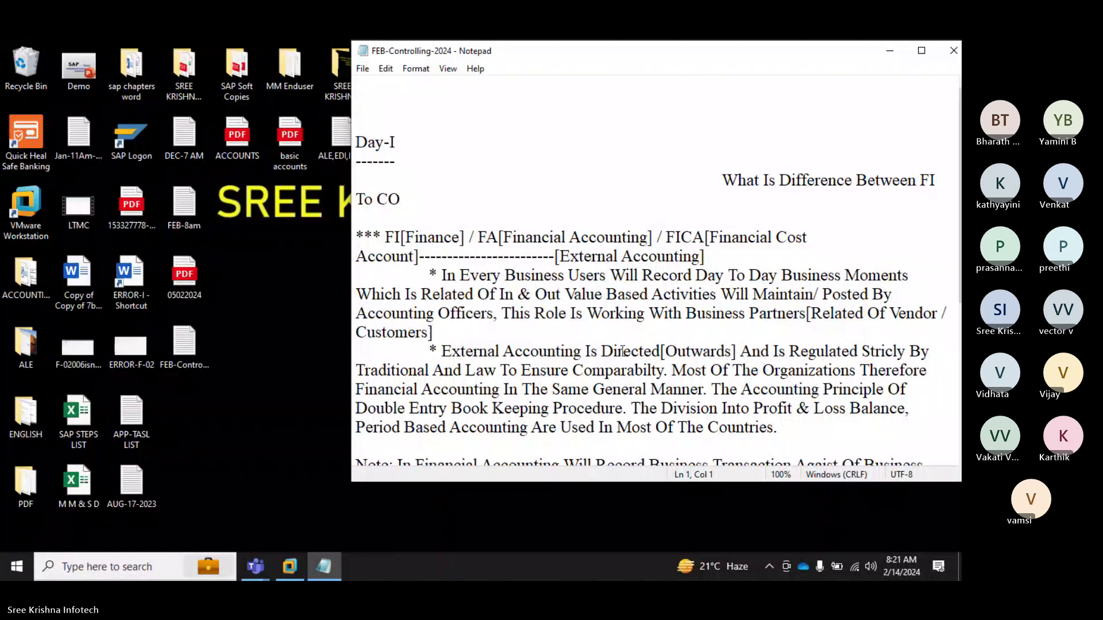
# Step: Replace the FEB-Controlling-2024 notes with the FEB-8am notes, maximized and scrolled to the end
pyautogui.click(954, 50)
pyautogui.click(178, 204)
pyautogui.doubleClick(178, 204)
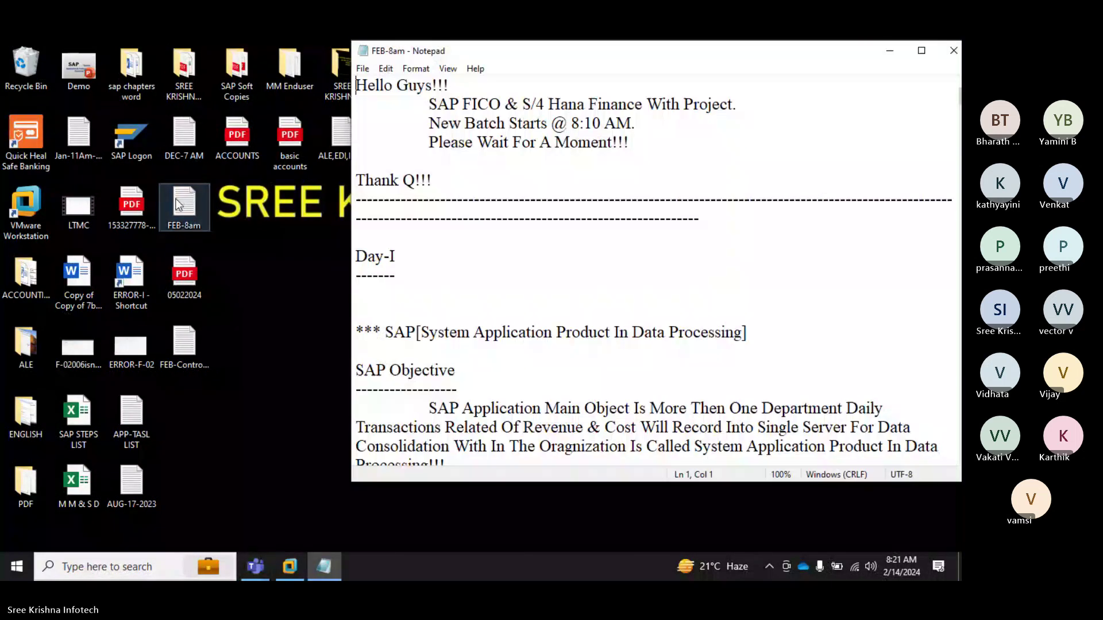
pyautogui.click(922, 50)
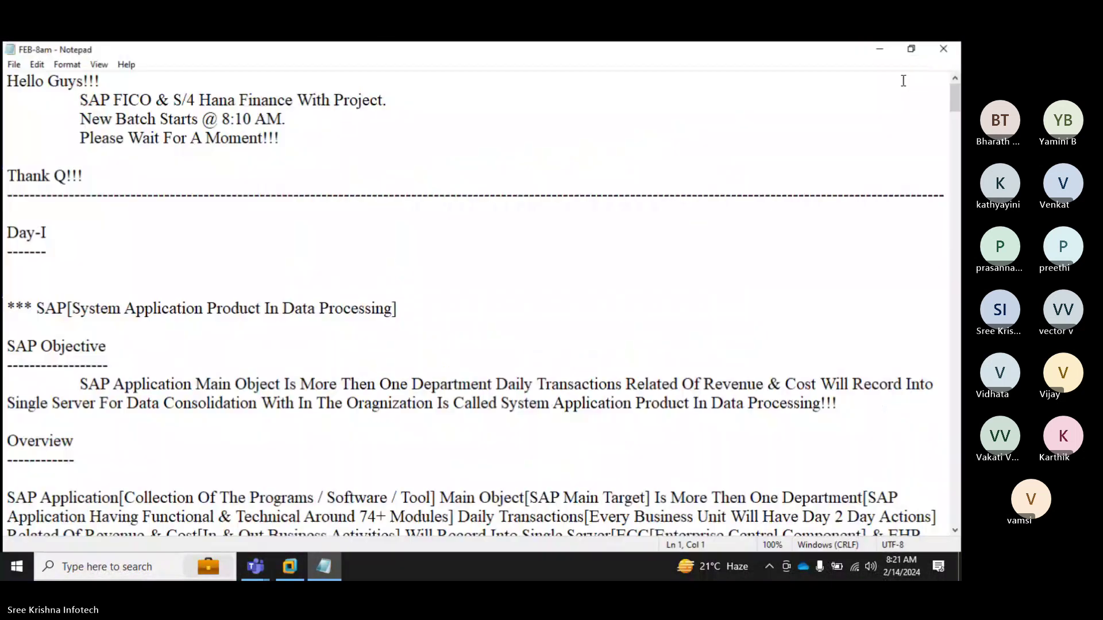
pyautogui.scroll(-13, 638, 352)
pyautogui.scroll(-10, 638, 352)
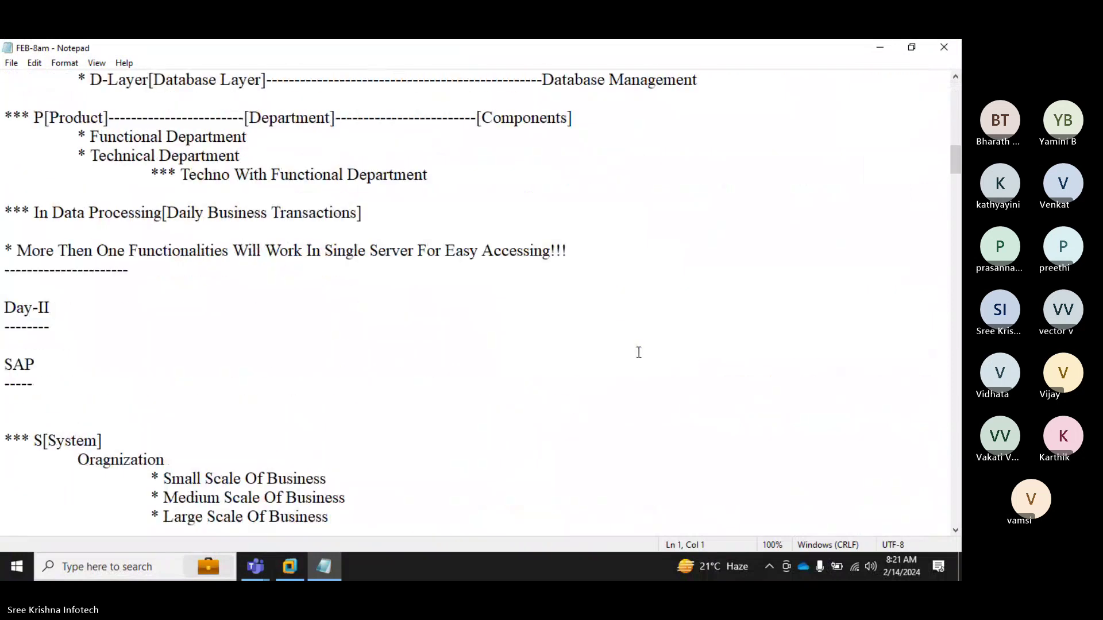
pyautogui.scroll(-20, 639, 352)
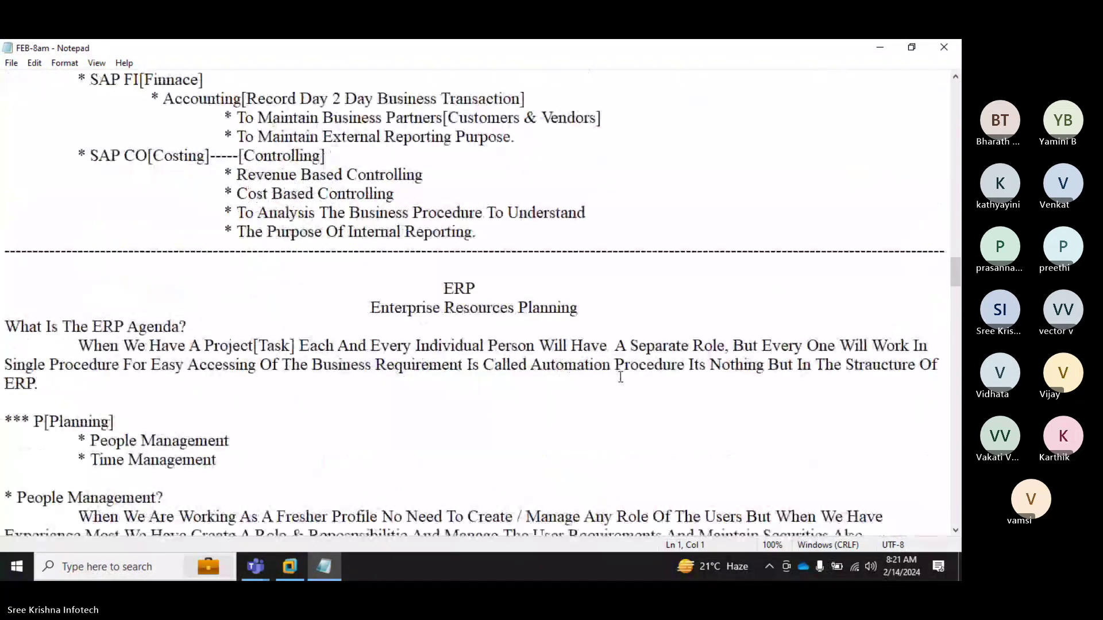
pyautogui.scroll(-20, 616, 386)
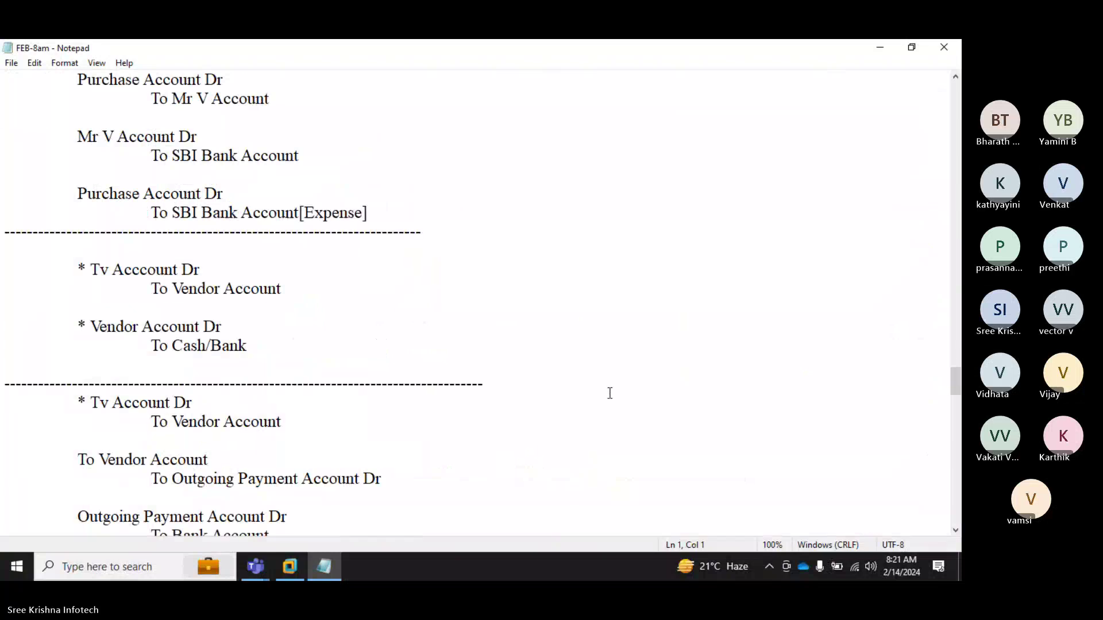
pyautogui.scroll(-20, 608, 401)
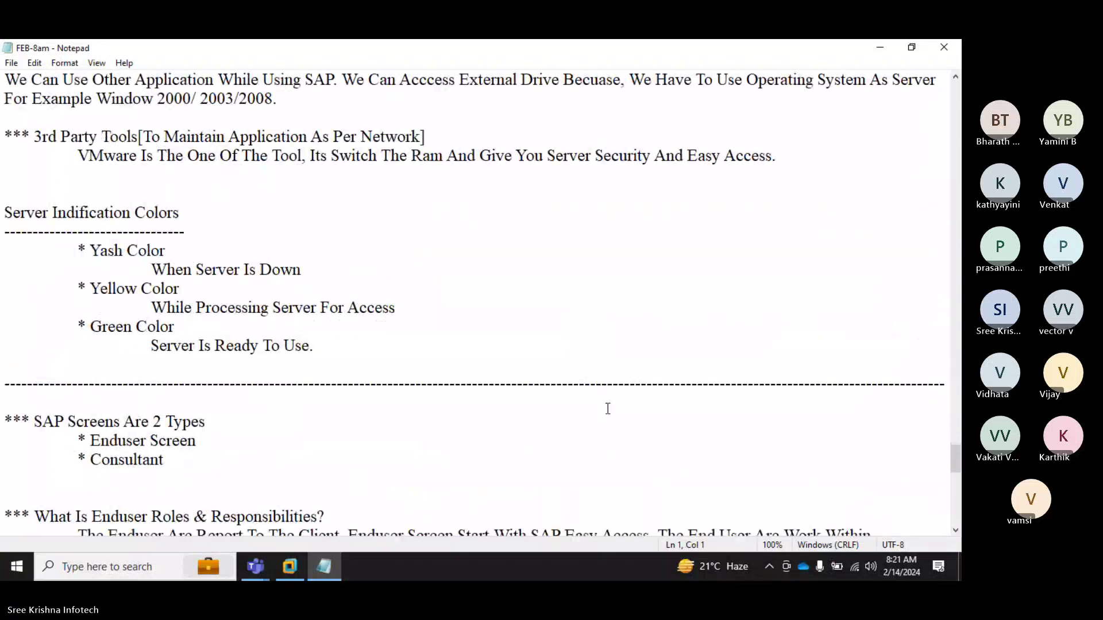
pyautogui.scroll(-5, 513, 414)
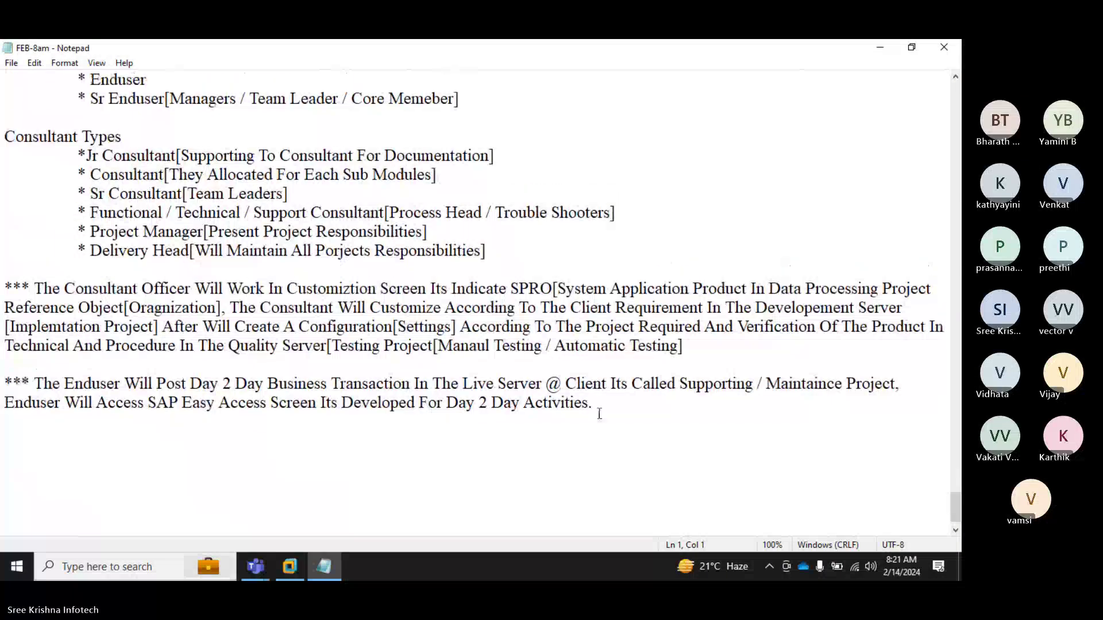
# Step: Add a full-width line of hyphens after the last paragraph of the notes
pyautogui.click(609, 407)
pyautogui.press('Return')
pyautogui.write('---')
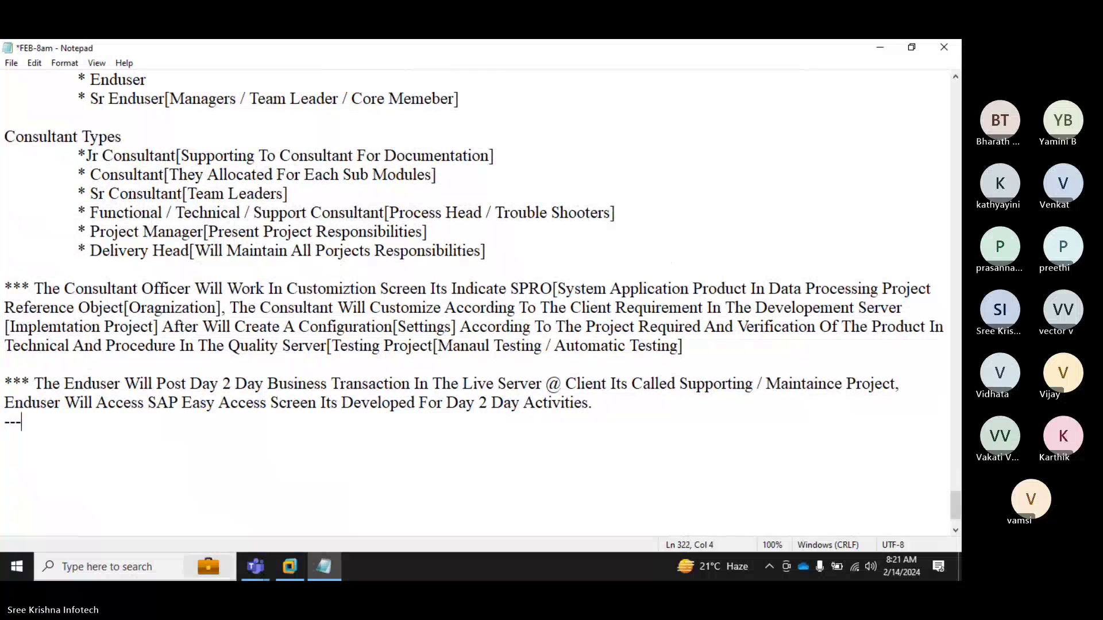
pyautogui.write('------------------------------------------------------------')
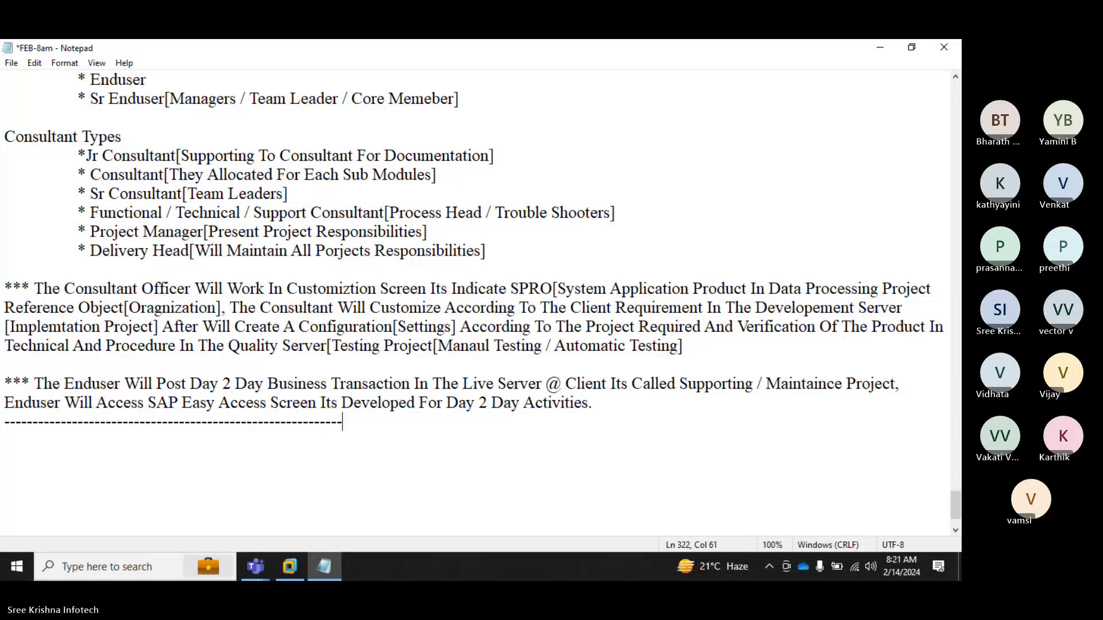
pyautogui.write('----------------------------------------')
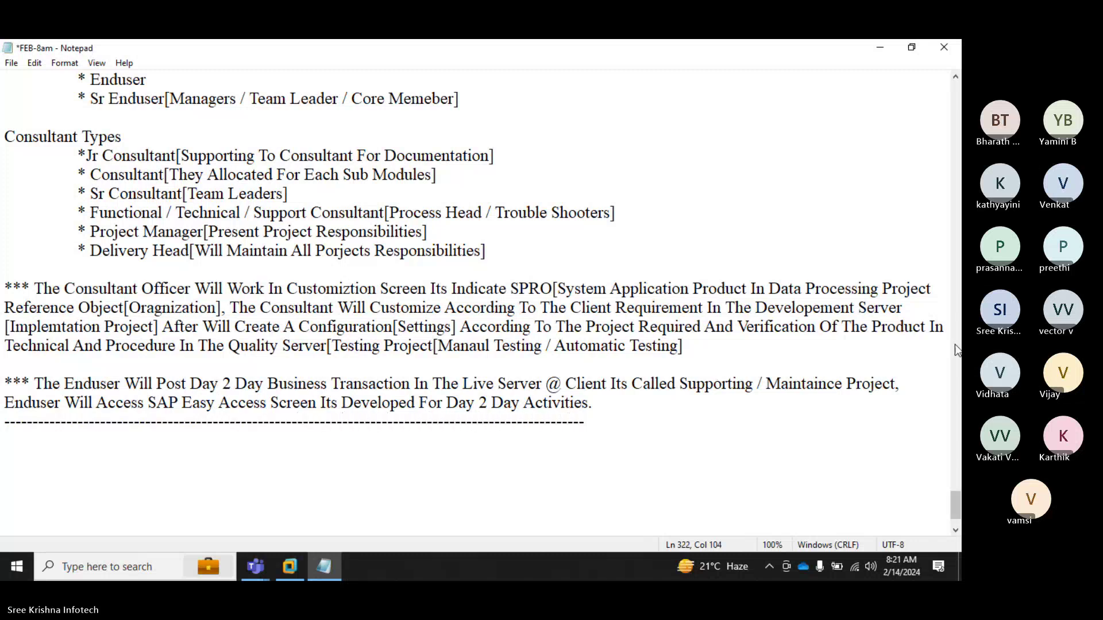
pyautogui.write('-----------------------------------------------------------------')
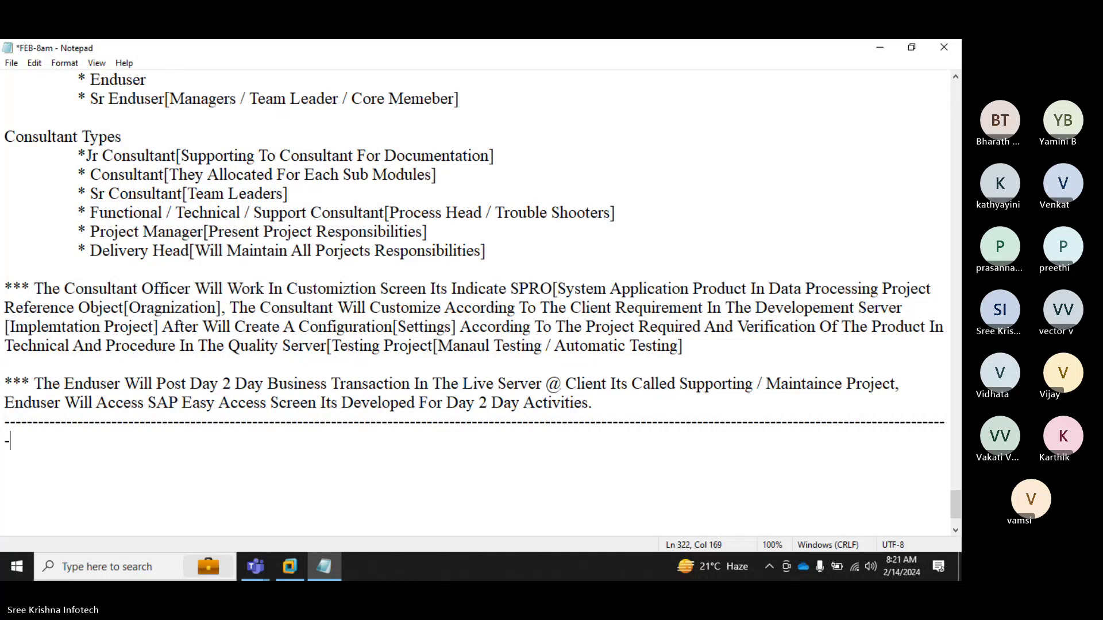
pyautogui.press('BackSpace')
pyautogui.press('Return')
pyautogui.press('Return')
# Step: Add the date 14/02/2024 with a dashed underline and a '*** Step Number-II' heading
pyautogui.write('14/02/2024')
pyautogui.press('Return')
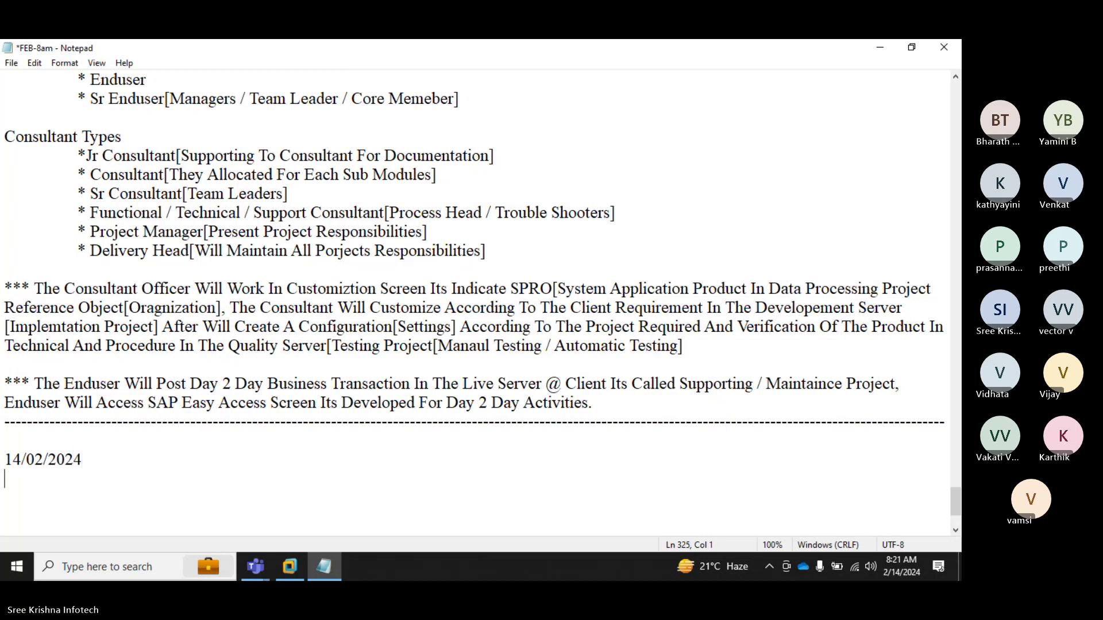
pyautogui.write('-------------')
pyautogui.press('Return')
pyautogui.press('Return')
pyautogui.write('*** Step Nu')
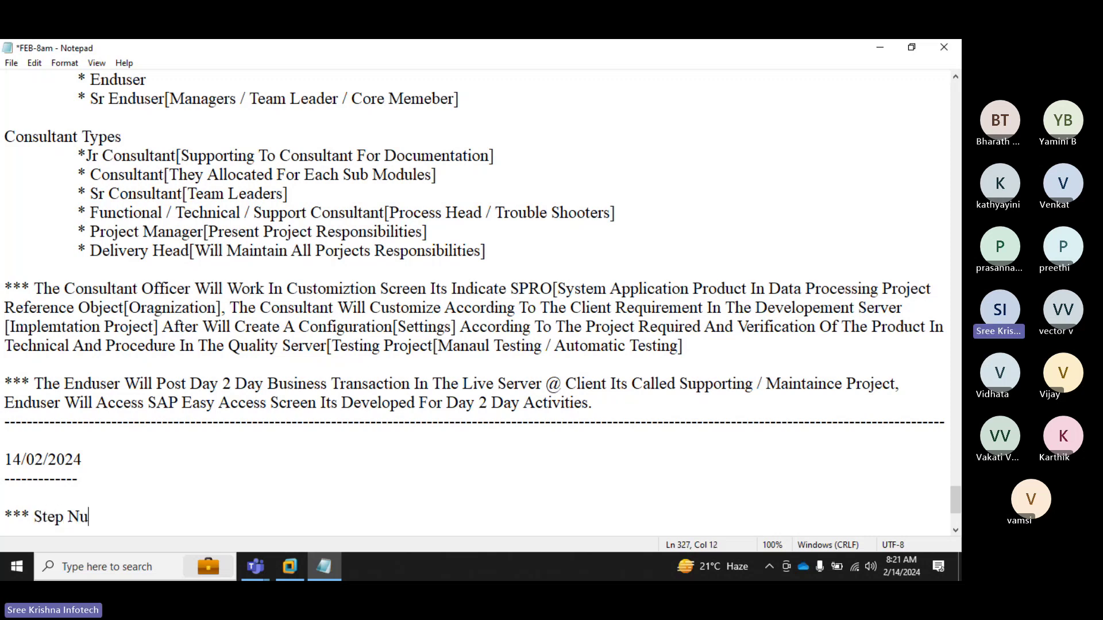
pyautogui.write('mber')
pyautogui.press('BackSpace')
pyautogui.write('-II')
pyautogui.press('Return')
pyautogui.press('Tab')
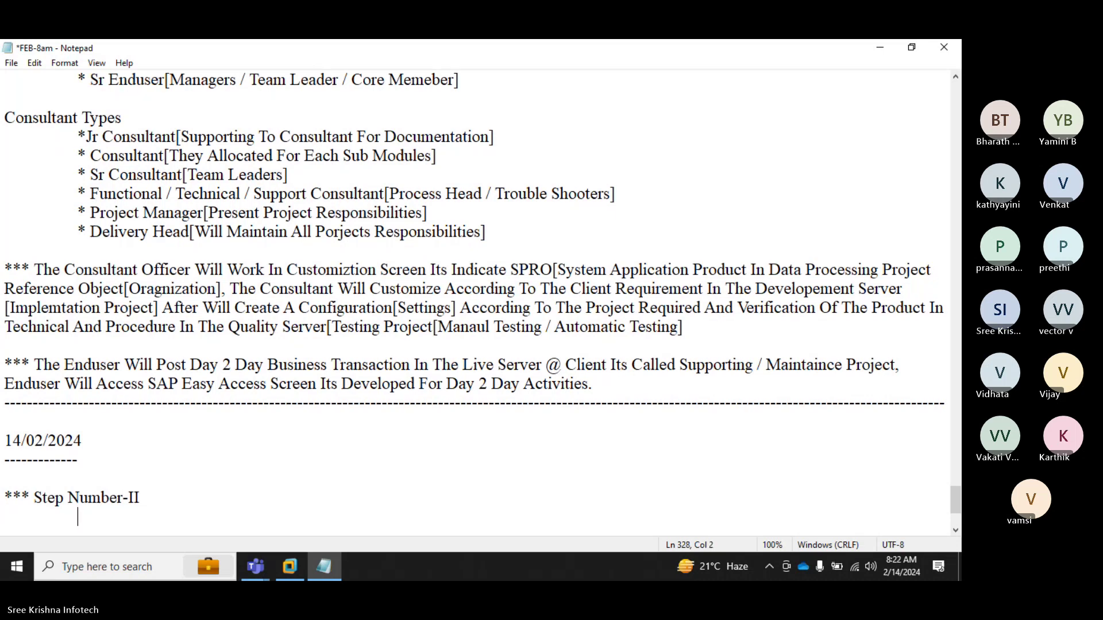
# Step: Type the indented line 'Define Company Code[Create A Sub Company]' and add a blank line
pyautogui.write('Define Company')
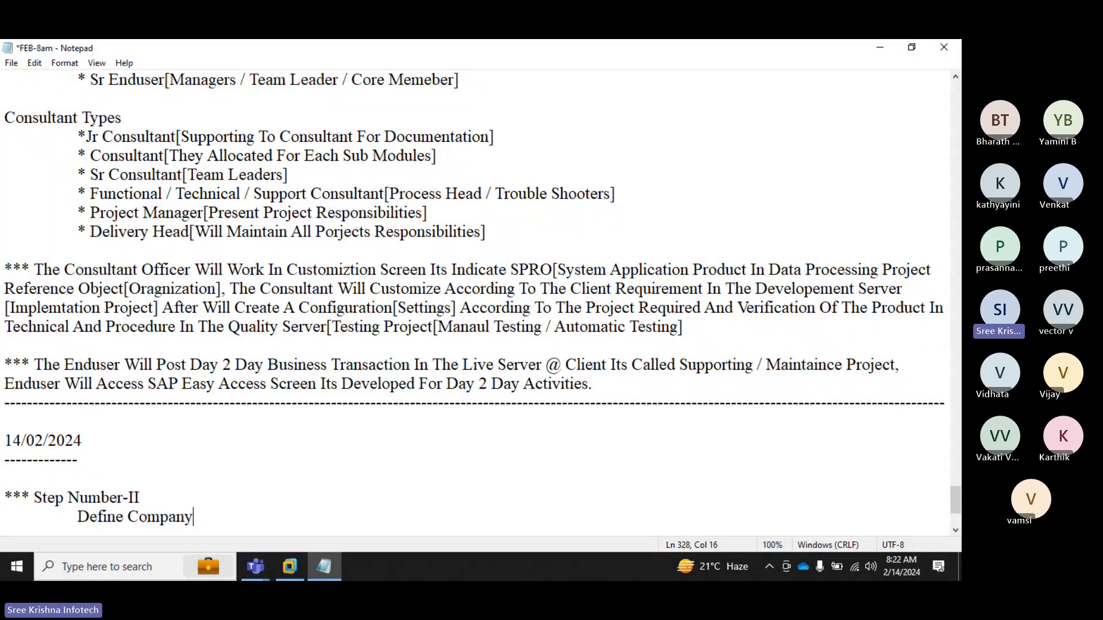
pyautogui.write(' Code')
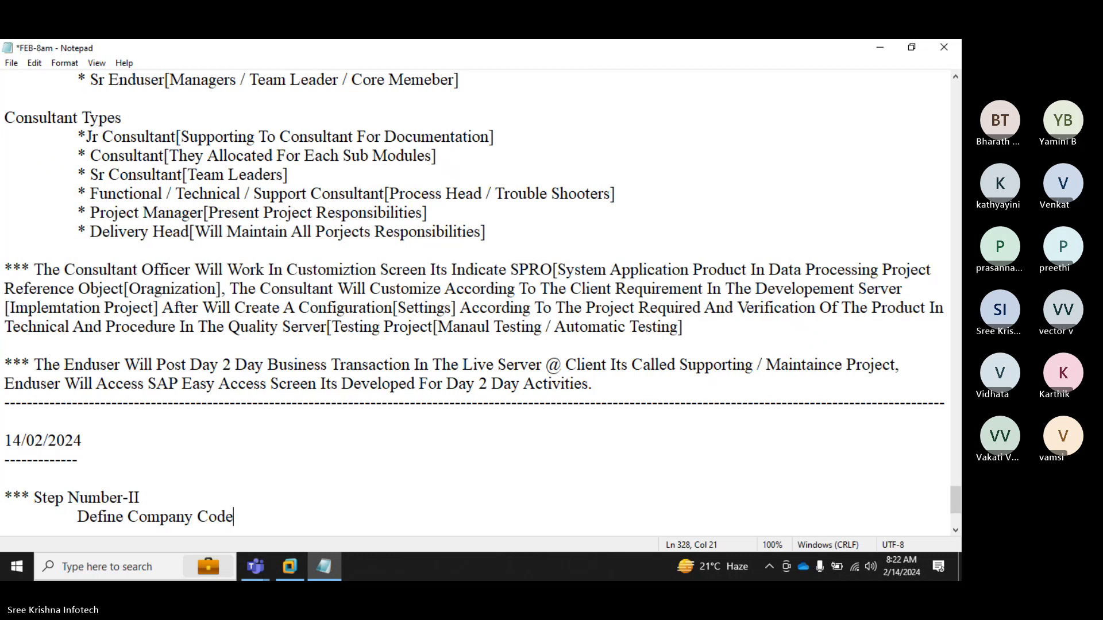
pyautogui.write('[Create A Sub ')
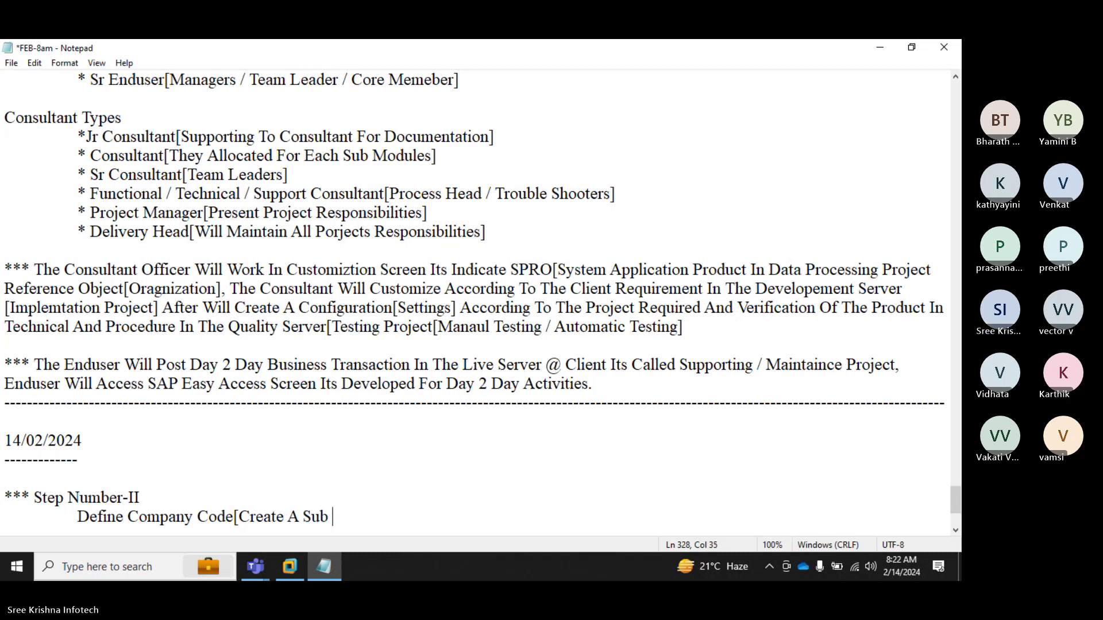
pyautogui.write('Company')
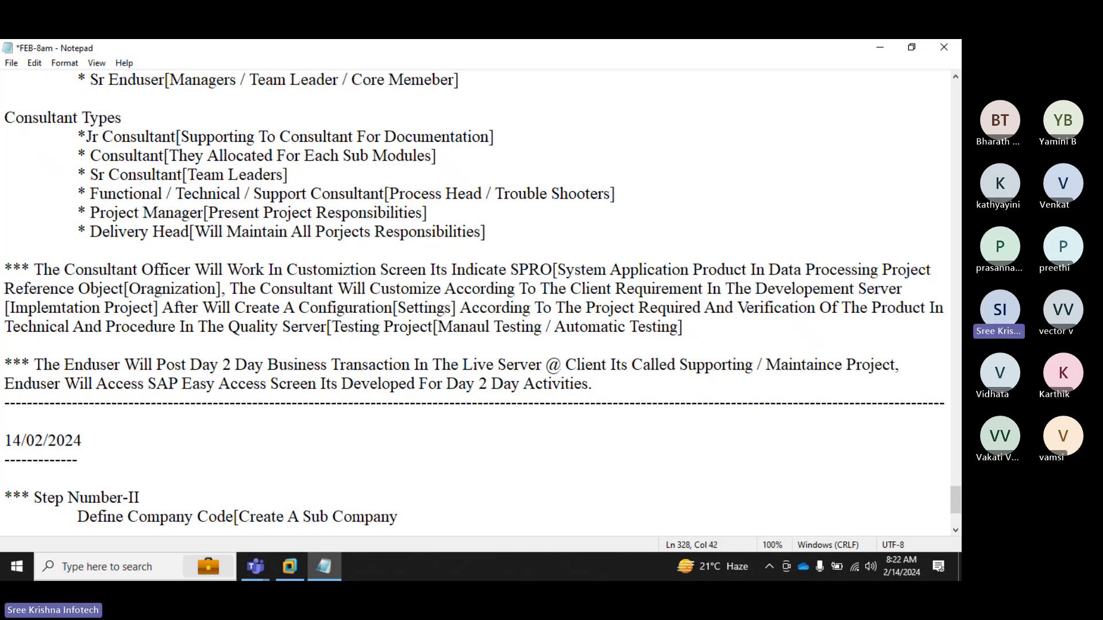
pyautogui.write(']')
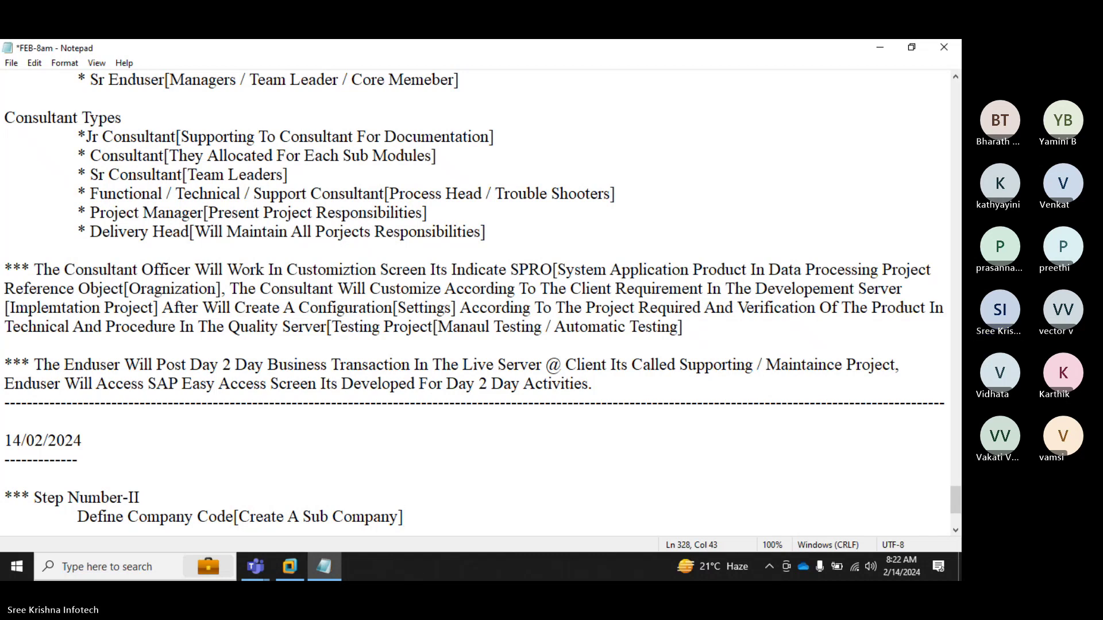
pyautogui.press('Return')
pyautogui.press('Return')
# Step: Write 'Note: In One Project We Can Use More Then One Sub Company.[Based On Country Wise]'
pyautogui.write('Note')
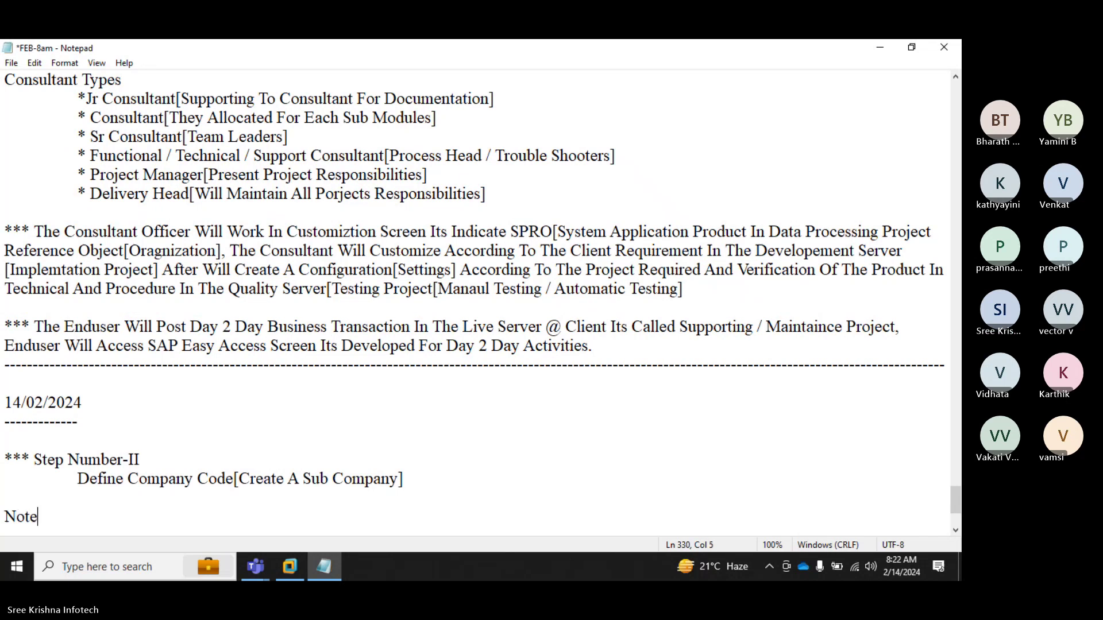
pyautogui.write(': In One pro')
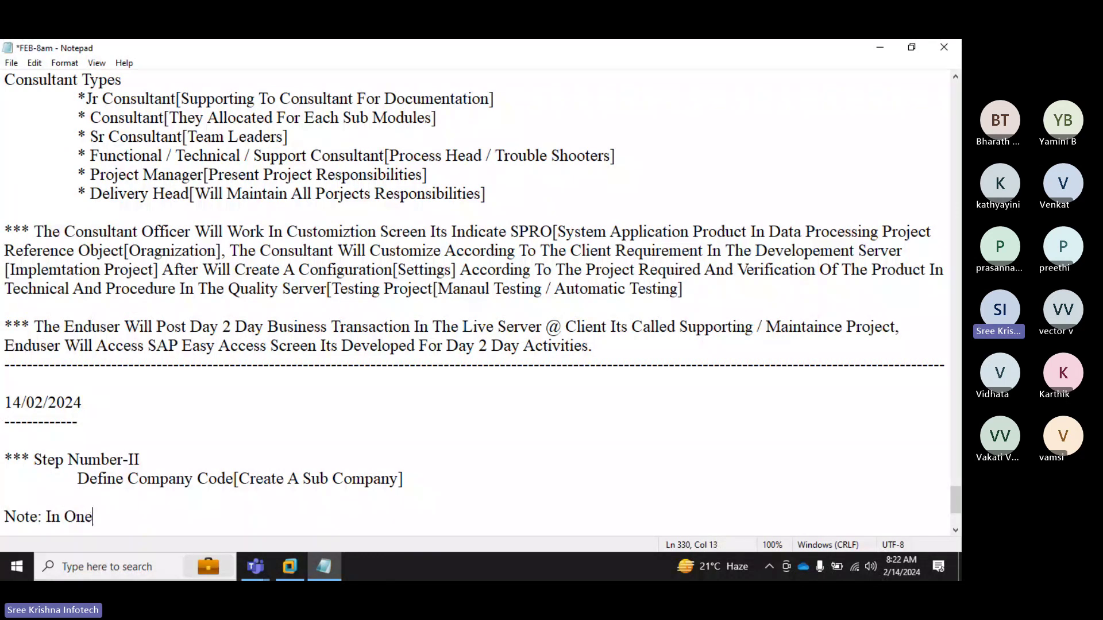
pyautogui.press('BackSpace')
pyautogui.press('BackSpace')
pyautogui.press('BackSpace')
pyautogui.write('Pr')
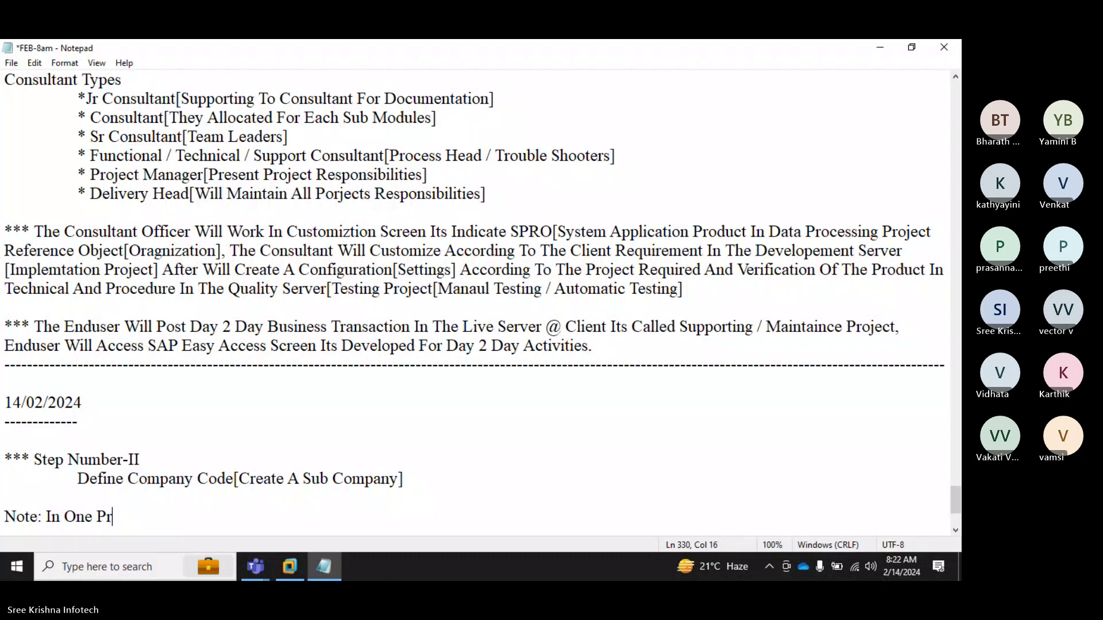
pyautogui.write('oje')
pyautogui.press('BackSpace')
pyautogui.press('BackSpace')
pyautogui.write('ject We')
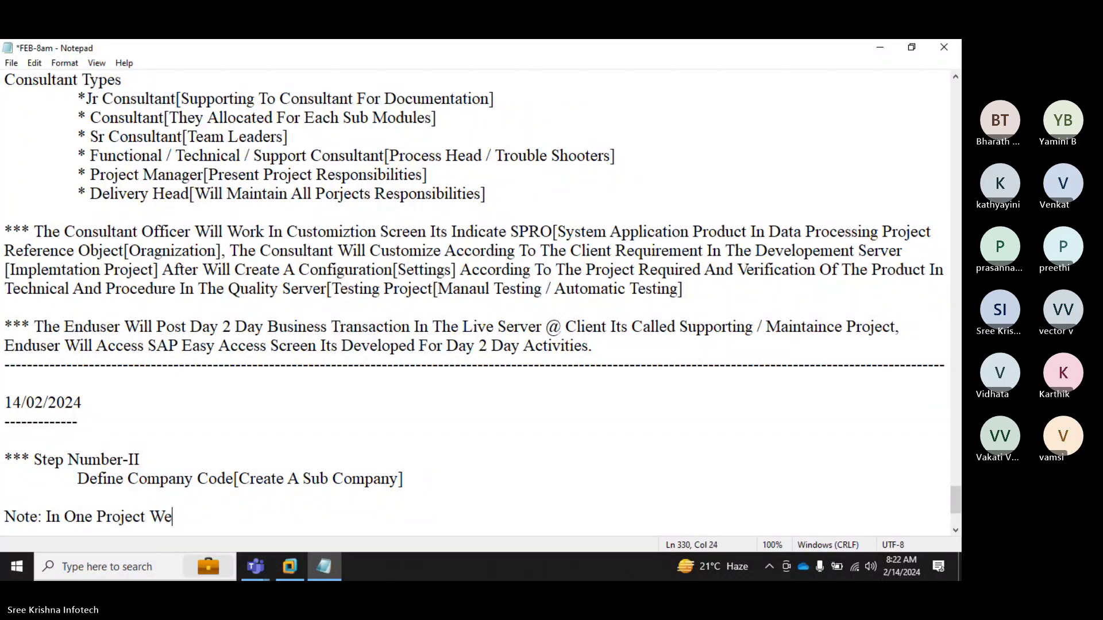
pyautogui.write(' Can Use ')
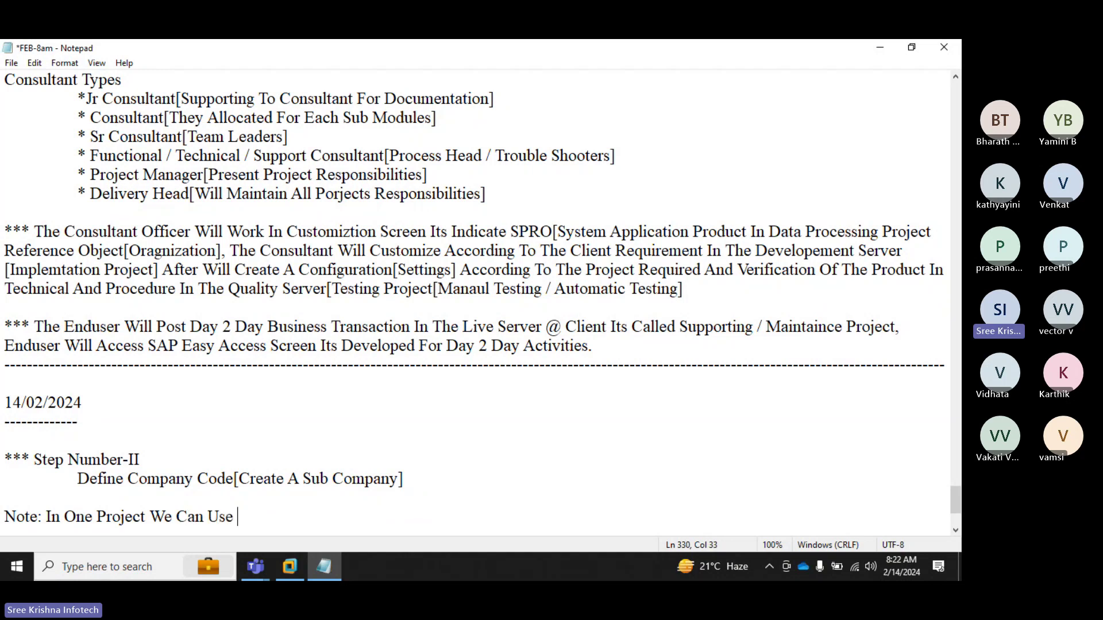
pyautogui.write('Mo')
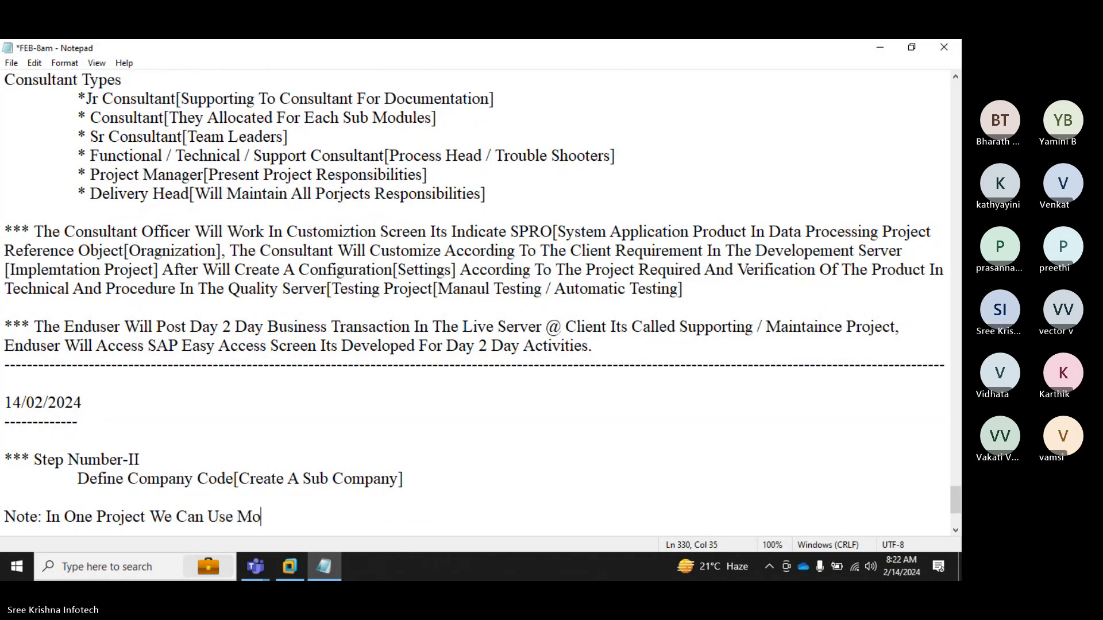
pyautogui.write('re Then')
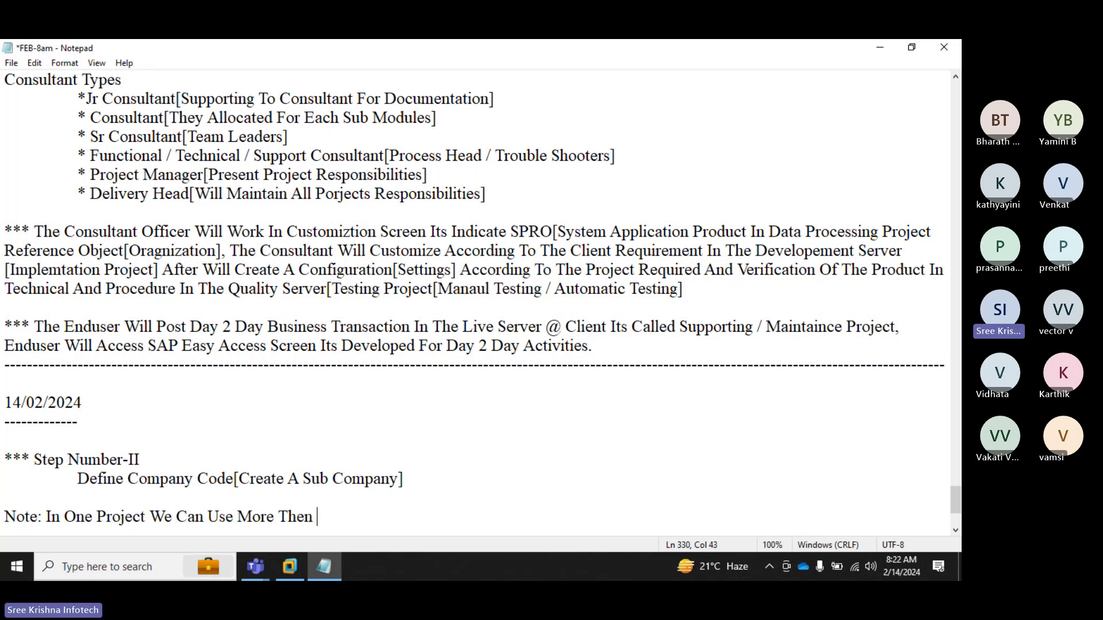
pyautogui.write(' O')
pyautogui.press('BackSpace')
pyautogui.write('One ')
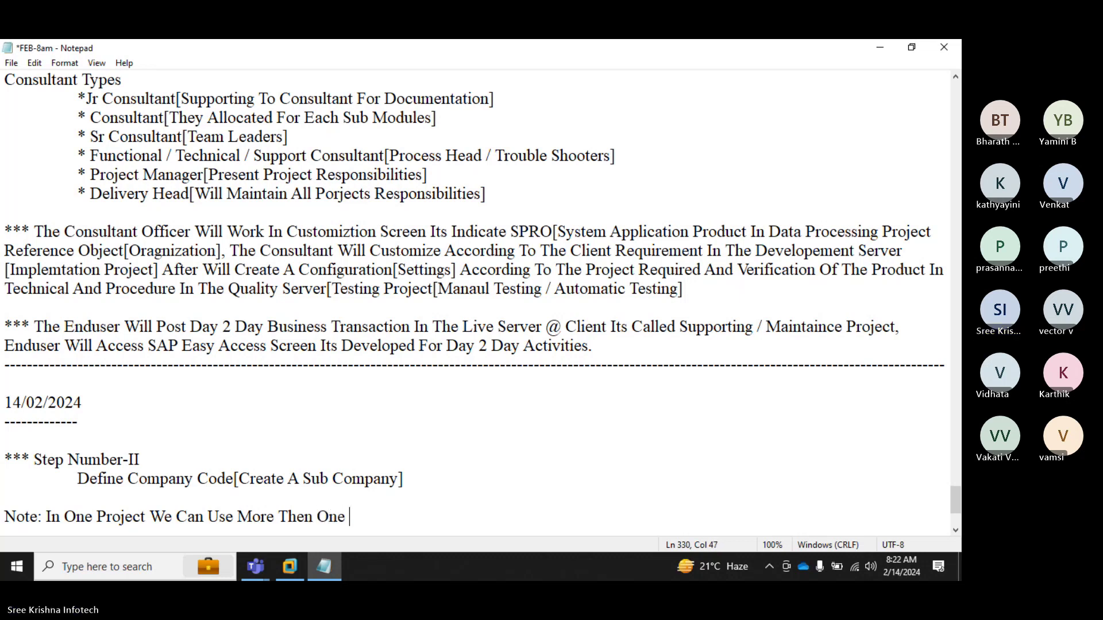
pyautogui.write('Sub Company')
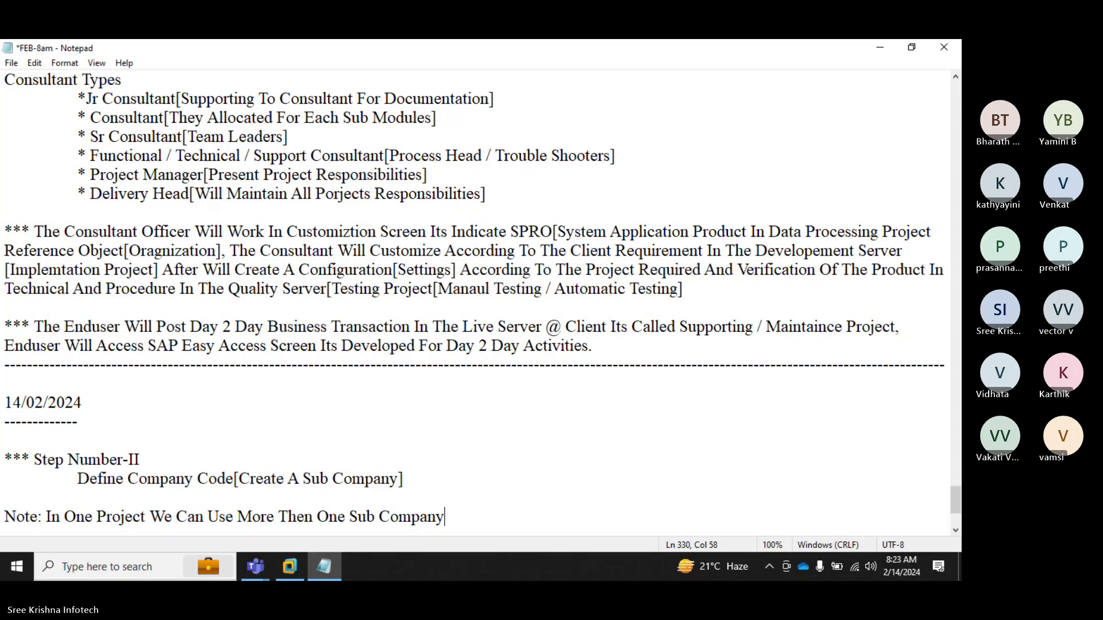
pyautogui.write('.')
pyautogui.write('[')
pyautogui.write('Based On')
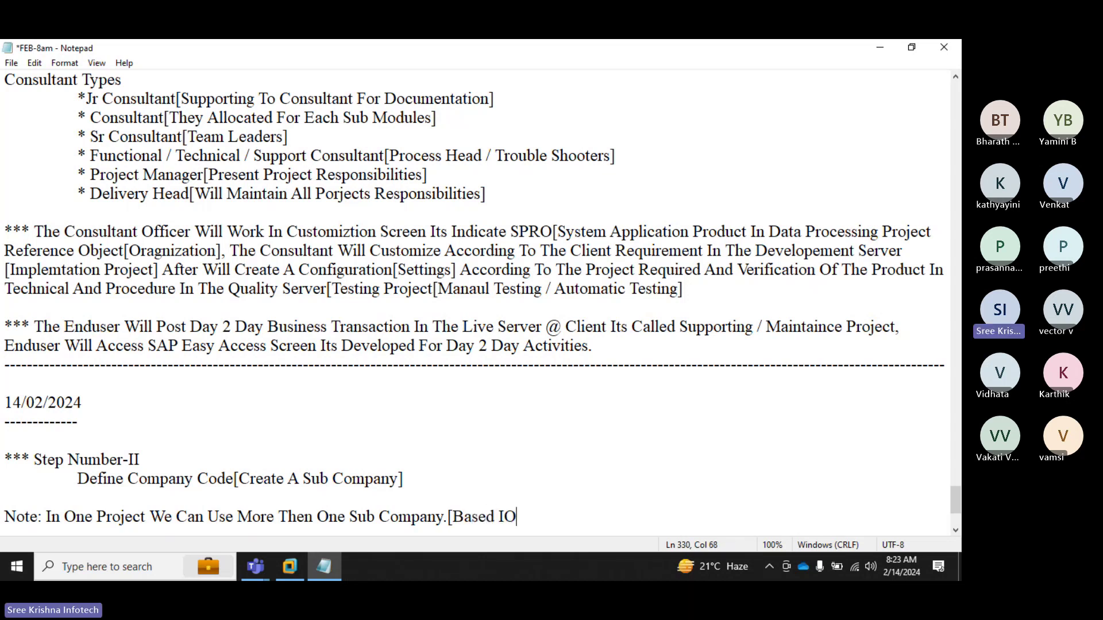
pyautogui.press('BackSpace')
pyautogui.press('BackSpace')
pyautogui.write('On ')
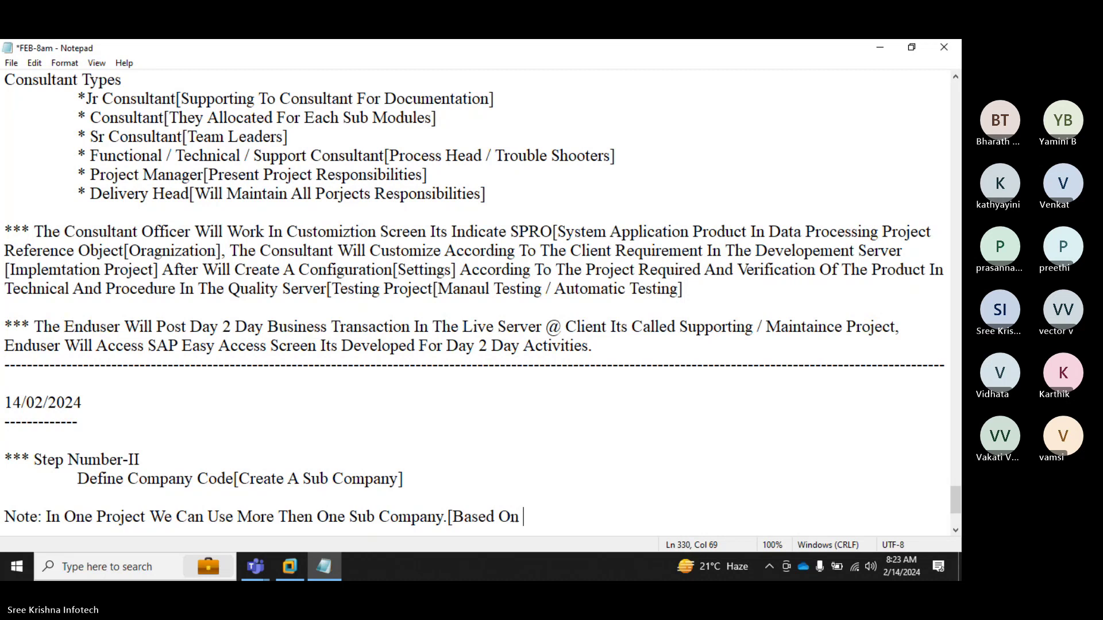
pyautogui.write('Country Wise]')
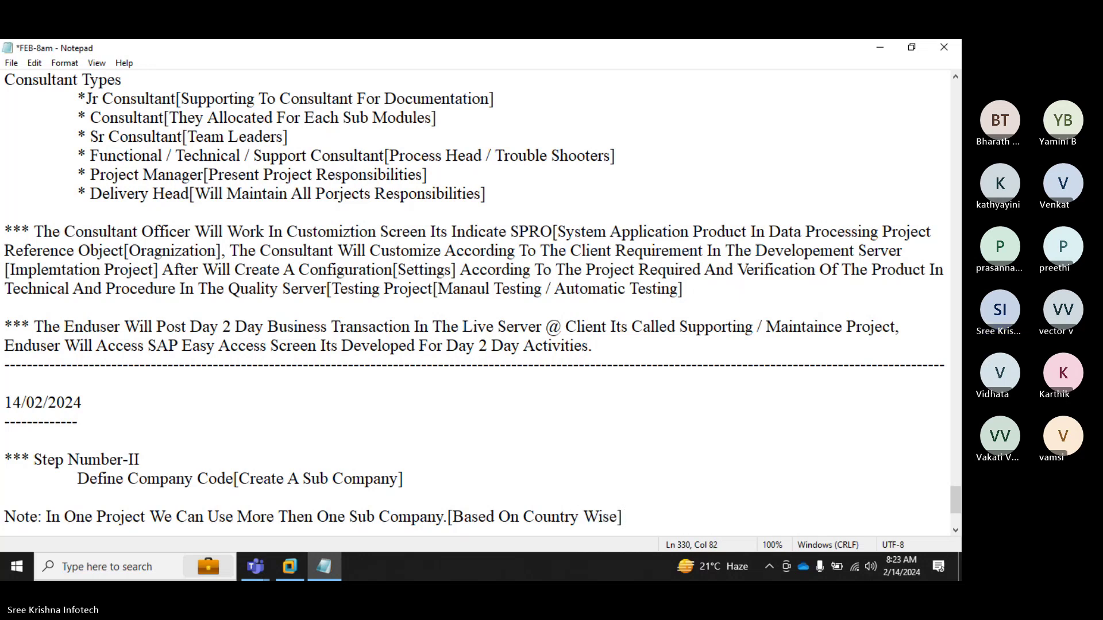
pyautogui.press('Return')
pyautogui.press('Return')
# Step: Add the note 'Note: In SAP We Can Use Upto 04 Digits Only.' on a new line
pyautogui.press('BackSpace')
pyautogui.write('No')
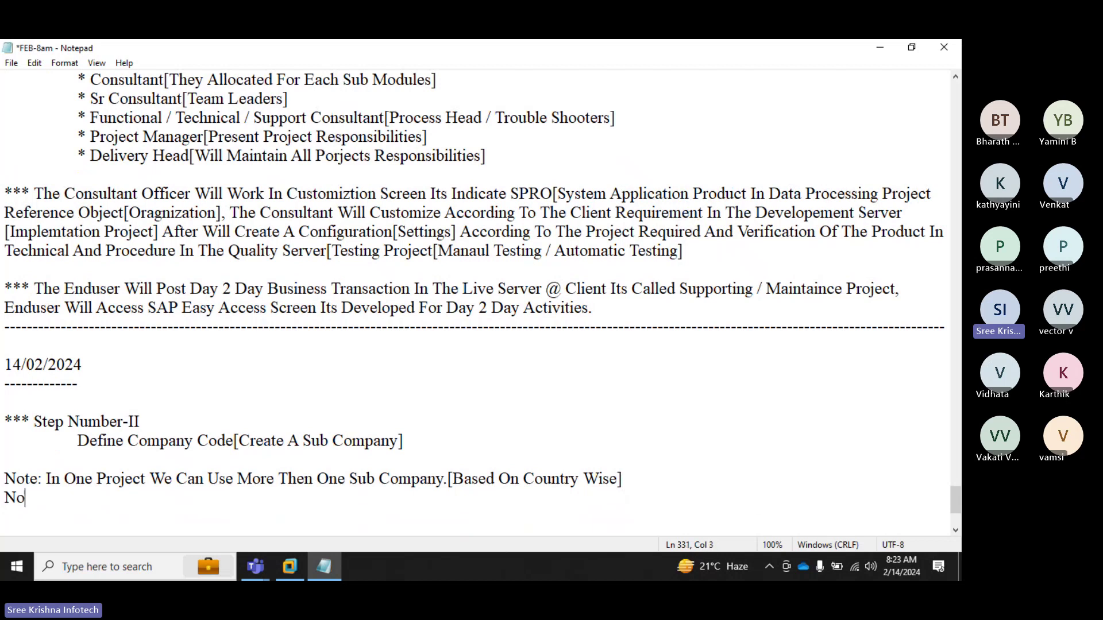
pyautogui.write('te: In S')
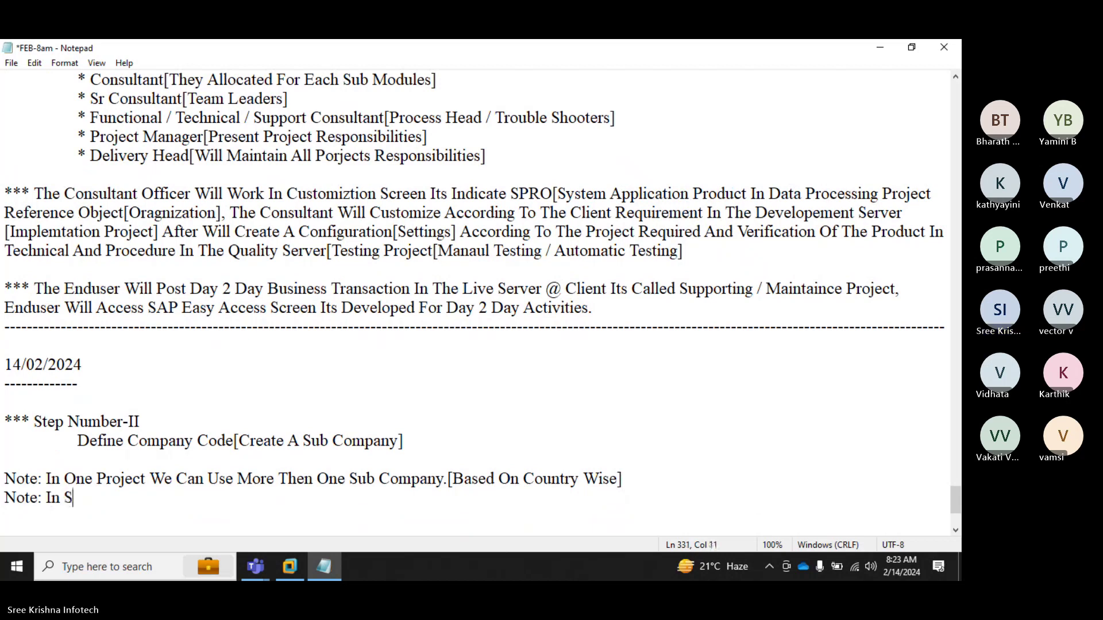
pyautogui.write('AP We Can ')
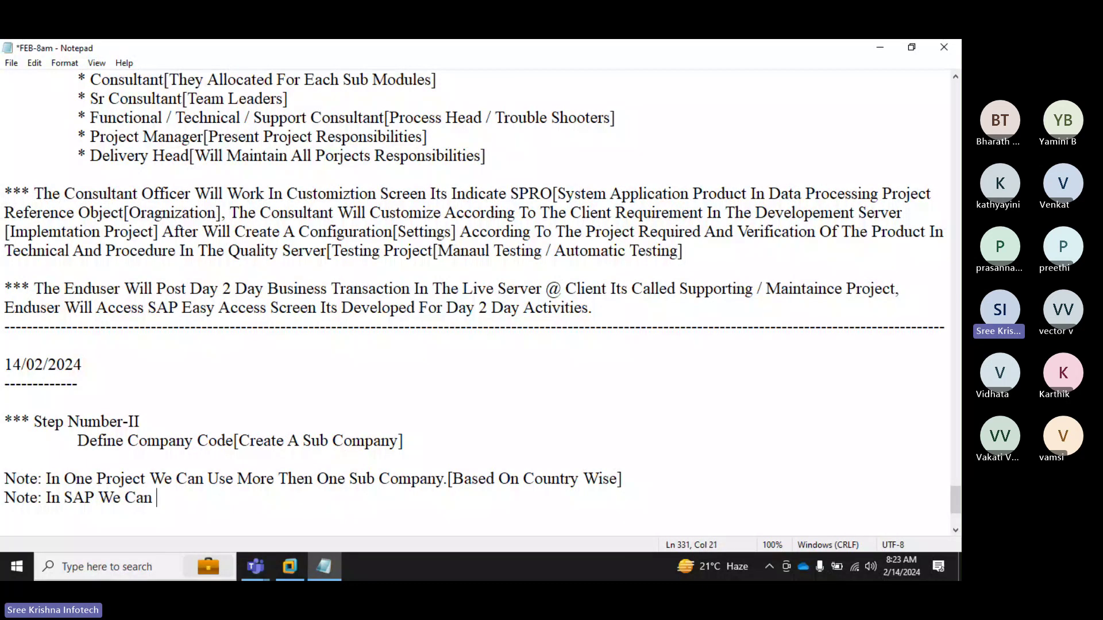
pyautogui.write('Use Upto 04 D')
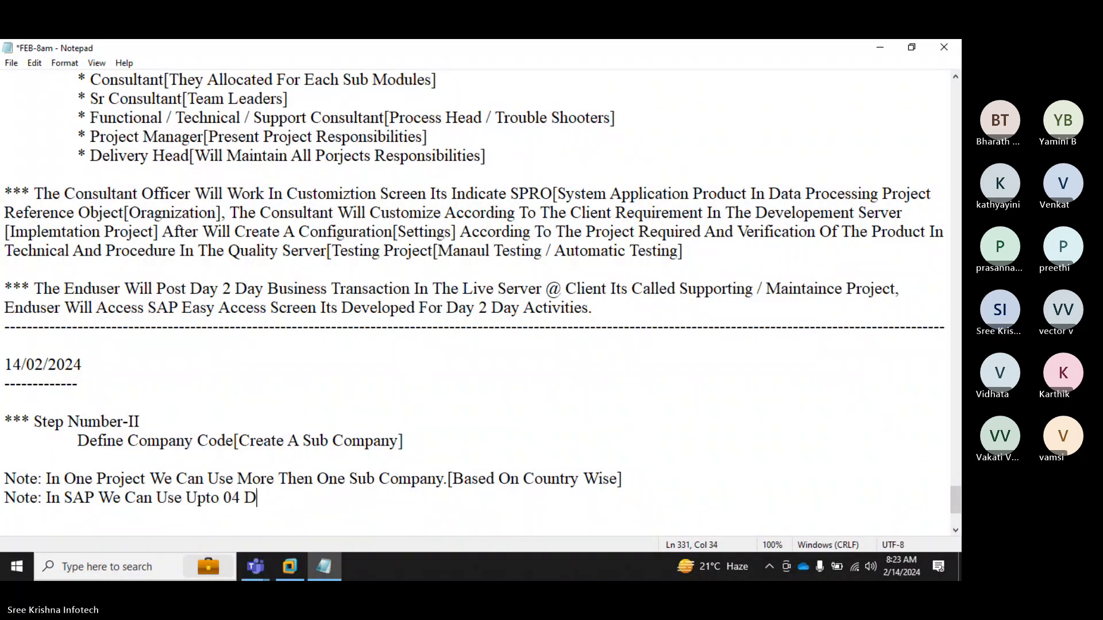
pyautogui.write('igi')
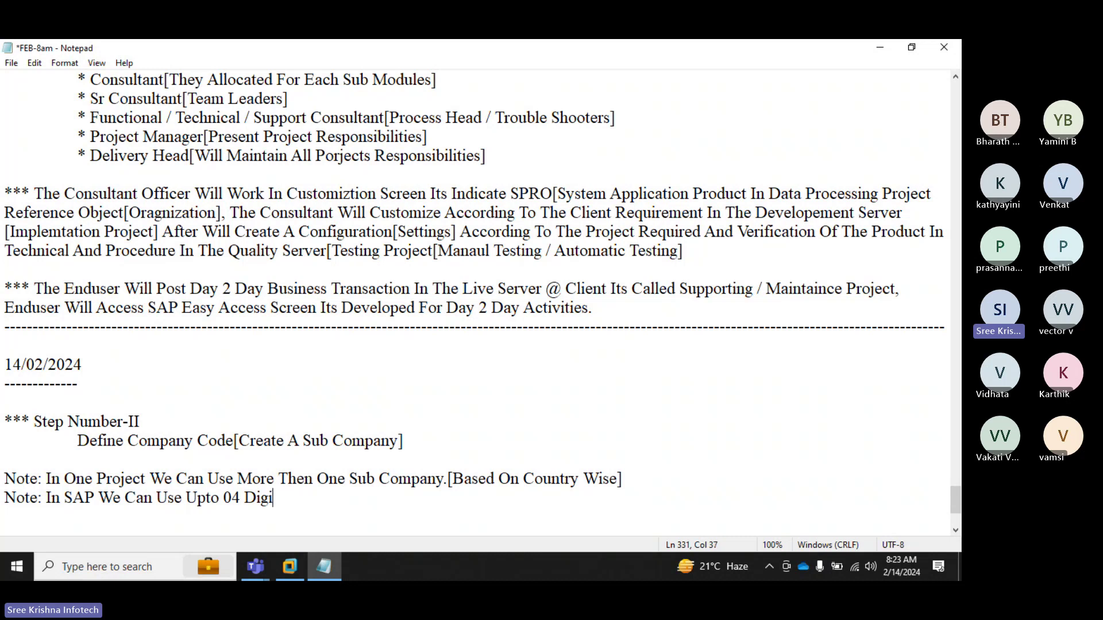
pyautogui.write('ts Only')
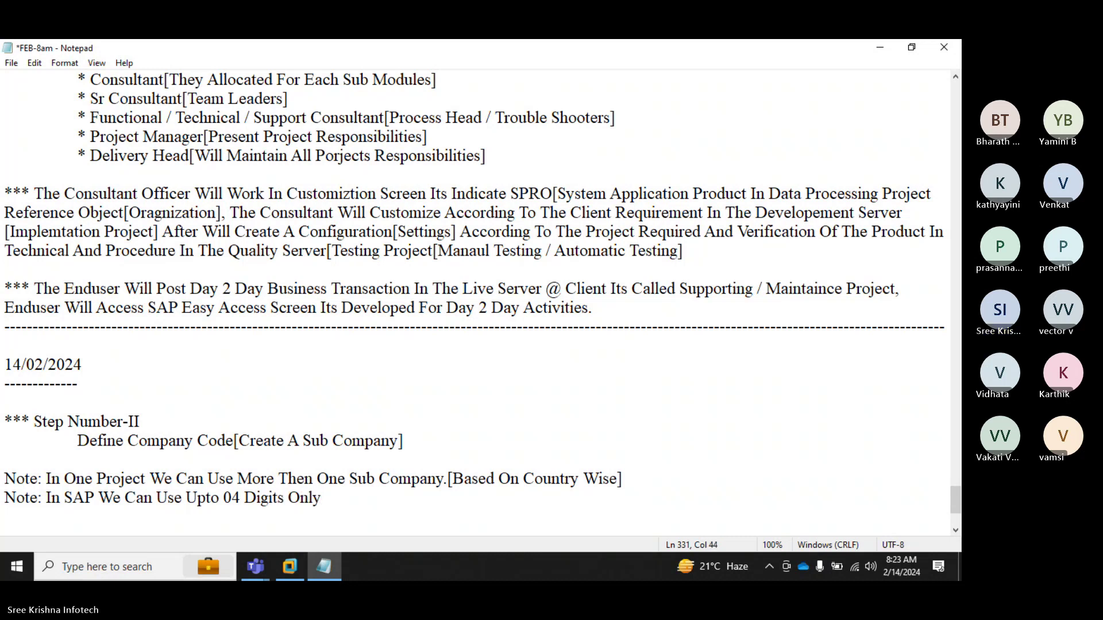
pyautogui.write('.')
pyautogui.press('Return')
pyautogui.press('Return')
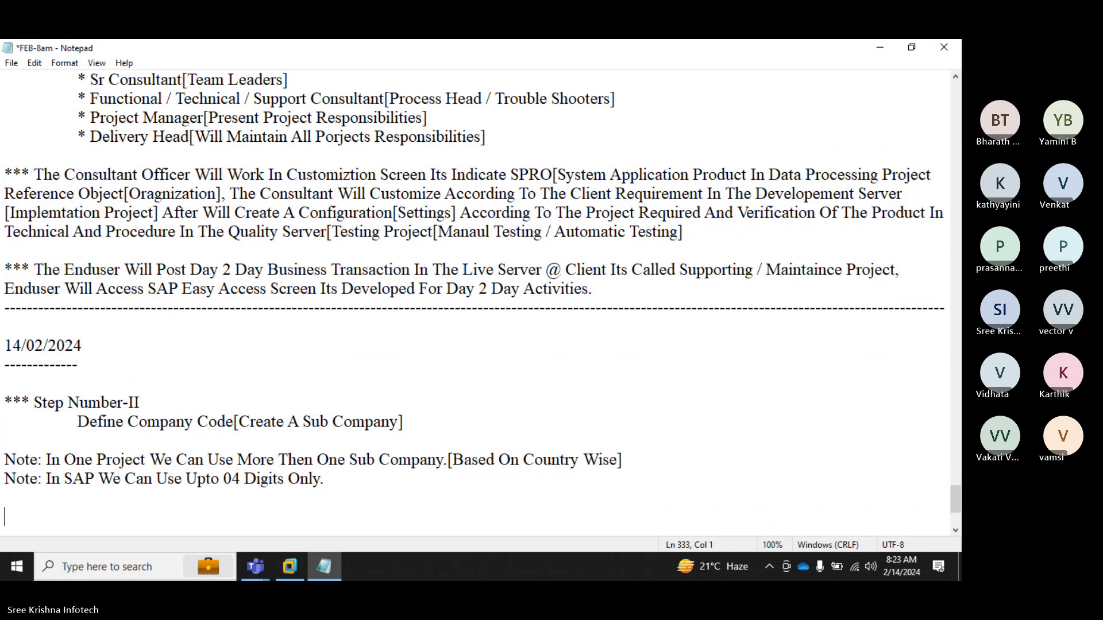
# Step: Start a 'Path' section with indented steps 'Select Transaction Command' and 'SPRO'
pyautogui.write('Path')
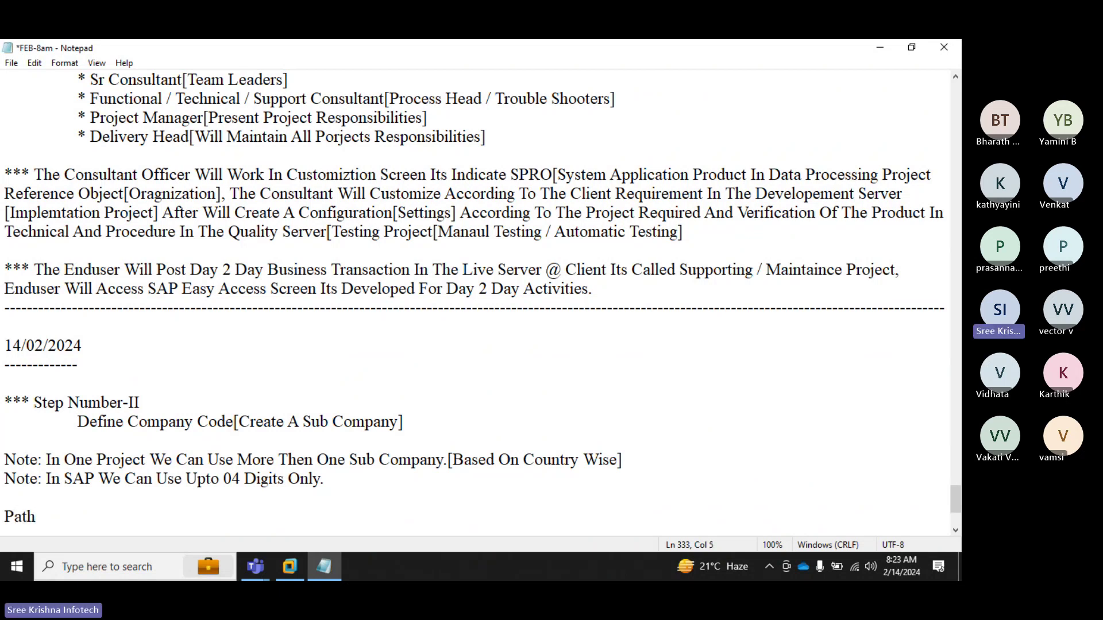
pyautogui.press('Return')
pyautogui.press('Tab')
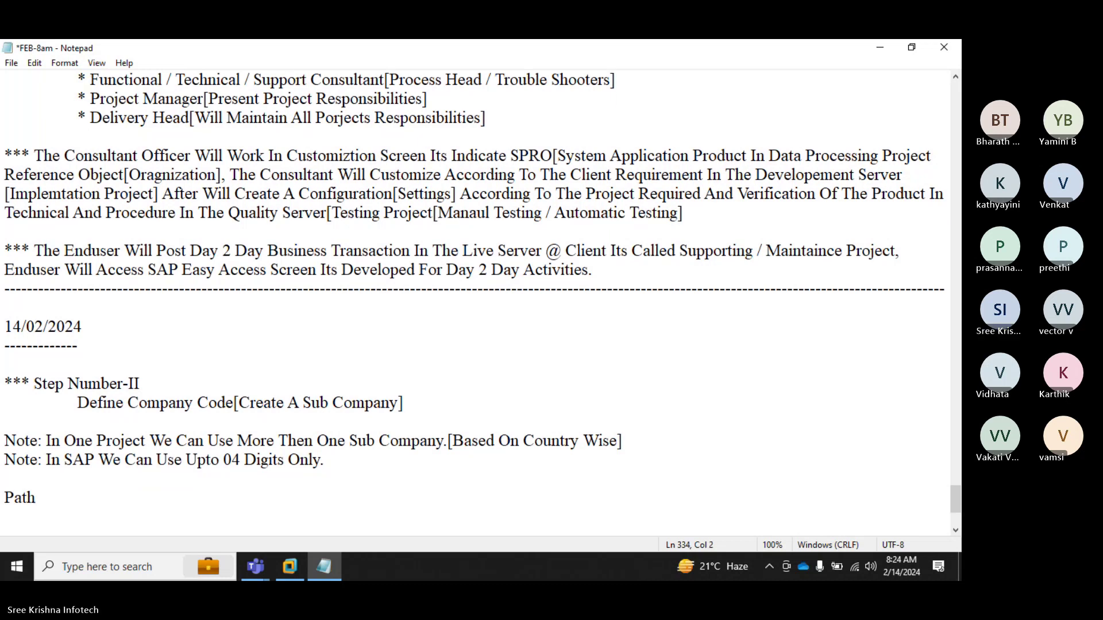
pyautogui.write('Select ')
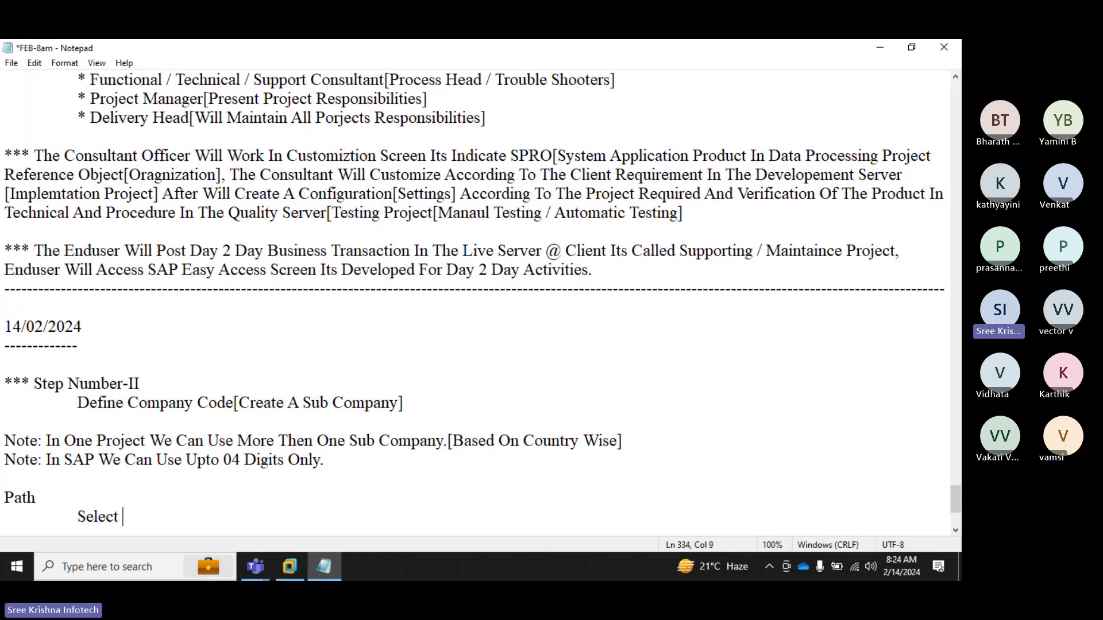
pyautogui.write('Transact')
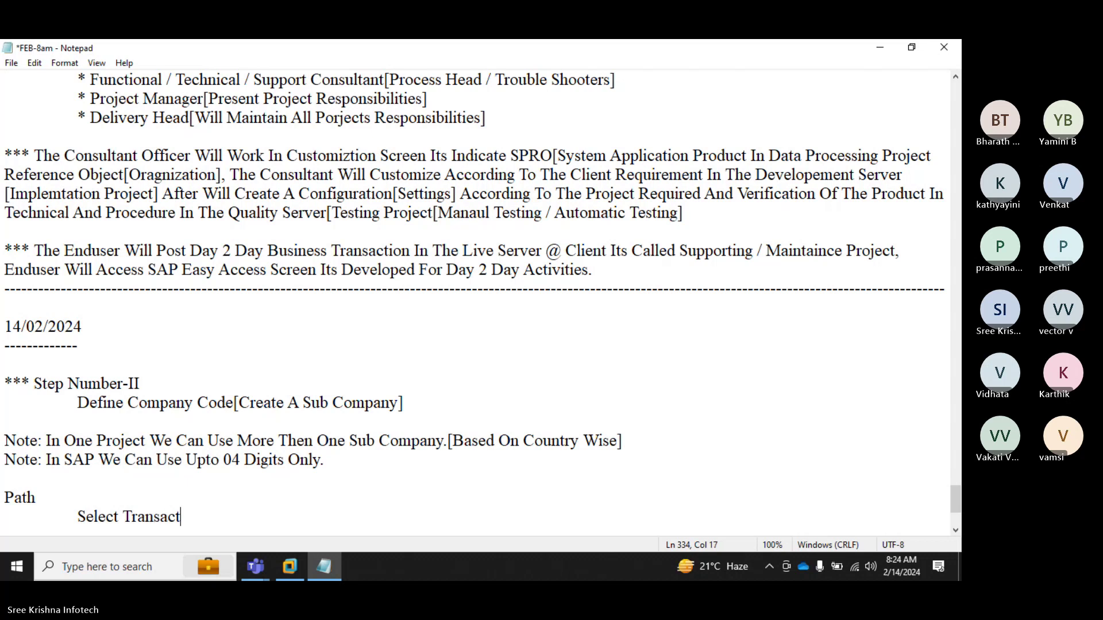
pyautogui.write('ion Command')
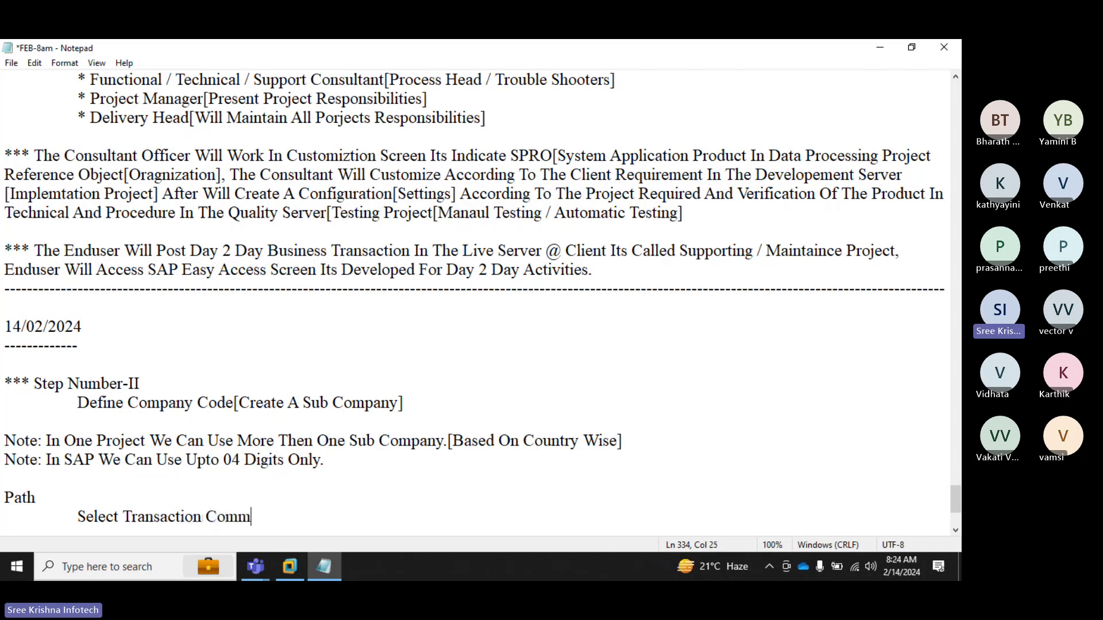
pyautogui.press('Return')
pyautogui.press('Tab')
pyautogui.press('Tab')
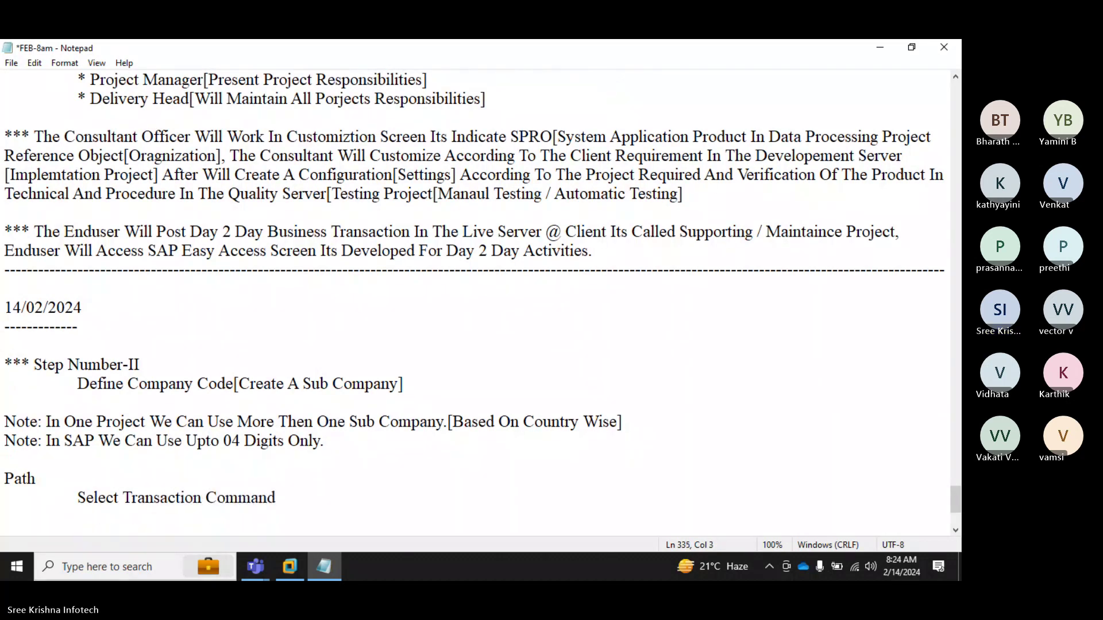
pyautogui.write('SPRO')
pyautogui.press('Return')
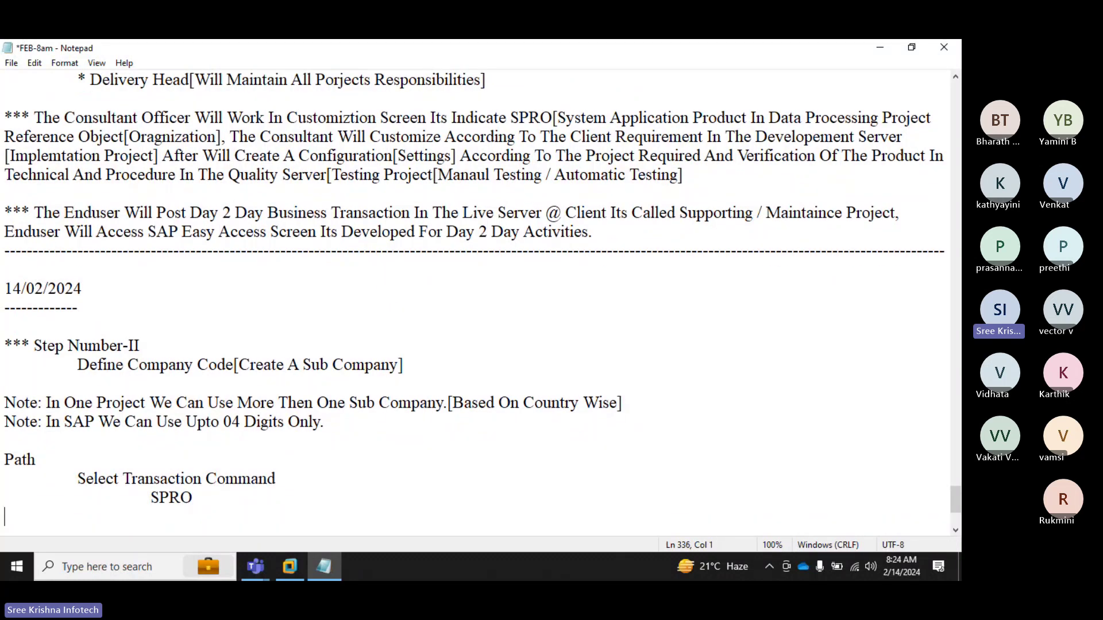
pyautogui.press('Tab')
pyautogui.press('Tab')
# Step: Add indented path steps 'Enter', 'SAP Reference IMG' and 'Select Enterprise Strcuture'
pyautogui.write('Enter')
pyautogui.press('Return')
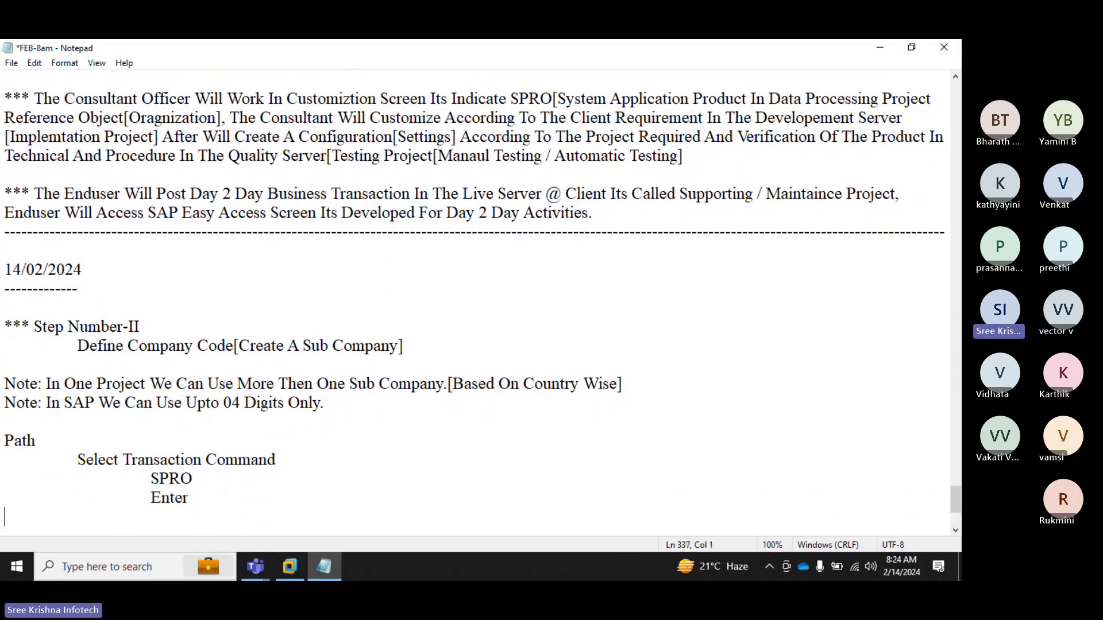
pyautogui.press('Tab')
pyautogui.press('Tab')
pyautogui.write('SAP Reference ')
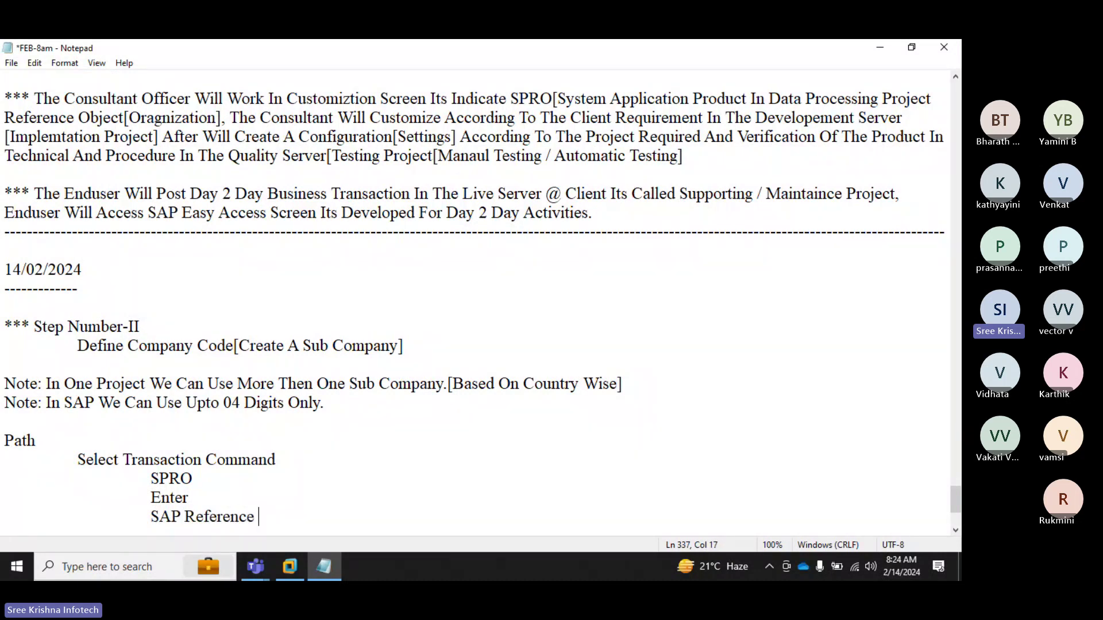
pyautogui.write('IMG')
pyautogui.press('Return')
pyautogui.press('Tab')
pyautogui.press('Tab')
pyautogui.write('Sele')
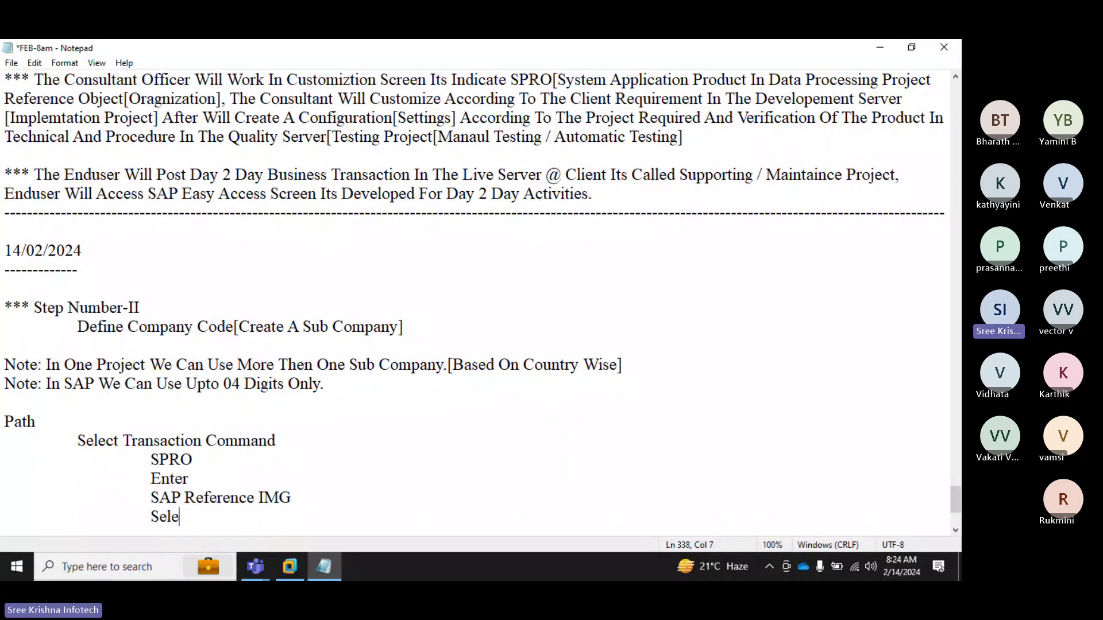
pyautogui.write('ct Enterprise St')
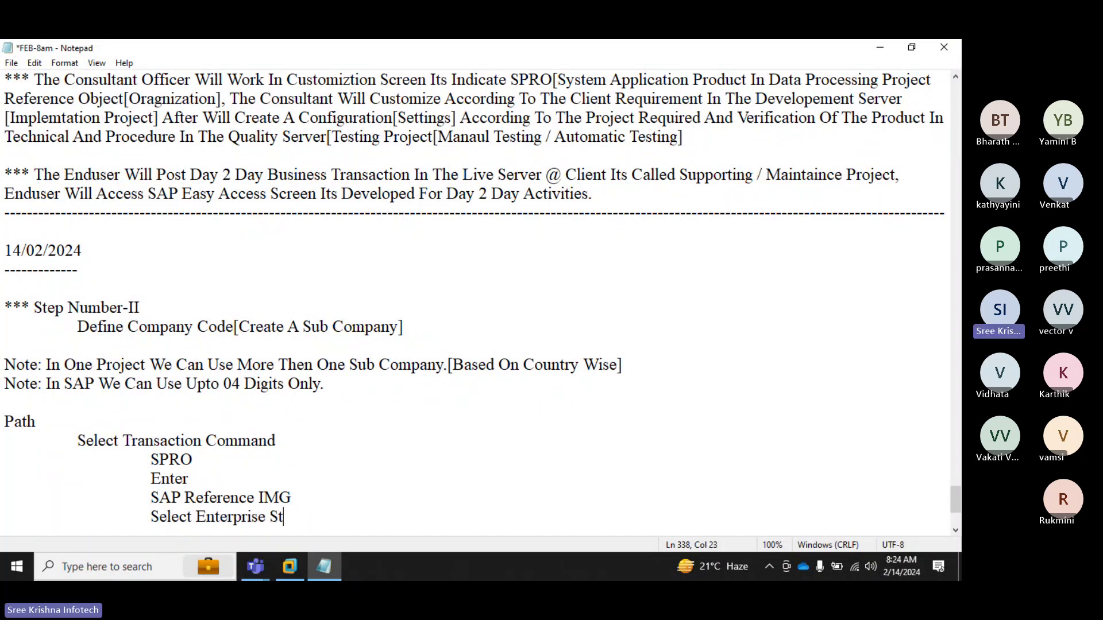
pyautogui.write('rcutu')
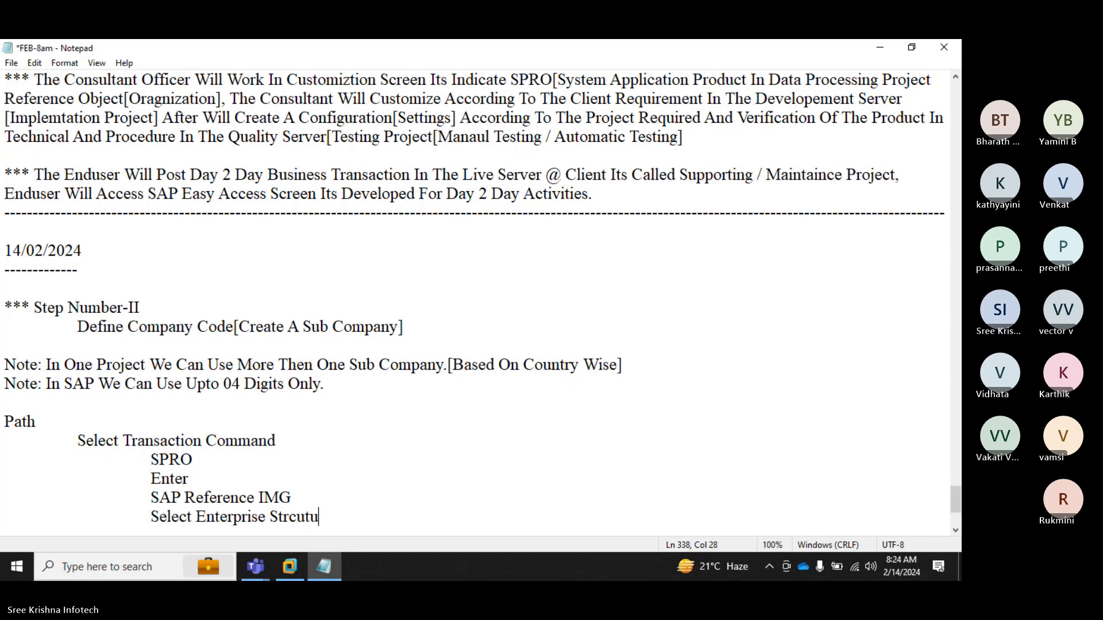
pyautogui.write('re')
pyautogui.press('Return')
pyautogui.press('Tab')
pyautogui.press('Tab')
# Step: Add the path step 'Select Definition', correcting its spelling
pyautogui.write('Select')
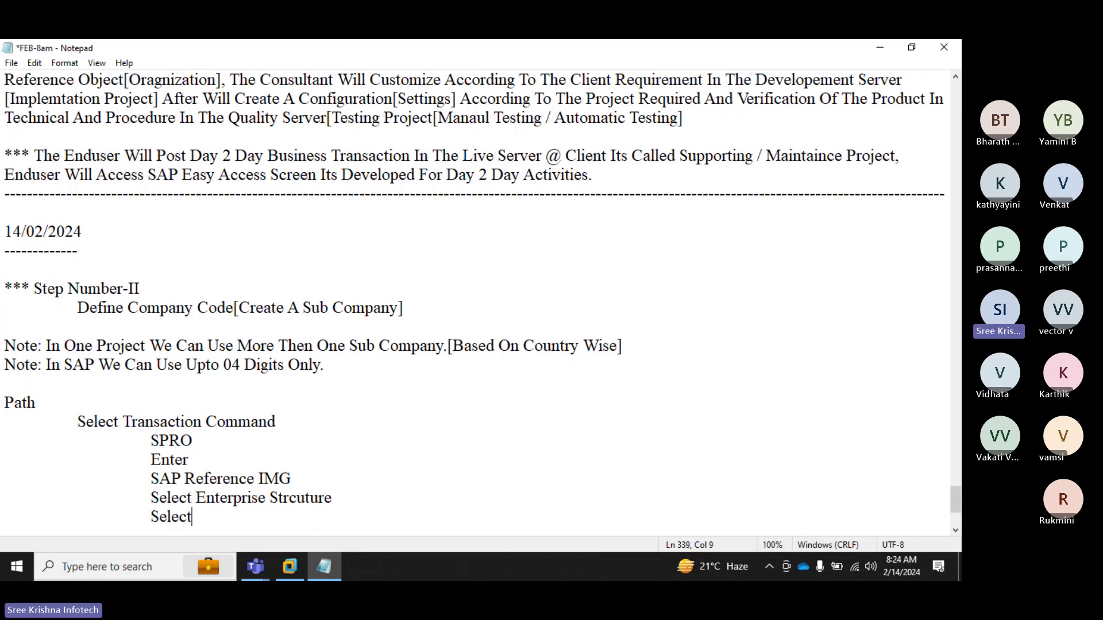
pyautogui.write(' Dif')
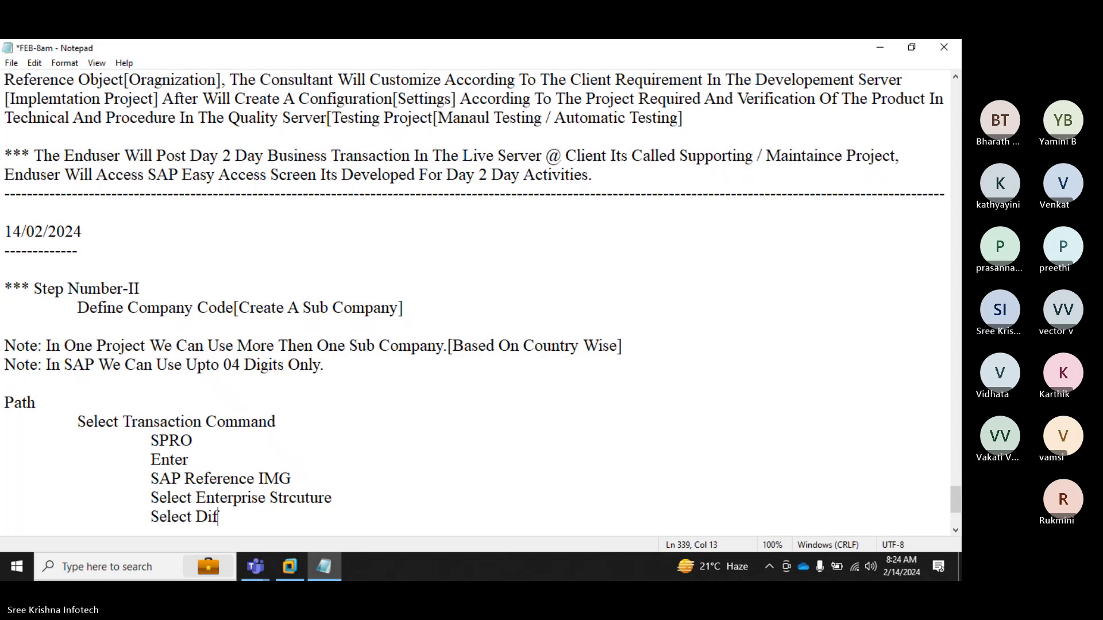
pyautogui.press('BackSpace')
pyautogui.press('BackSpace')
pyautogui.write('efine')
pyautogui.press('BackSpace')
pyautogui.write('ti')
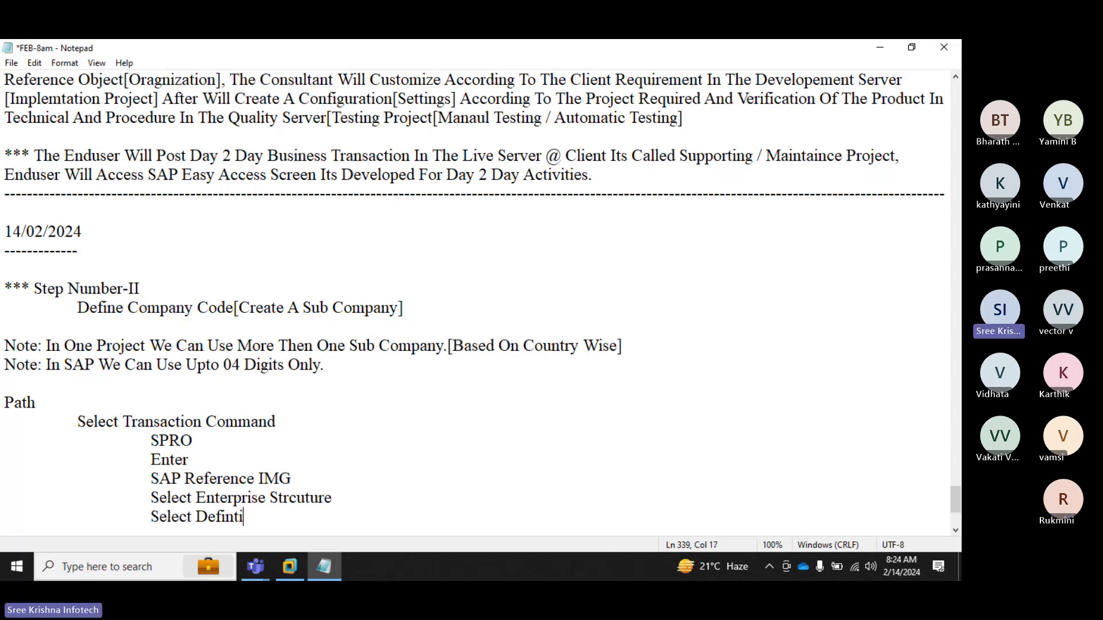
pyautogui.write('on')
pyautogui.press('Left')
pyautogui.press('Left')
pyautogui.press('Left')
pyautogui.write('i')
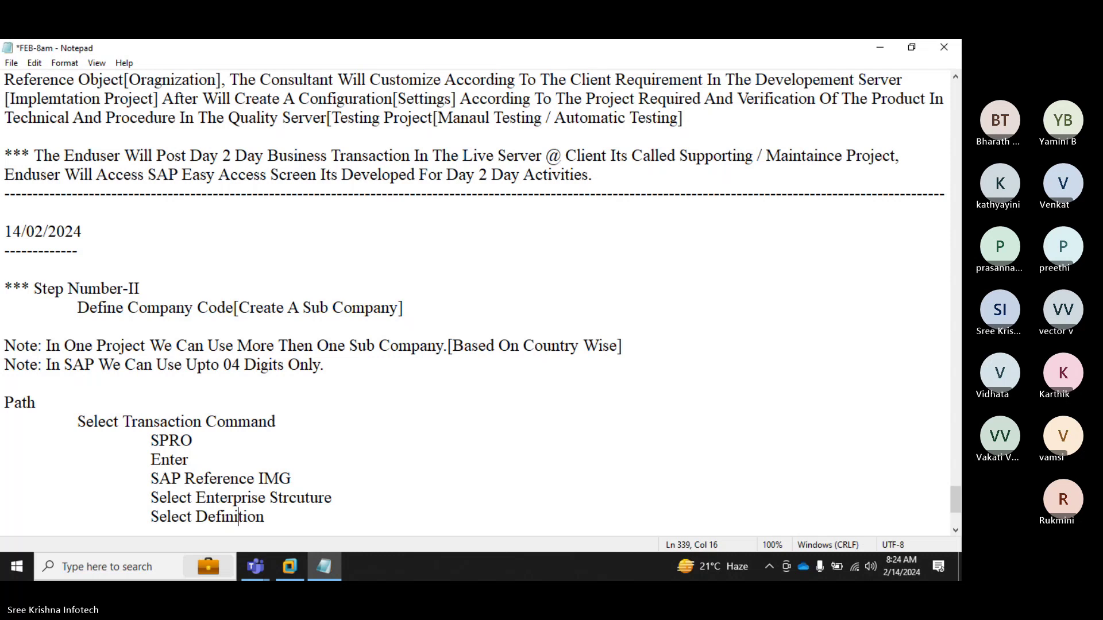
pyautogui.press('Right')
pyautogui.press('Right')
pyautogui.press('Right')
pyautogui.press('Right')
pyautogui.press('Return')
pyautogui.press('Tab')
pyautogui.press('Tab')
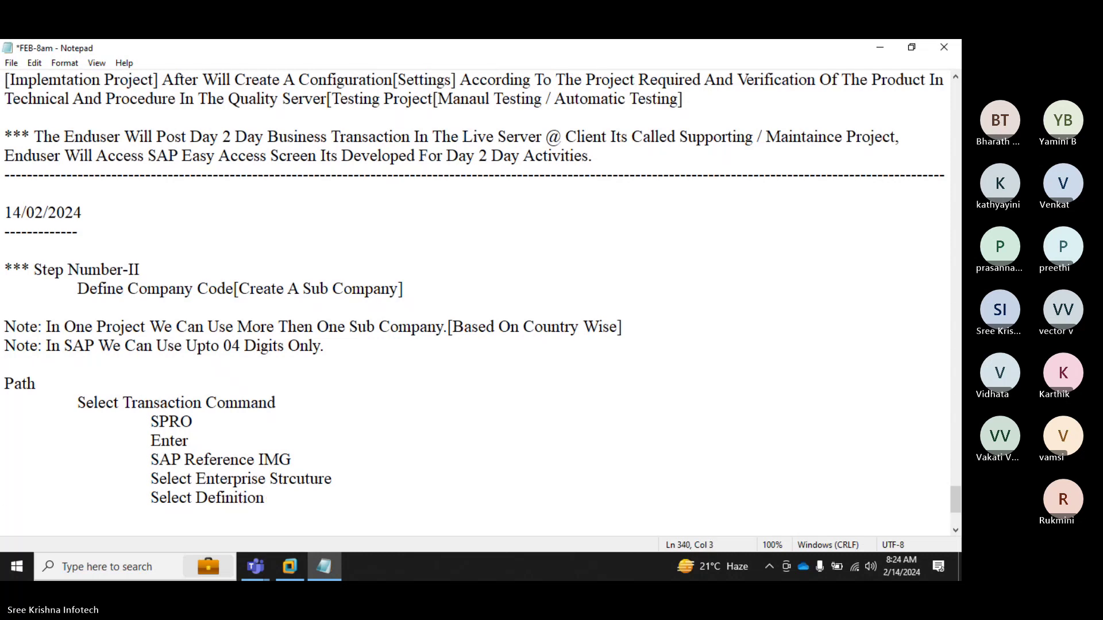
# Step: Add path steps 'Select Financial Accounting' and 'Select Edit,Copy,Delete,Check Company Code'
pyautogui.write('Select Fin')
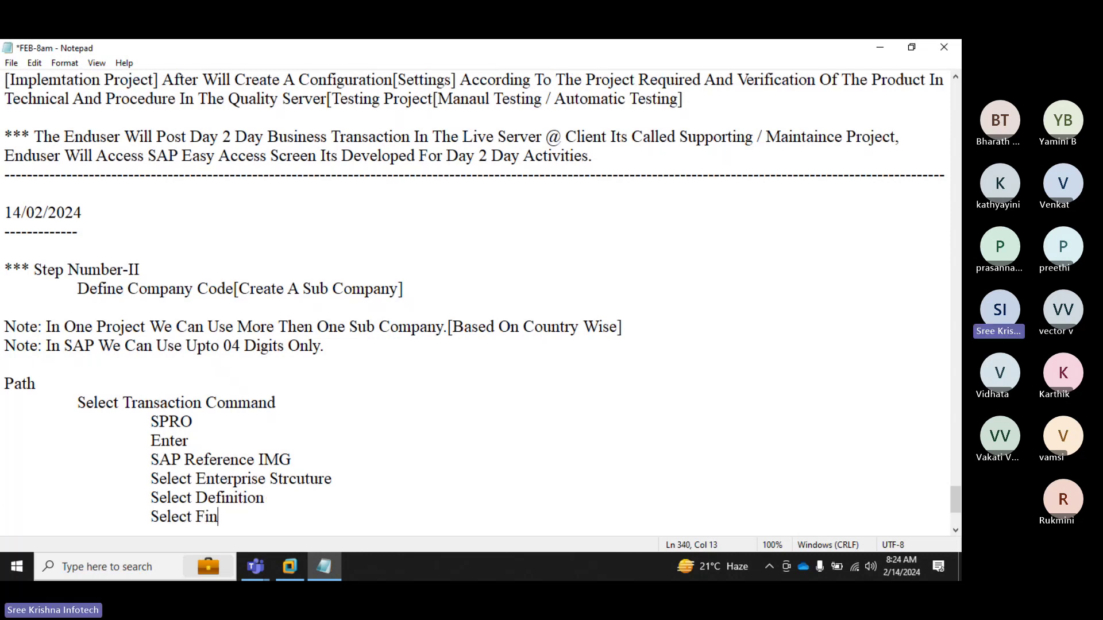
pyautogui.write('ancial Accou')
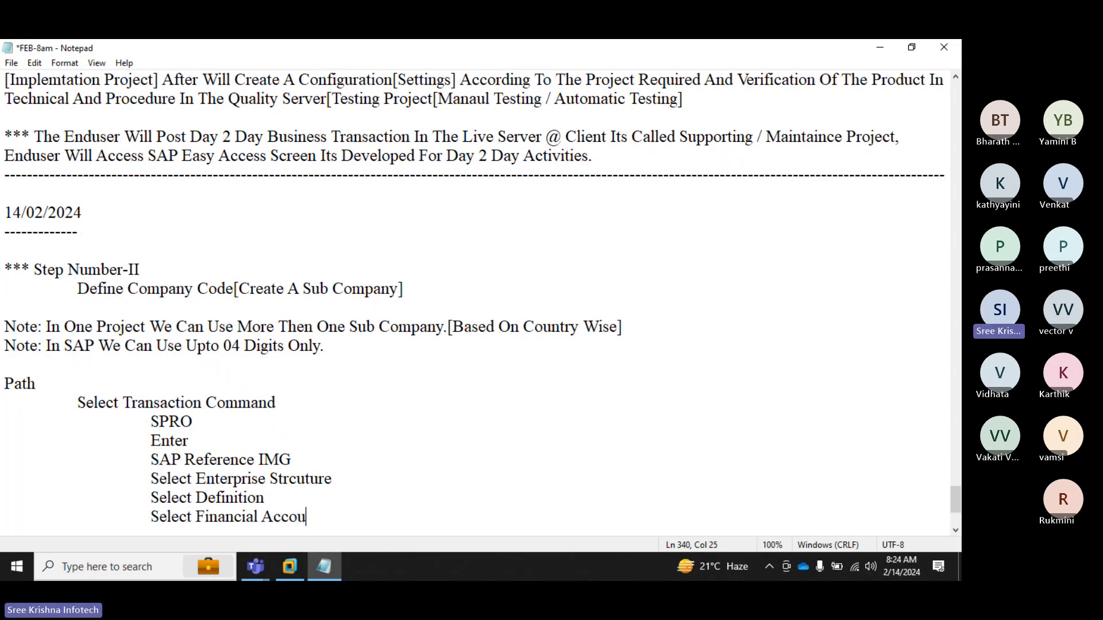
pyautogui.write('nting')
pyautogui.press('Return')
pyautogui.press('Tab')
pyautogui.press('Tab')
pyautogui.write('S')
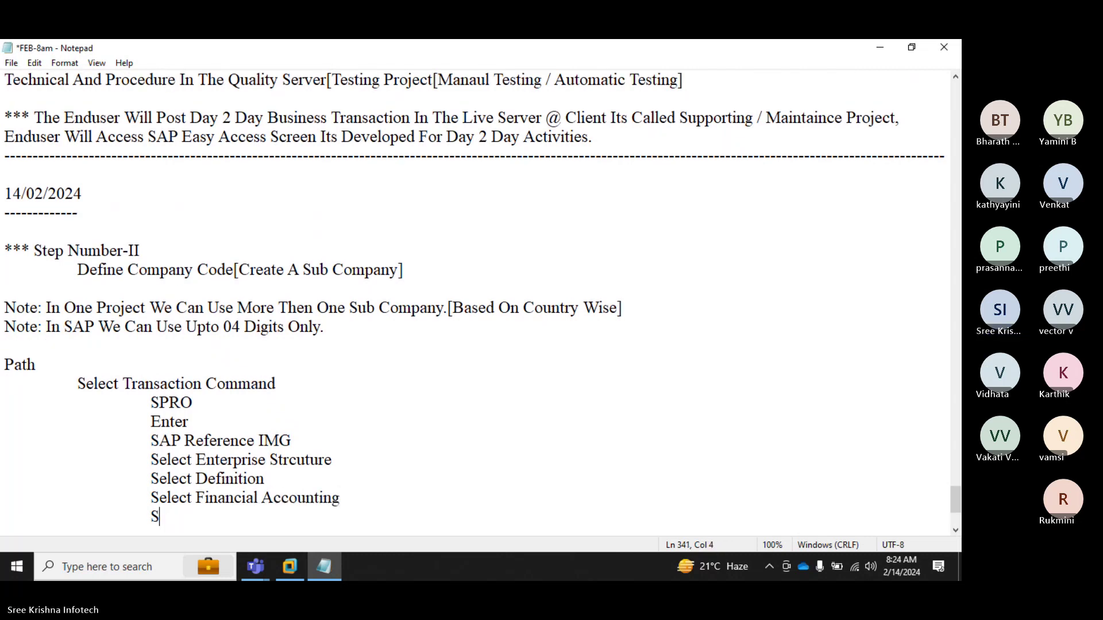
pyautogui.write('elect Ed')
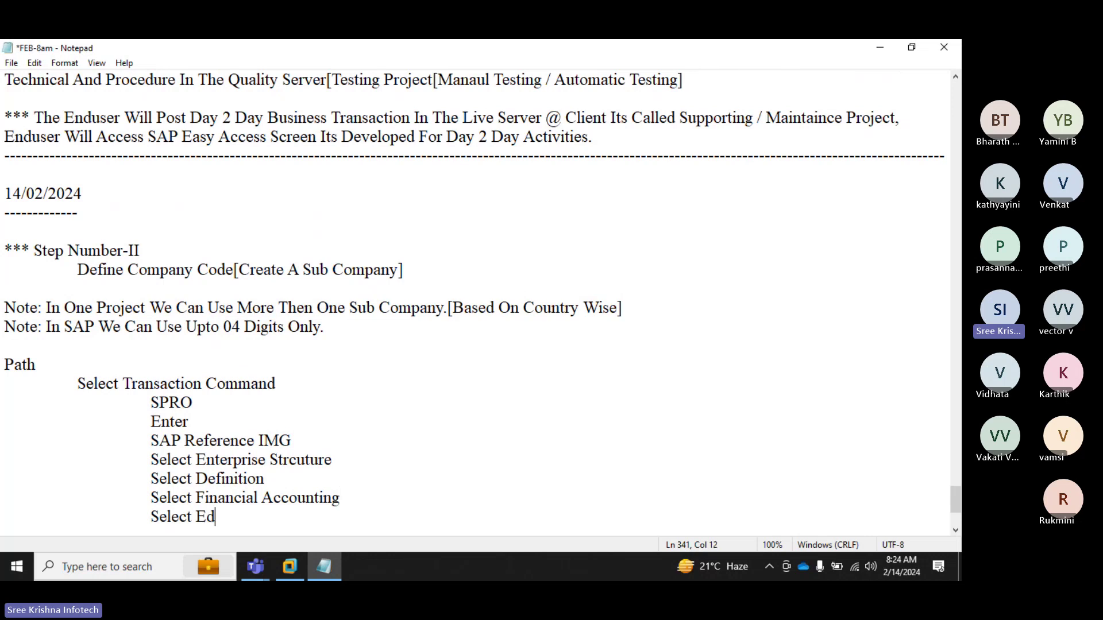
pyautogui.write('it,C')
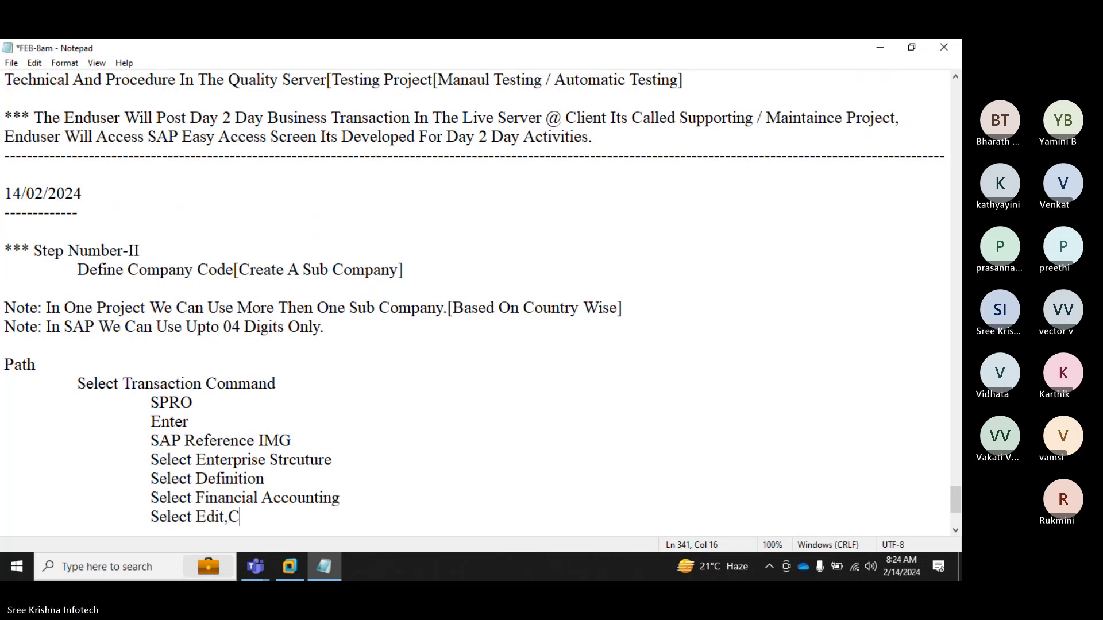
pyautogui.write('opy,Dele')
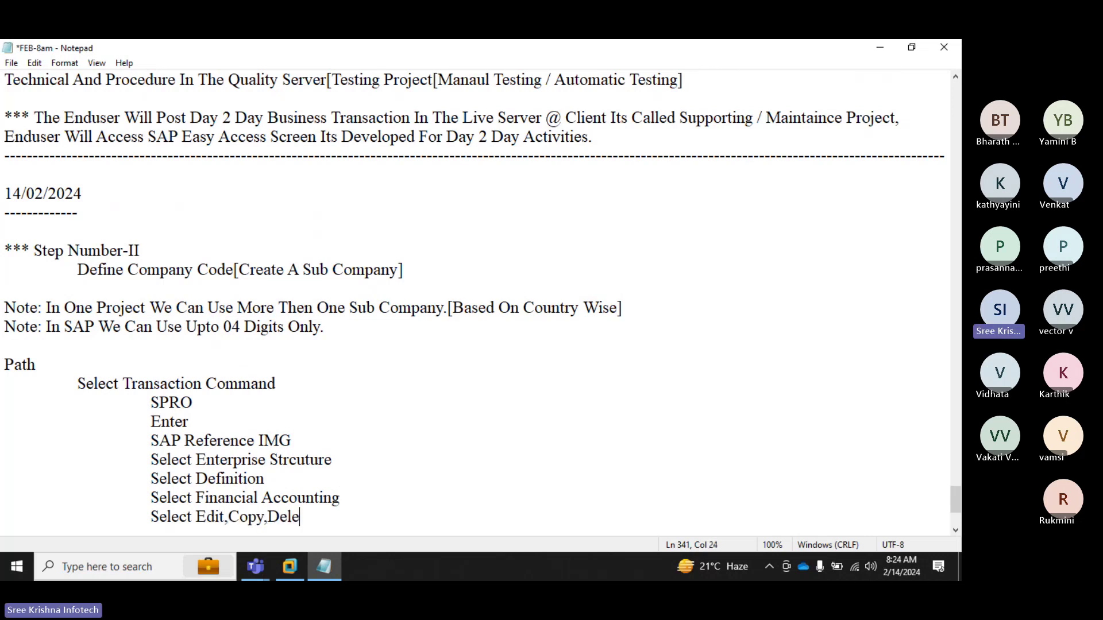
pyautogui.write('te,Check Company ')
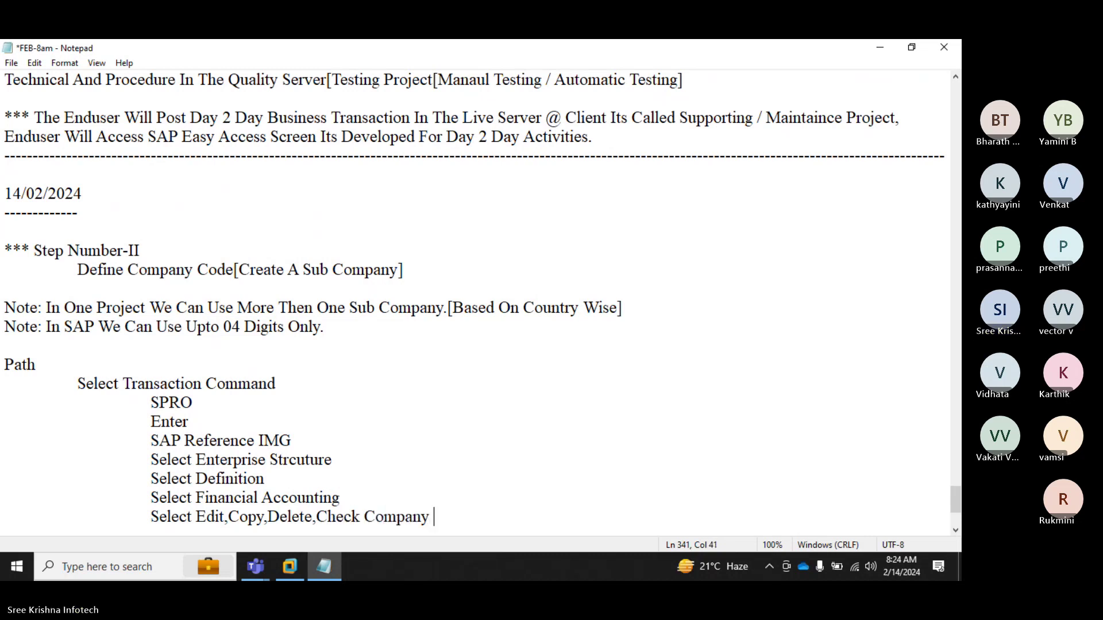
pyautogui.write('Code')
# Step: Add 'Note: Double Click On Edit Company Code Data' below the path, then begin a 'T Code' line
pyautogui.press('Return')
pyautogui.press('Tab')
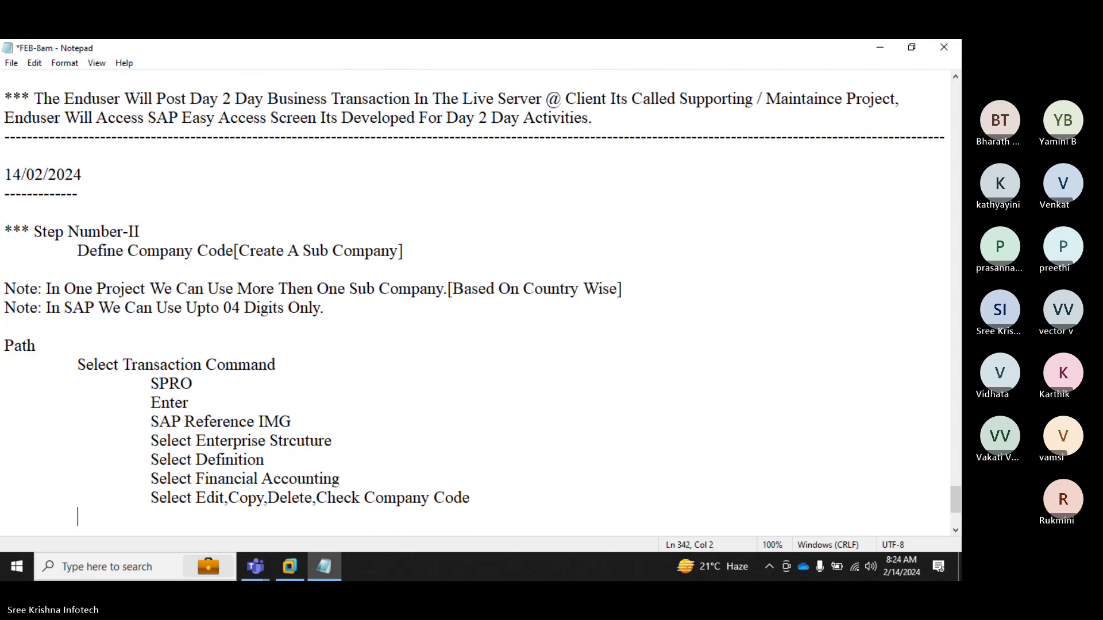
pyautogui.write('Note: Double Clickj')
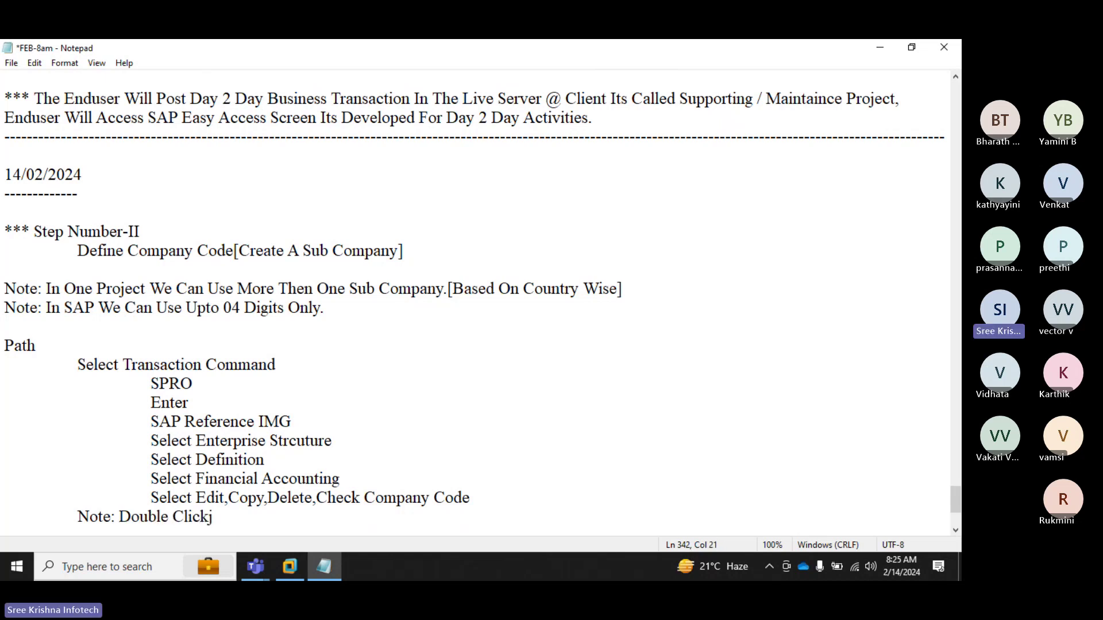
pyautogui.press('BackSpace')
pyautogui.write('On')
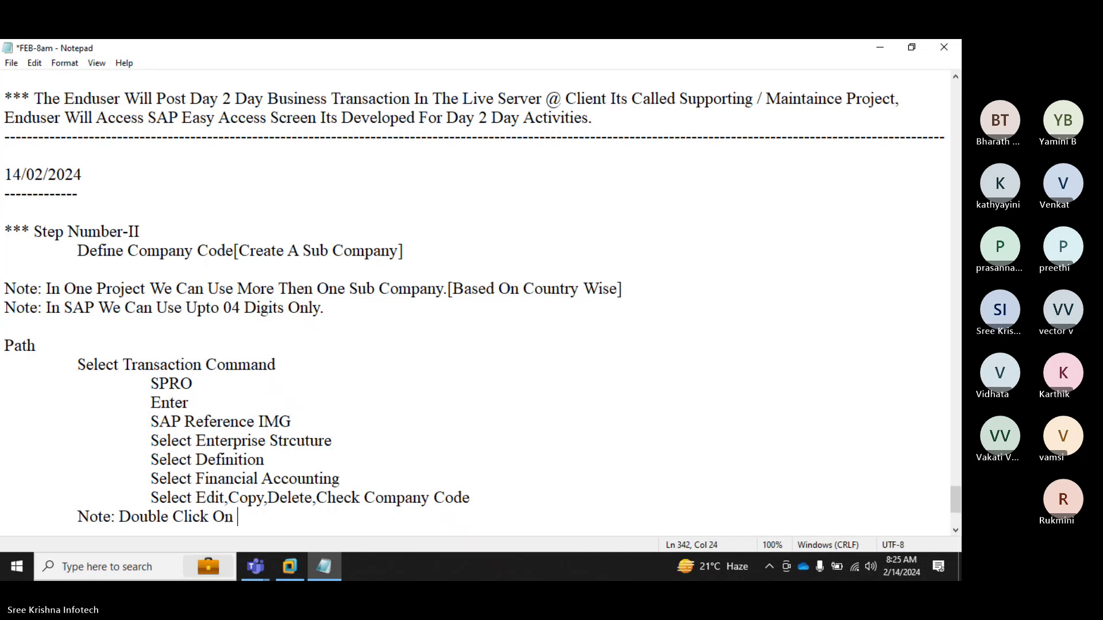
pyautogui.write(' Edit Company COde')
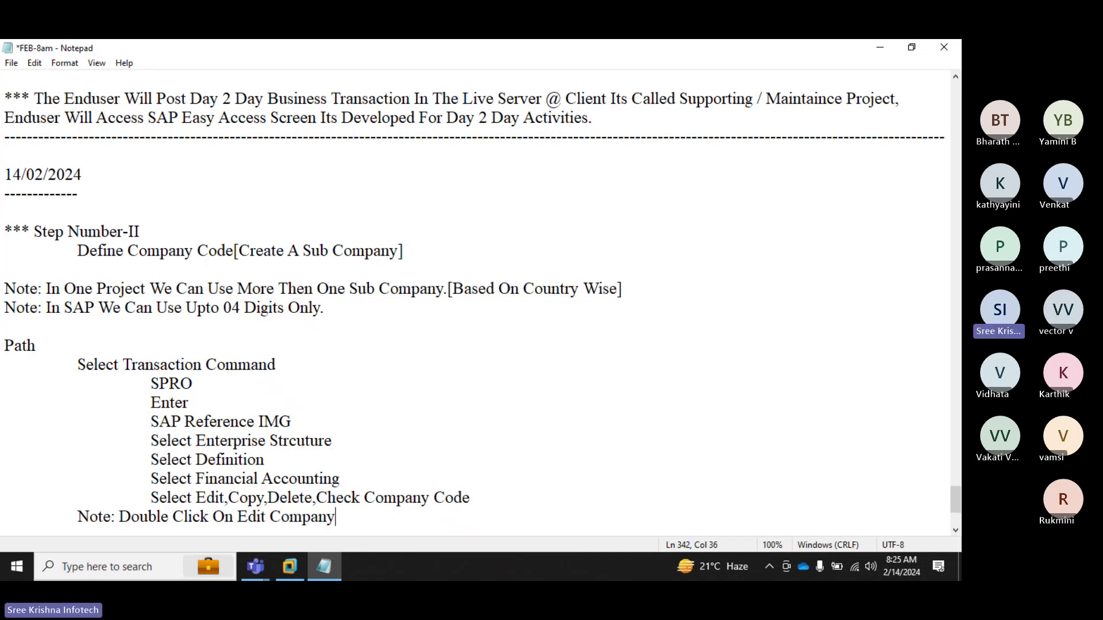
pyautogui.press('BackSpace')
pyautogui.press('BackSpace')
pyautogui.press('BackSpace')
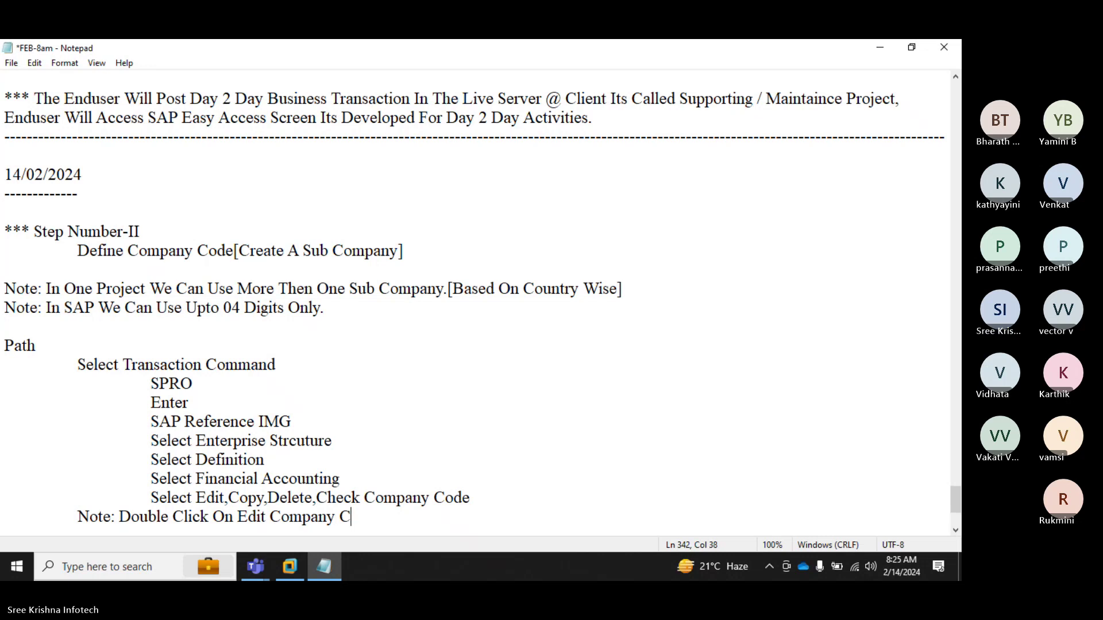
pyautogui.write('ode Data')
pyautogui.press('Return')
pyautogui.press('Return')
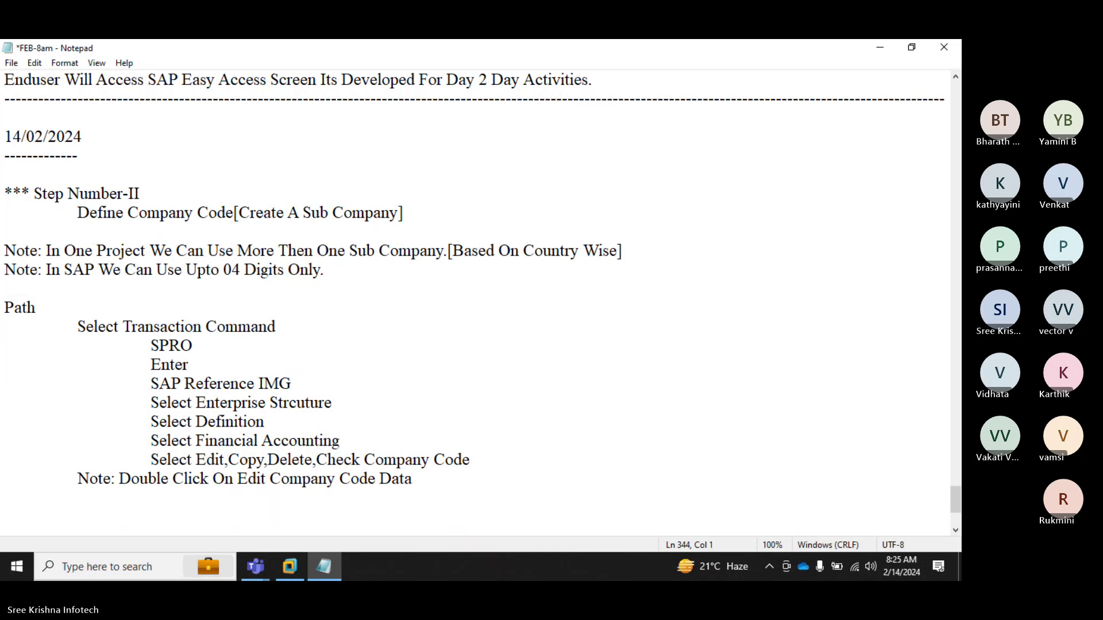
pyautogui.write('T Code')
pyautogui.press('Tab')
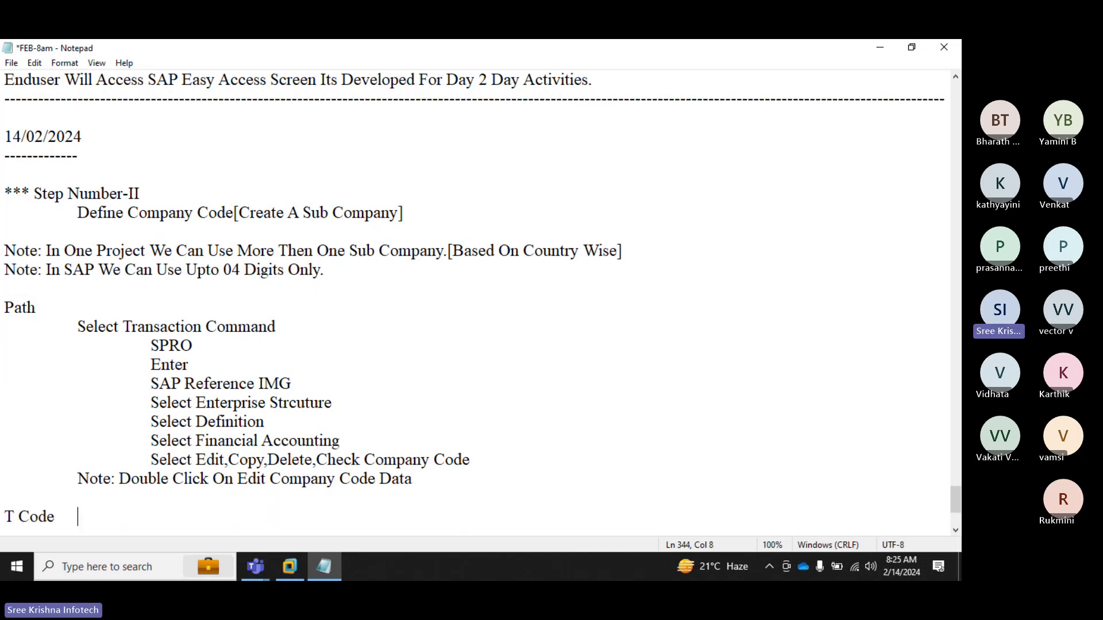
# Step: Enter OX02 as the T Code value and start a new line
pyautogui.write('OX02')
pyautogui.press('Return')
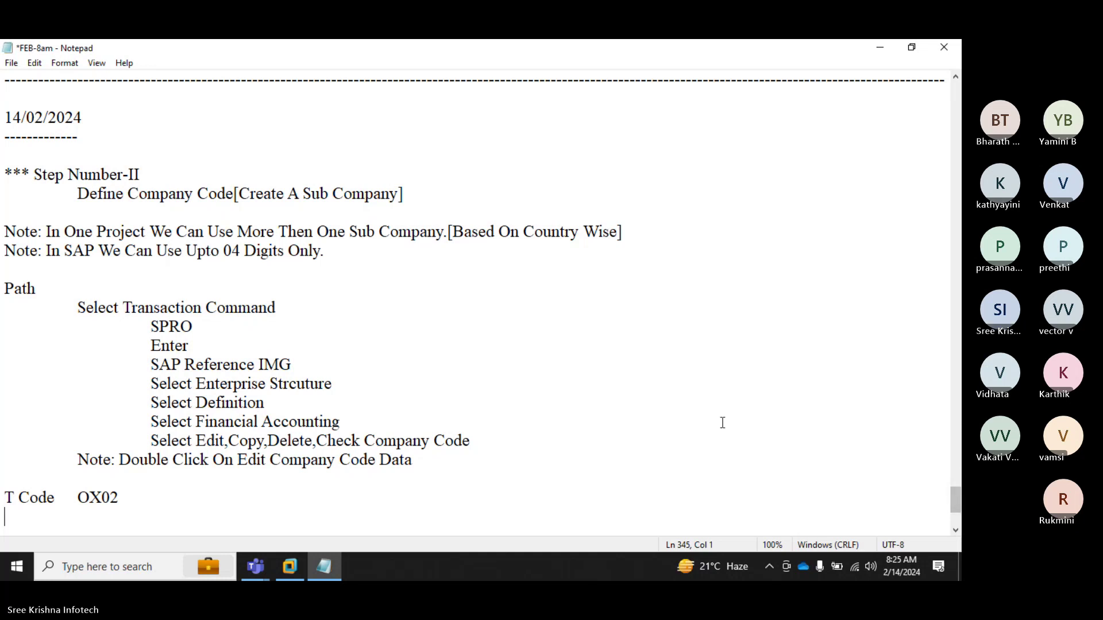
# Step: On the remote server, close the two extra SAP console windows and log on to ECC_EHP7
pyautogui.click(303, 558)
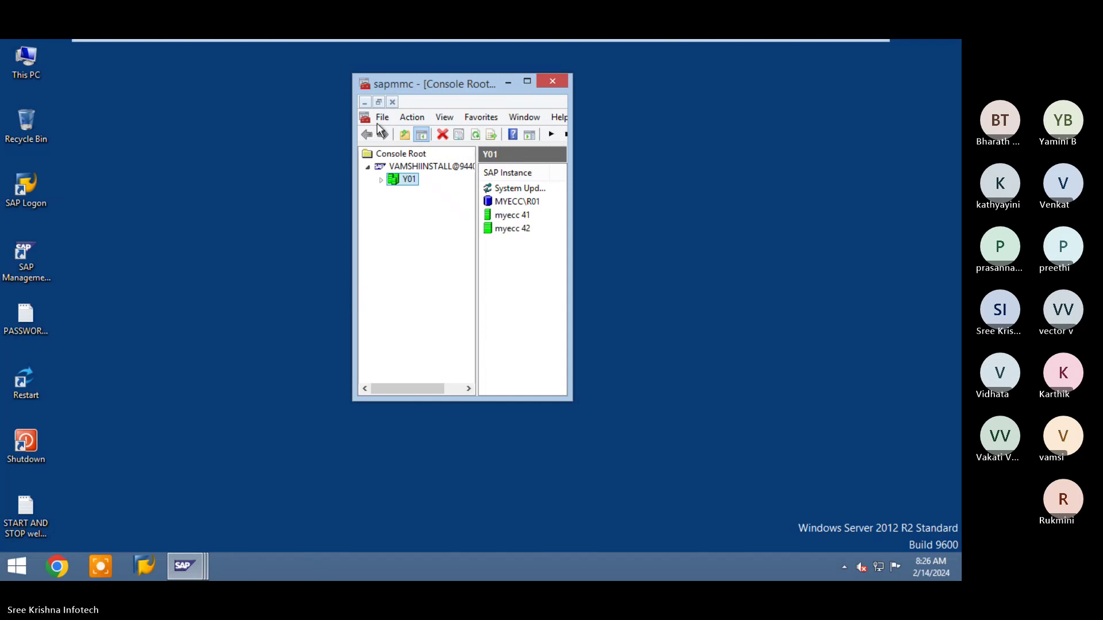
pyautogui.click(165, 409)
pyautogui.moveTo(184, 563)
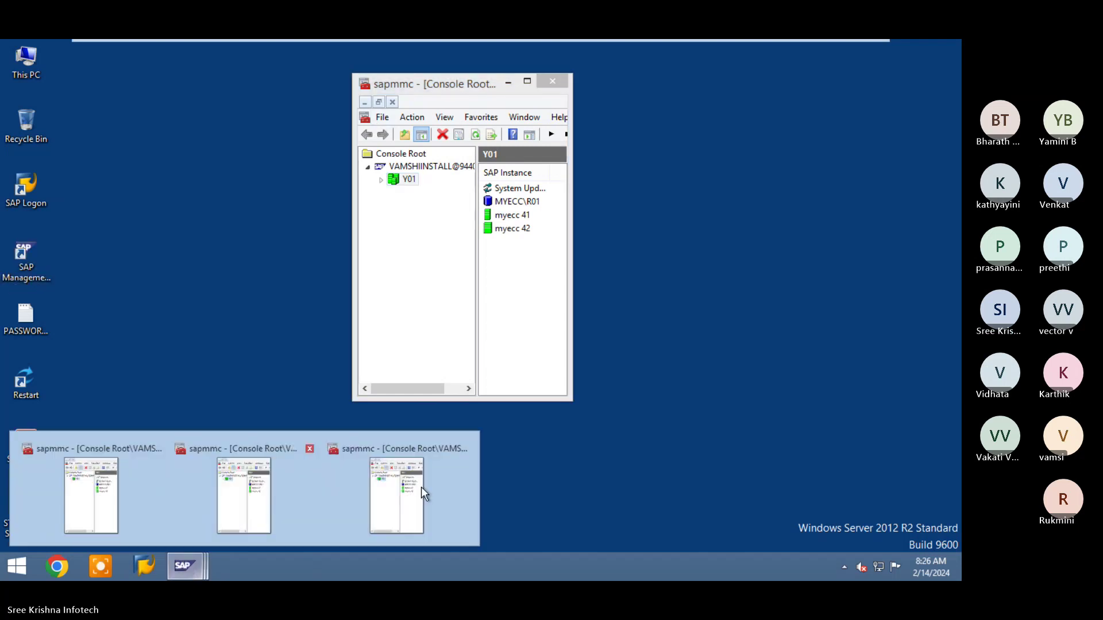
pyautogui.click(462, 450)
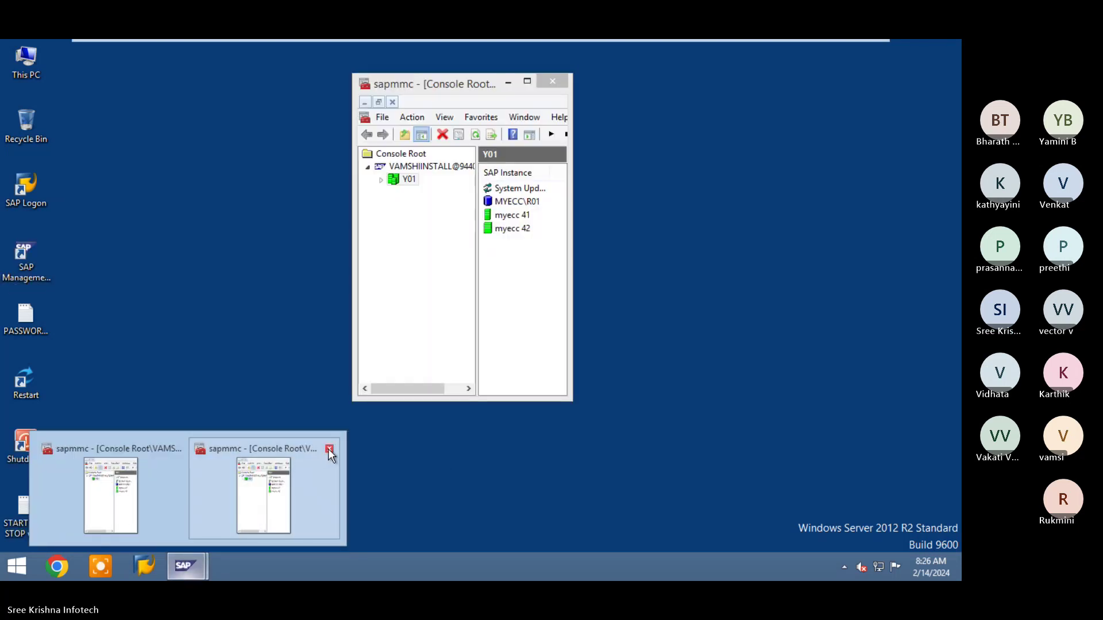
pyautogui.click(329, 447)
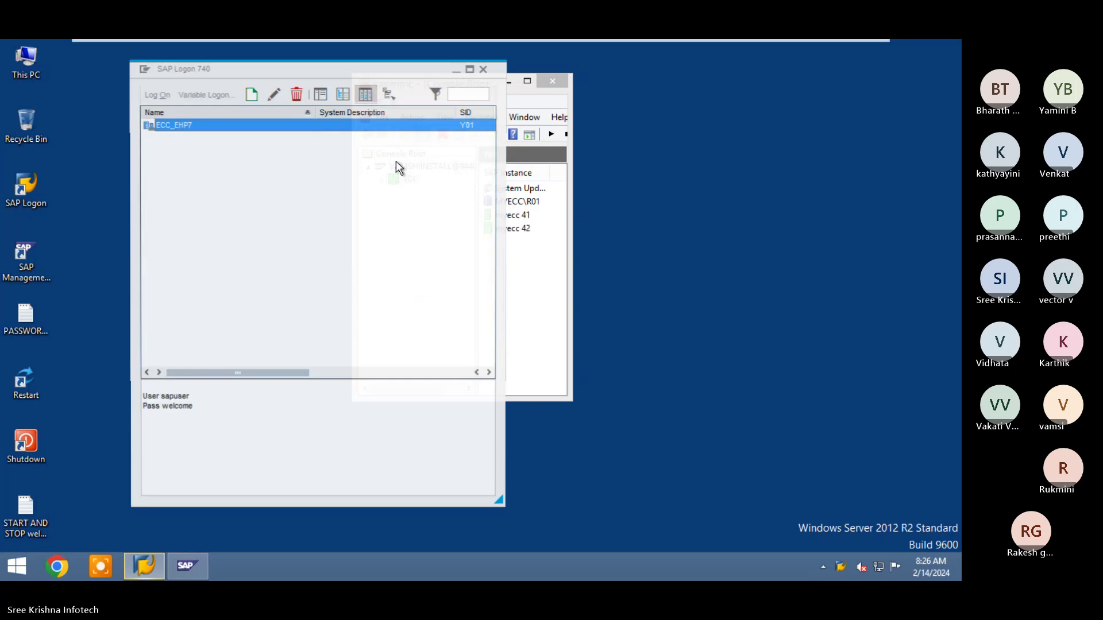
pyautogui.click(162, 101)
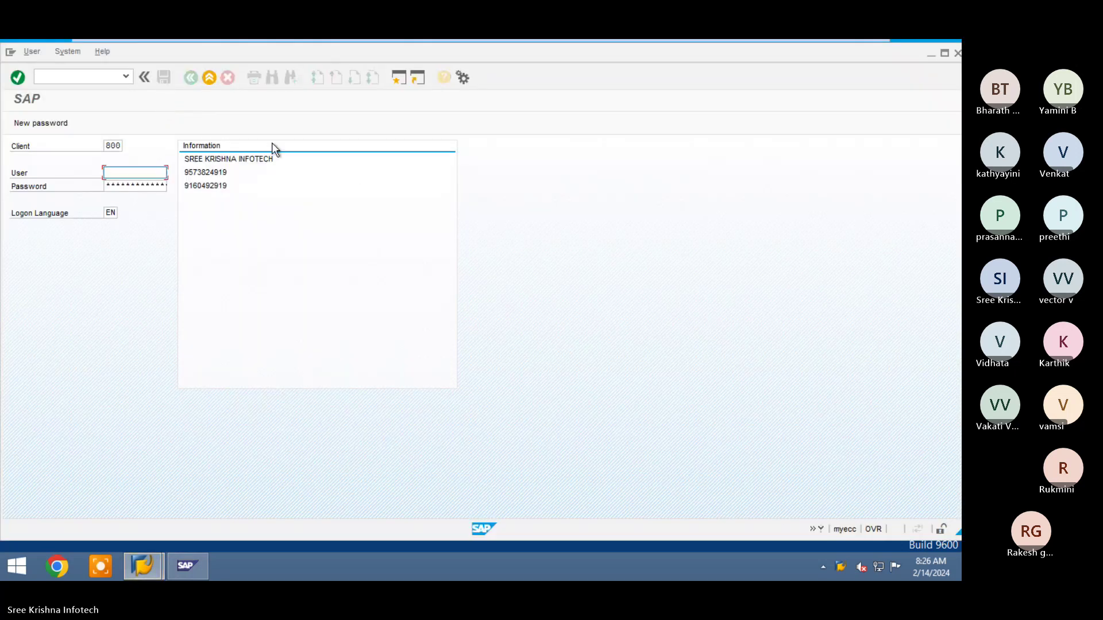
# Step: Minimize the remote window and notes, launch SAP Logon and connect to ECC_EHP.7
pyautogui.click(837, 50)
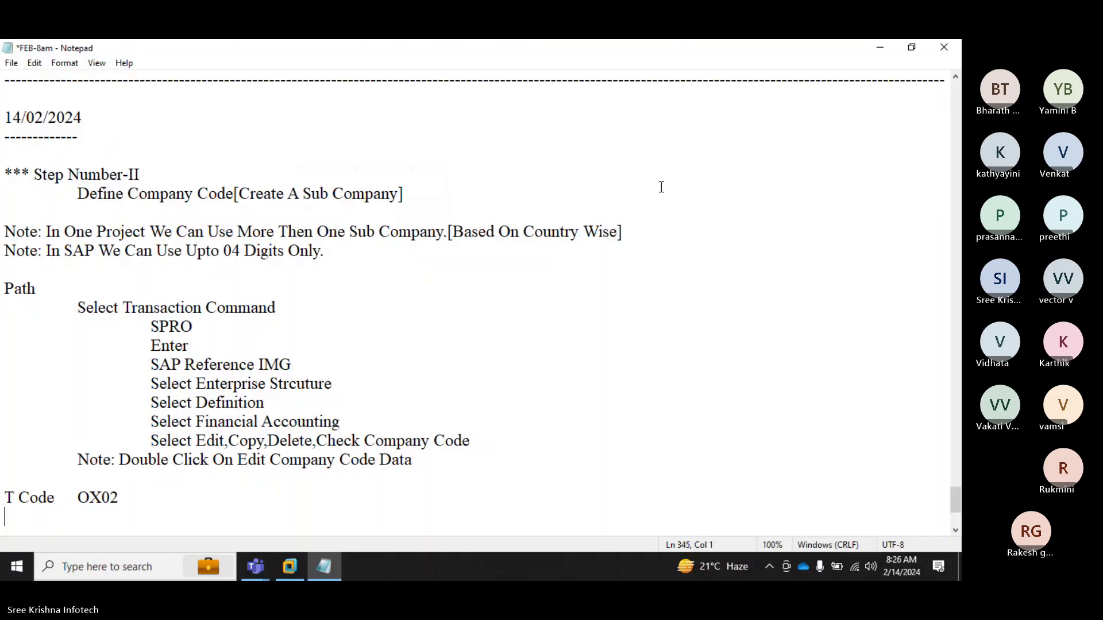
pyautogui.click(879, 49)
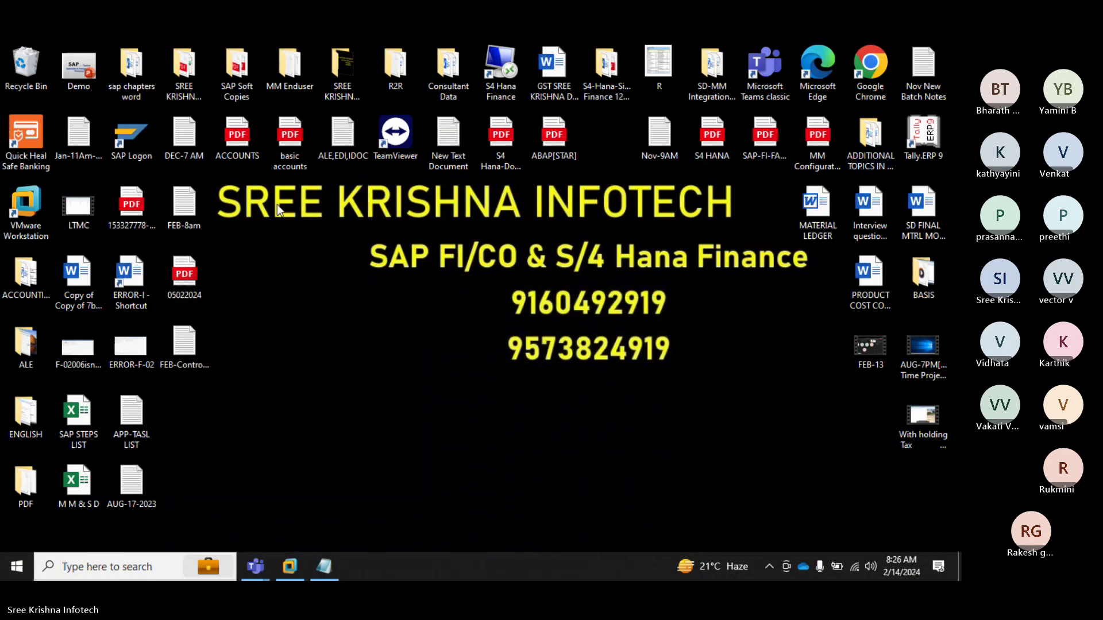
pyautogui.doubleClick(133, 149)
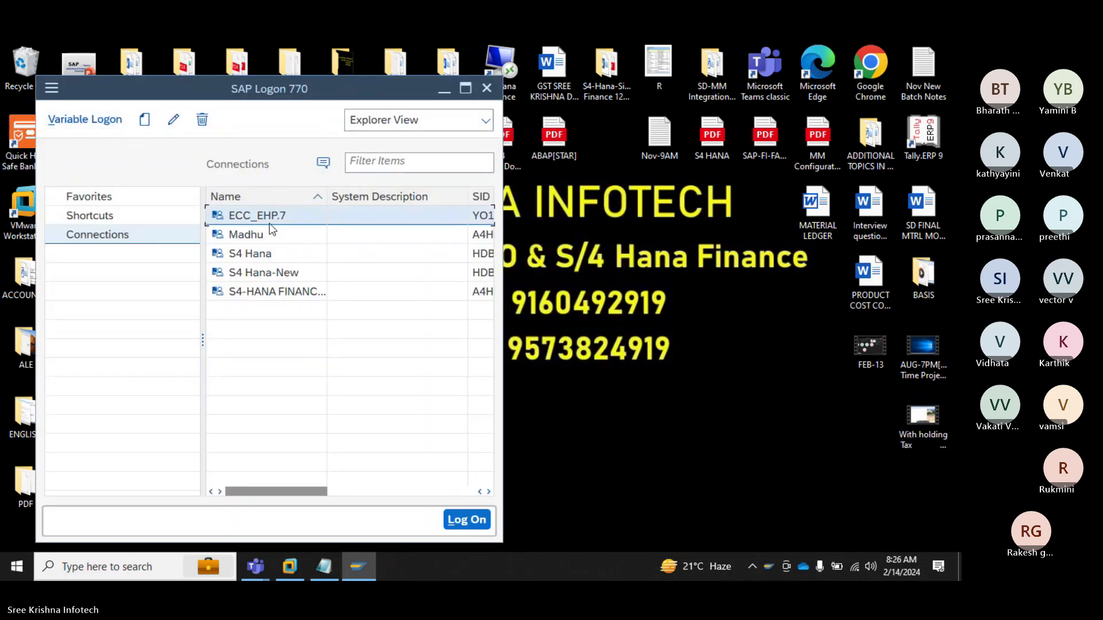
pyautogui.click(452, 521)
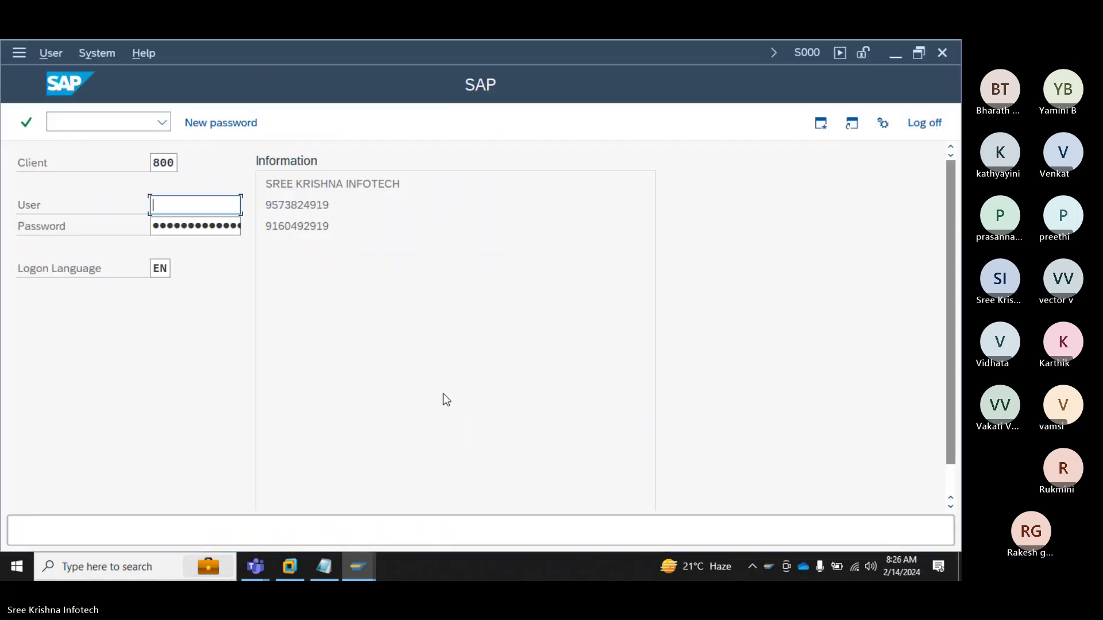
# Step: Sign in with the user name and password, then narrow the SAP menu tree pane
pyautogui.write('sree')
pyautogui.press('Down')
pyautogui.press('Return')
pyautogui.press('Tab')
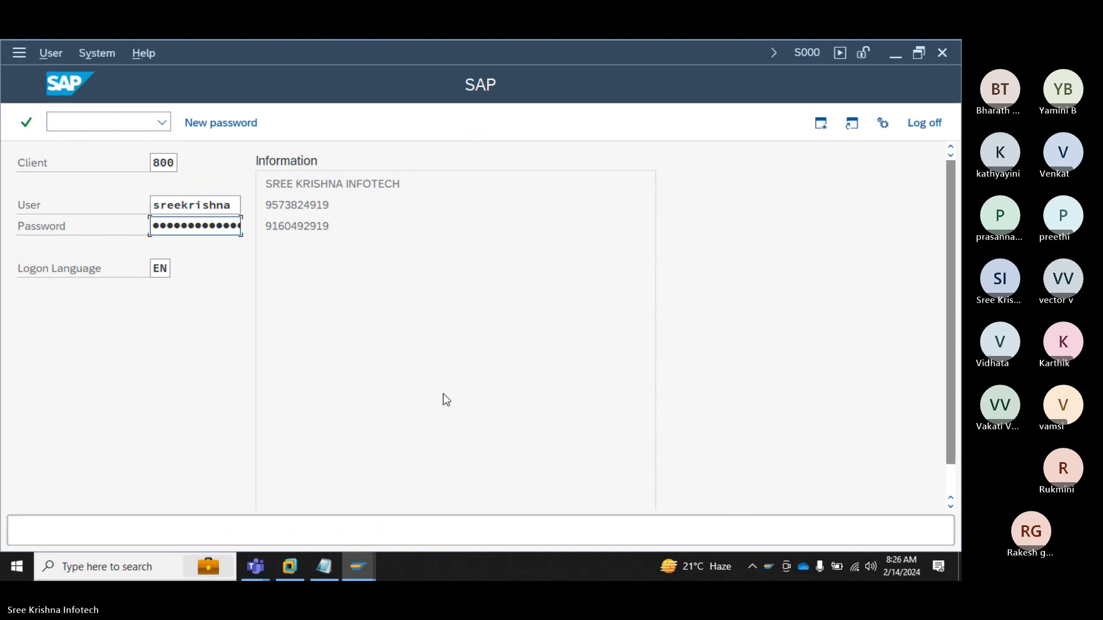
pyautogui.write('•••••')
pyautogui.press('Return')
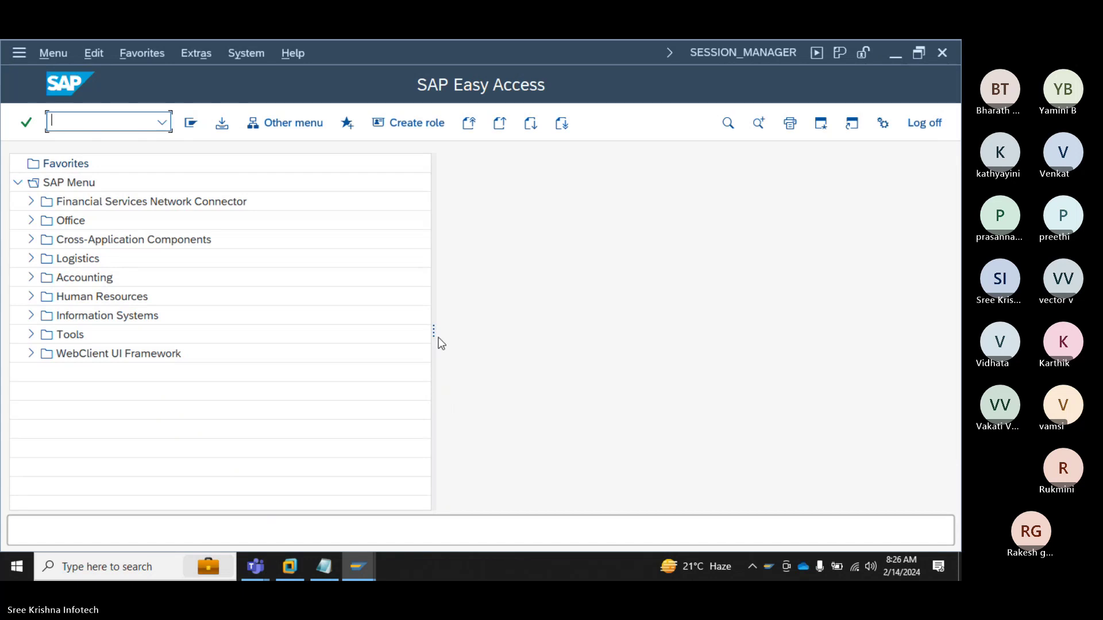
pyautogui.moveTo(433, 332); pyautogui.dragTo(267, 332)
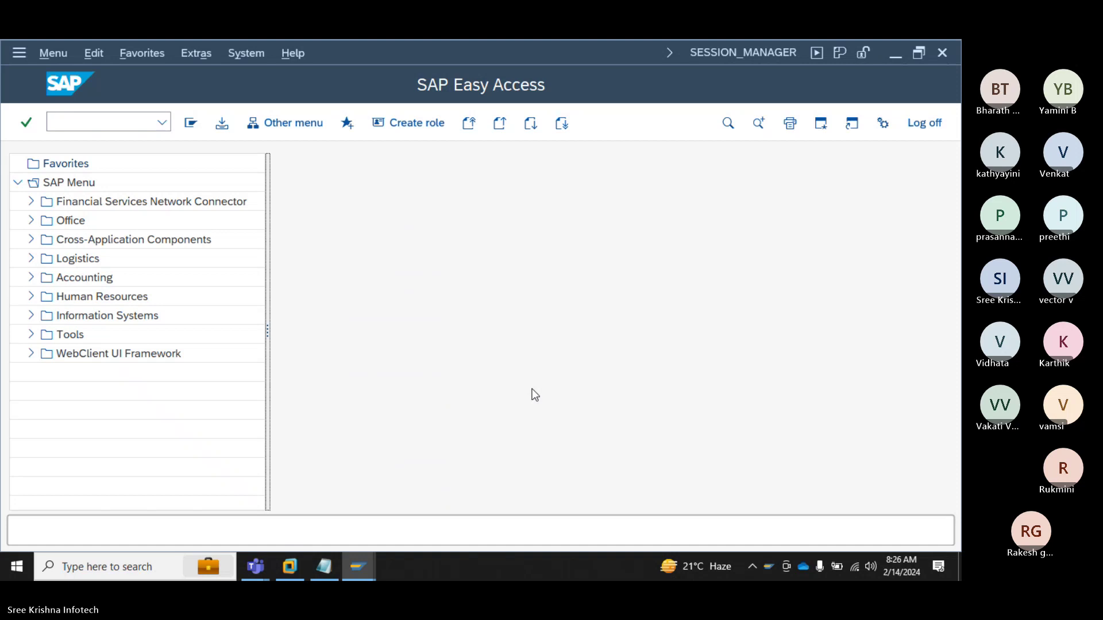
# Step: Run SPRO and expand Enterprise Structure > Definition > Financial Accounting
pyautogui.click(103, 123)
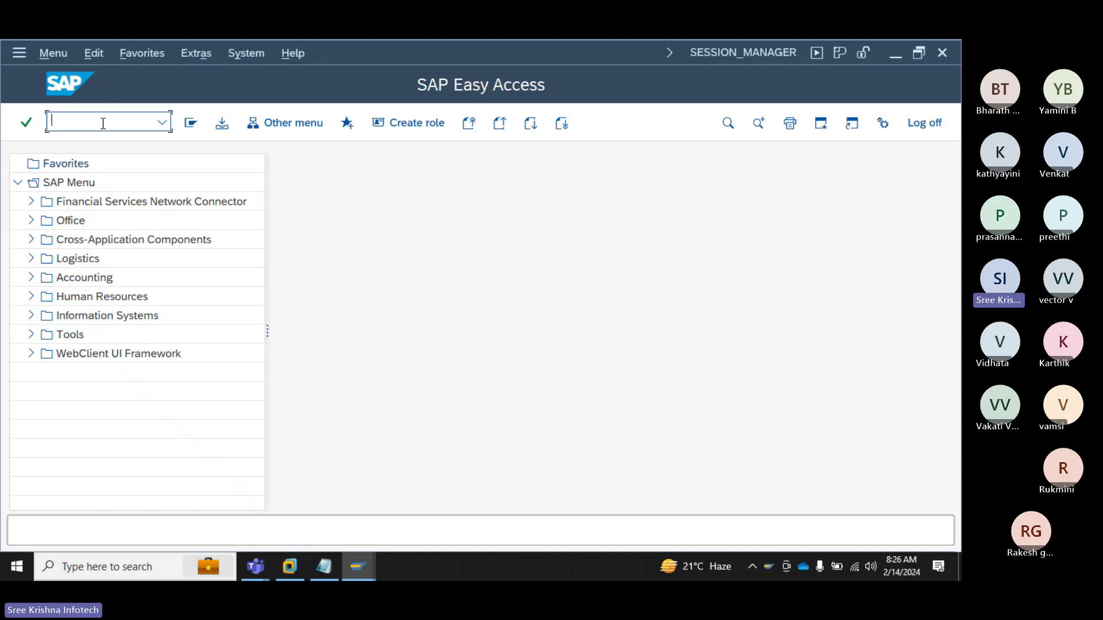
pyautogui.write('SPRO')
pyautogui.press('Return')
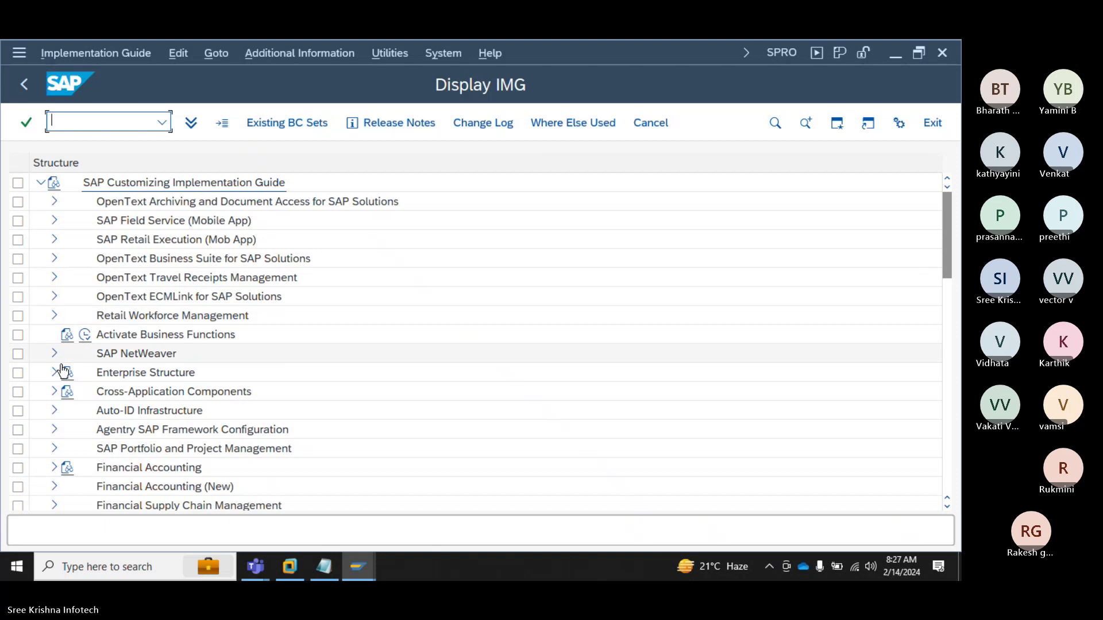
pyautogui.click(53, 373)
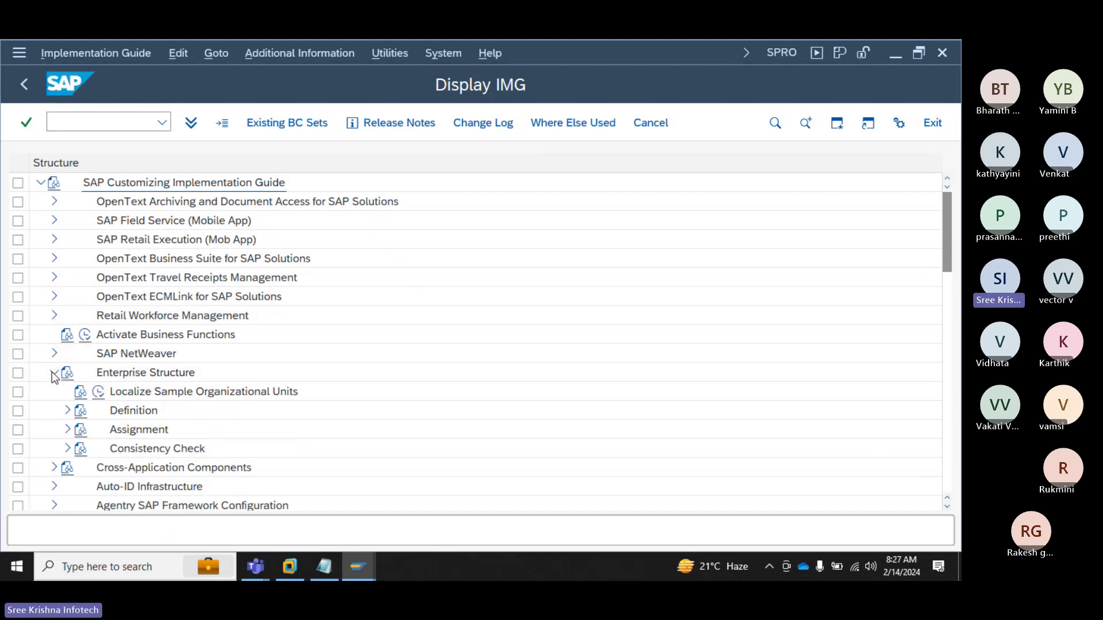
pyautogui.click(67, 410)
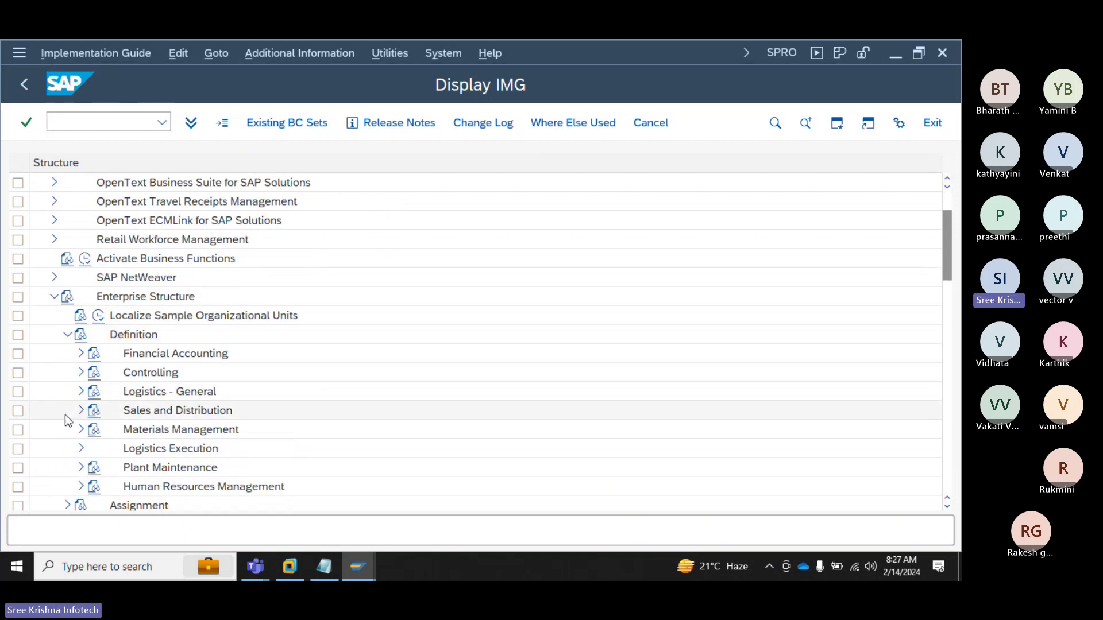
pyautogui.click(81, 353)
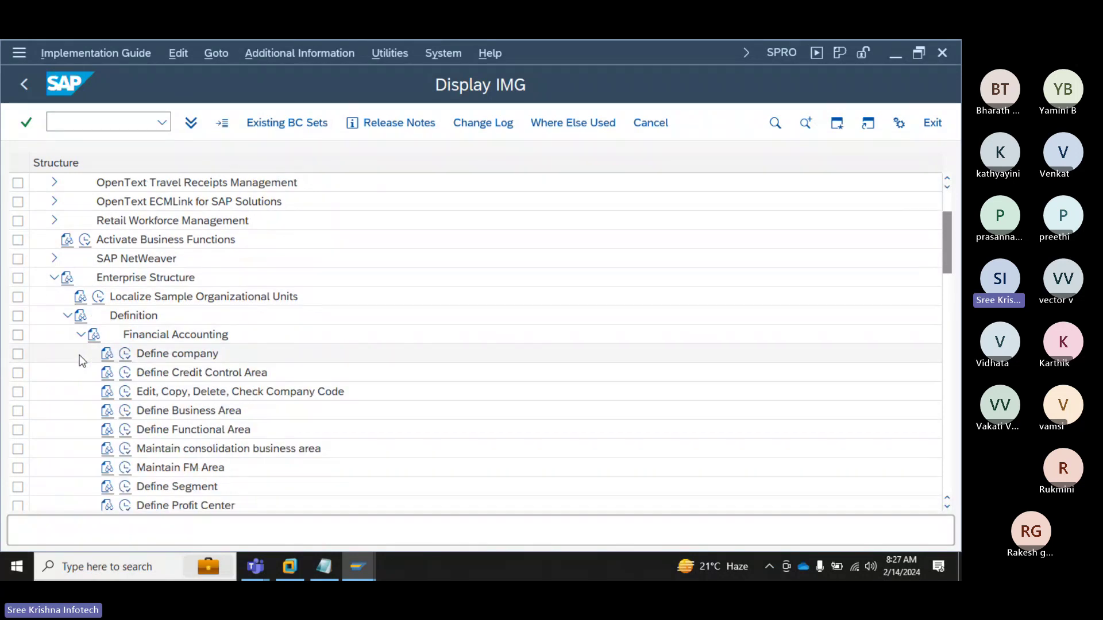
# Step: Run Edit, Copy, Delete, Check Company Code, view the company code list, then back out
pyautogui.click(172, 396)
pyautogui.press('ctrl')
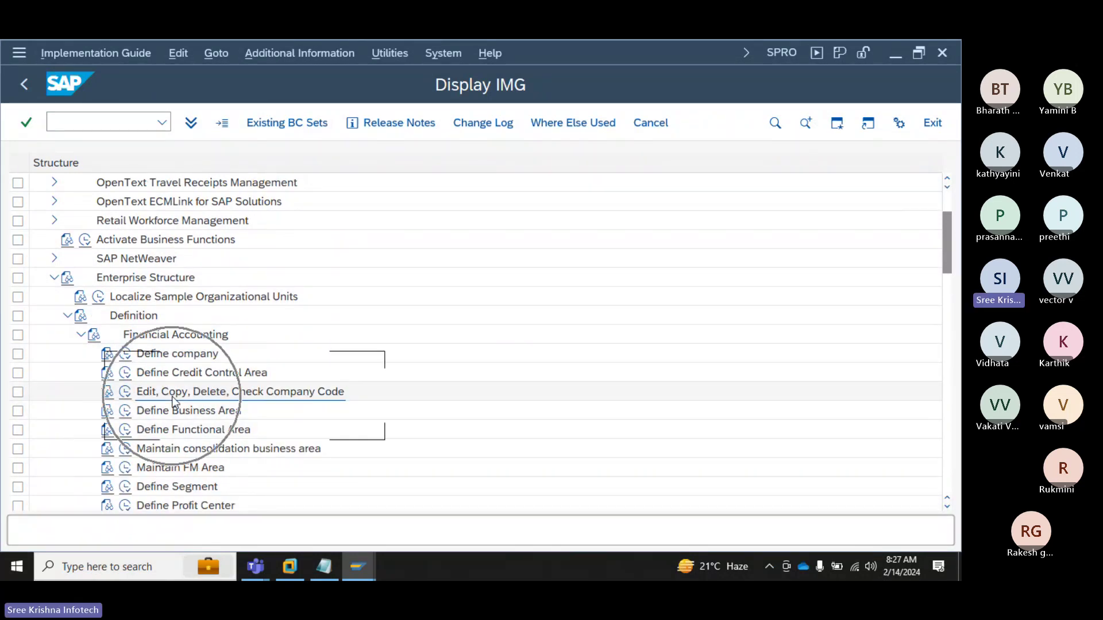
pyautogui.press('ctrl')
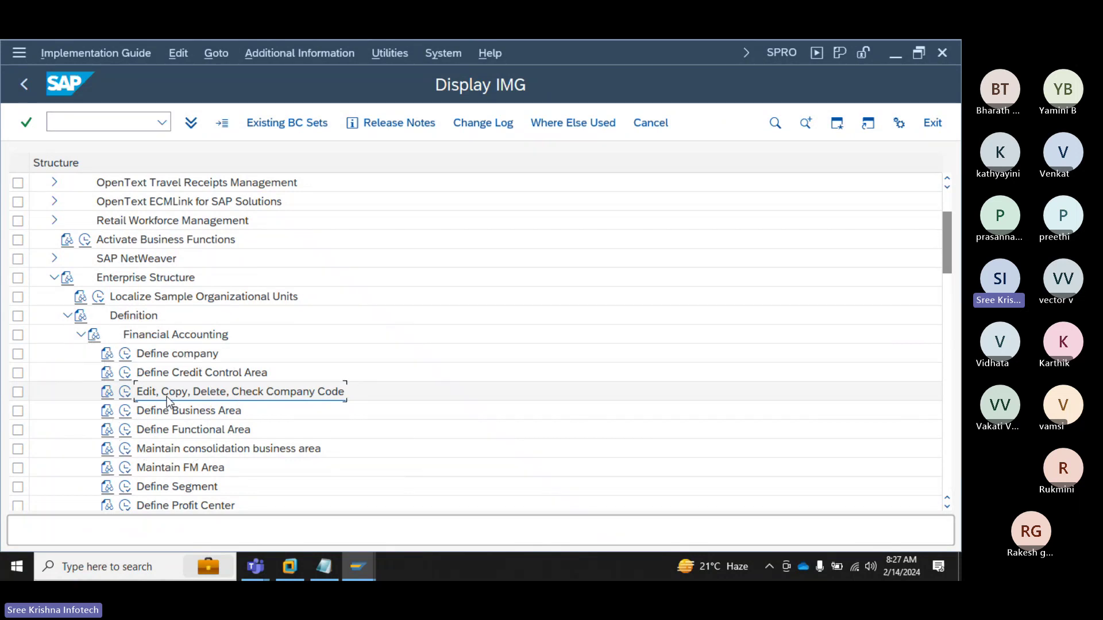
pyautogui.click(126, 392)
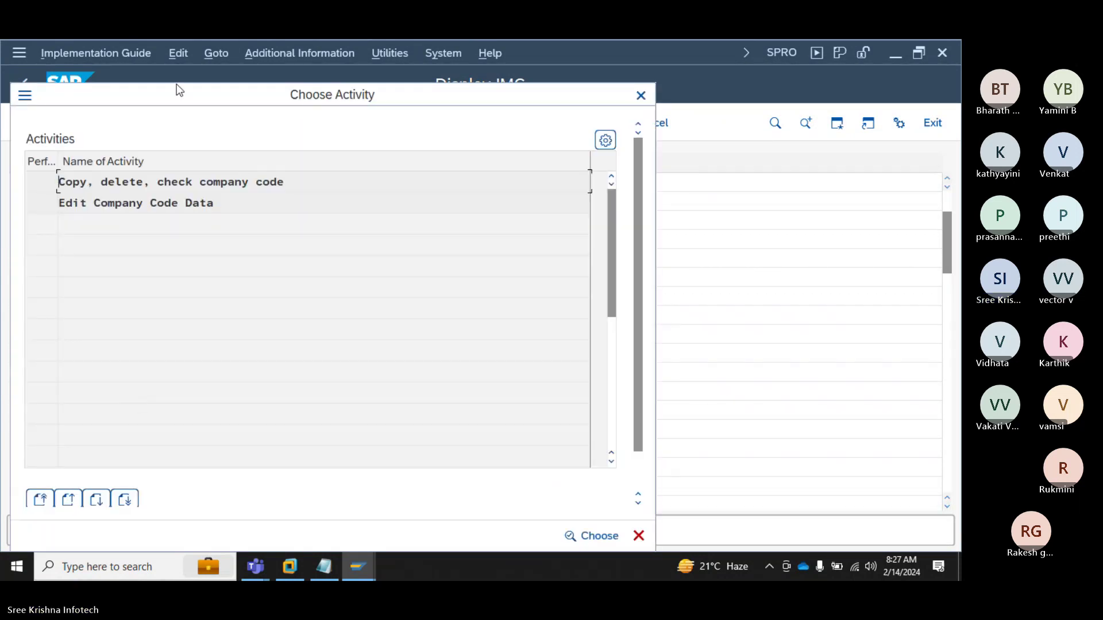
pyautogui.moveTo(262, 178); pyautogui.dragTo(98, 180)
pyautogui.doubleClick(162, 180)
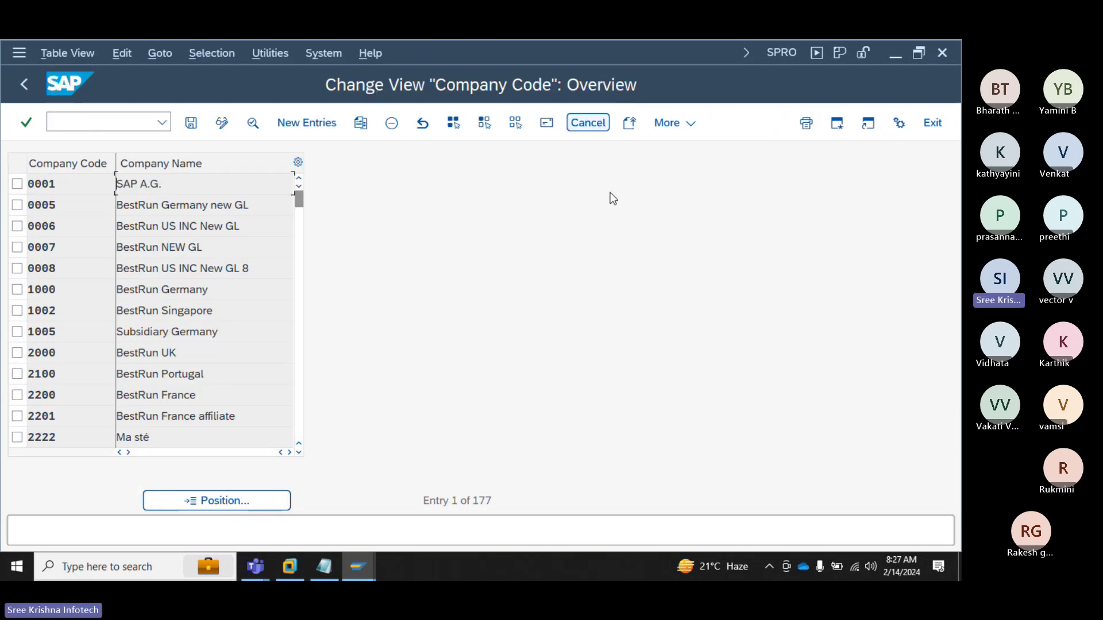
pyautogui.press('F3')
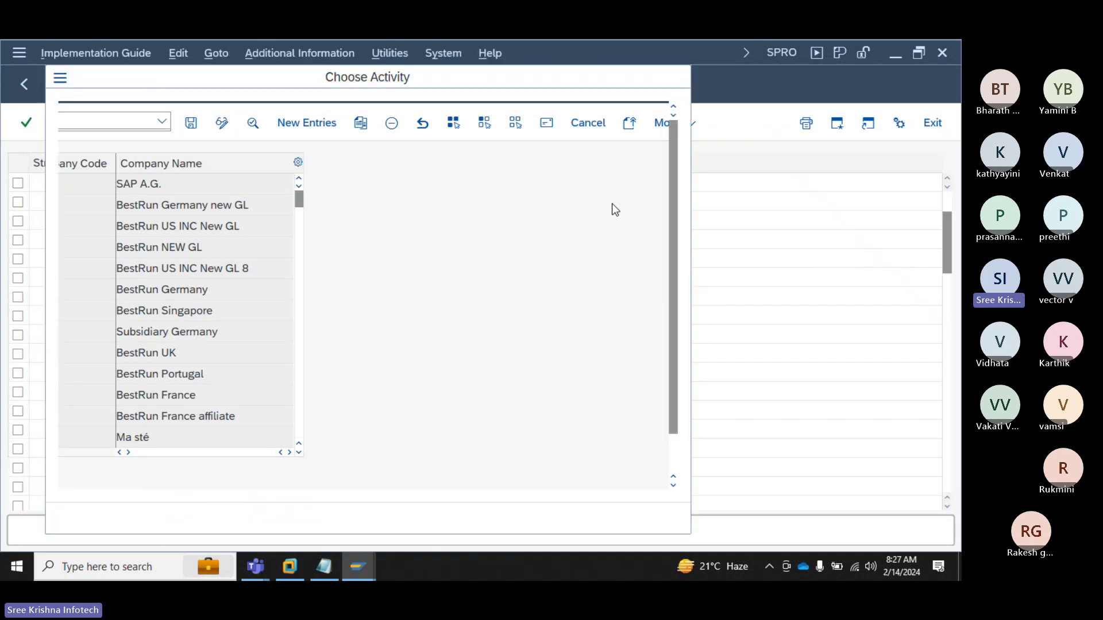
pyautogui.press('F3')
pyautogui.press('F3')
pyautogui.press('F3')
pyautogui.press('F3')
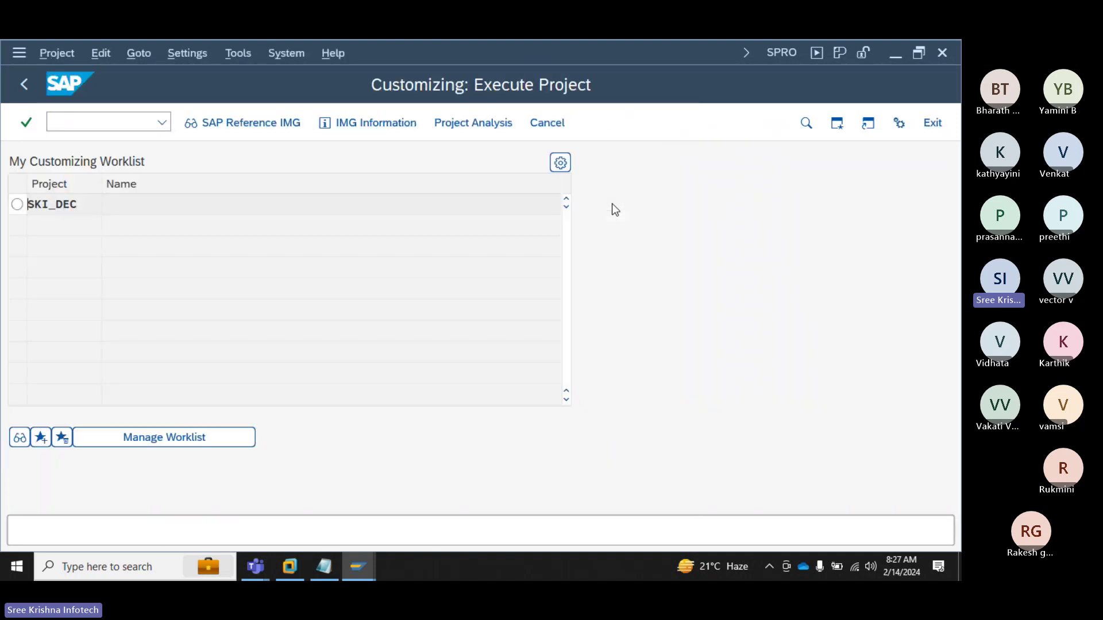
# Step: Launch transaction OX02 and start a blank new company code entry
pyautogui.write('OX02')
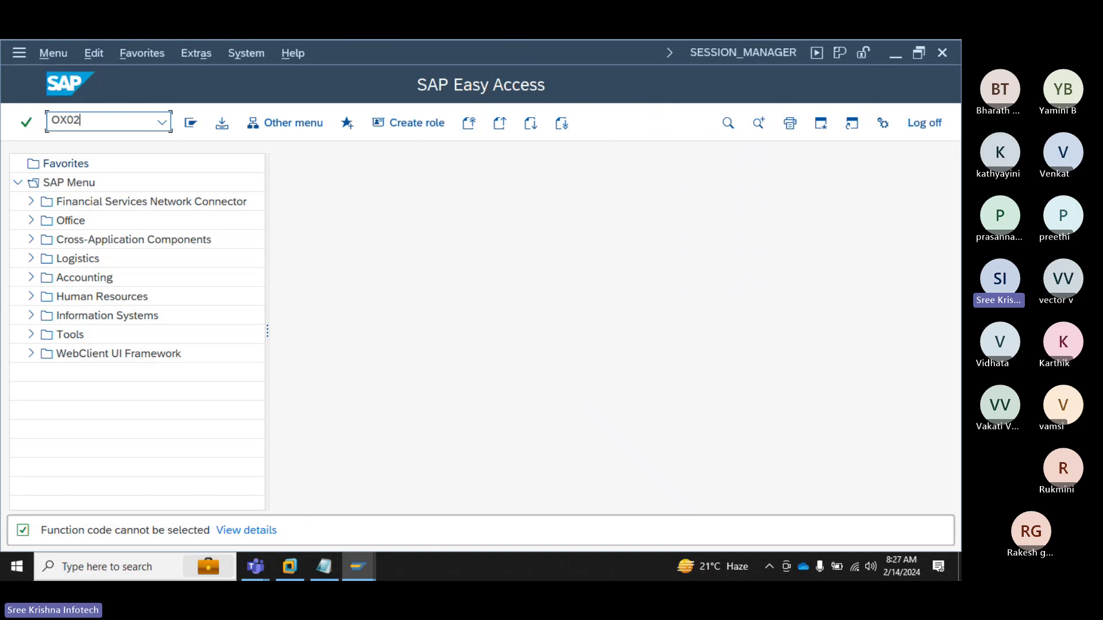
pyautogui.press('Return')
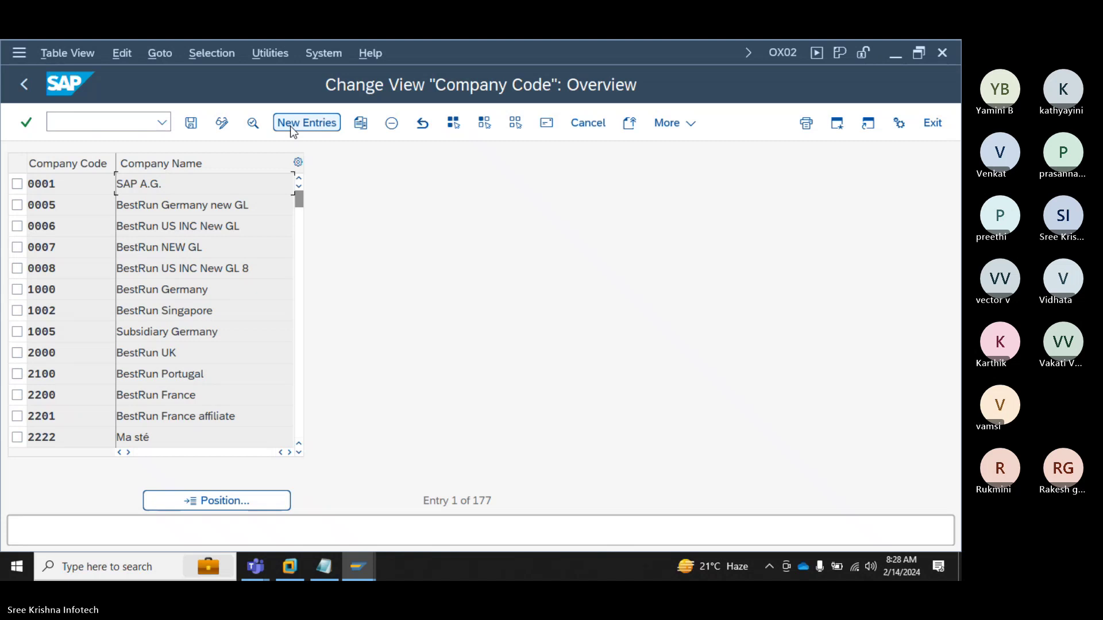
pyautogui.click(292, 128)
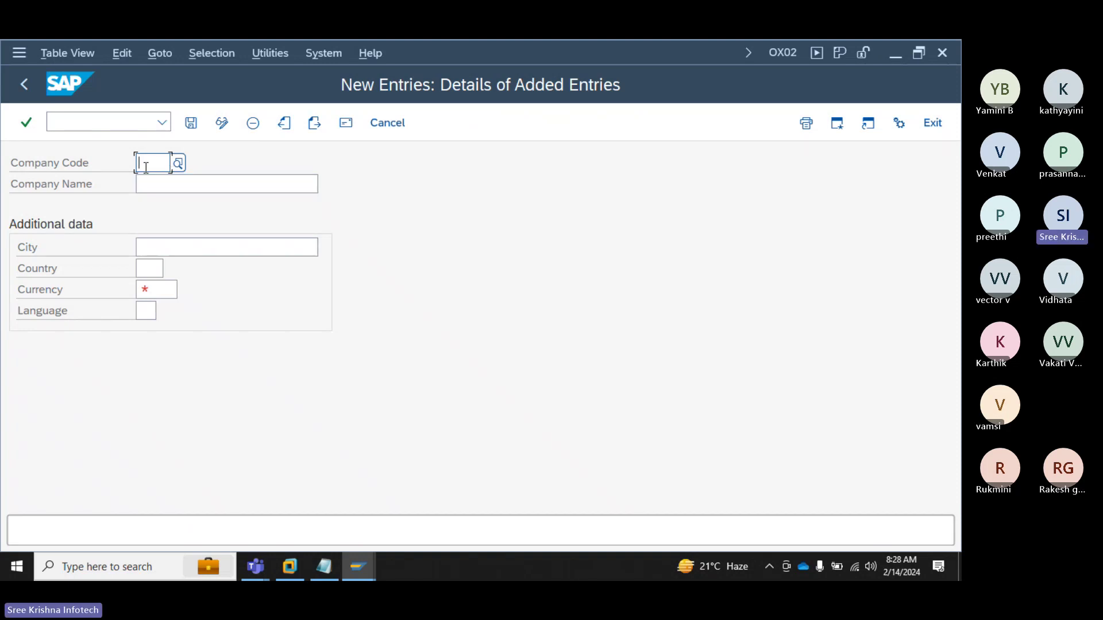
# Step: Enter company code S2 with company name 'Sree Krishna Infotech-Ind'
pyautogui.click(146, 167)
pyautogui.write('S2')
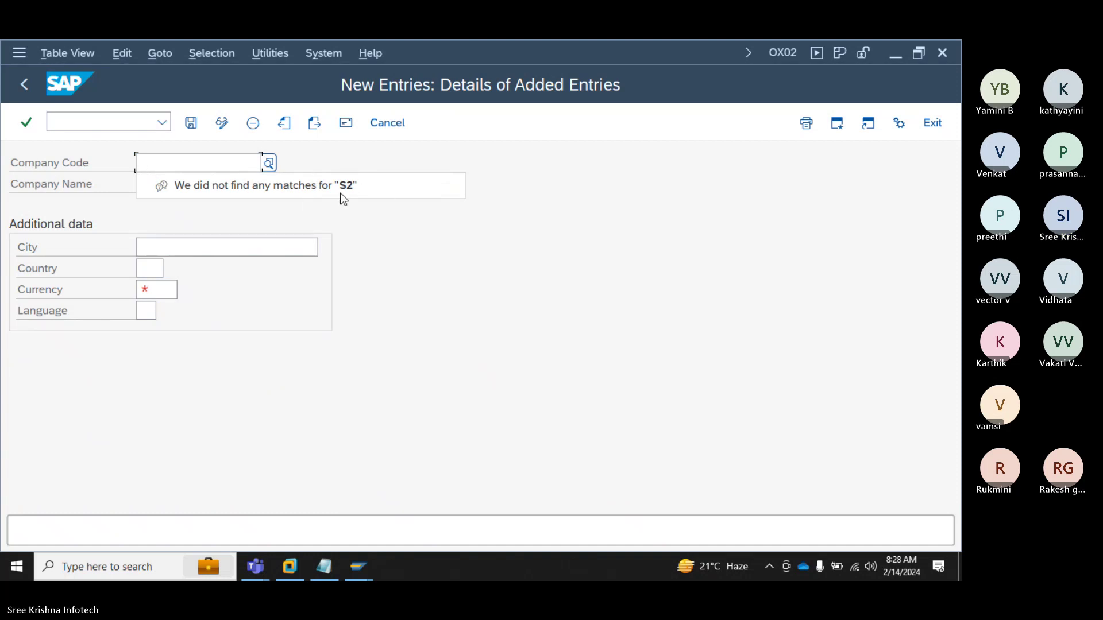
pyautogui.click(553, 275)
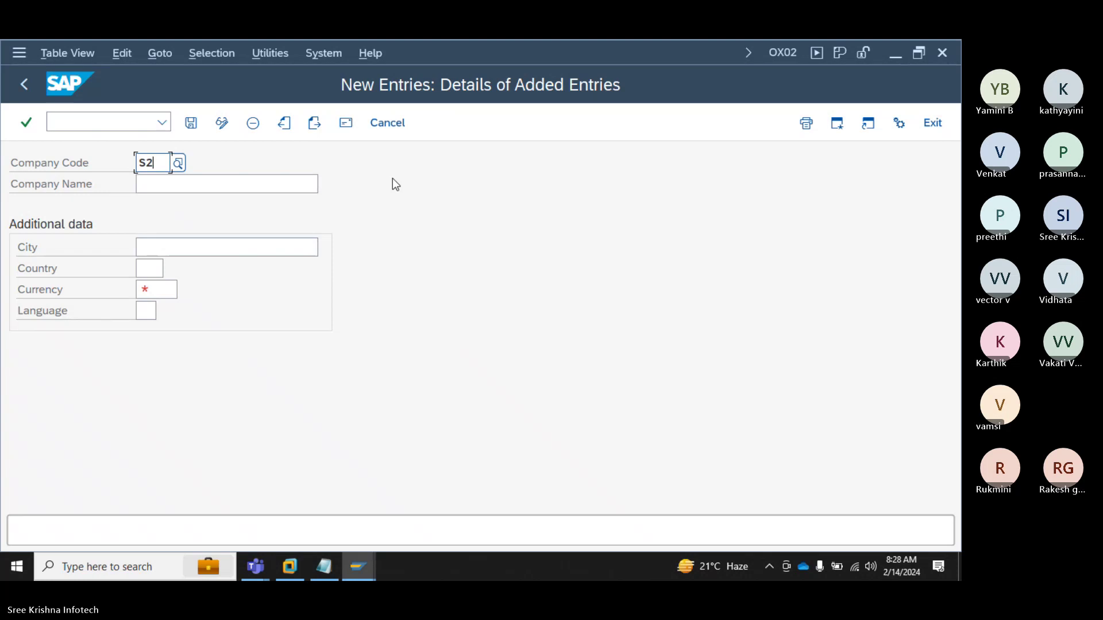
pyautogui.click(171, 177)
pyautogui.write('Sree')
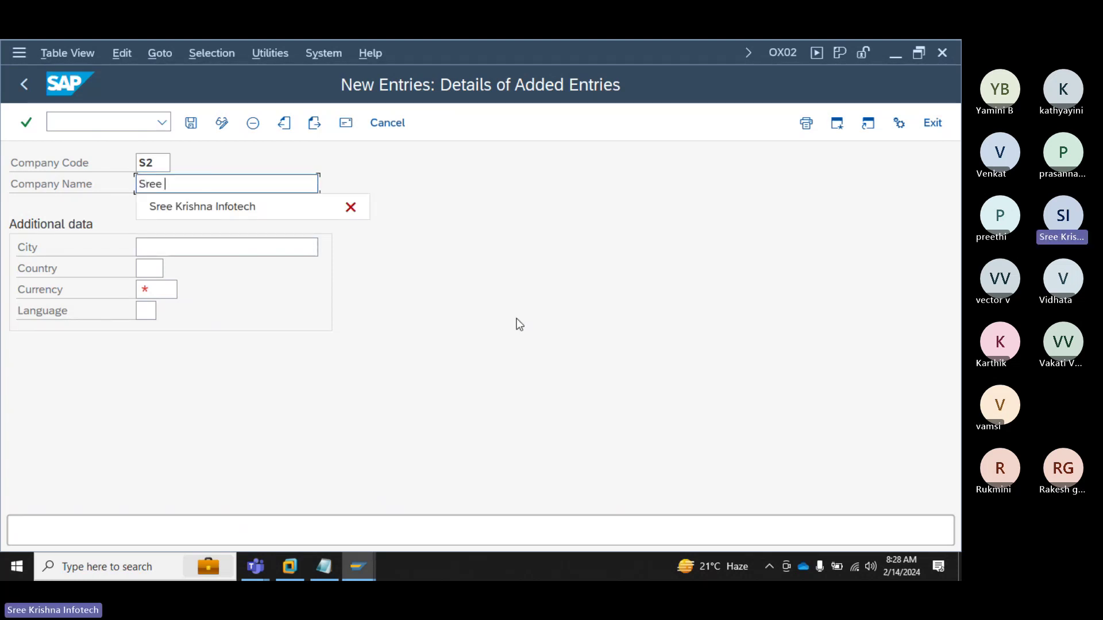
pyautogui.press('Down')
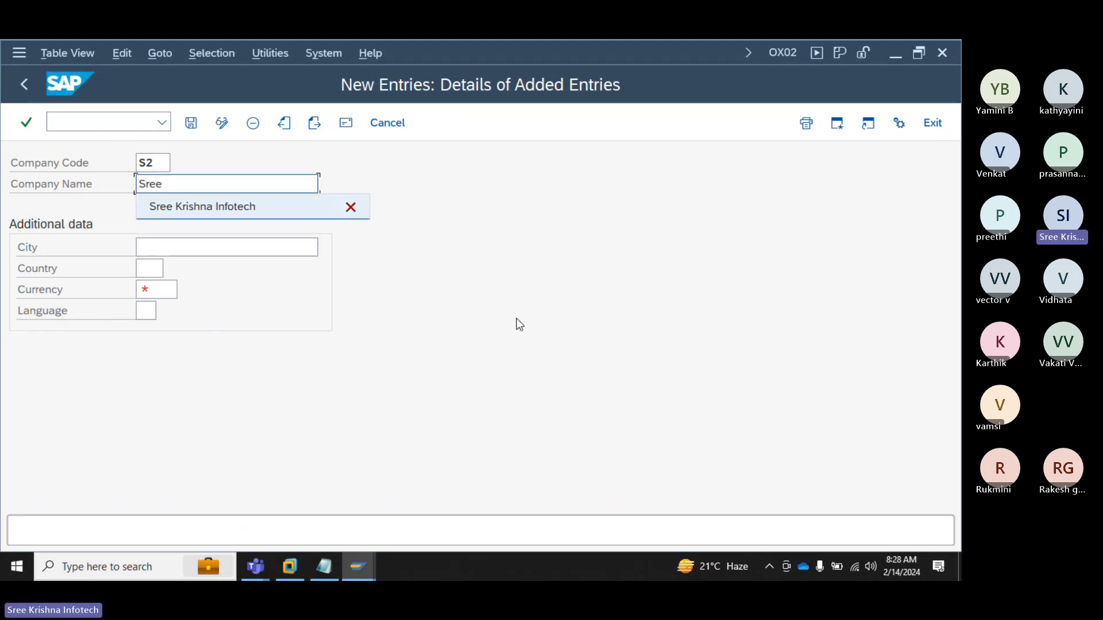
pyautogui.press('Return')
pyautogui.write('-Ind')
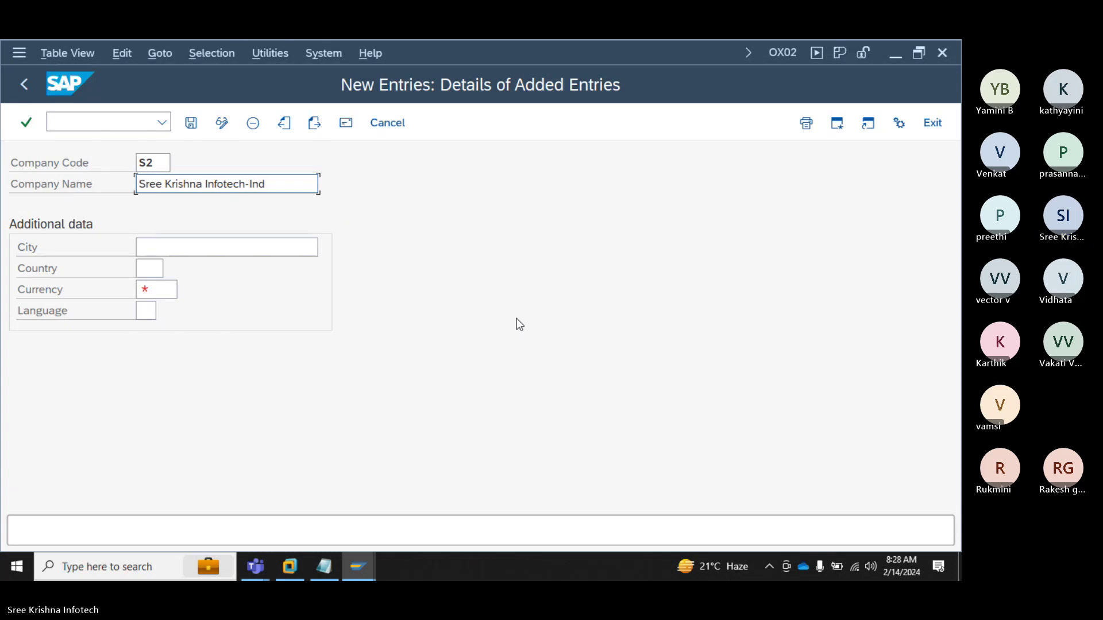
# Step: Fill in city Hyderabad, country IN, currency INR and language EN, and confirm
pyautogui.press('Tab')
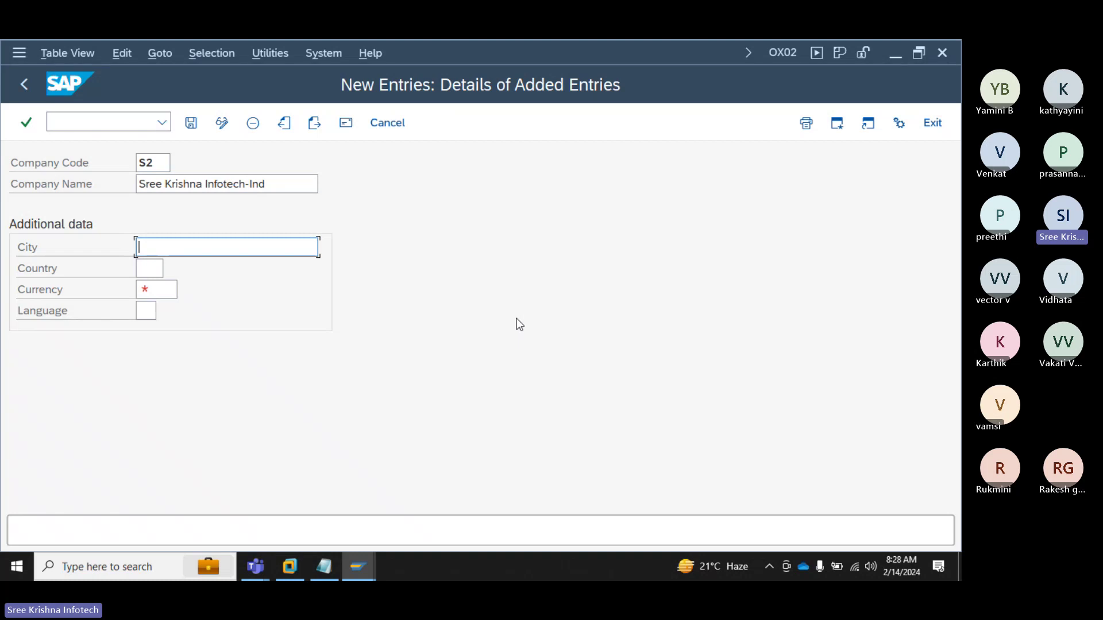
pyautogui.write('Hyderabad')
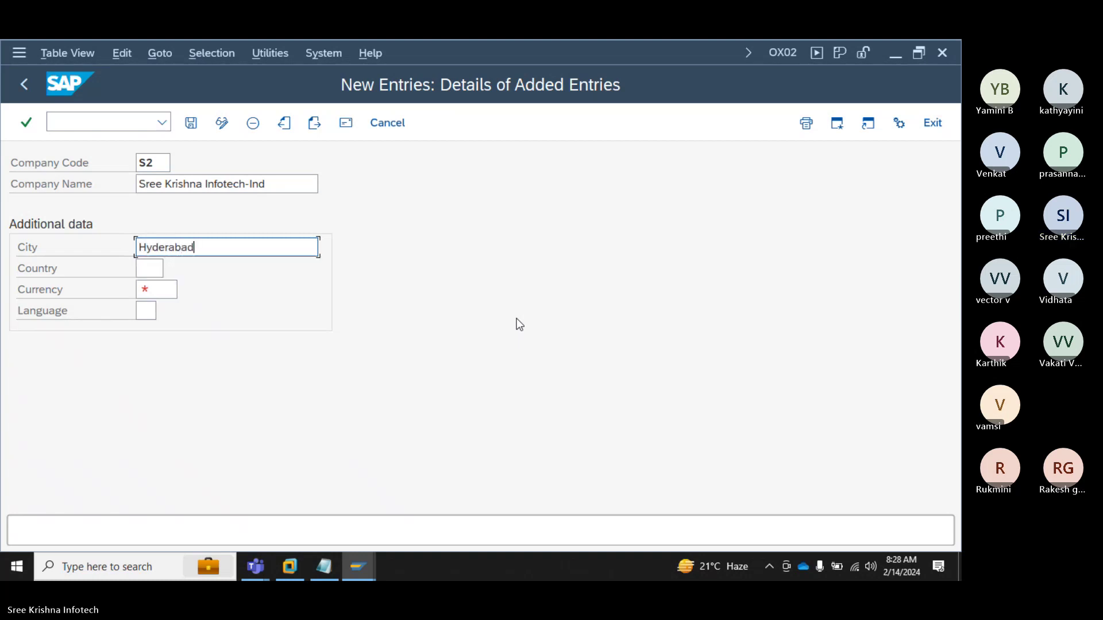
pyautogui.press('Tab')
pyautogui.write('IN')
pyautogui.press('Tab')
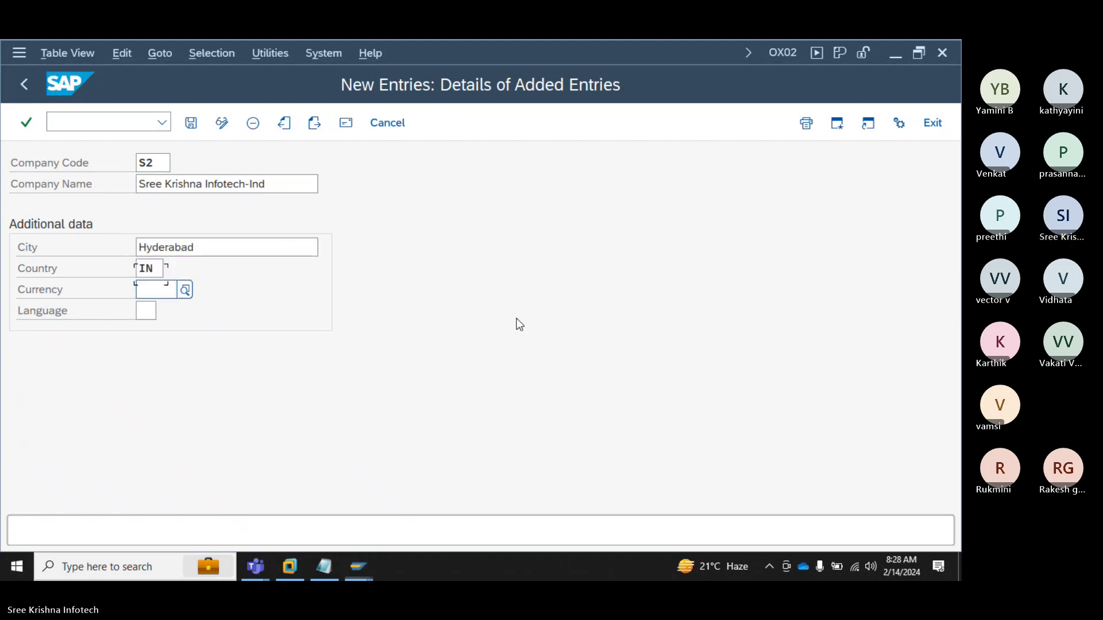
pyautogui.write('INR')
pyautogui.press('Tab')
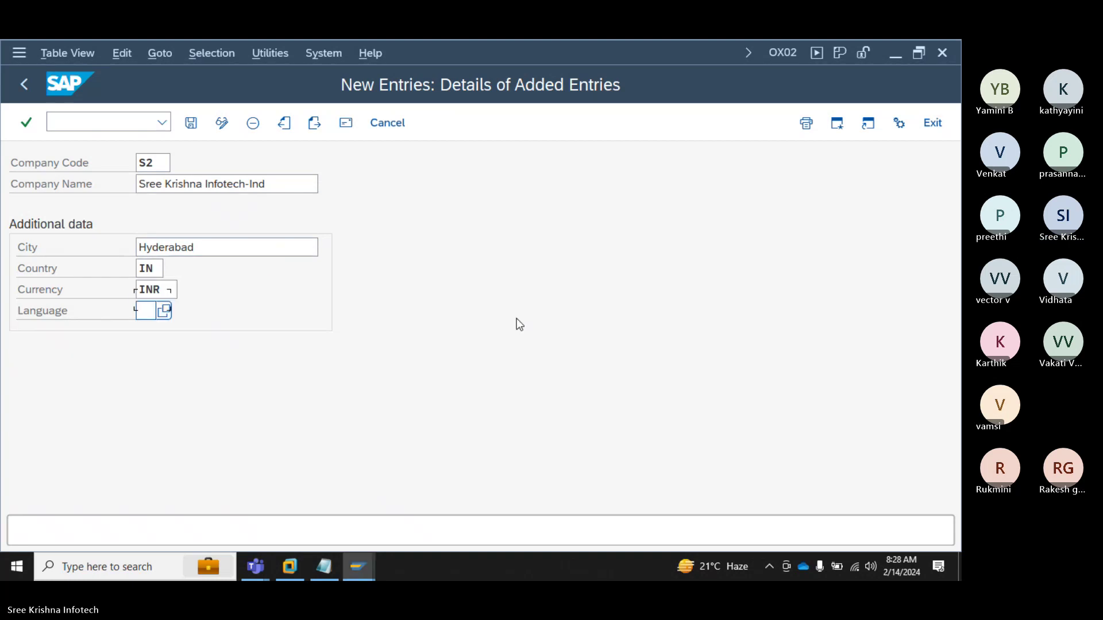
pyautogui.write('EN')
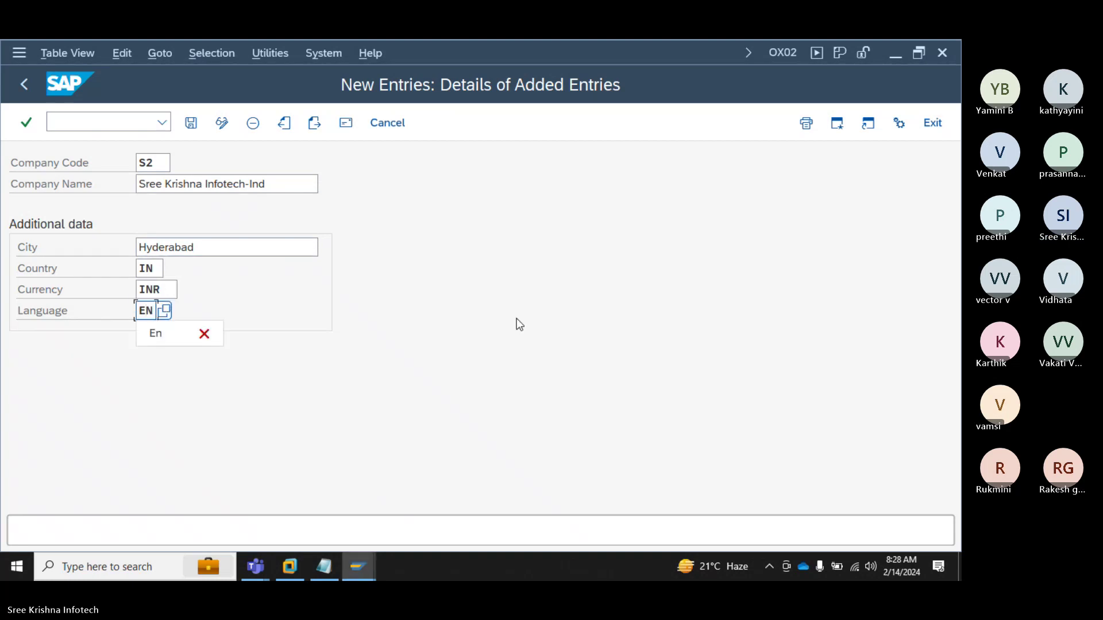
pyautogui.press('Return')
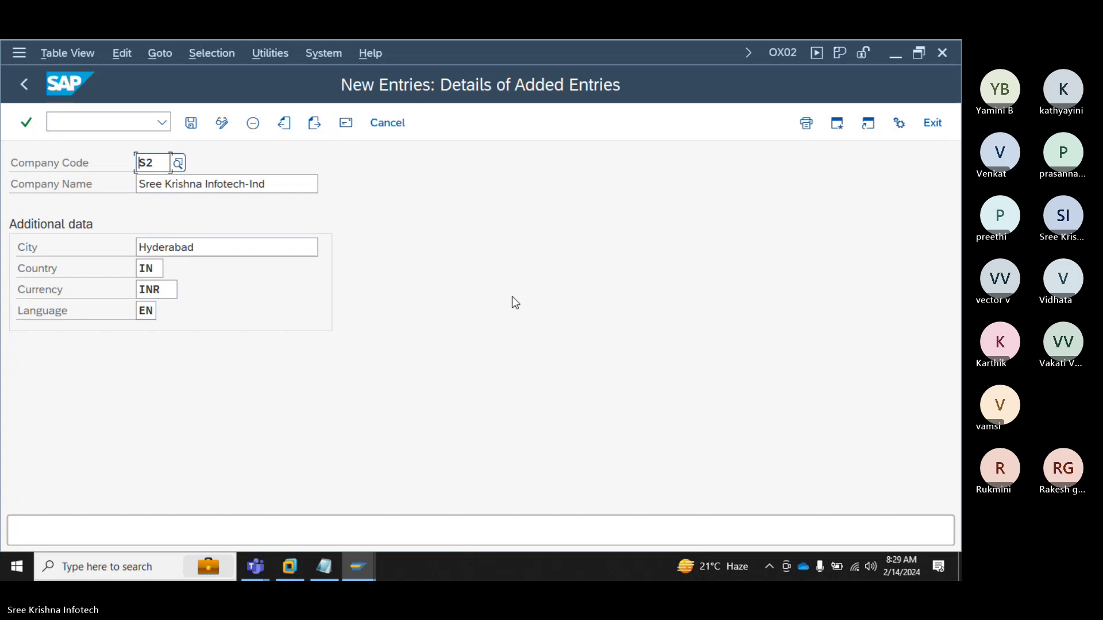
# Step: Save the entry and give the address title Company and name 'Sree Krishna Infotech-Ind'
pyautogui.click(195, 129)
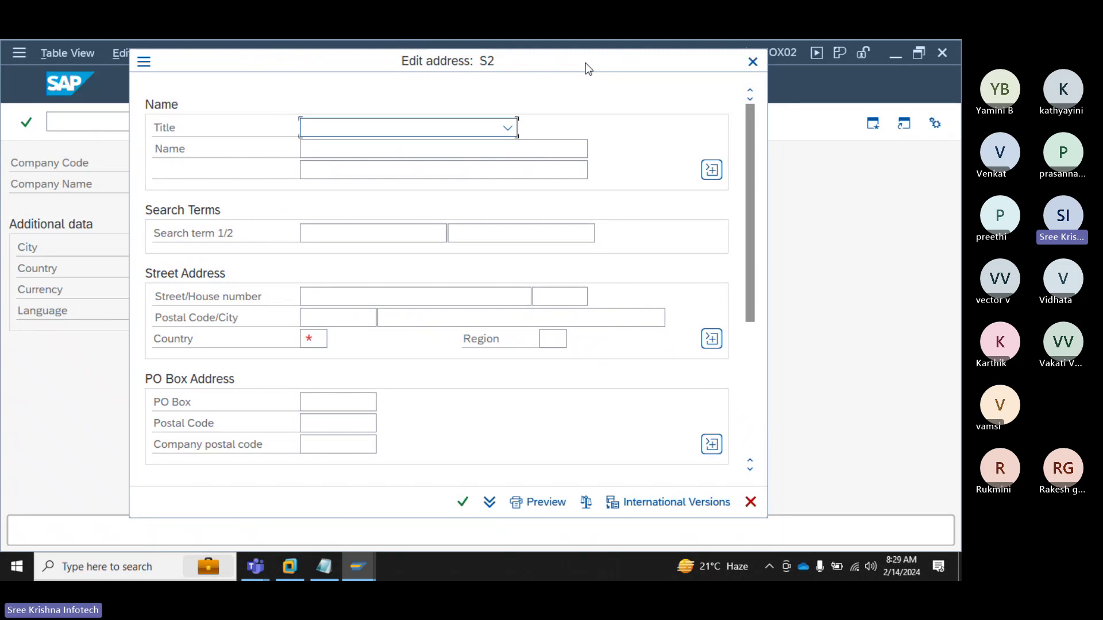
pyautogui.click(515, 135)
pyautogui.click(510, 131)
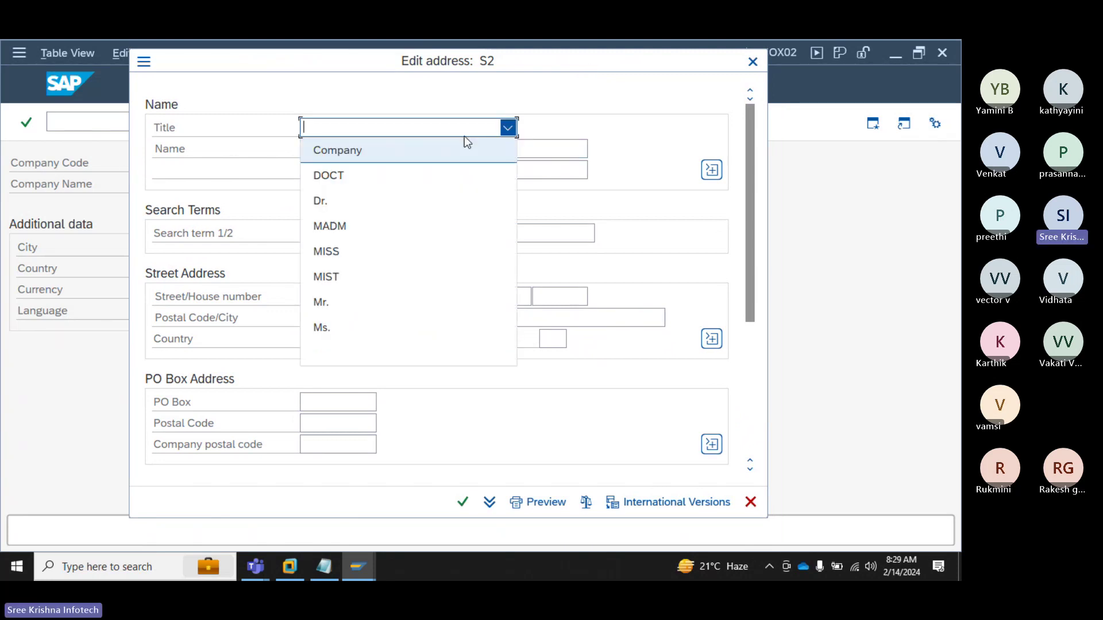
pyautogui.click(323, 153)
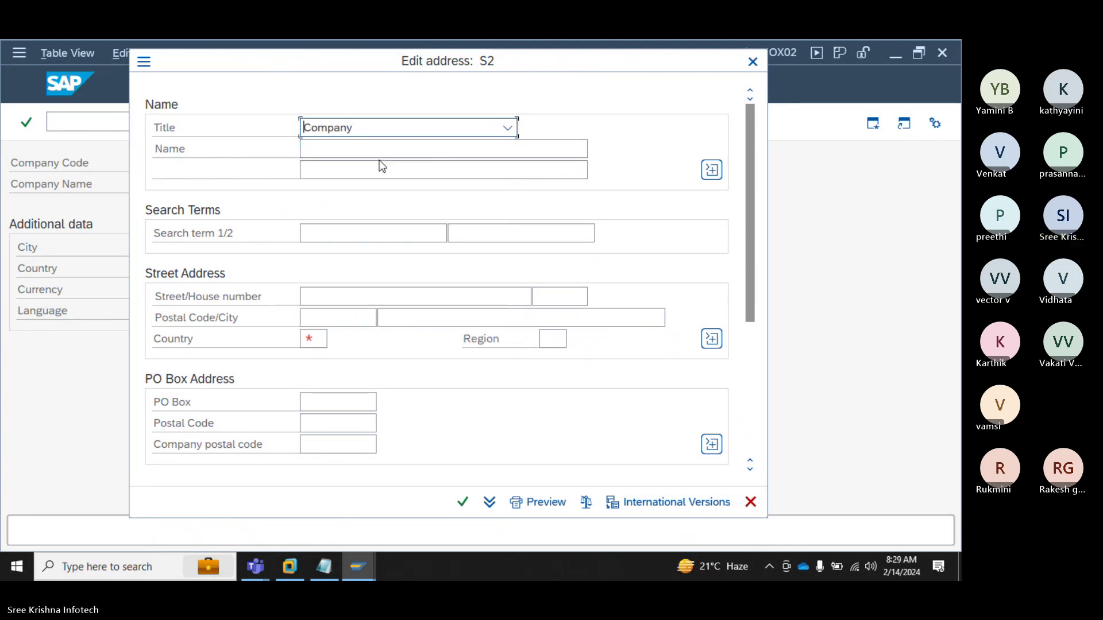
pyautogui.click(333, 151)
pyautogui.write('Sree')
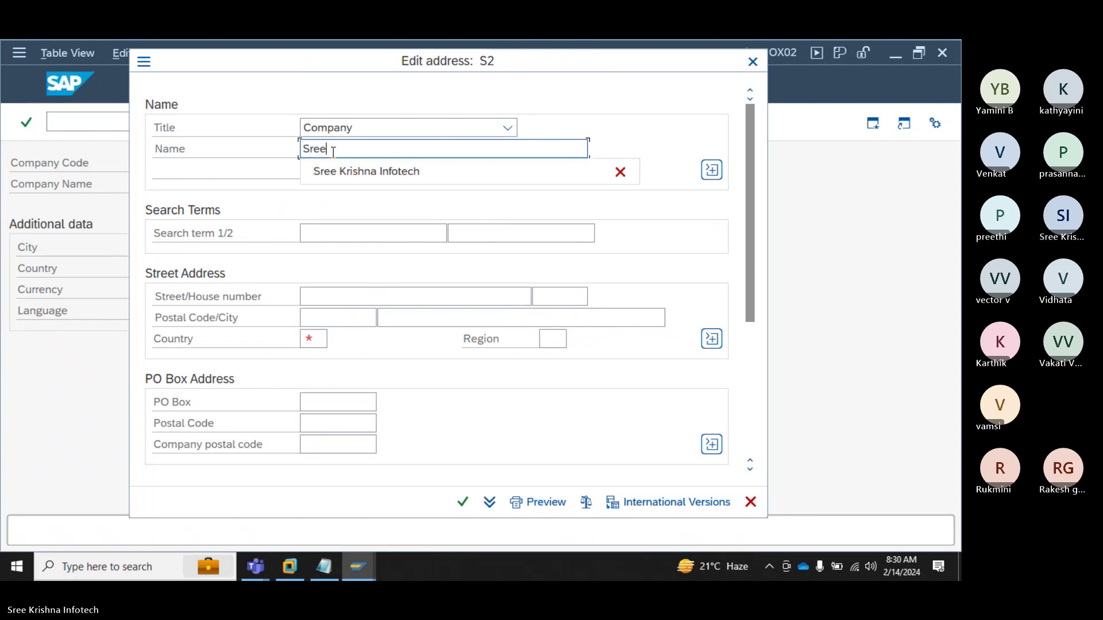
pyautogui.press('Down')
pyautogui.press('Return')
pyautogui.write('-Ind')
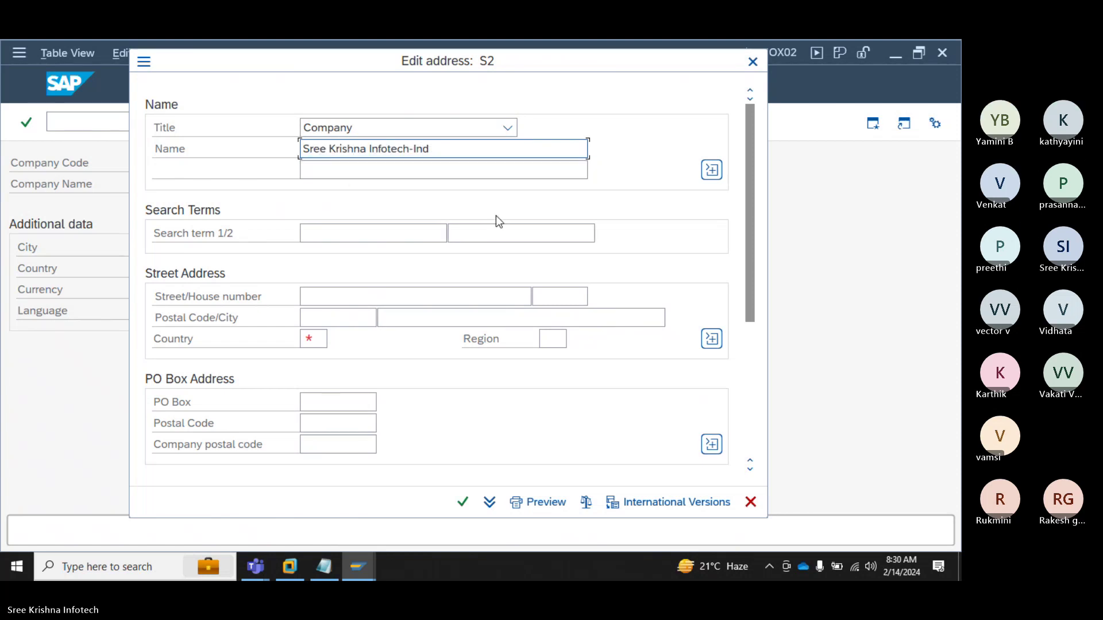
# Step: Enter search terms SKI-India and SKI, street Ameerpet and house number #202
pyautogui.click(370, 233)
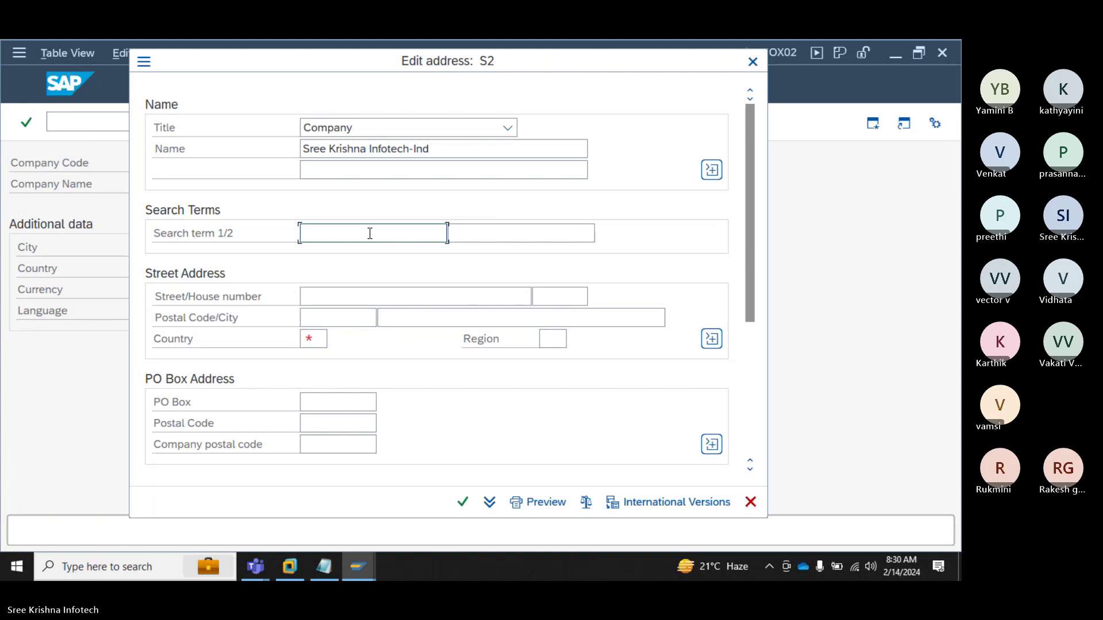
pyautogui.write('SKI-India')
pyautogui.press('Tab')
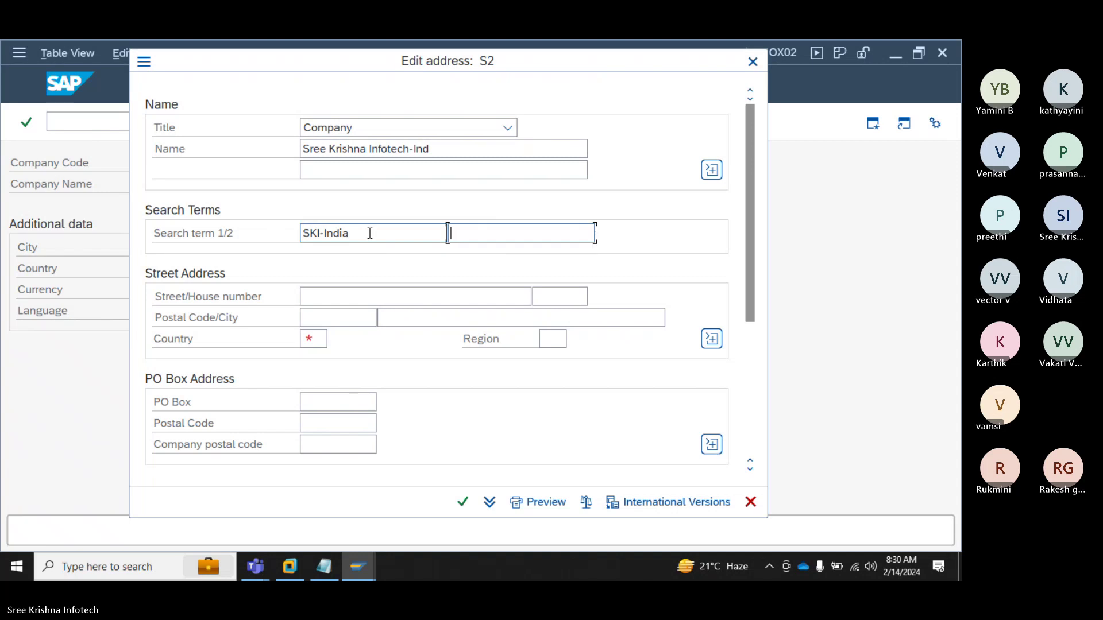
pyautogui.write('SKI')
pyautogui.press('Tab')
pyautogui.write('Am')
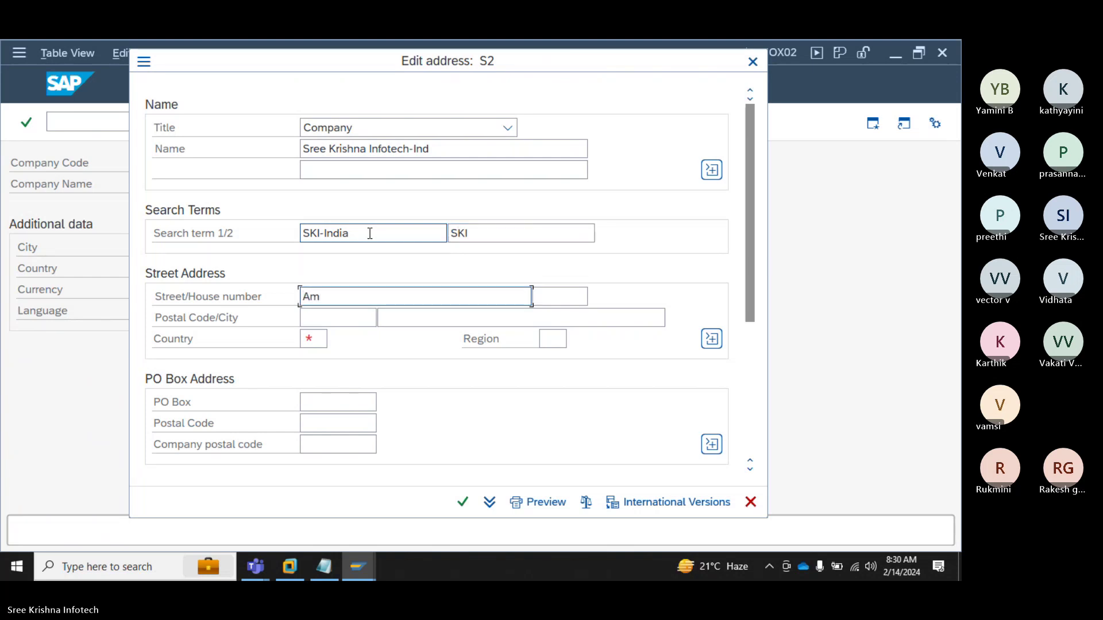
pyautogui.write('eerpet')
pyautogui.press('Tab')
pyautogui.write('#202')
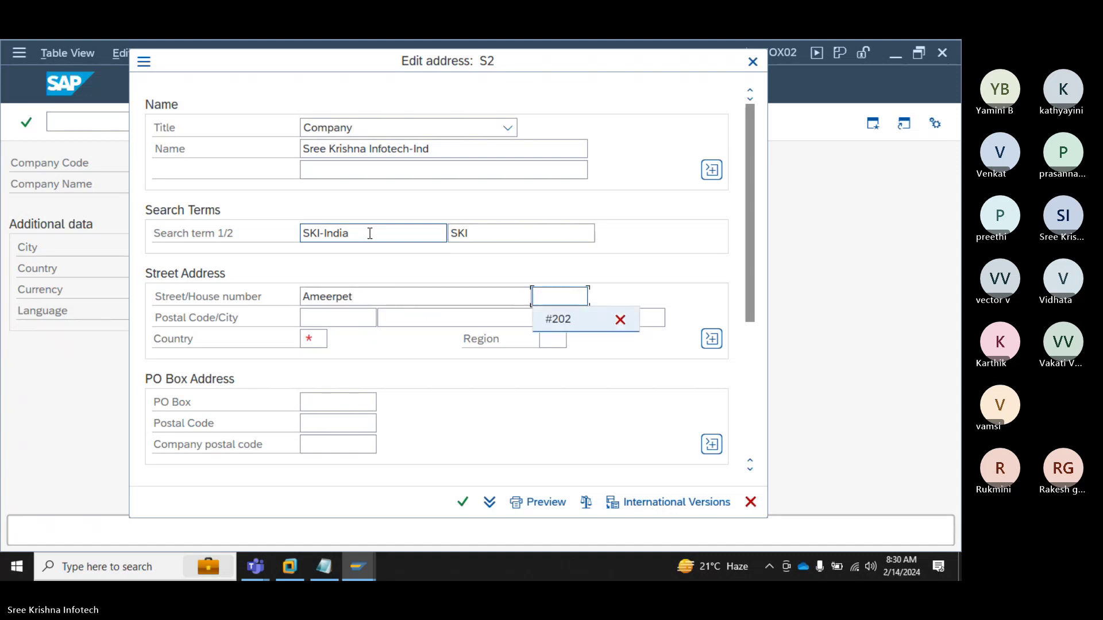
# Step: Set postal code 500038, city Hyderabad, country IN and region 01
pyautogui.press('Tab')
pyautogui.press('Down')
pyautogui.press('Tab')
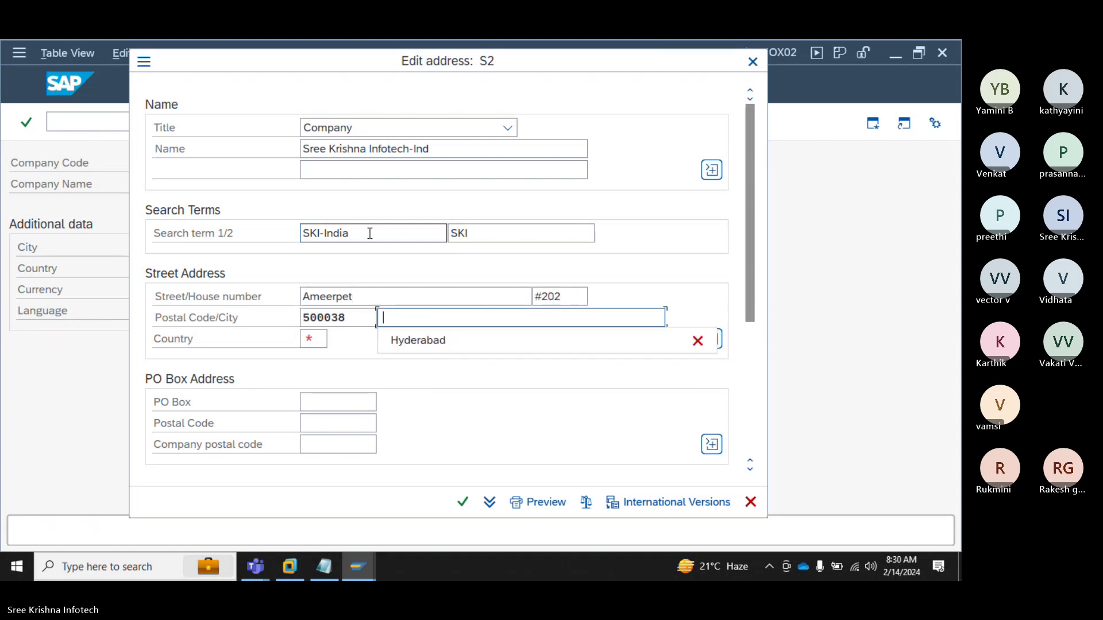
pyautogui.press('Down')
pyautogui.press('Tab')
pyautogui.write('IN')
pyautogui.press('Tab')
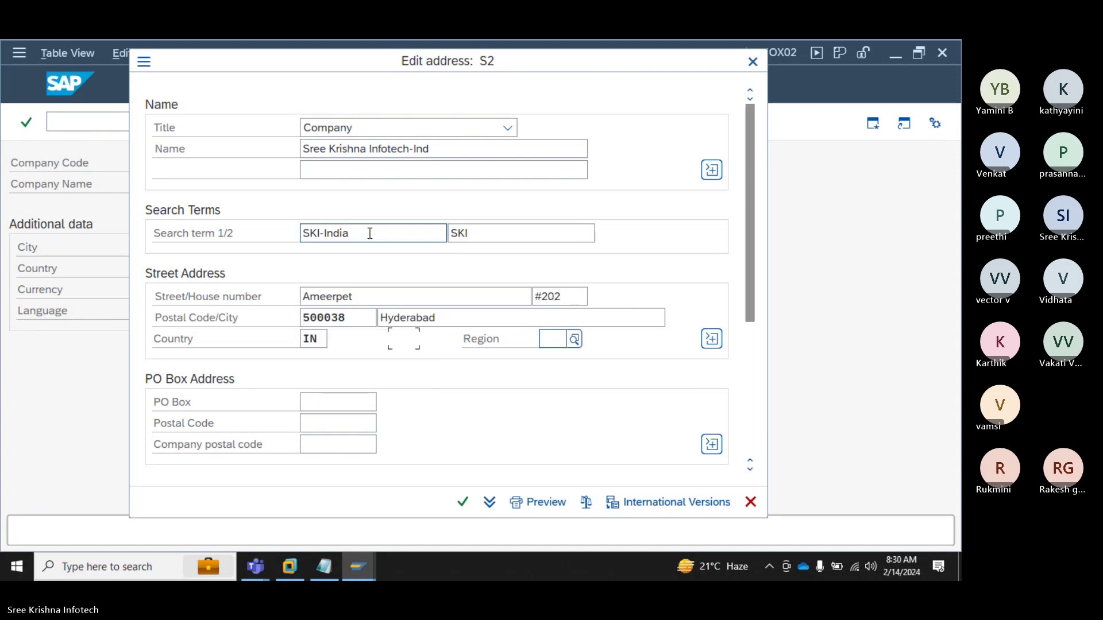
pyautogui.press('Return')
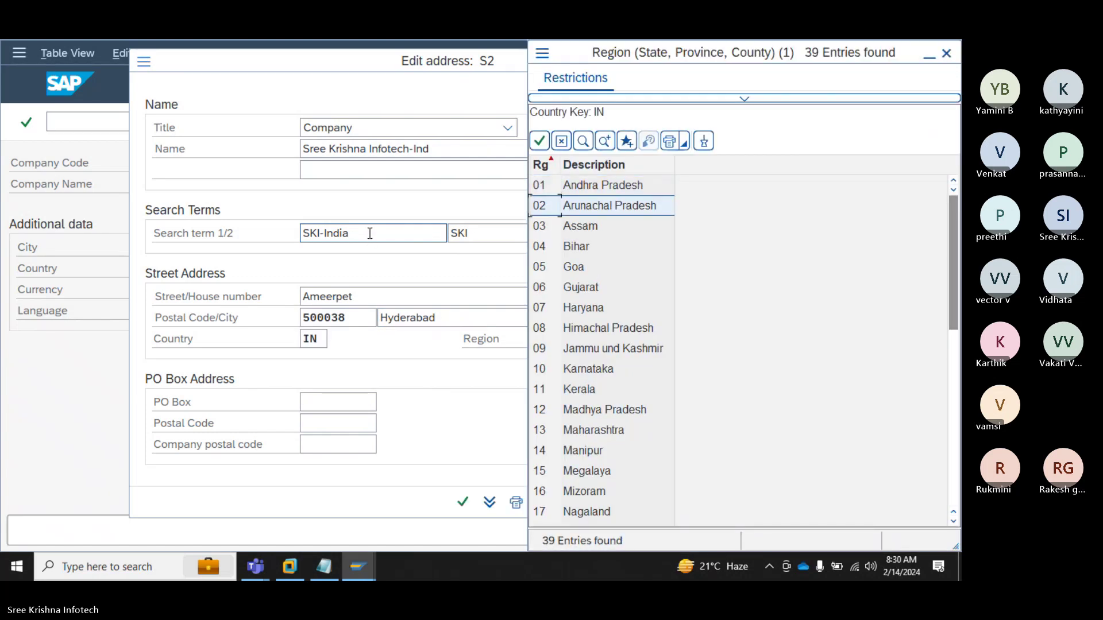
pyautogui.press('Down')
pyautogui.press('Down')
pyautogui.press('Down')
pyautogui.press('Down')
pyautogui.press('Down')
pyautogui.press('Down')
pyautogui.press('Down')
pyautogui.press('Down')
pyautogui.press('Down')
pyautogui.press('Down')
pyautogui.press('Down')
pyautogui.press('Down')
pyautogui.press('Down')
pyautogui.press('Down')
pyautogui.press('Down')
pyautogui.press('Down')
pyautogui.press('Down')
pyautogui.press('Down')
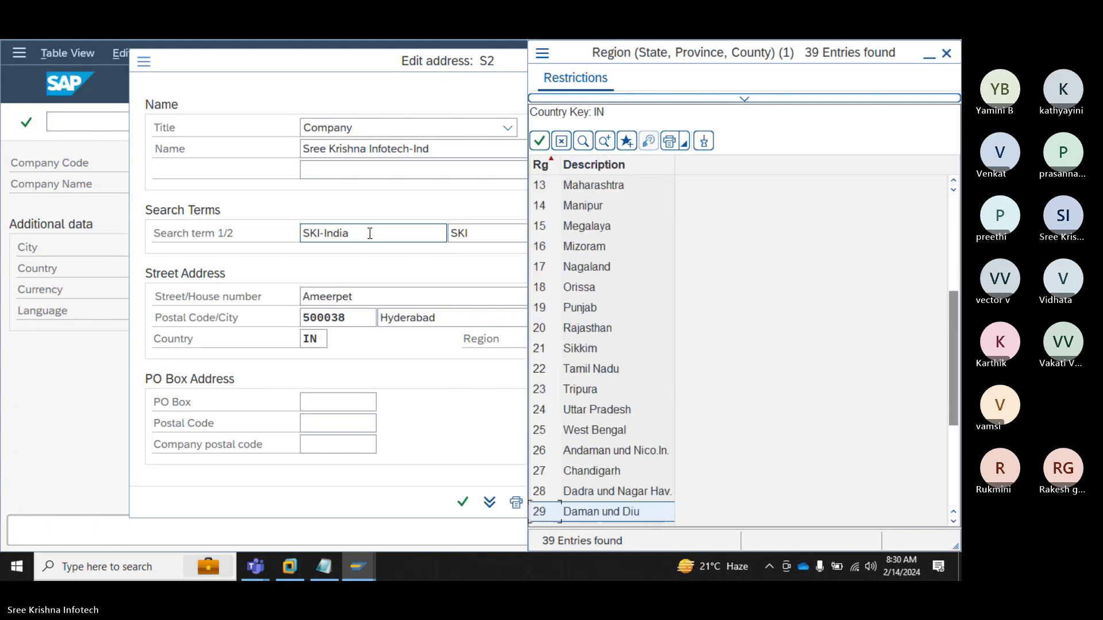
pyautogui.press('Down')
pyautogui.press('Down')
pyautogui.press('Down')
pyautogui.press('Down')
pyautogui.press('Down')
pyautogui.press('Down')
pyautogui.press('Down')
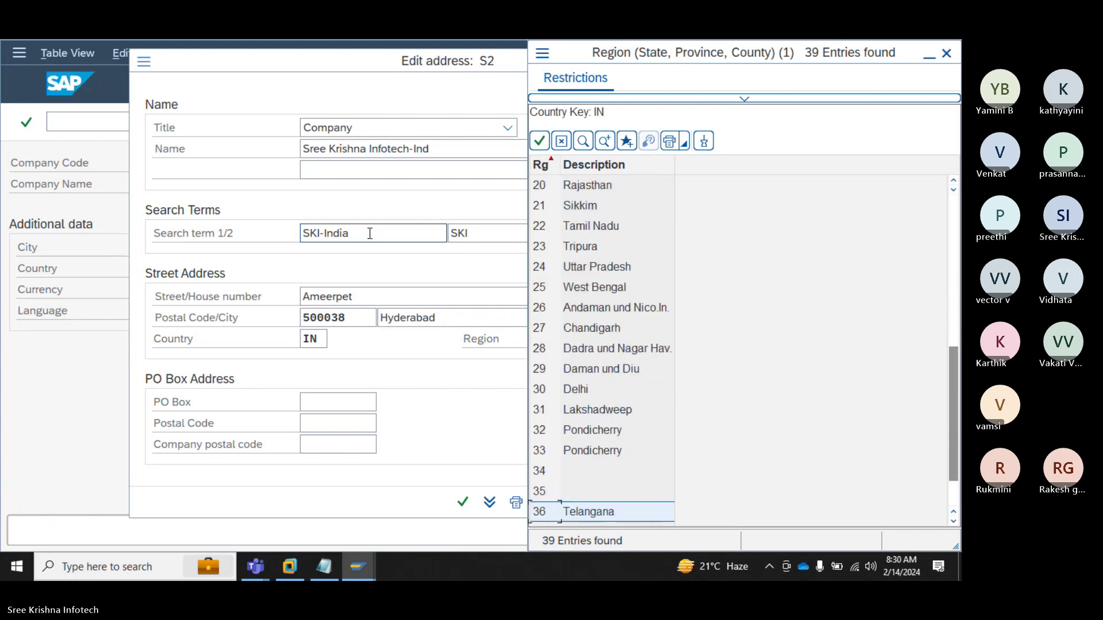
pyautogui.press('Return')
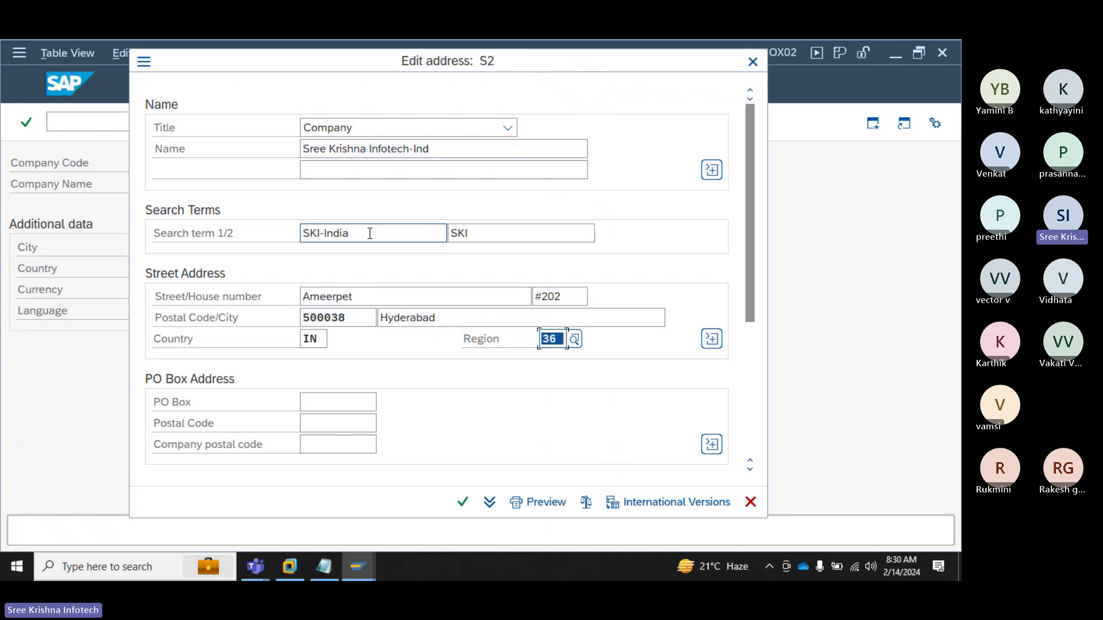
pyautogui.press('BackSpace')
pyautogui.write('01')
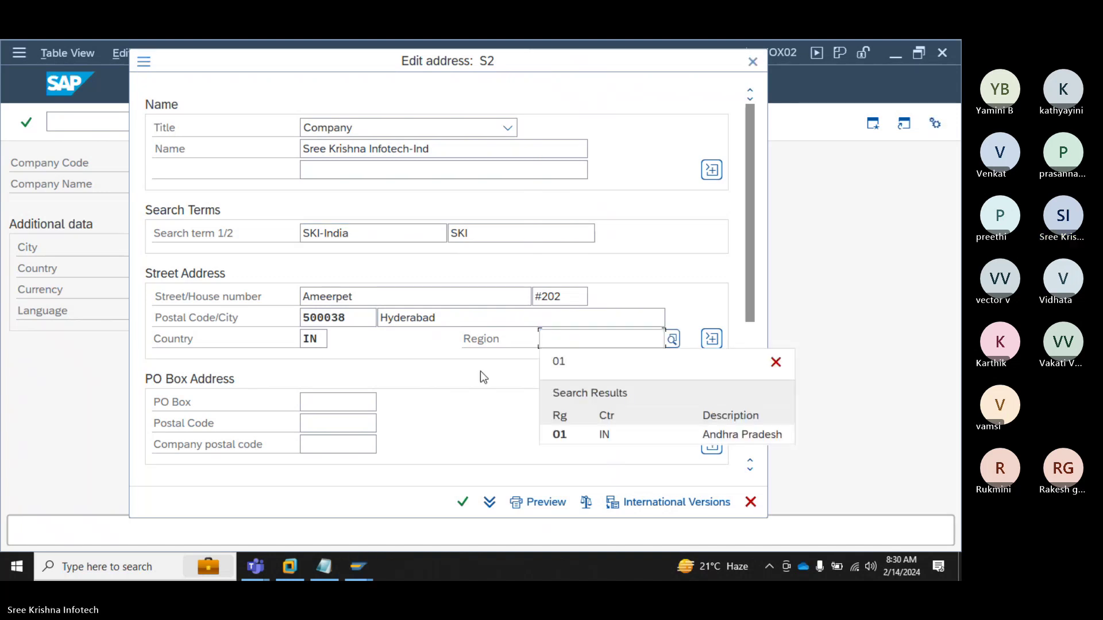
pyautogui.click(570, 434)
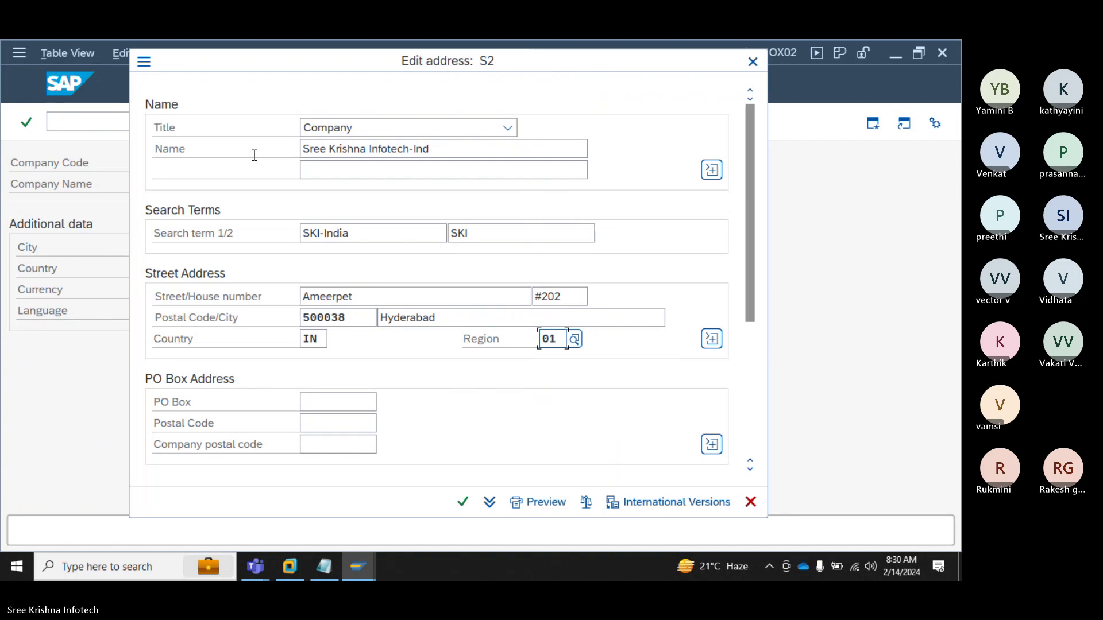
pyautogui.click(493, 228)
# Step: Change the second search term from SKI to S2, then bring up the Teams meeting
pyautogui.press('BackSpace')
pyautogui.press('BackSpace')
pyautogui.write('2')
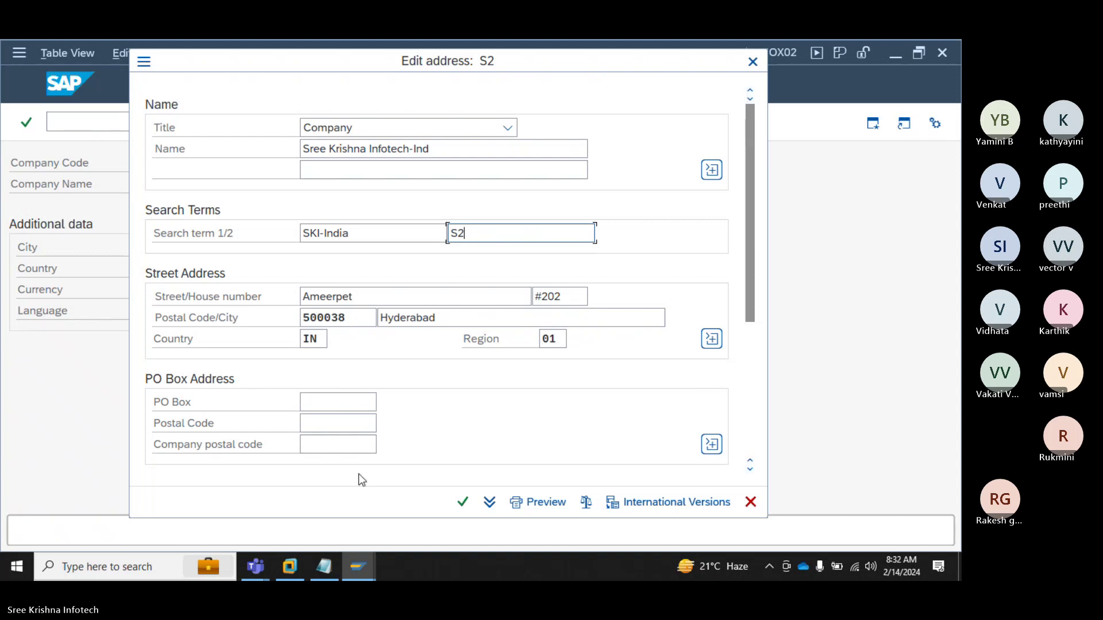
pyautogui.click(256, 567)
pyautogui.click(239, 494)
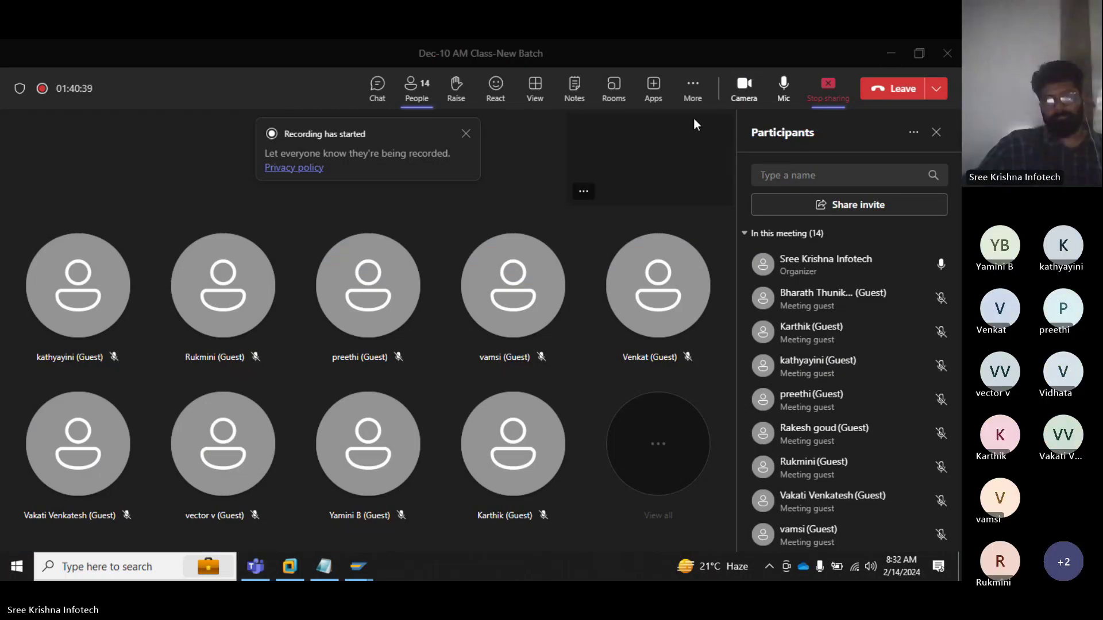
# Step: Minimize the Teams meeting window to get back to the SAP address form
pyautogui.click(890, 56)
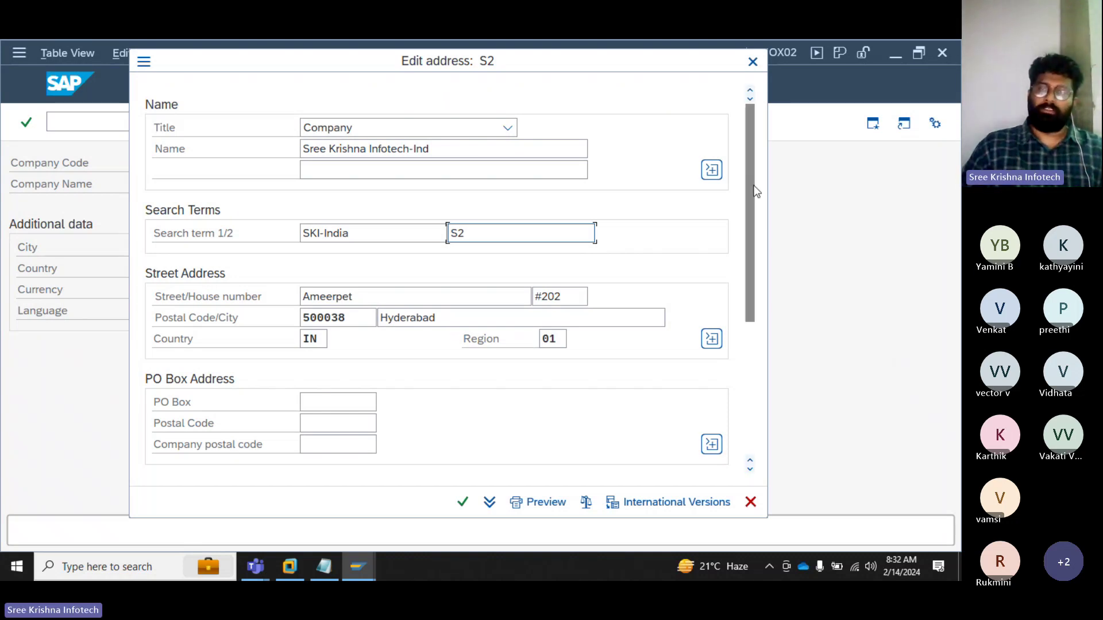
# Step: Enter PO Box 12345, PO Box postal code 500038 and company postal code 500038
pyautogui.moveTo(754, 185); pyautogui.dragTo(751, 238)
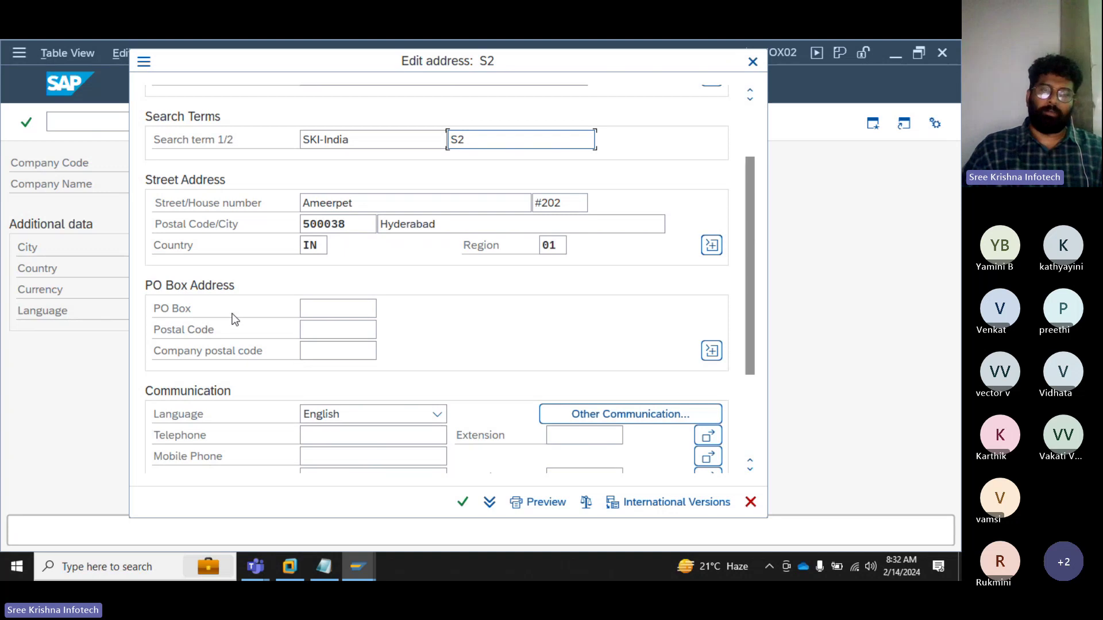
pyautogui.moveTo(750, 235); pyautogui.dragTo(742, 259)
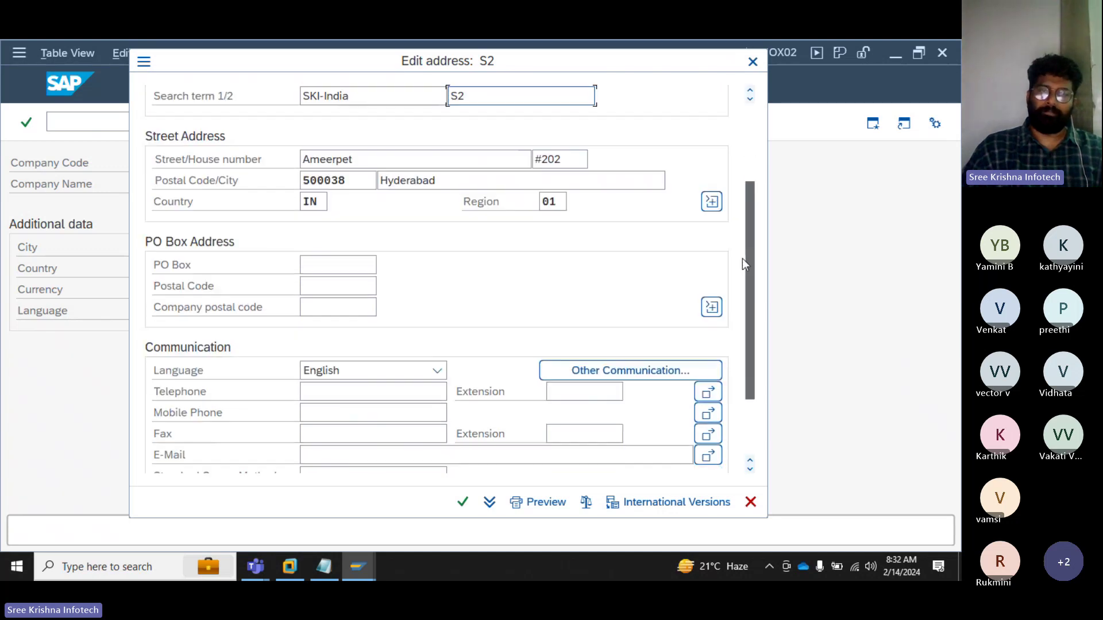
pyautogui.click(303, 264)
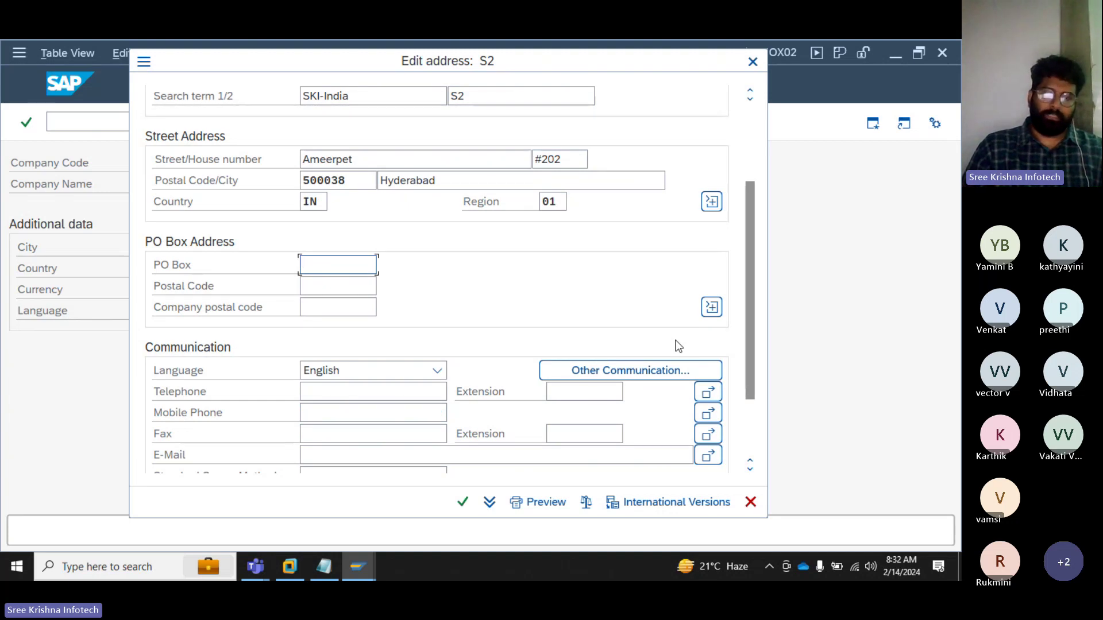
pyautogui.write('123')
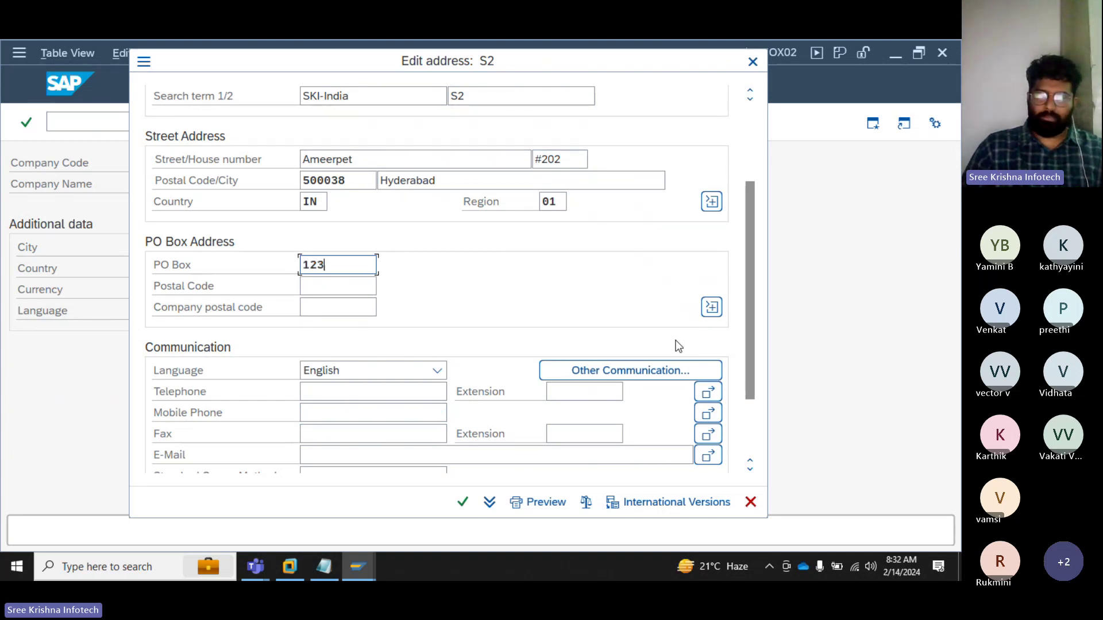
pyautogui.write('4')
pyautogui.press('BackSpace')
pyautogui.write('45')
pyautogui.press('Tab')
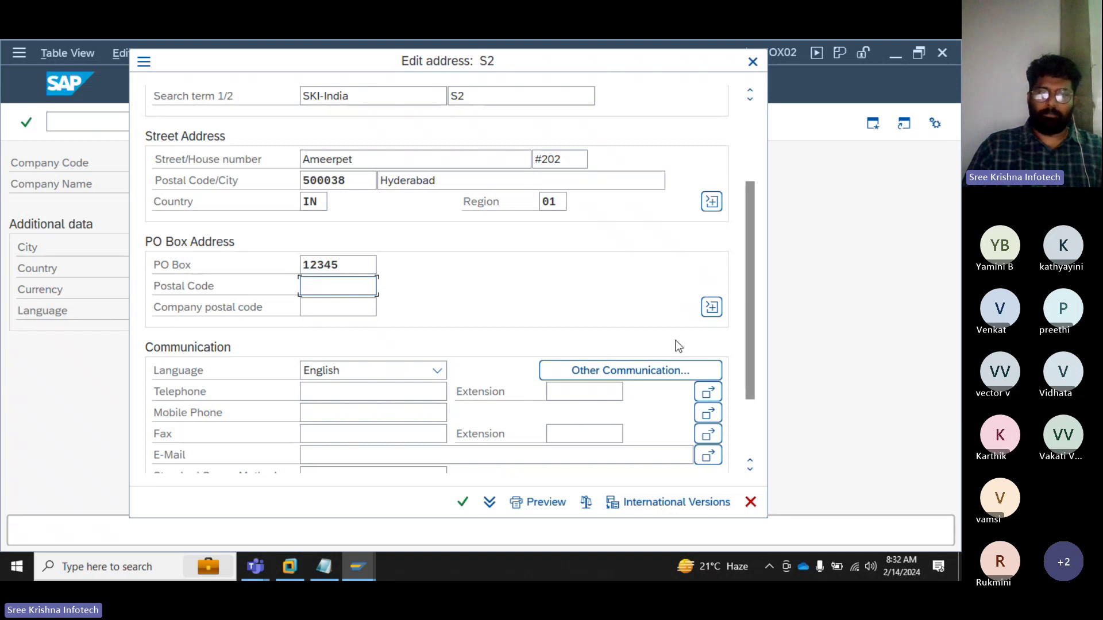
pyautogui.write('50003')
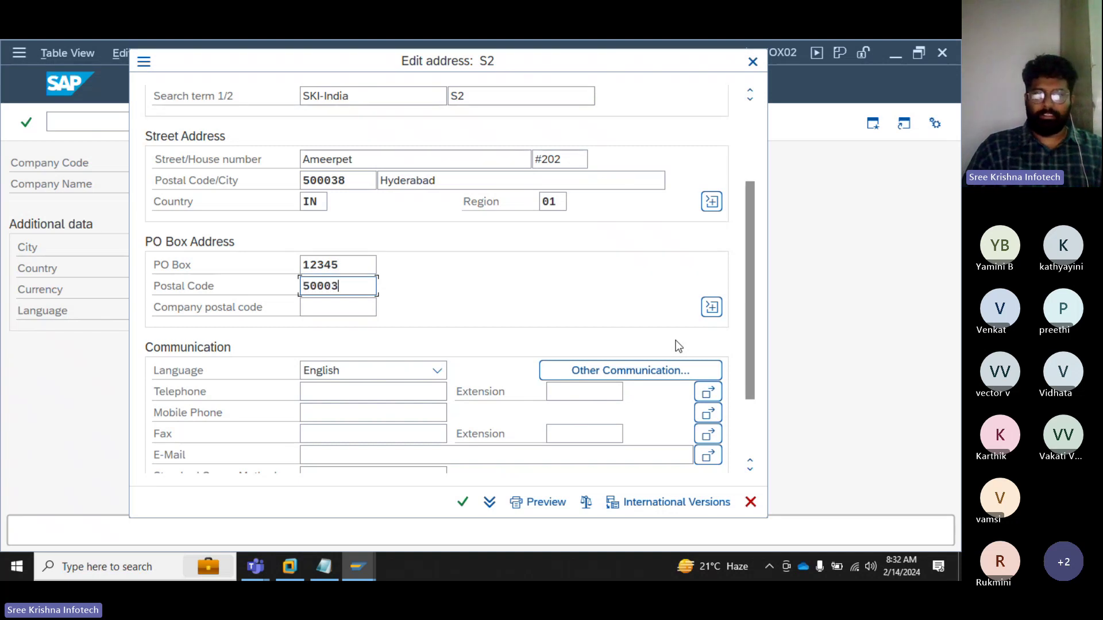
pyautogui.write('8')
pyautogui.press('Tab')
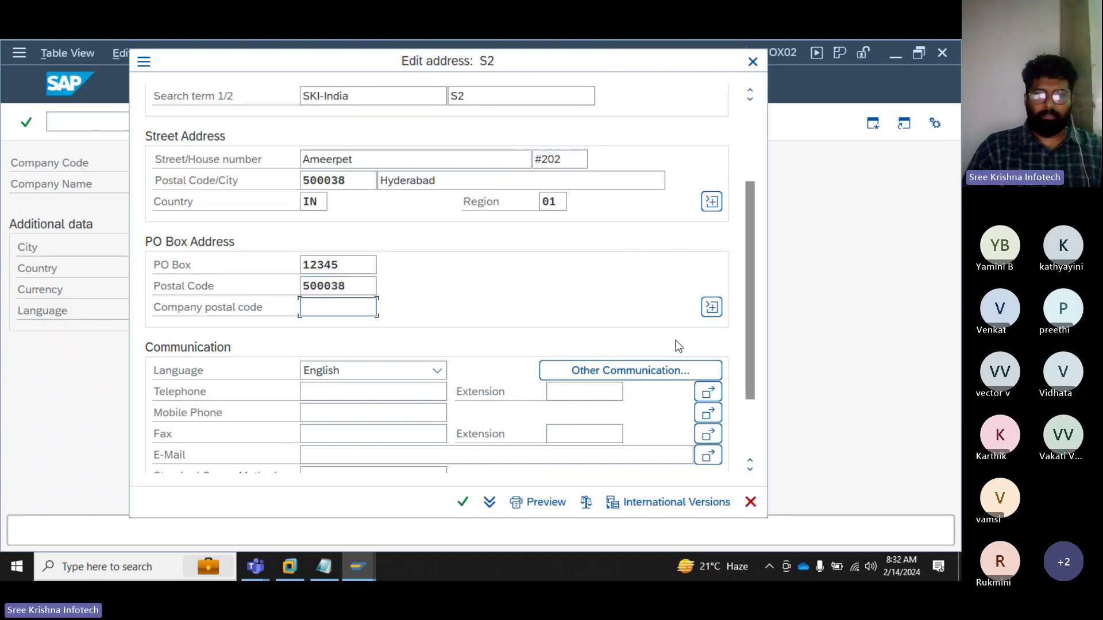
pyautogui.write('50003')
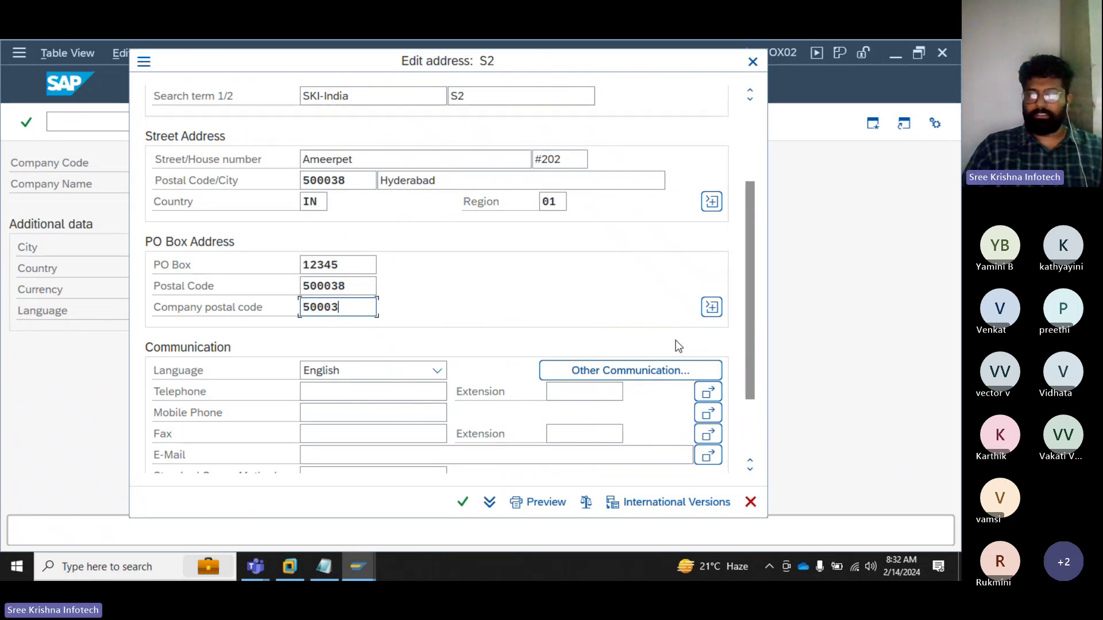
pyautogui.write('8')
pyautogui.moveTo(369, 305); pyautogui.dragTo(286, 312)
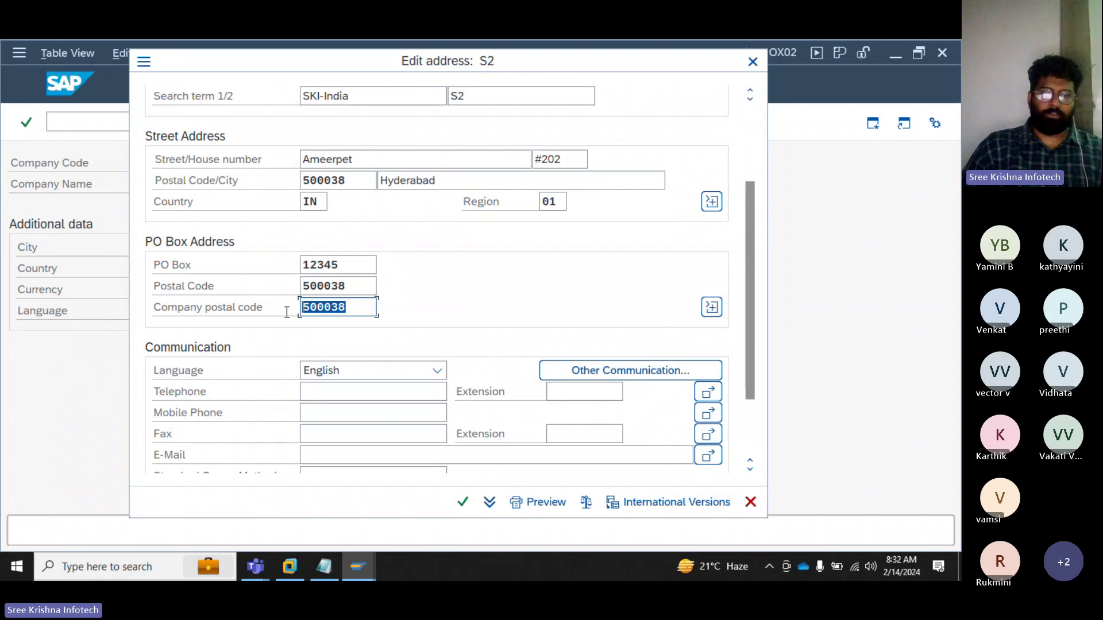
pyautogui.moveTo(373, 287); pyautogui.dragTo(276, 278)
pyautogui.moveTo(368, 265); pyautogui.dragTo(285, 271)
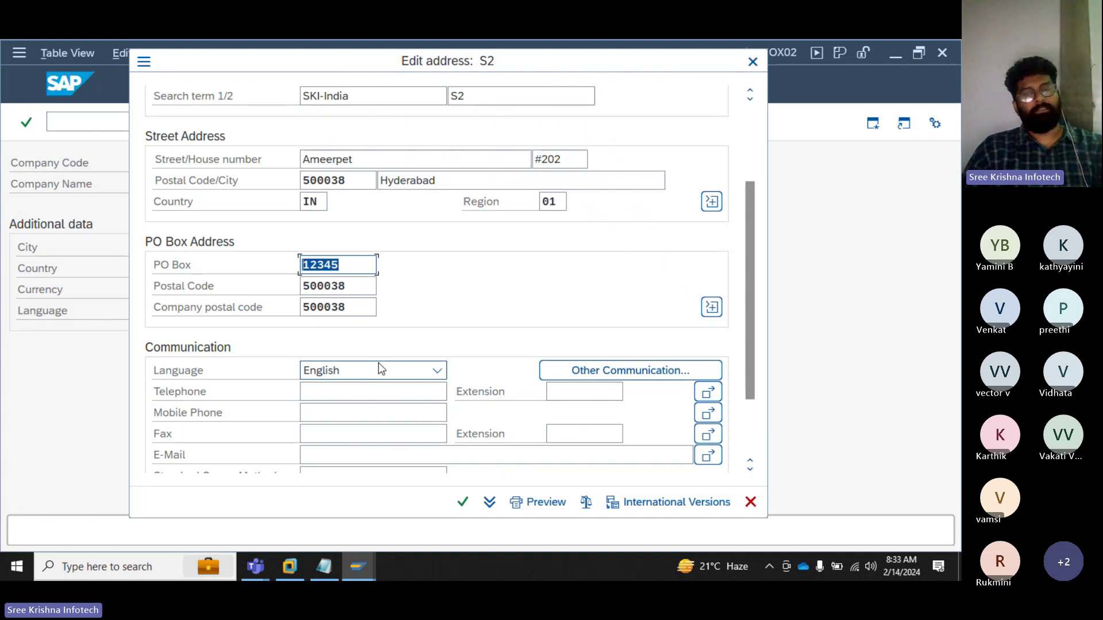
# Step: Acknowledge the postal code warning and clear the PO Box postal code
pyautogui.click(628, 372)
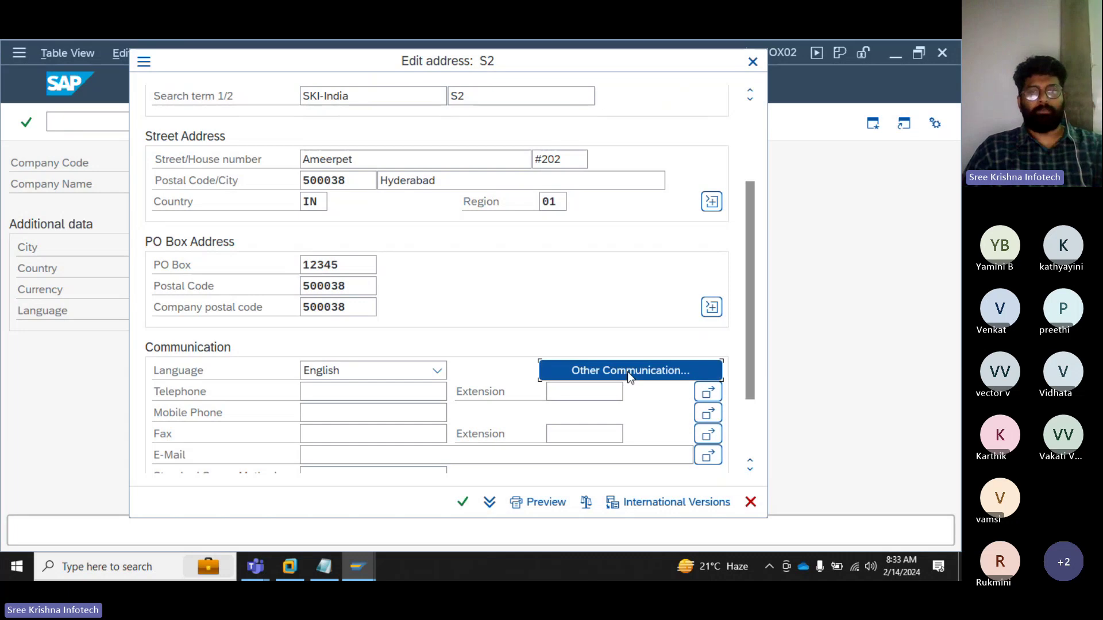
pyautogui.moveTo(307, 356); pyautogui.dragTo(308, 256)
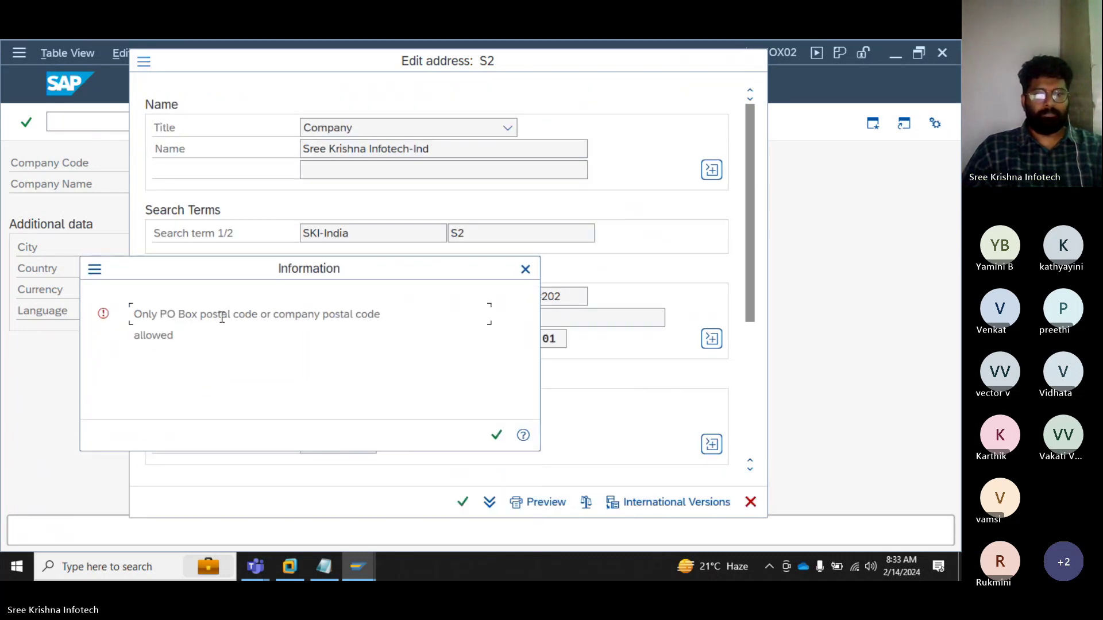
pyautogui.click(497, 435)
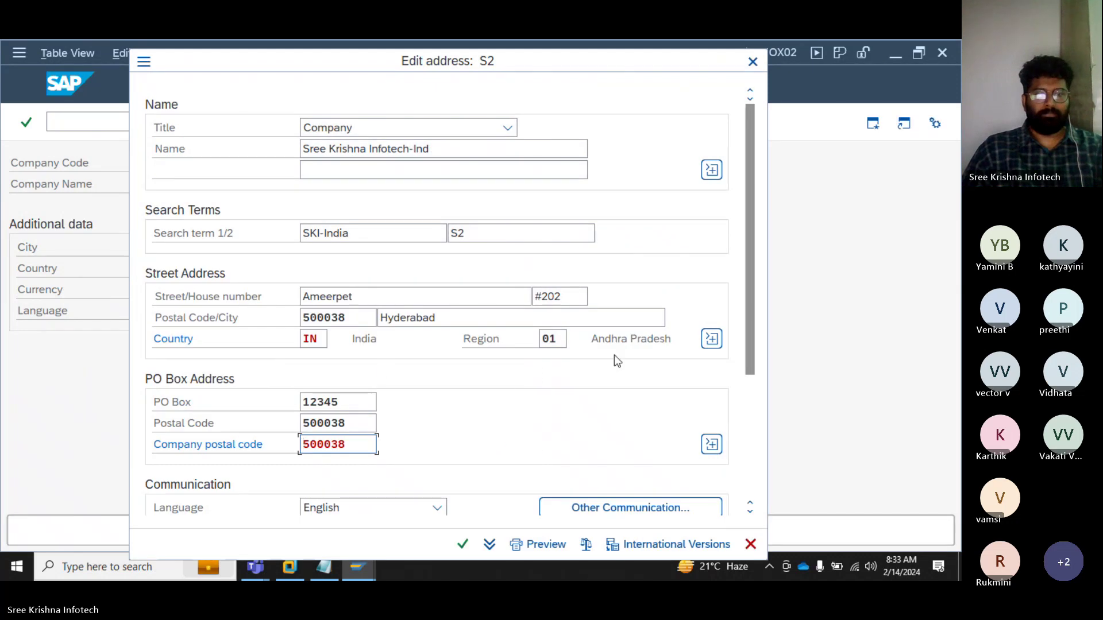
pyautogui.scroll(-1, 397, 419)
pyautogui.doubleClick(362, 401)
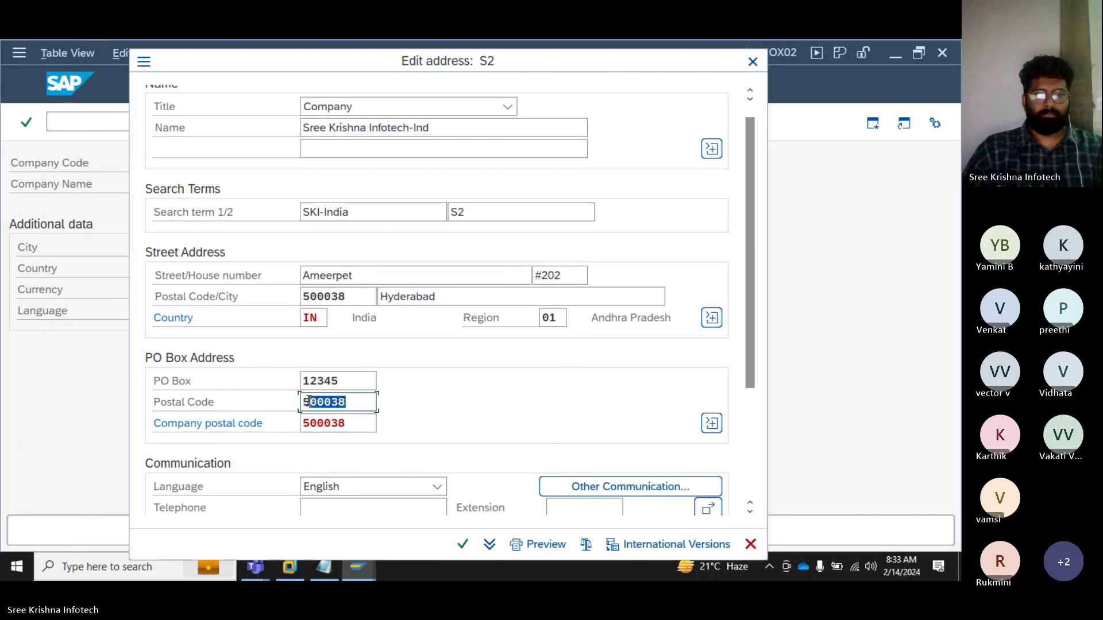
pyautogui.press('BackSpace')
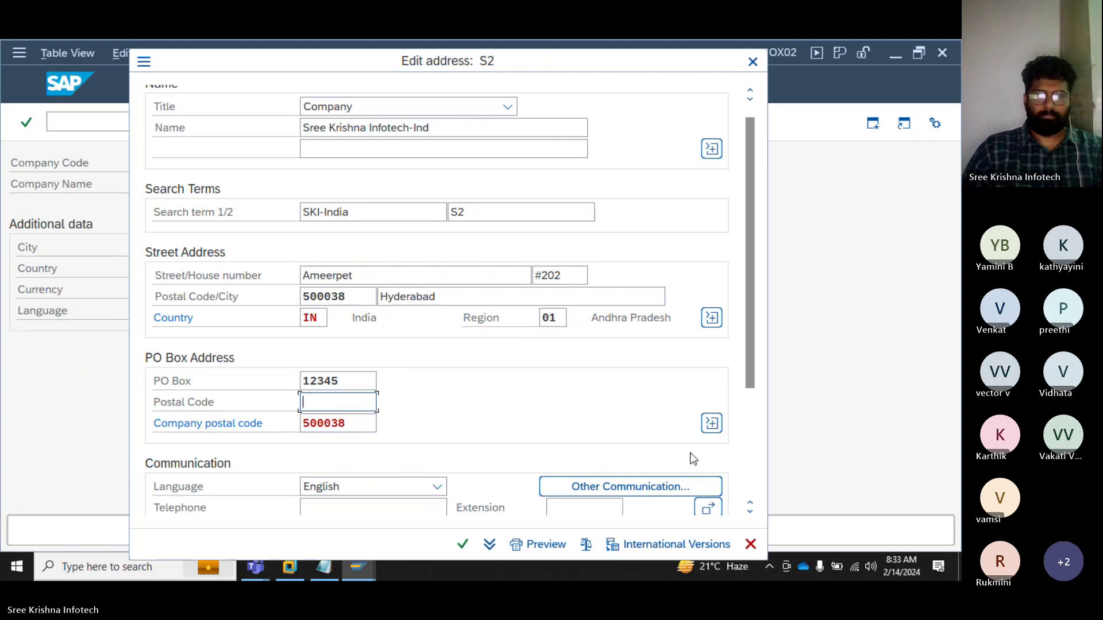
# Step: Bring up the Choose Communication Method list via Other Communication
pyautogui.scroll(-4, 746, 406)
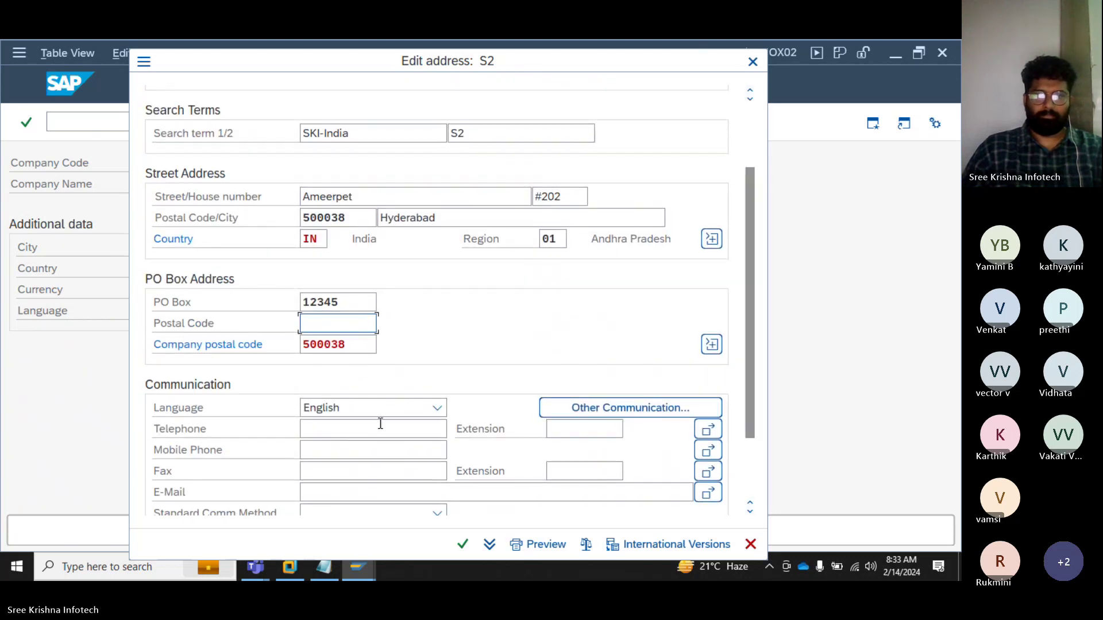
pyautogui.click(608, 407)
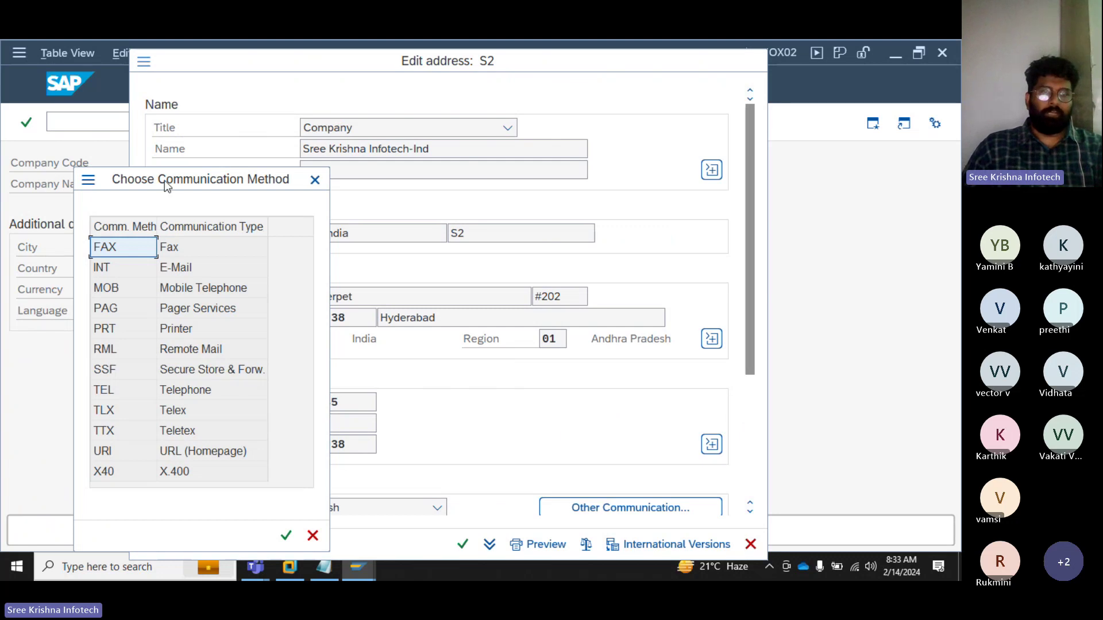
pyautogui.moveTo(164, 180); pyautogui.dragTo(246, 127)
# Step: Choose PRT Printer as the new communication method
pyautogui.click(183, 217)
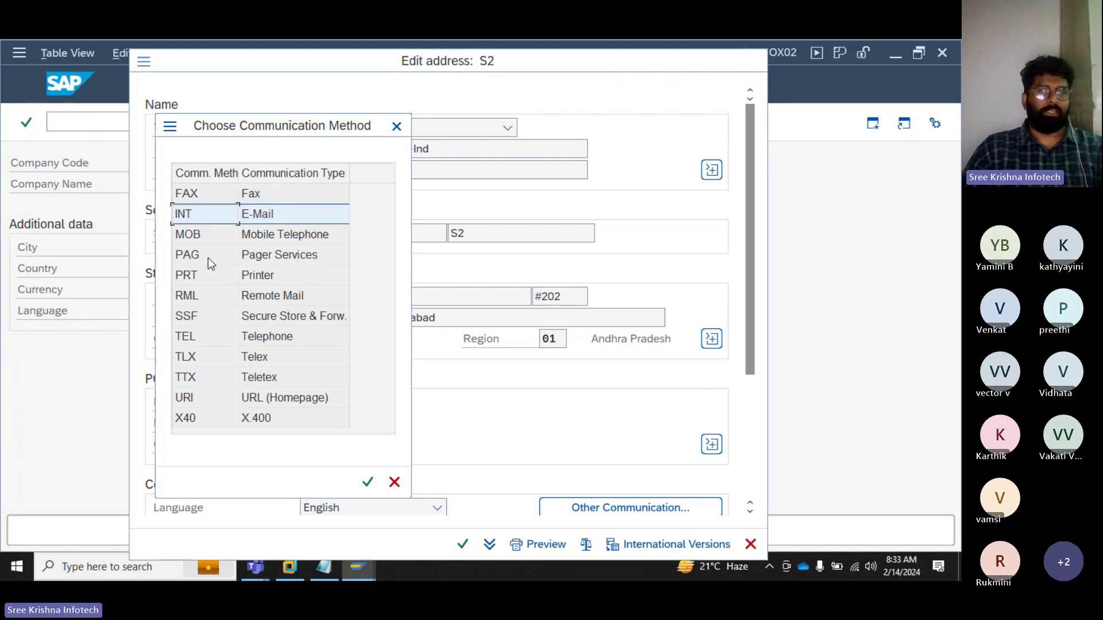
pyautogui.click(226, 273)
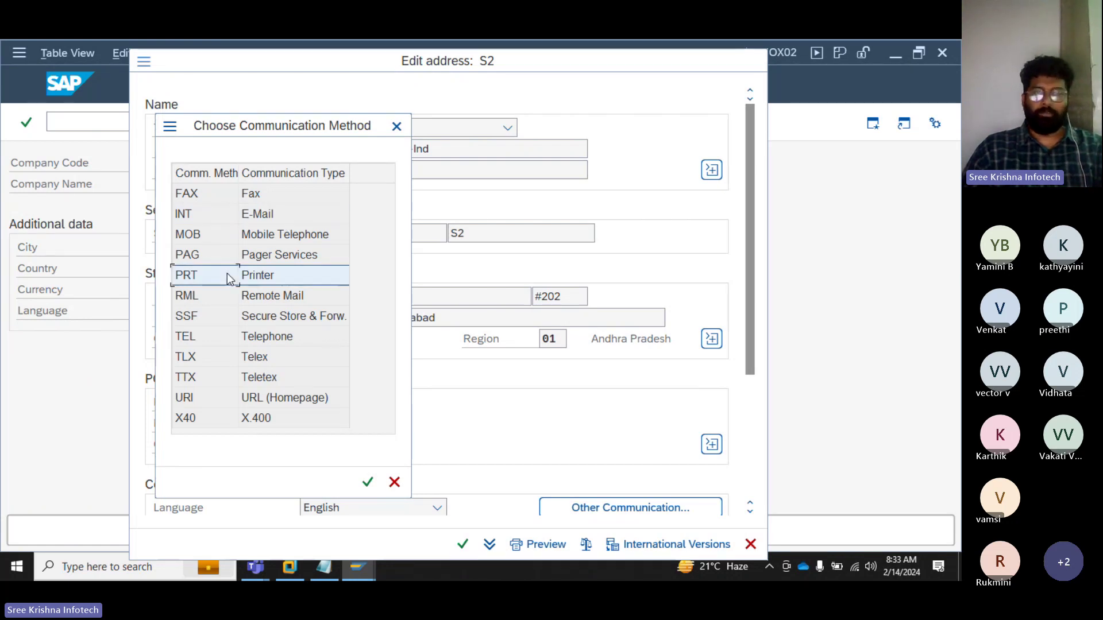
pyautogui.click(215, 222)
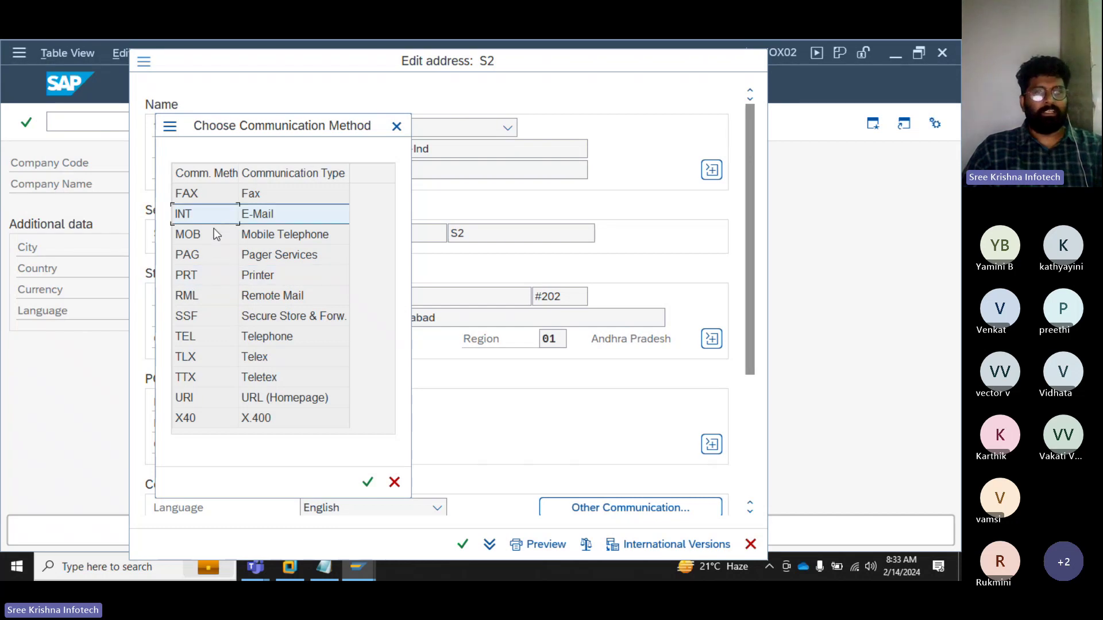
pyautogui.click(214, 280)
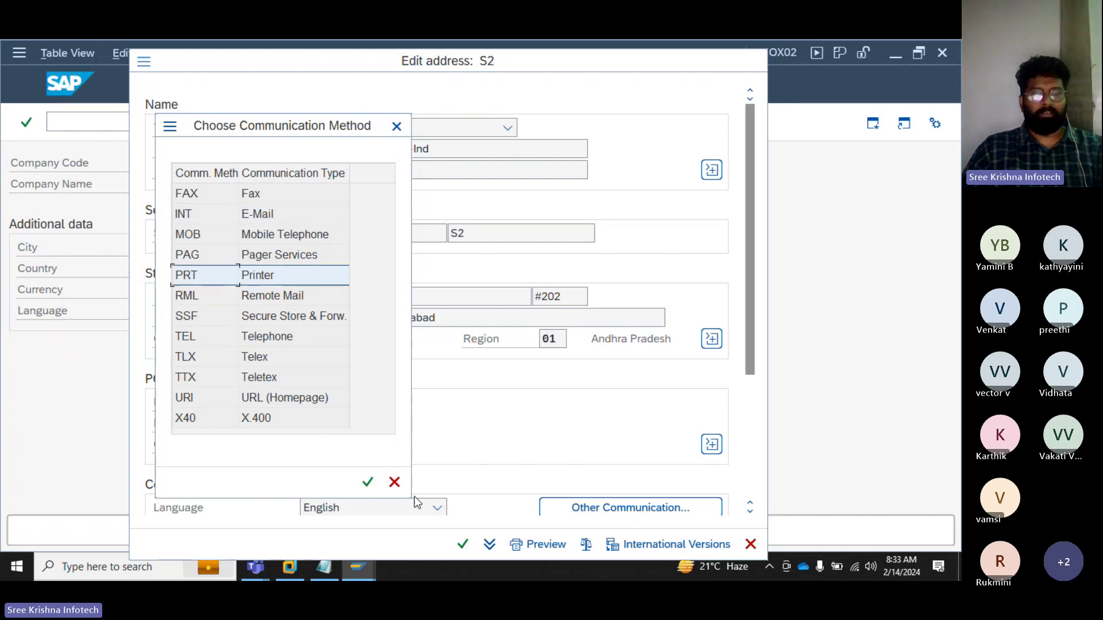
pyautogui.click(368, 482)
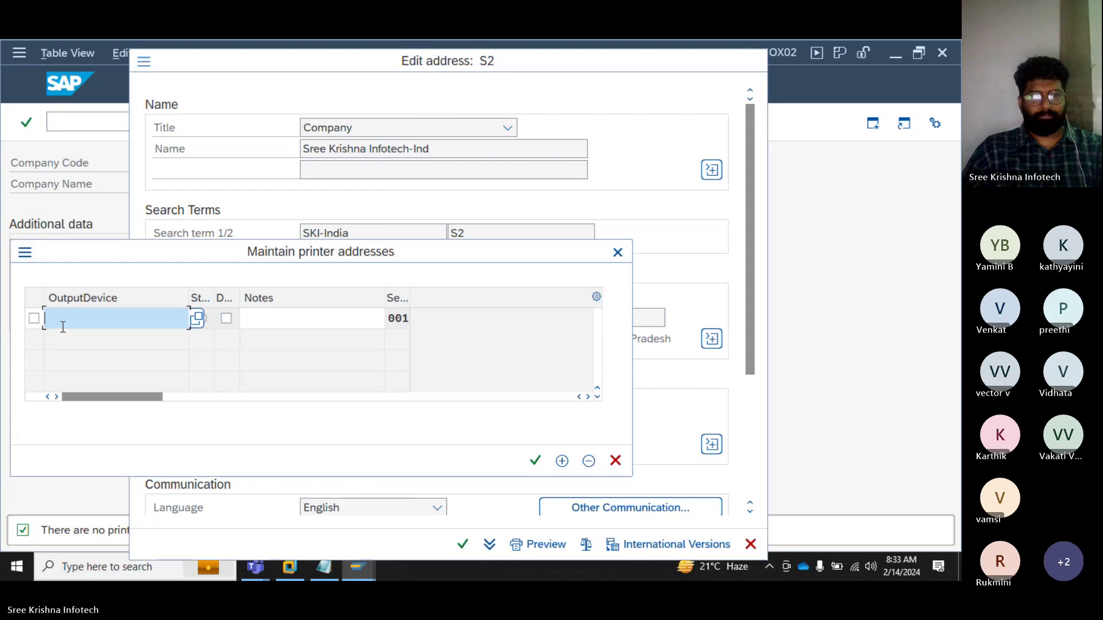
# Step: Search the output device list for LP01, then close it without choosing
pyautogui.click(200, 319)
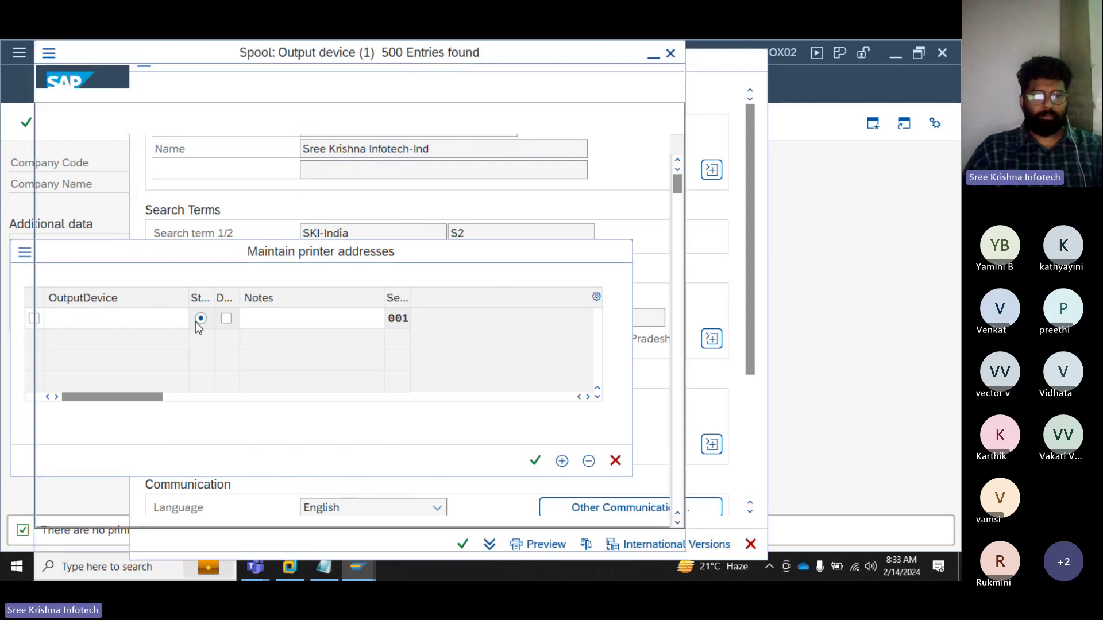
pyautogui.scroll(-20, 77, 420)
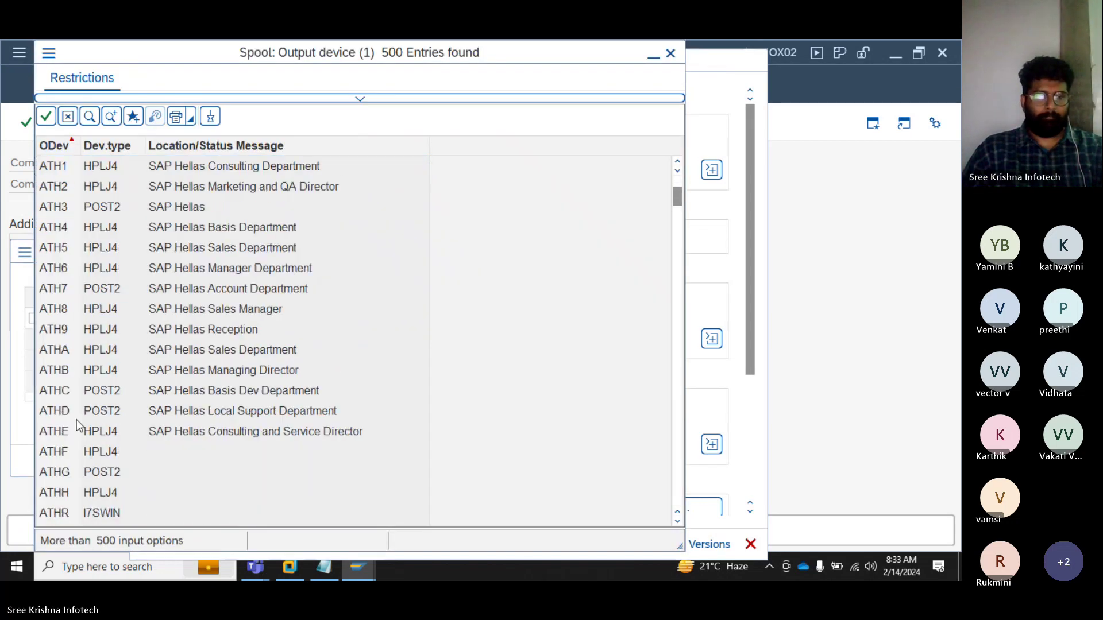
pyautogui.scroll(-20, 85, 472)
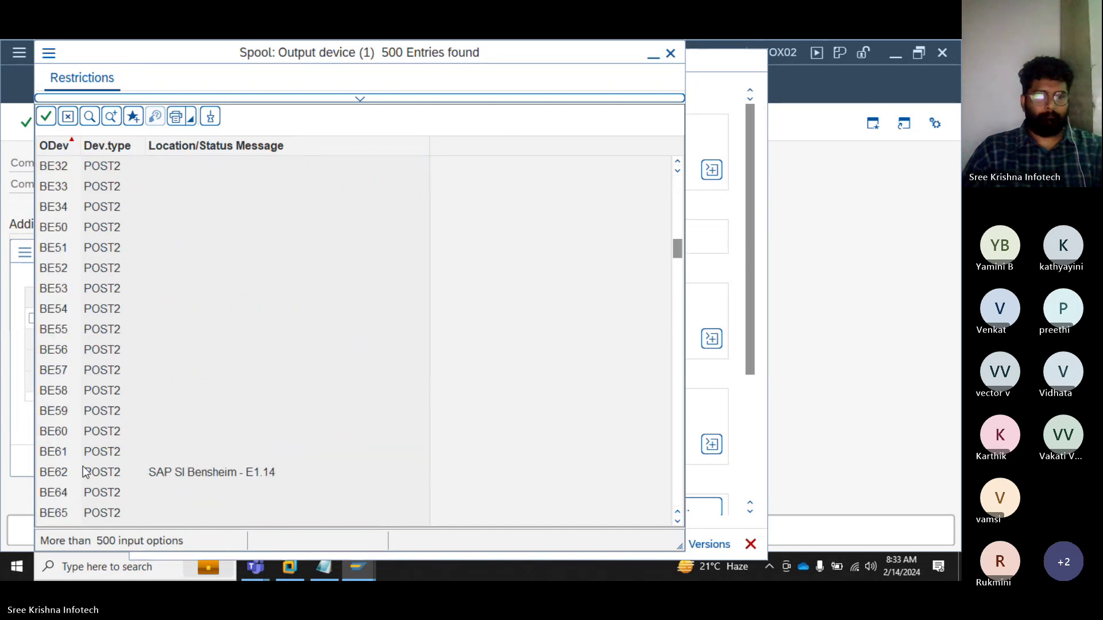
pyautogui.scroll(-20, 89, 475)
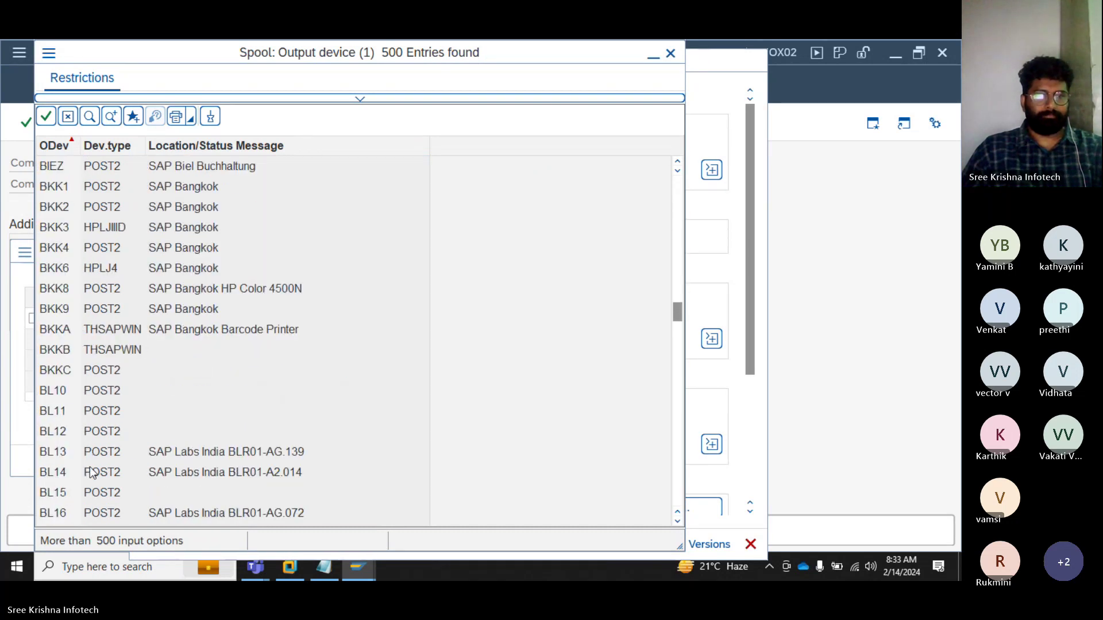
pyautogui.scroll(-20, 92, 477)
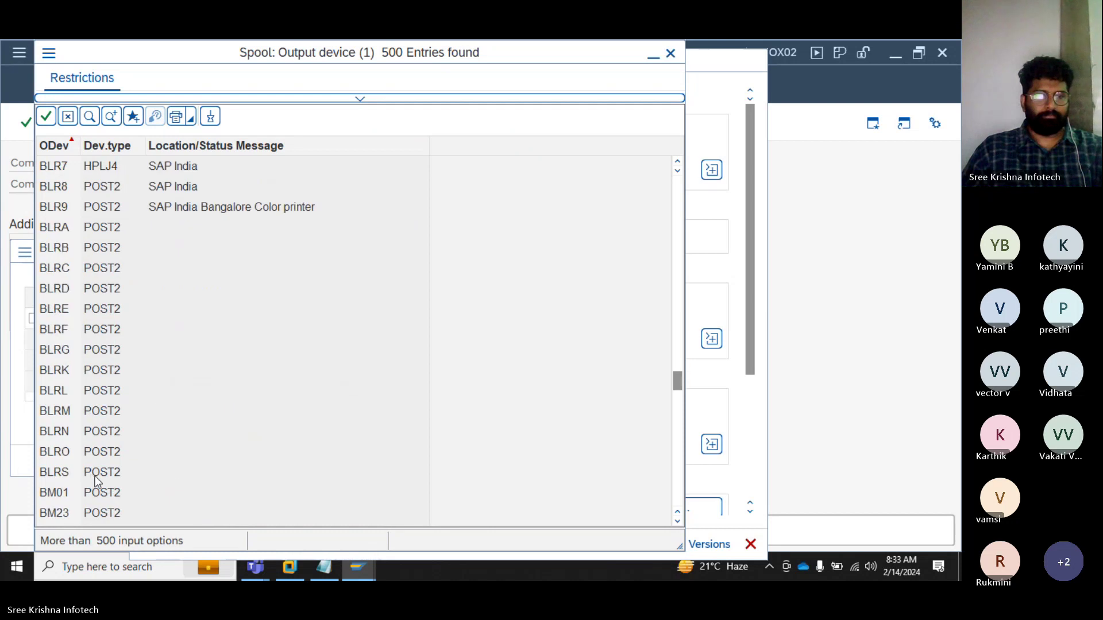
pyautogui.scroll(-20, 97, 492)
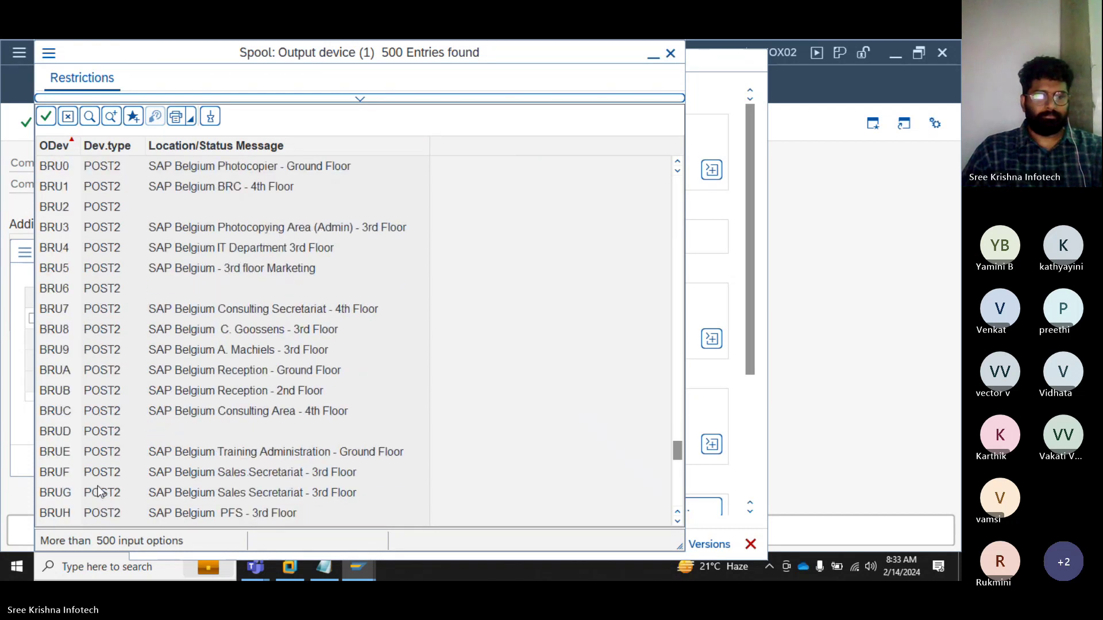
pyautogui.scroll(-5, 101, 495)
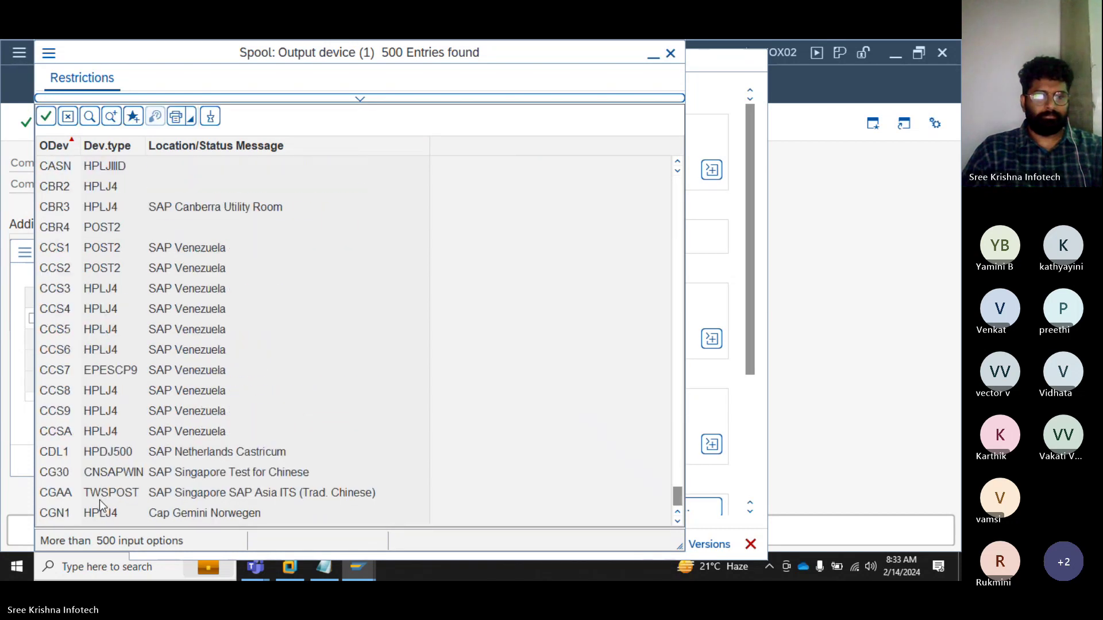
pyautogui.click(89, 117)
pyautogui.write('LP01')
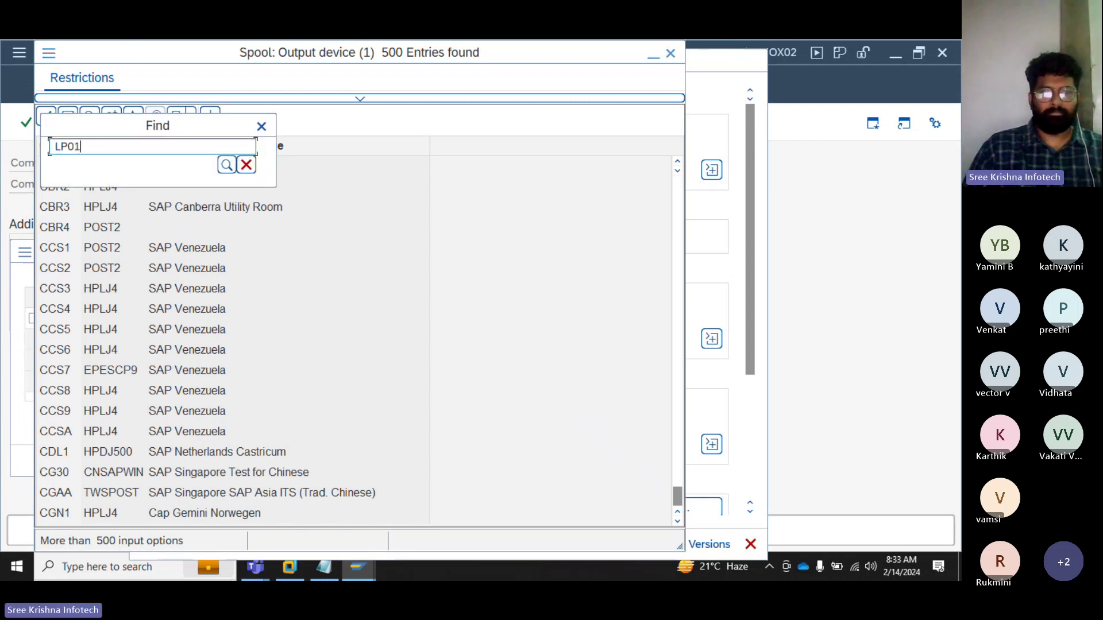
pyautogui.press('Return')
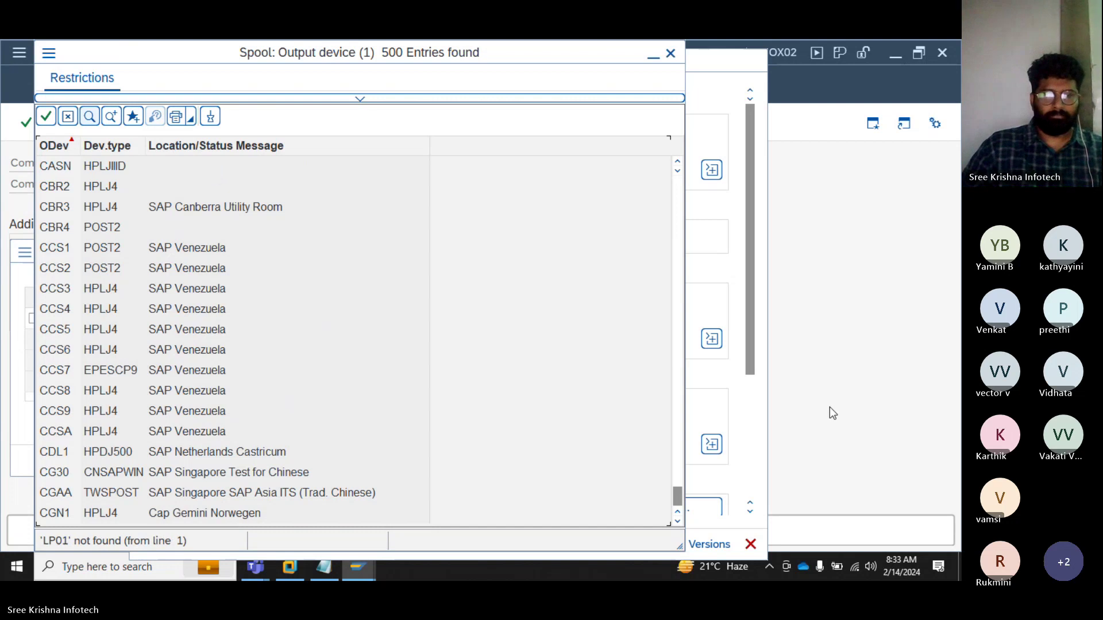
pyautogui.moveTo(678, 495); pyautogui.dragTo(666, 183)
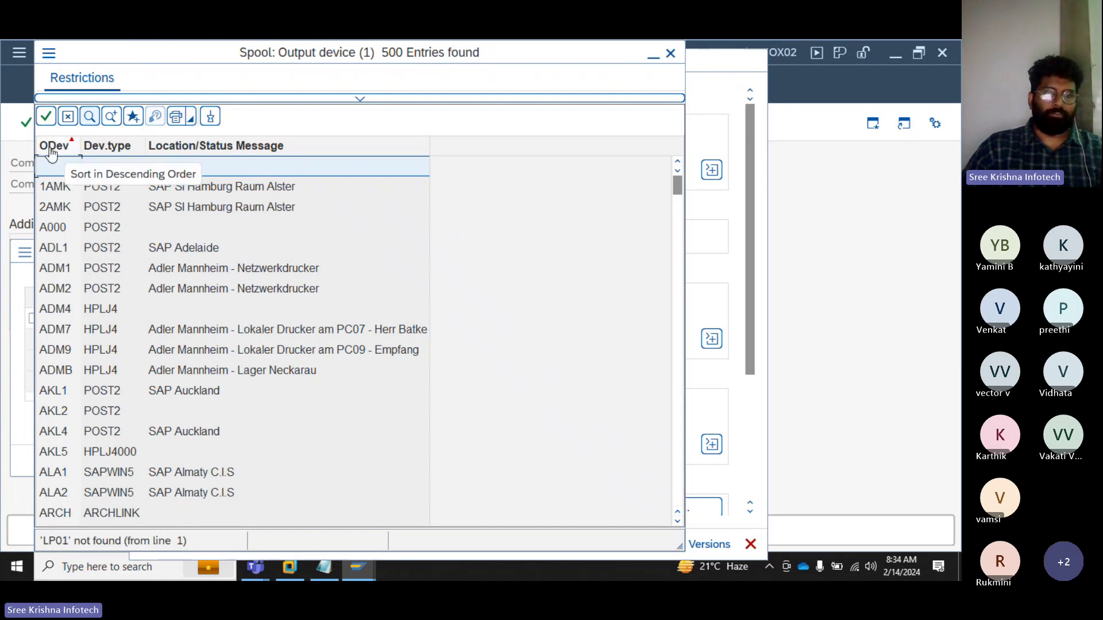
pyautogui.click(670, 51)
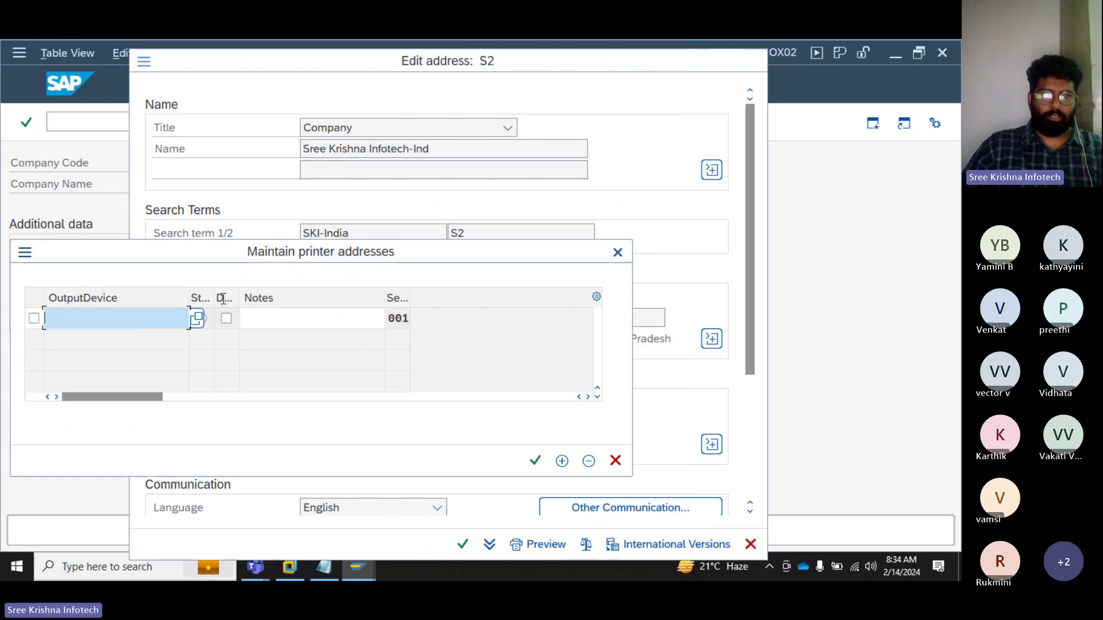
# Step: Pick output device 1AMK and confirm the printer entry
pyautogui.click(197, 319)
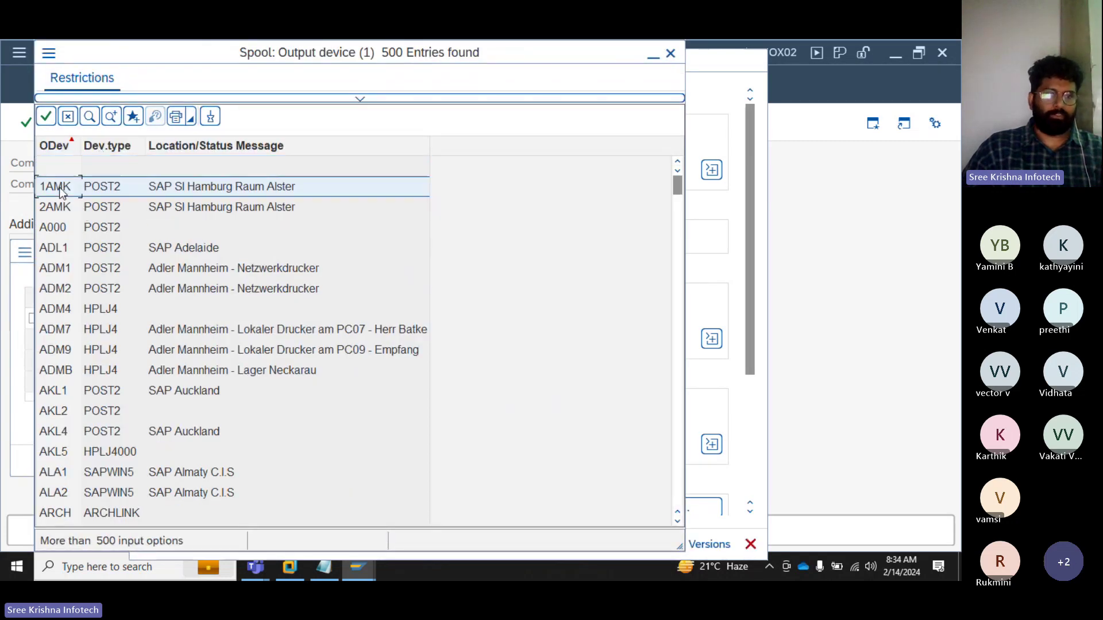
pyautogui.doubleClick(59, 188)
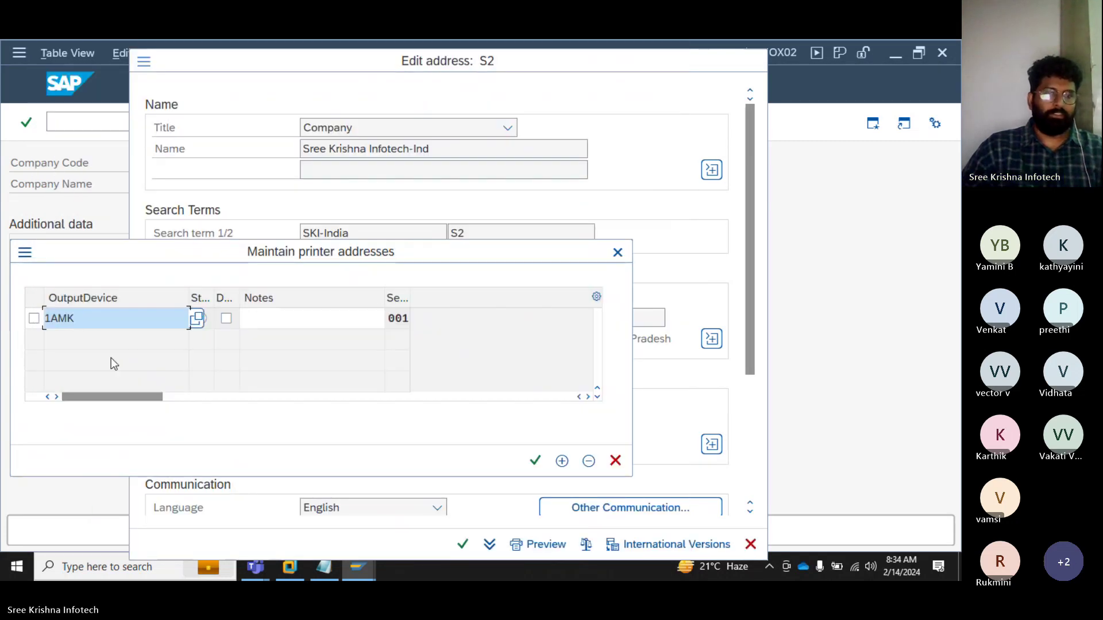
pyautogui.click(534, 461)
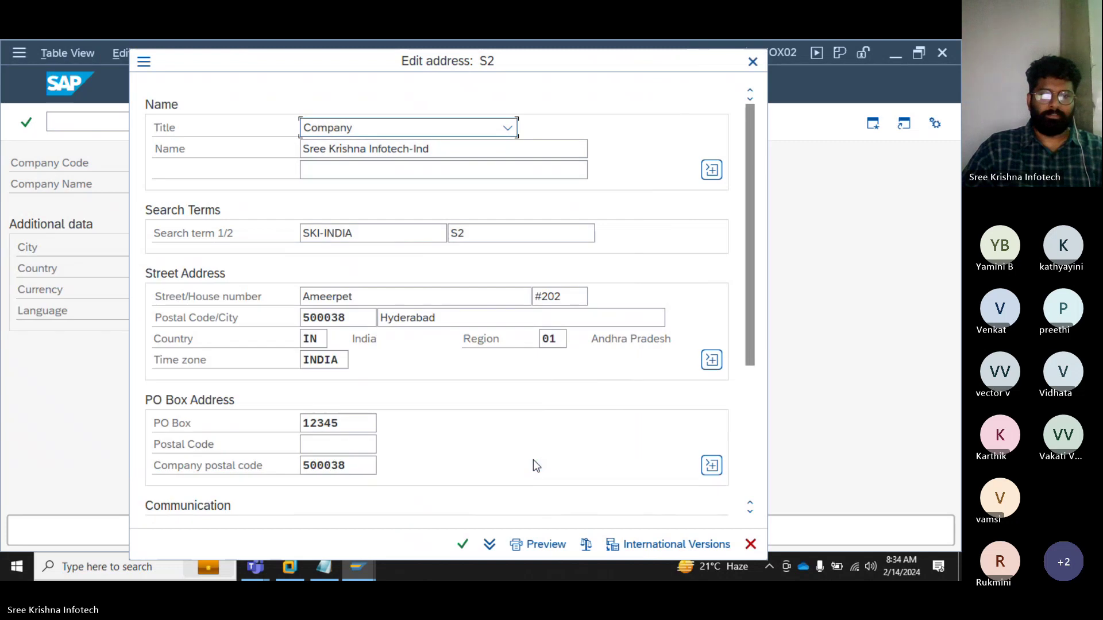
# Step: Add an INT E-Mail entry with the company's e-mail address and confirm it
pyautogui.scroll(-3, 533, 459)
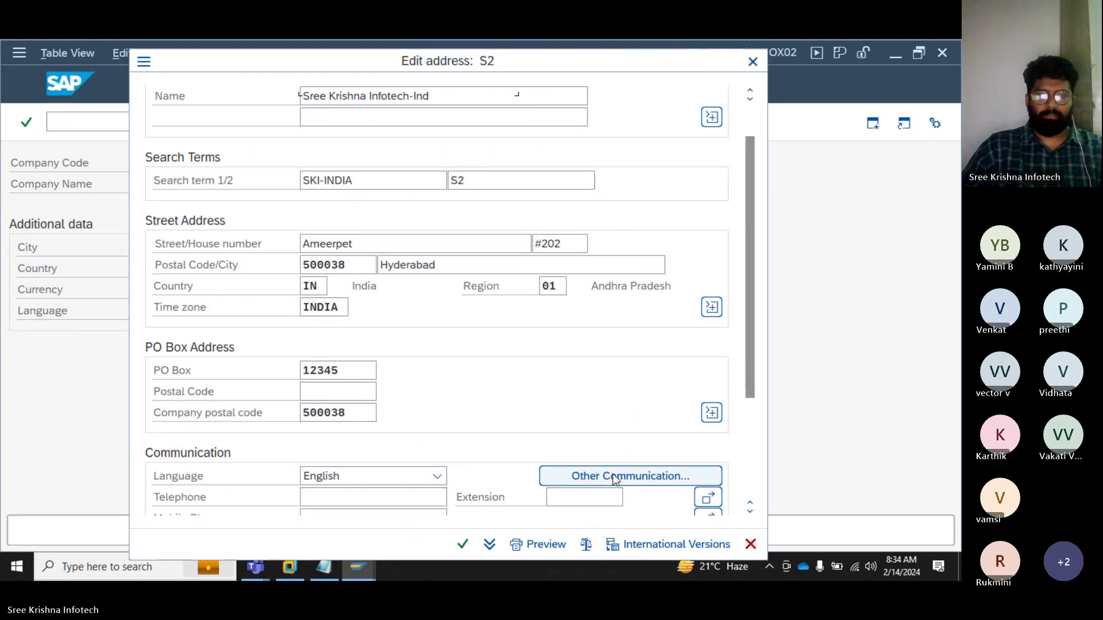
pyautogui.click(615, 480)
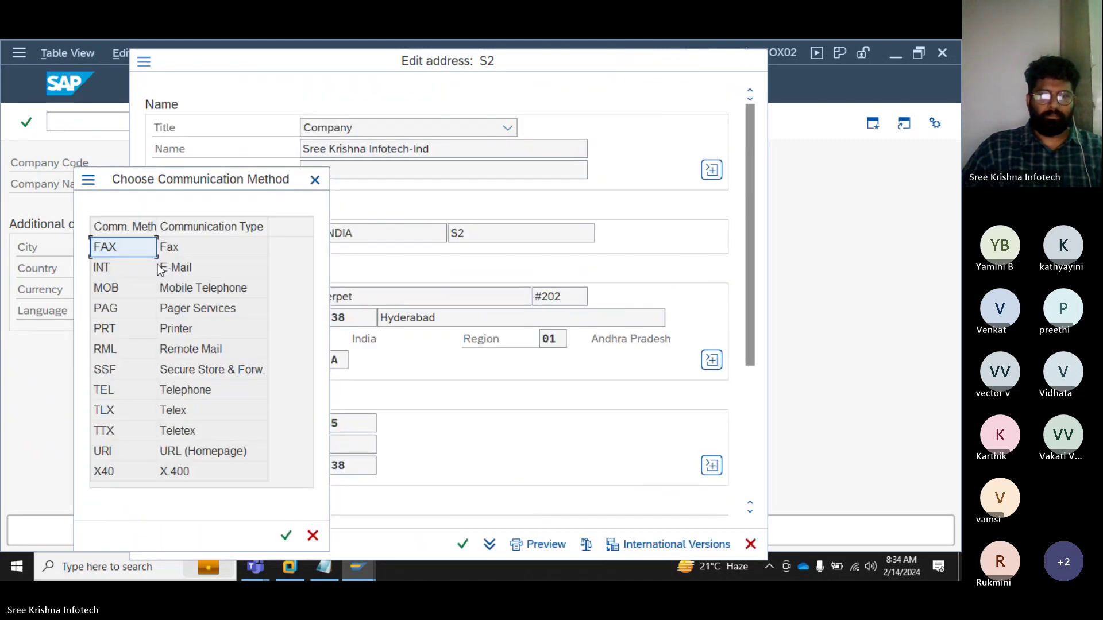
pyautogui.doubleClick(121, 267)
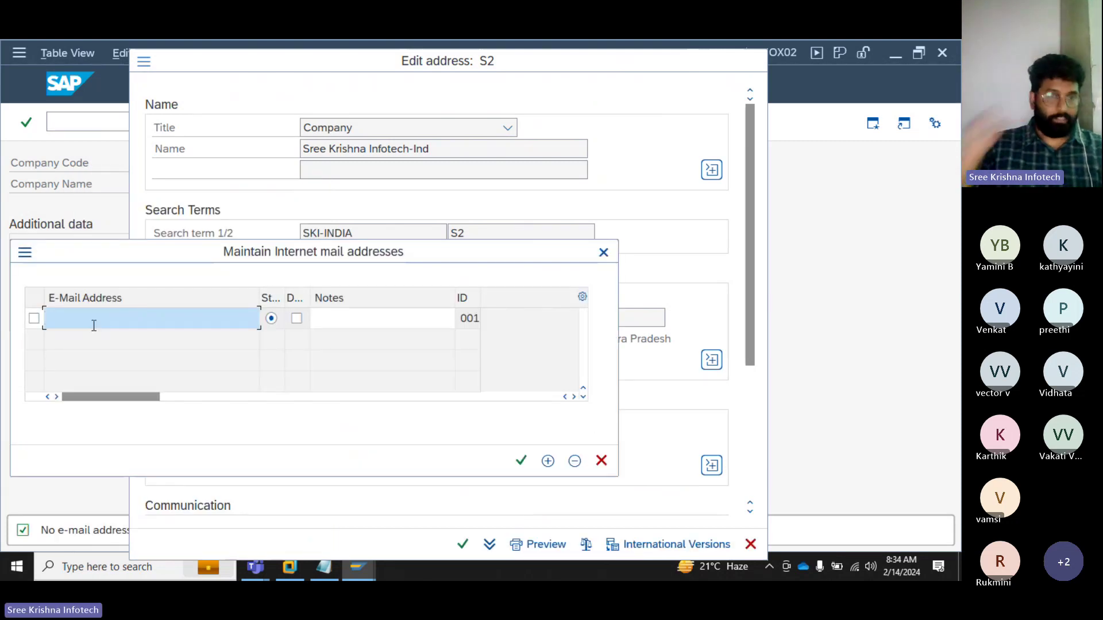
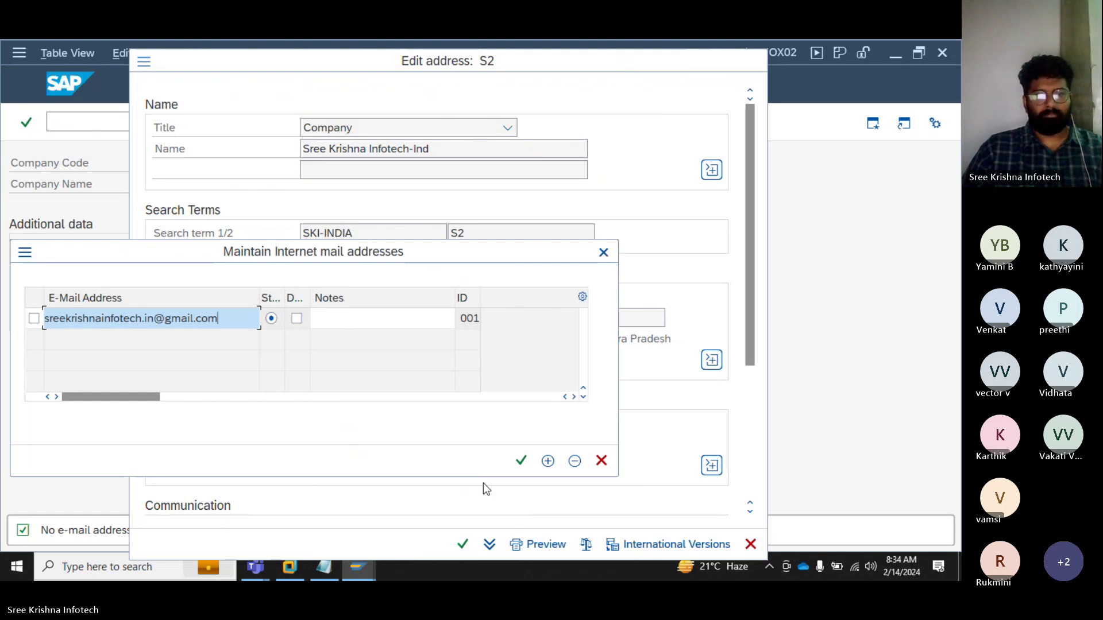
pyautogui.click(521, 461)
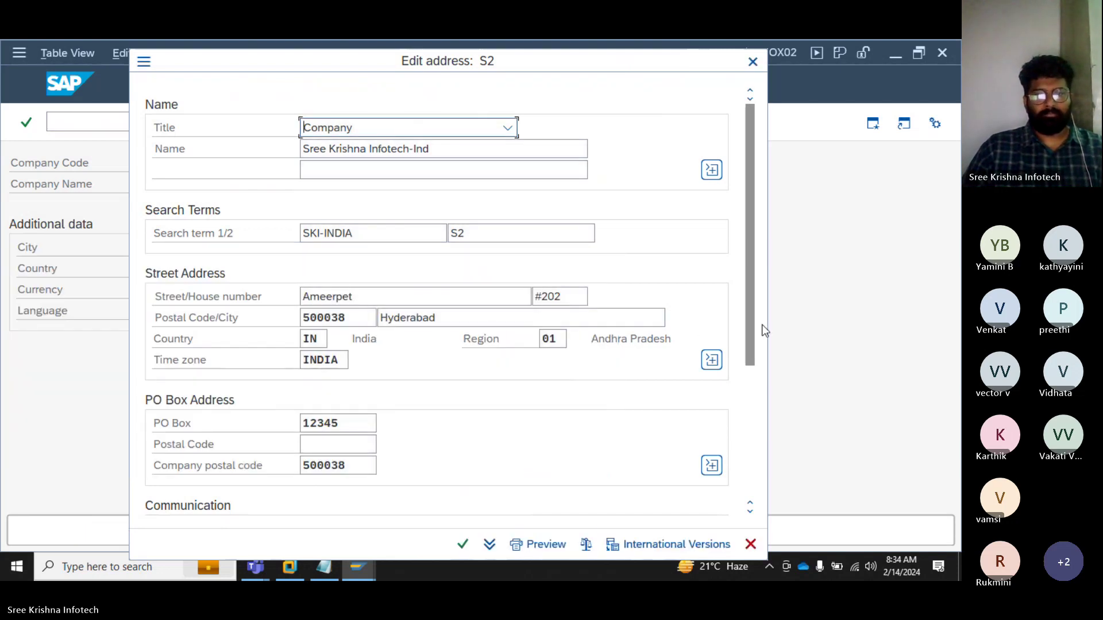
# Step: Enter the company telephone number and leave the Extension field empty
pyautogui.scroll(-4, 753, 393)
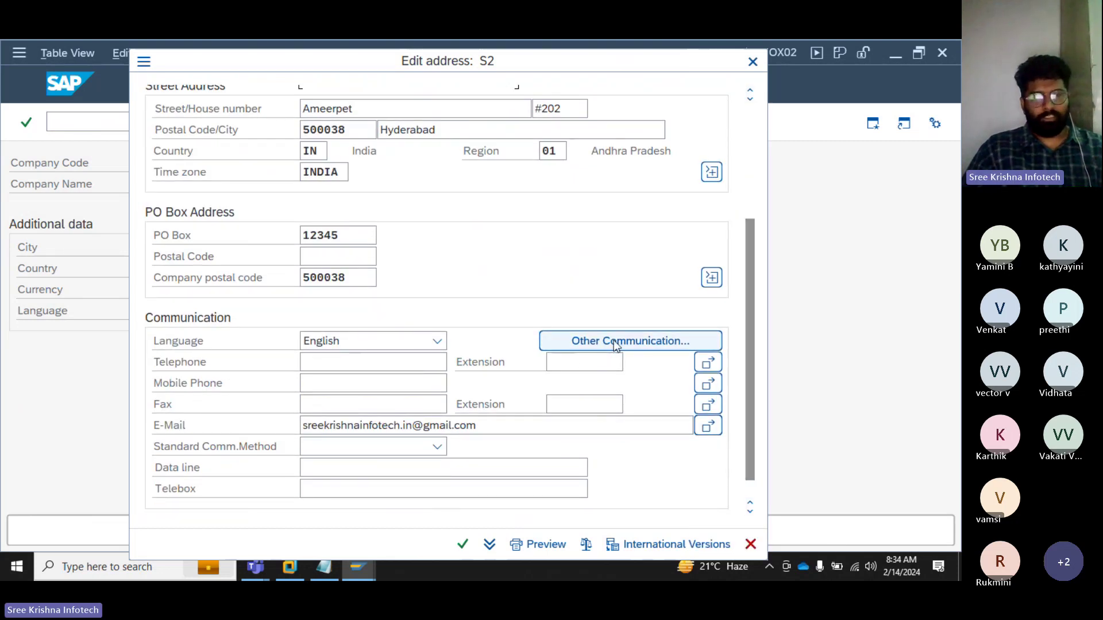
pyautogui.click(328, 363)
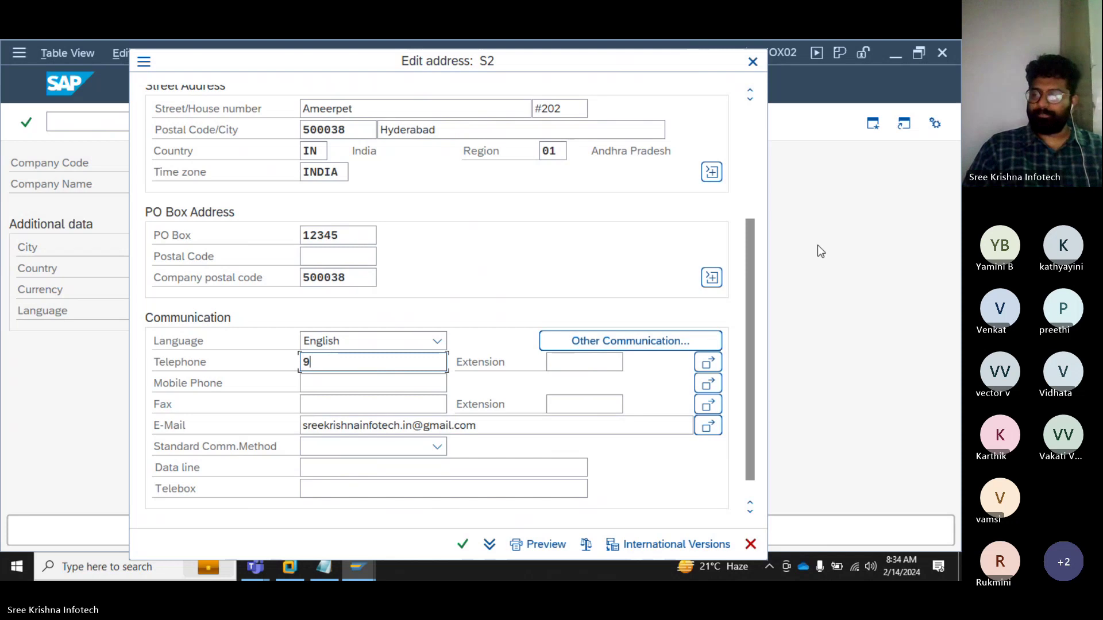
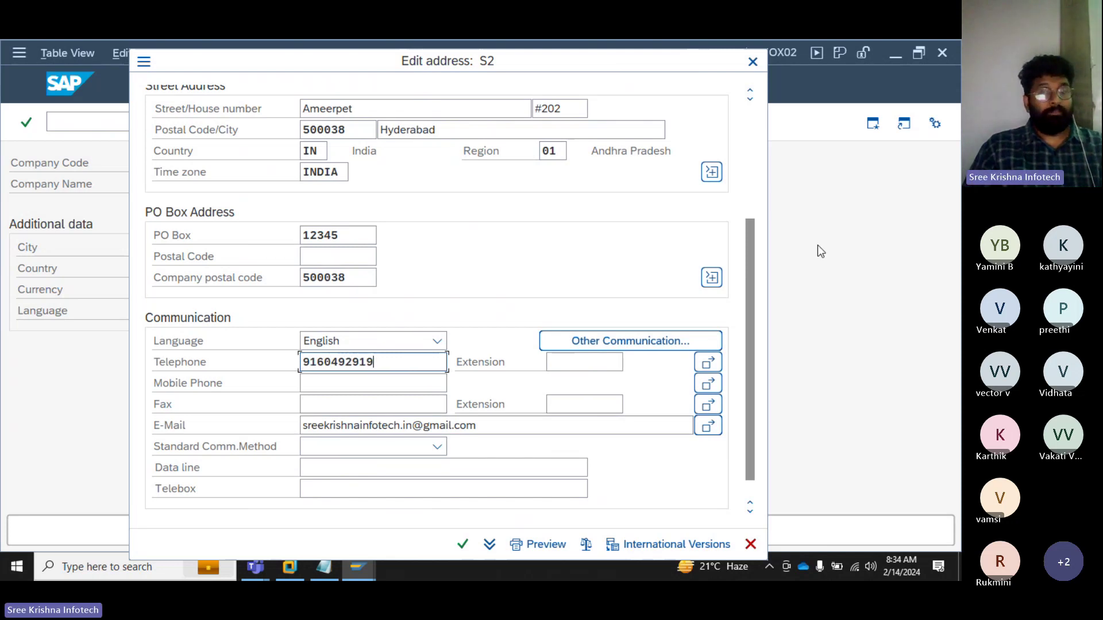
pyautogui.press('Tab')
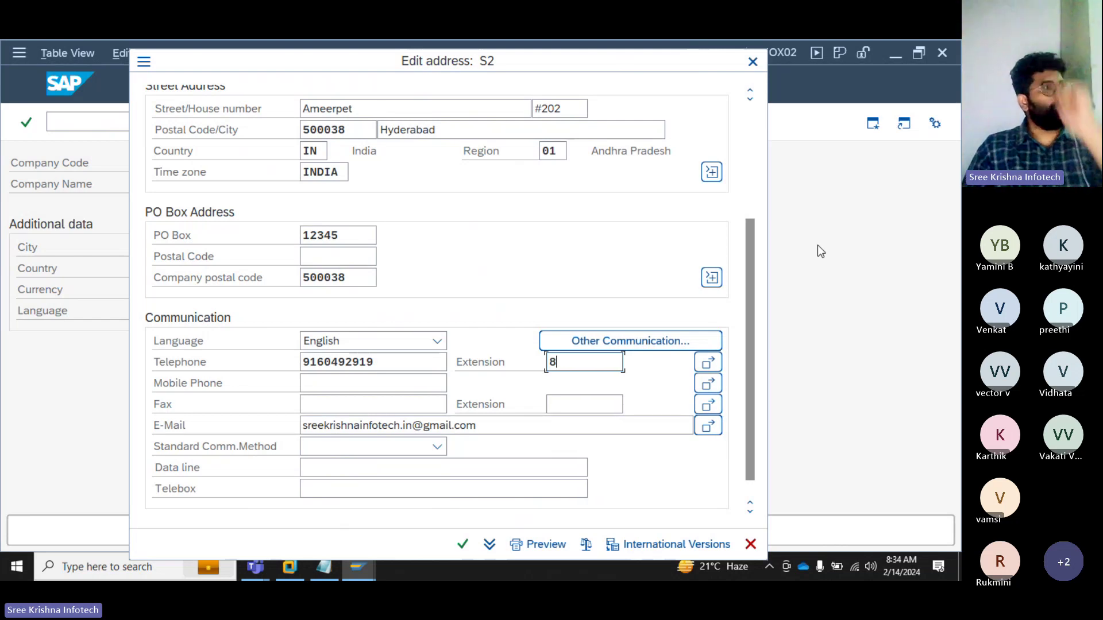
pyautogui.press('BackSpace')
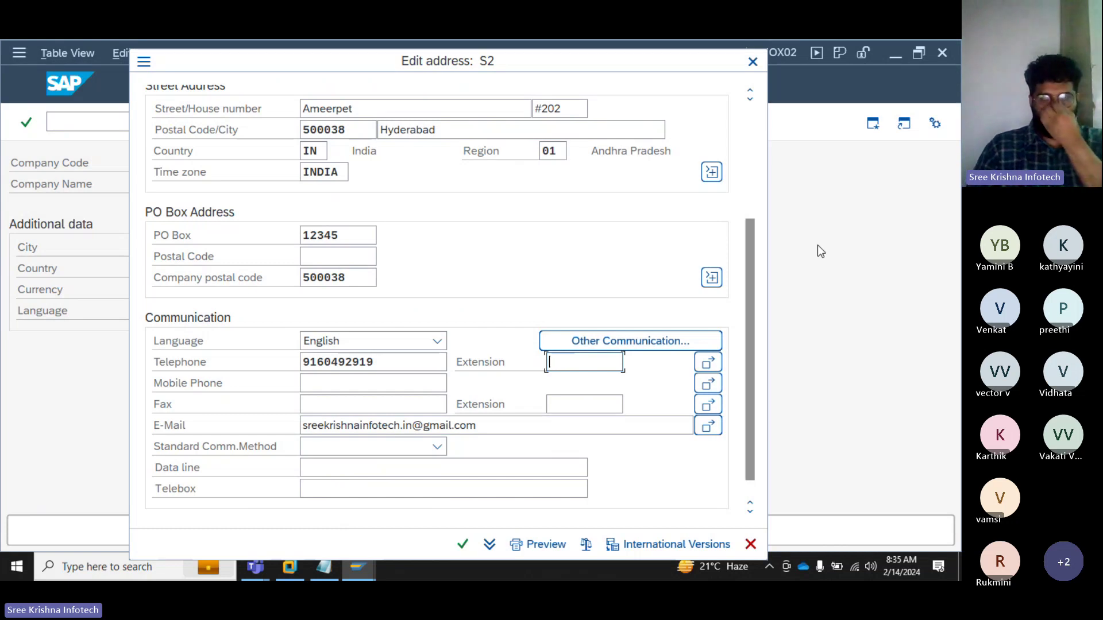
pyautogui.write('18')
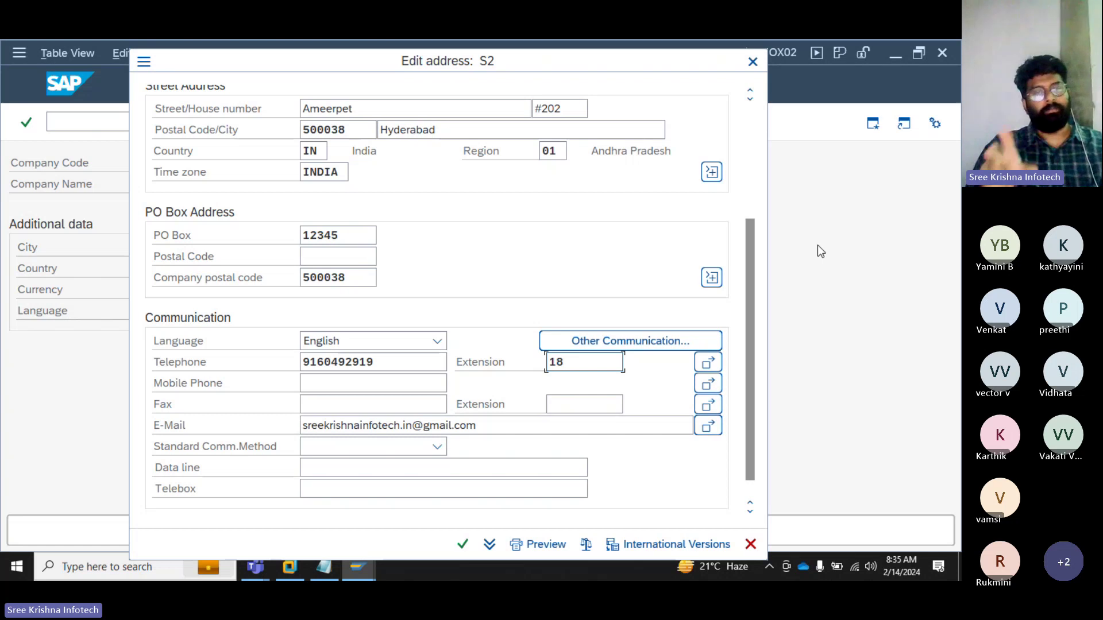
pyautogui.press('BackSpace')
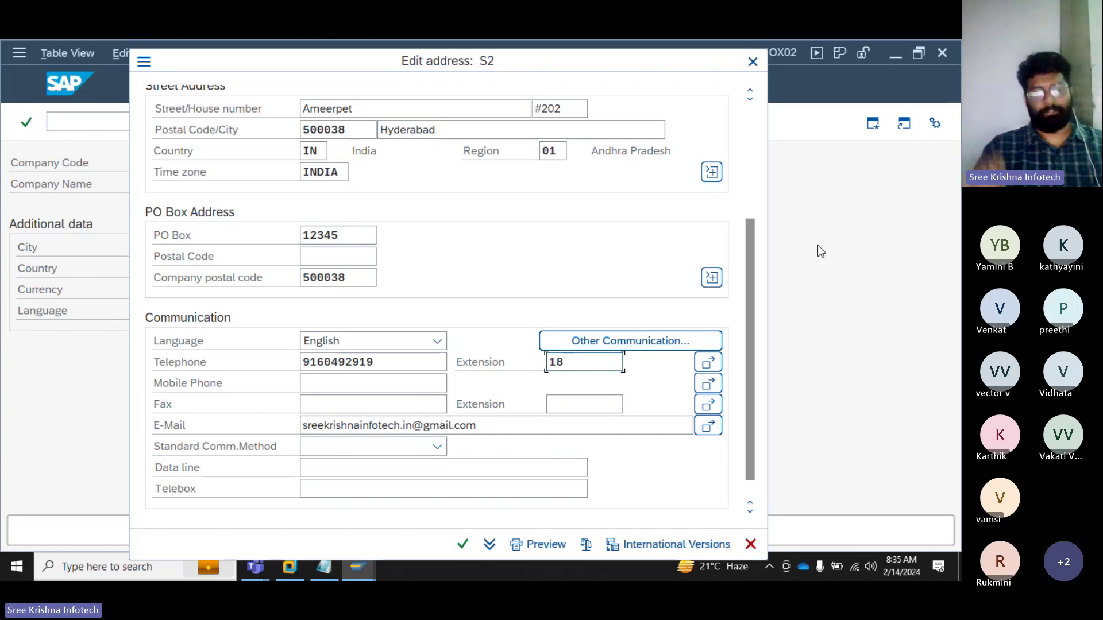
pyautogui.press('BackSpace')
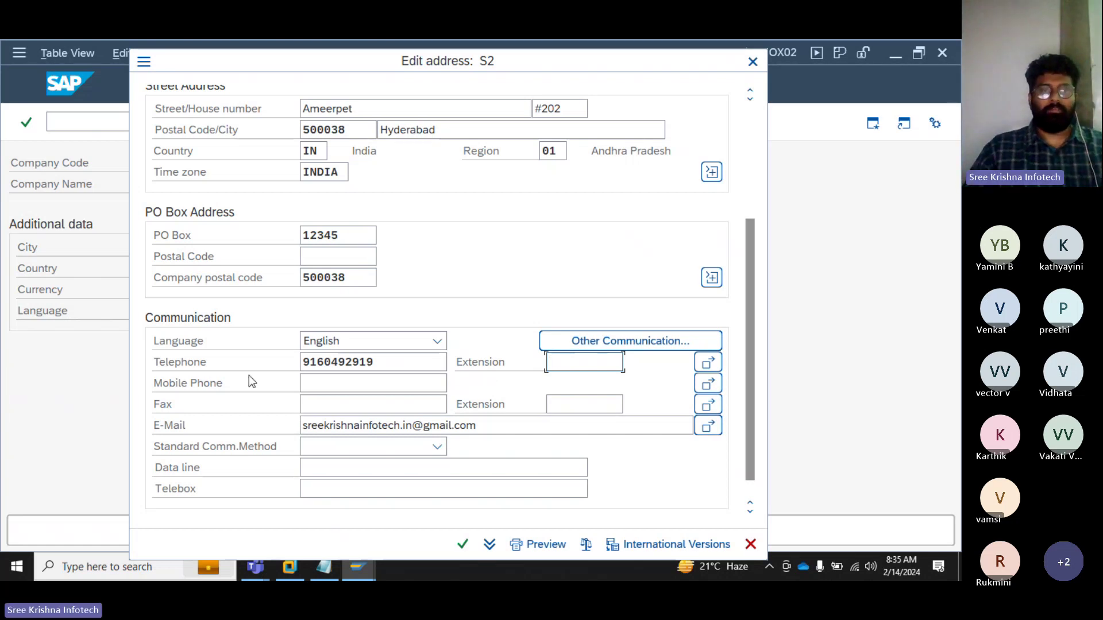
# Step: Add a row in Other Telephone Numbers, then close the list without keeping it
pyautogui.click(710, 365)
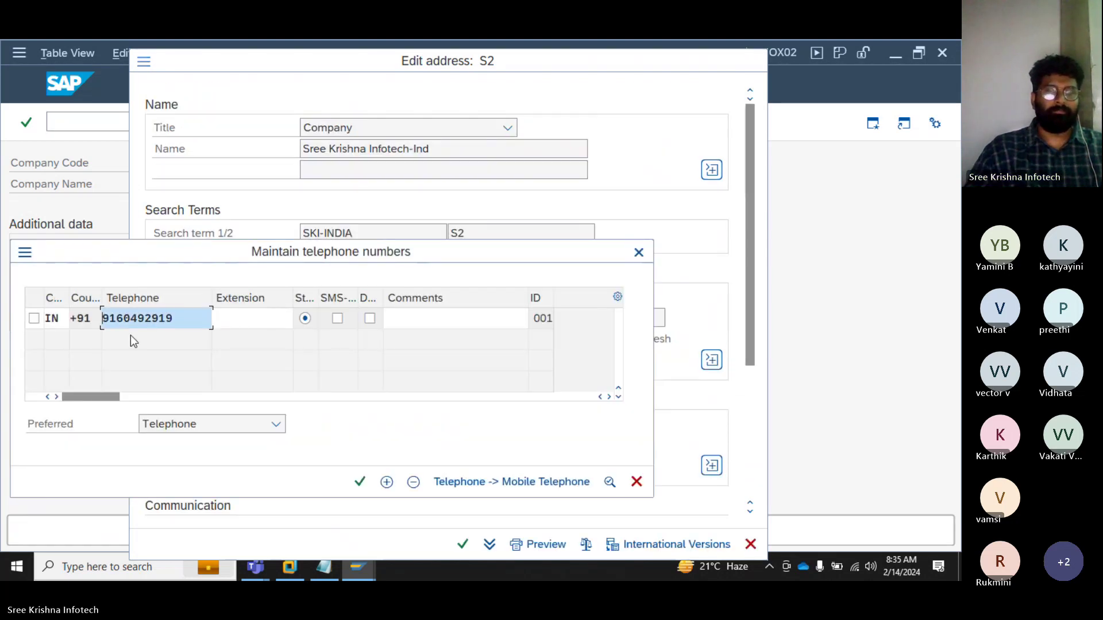
pyautogui.click(387, 482)
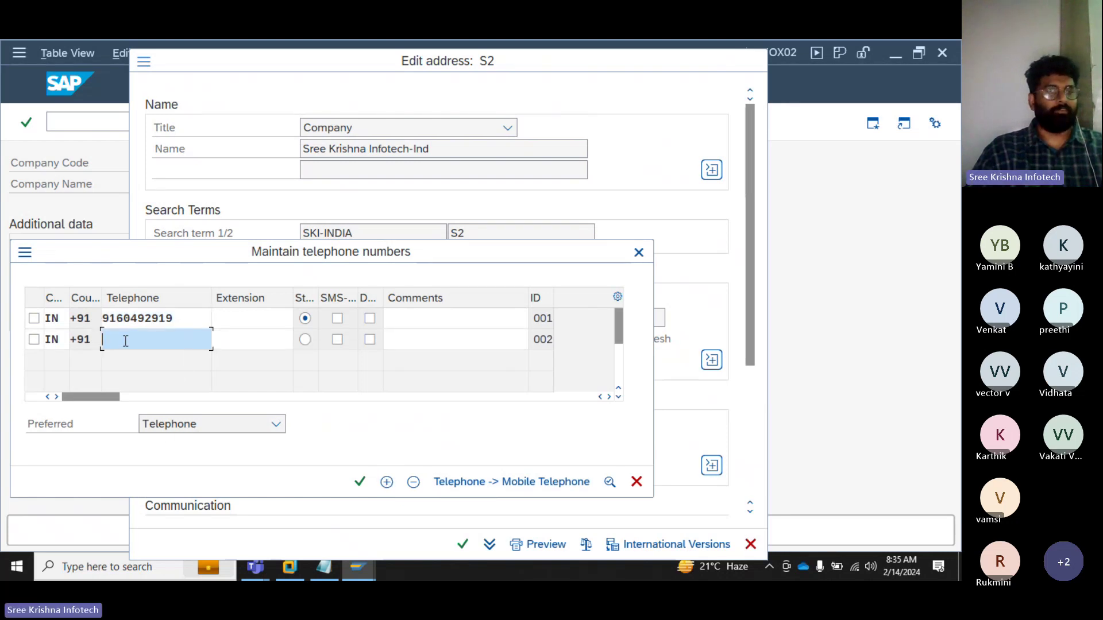
pyautogui.press('ctrl')
pyautogui.press('Escape')
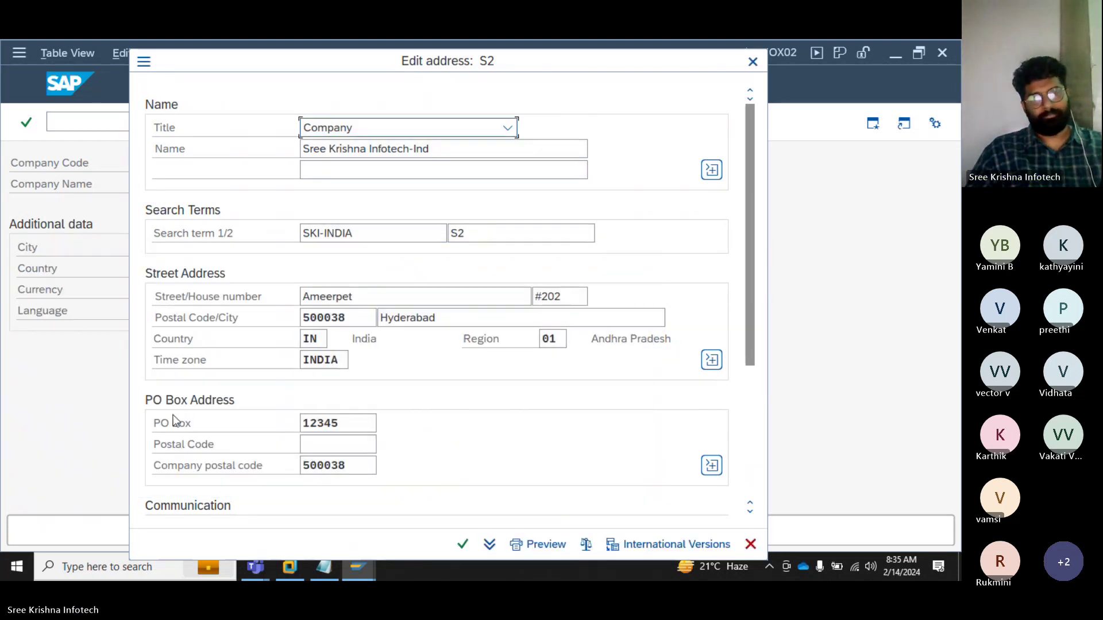
pyautogui.scroll(-1, 425, 333)
pyautogui.scroll(-1, 427, 332)
# Step: Fill the Mobile Phone and Fax numbers from the suggested history entries
pyautogui.click(319, 440)
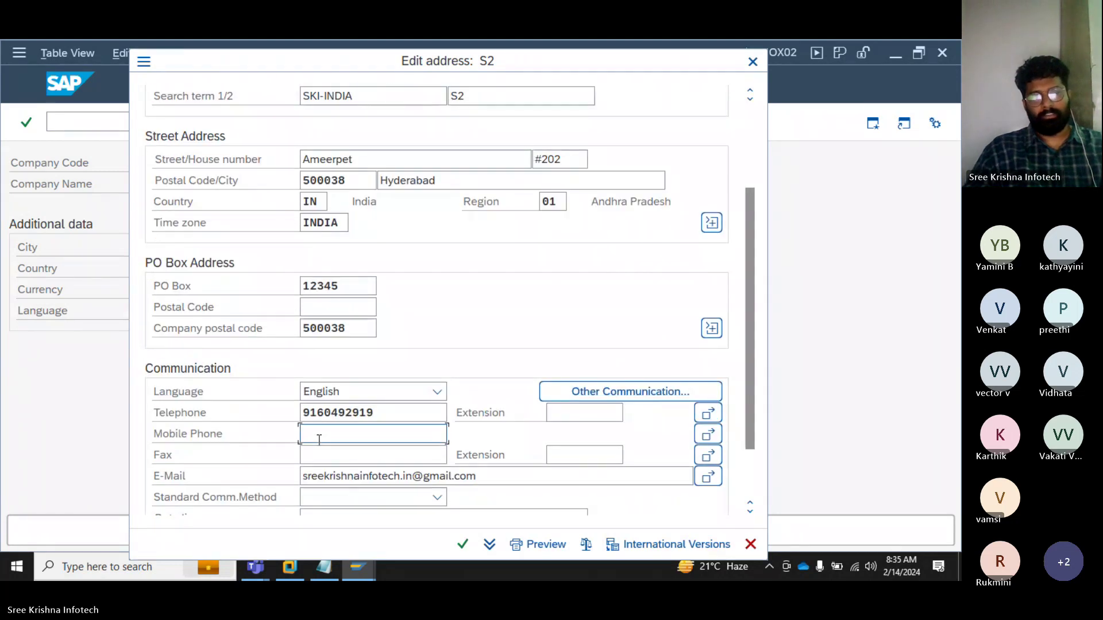
pyautogui.write('9')
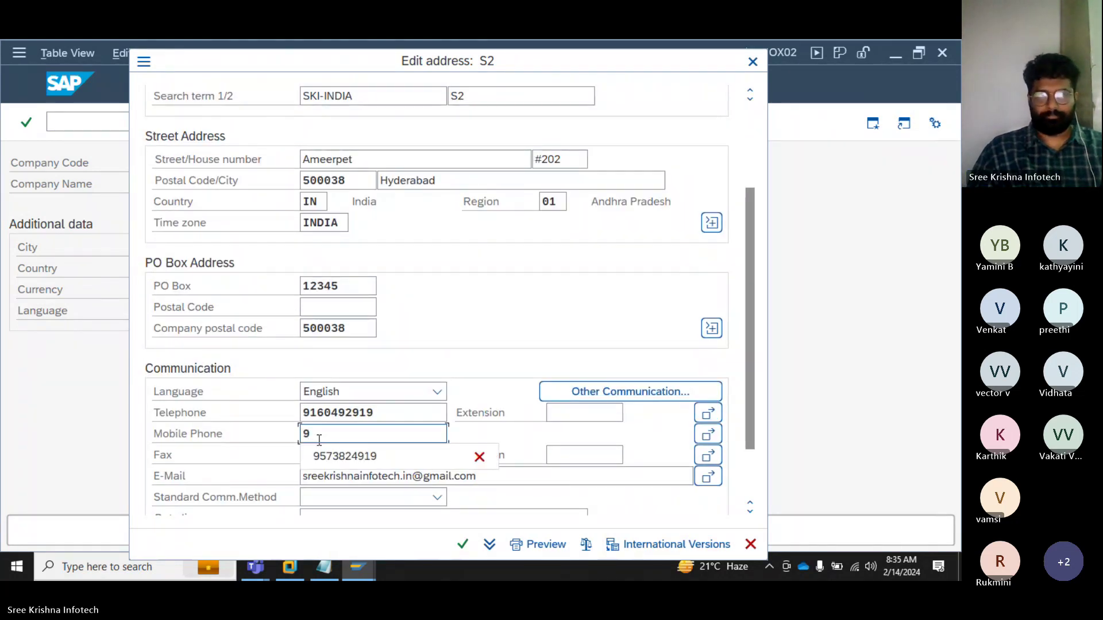
pyautogui.press('Down')
pyautogui.press('Return')
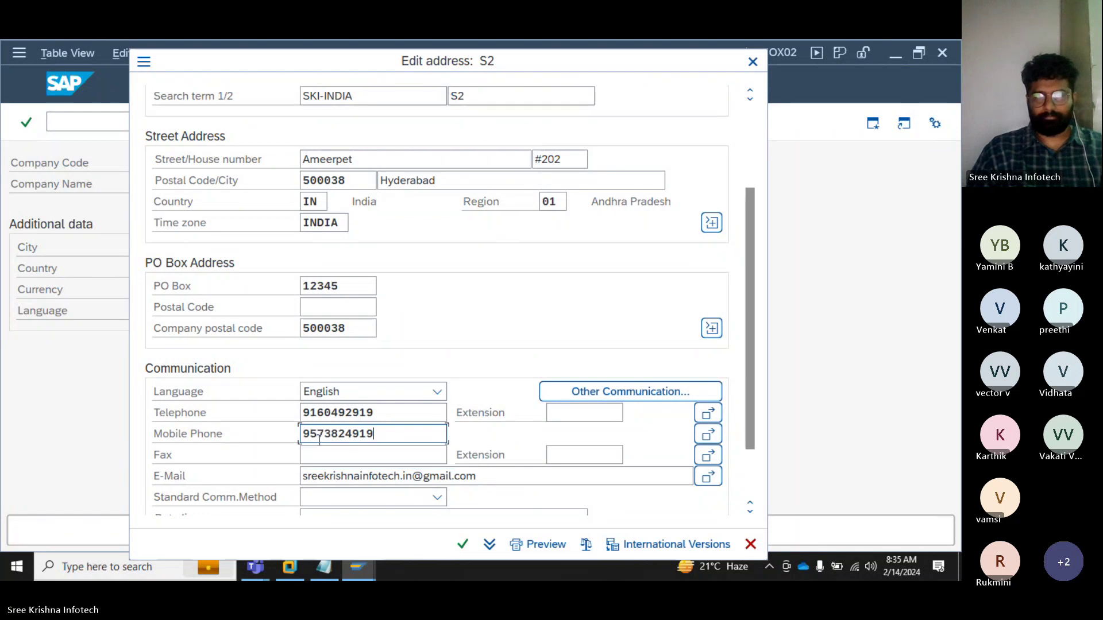
pyautogui.press('Tab')
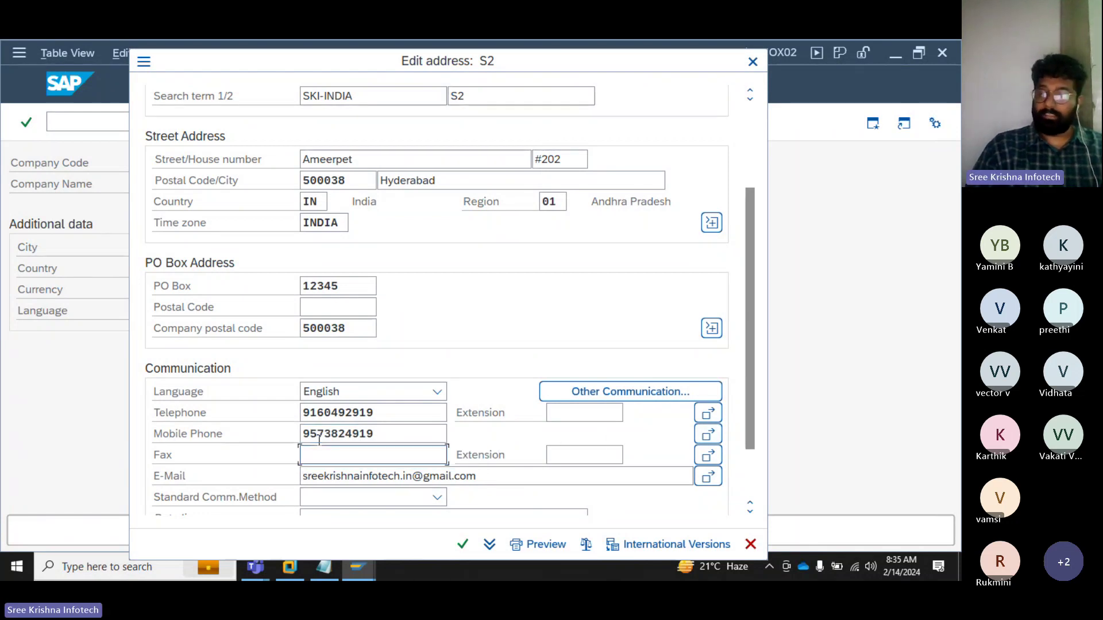
pyautogui.write('9')
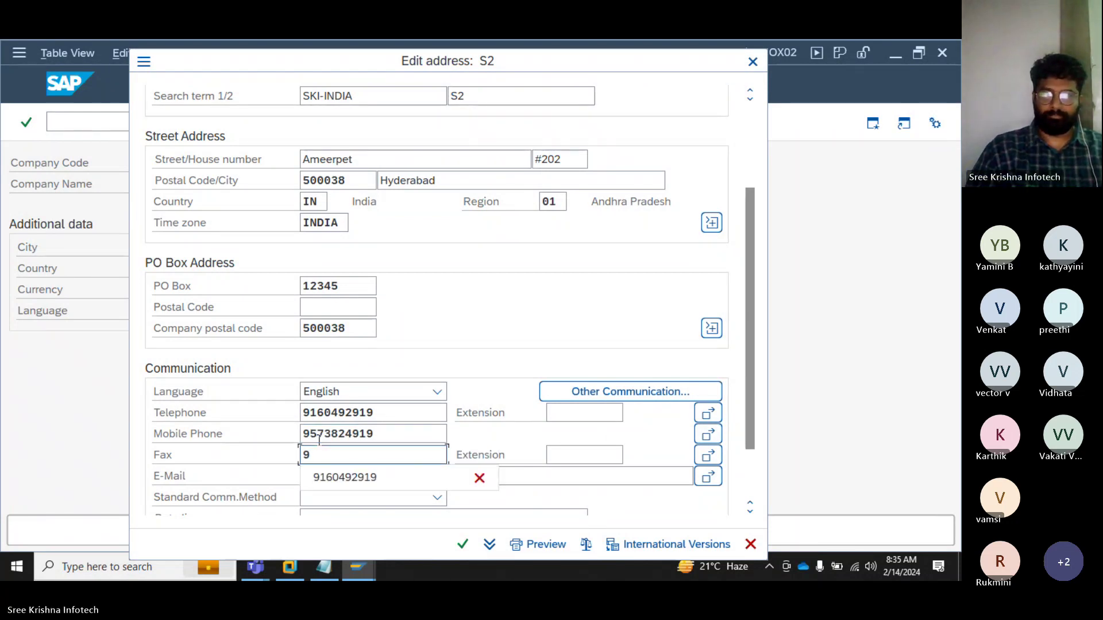
pyautogui.press('Down')
pyautogui.press('Return')
pyautogui.press('Tab')
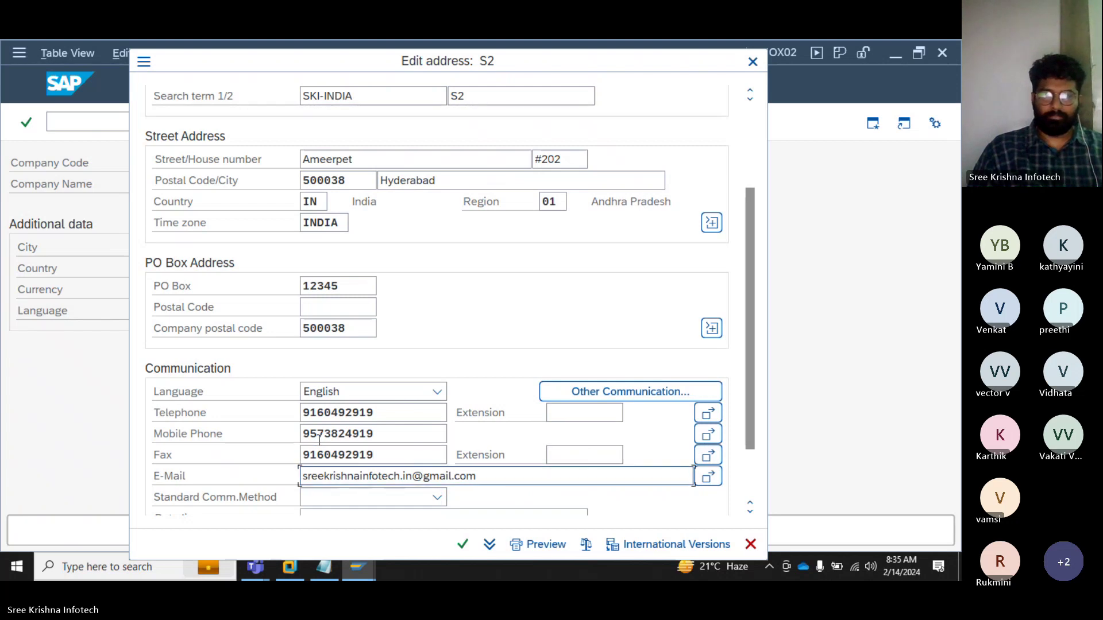
# Step: Set Standard Comm.Method to E-Mail and add the comment 'Service & Suppport'
pyautogui.press('Tab')
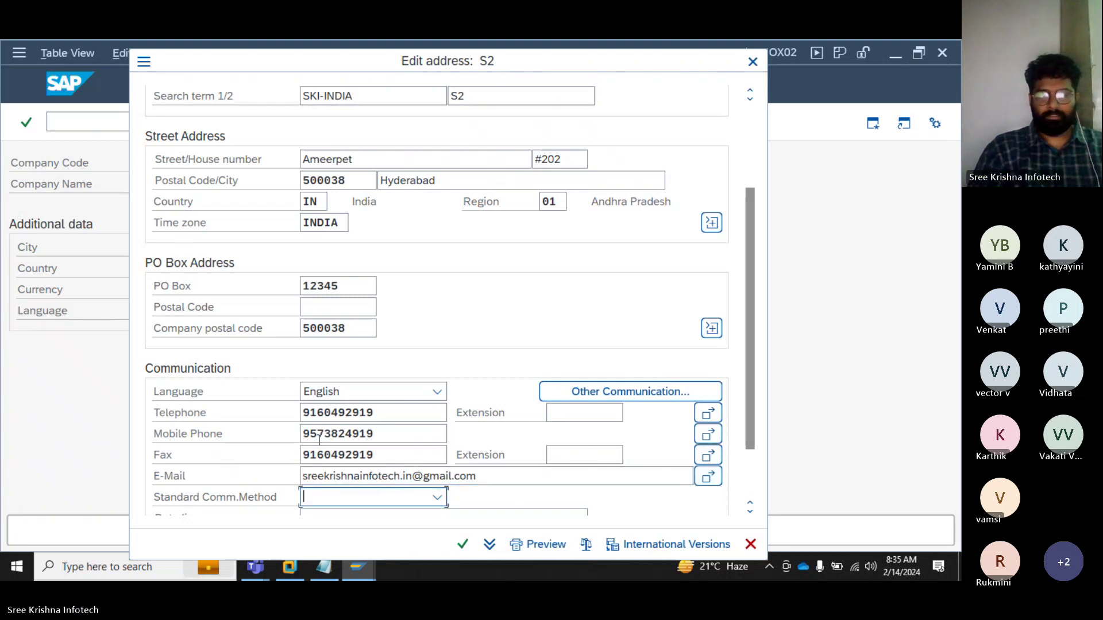
pyautogui.press('e')
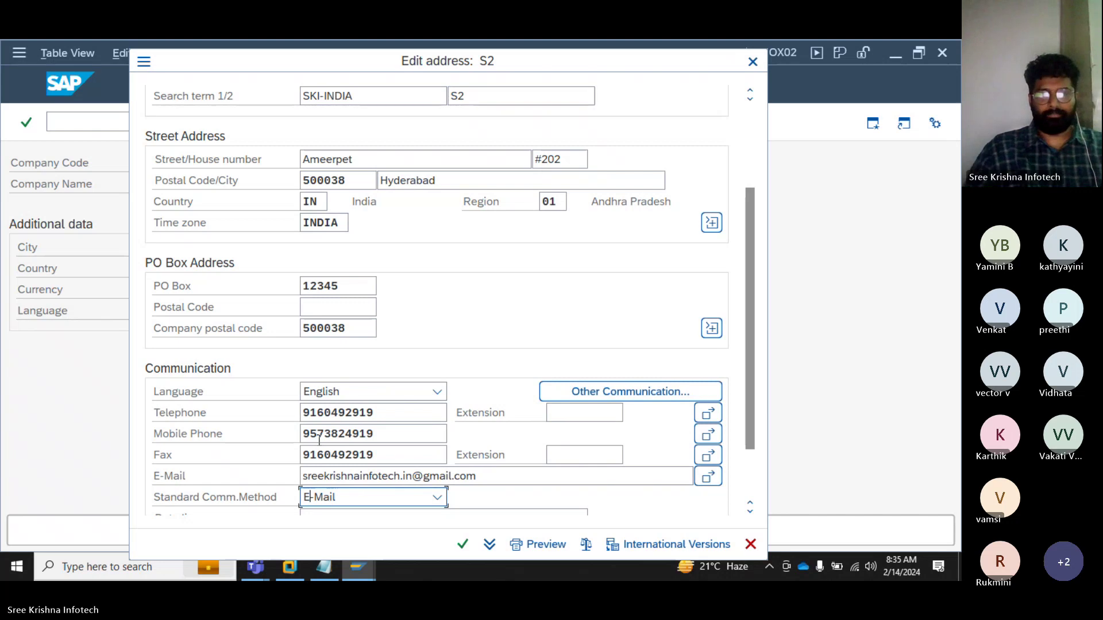
pyautogui.moveTo(749, 381); pyautogui.dragTo(751, 445)
pyautogui.click(305, 499)
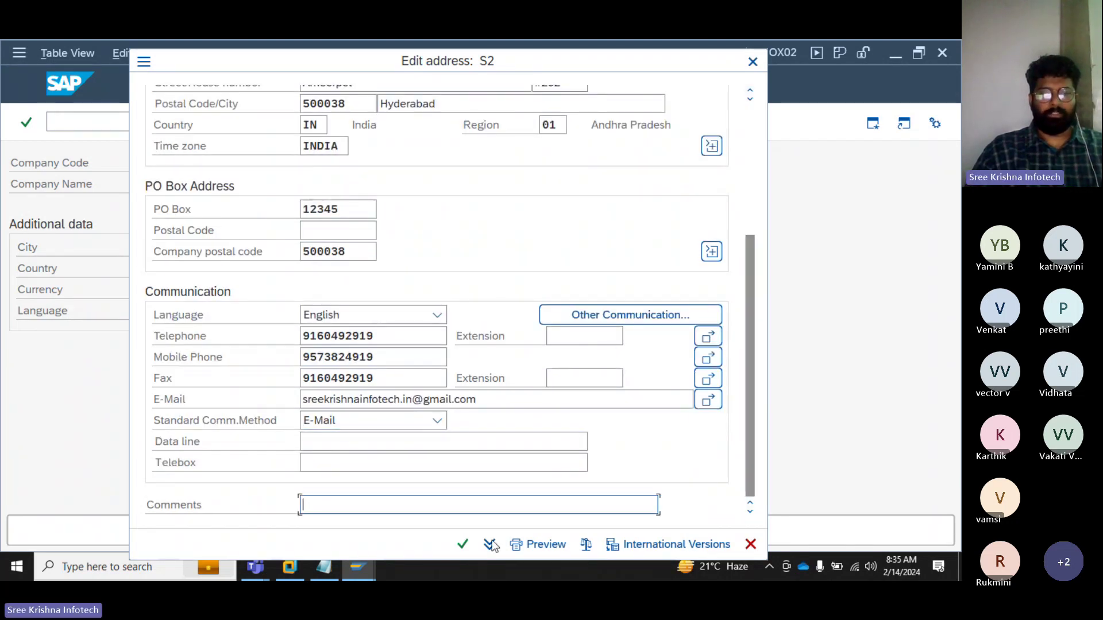
pyautogui.write('Se')
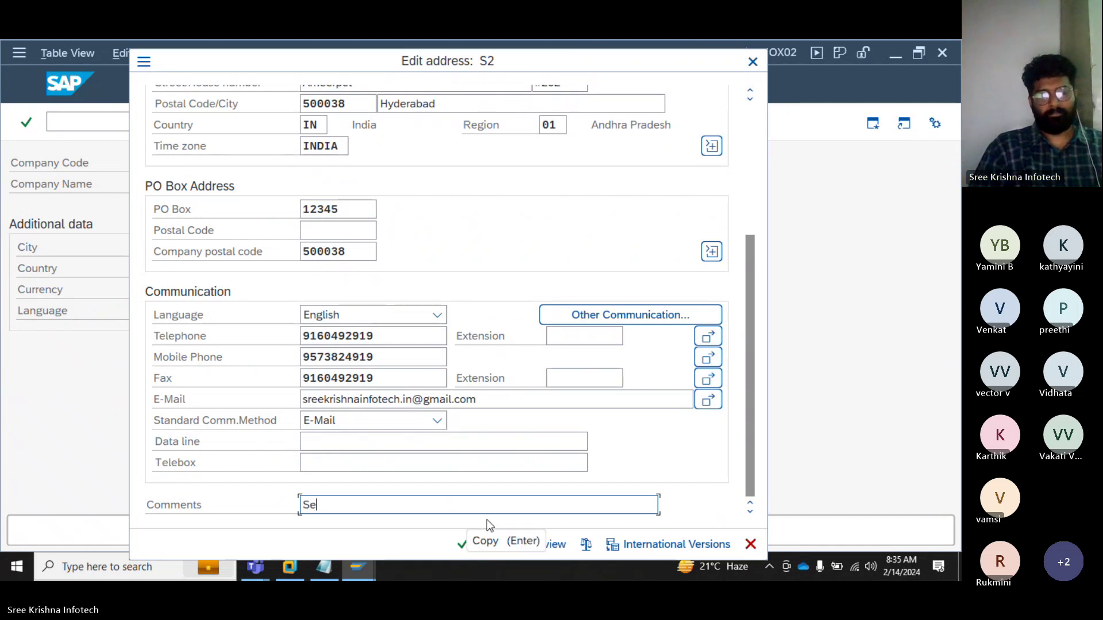
pyautogui.write('rvice &')
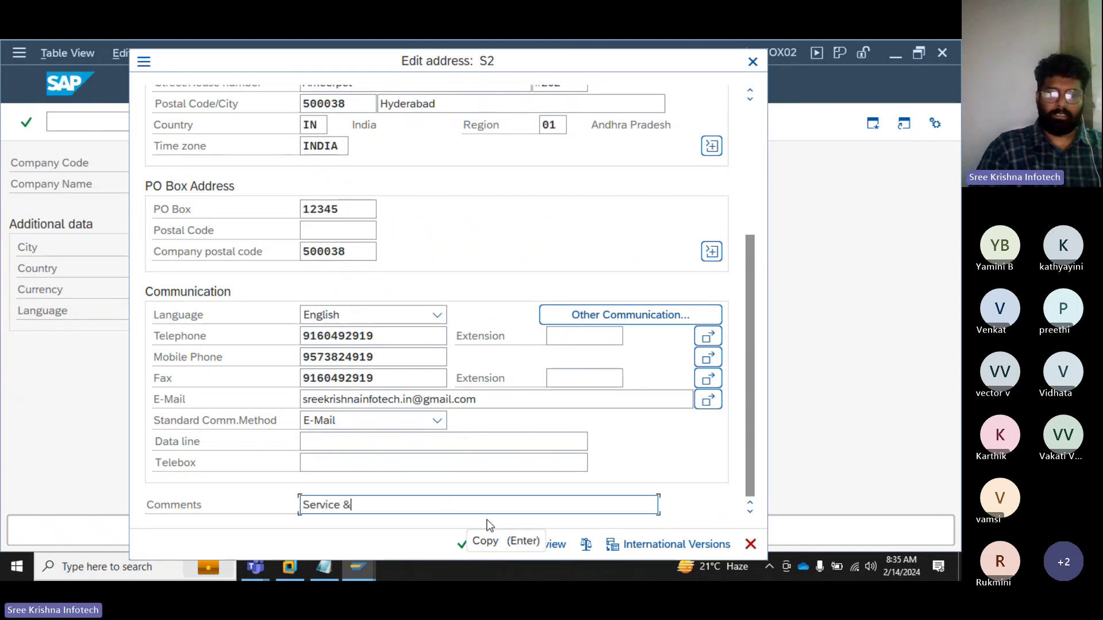
pyautogui.write(' Suppport')
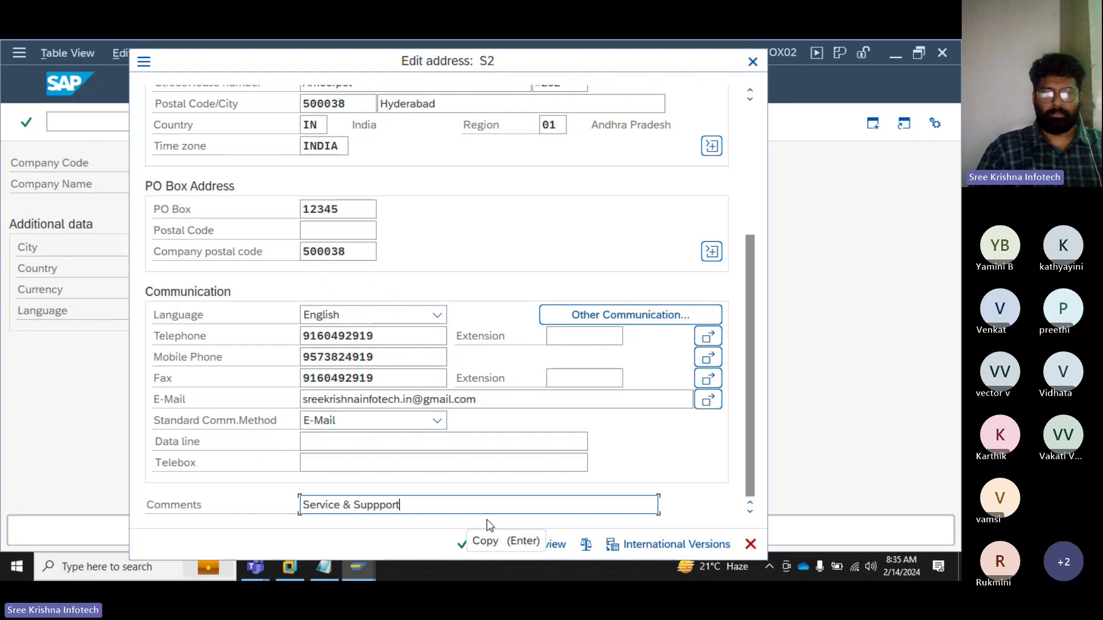
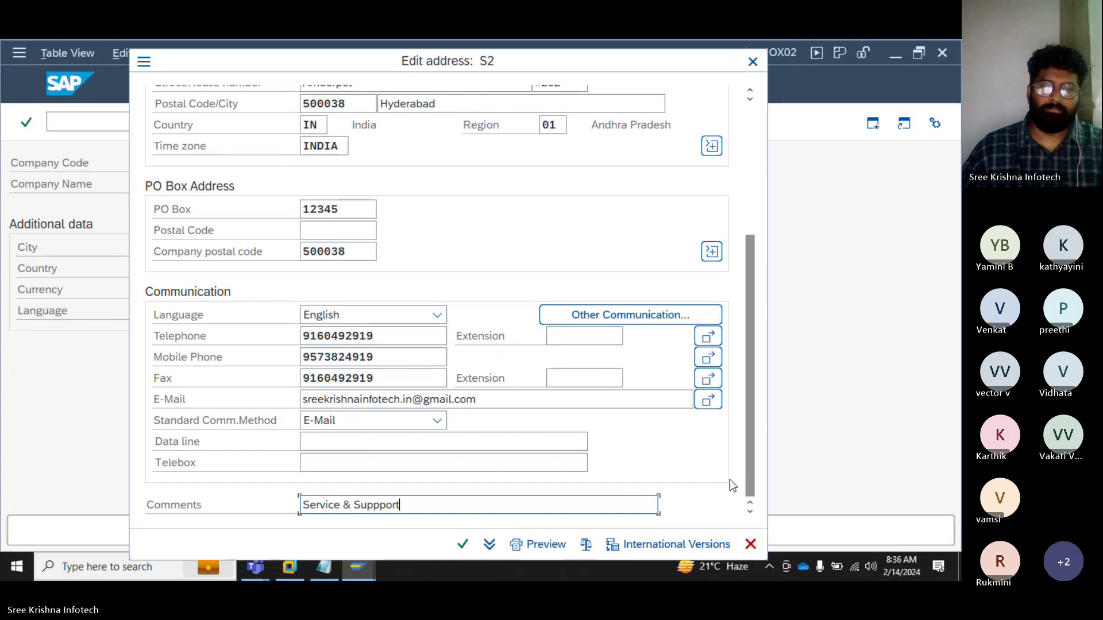
# Step: Preview the S2 address print with the Sending Country parameter set to IN
pyautogui.click(540, 546)
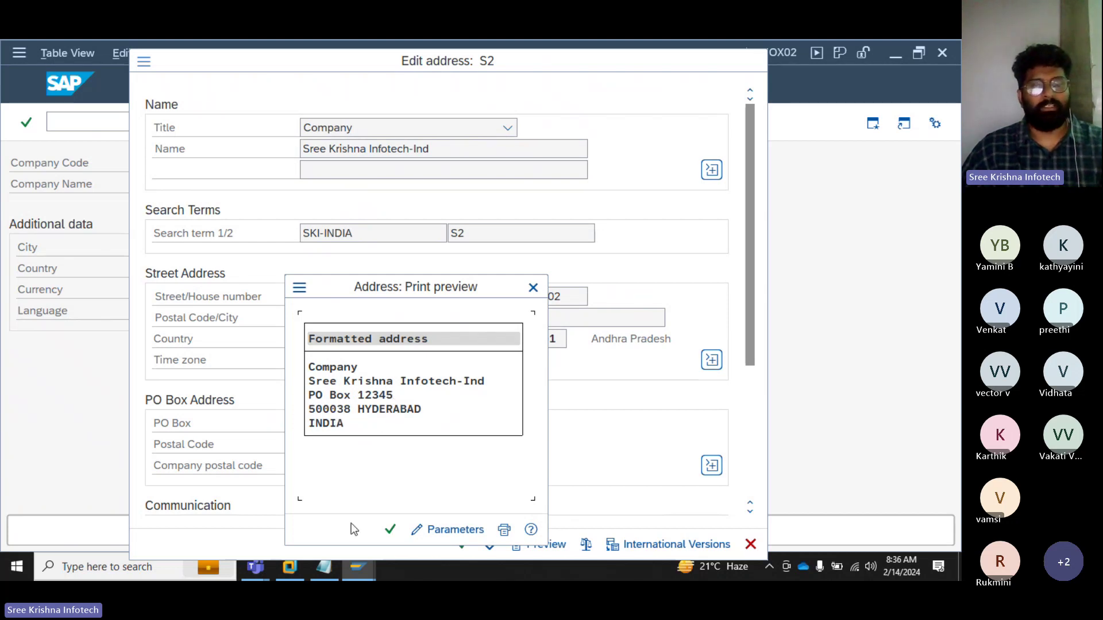
pyautogui.click(431, 533)
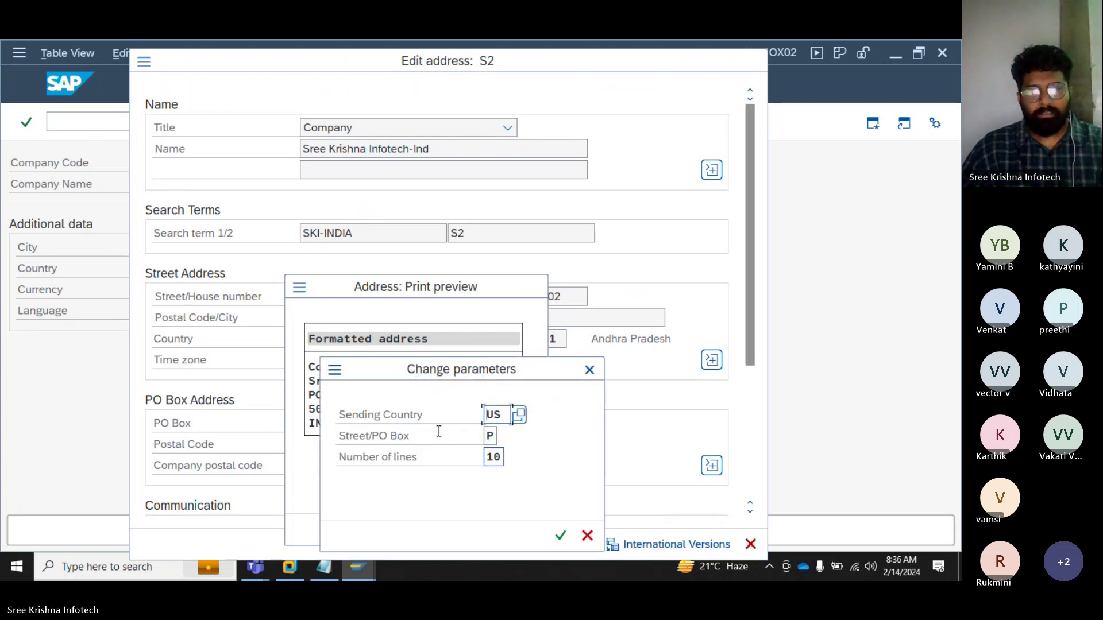
pyautogui.moveTo(402, 371); pyautogui.dragTo(600, 296)
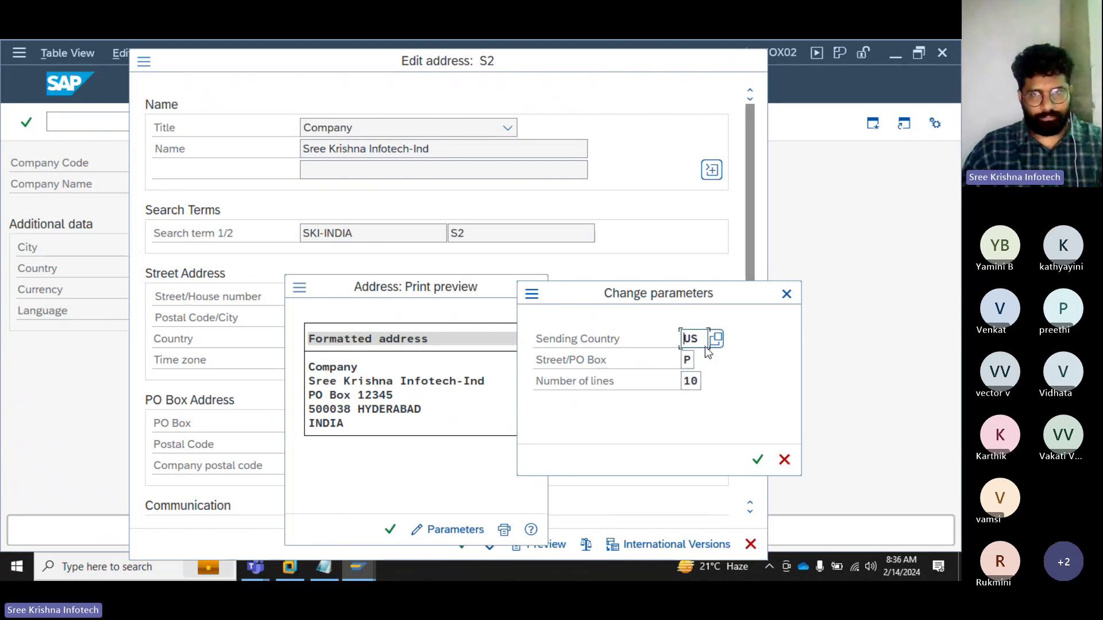
pyautogui.doubleClick(693, 339)
pyautogui.moveTo(715, 568)
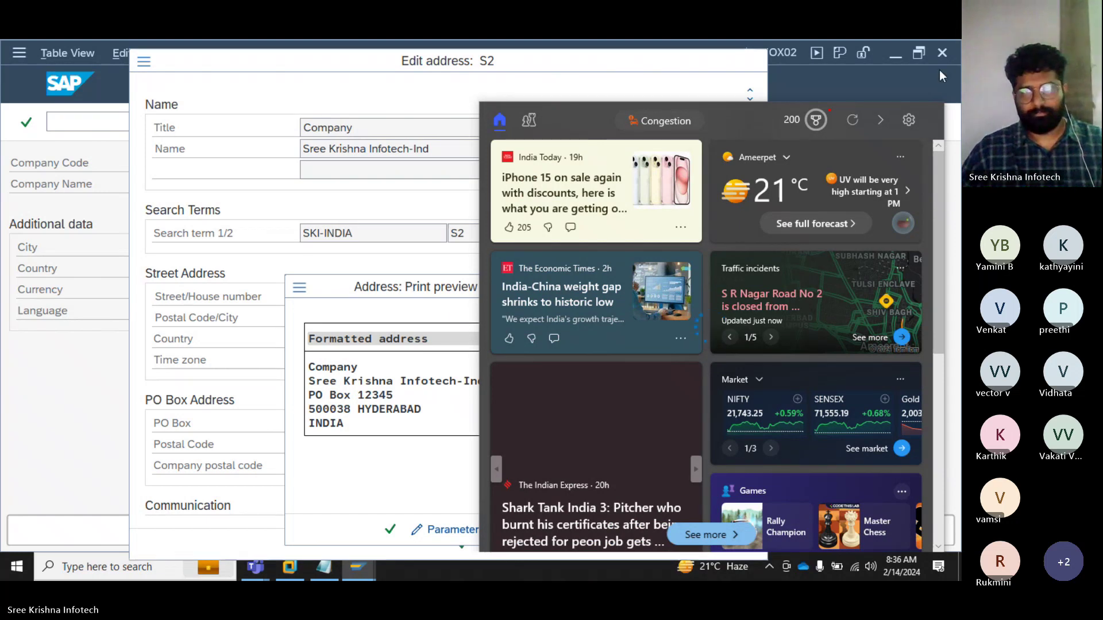
pyautogui.click(777, 78)
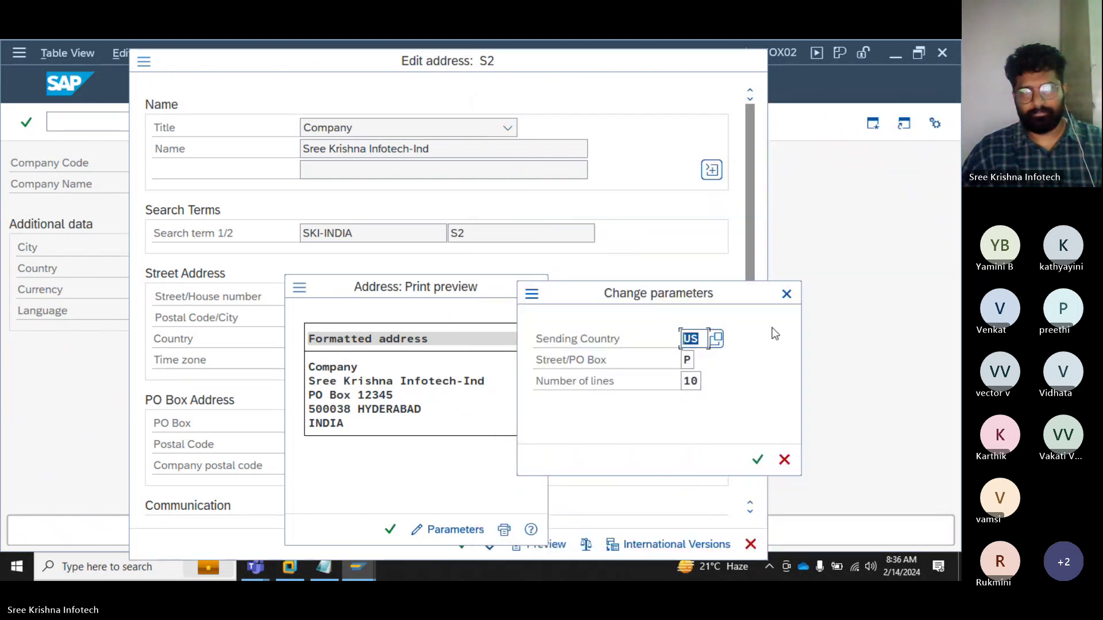
pyautogui.write('IN')
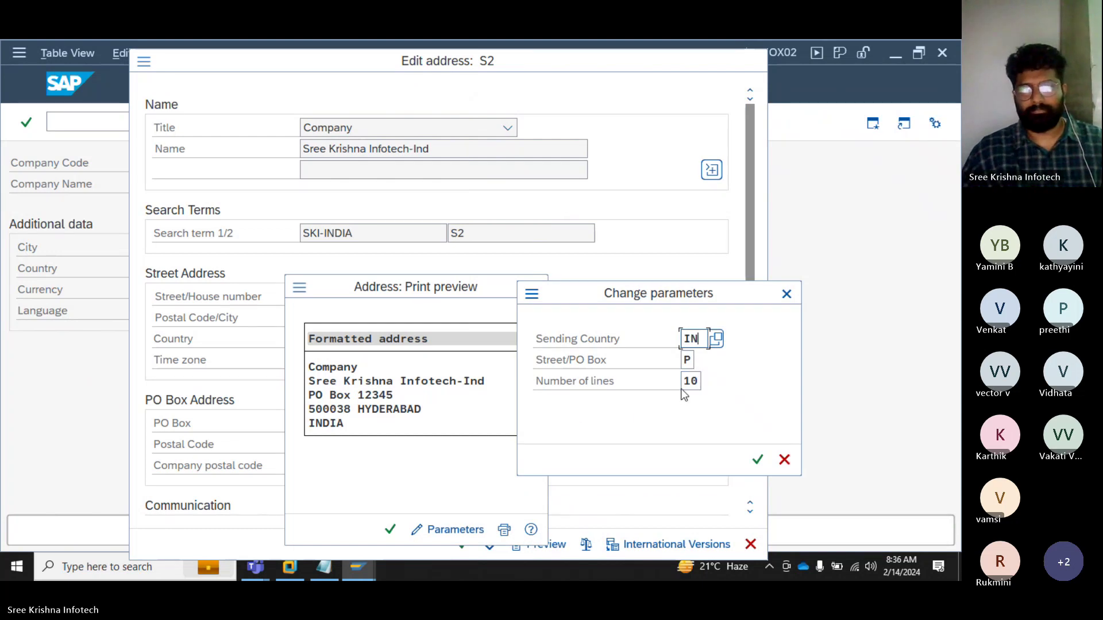
pyautogui.doubleClick(689, 382)
pyautogui.click(757, 460)
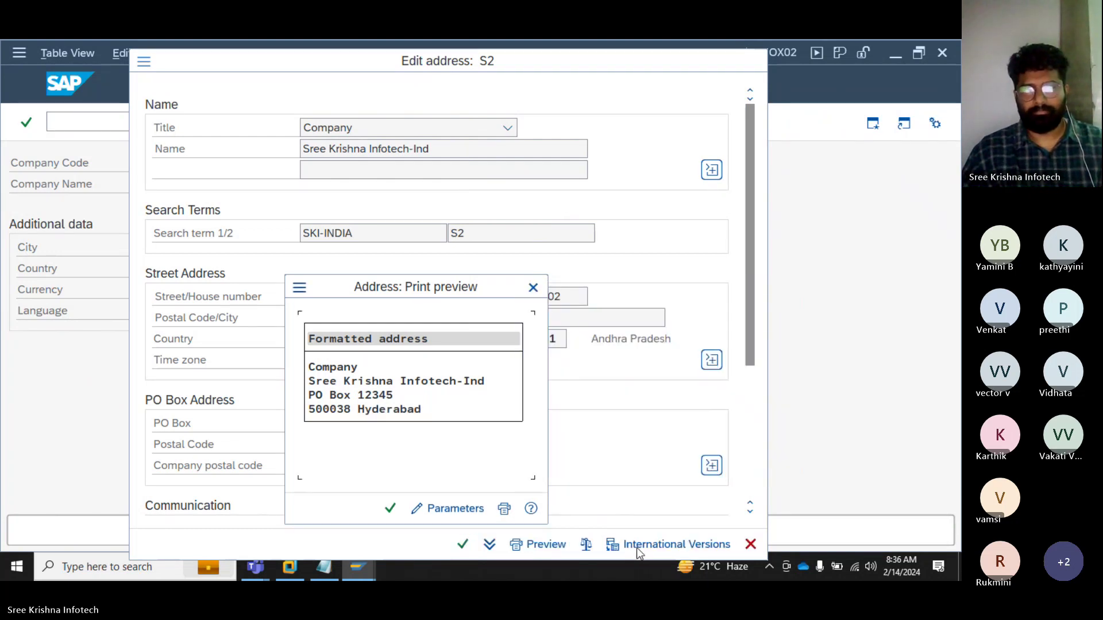
# Step: Change the preview's Sending Country to US, close the preview, and confirm the address
pyautogui.click(433, 509)
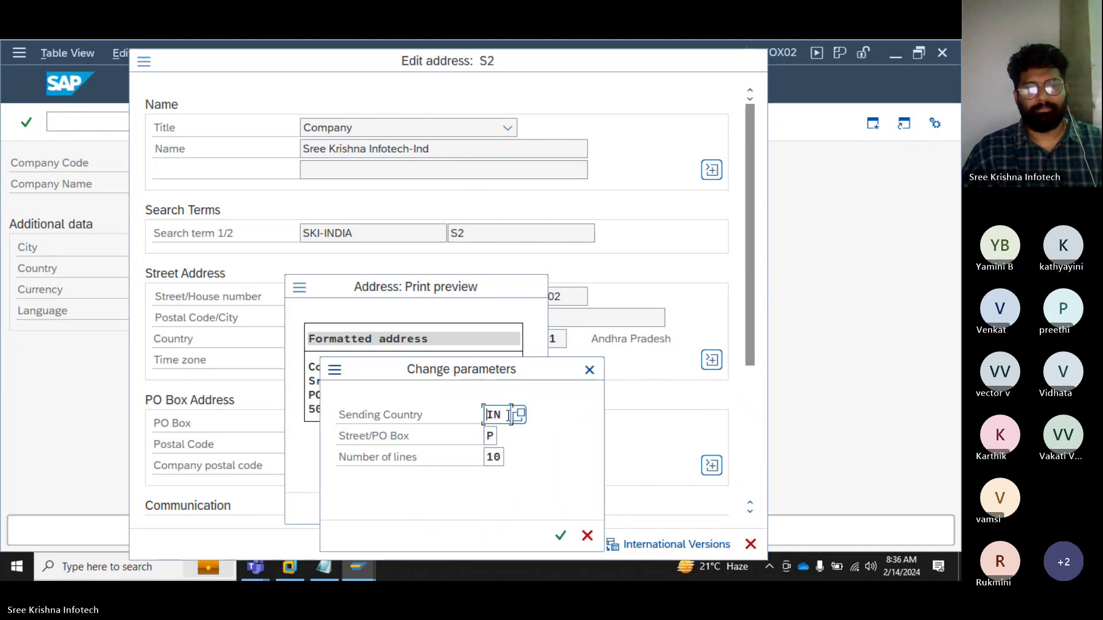
pyautogui.moveTo(509, 417); pyautogui.dragTo(487, 418)
pyautogui.write('US')
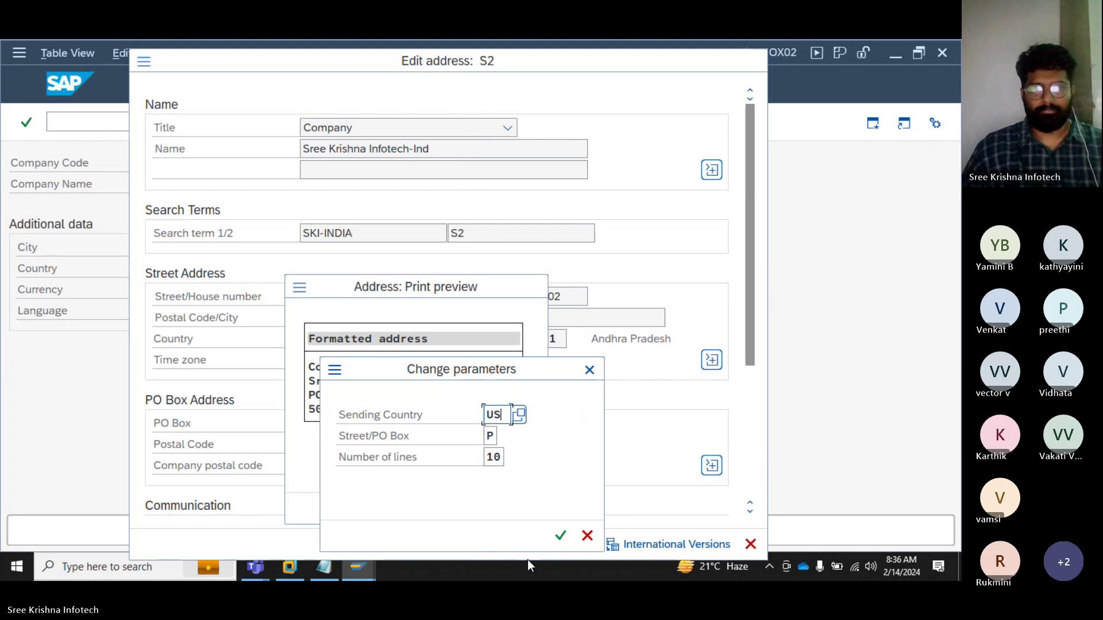
pyautogui.press('Return')
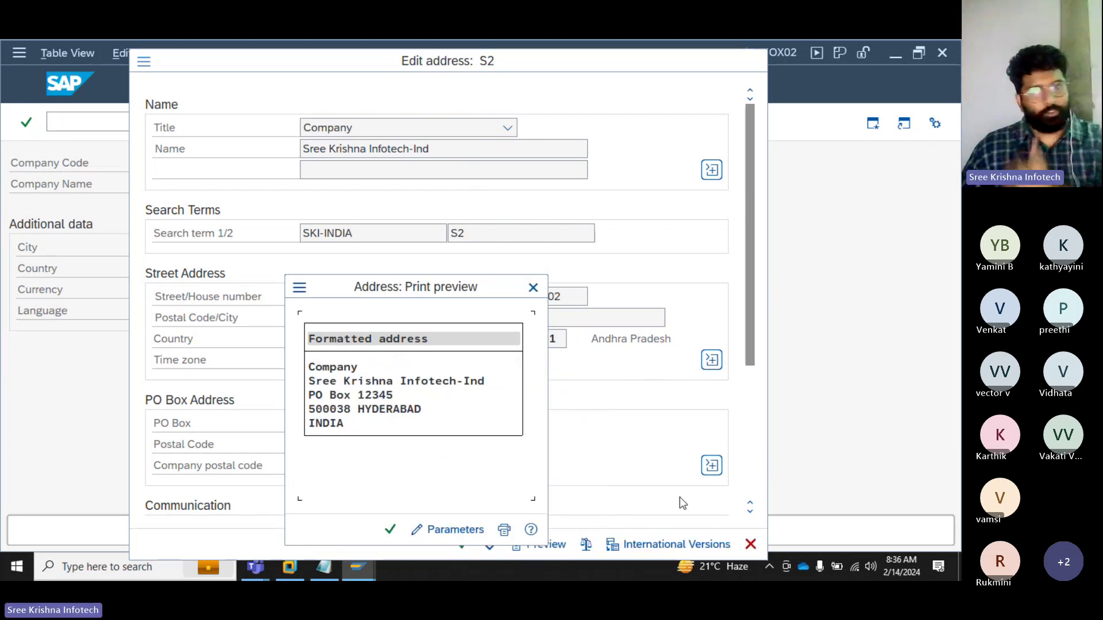
pyautogui.click(389, 529)
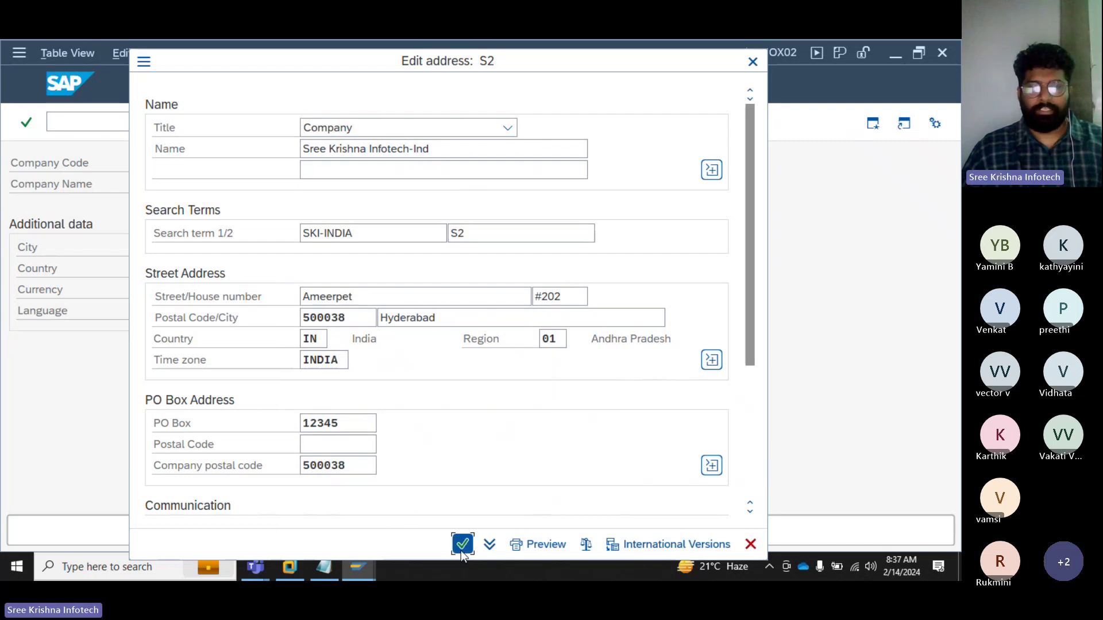
pyautogui.click(463, 544)
# Step: Pick own request Y01K900078 instead of Y01K900074, save the entry, and return to Notepad
pyautogui.moveTo(331, 209); pyautogui.dragTo(454, 150)
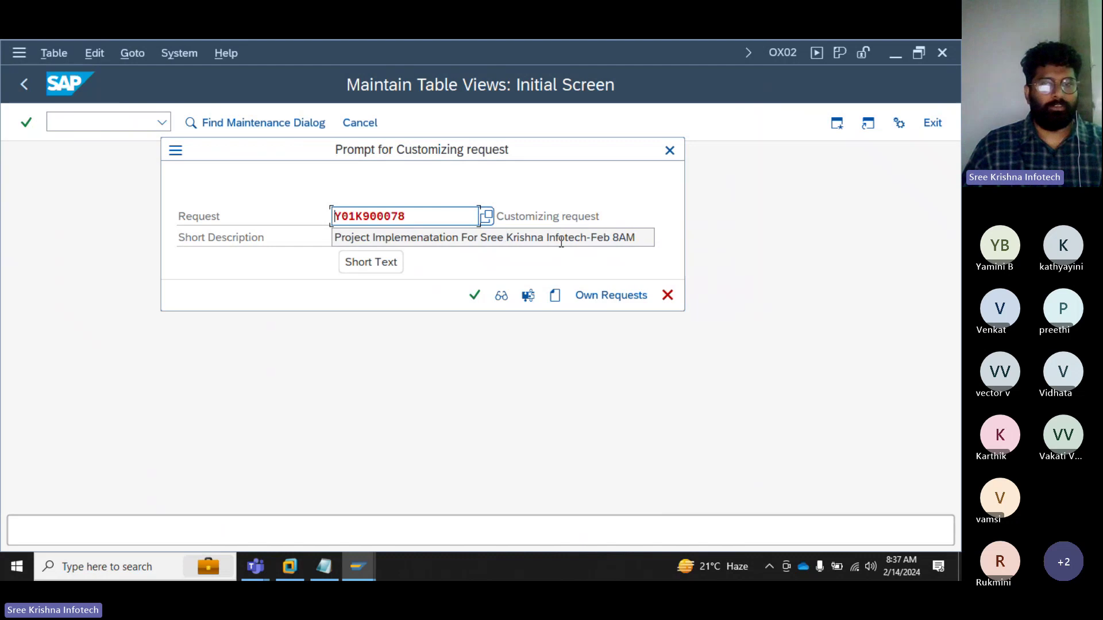
pyautogui.click(593, 297)
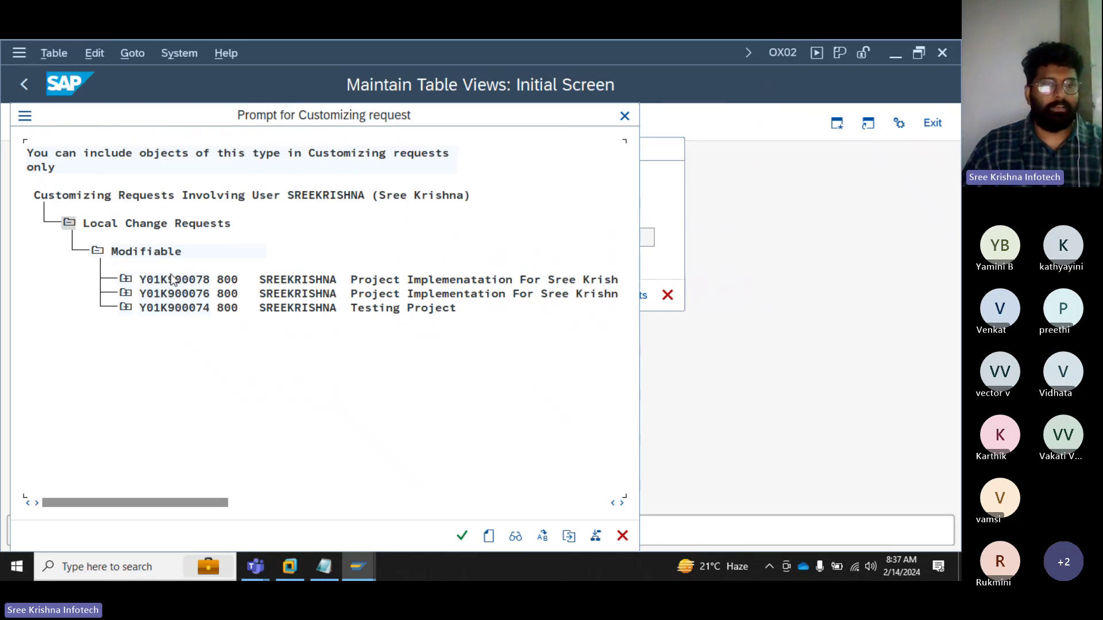
pyautogui.doubleClick(190, 309)
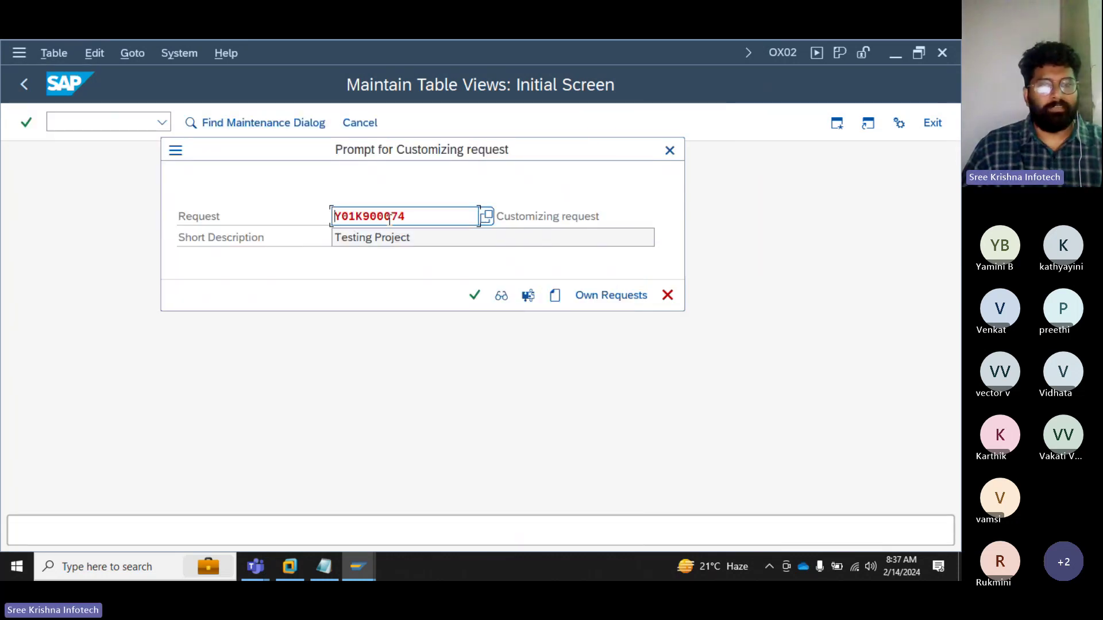
pyautogui.click(596, 301)
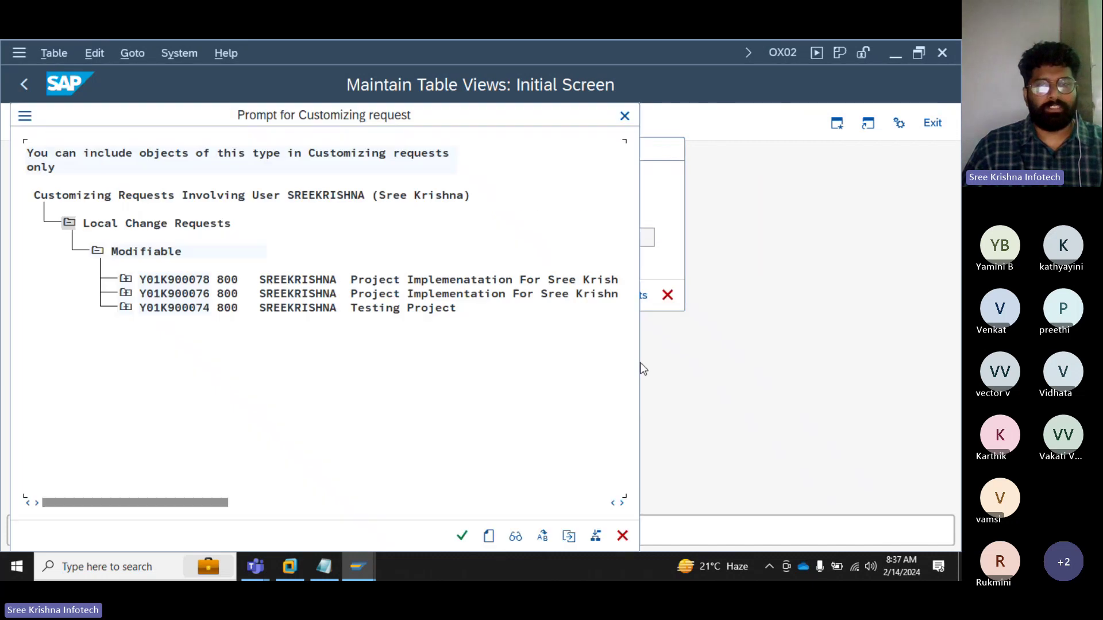
pyautogui.doubleClick(208, 280)
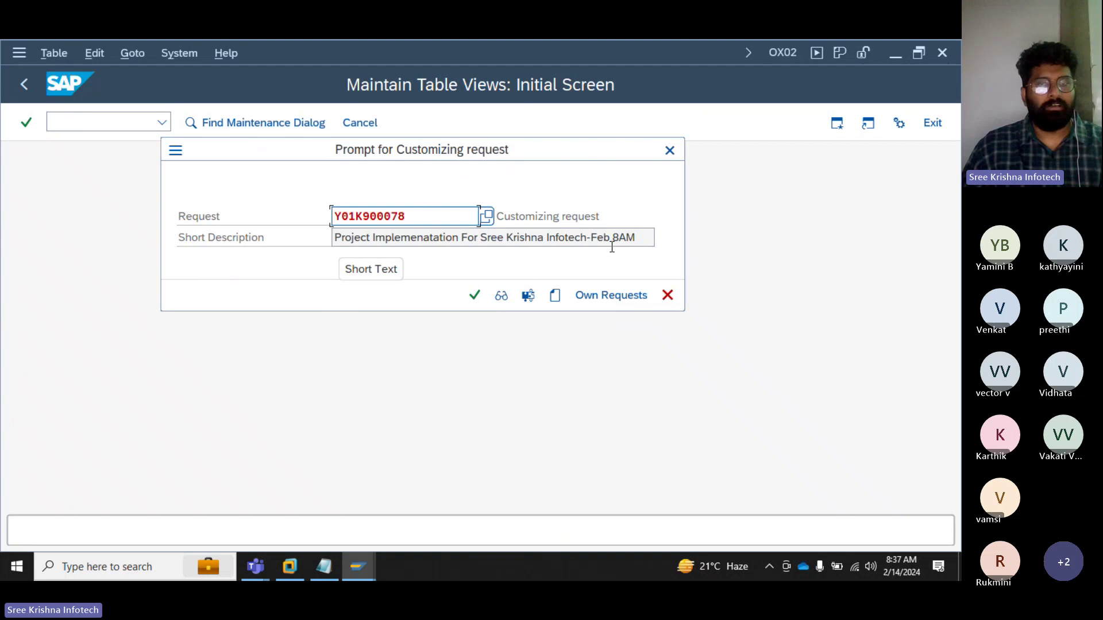
pyautogui.moveTo(636, 242); pyautogui.dragTo(336, 238)
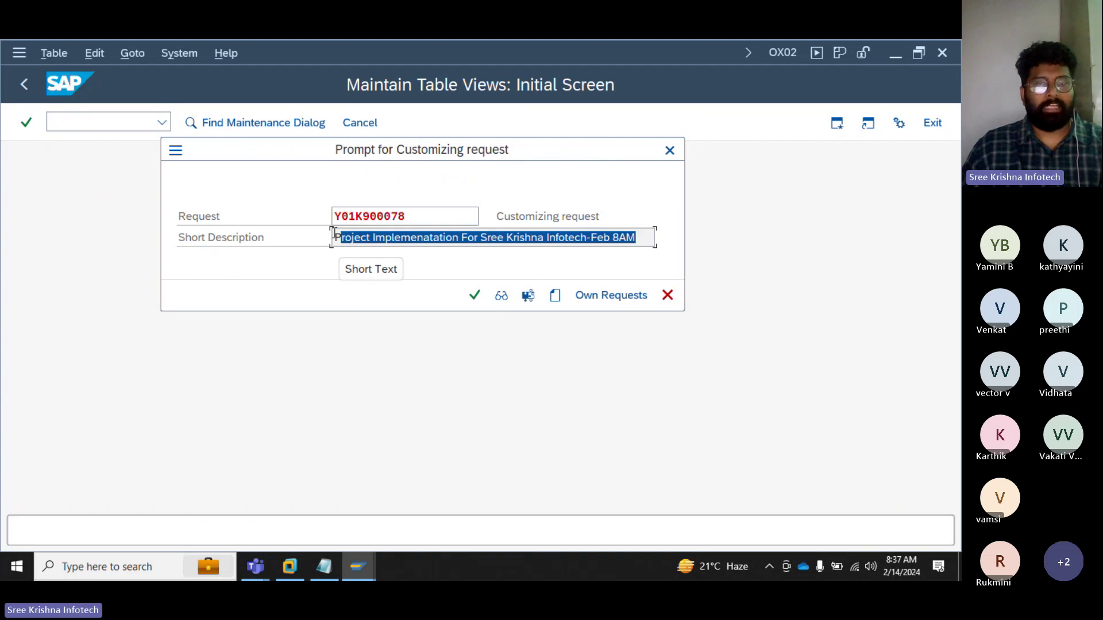
pyautogui.click(476, 298)
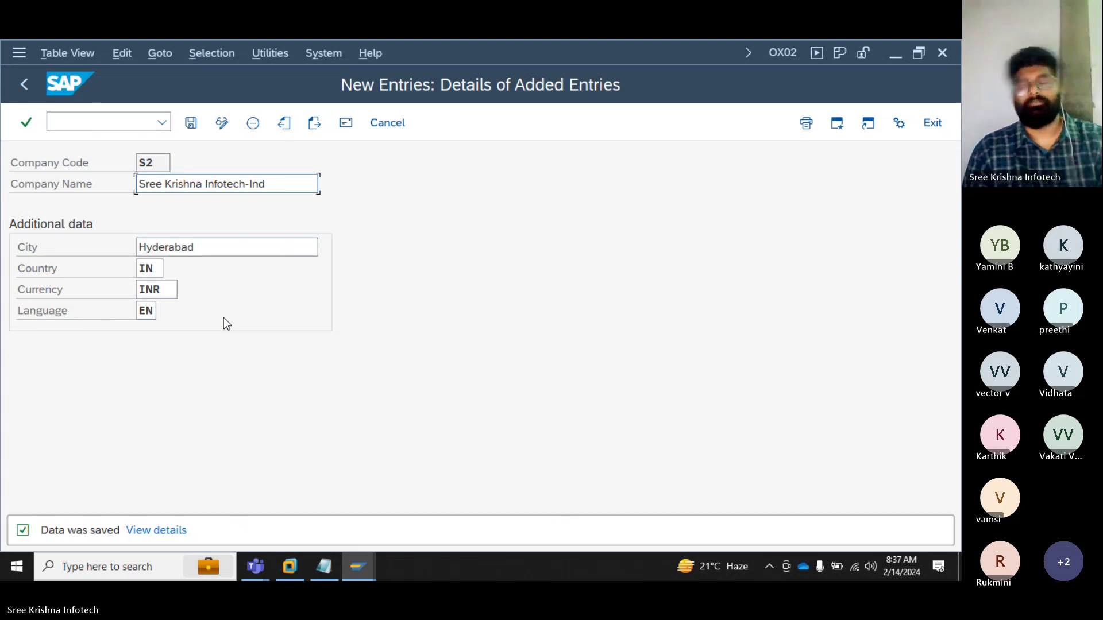
pyautogui.click(326, 567)
# Step: Add a '*** Step Number-III' heading below T Code OX02
pyautogui.scroll(-1, 603, 335)
pyautogui.click(53, 421)
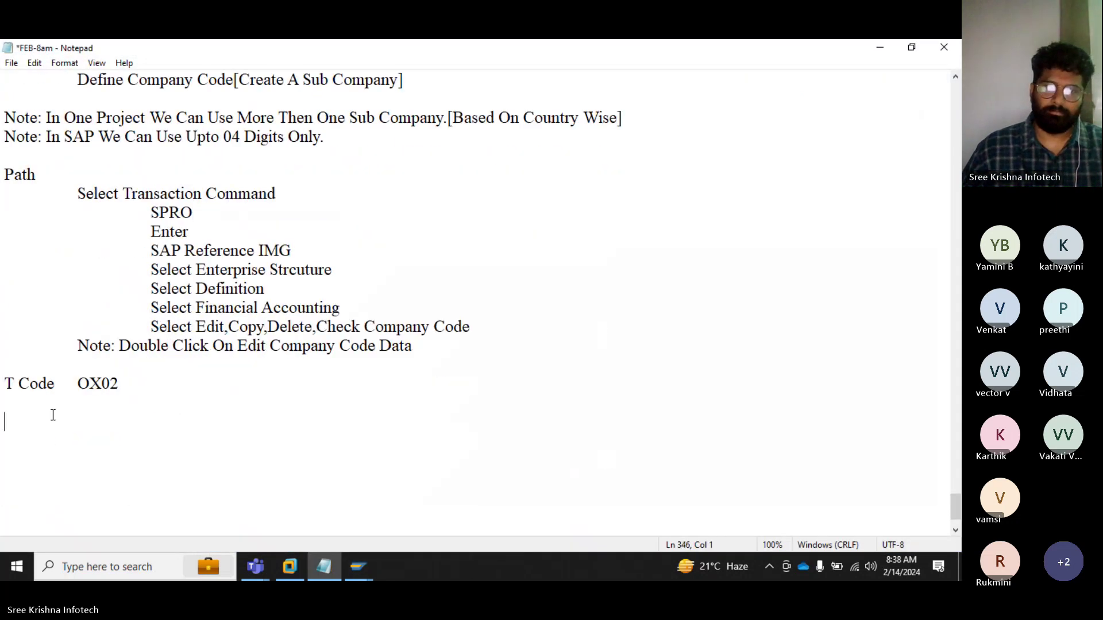
pyautogui.press('Return')
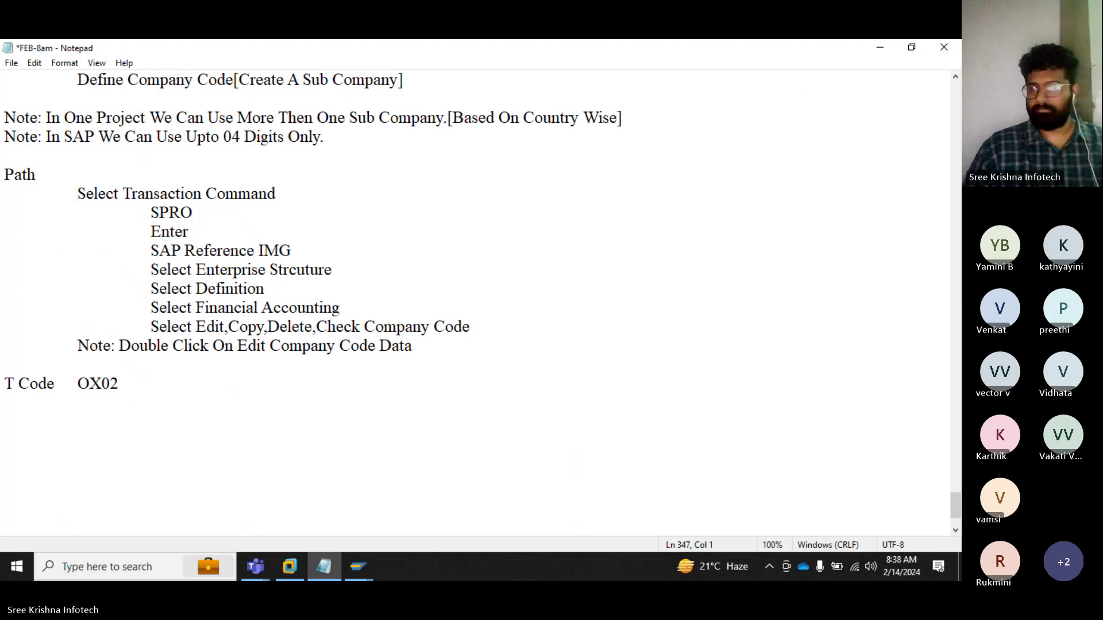
pyautogui.write('*** Step')
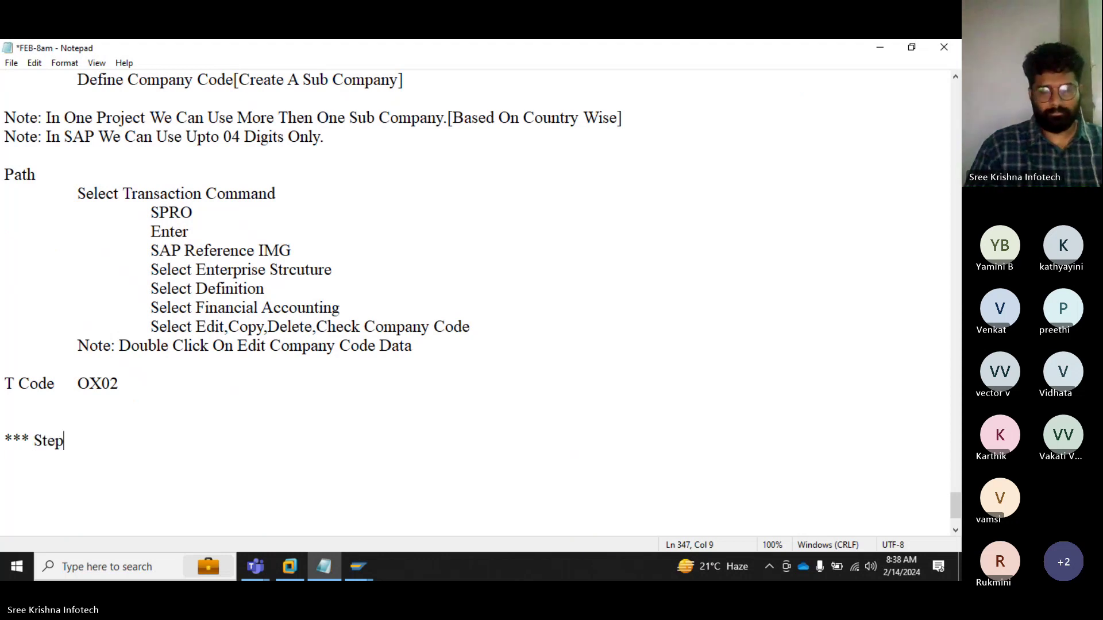
pyautogui.write(' Number-')
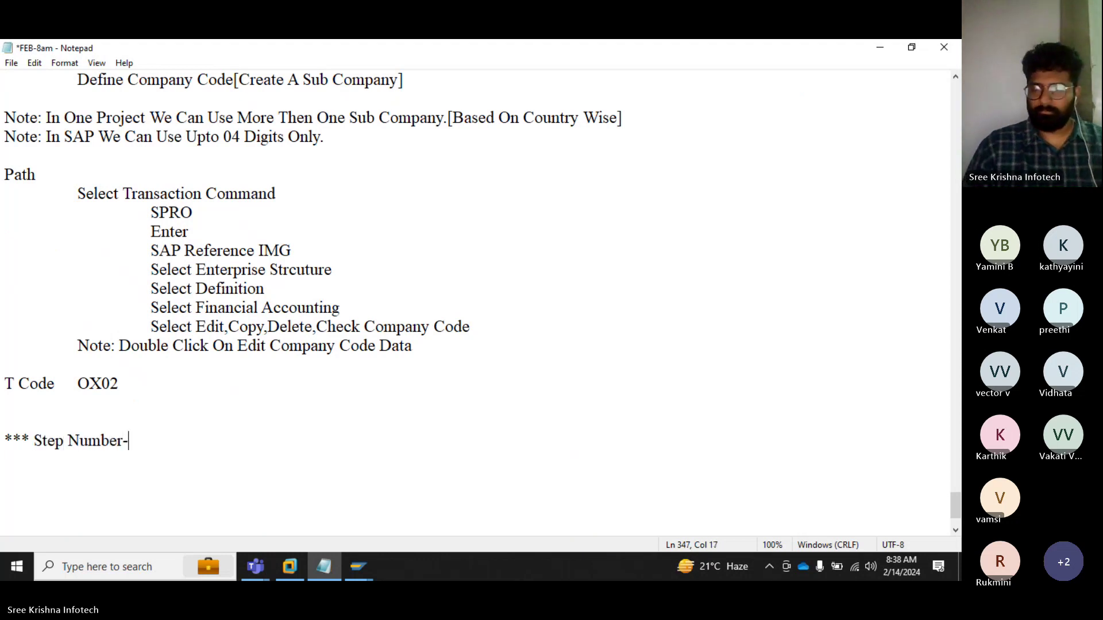
pyautogui.write('III')
pyautogui.press('Return')
# Step: Describe it as 'Assign Company Code To Company[Create A Connection Between Head Company To Sub Company]'
pyautogui.press('Tab')
pyautogui.write('A')
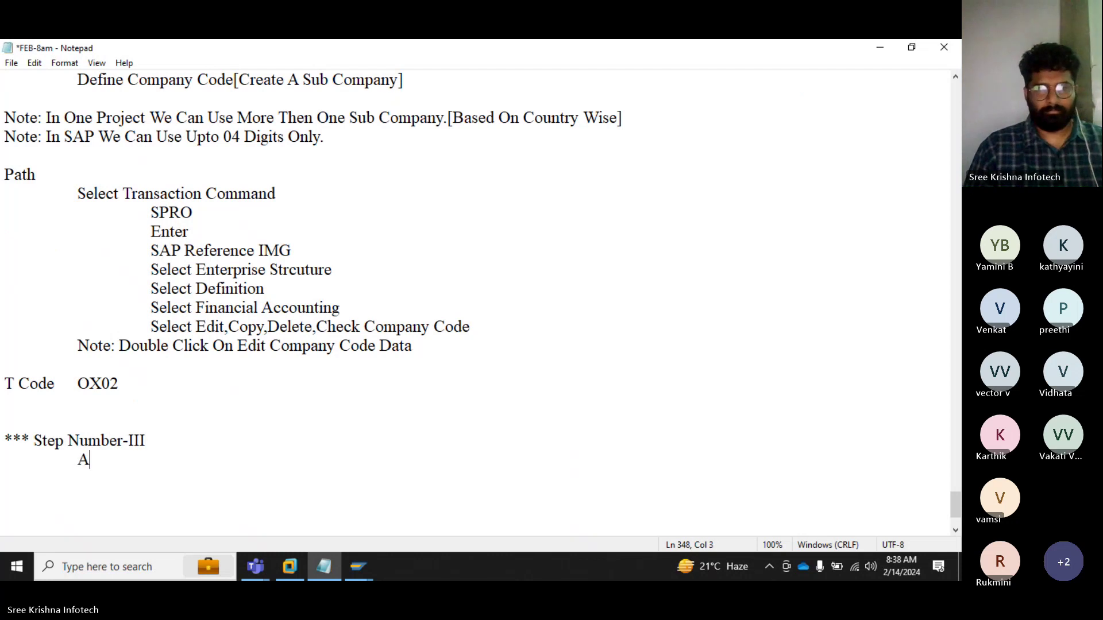
pyautogui.write('ssign')
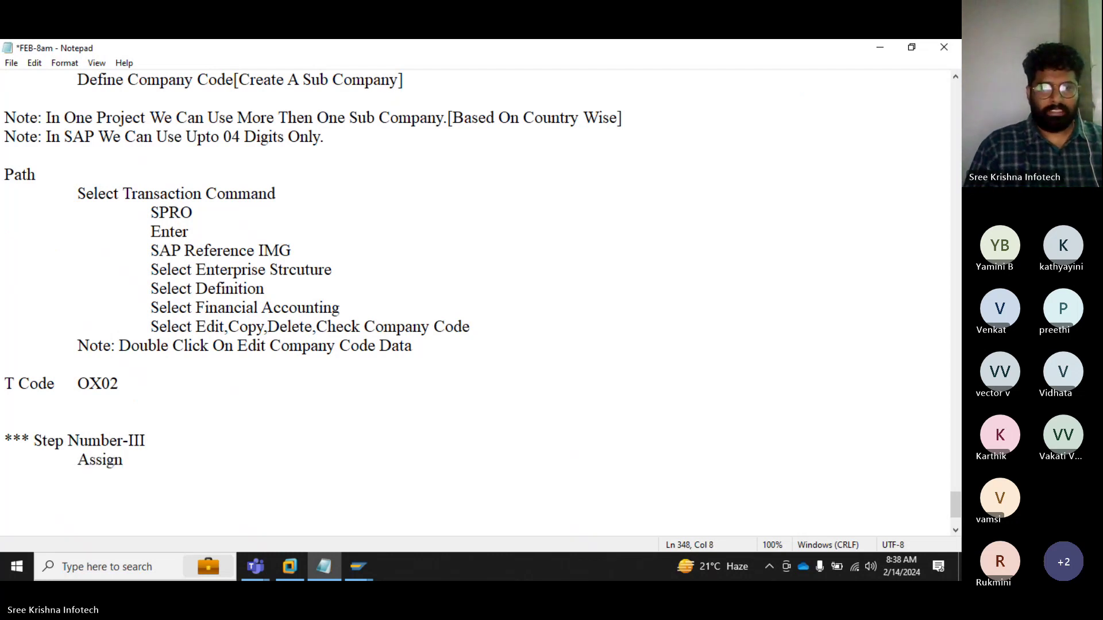
pyautogui.write(' Acompany')
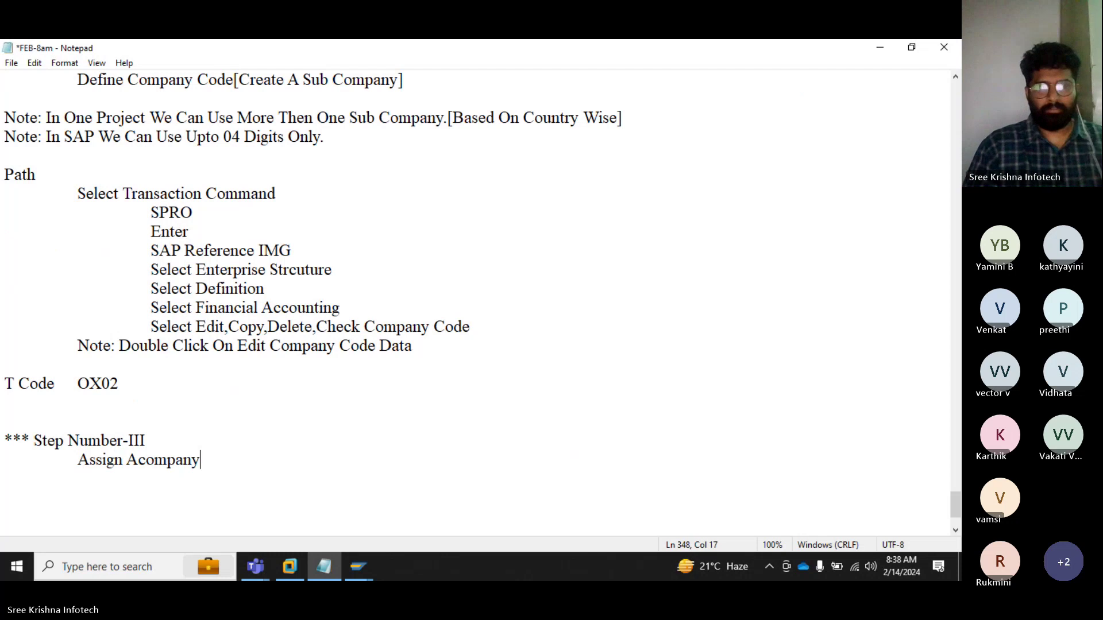
pyautogui.write(' Code')
pyautogui.press('Left')
pyautogui.press('Left')
pyautogui.press('Left')
pyautogui.press('Left')
pyautogui.press('Left')
pyautogui.press('Left')
pyautogui.press('Left')
pyautogui.press('Left')
pyautogui.press('Left')
pyautogui.press('Left')
pyautogui.press('Left')
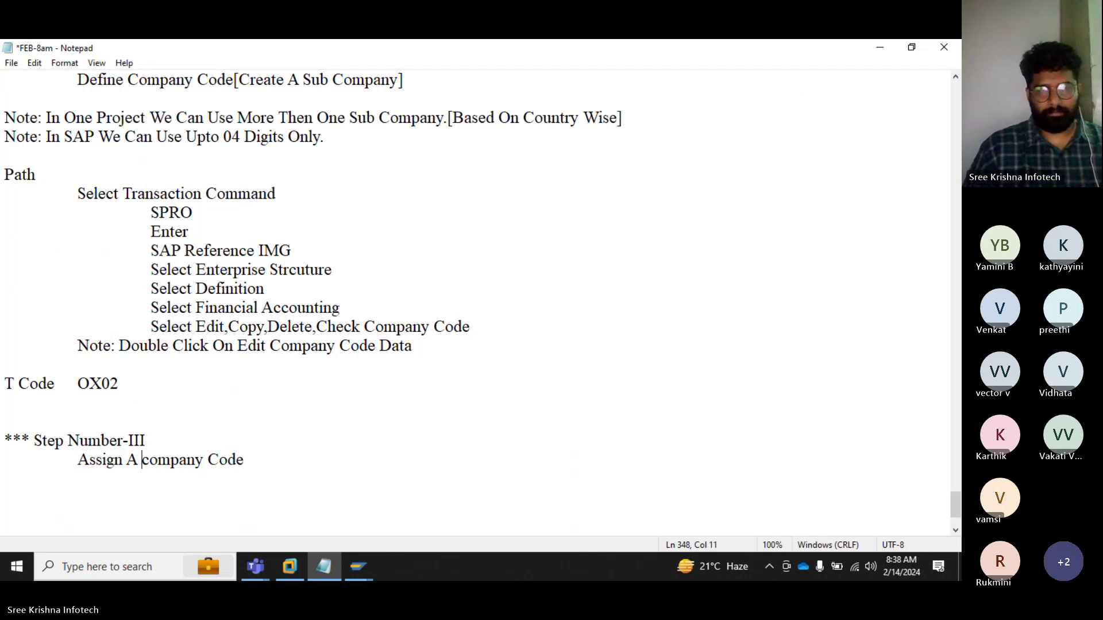
pyautogui.hotkey('shift', 'Right')
pyautogui.write('C')
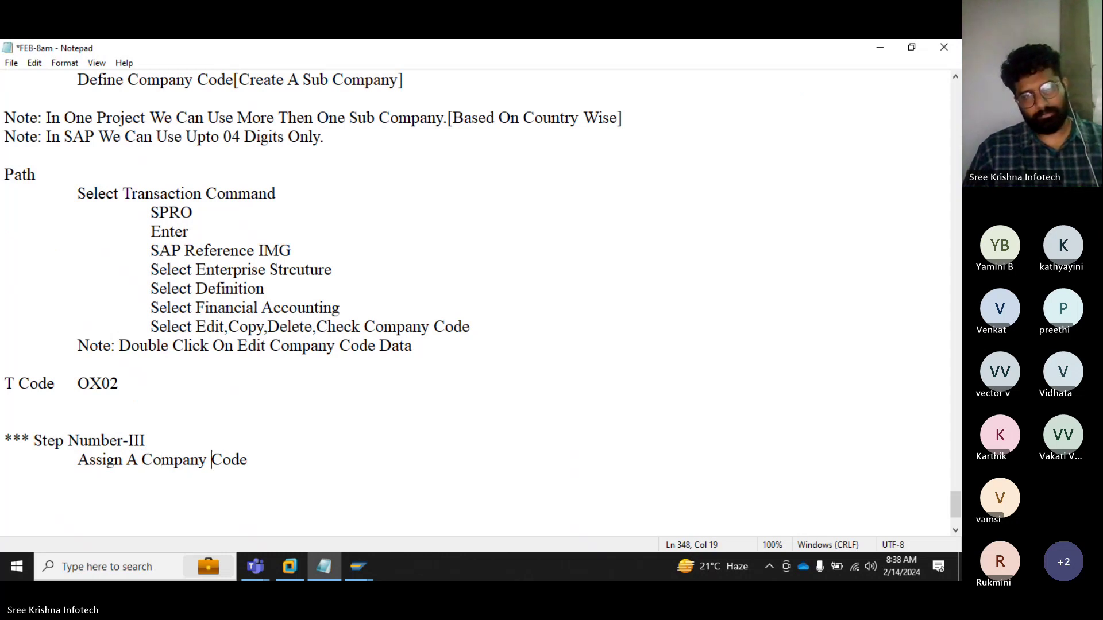
pyautogui.press('Right')
pyautogui.press('Right')
pyautogui.press('Right')
pyautogui.write('Tio C')
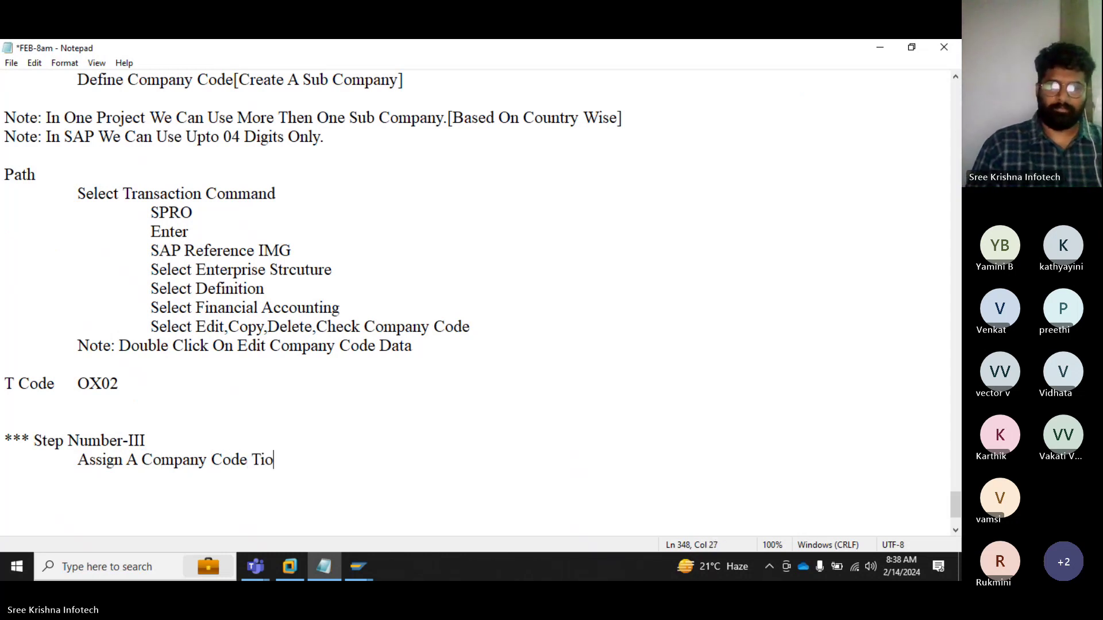
pyautogui.press('BackSpace')
pyautogui.press('BackSpace')
pyautogui.press('BackSpace')
pyautogui.press('BackSpace')
pyautogui.write('o Compan')
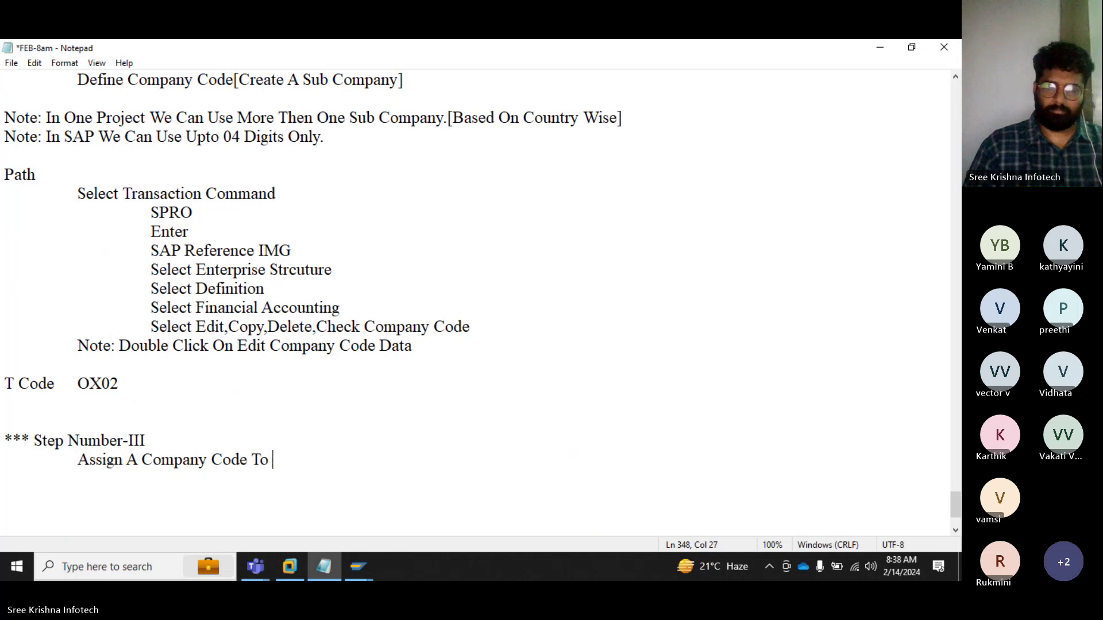
pyautogui.write('y')
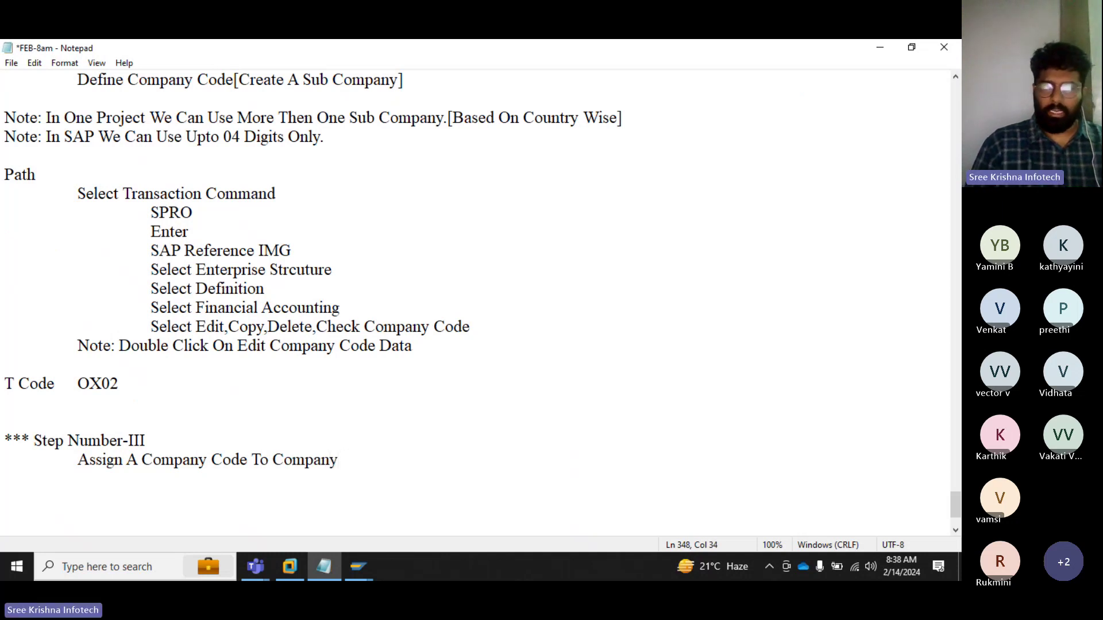
pyautogui.write('[Create A Cop')
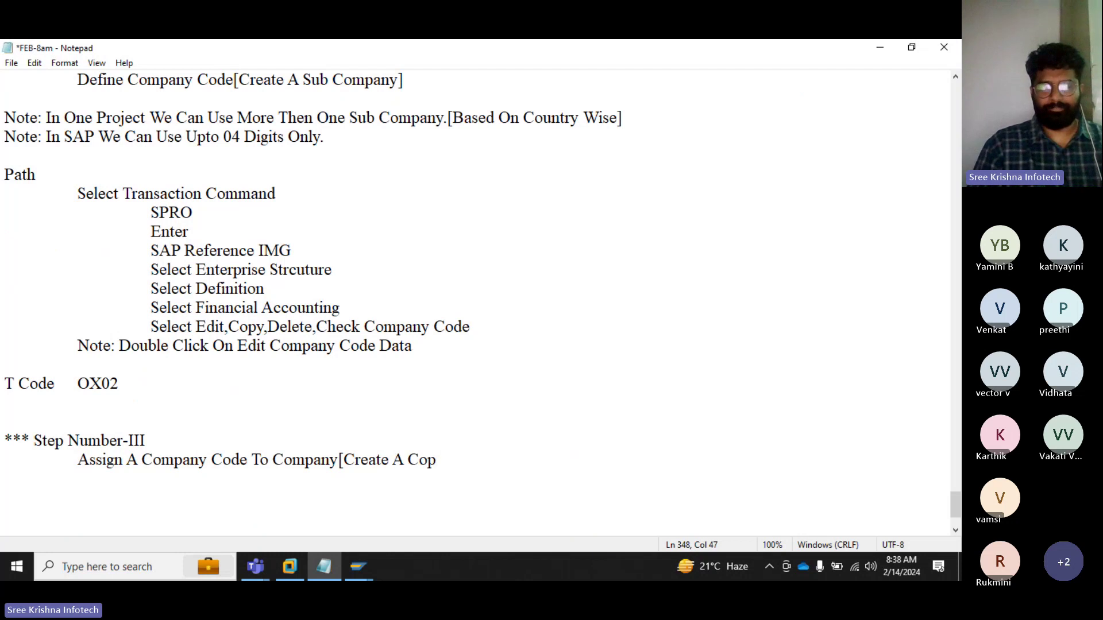
pyautogui.press('BackSpace')
pyautogui.write('n')
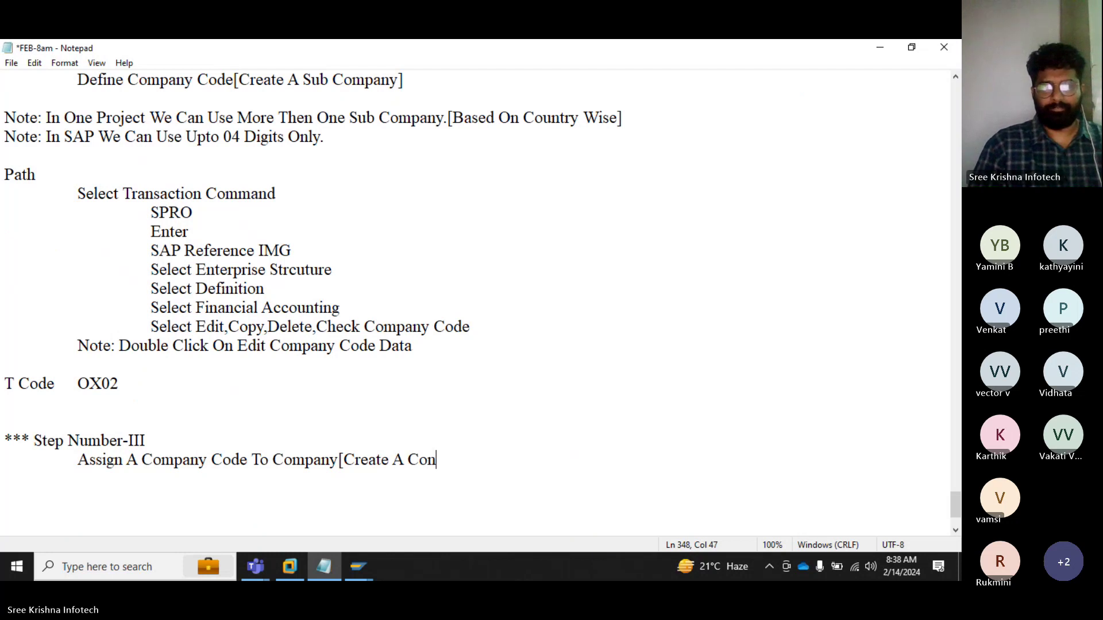
pyautogui.write('nection ')
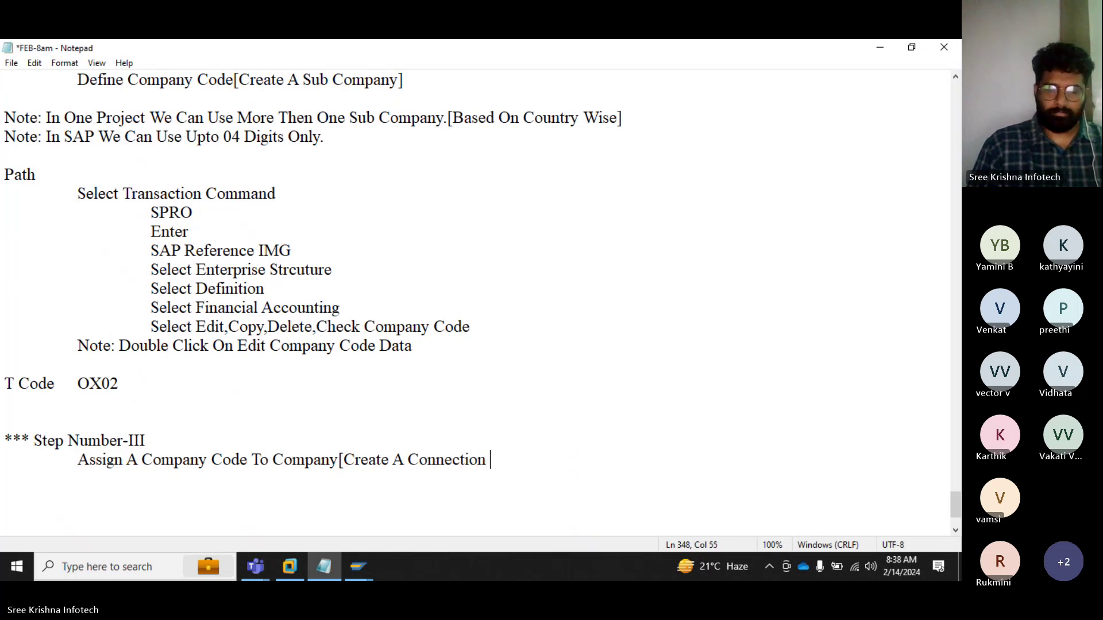
pyautogui.write('Between')
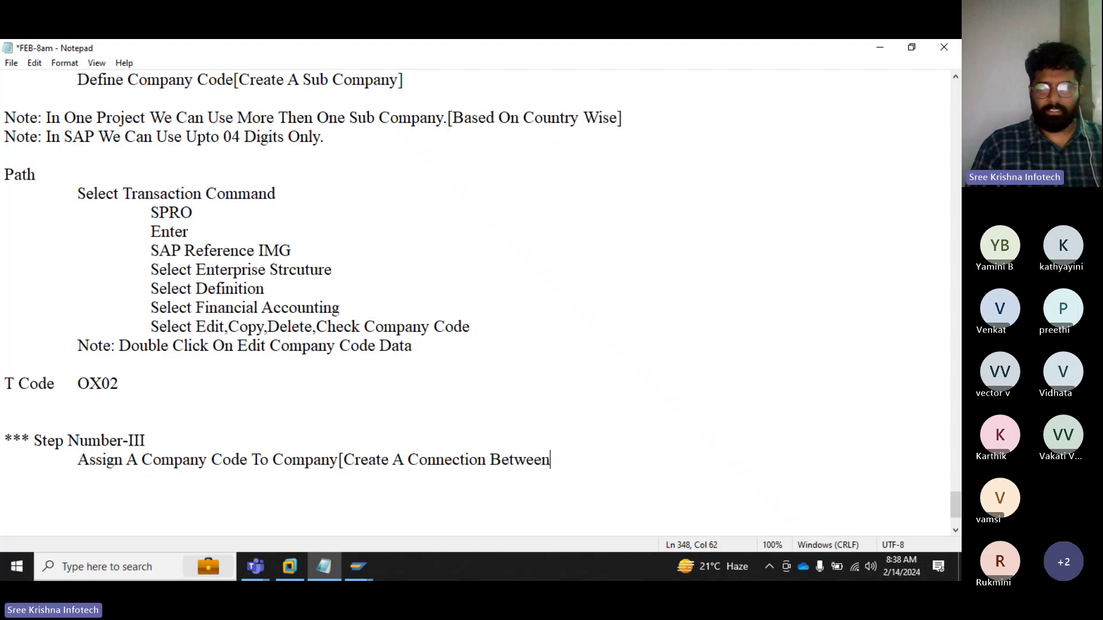
pyautogui.write(' H')
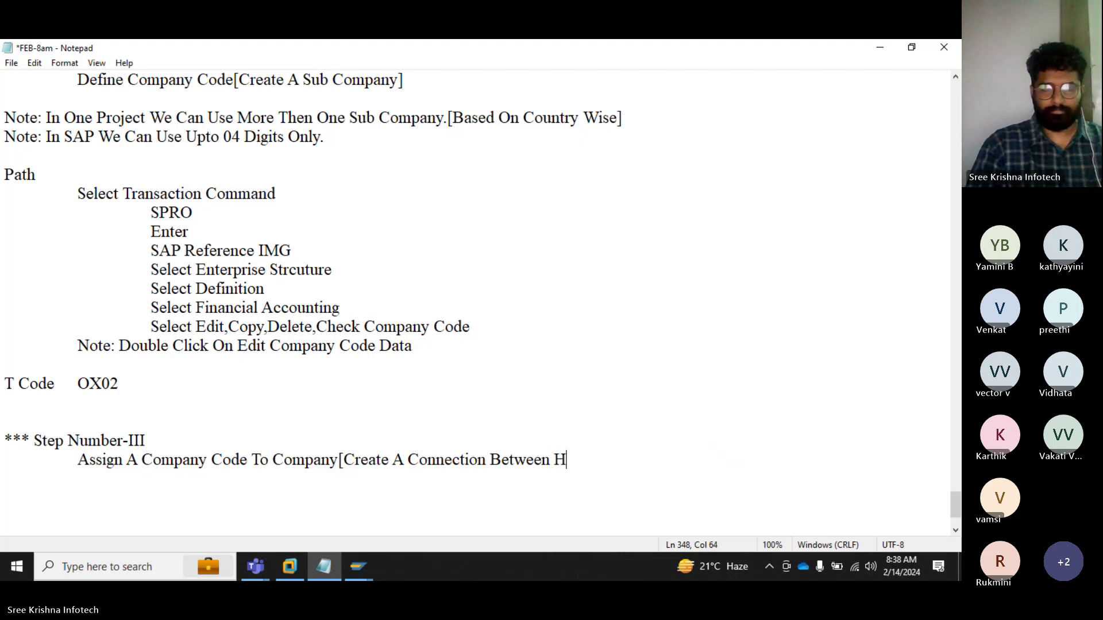
pyautogui.write('ead Company')
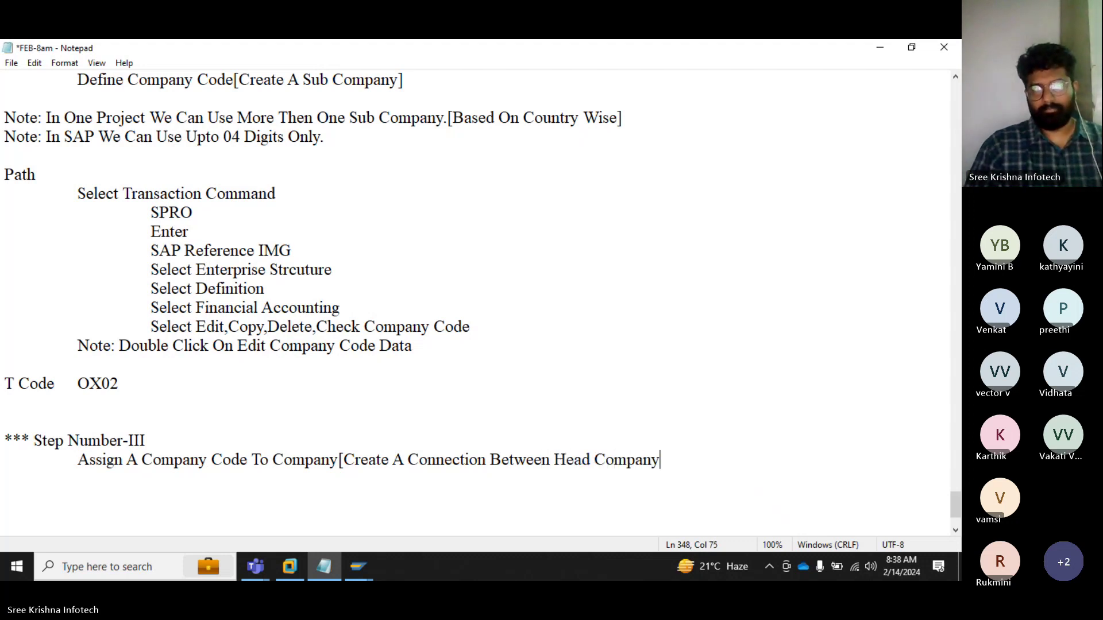
pyautogui.write(' To Sub')
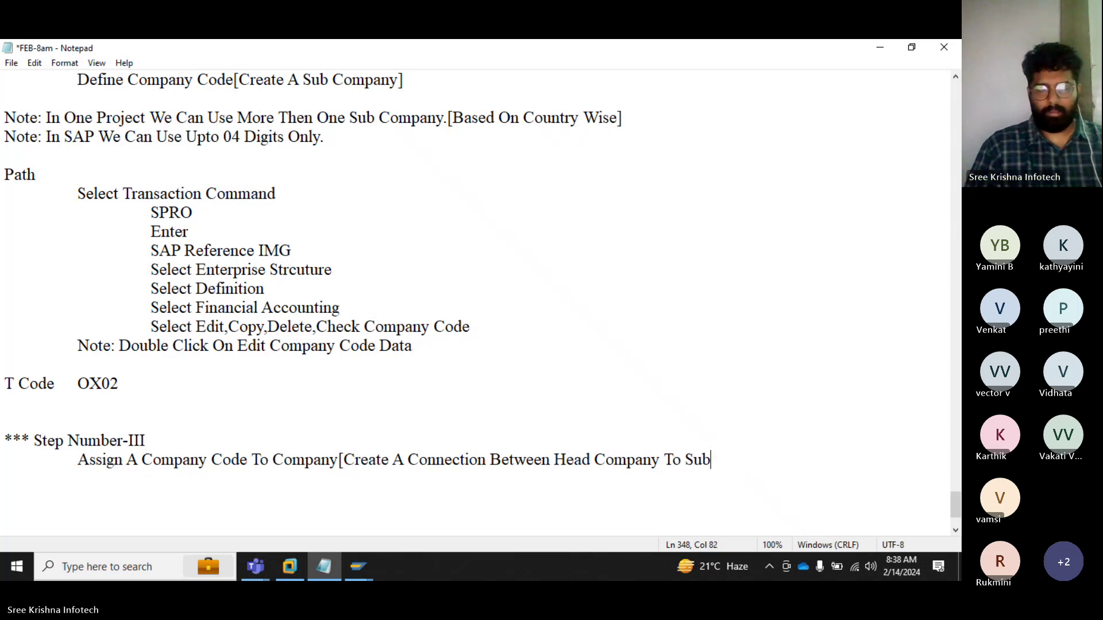
pyautogui.write(' Company]')
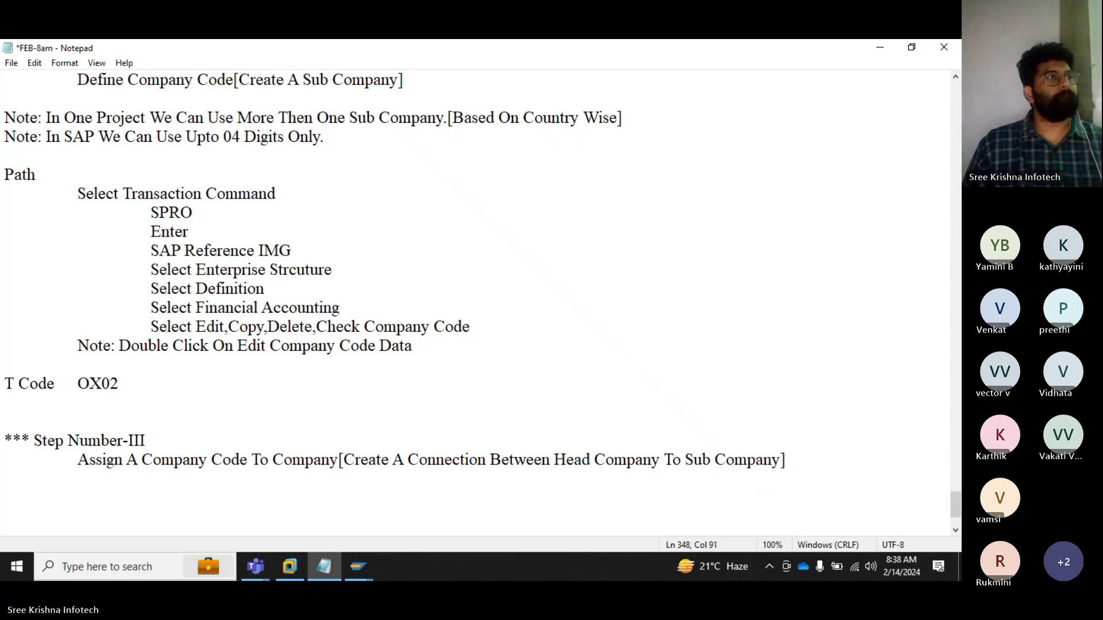
pyautogui.press('Return')
# Step: List 'Head Company = SKI' and 'Sub Company = S2' on two lines
pyautogui.press('Tab')
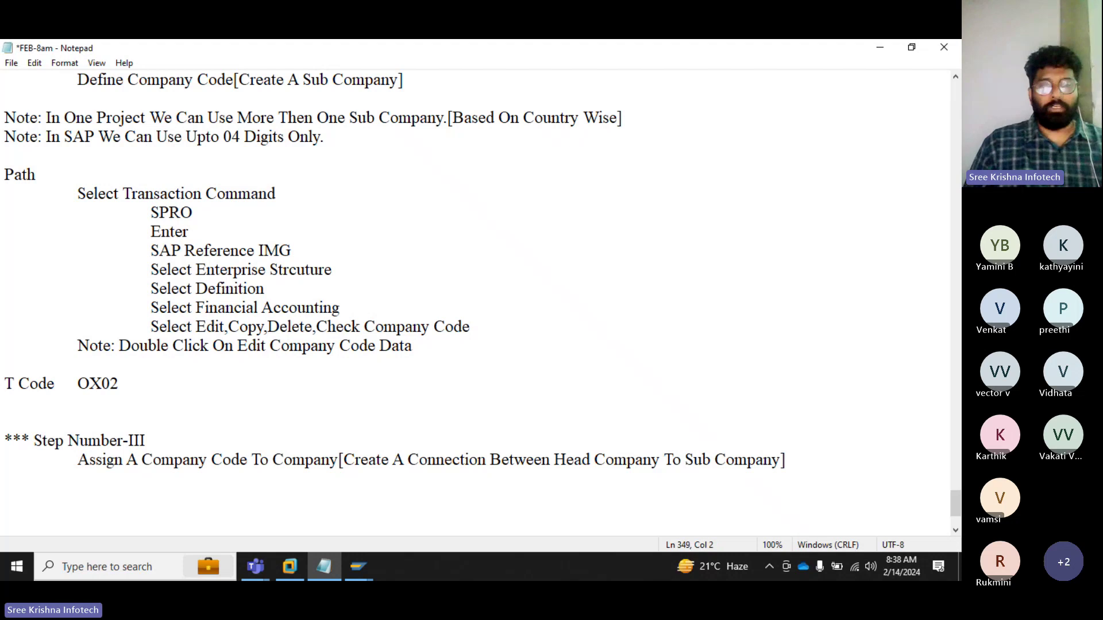
pyautogui.press('Return')
pyautogui.write('Head')
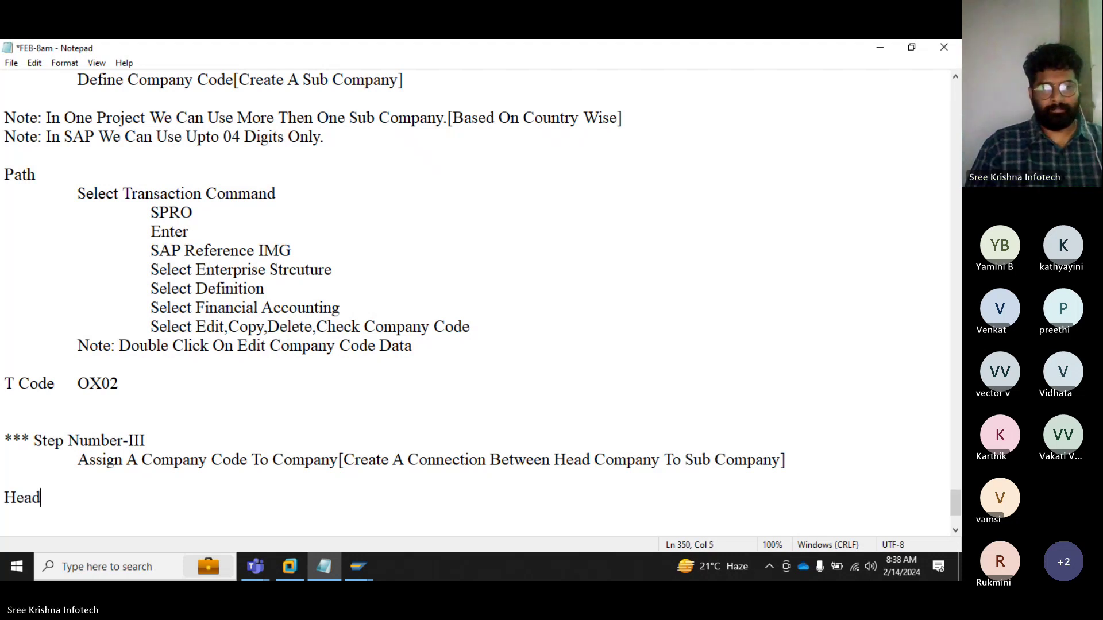
pyautogui.write(' Company\t')
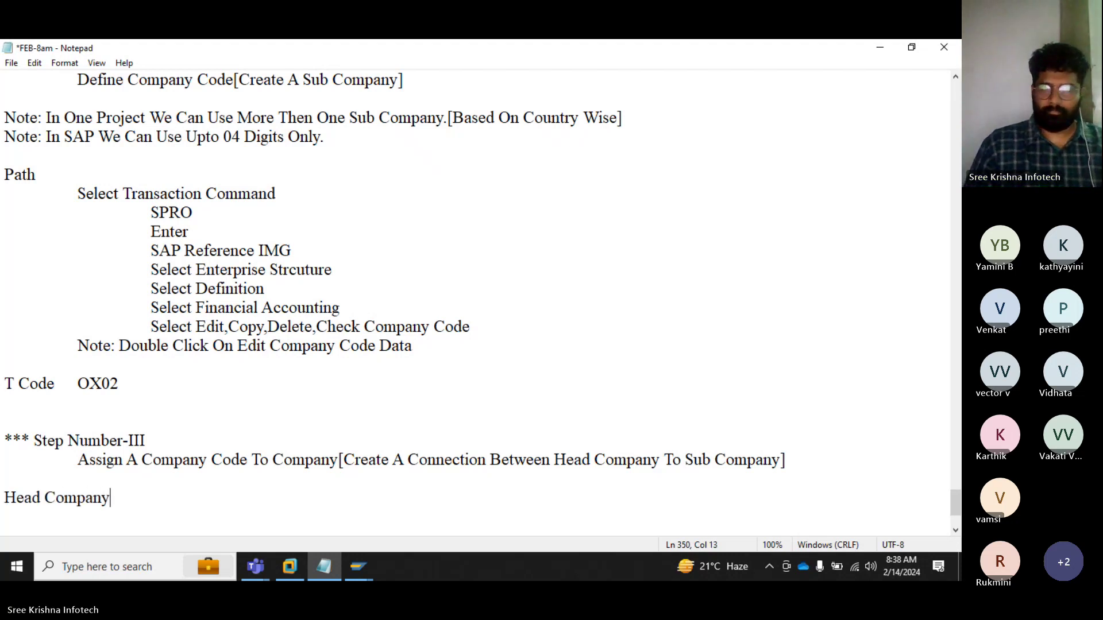
pyautogui.write('=')
pyautogui.press('Tab')
pyautogui.write('SKI')
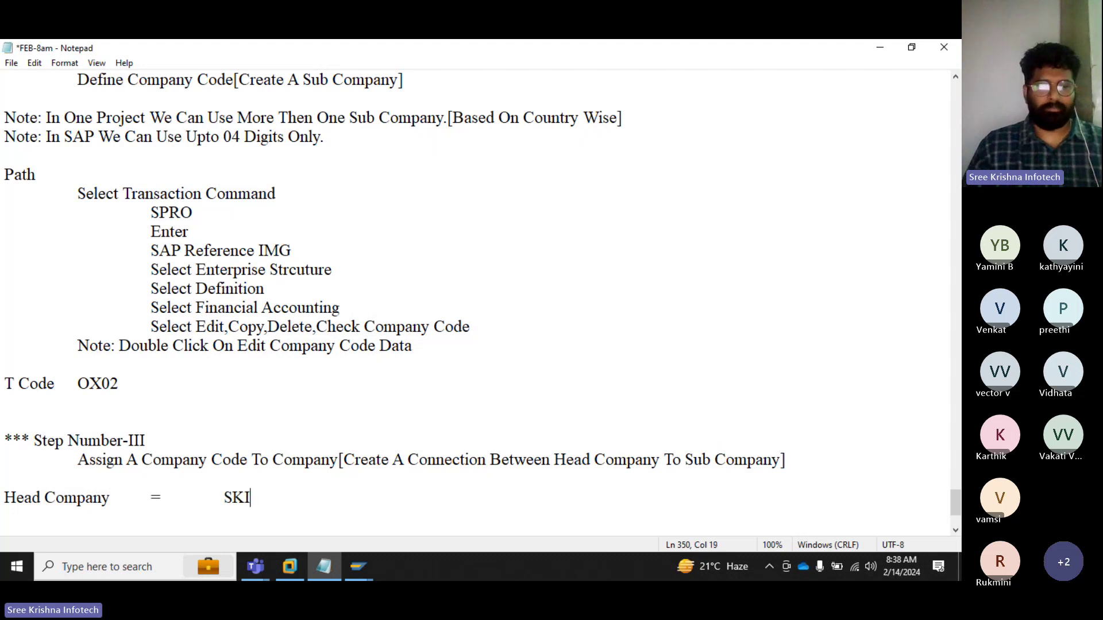
pyautogui.press('Return')
pyautogui.write('Sub ')
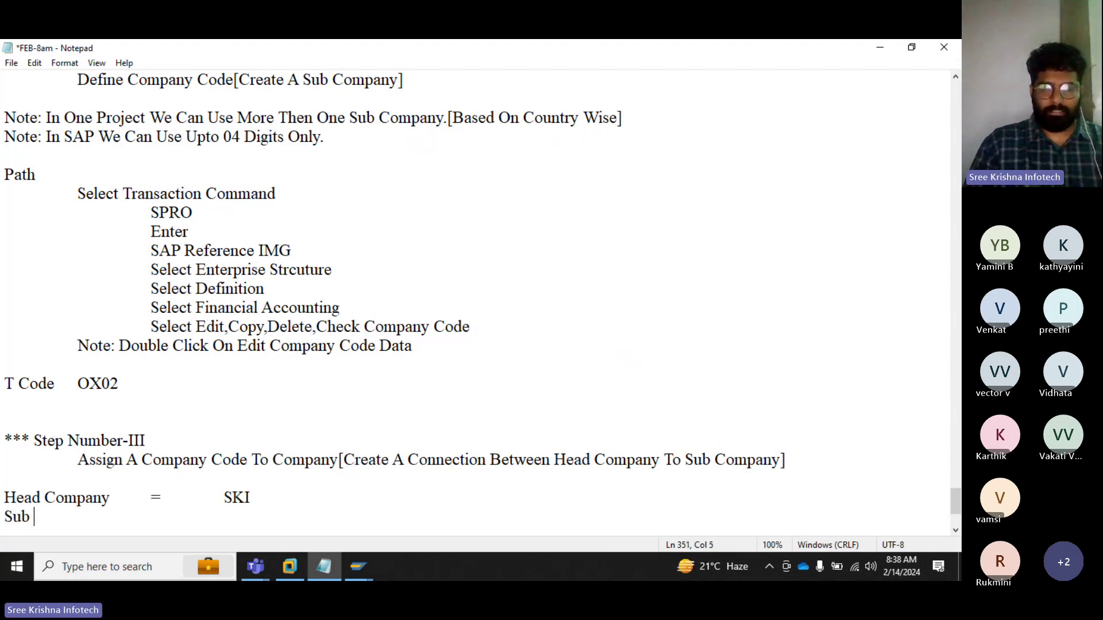
pyautogui.write('Company\t')
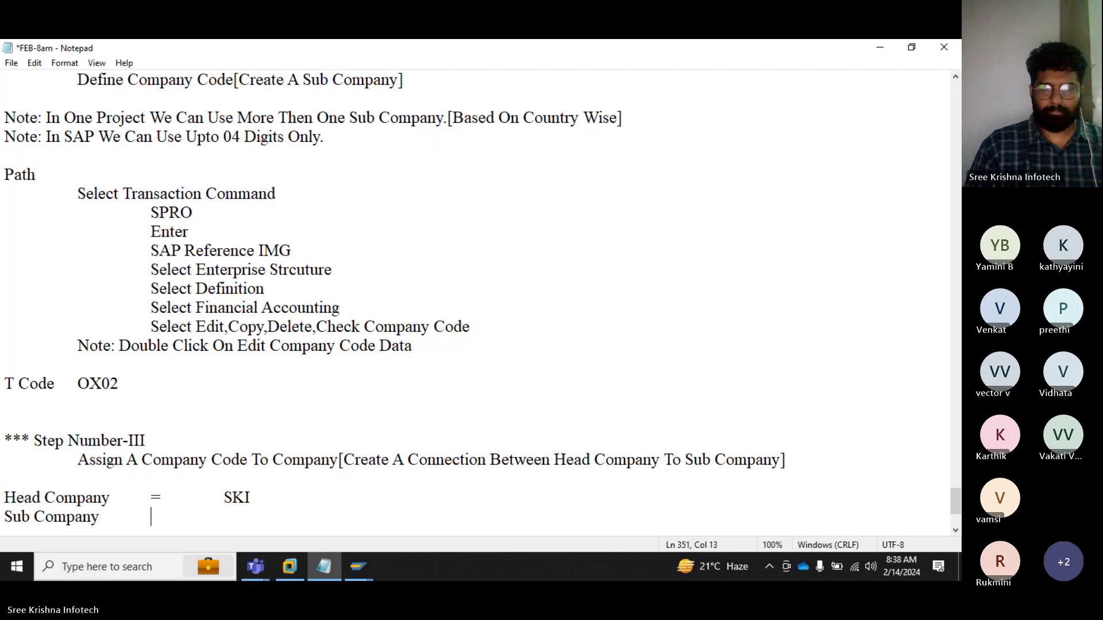
pyautogui.write('=\tS')
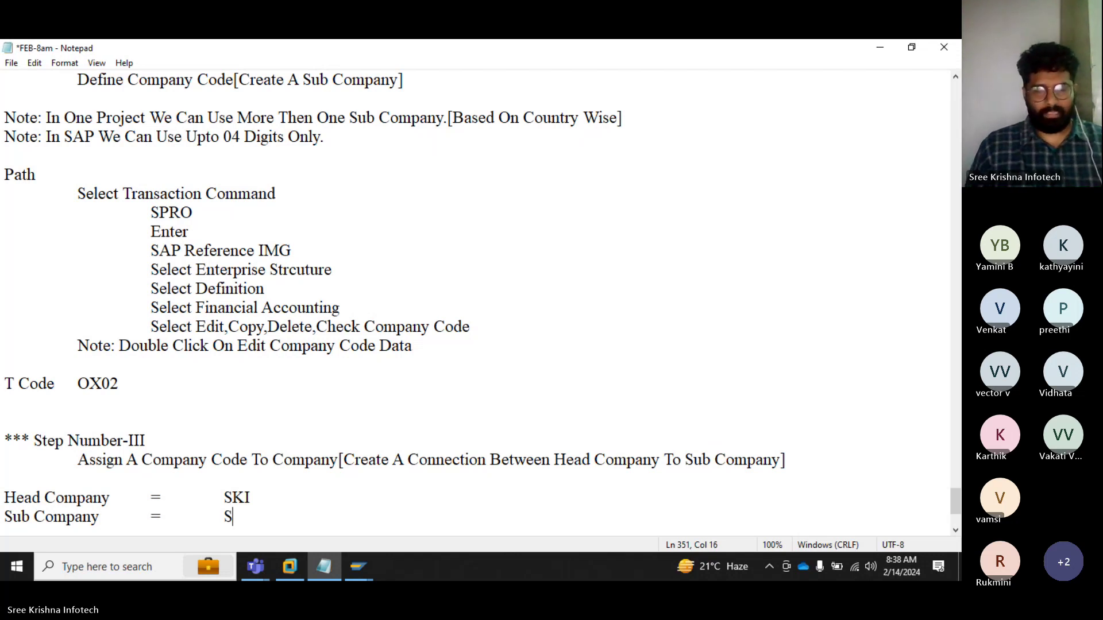
pyautogui.write('2')
# Step: Add an indented 'SKI=S2' diagram line
pyautogui.press('Return')
pyautogui.press('Return')
pyautogui.press('Tab')
pyautogui.press('Tab')
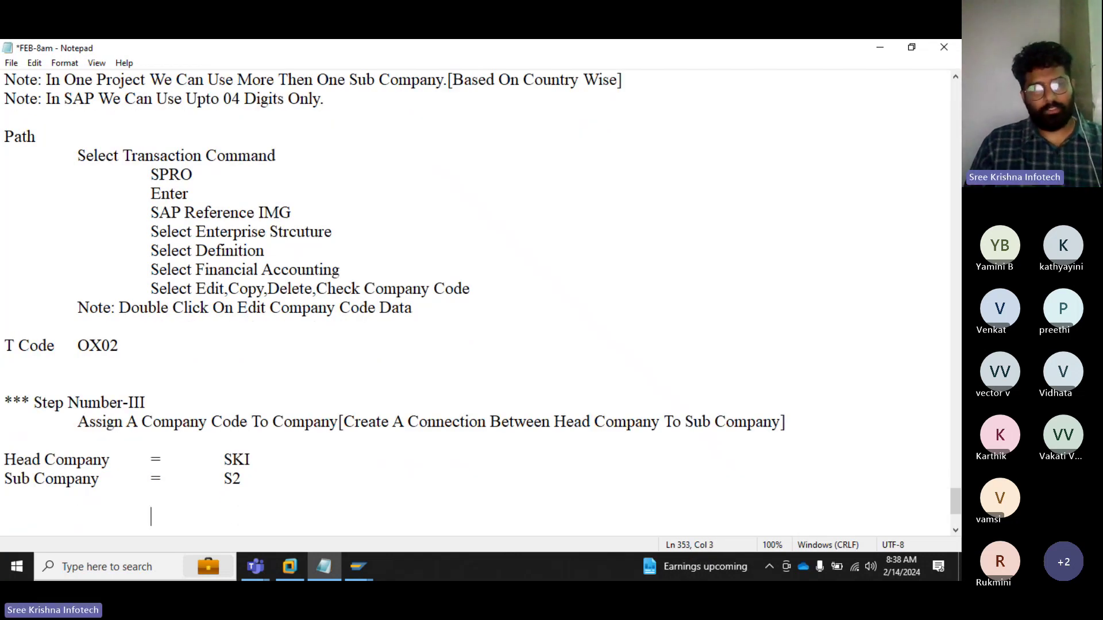
pyautogui.write('SKI')
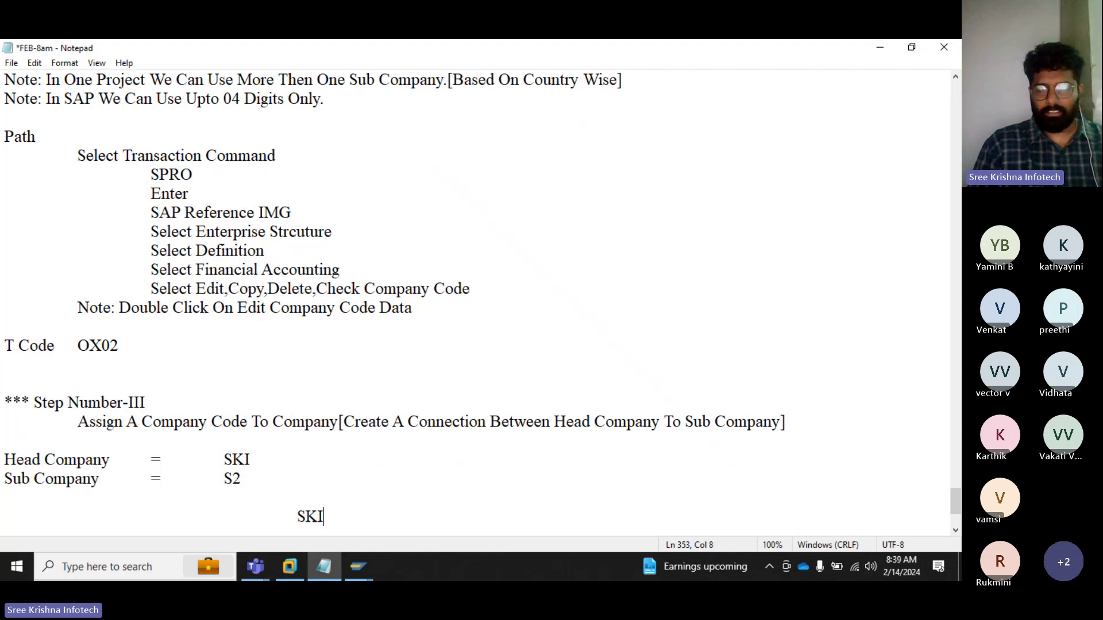
pyautogui.write('=S2')
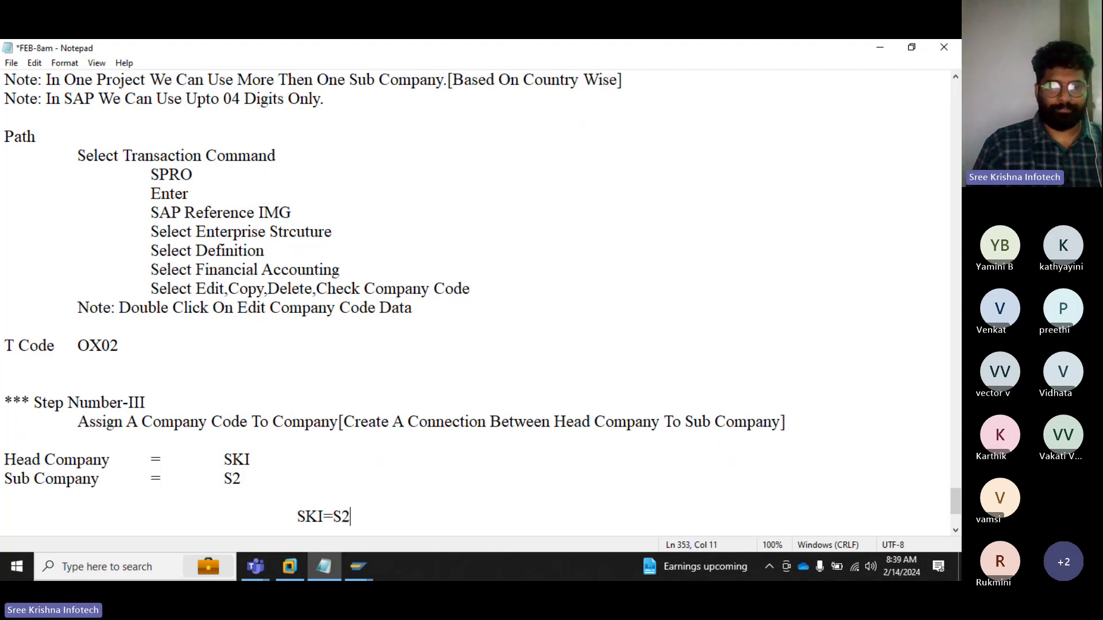
pyautogui.press('Return')
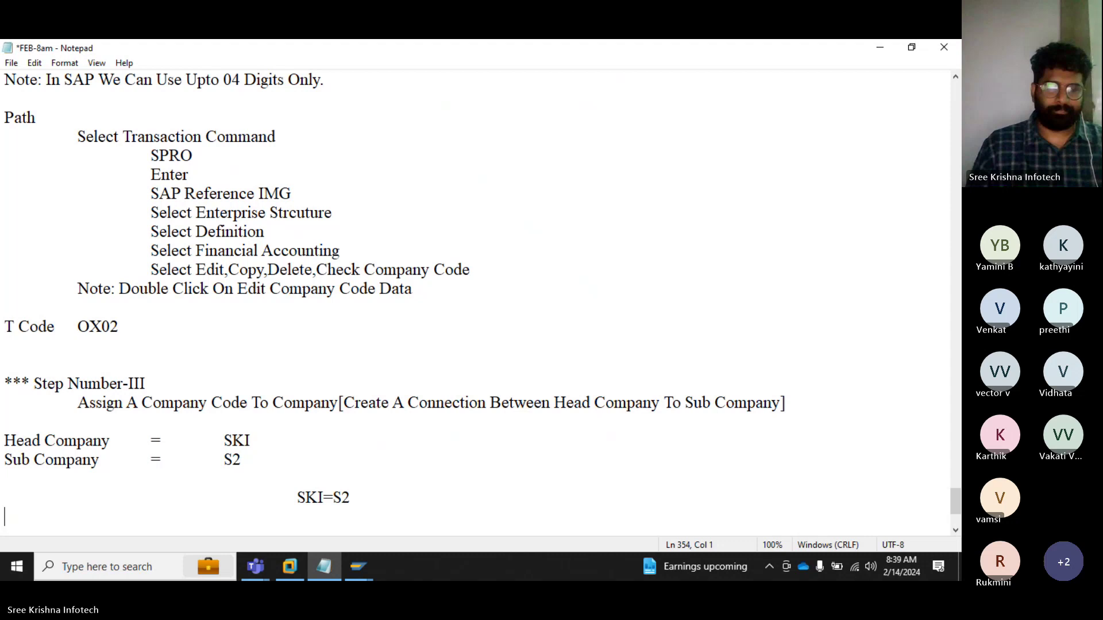
# Step: Write 'When We Have Done Any Business Moment In S2[India] Automatic Its Reflect Into SKI[Head Company]'
pyautogui.press('Return')
pyautogui.write('Whenn')
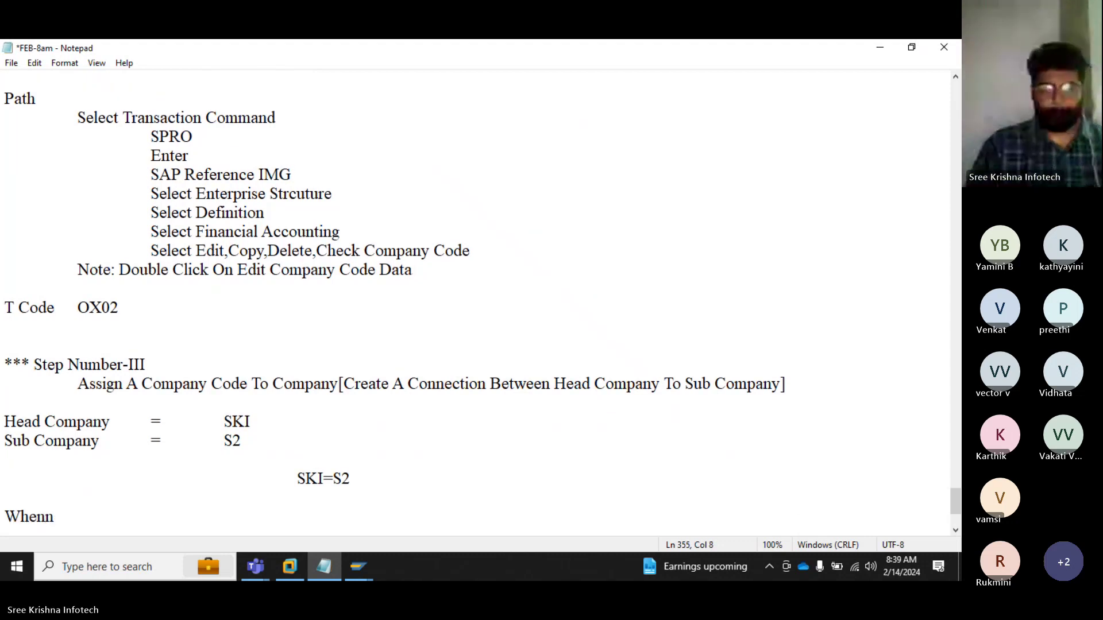
pyautogui.press('BackSpace')
pyautogui.press('BackSpace')
pyautogui.press('BackSpace')
pyautogui.write('We Have A')
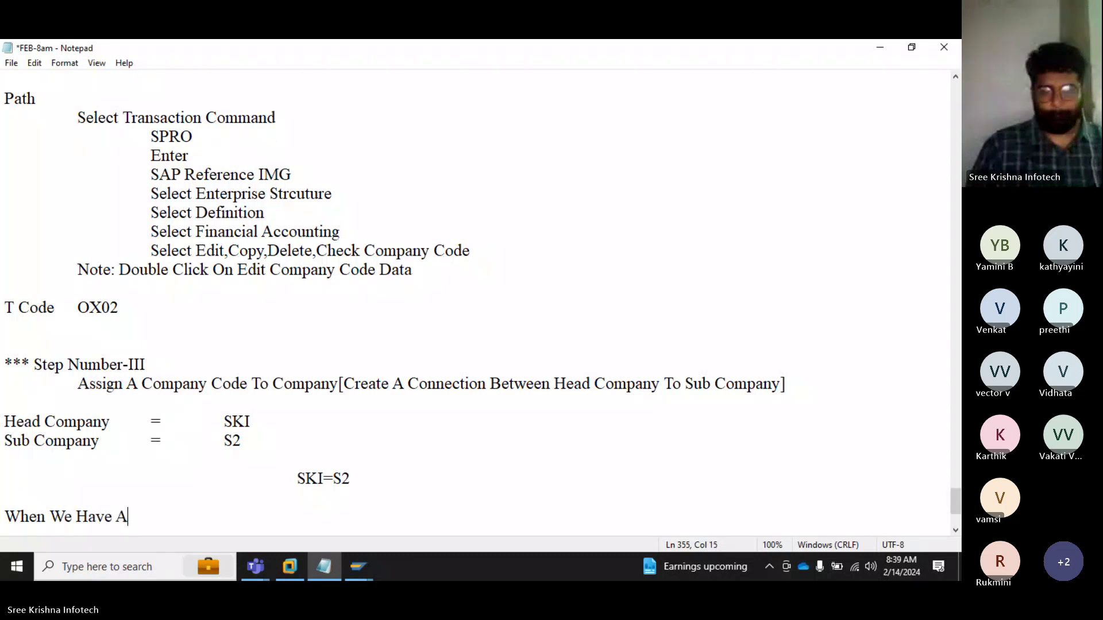
pyautogui.write(' DOne')
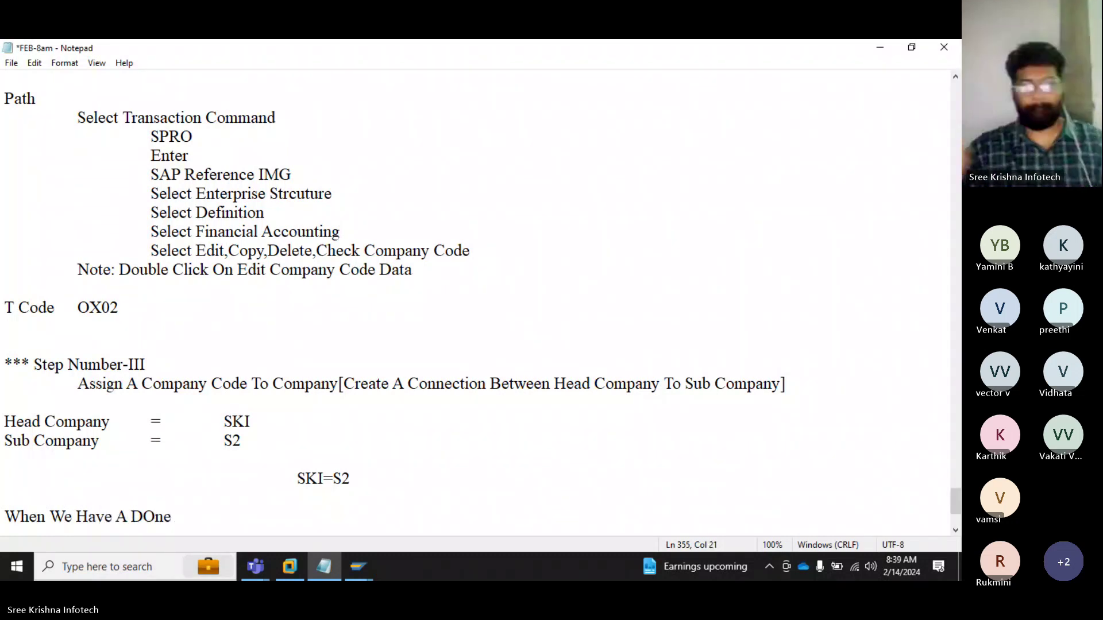
pyautogui.press('BackSpace')
pyautogui.press('BackSpace')
pyautogui.press('BackSpace')
pyautogui.write('one ')
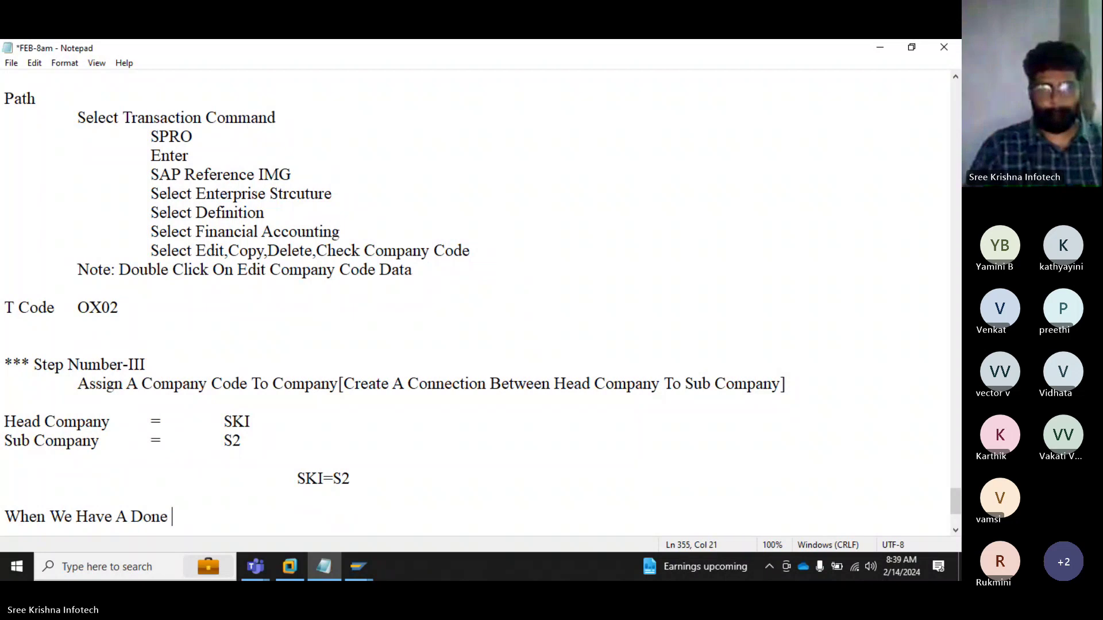
pyautogui.write('Any ')
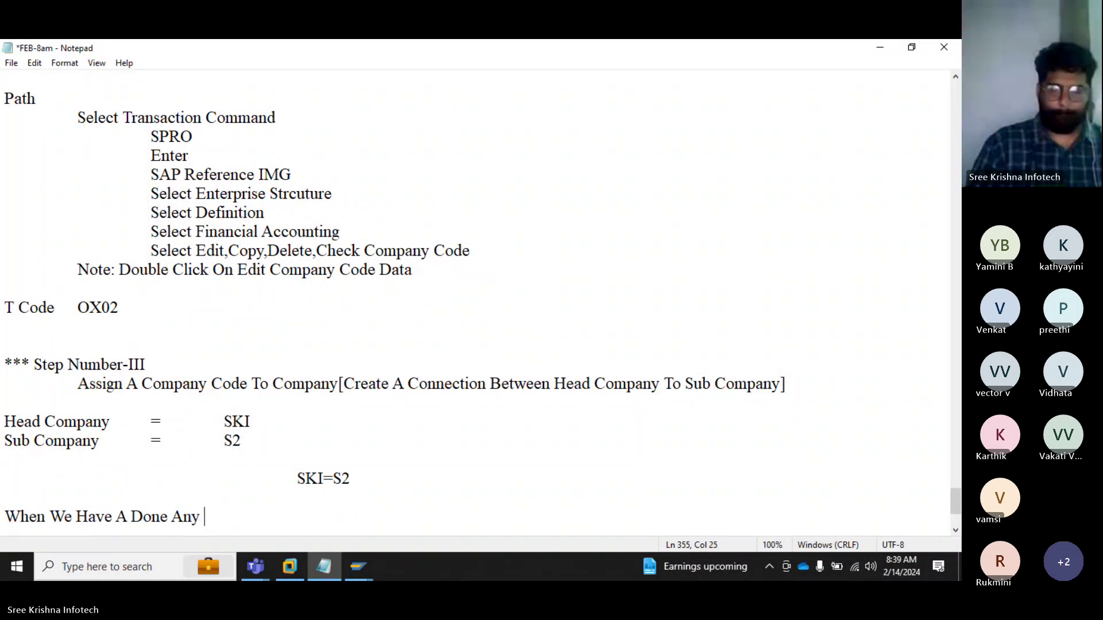
pyautogui.write('BUsines')
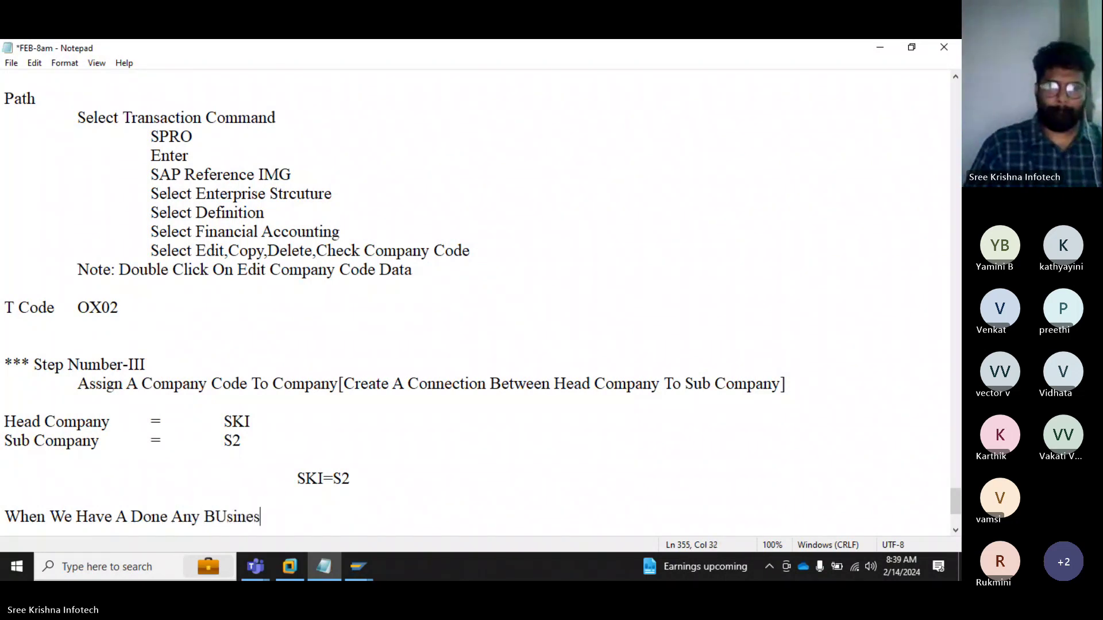
pyautogui.press('BackSpace')
pyautogui.press('BackSpace')
pyautogui.press('BackSpace')
pyautogui.press('BackSpace')
pyautogui.press('BackSpace')
pyautogui.press('BackSpace')
pyautogui.write('usines')
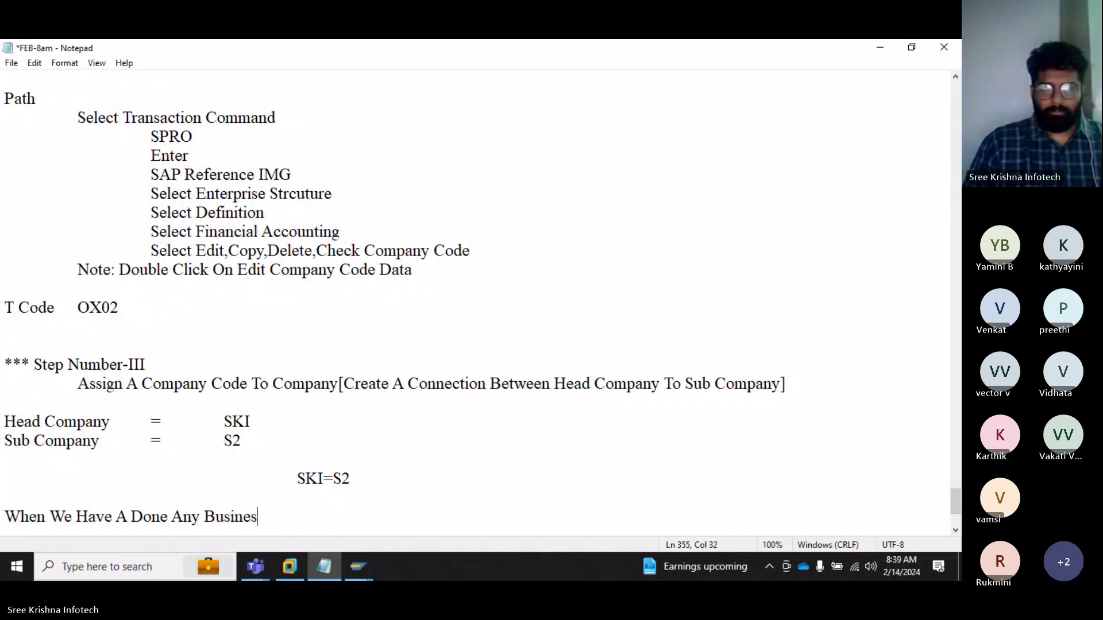
pyautogui.write('s Mo')
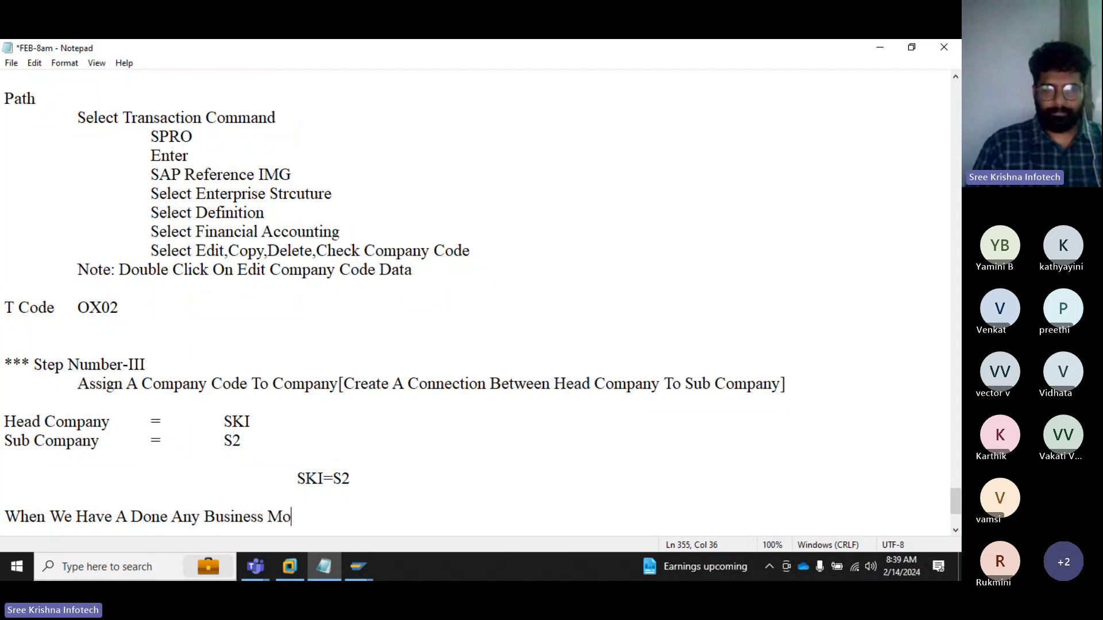
pyautogui.write('ment In S2')
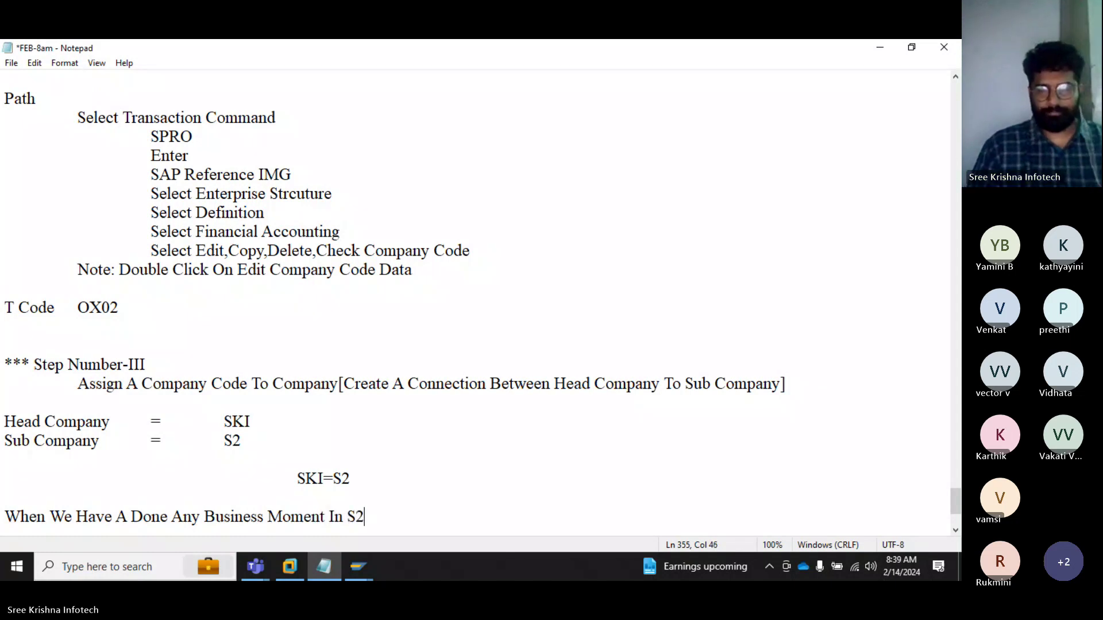
pyautogui.write('[Indiia')
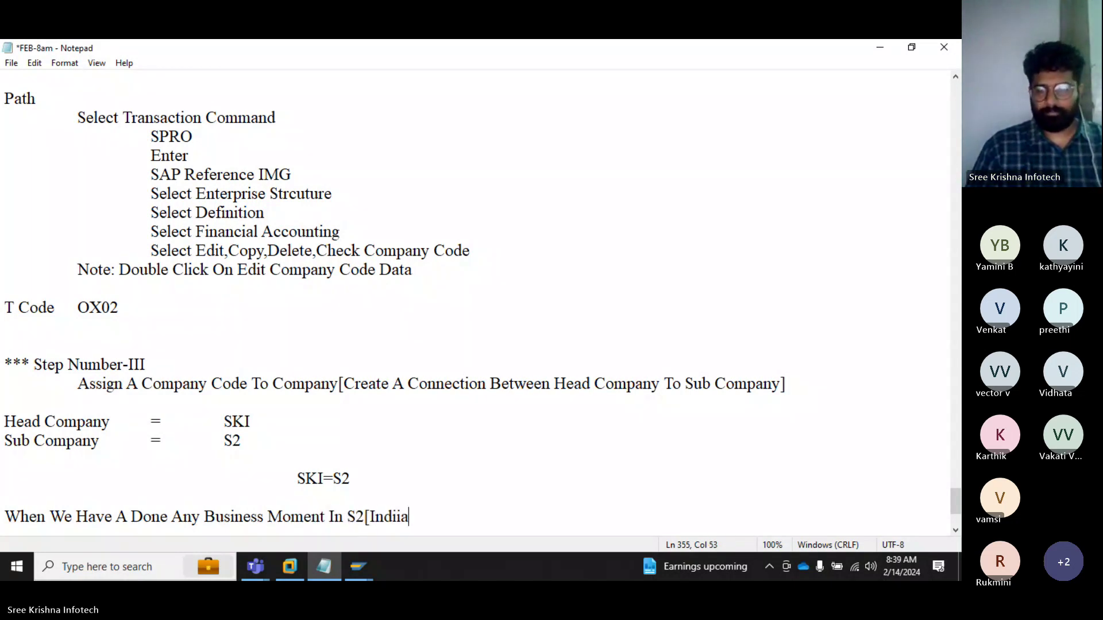
pyautogui.press('BackSpace')
pyautogui.press('BackSpace')
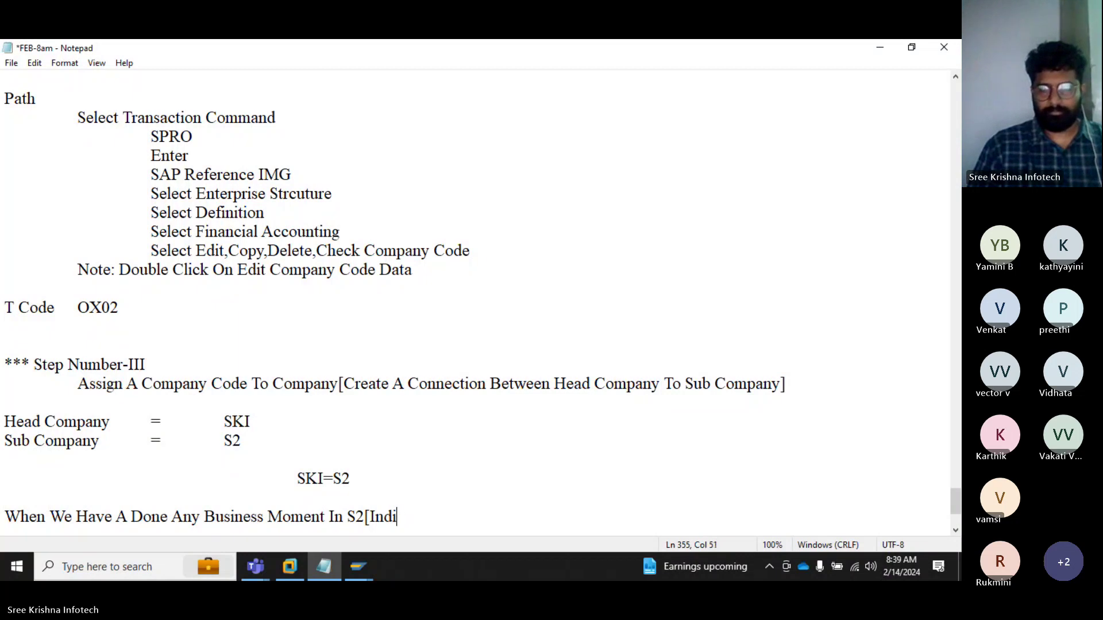
pyautogui.write('a')
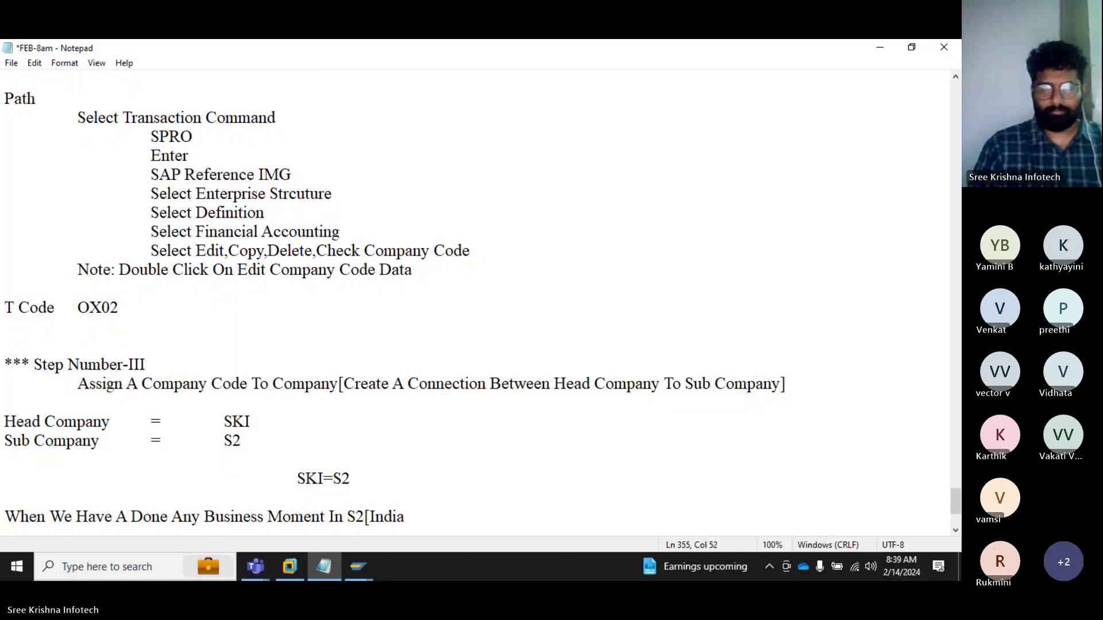
pyautogui.write('] Au')
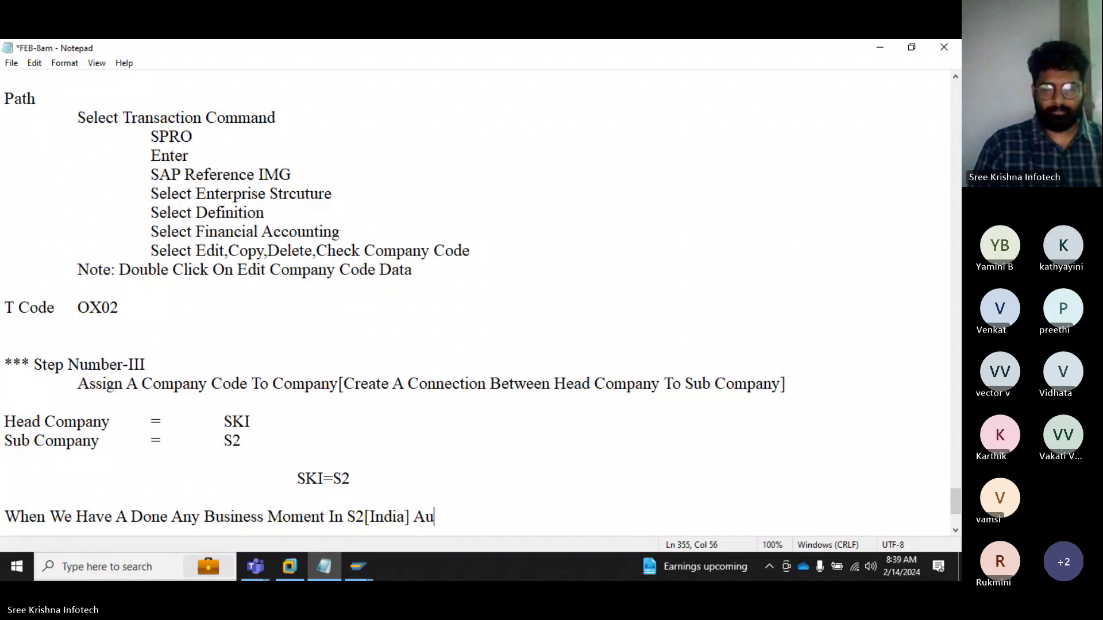
pyautogui.write('tomatic')
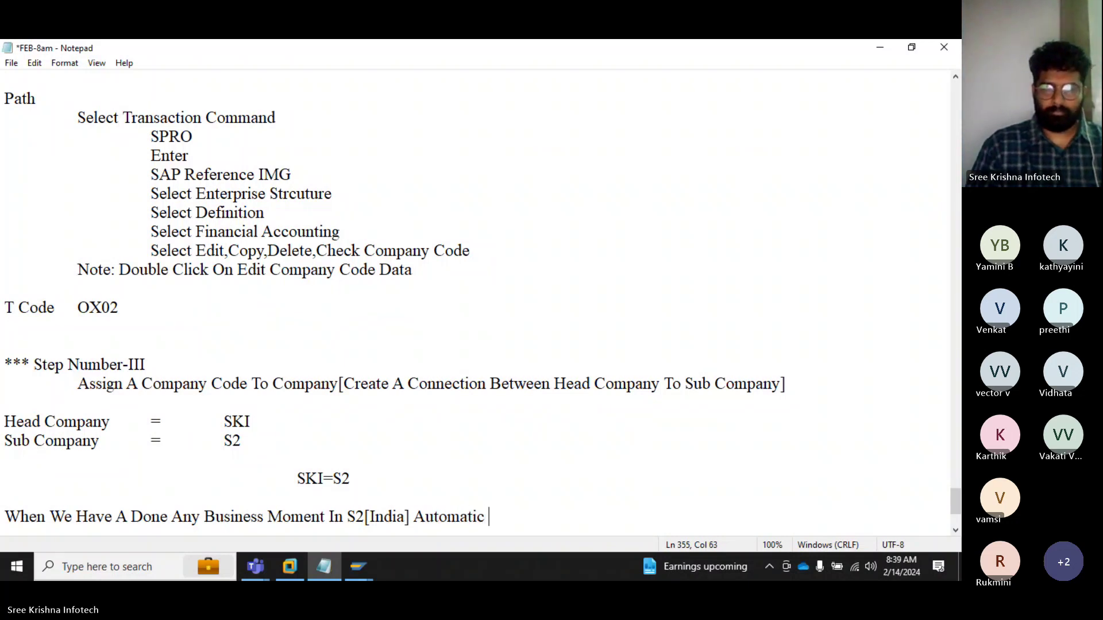
pyautogui.write(' Its re')
pyautogui.press('BackSpace')
pyautogui.press('BackSpace')
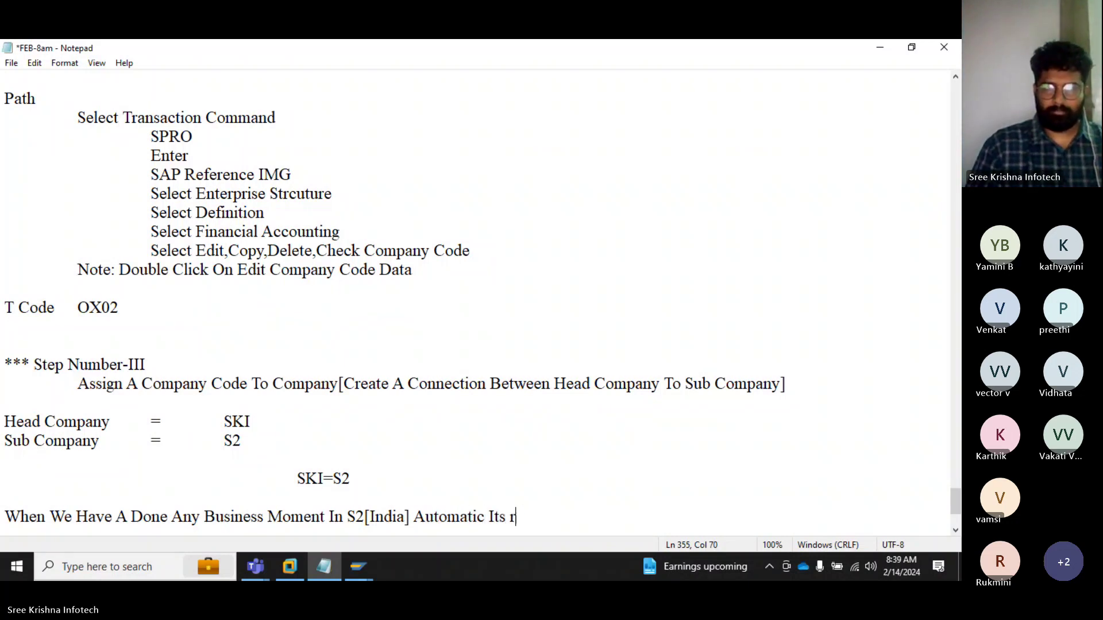
pyautogui.write('Ref')
pyautogui.press('BackSpace')
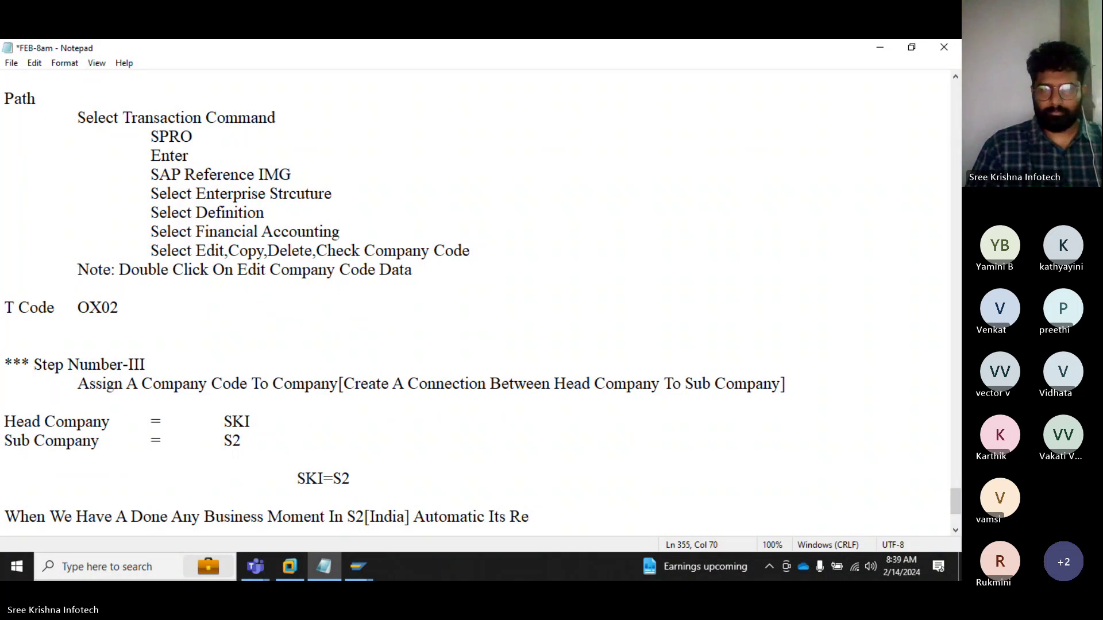
pyautogui.write('flect')
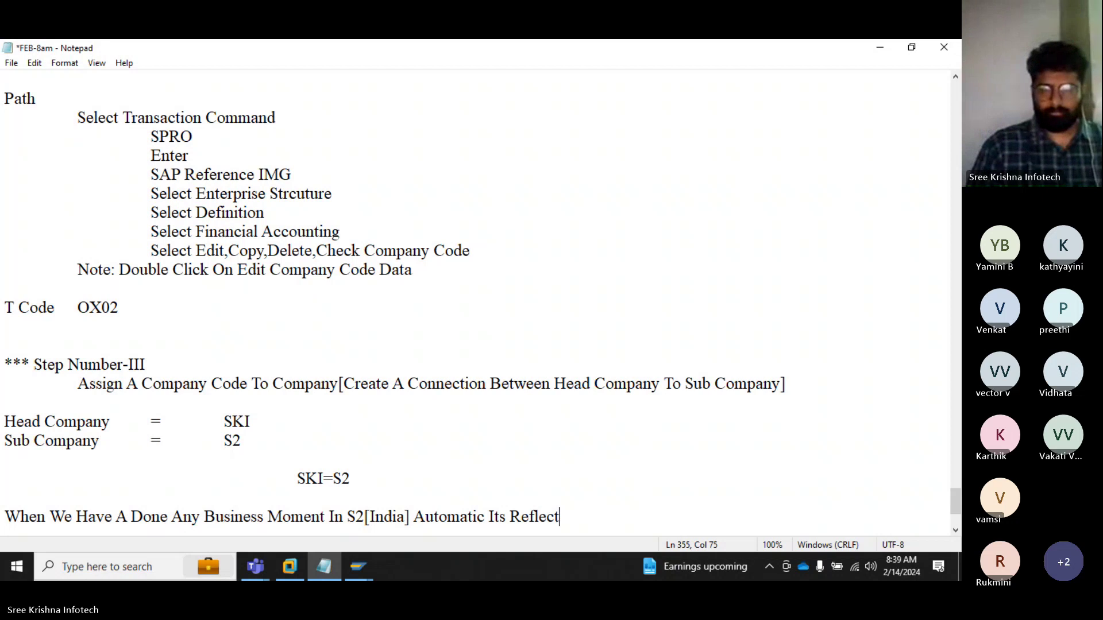
pyautogui.write(' Into SKI')
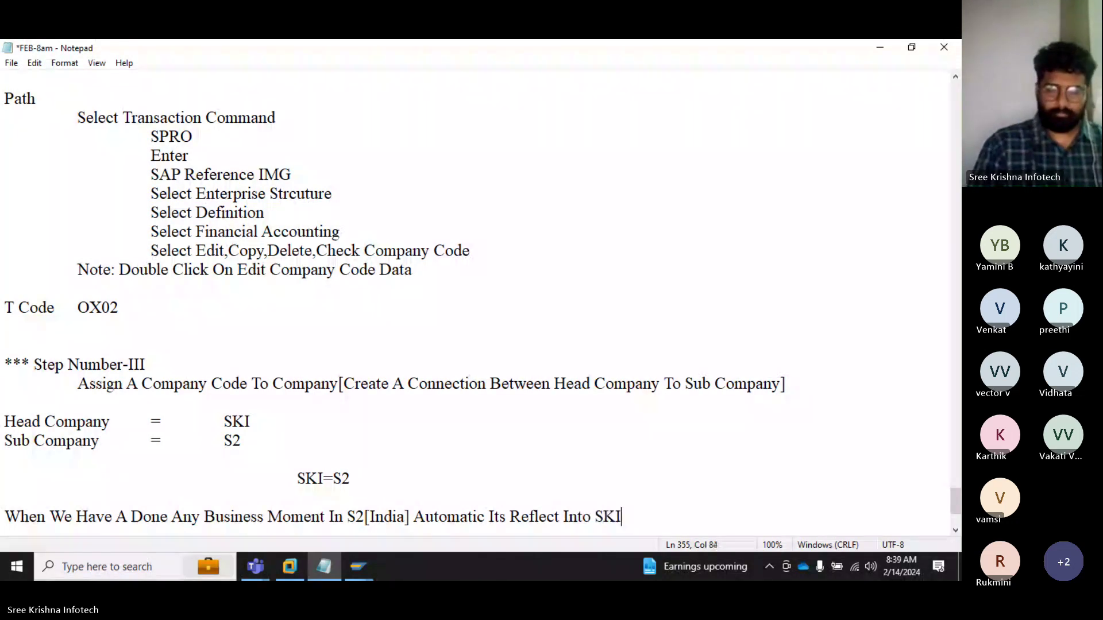
pyautogui.write('[H')
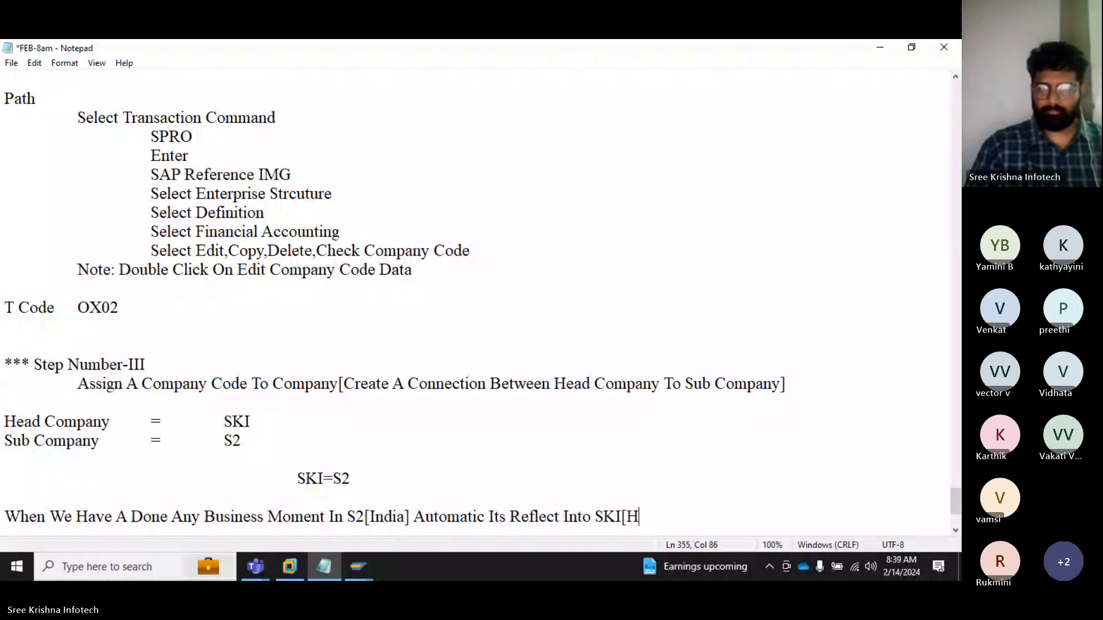
pyautogui.write('ead Company]')
# Step: Add a Note: one head company can access many sub companies, but each sub connects with only one head company
pyautogui.press('Return')
pyautogui.press('Return')
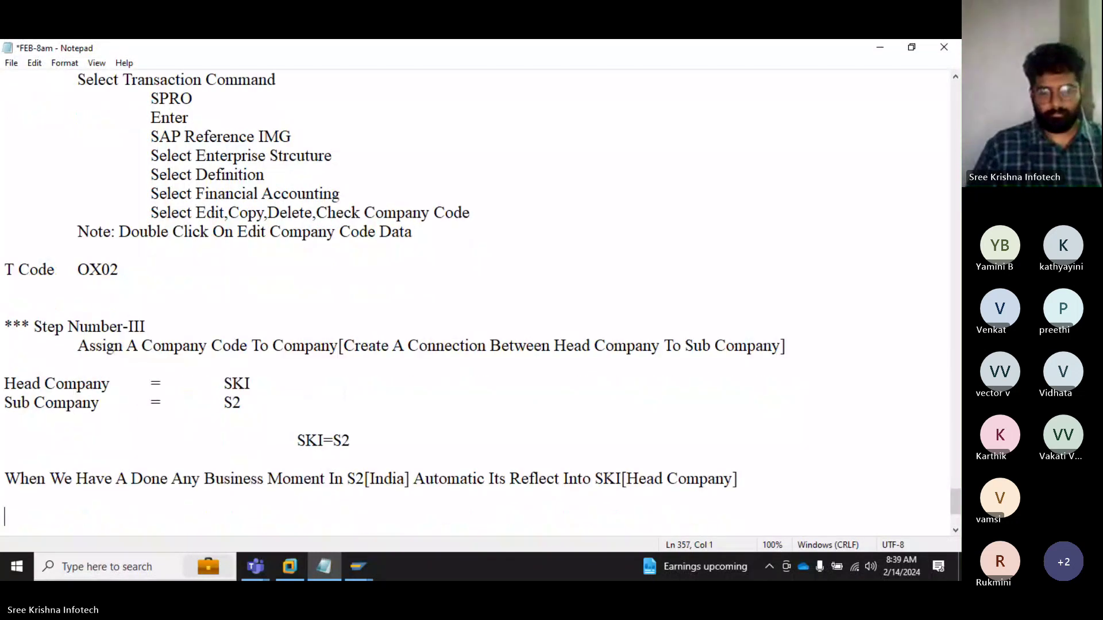
pyautogui.write('Note')
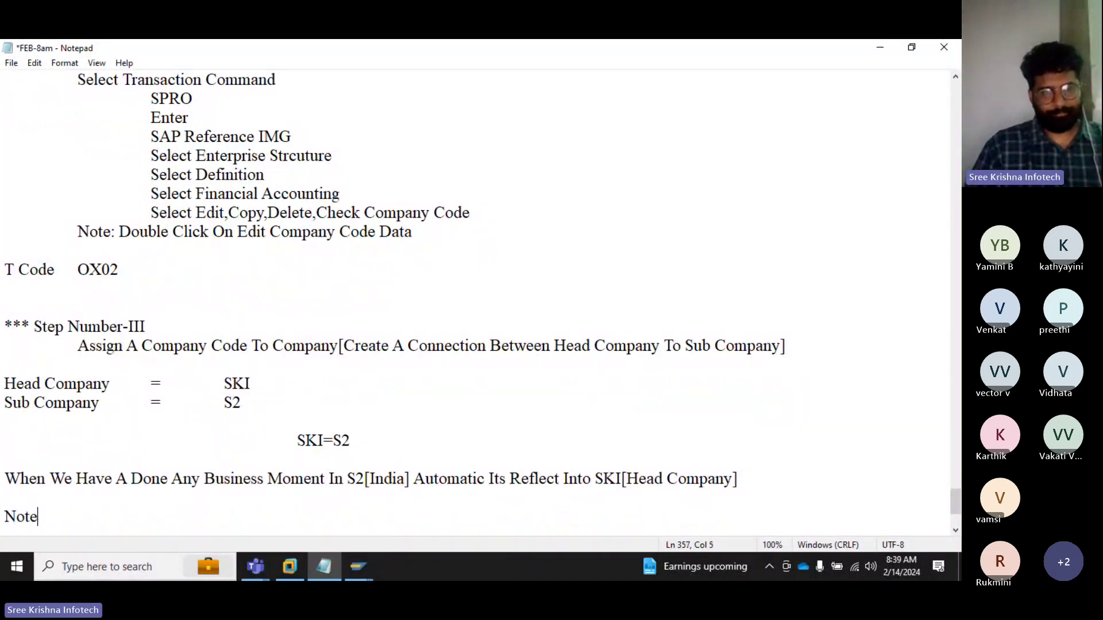
pyautogui.write(': ')
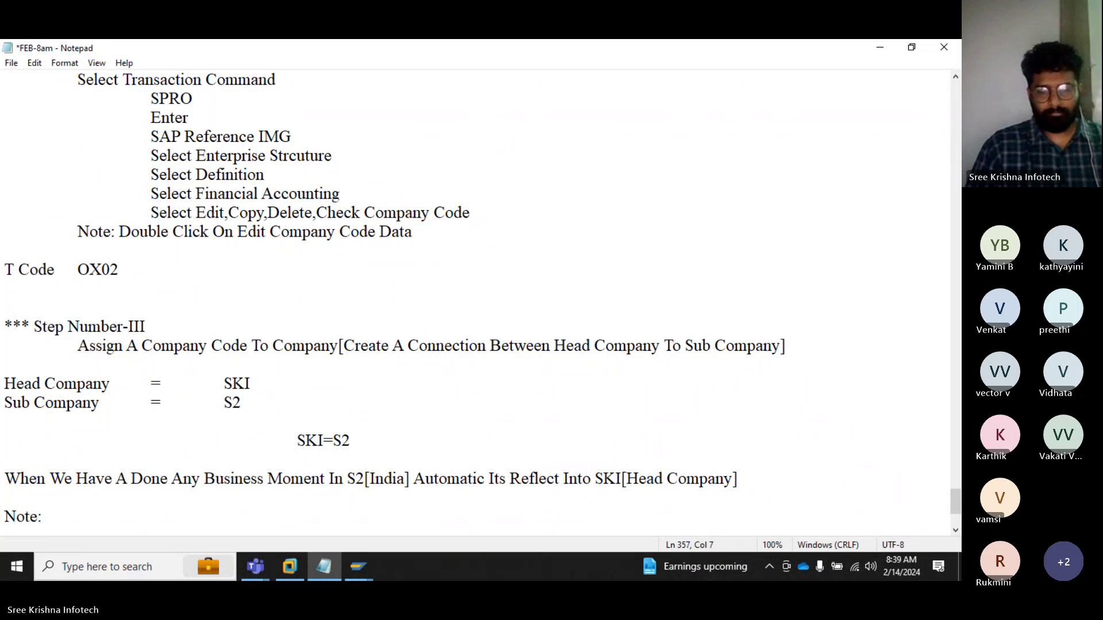
pyautogui.write('One Head')
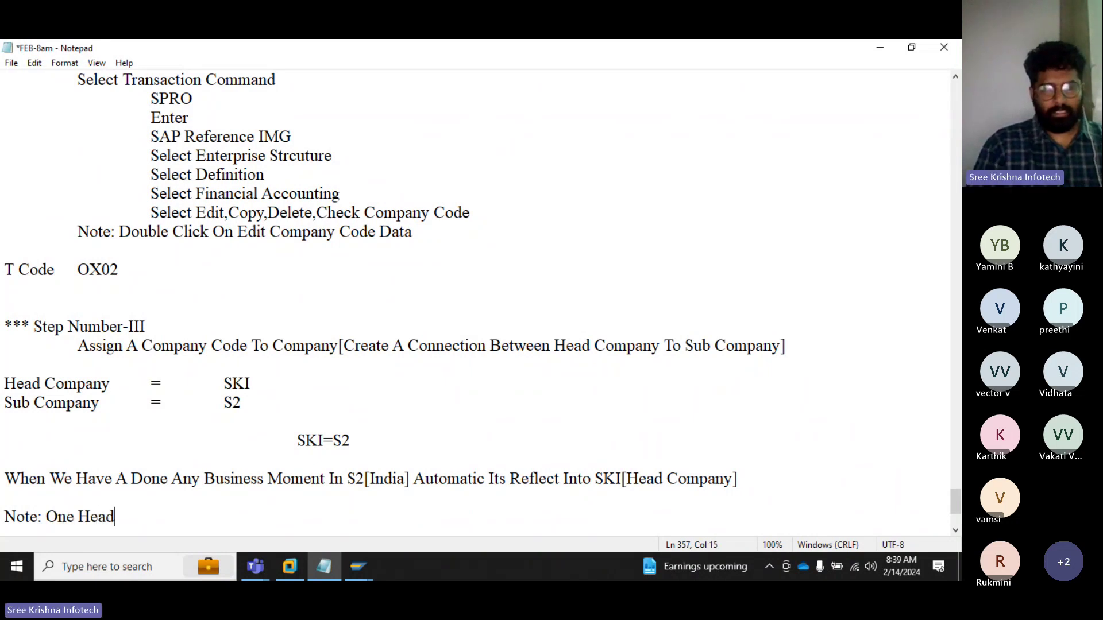
pyautogui.write(' Company')
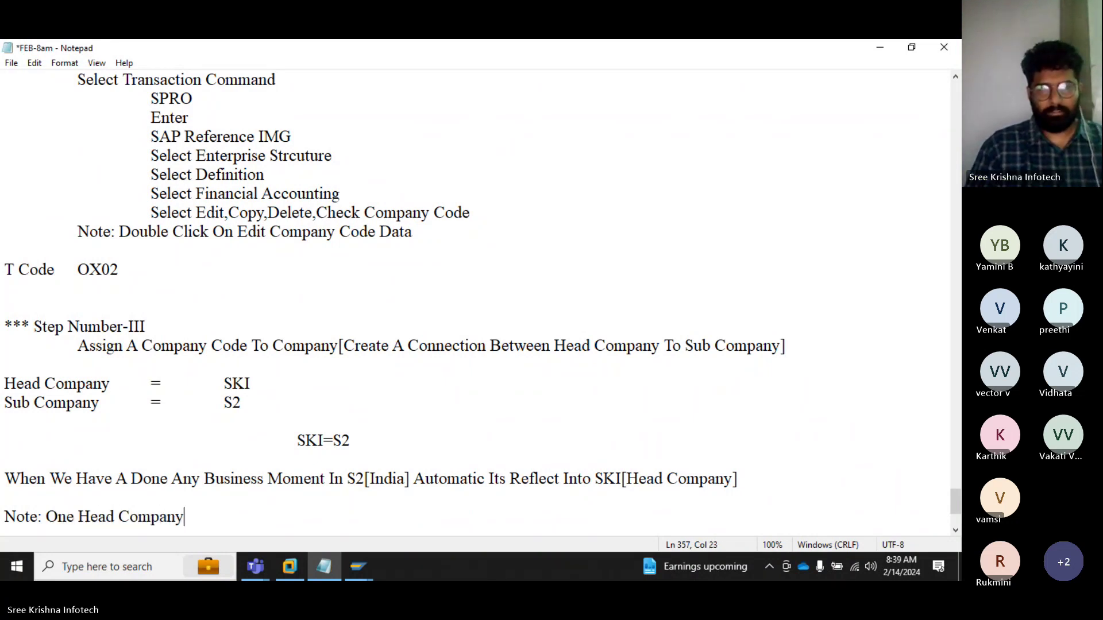
pyautogui.write(' Can Ac')
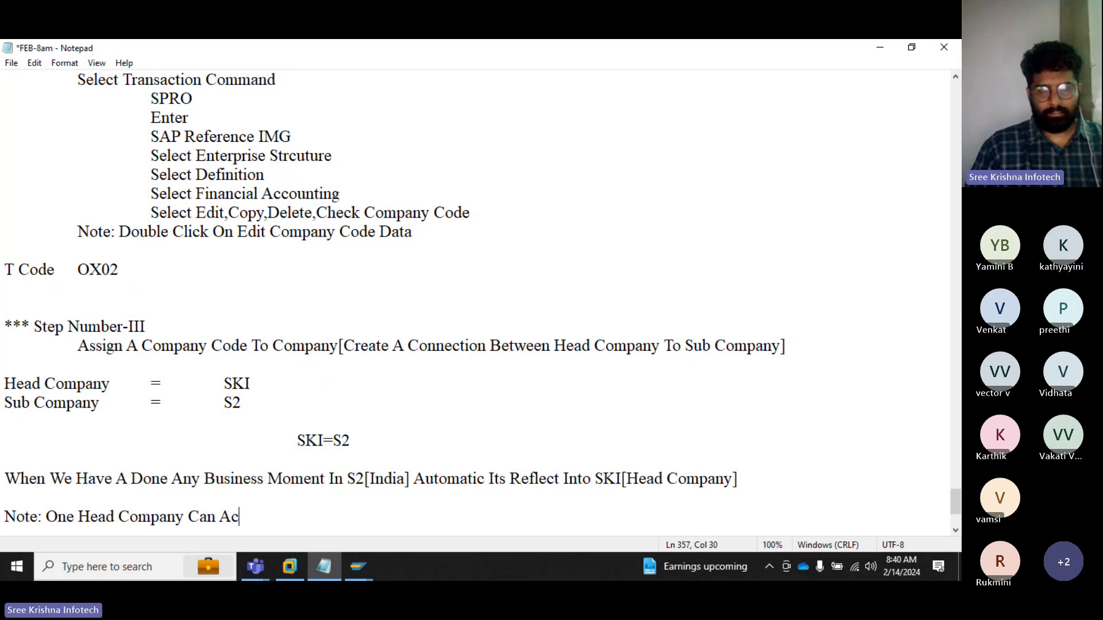
pyautogui.write('cess More The ')
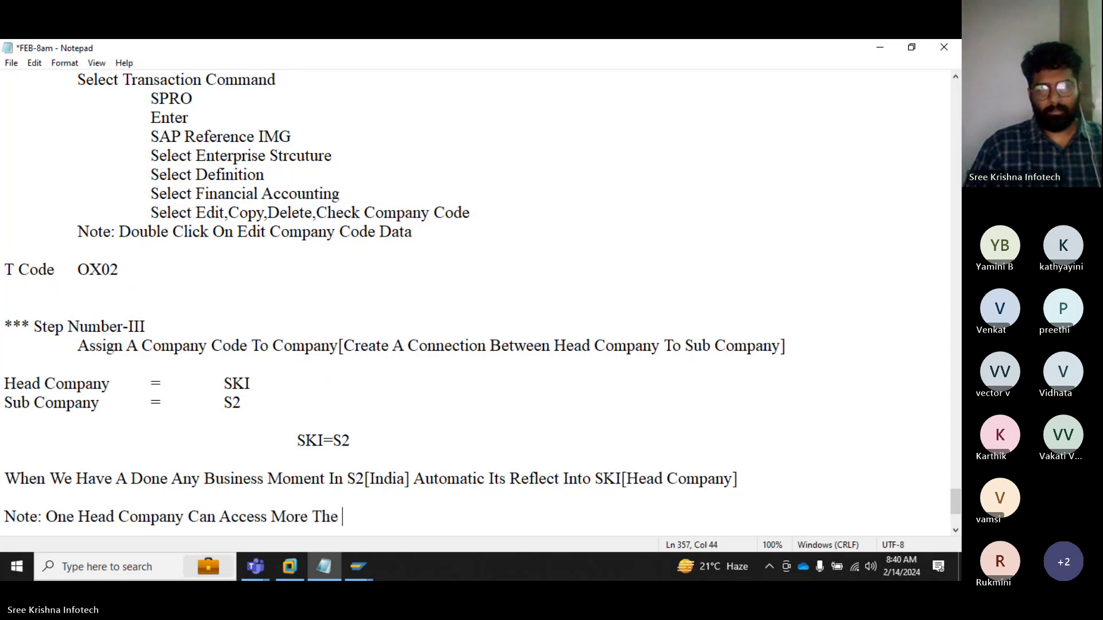
pyautogui.write('On')
pyautogui.press('BackSpace')
pyautogui.press('BackSpace')
pyautogui.write('n ')
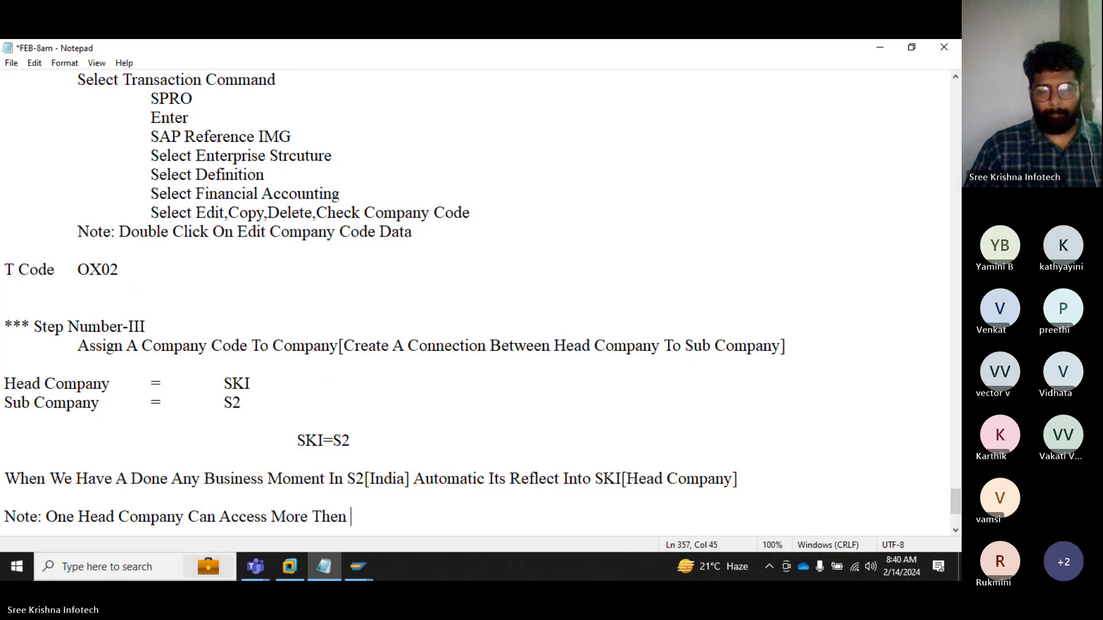
pyautogui.write('One Sub ')
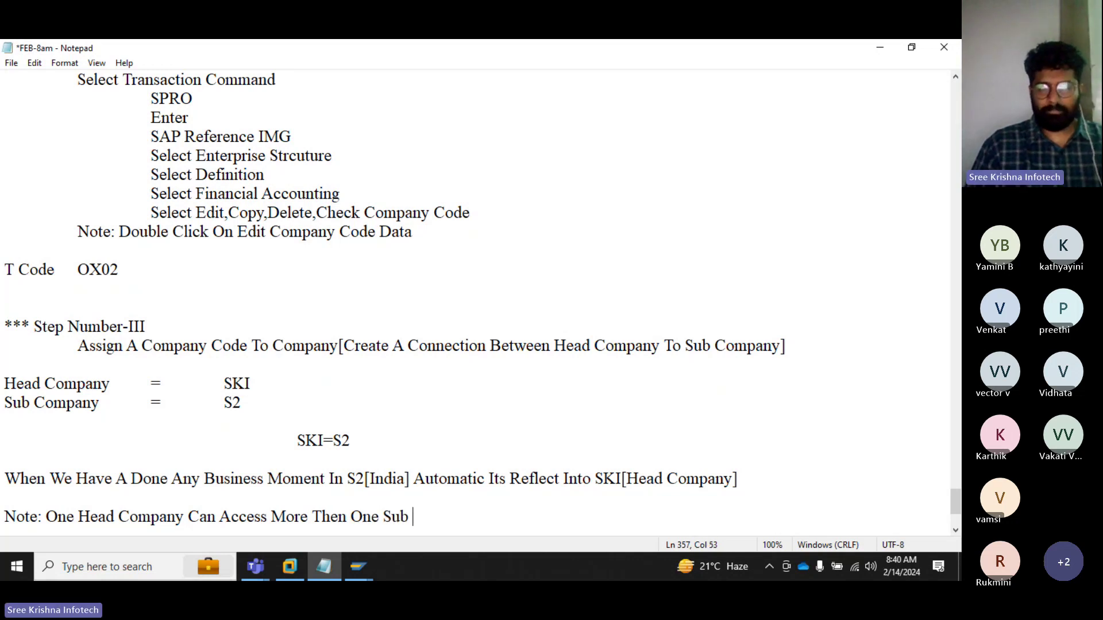
pyautogui.write('Companies A')
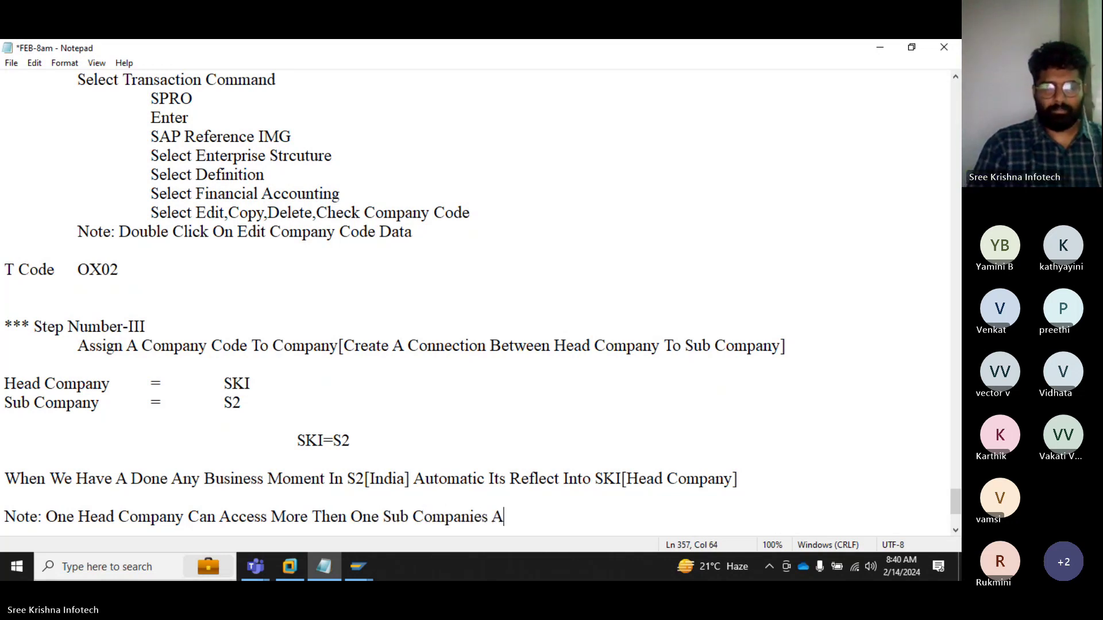
pyautogui.write('t The Tim')
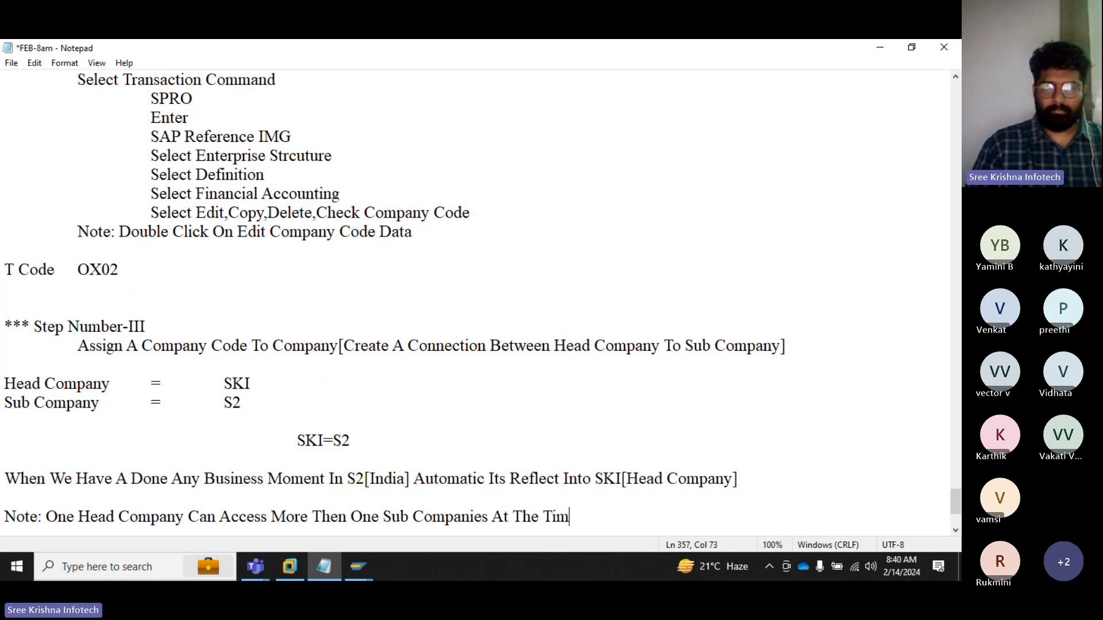
pyautogui.write('e Of G')
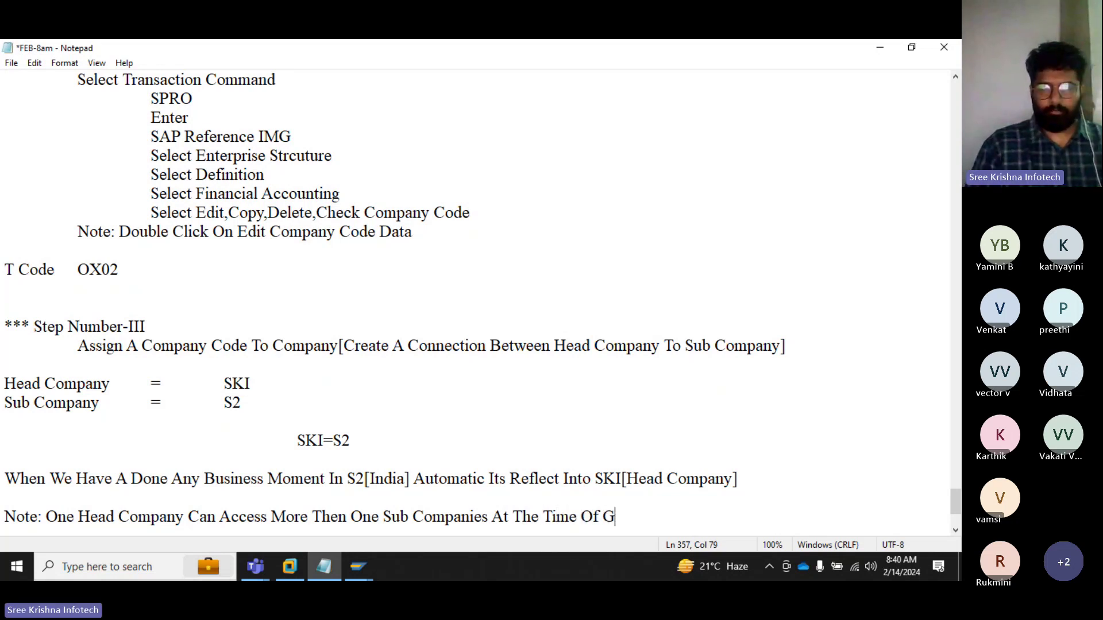
pyautogui.write('roup Of ')
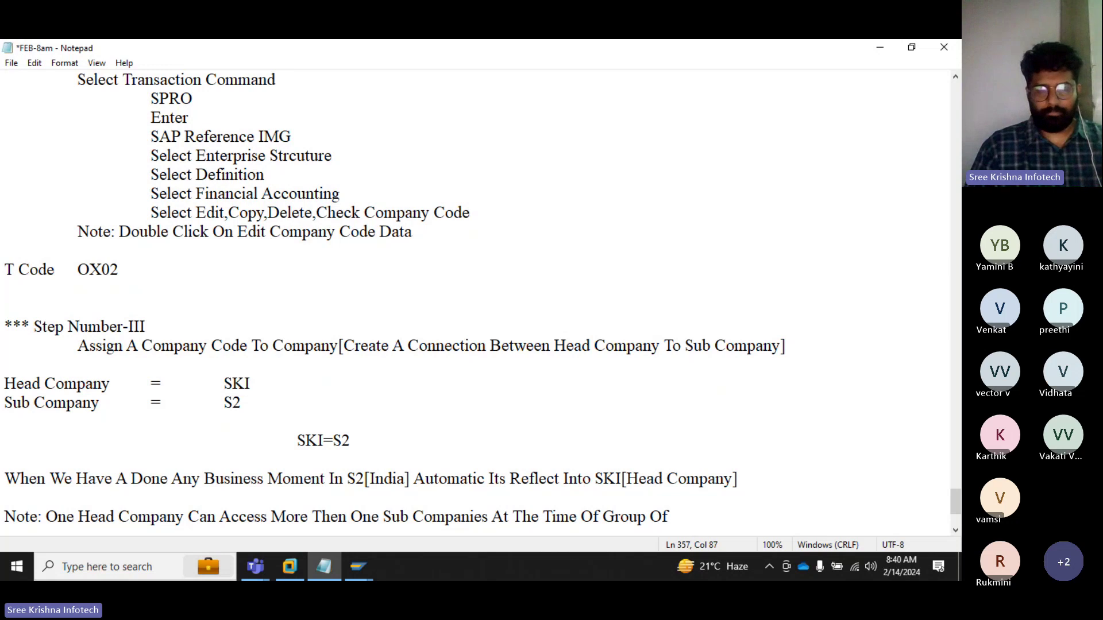
pyautogui.write('Companies')
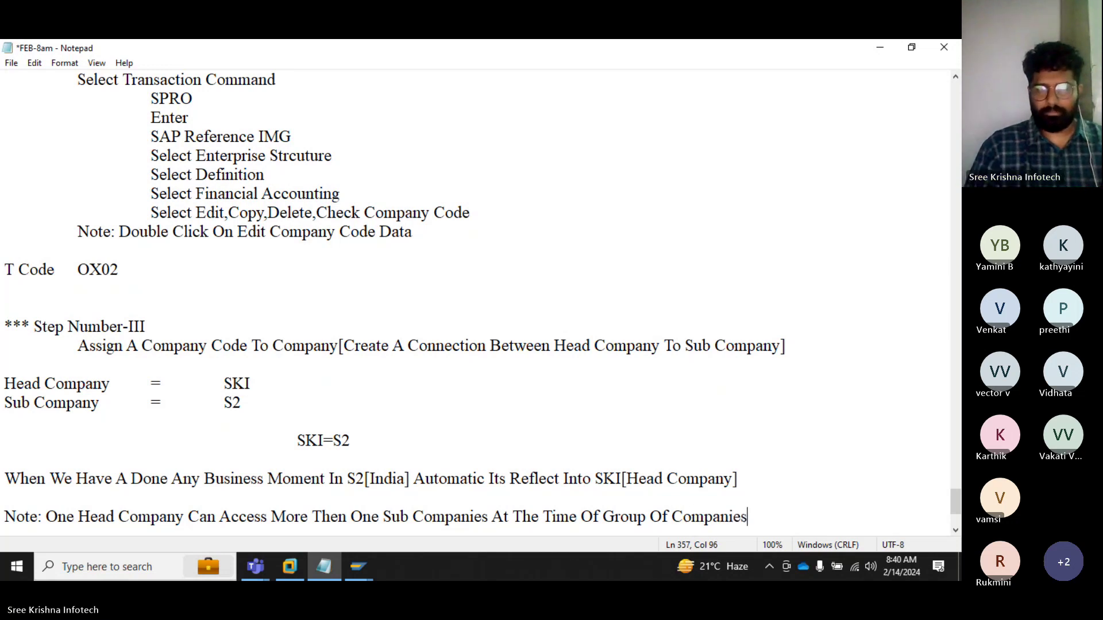
pyautogui.write(' Strcutu')
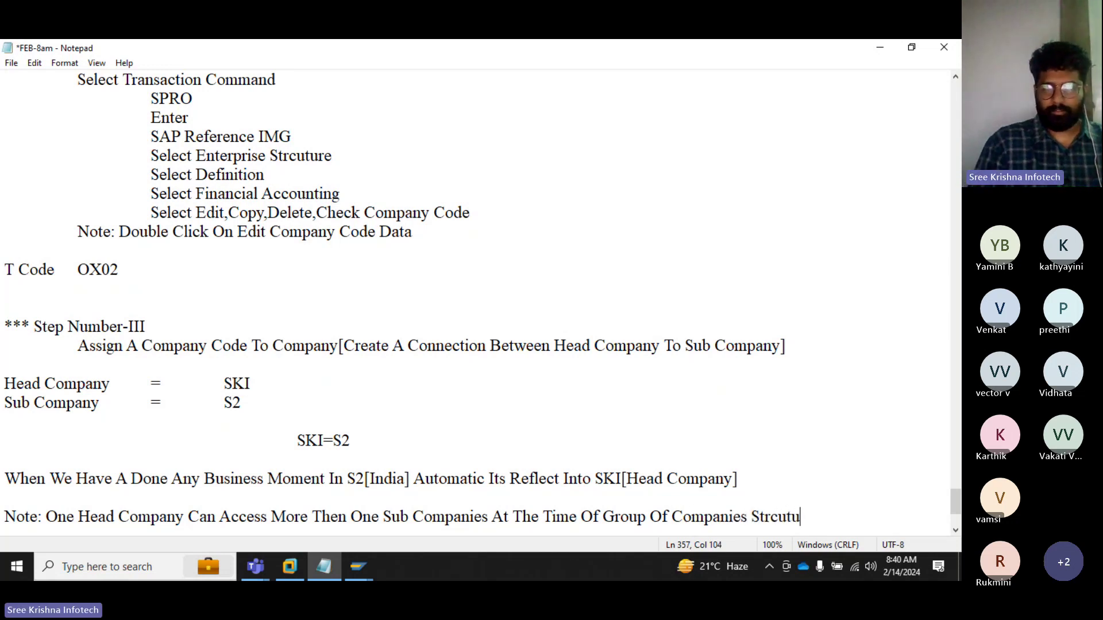
pyautogui.write('re But ')
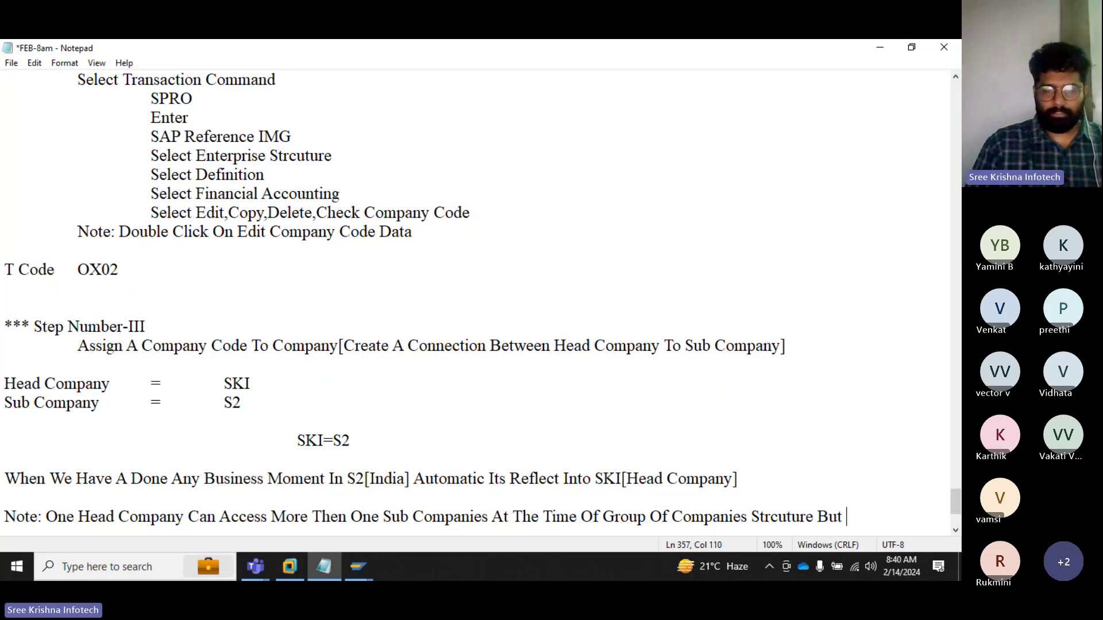
pyautogui.write('At The Ti')
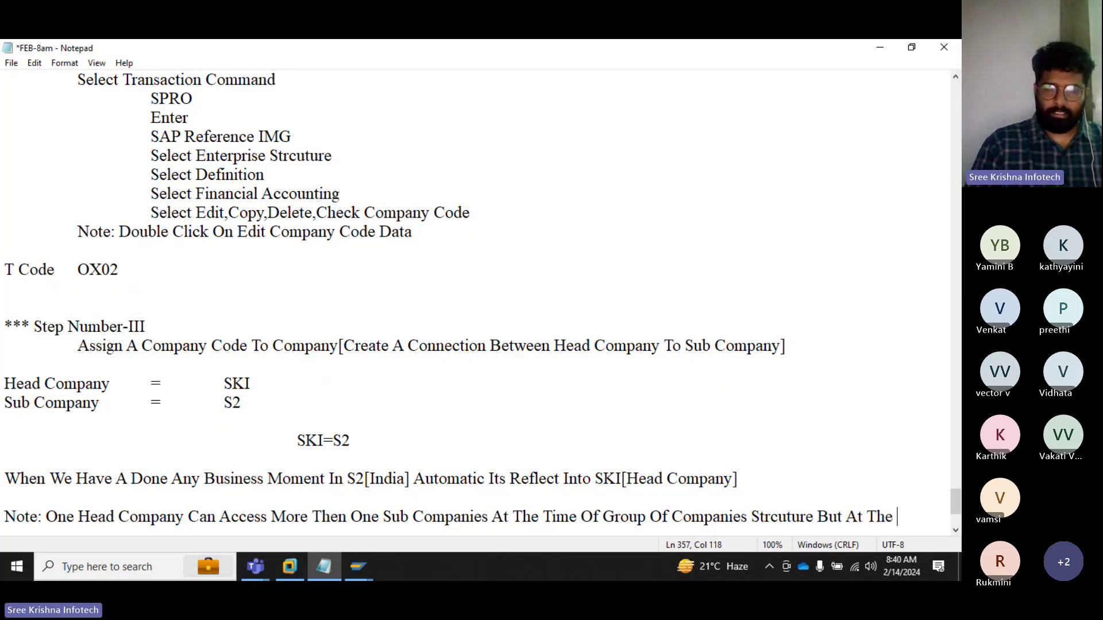
pyautogui.write('me One S')
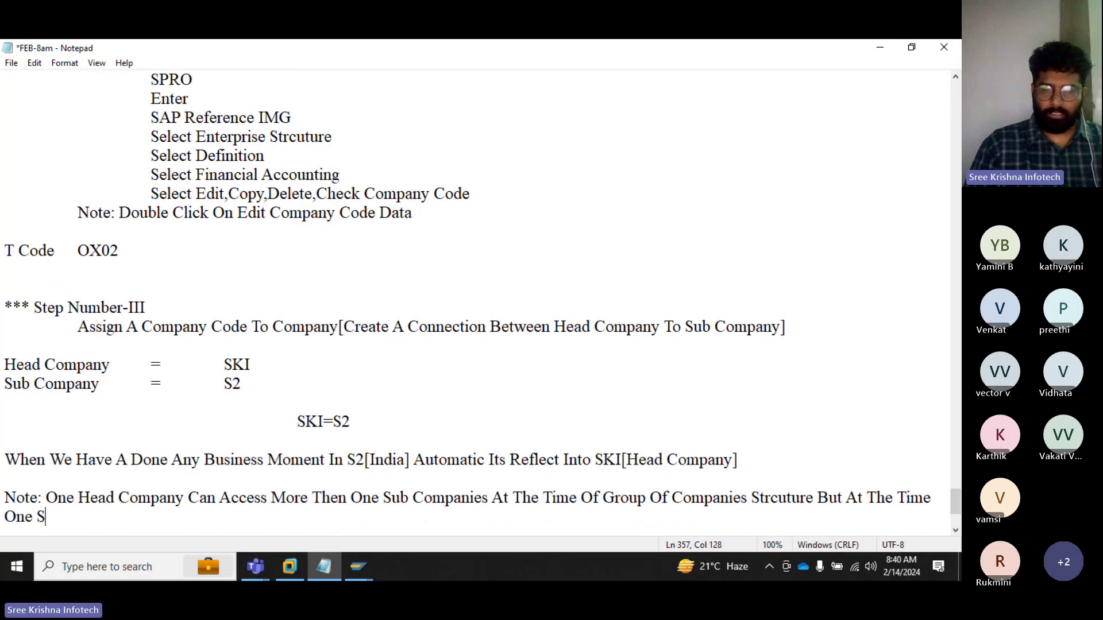
pyautogui.write('ub Company')
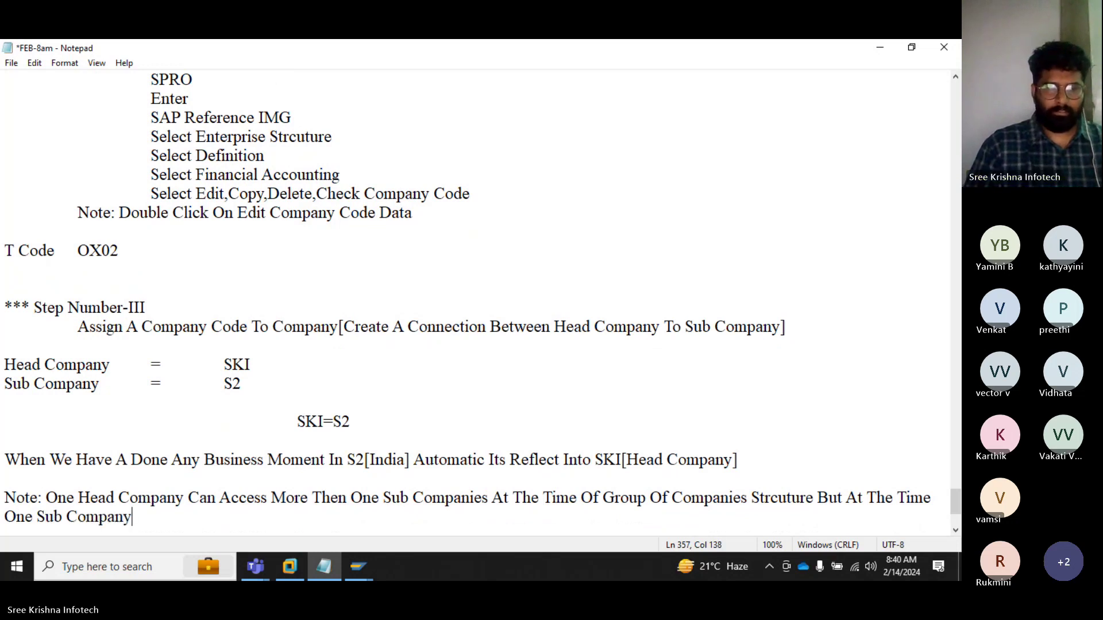
pyautogui.write(' Can Repo')
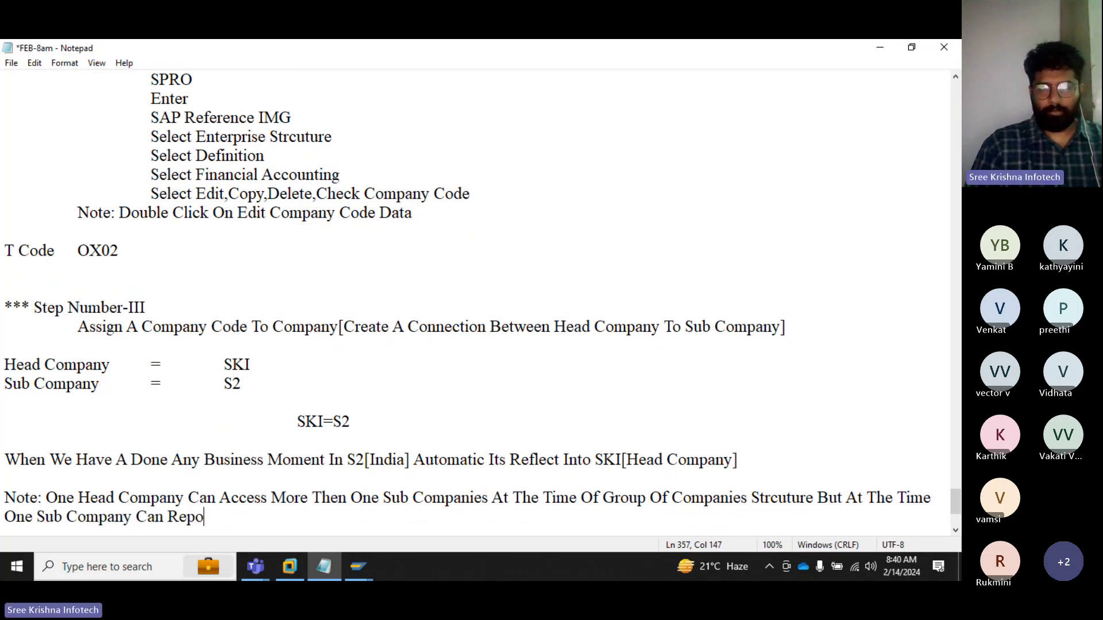
pyautogui.write('rt /')
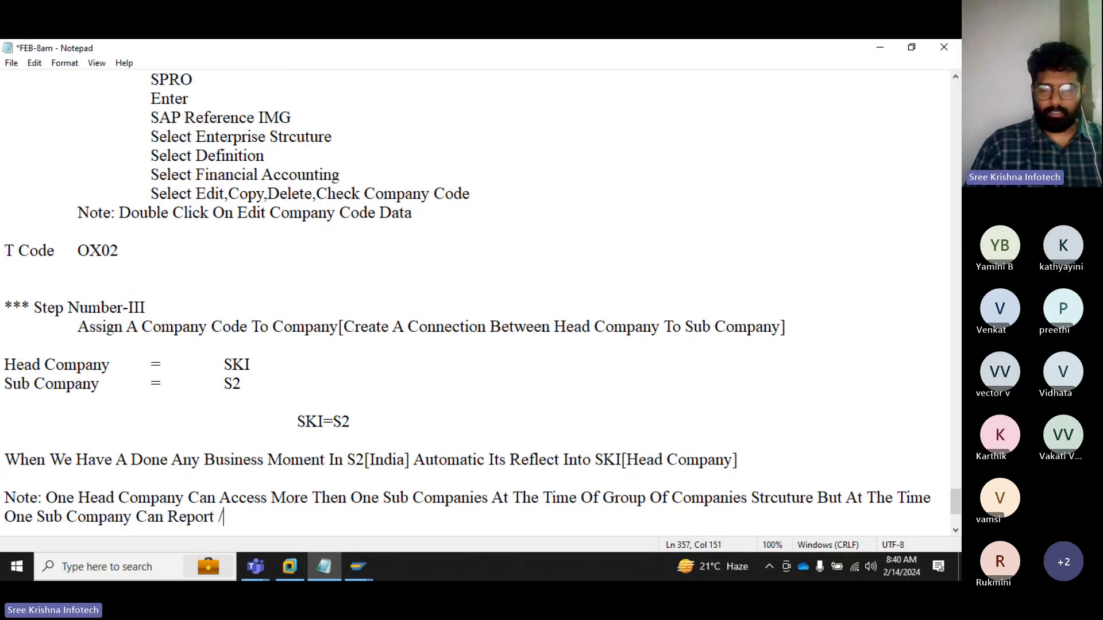
pyautogui.write(' Connect W')
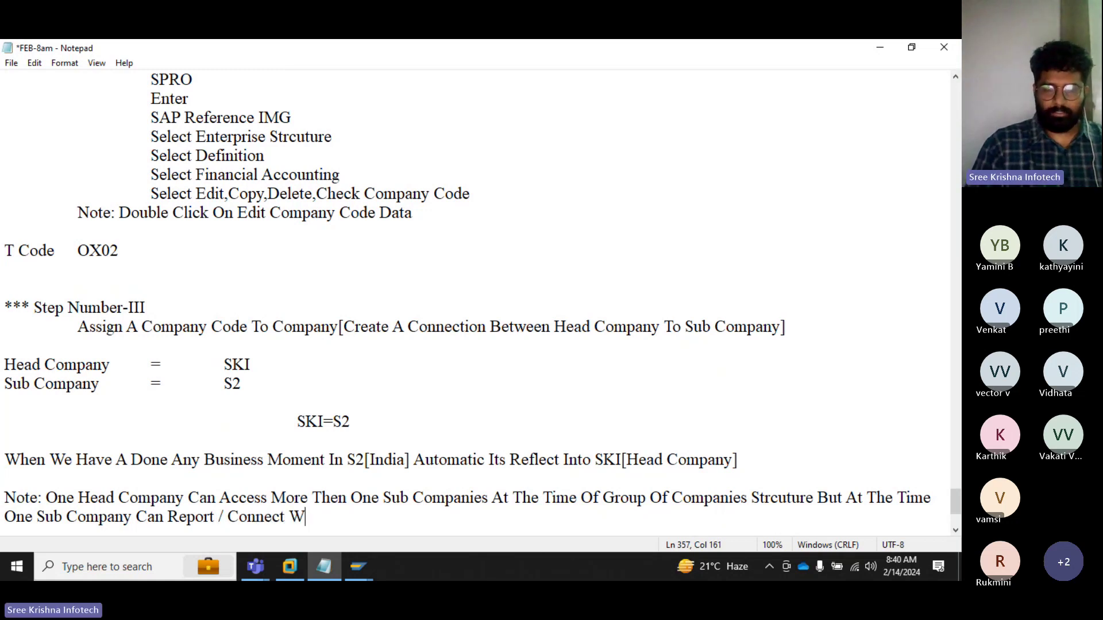
pyautogui.write('ith In')
pyautogui.press('BackSpace')
pyautogui.press('BackSpace')
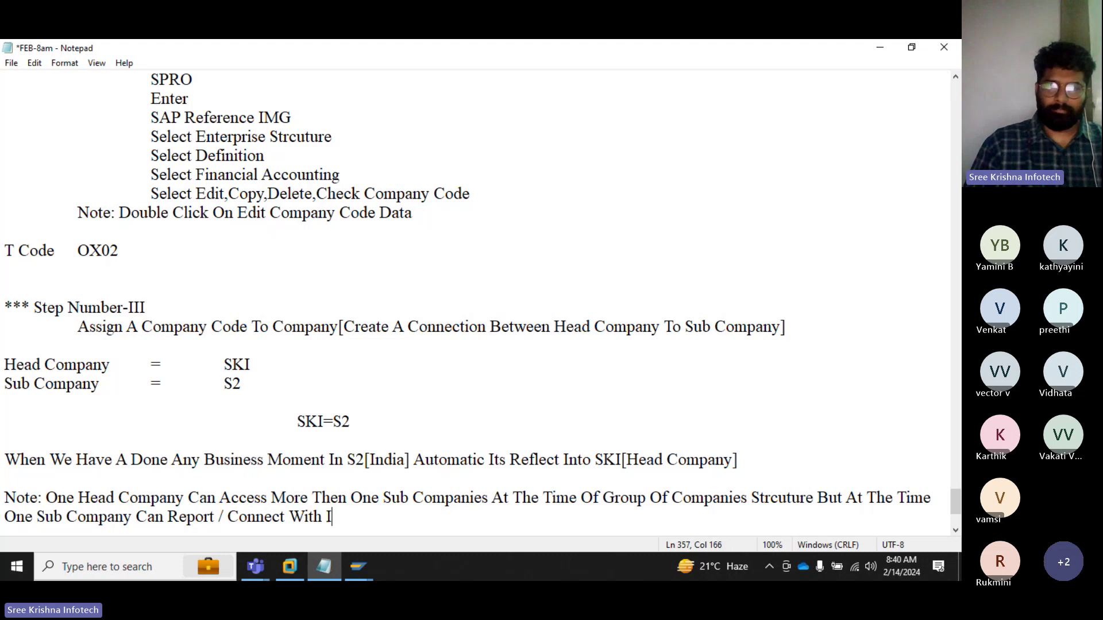
pyautogui.write('Only ')
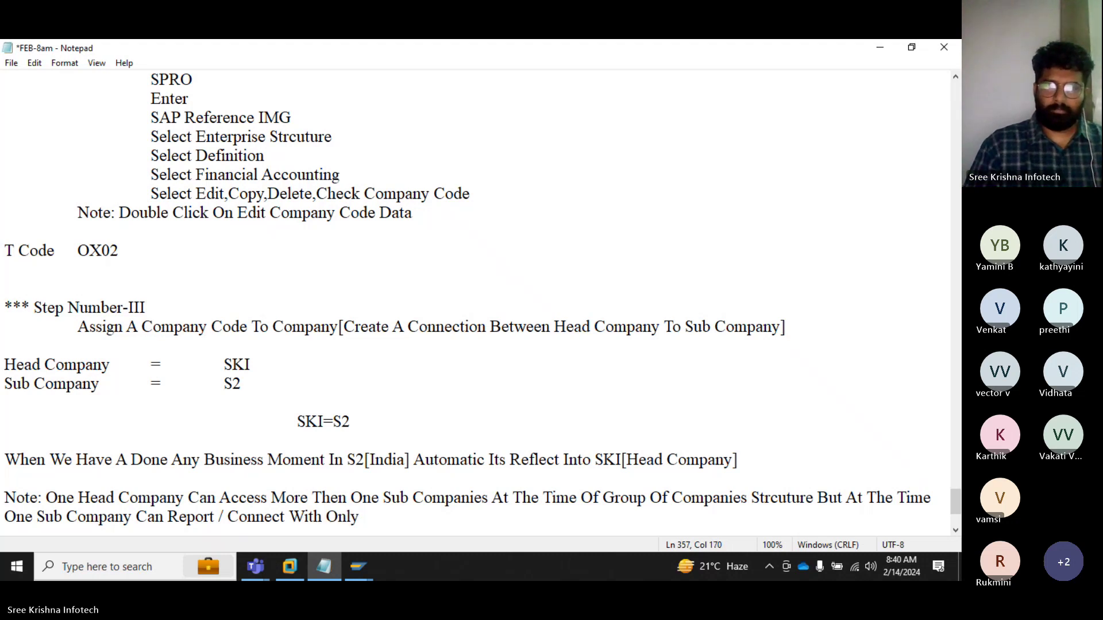
pyautogui.write('On')
pyautogui.press('BackSpace')
pyautogui.press('BackSpace')
pyautogui.write('O')
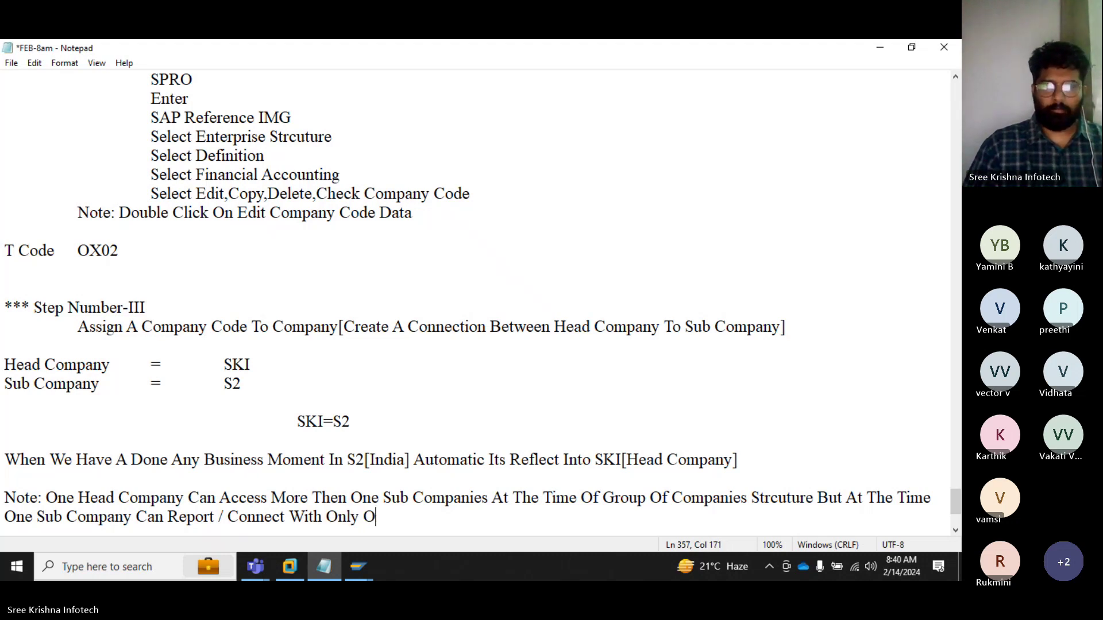
pyautogui.write('ne Sub')
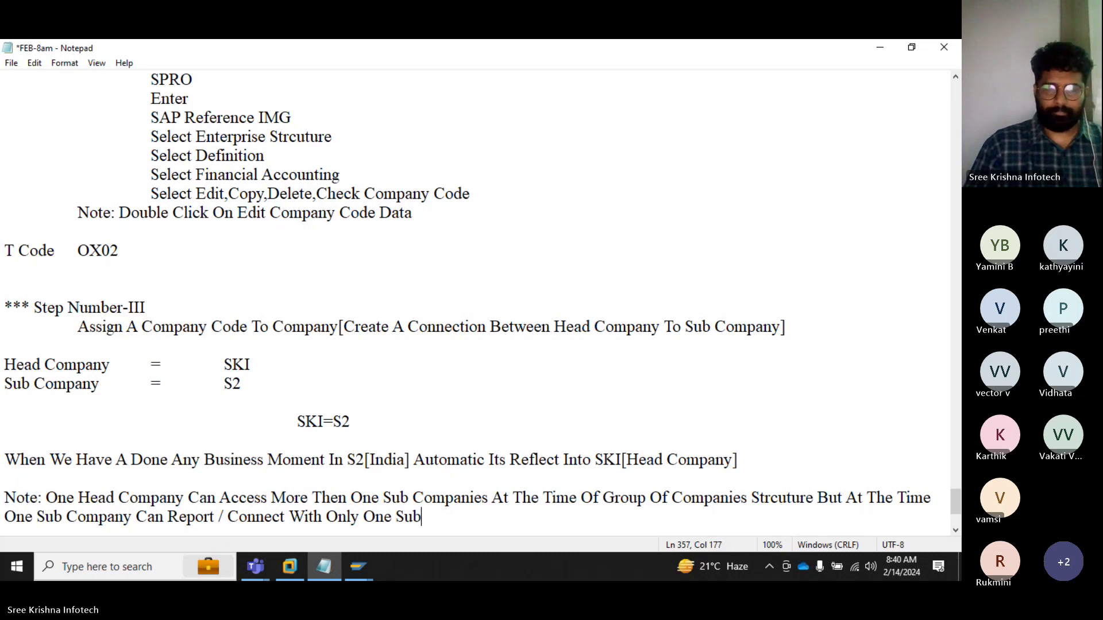
pyautogui.press('BackSpace')
pyautogui.press('BackSpace')
pyautogui.press('BackSpace')
pyautogui.write('G')
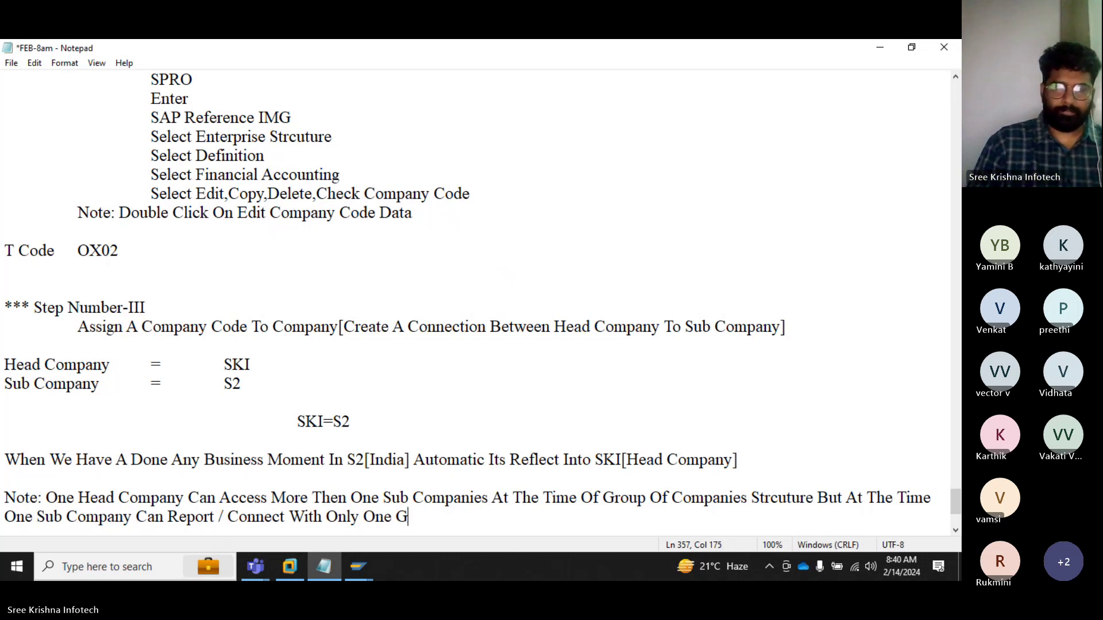
pyautogui.press('BackSpace')
pyautogui.write('Head C')
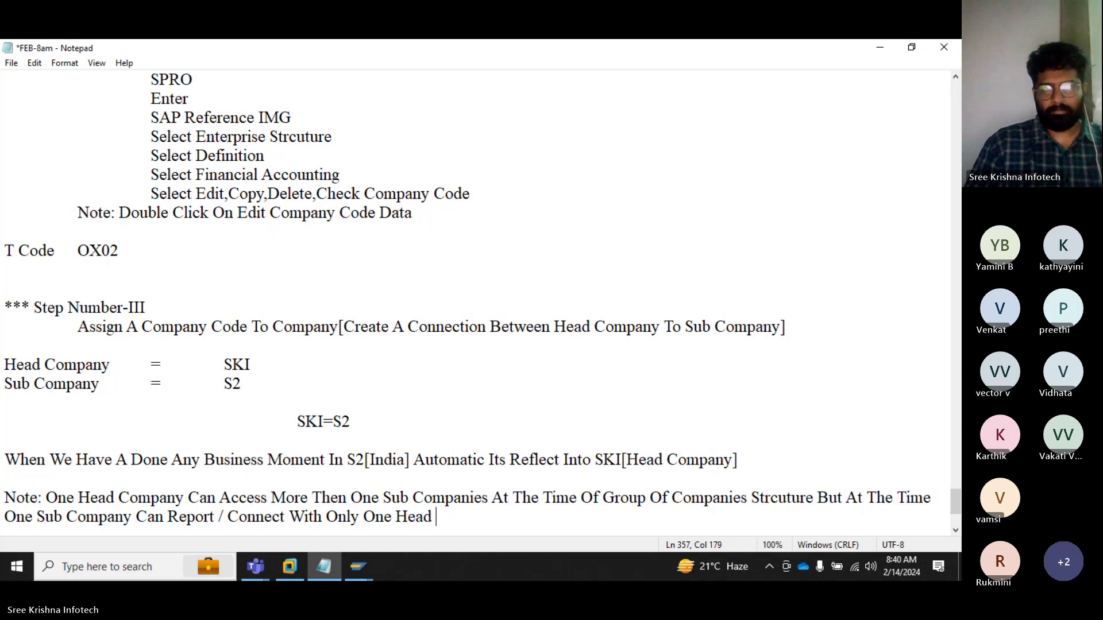
pyautogui.write('ompany')
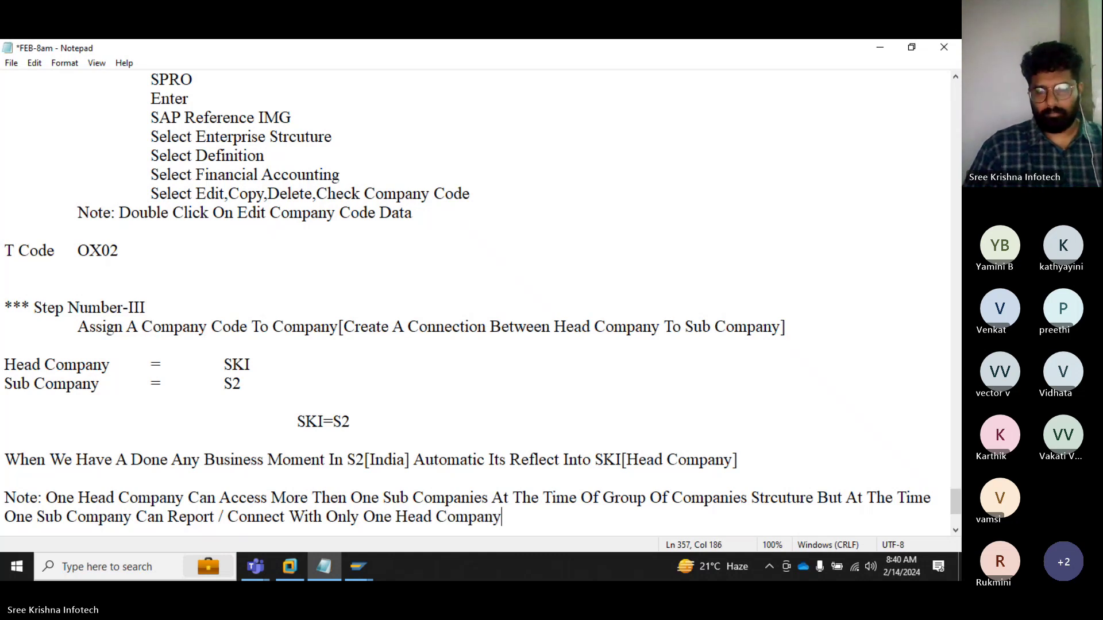
pyautogui.write('.')
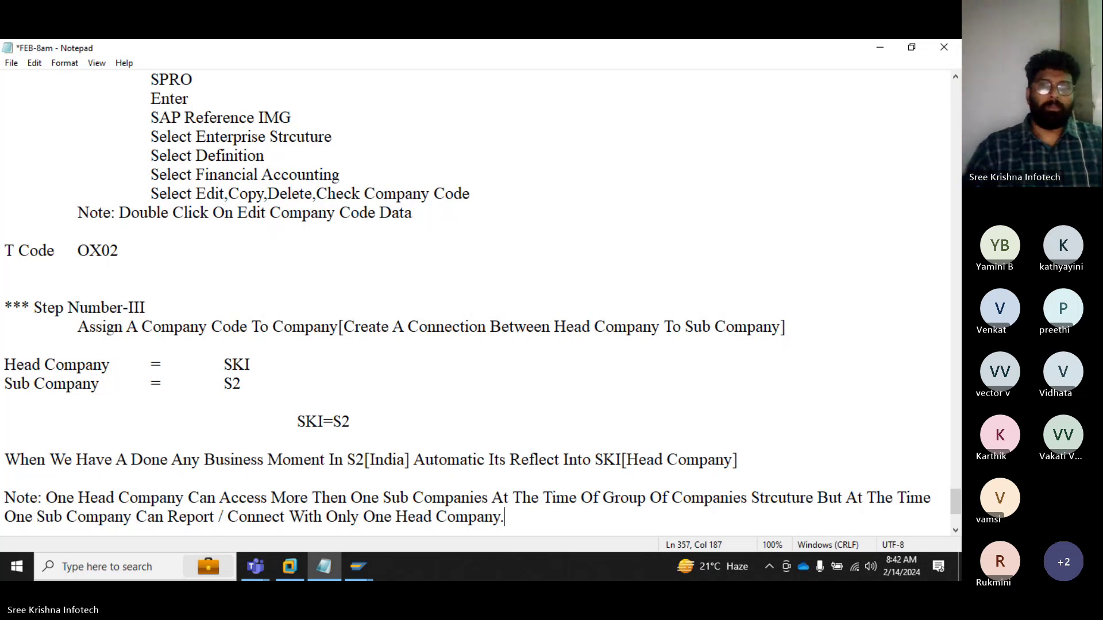
# Step: Start a 'Path' list with indented 'Select Transaction Command' and 'SPRO' lines
pyautogui.press('Return')
pyautogui.press('Return')
pyautogui.write('path')
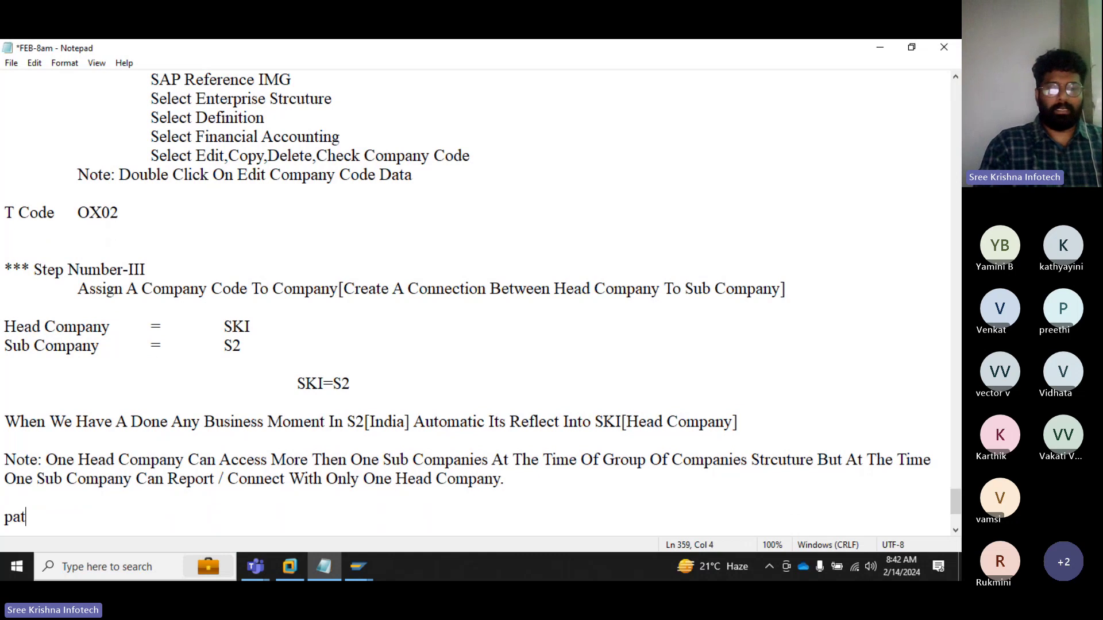
pyautogui.press('Left')
pyautogui.press('Left')
pyautogui.press('Left')
pyautogui.hotkey('shift', 'Left')
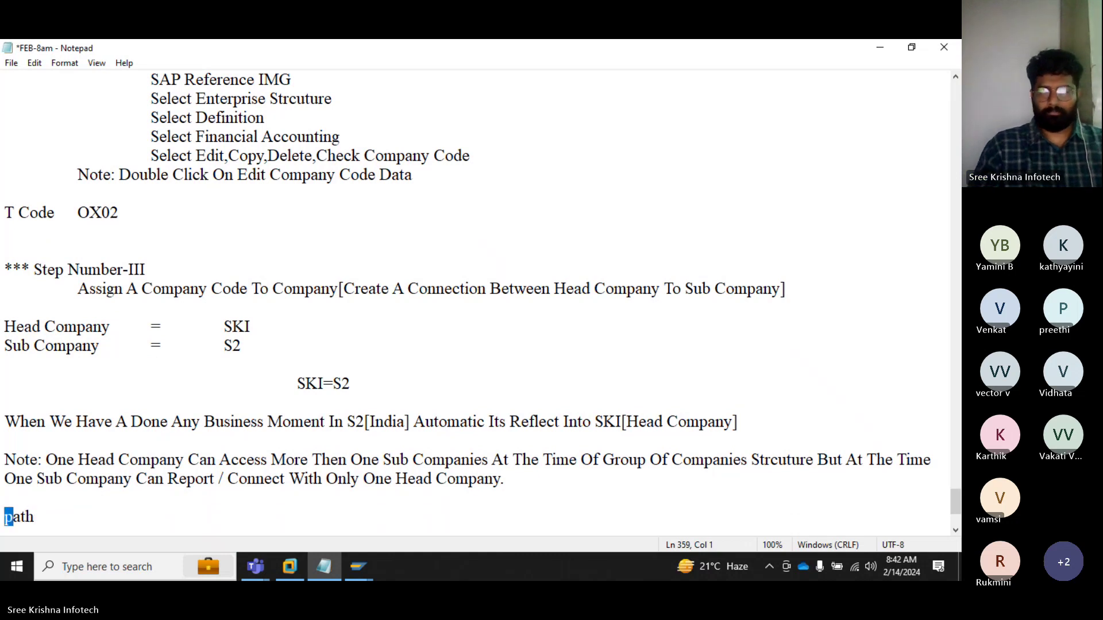
pyautogui.write('P')
pyautogui.press('Right')
pyautogui.press('Right')
pyautogui.press('Right')
pyautogui.press('Return')
pyautogui.press('Tab')
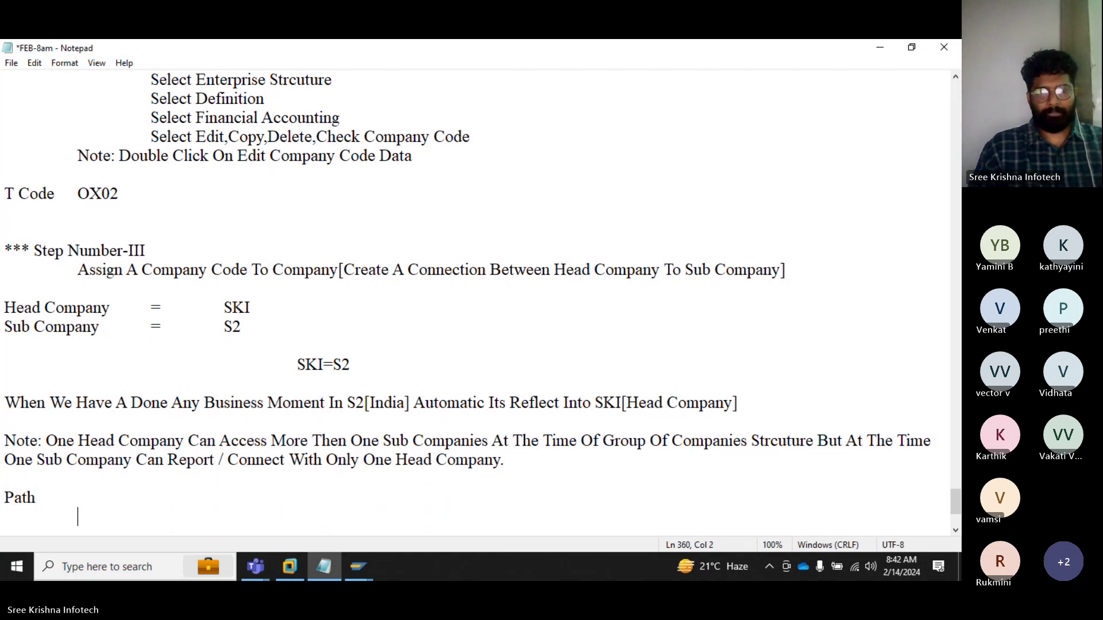
pyautogui.write('Select Tran')
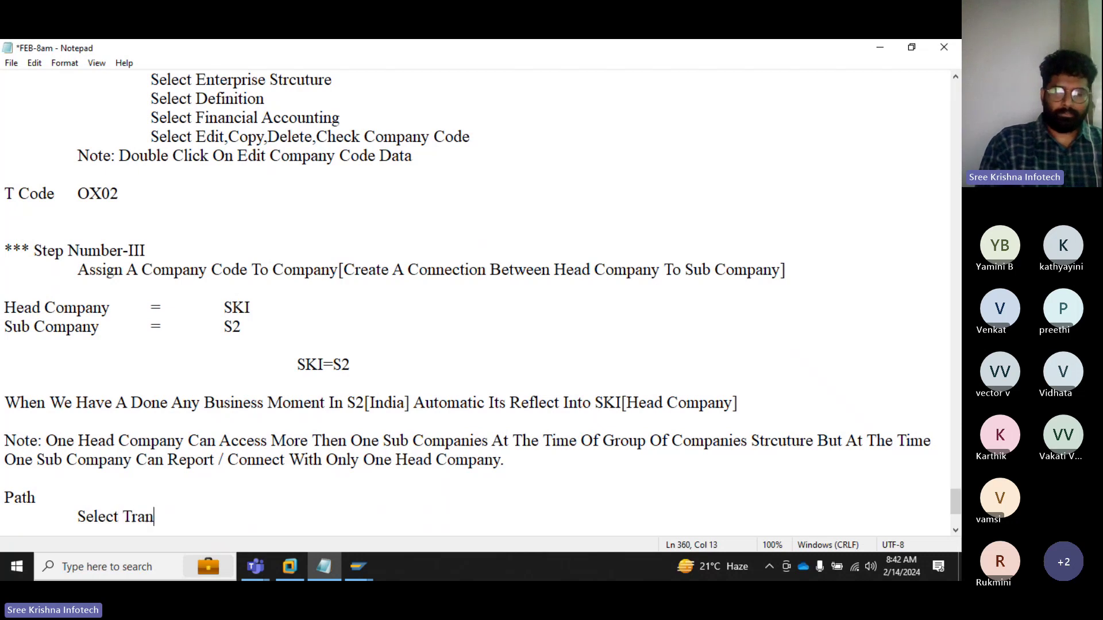
pyautogui.write('saction C')
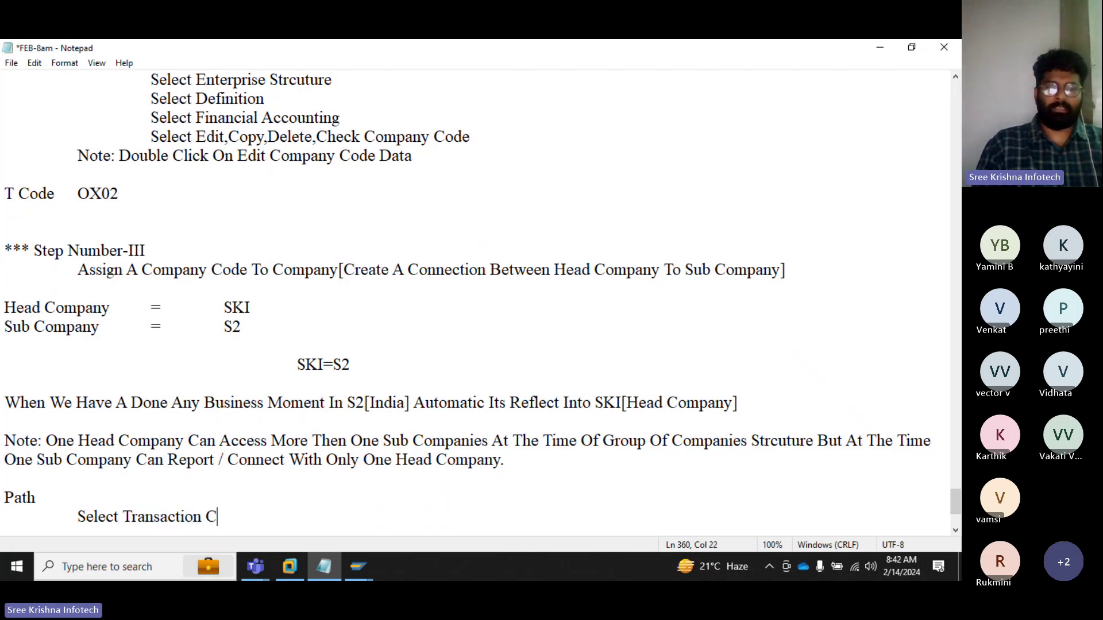
pyautogui.write('ommand')
pyautogui.press('Return')
pyautogui.press('Tab')
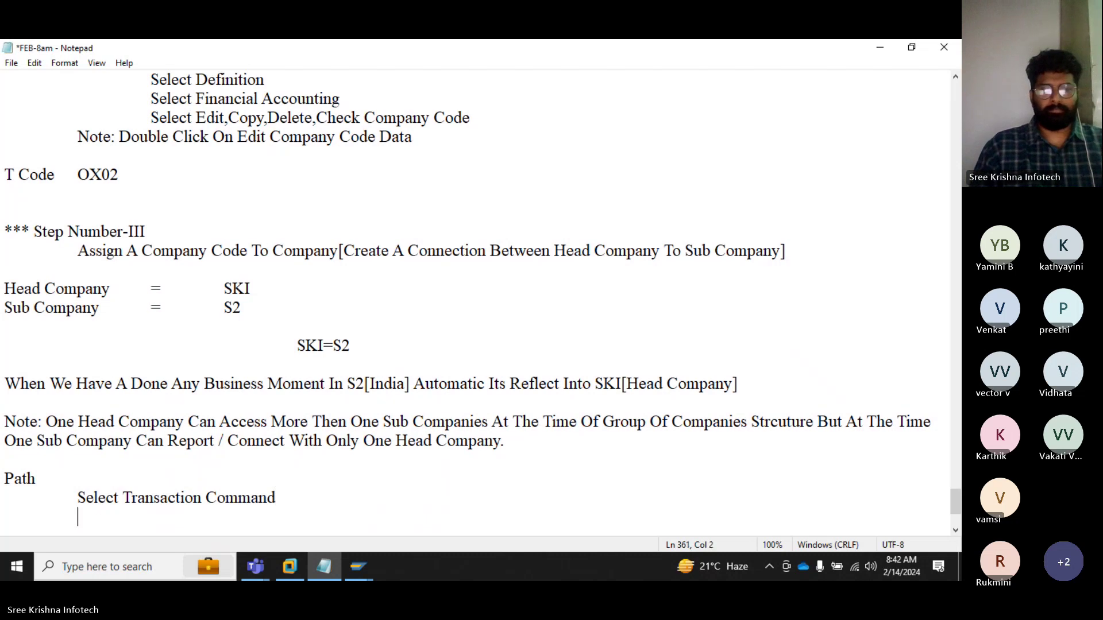
pyautogui.write('SPRO')
# Step: Add the path lines 'Enter', 'Select SAP Reference IMG' and 'Select Enterprise Structure'
pyautogui.press('Return')
pyautogui.press('Tab')
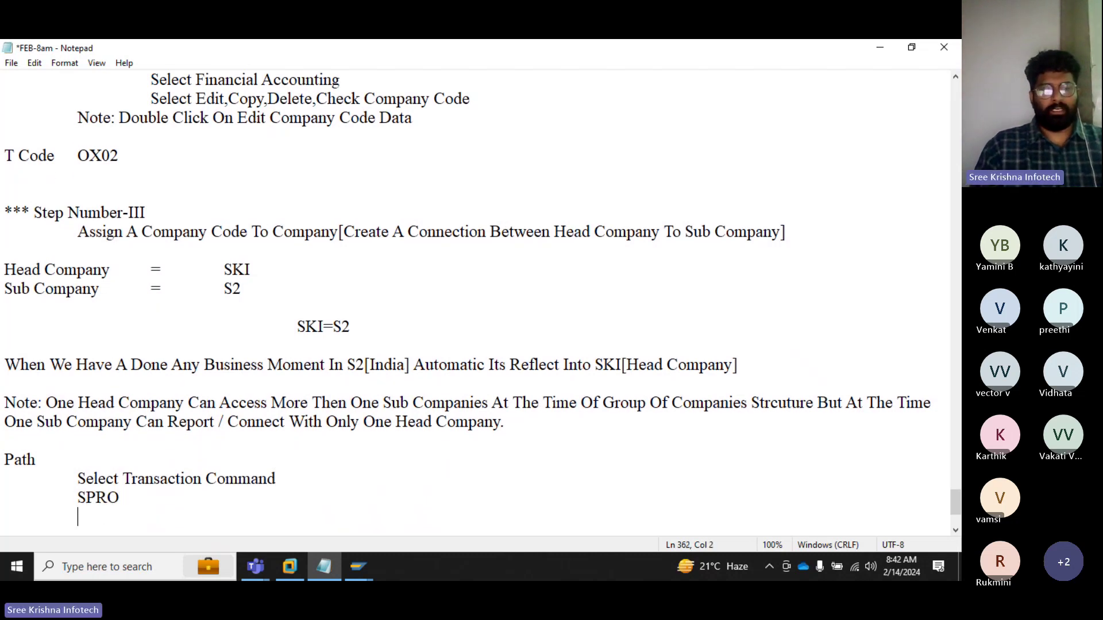
pyautogui.write('Emt')
pyautogui.press('BackSpace')
pyautogui.press('BackSpace')
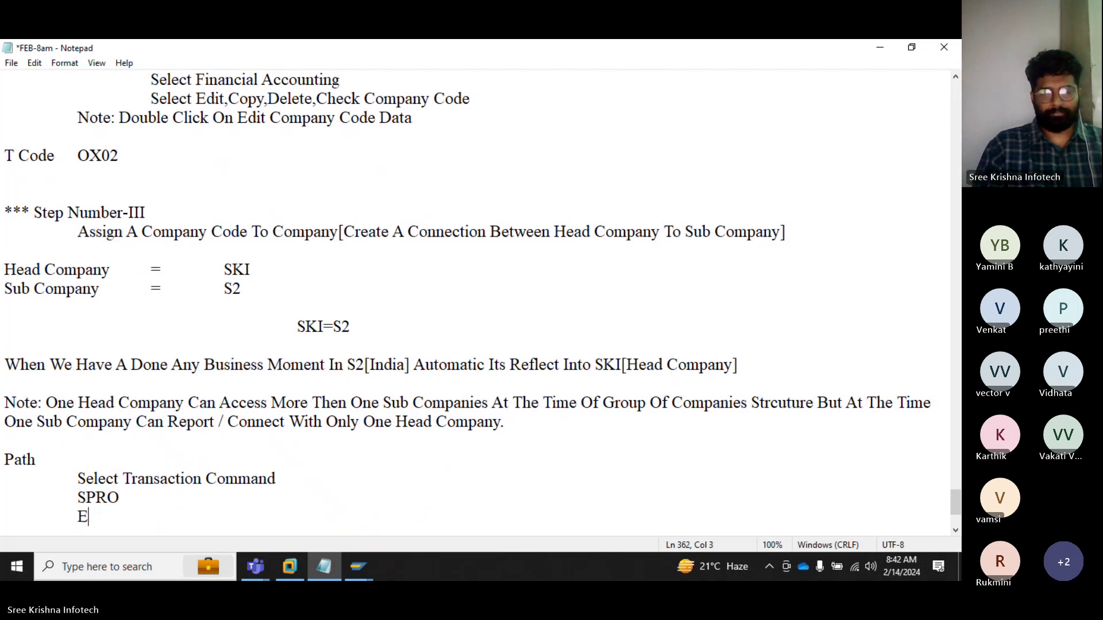
pyautogui.write('nter')
pyautogui.press('Return')
pyautogui.press('Tab')
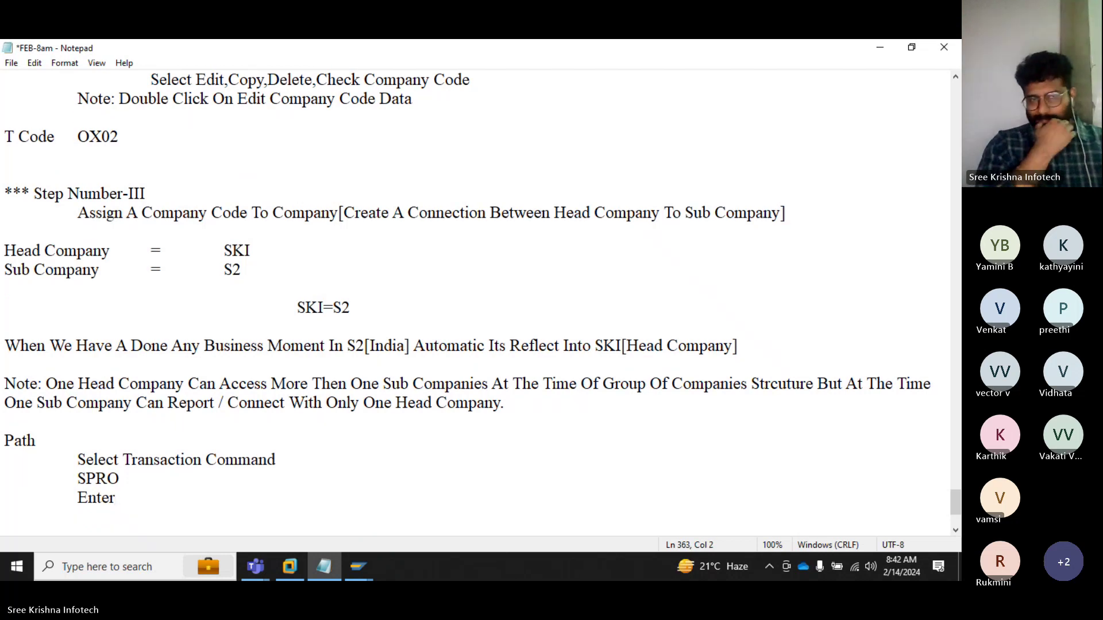
pyautogui.write('Select S')
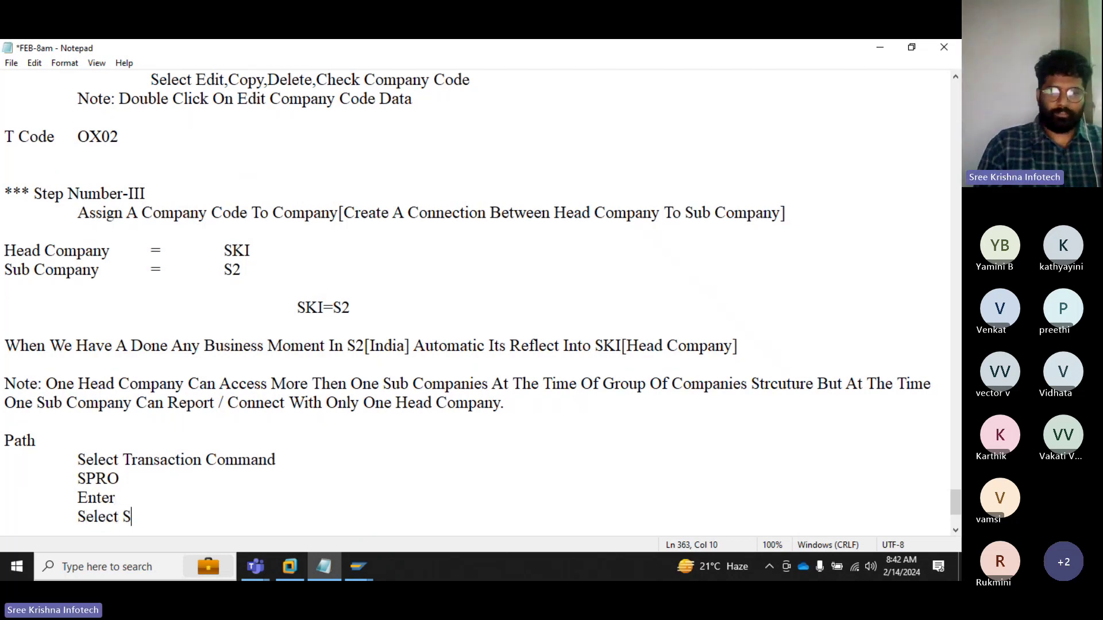
pyautogui.write('AO')
pyautogui.press('BackSpace')
pyautogui.write('P')
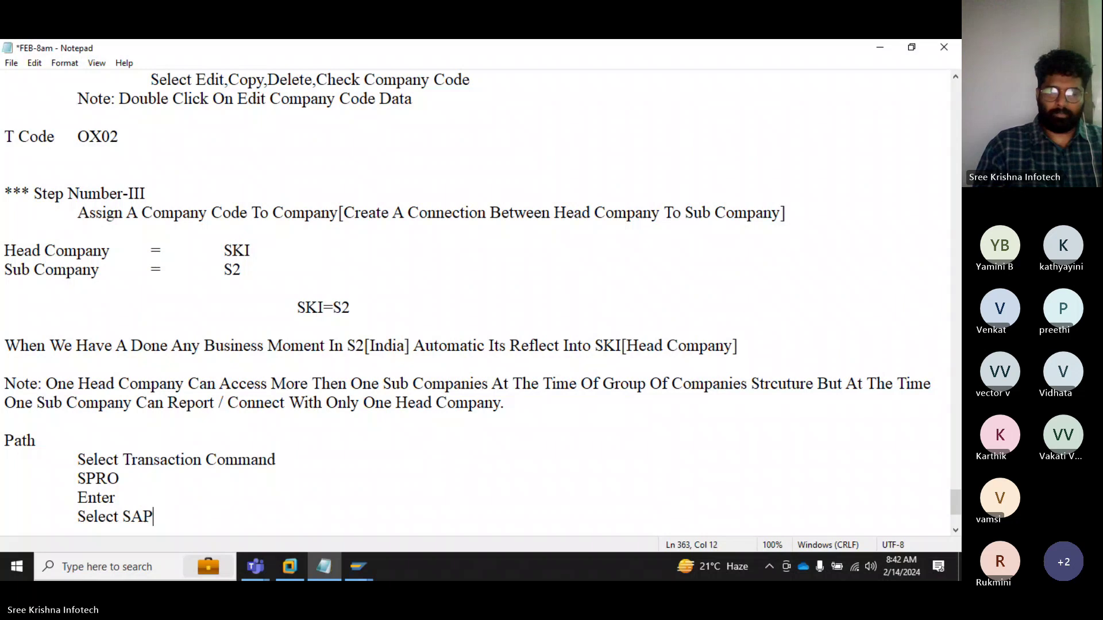
pyautogui.write(' Reference ')
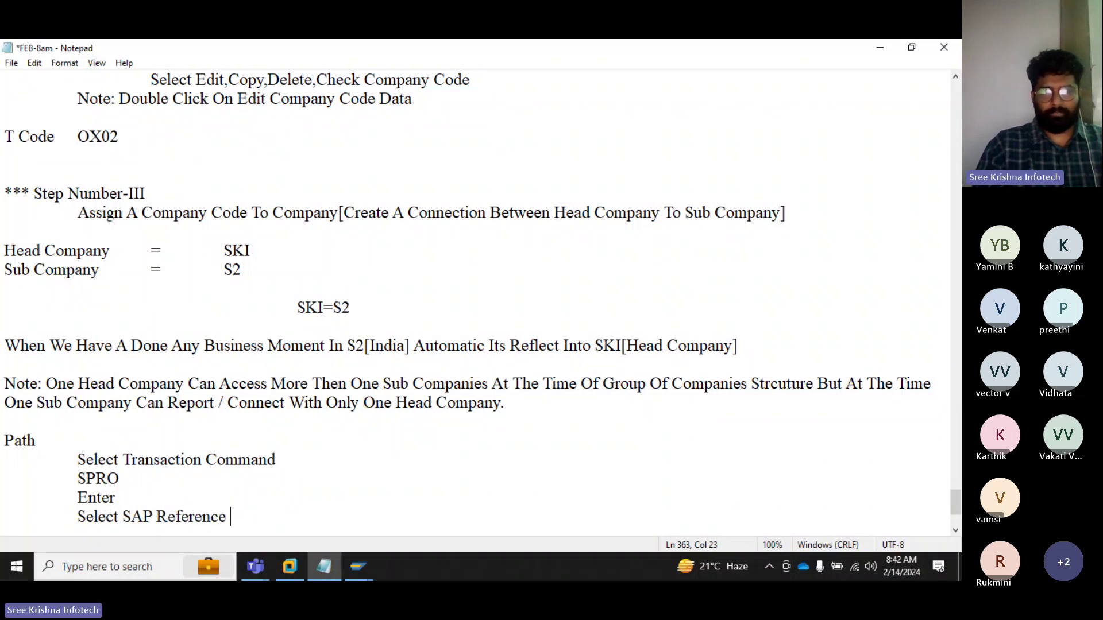
pyautogui.write('IMG')
pyautogui.press('Return')
pyautogui.press('Tab')
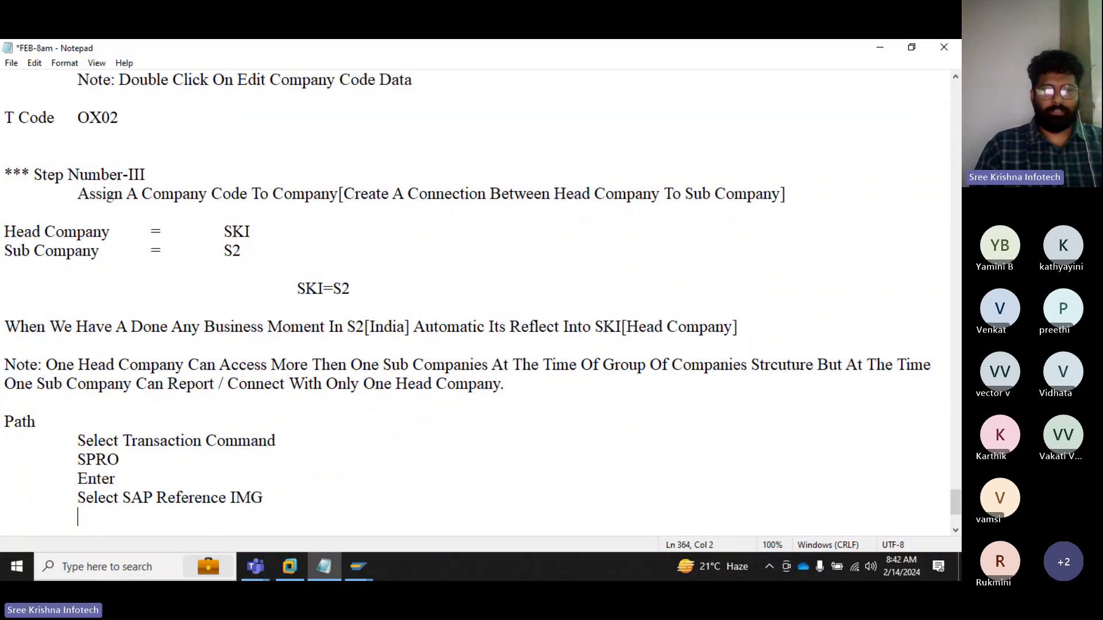
pyautogui.write('Select En')
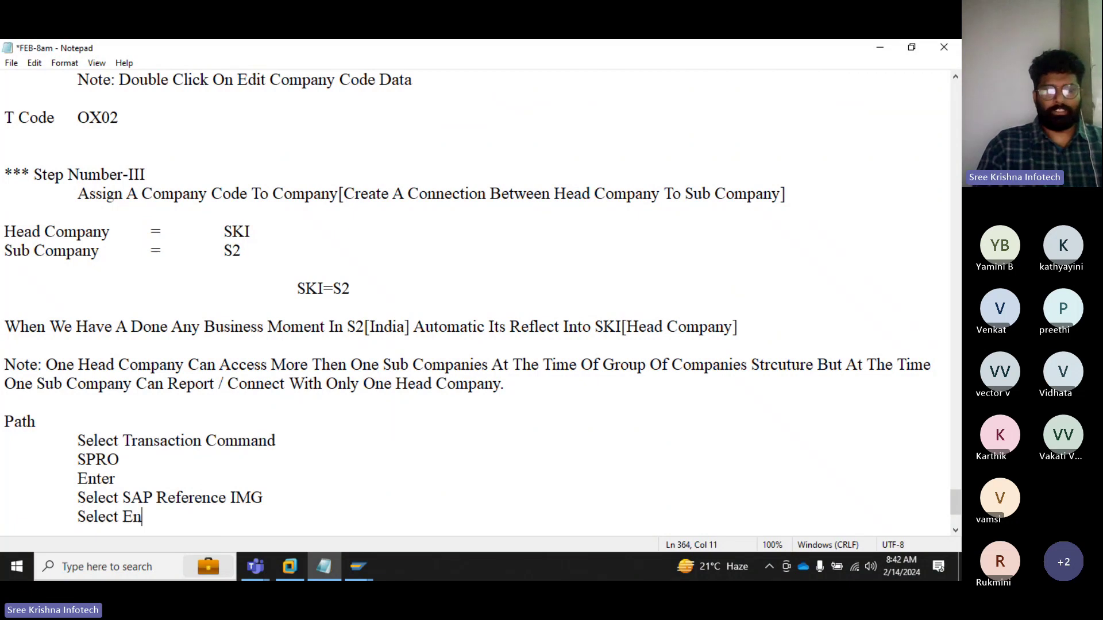
pyautogui.write('terprise Strc')
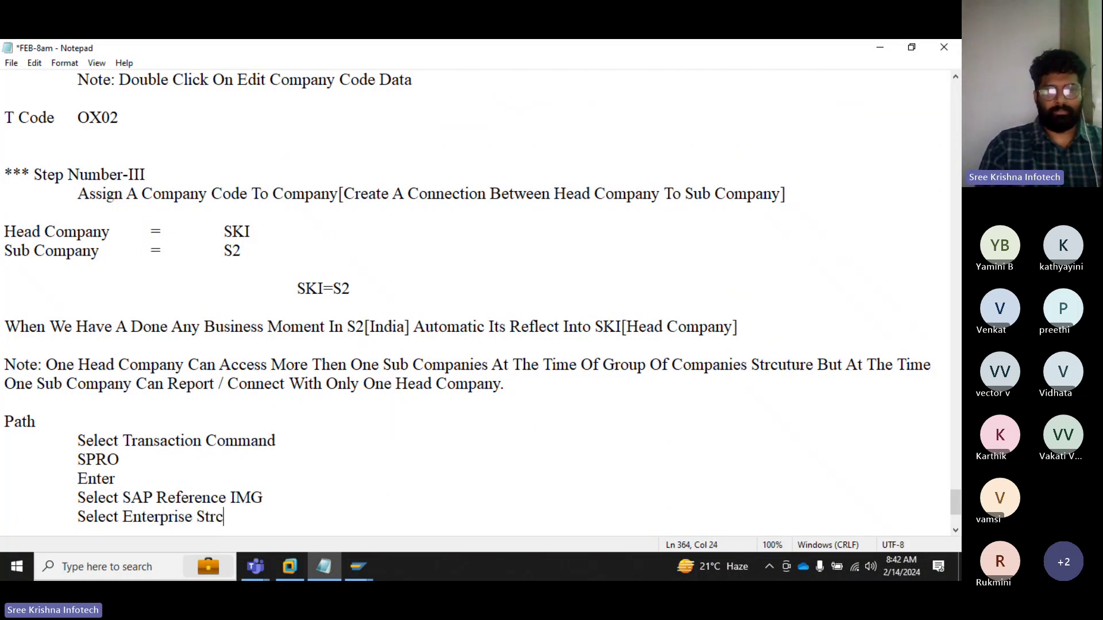
pyautogui.press('BackSpace')
pyautogui.write('ucture')
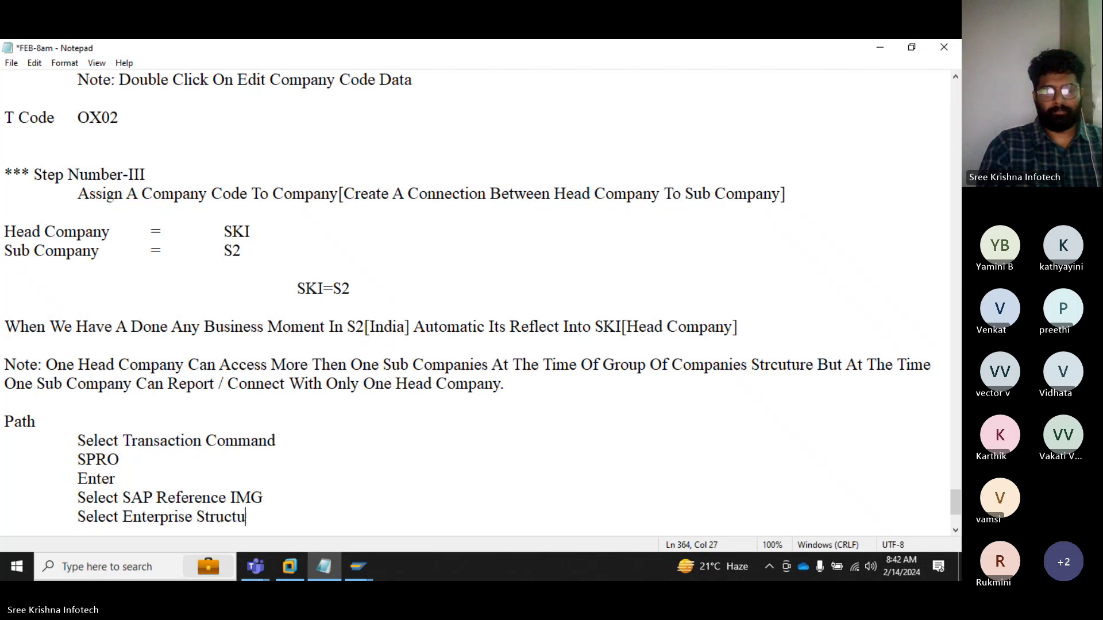
# Step: Add 'Select Assignment[Create A Connection]', 'Select Financial Accounting' and 'Select Assign Company Code To Company'
pyautogui.press('Return')
pyautogui.press('Tab')
pyautogui.write('Selec')
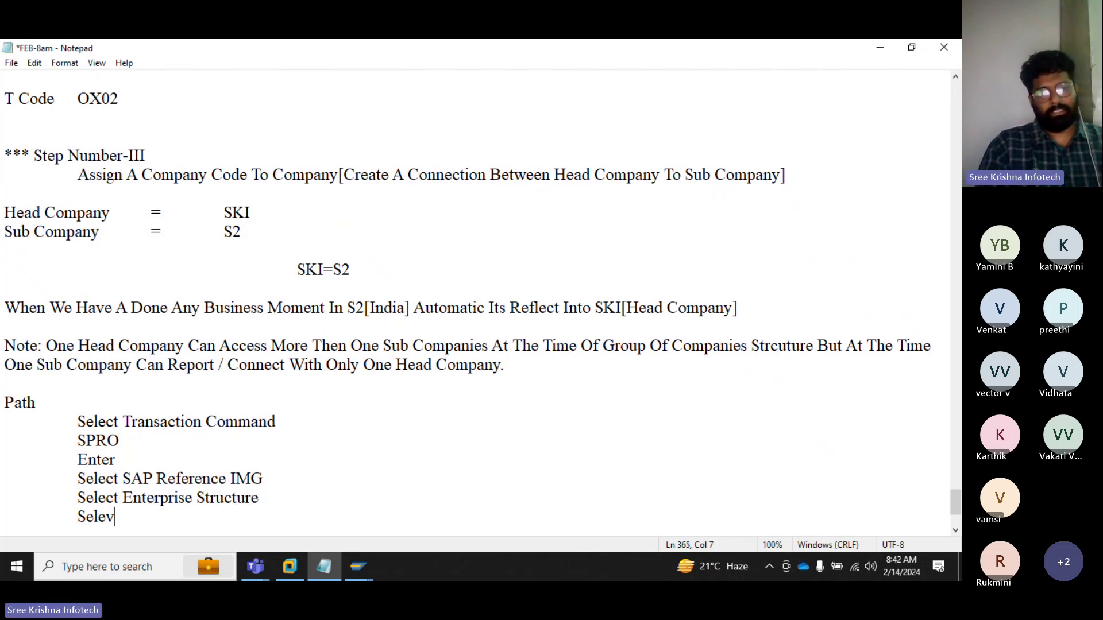
pyautogui.write('t A')
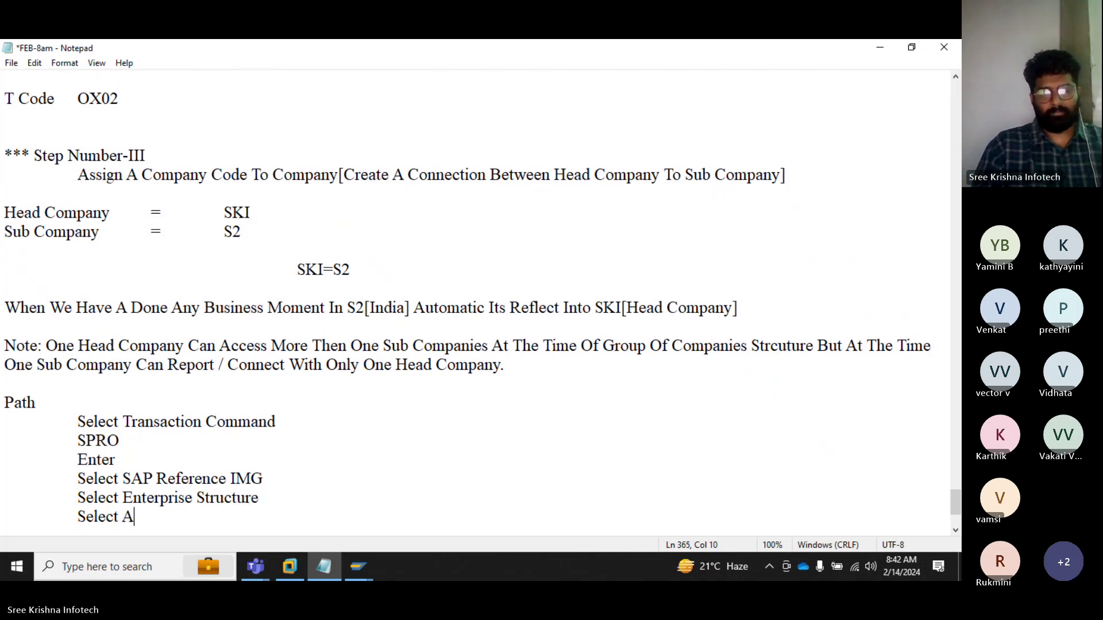
pyautogui.write('ssignment')
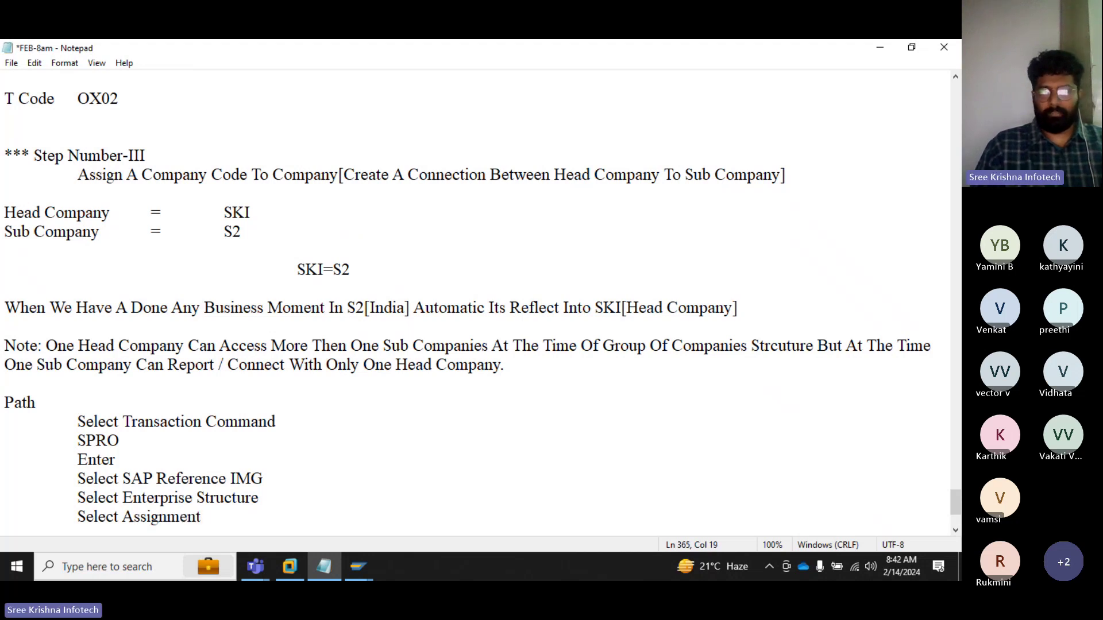
pyautogui.write('[Create ')
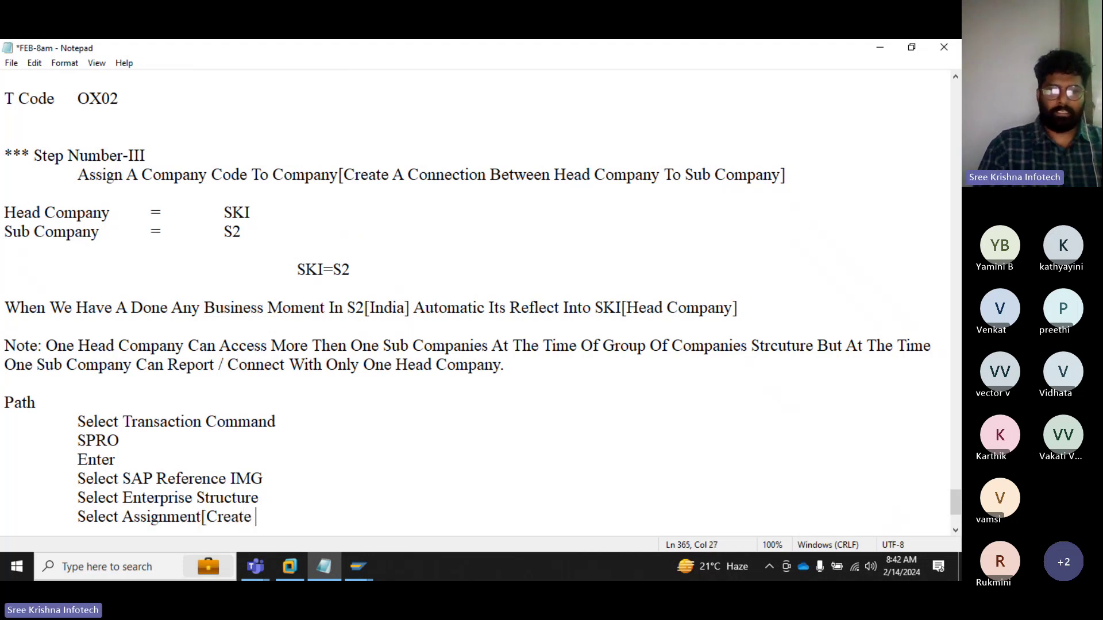
pyautogui.write('A Connect')
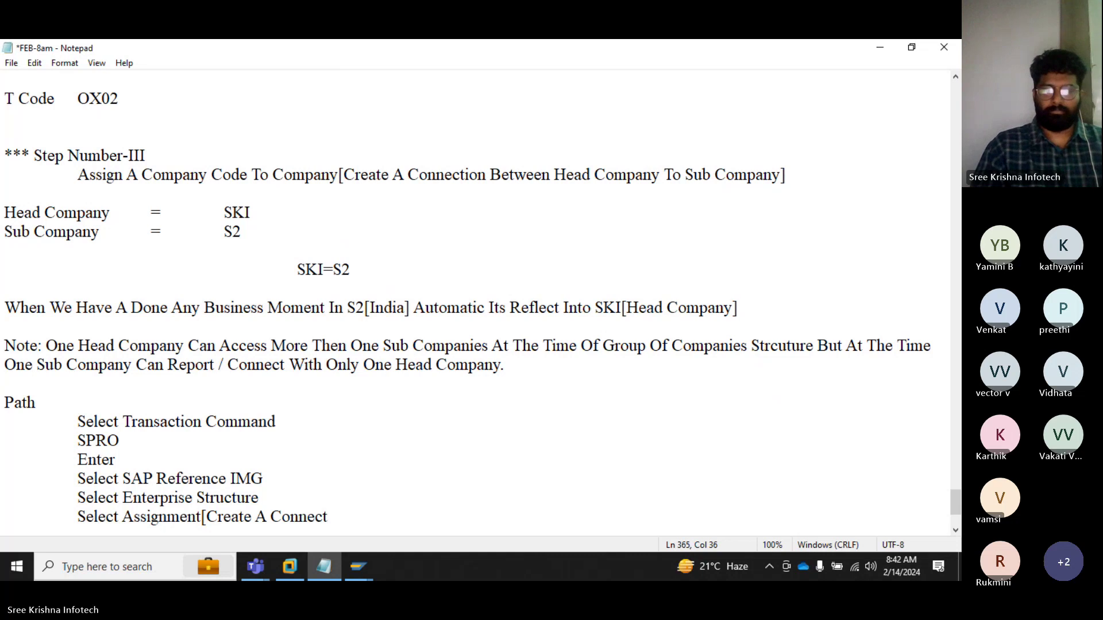
pyautogui.write('ion]')
pyautogui.press('Return')
pyautogui.press('Tab')
pyautogui.write('S')
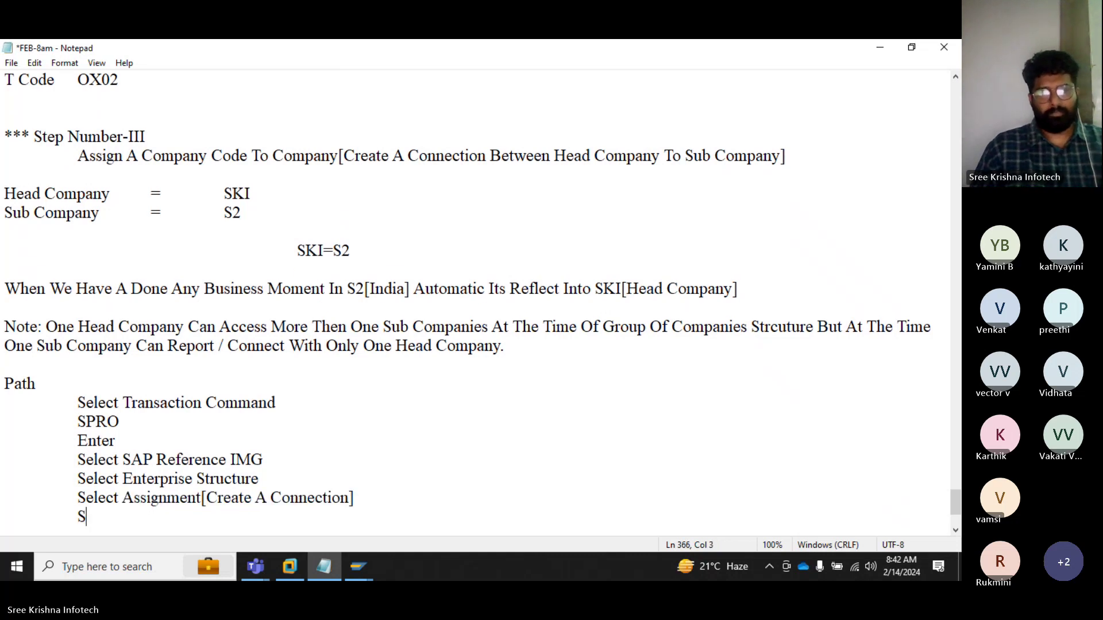
pyautogui.write('elect Finan')
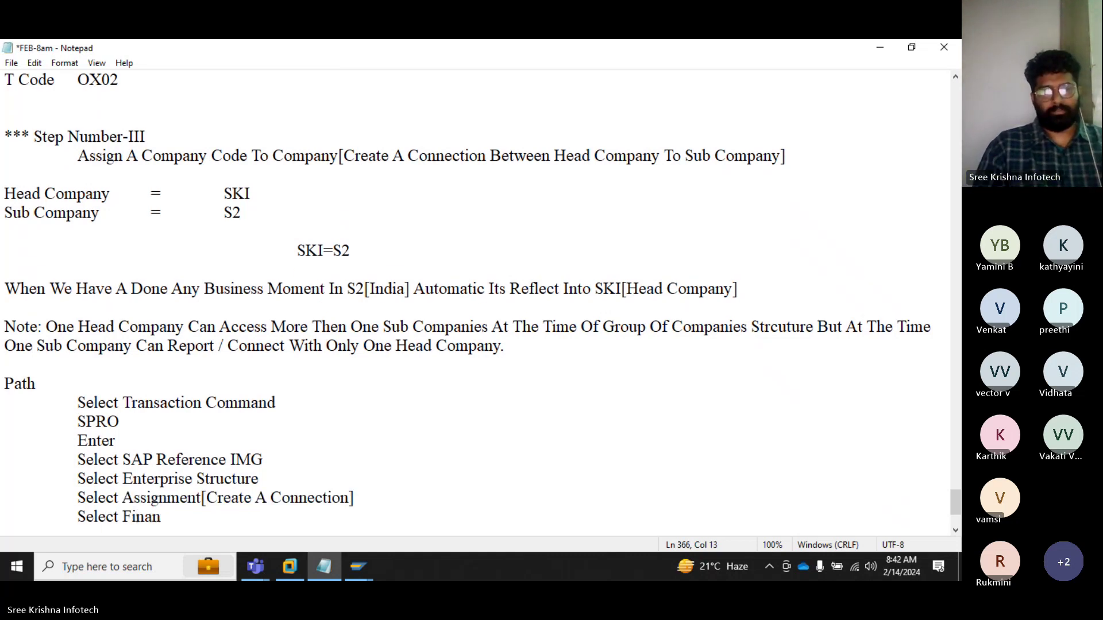
pyautogui.write('cial Acc')
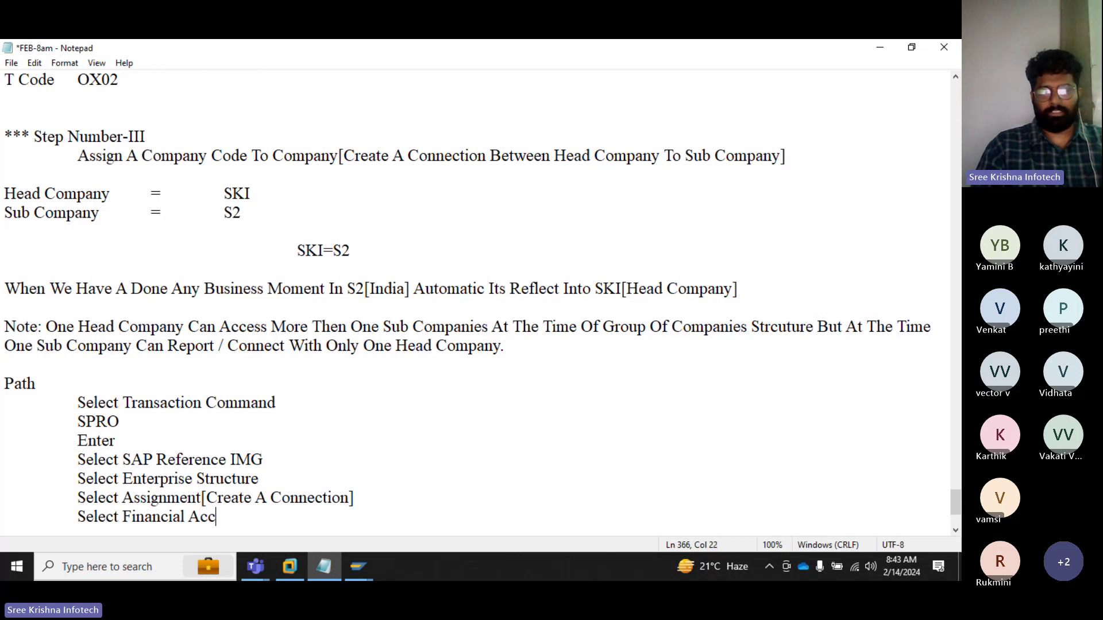
pyautogui.write('ounting')
pyautogui.press('Return')
pyautogui.press('Tab')
pyautogui.write('Sel')
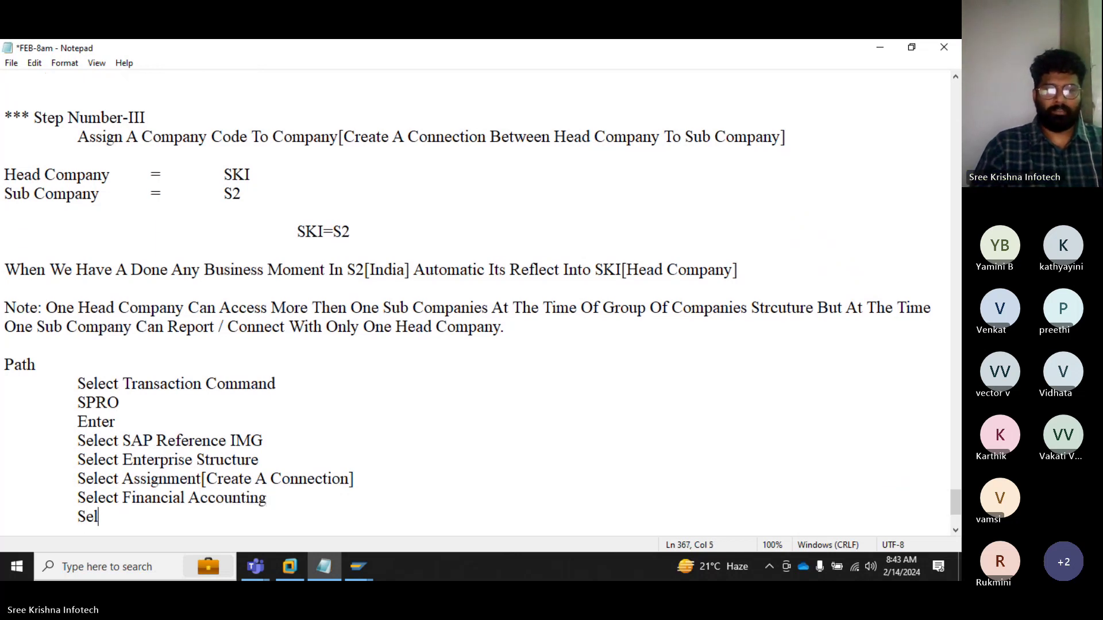
pyautogui.write('ect Assi')
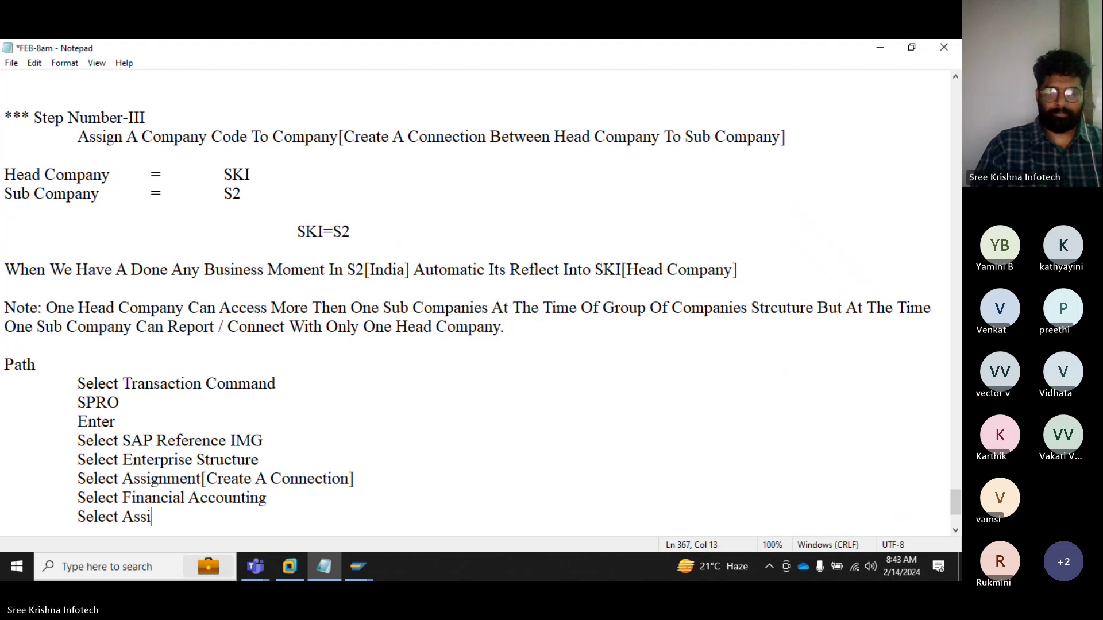
pyautogui.write('gn C')
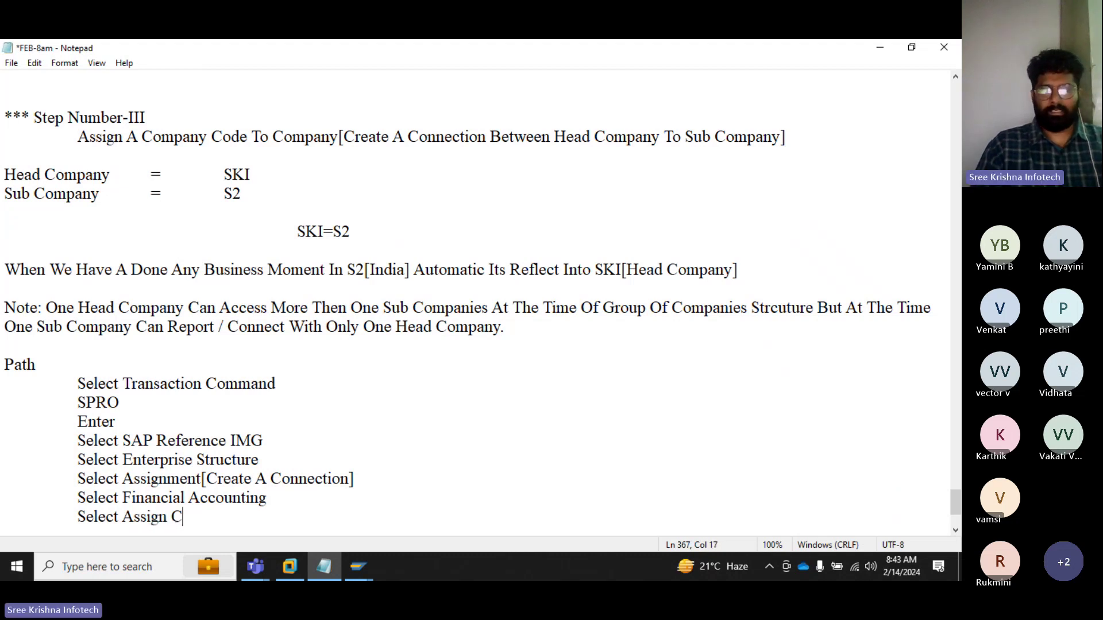
pyautogui.write('ompany Code')
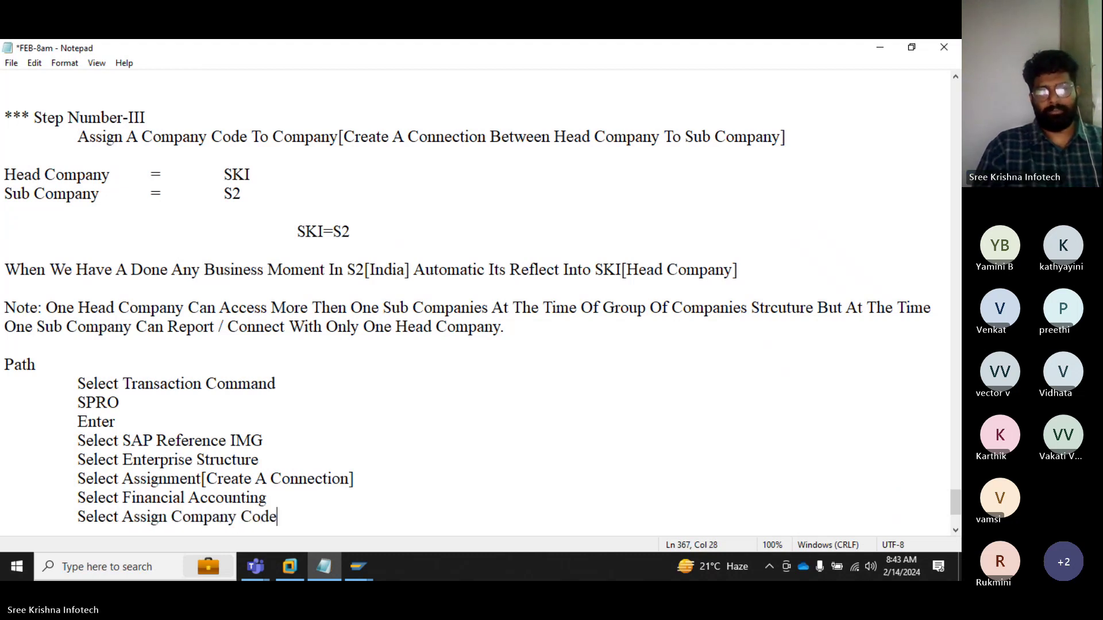
pyautogui.write(' To Compa')
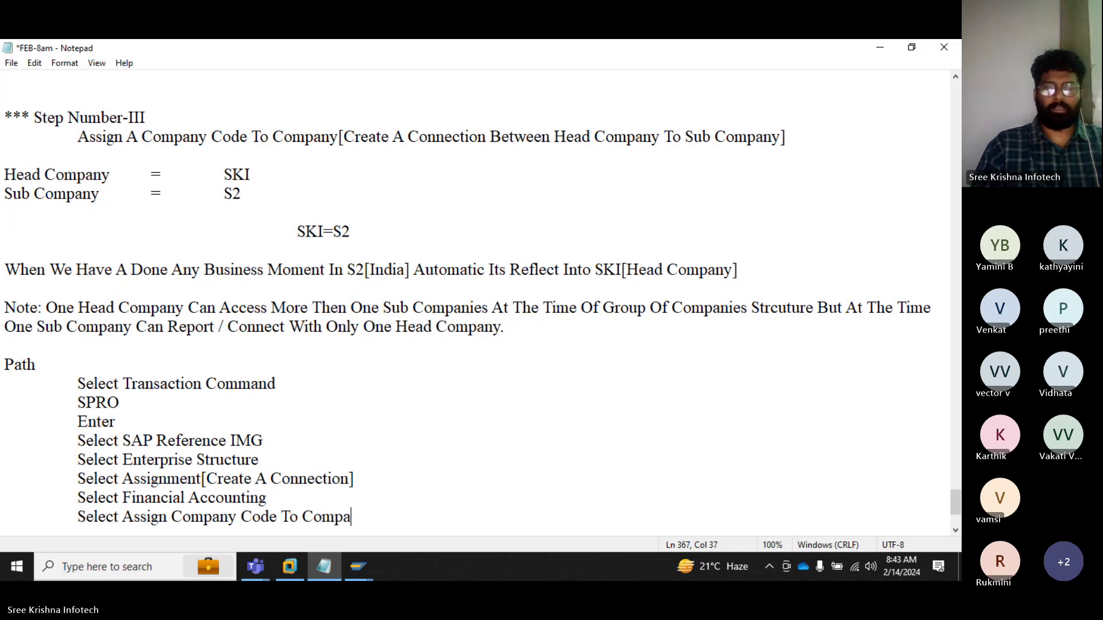
pyautogui.write('ny')
pyautogui.press('Return')
pyautogui.press('Return')
# Step: Add a 'T Code' line with the value OX16 below the path
pyautogui.write('T Code')
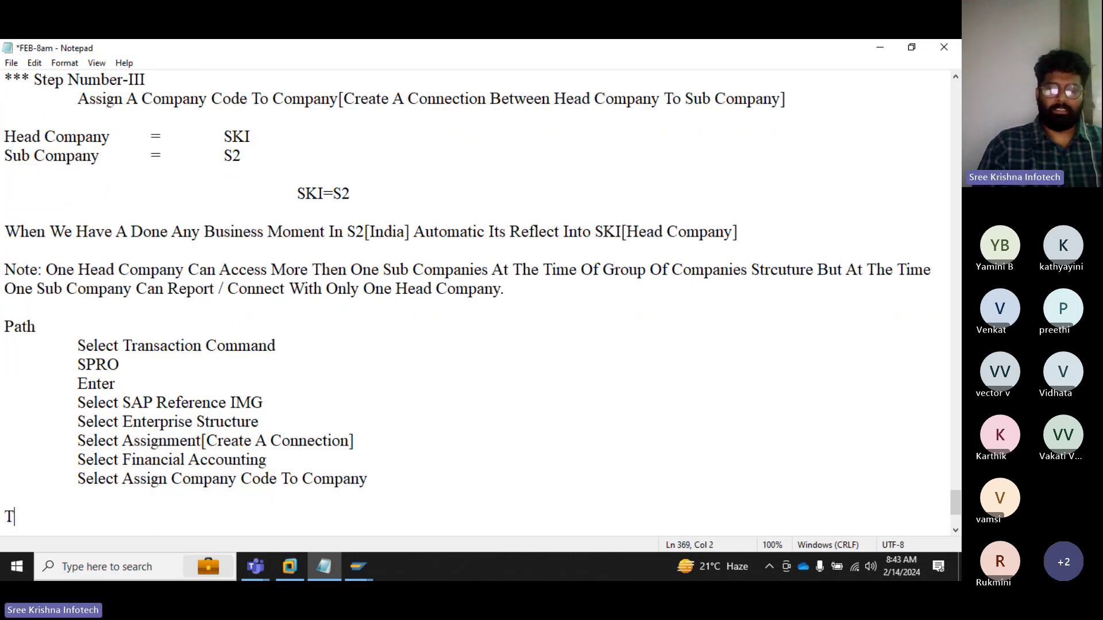
pyautogui.press('Tab')
pyautogui.write('O')
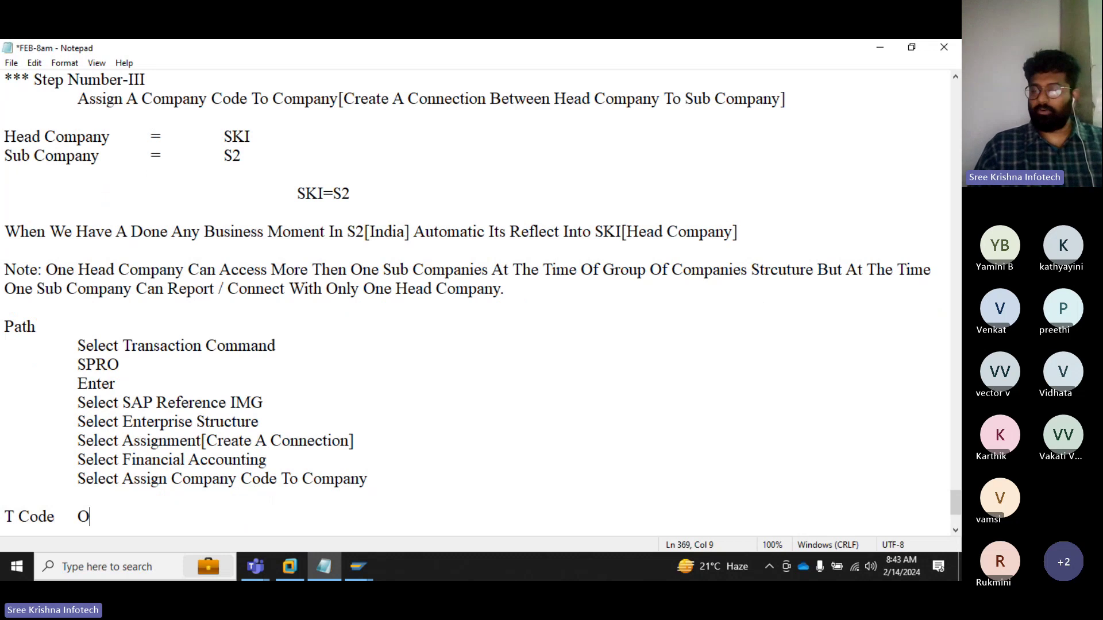
pyautogui.write('X6')
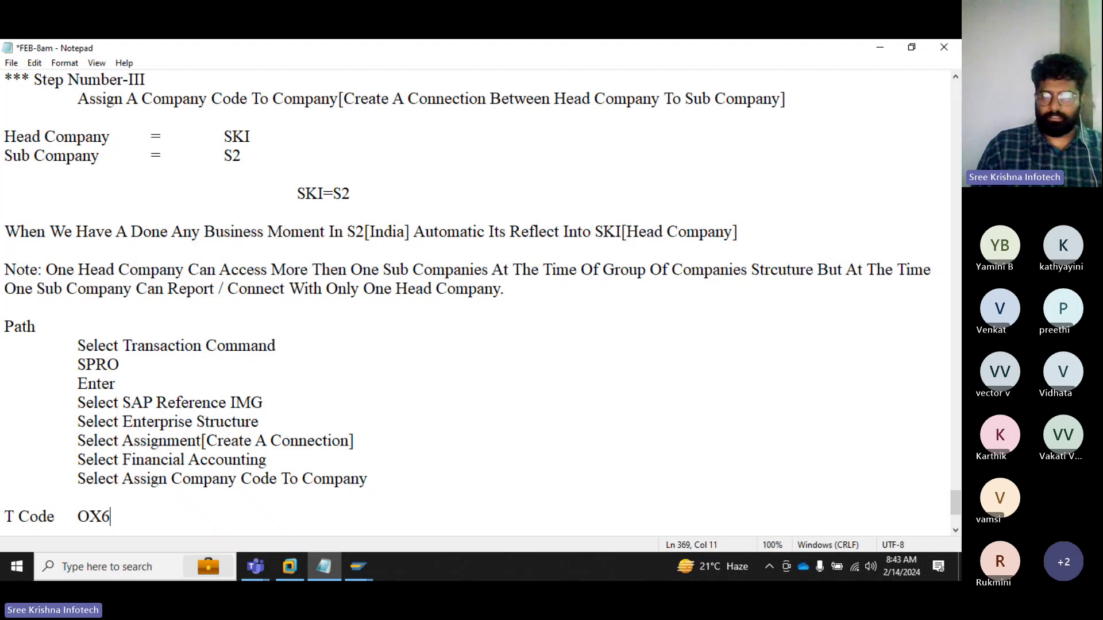
pyautogui.press('Left')
pyautogui.write('1')
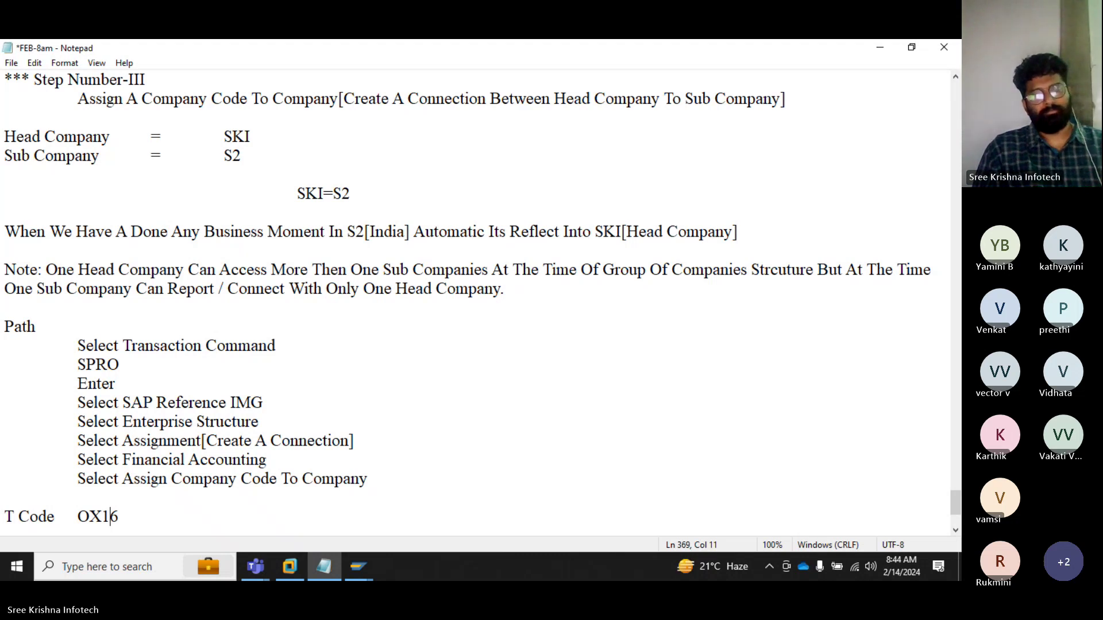
# Step: Switch back to the SAP new-entries window and enter /n in the command field
pyautogui.press('super+d')
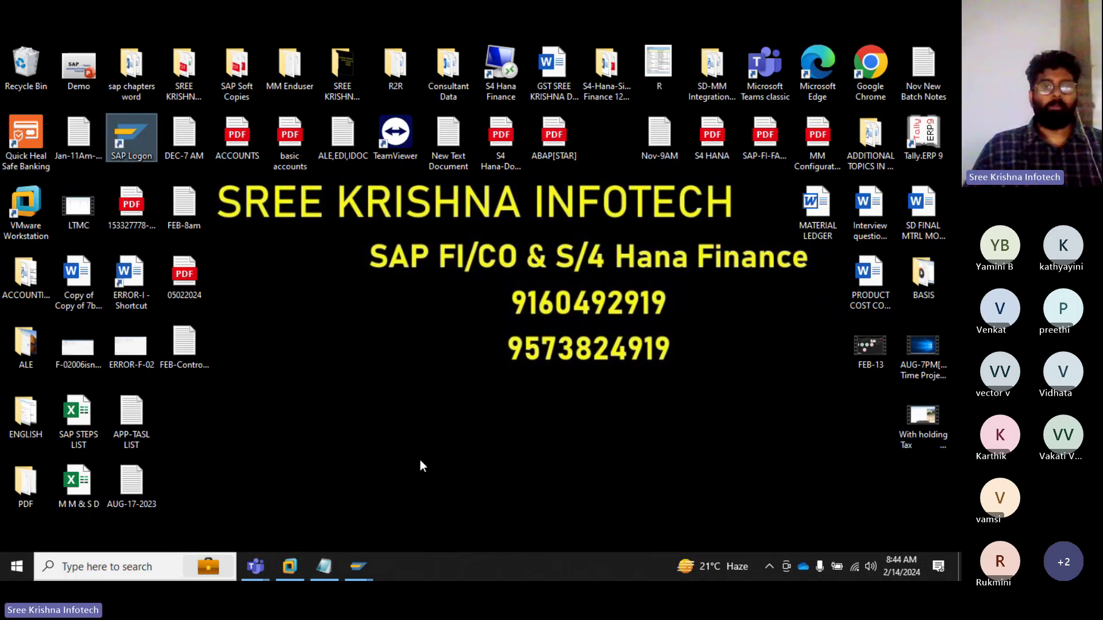
pyautogui.click(362, 579)
pyautogui.click(454, 543)
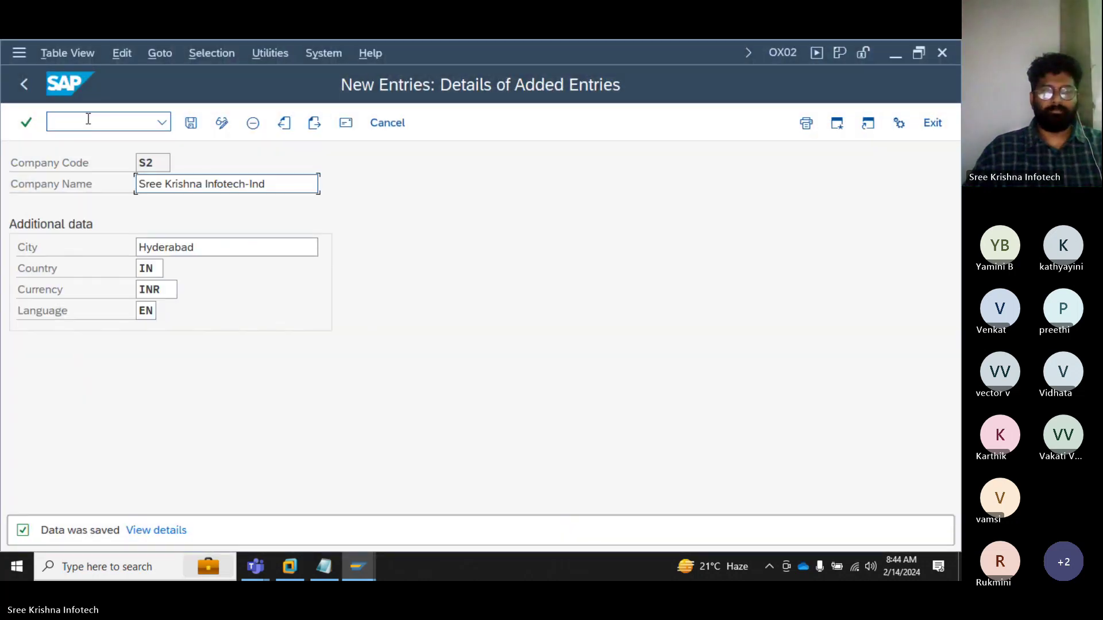
pyautogui.click(88, 119)
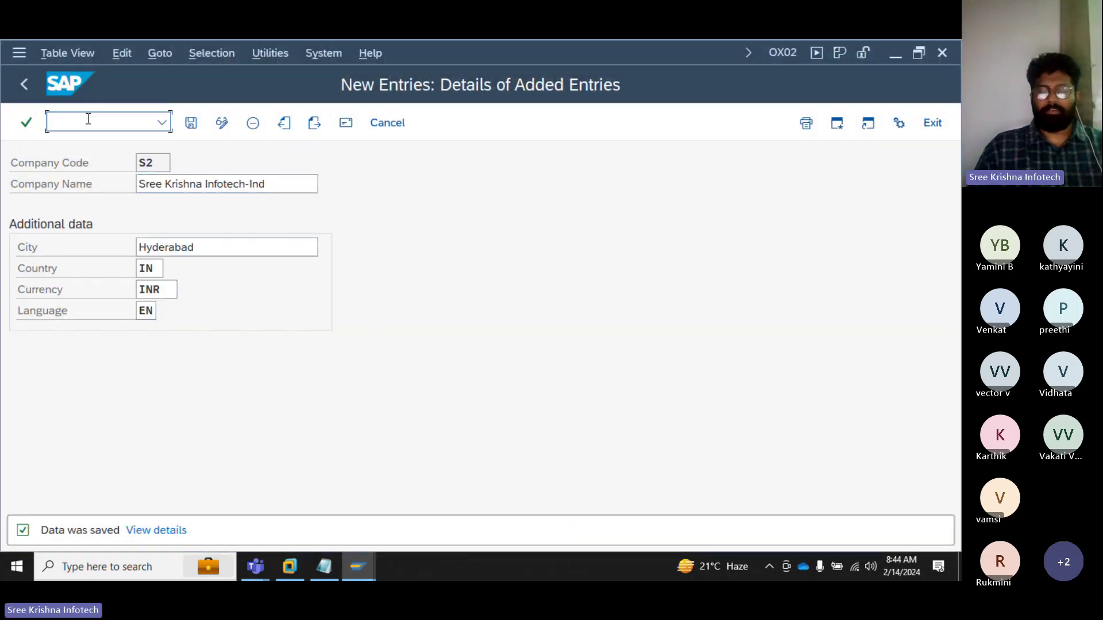
pyautogui.write('/n')
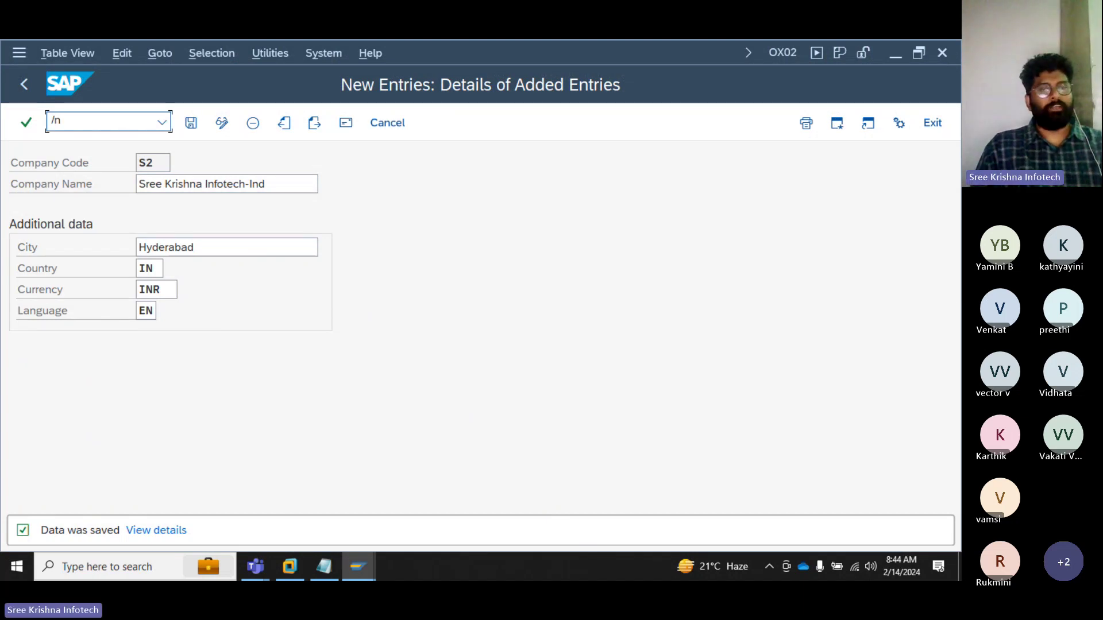
# Step: Run SPRO from Easy Access, open the SAP Reference IMG, and expand Enterprise Structure
pyautogui.press('Return')
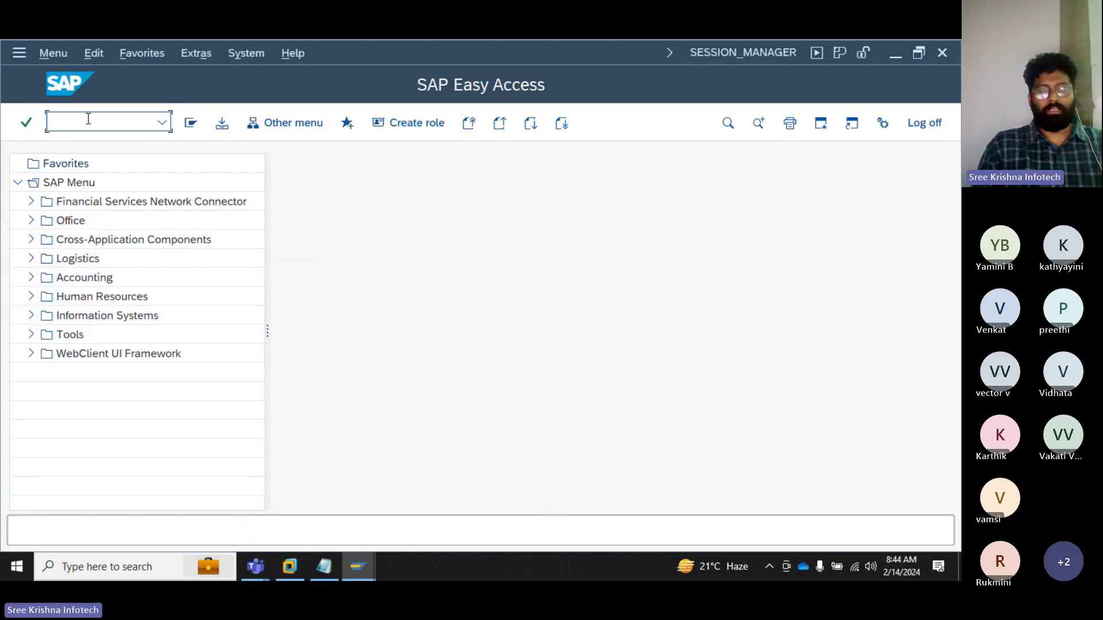
pyautogui.write('SPRO')
pyautogui.press('Return')
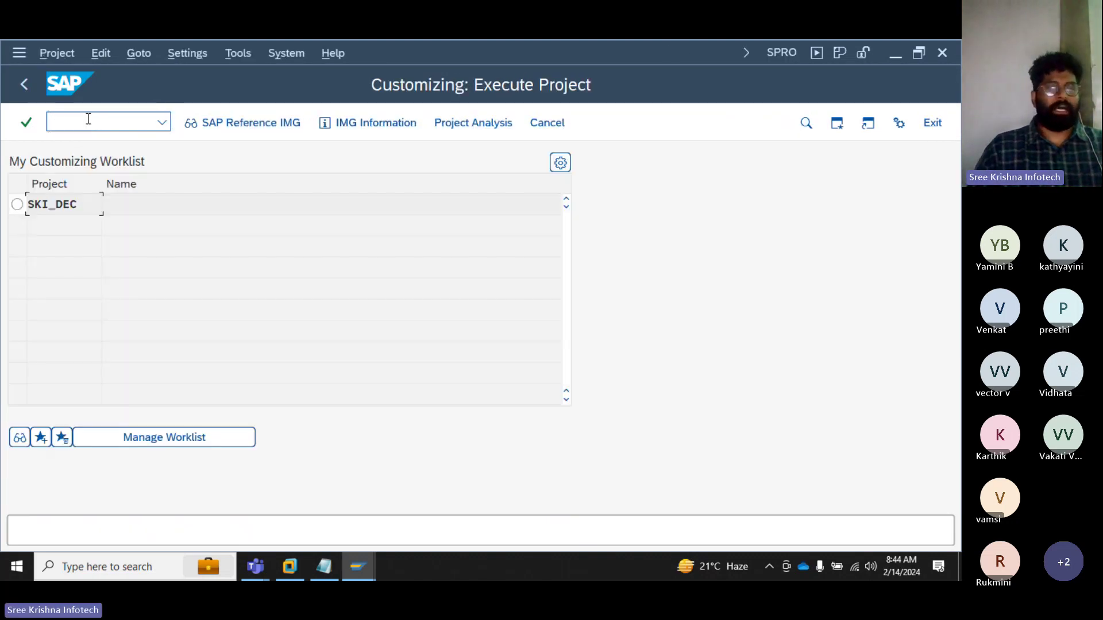
pyautogui.click(247, 126)
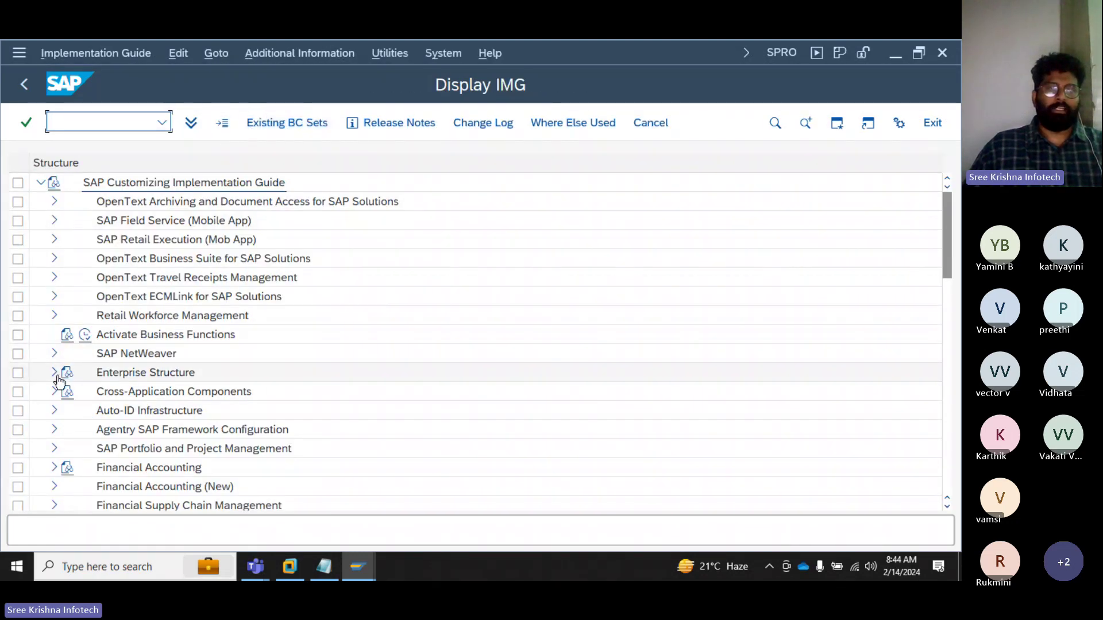
pyautogui.click(55, 377)
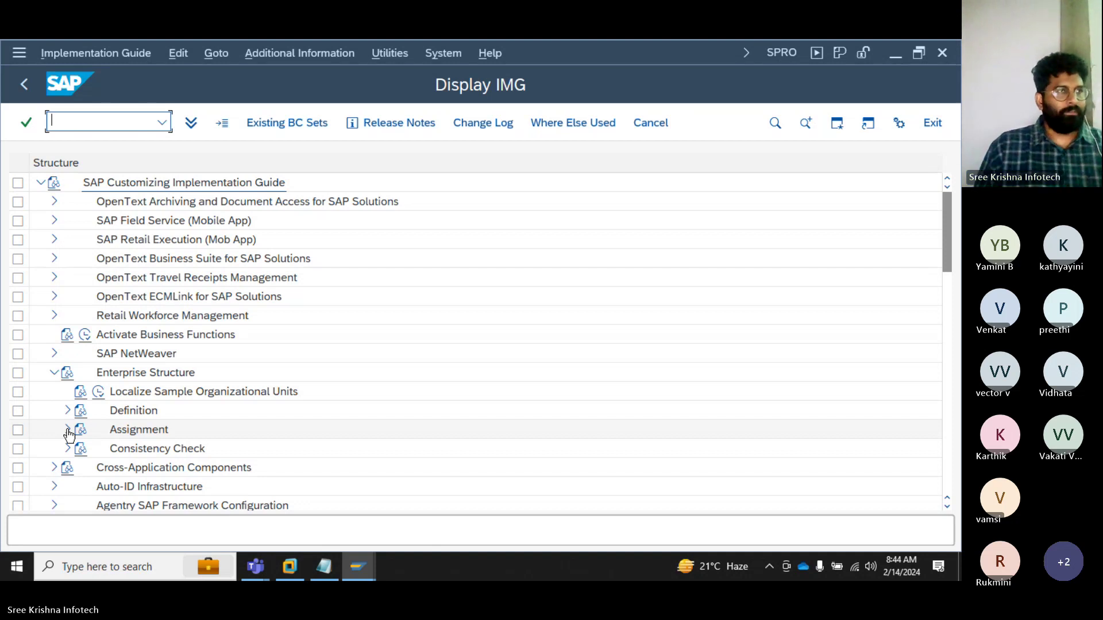
# Step: Under Assignment > Financial Accounting, execute 'Assign company code to company'
pyautogui.click(67, 431)
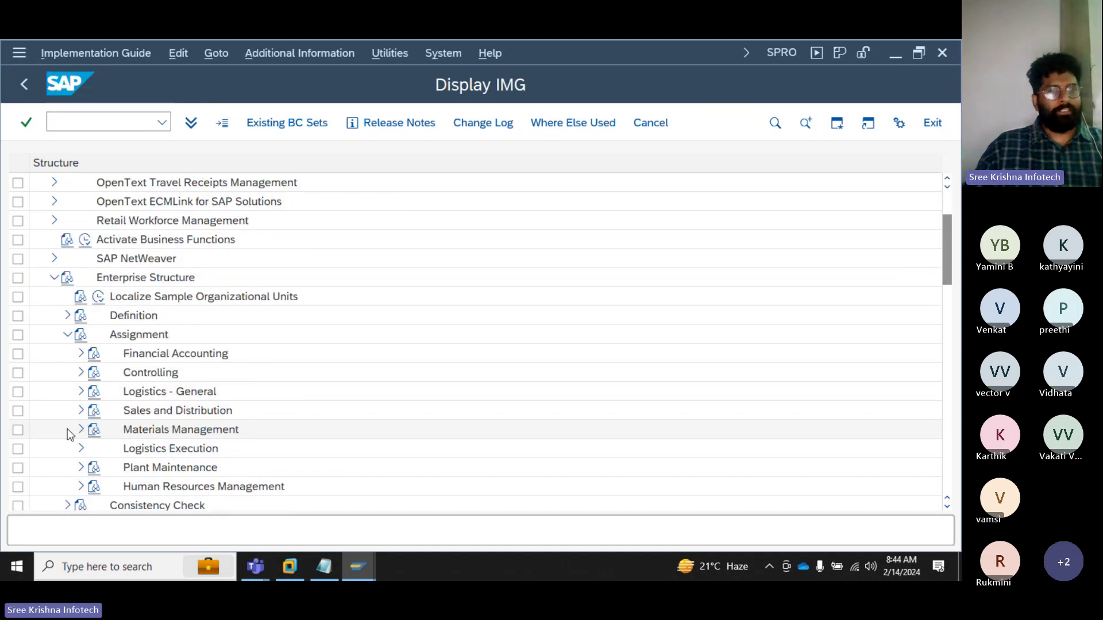
pyautogui.click(80, 353)
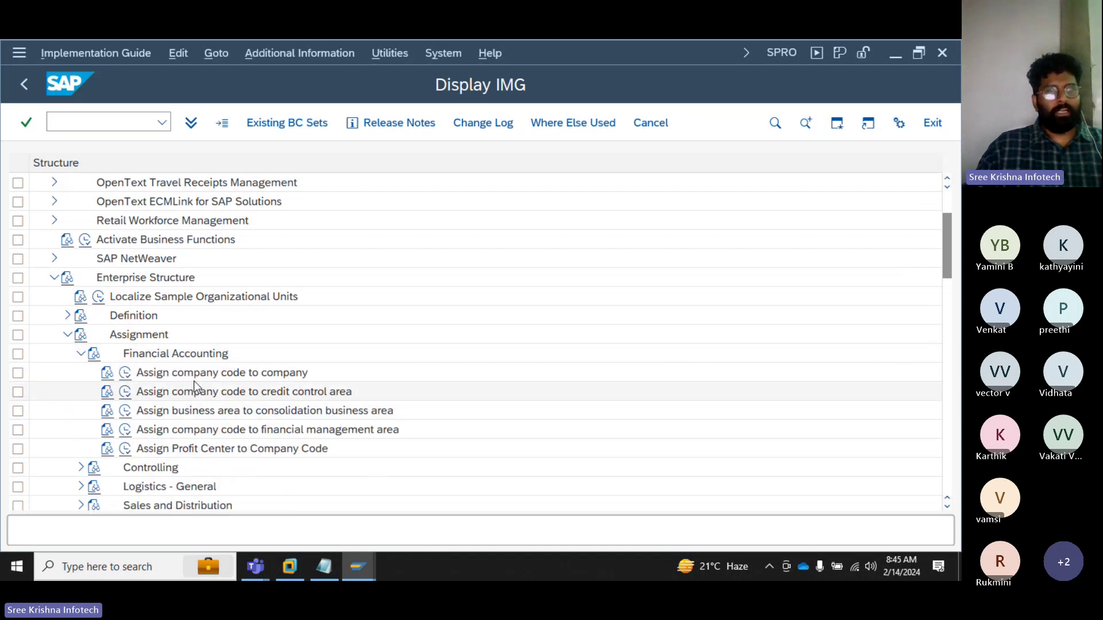
pyautogui.click(198, 377)
pyautogui.click(125, 374)
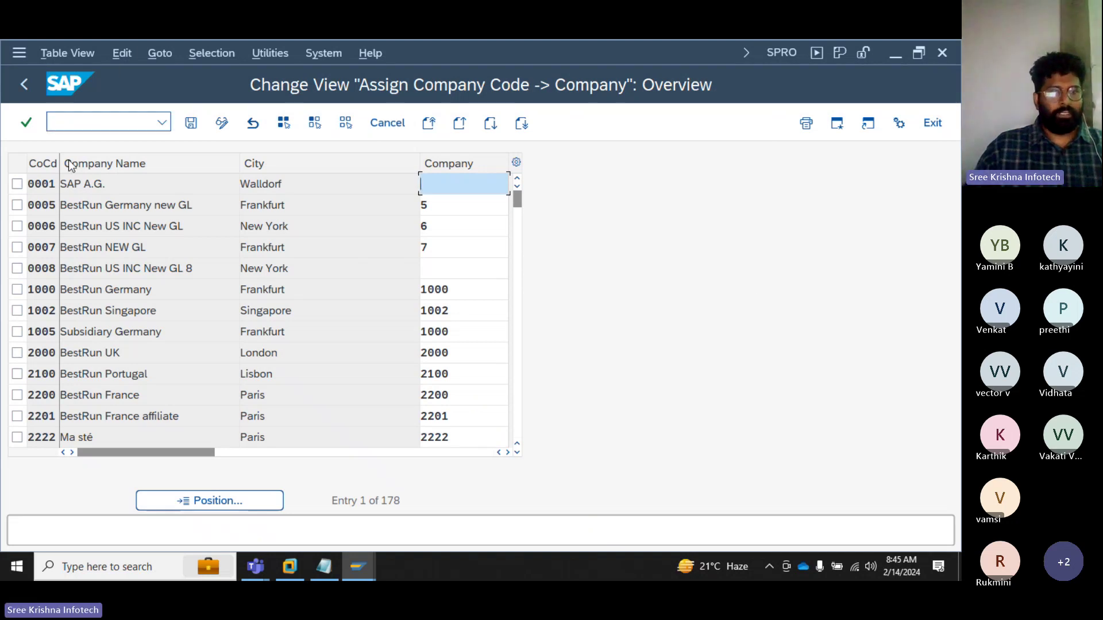
# Step: Widen the CoCd column and position the assignment table on company code S2 (Hyderabad)
pyautogui.moveTo(97, 161); pyautogui.dragTo(96, 163)
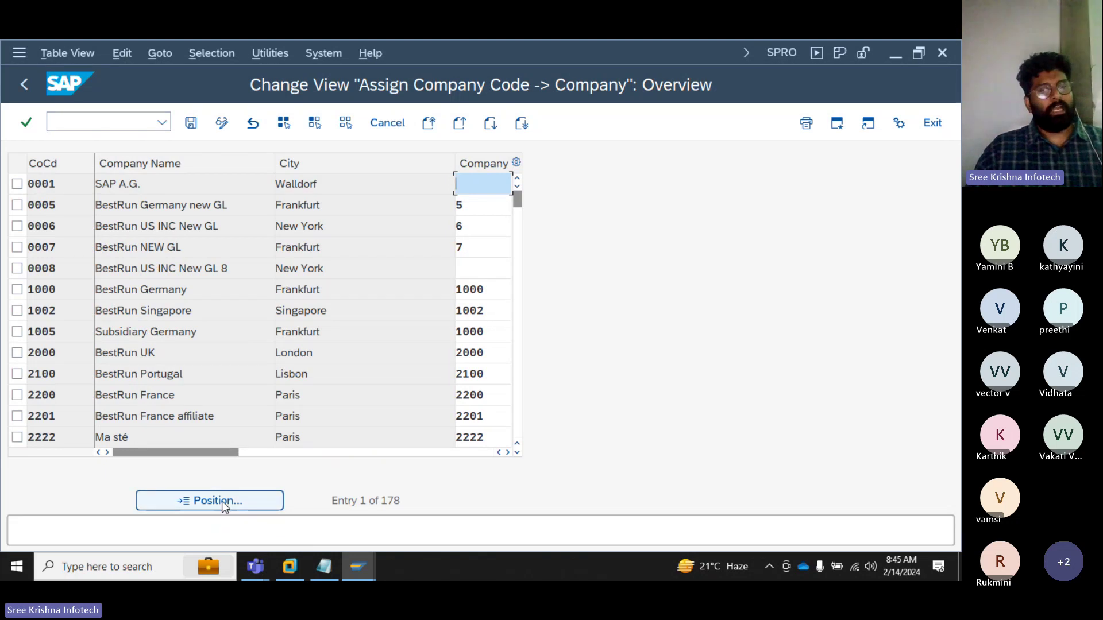
pyautogui.press('ctrl')
pyautogui.press('ctrl')
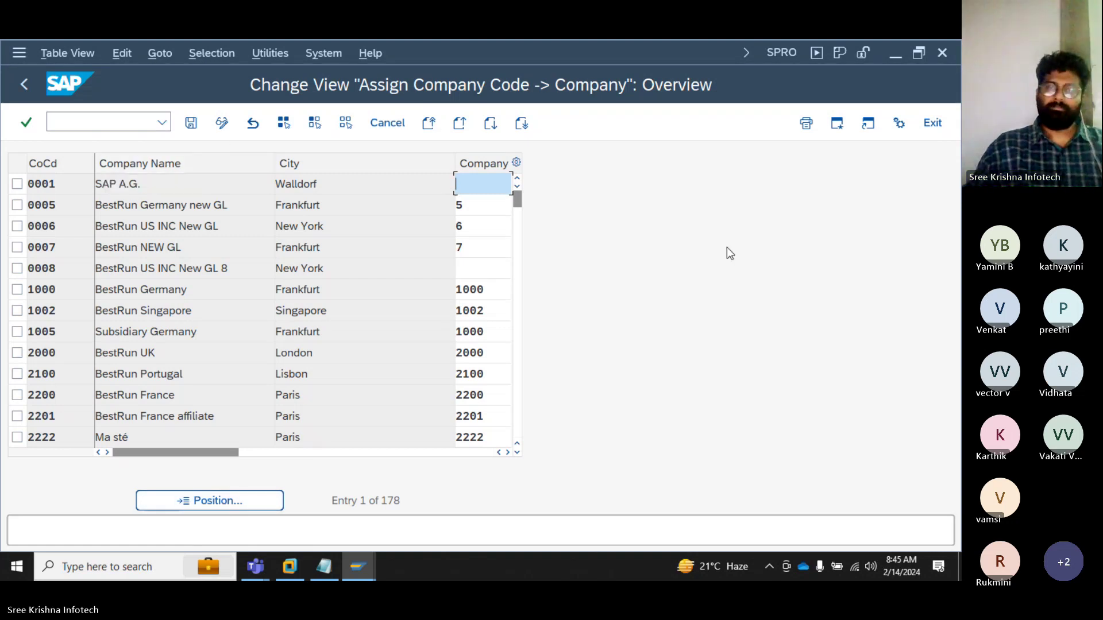
pyautogui.click(202, 504)
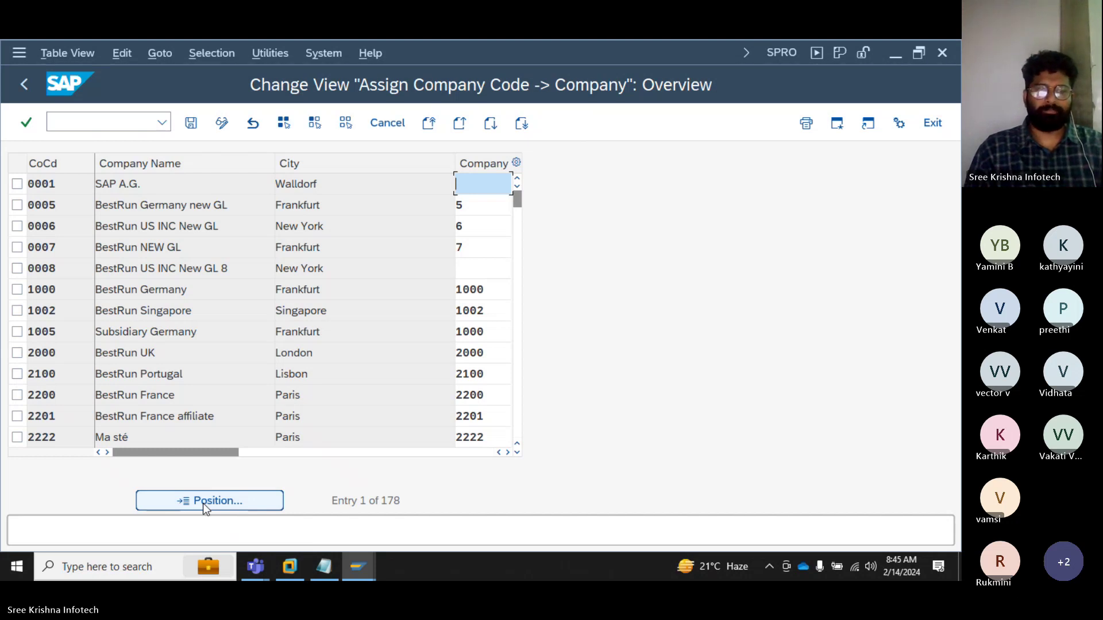
pyautogui.click(202, 503)
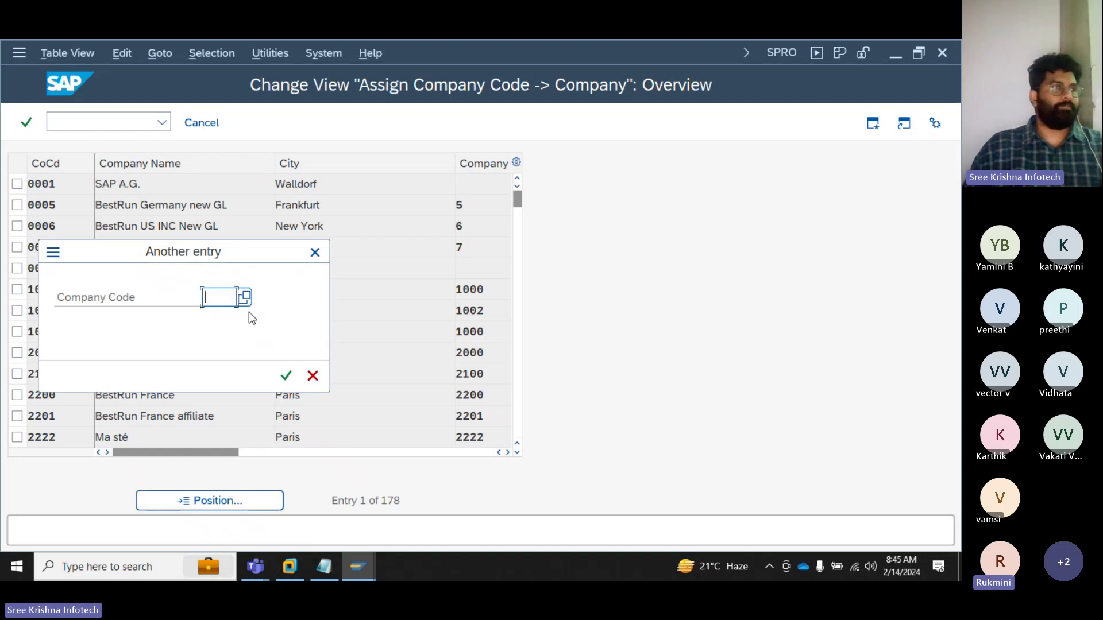
pyautogui.press('F4')
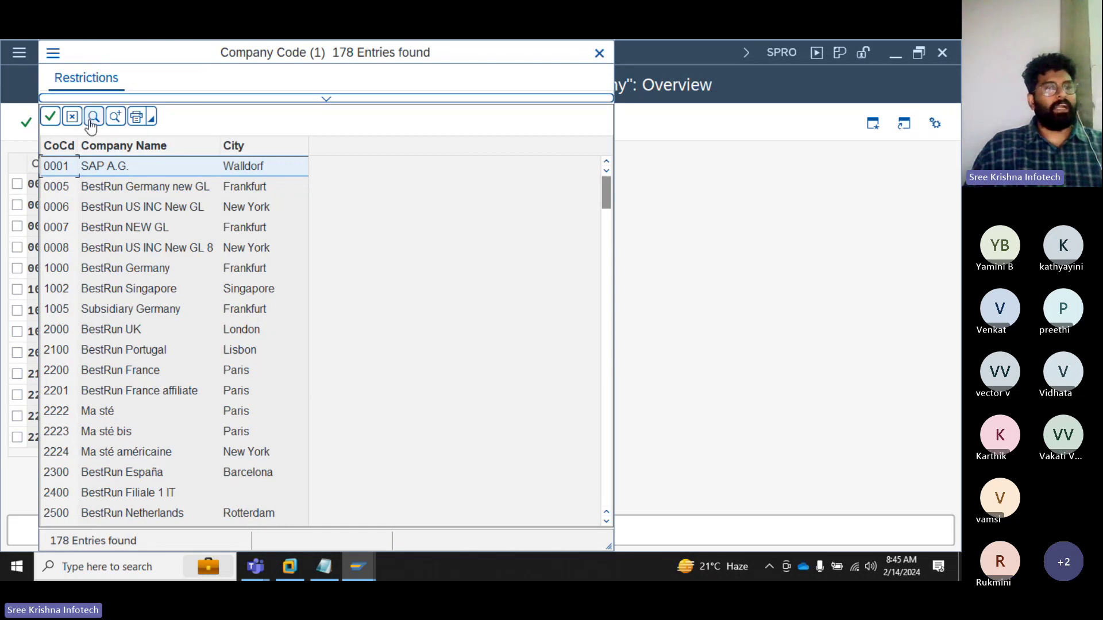
pyautogui.click(92, 120)
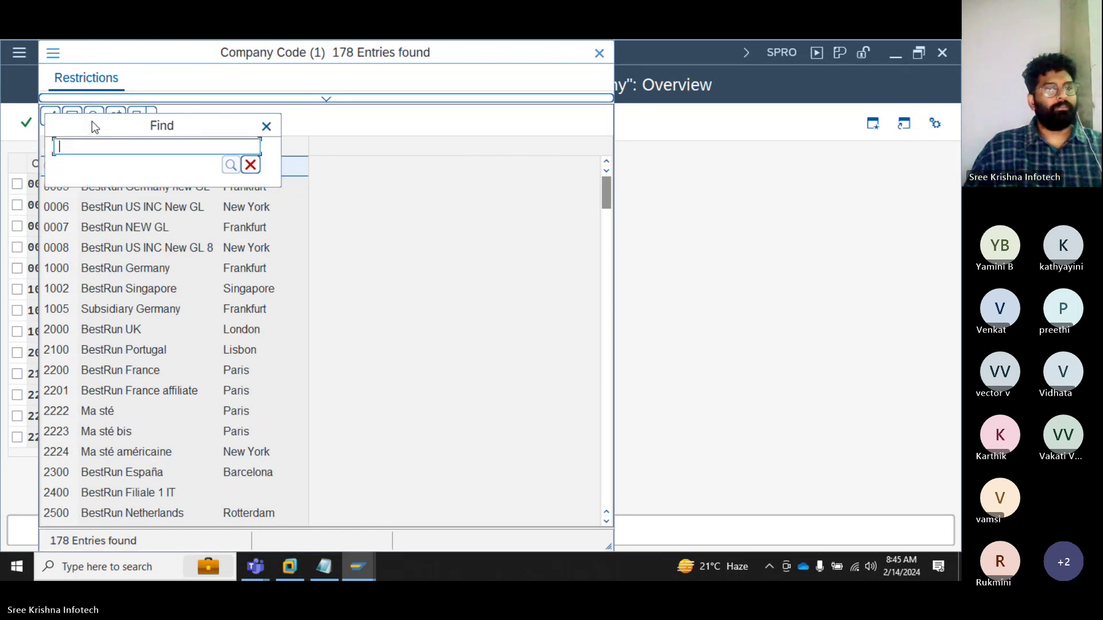
pyautogui.write('S')
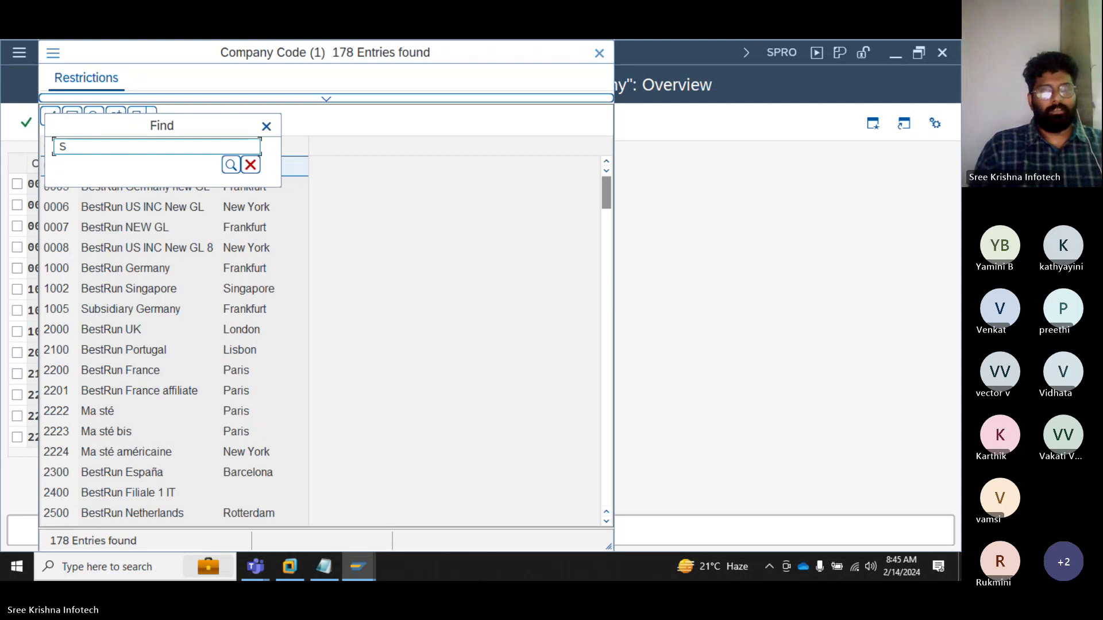
pyautogui.write('2')
pyautogui.press('Return')
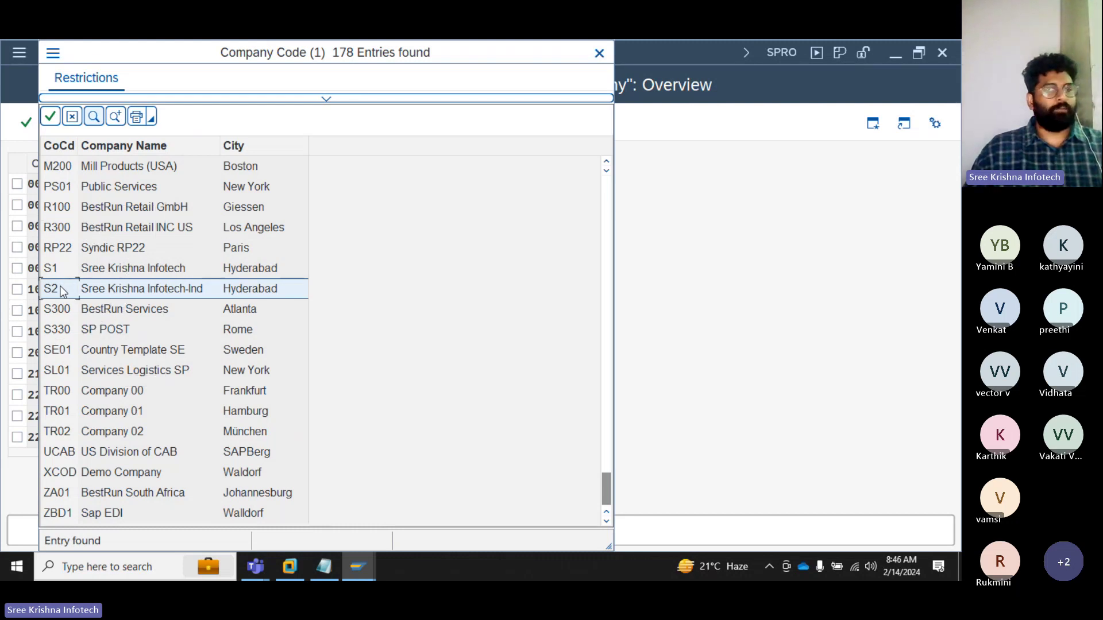
pyautogui.press('Return')
pyautogui.moveTo(223, 301); pyautogui.dragTo(202, 299)
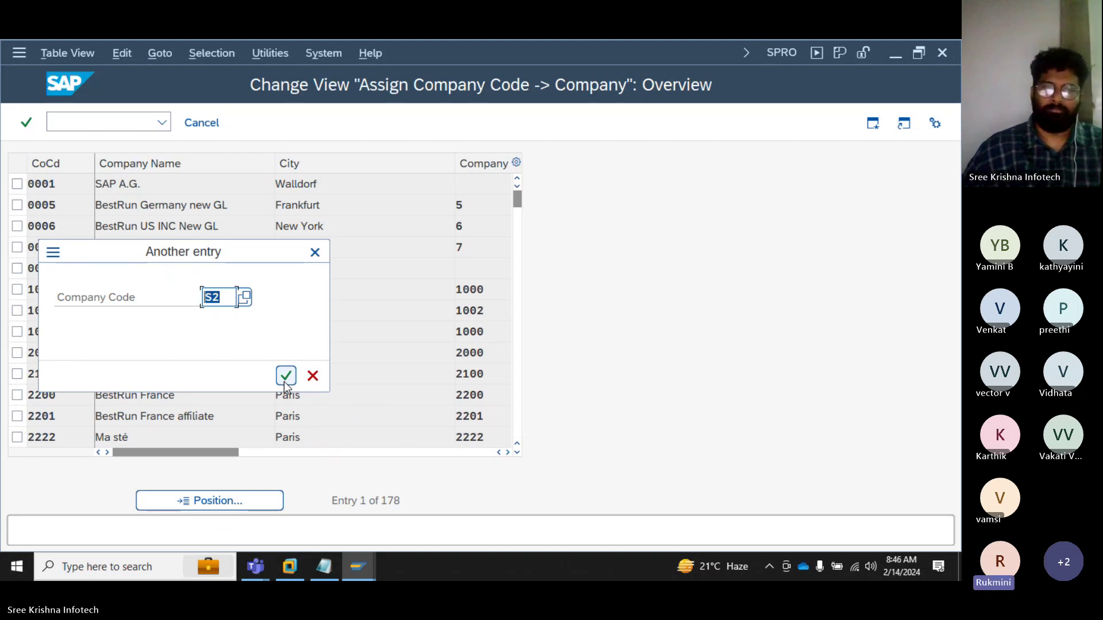
pyautogui.click(285, 379)
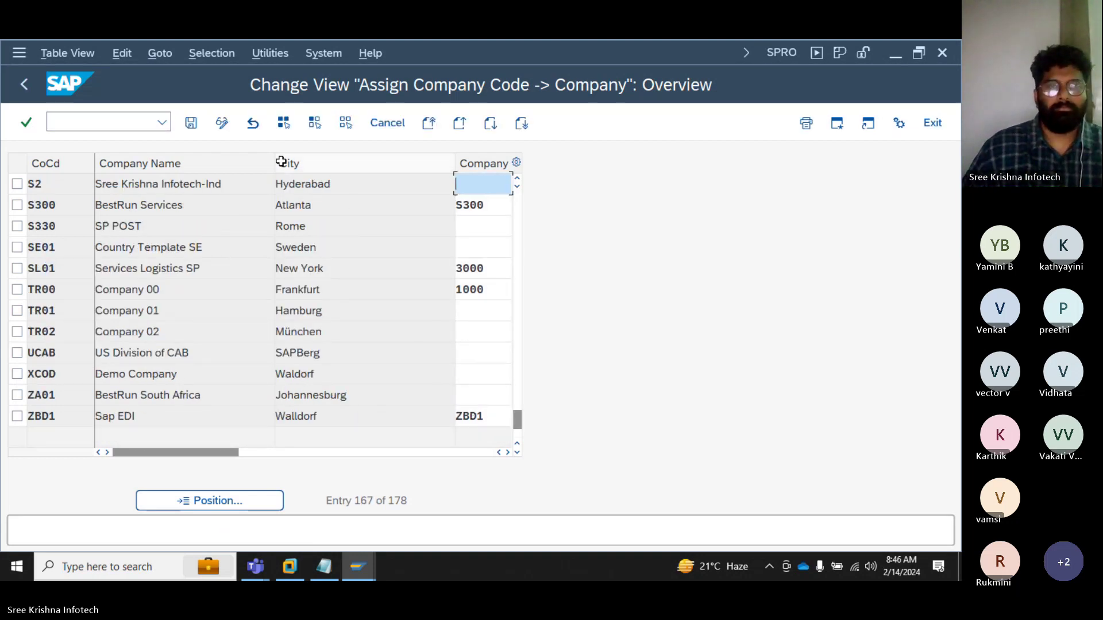
# Step: Narrow the Company Name and City columns and fill in company SKI for S2 by searching 'SK'
pyautogui.moveTo(275, 163); pyautogui.dragTo(234, 164)
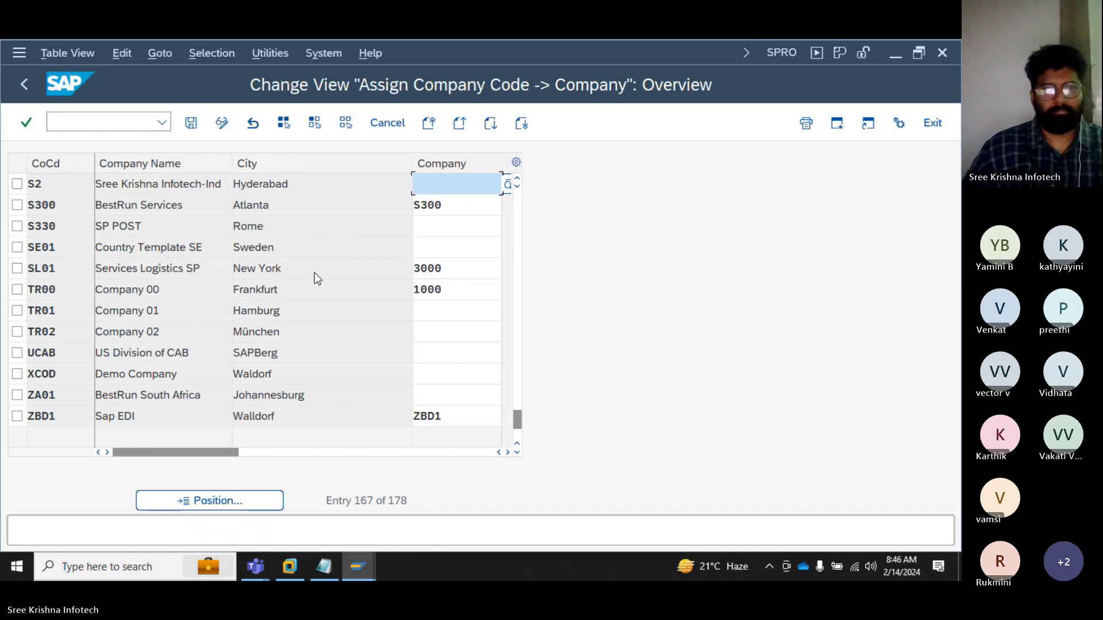
pyautogui.moveTo(412, 164); pyautogui.dragTo(315, 170)
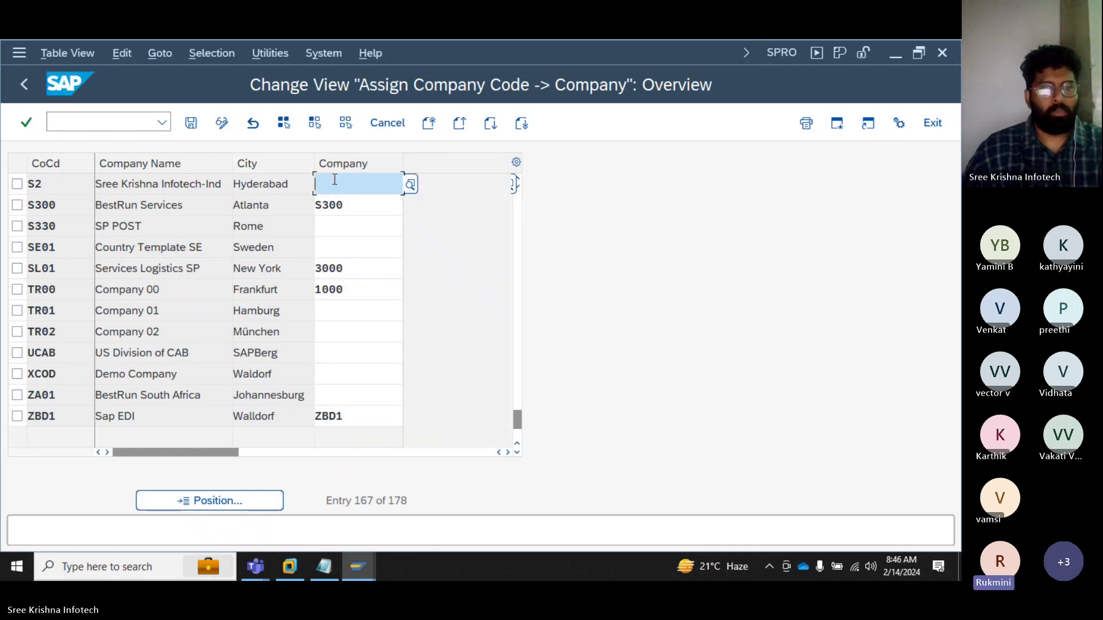
pyautogui.click(411, 184)
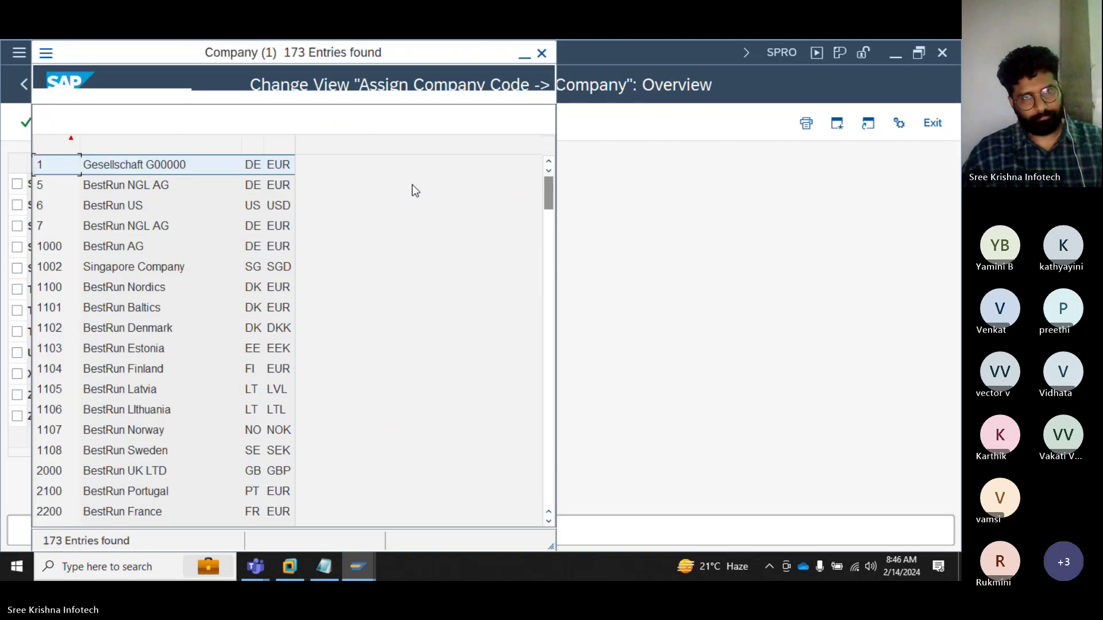
pyautogui.hotkey('ctrl', 'f')
pyautogui.write('SKI')
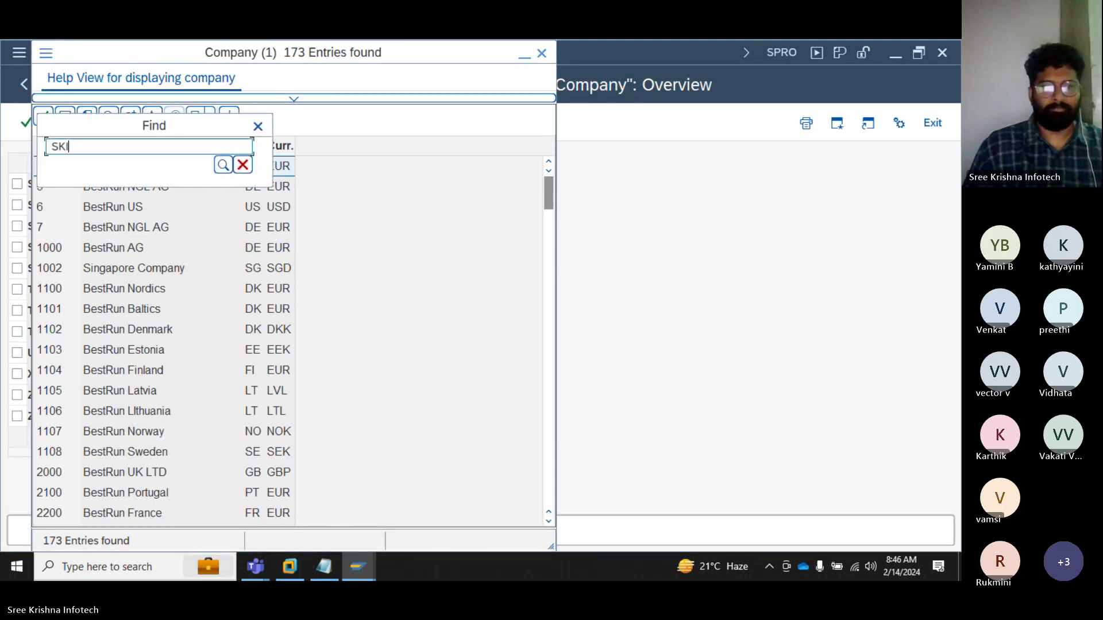
pyautogui.press('Return')
pyautogui.press('Return')
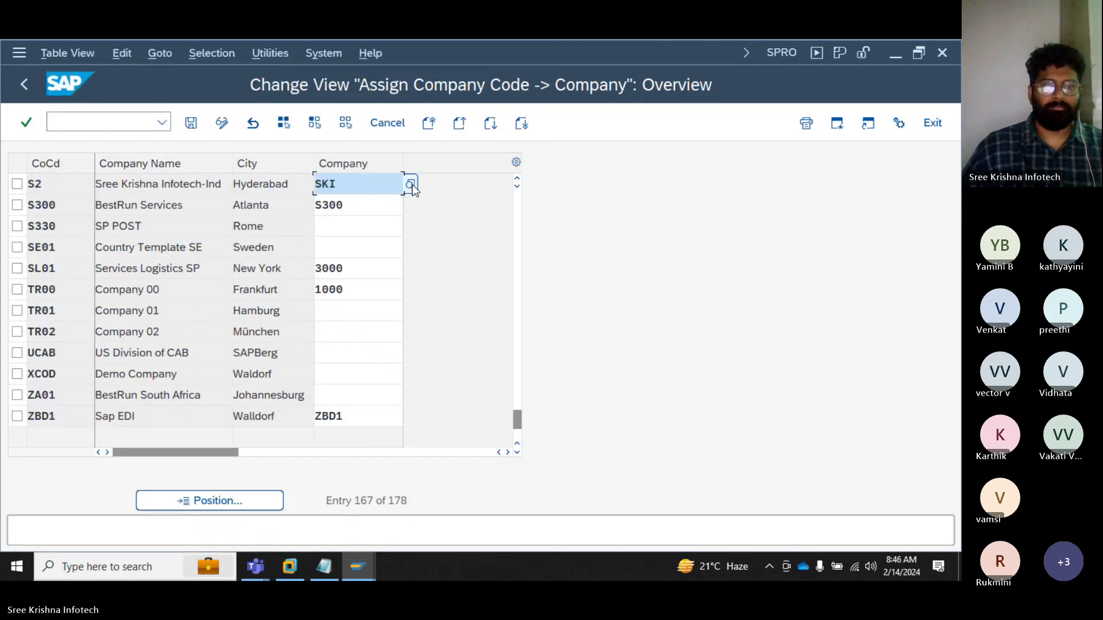
# Step: Select the S2 row and its SKI company entry to check the assignment
pyautogui.moveTo(42, 183); pyautogui.dragTo(25, 184)
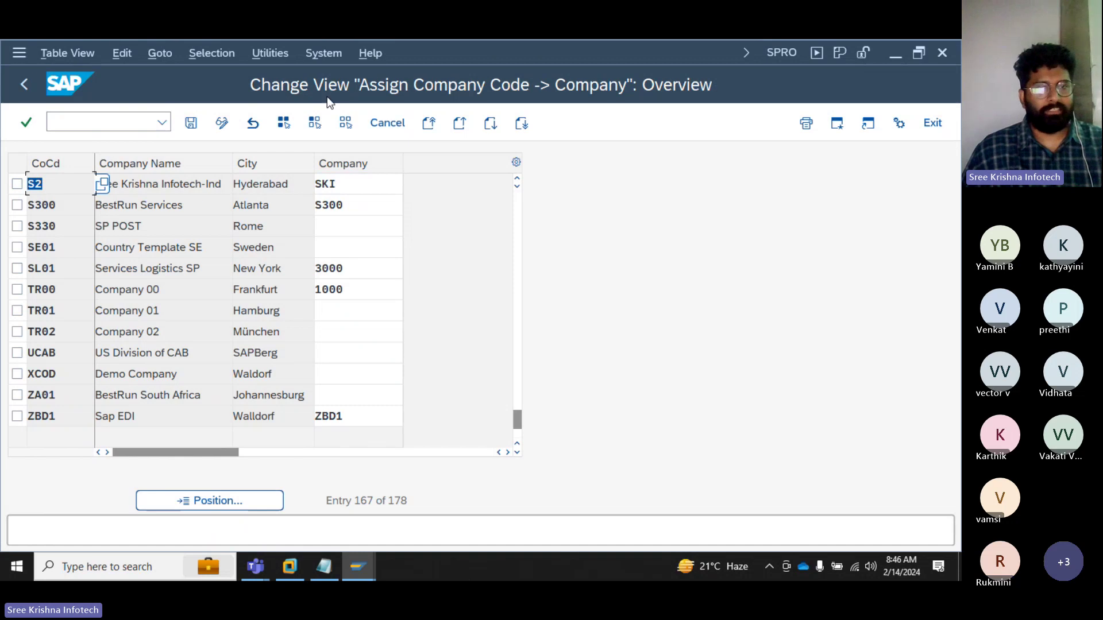
pyautogui.doubleClick(359, 184)
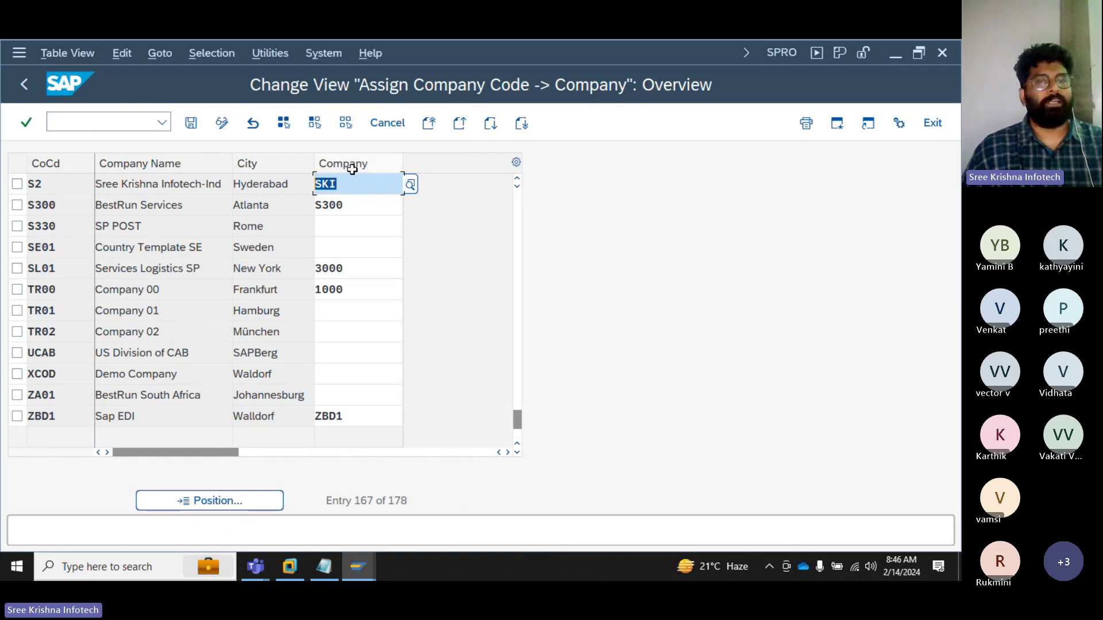
pyautogui.moveTo(353, 170)
pyautogui.mouseDown()
pyautogui.moveTo(356, 183)
pyautogui.moveTo(360, 173)
pyautogui.mouseUp()
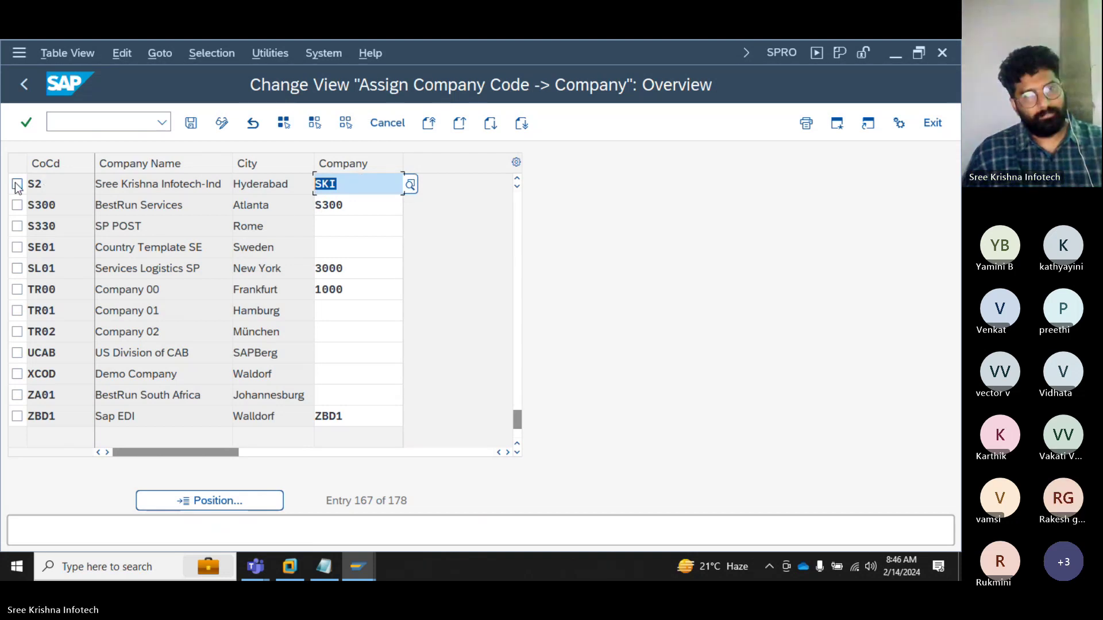
pyautogui.click(17, 183)
pyautogui.click(372, 183)
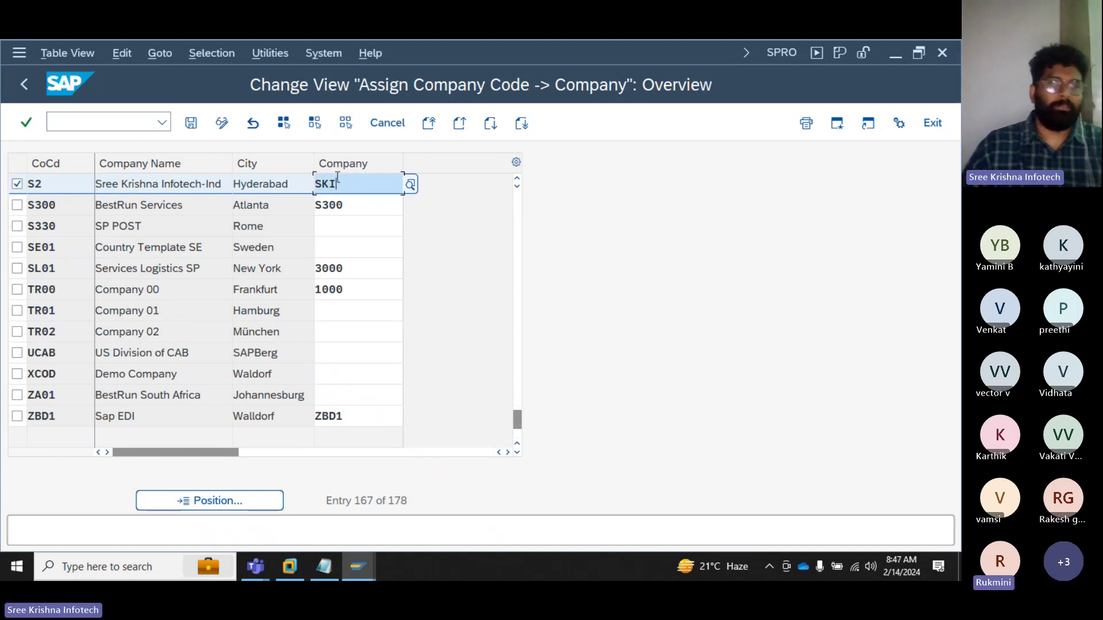
pyautogui.click(57, 171)
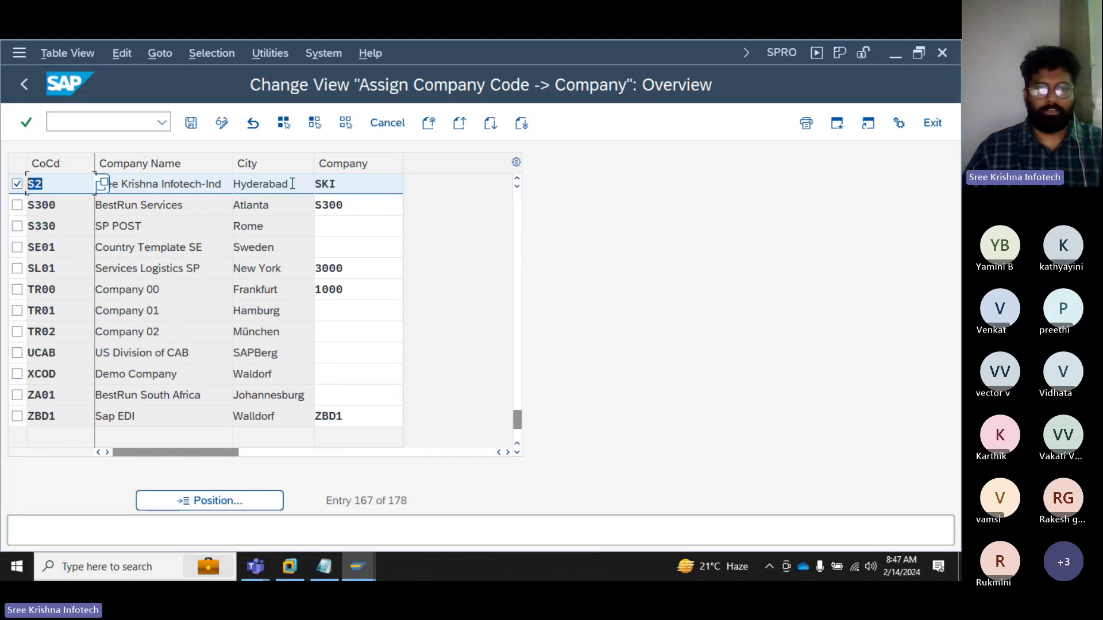
pyautogui.click(347, 184)
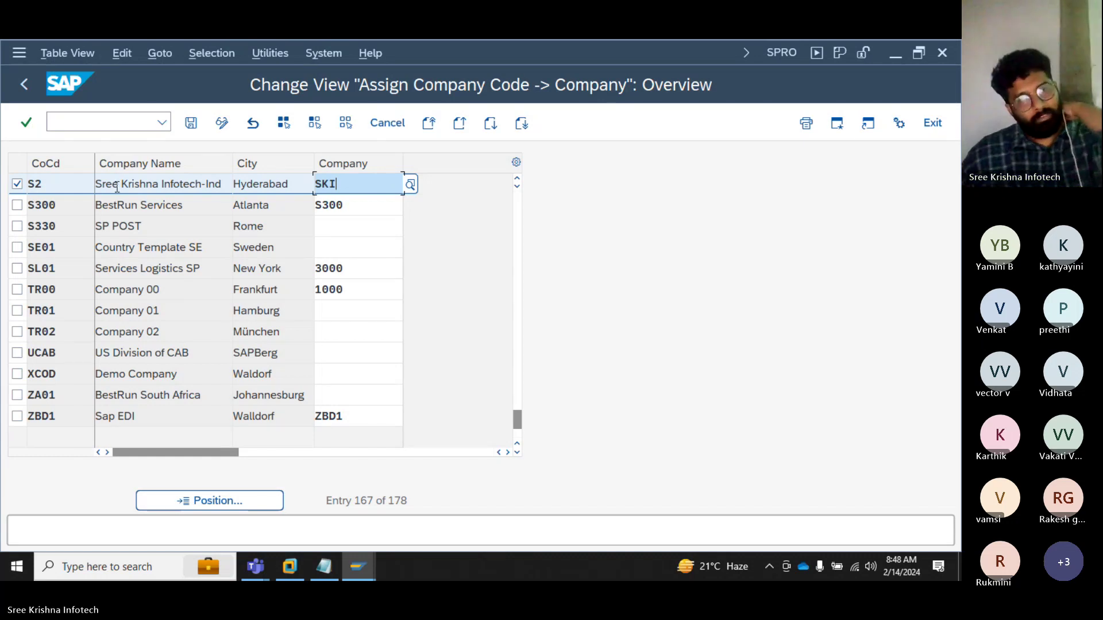
# Step: Confirm S2 → SKI, save it to the customizing request, back out to the IMG tree, and return to Notepad
pyautogui.press('Return')
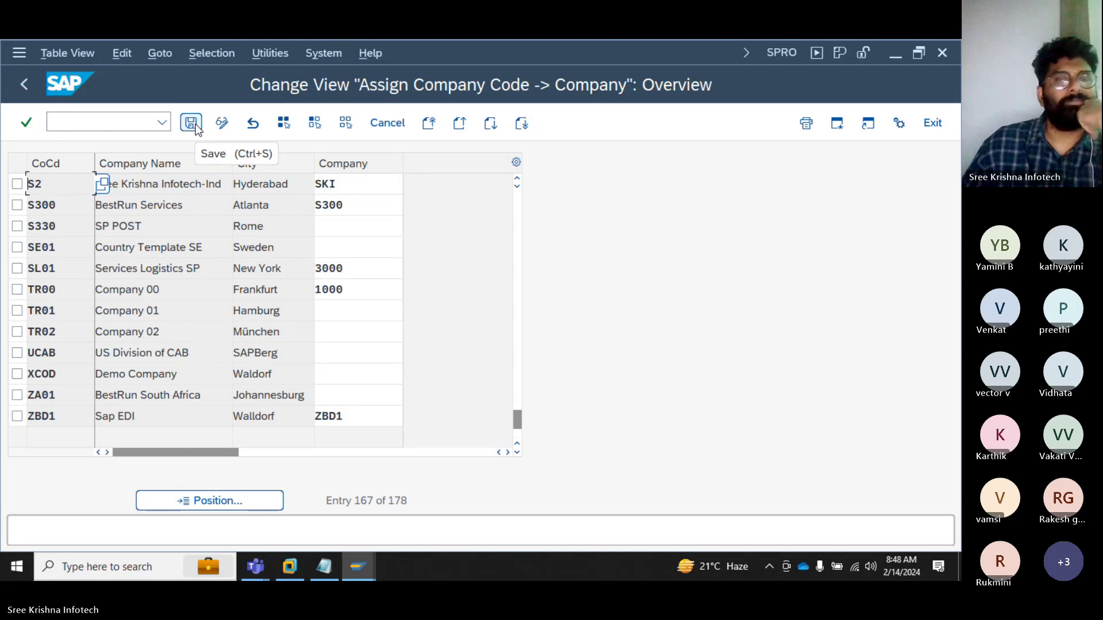
pyautogui.click(195, 124)
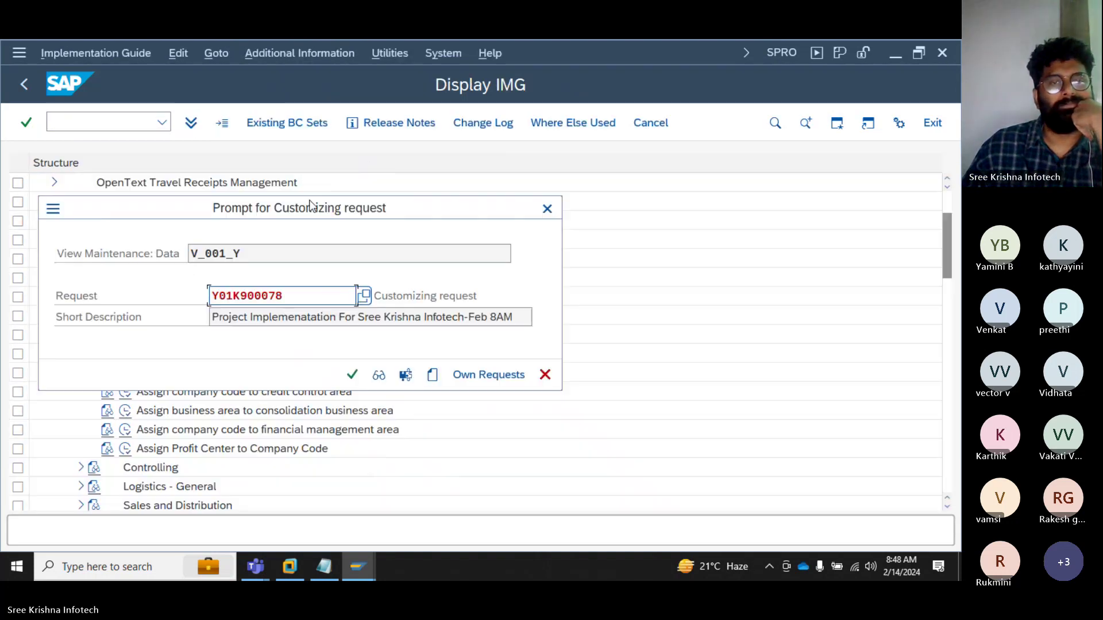
pyautogui.click(351, 374)
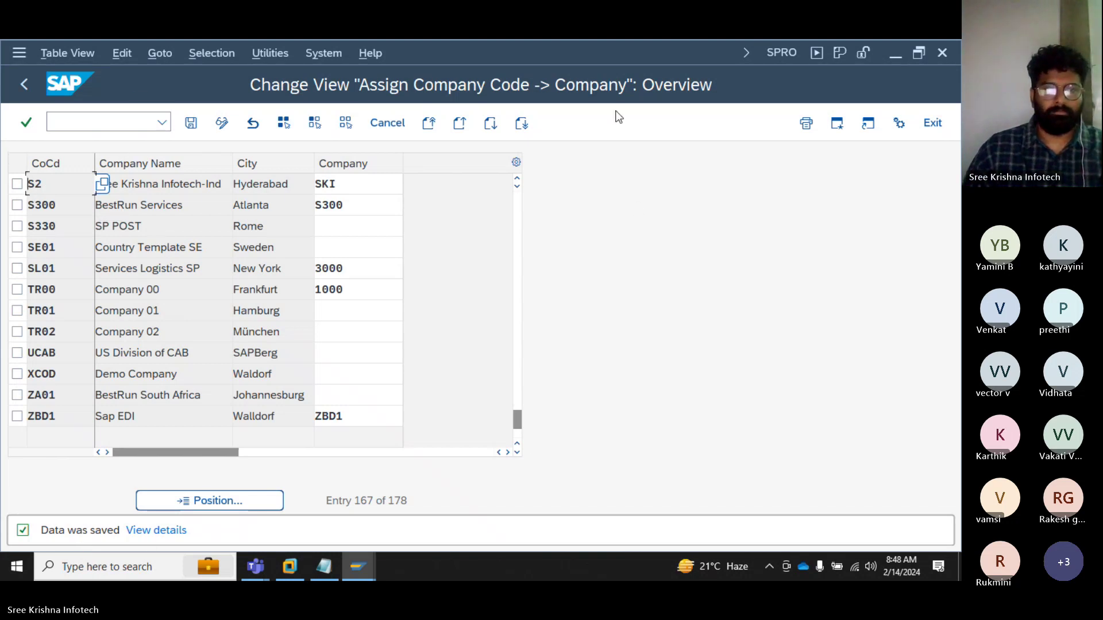
pyautogui.click(24, 84)
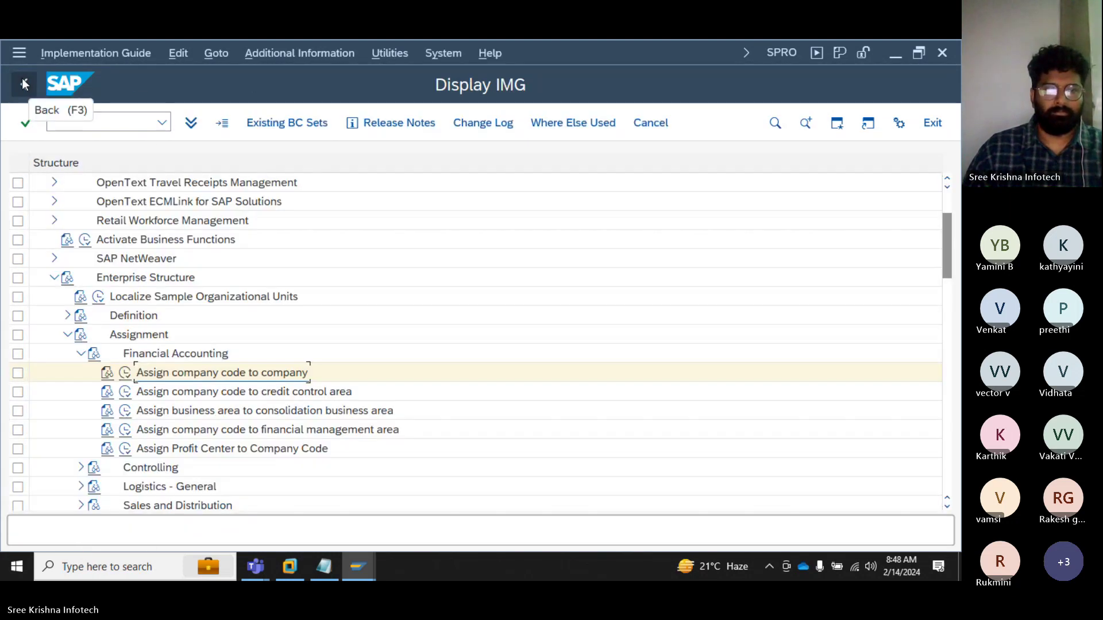
pyautogui.click(319, 565)
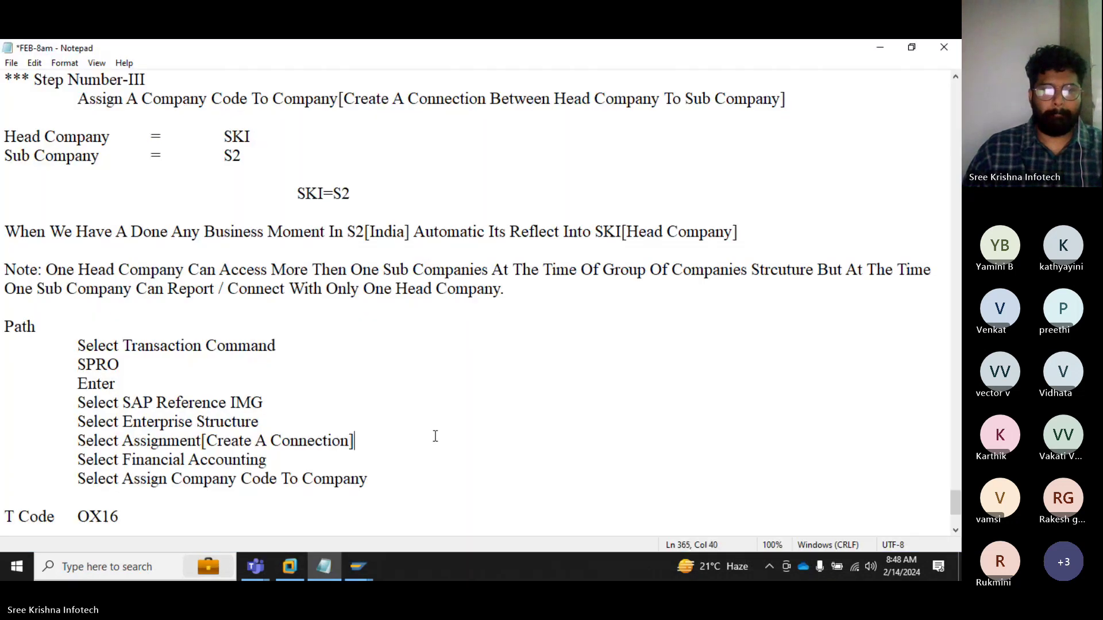
# Step: Add the heading 'Step Number -IV' and the line 'Define Business Area[Create A Business Area]'
pyautogui.click(33, 393)
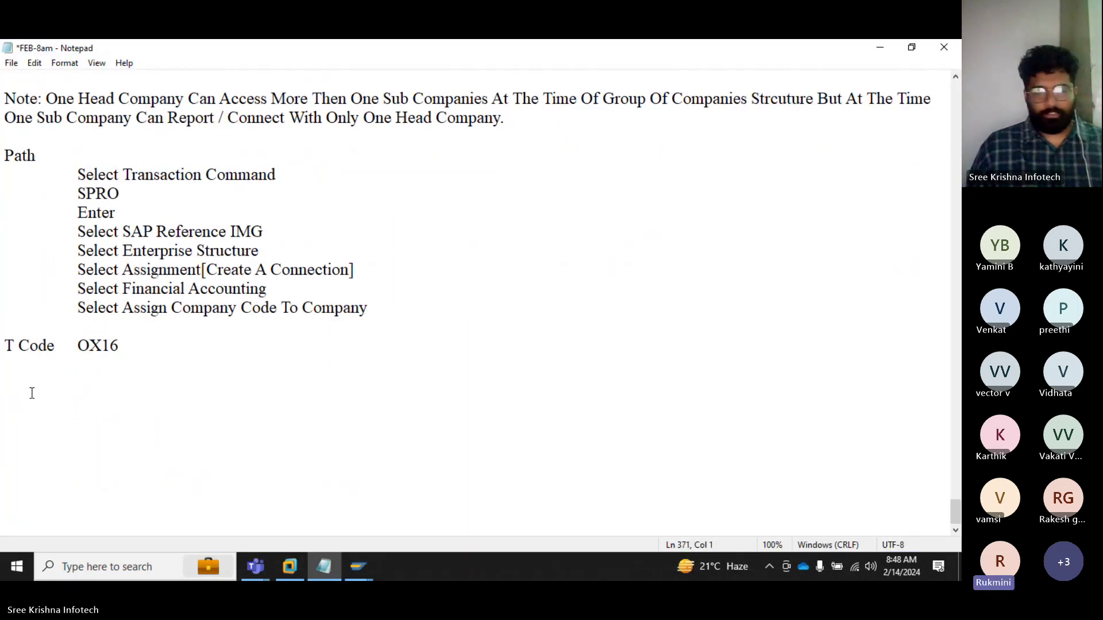
pyautogui.write('Step Number')
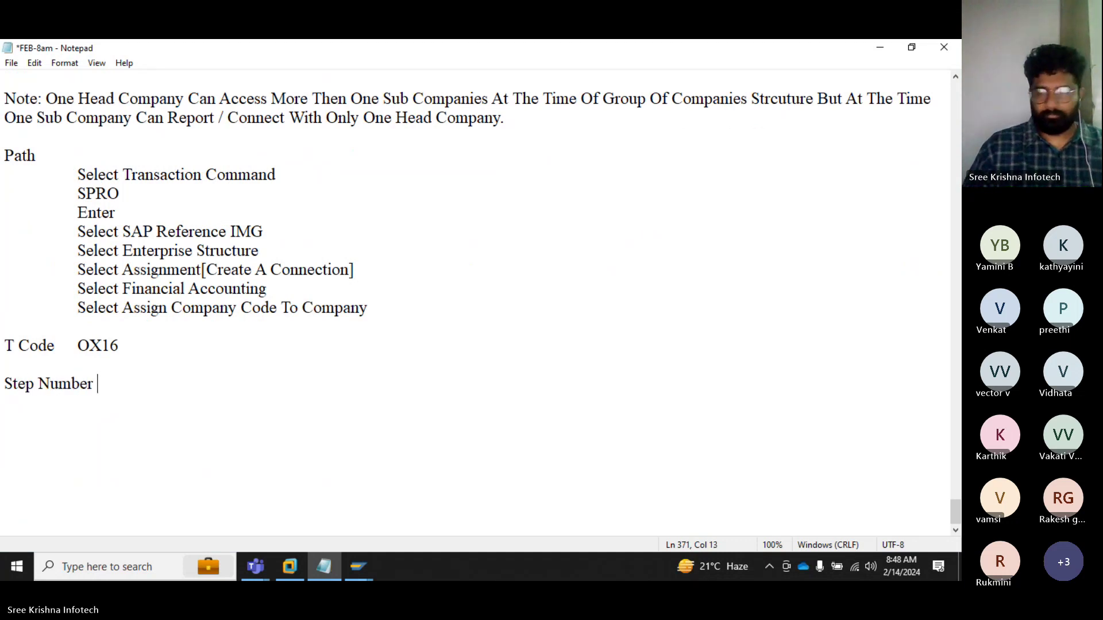
pyautogui.write(' -IV')
pyautogui.press('Return')
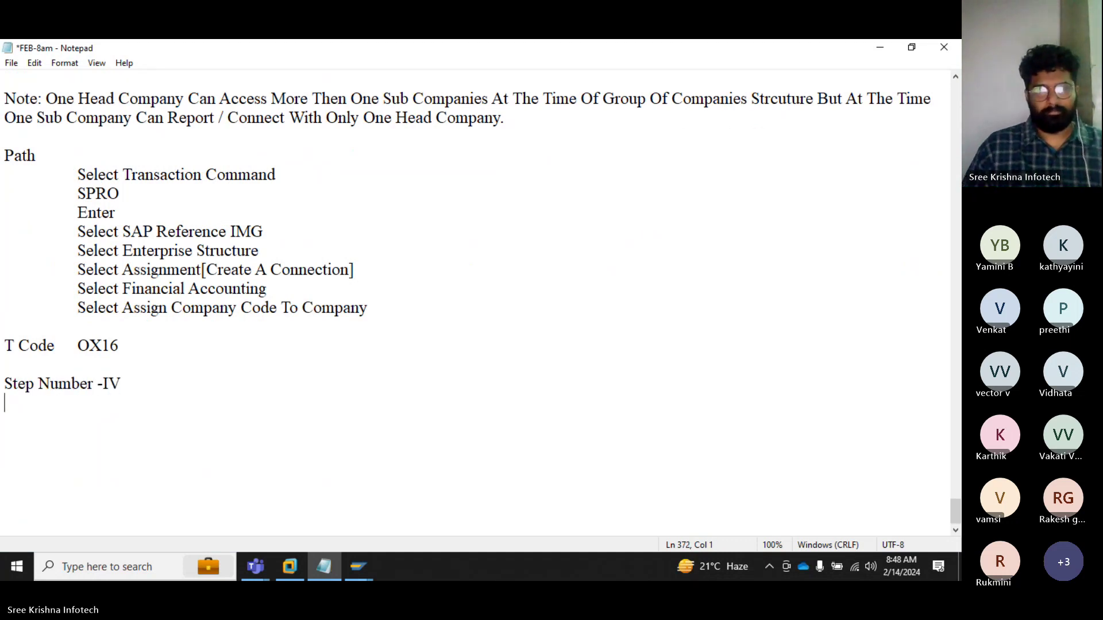
pyautogui.write('Define C')
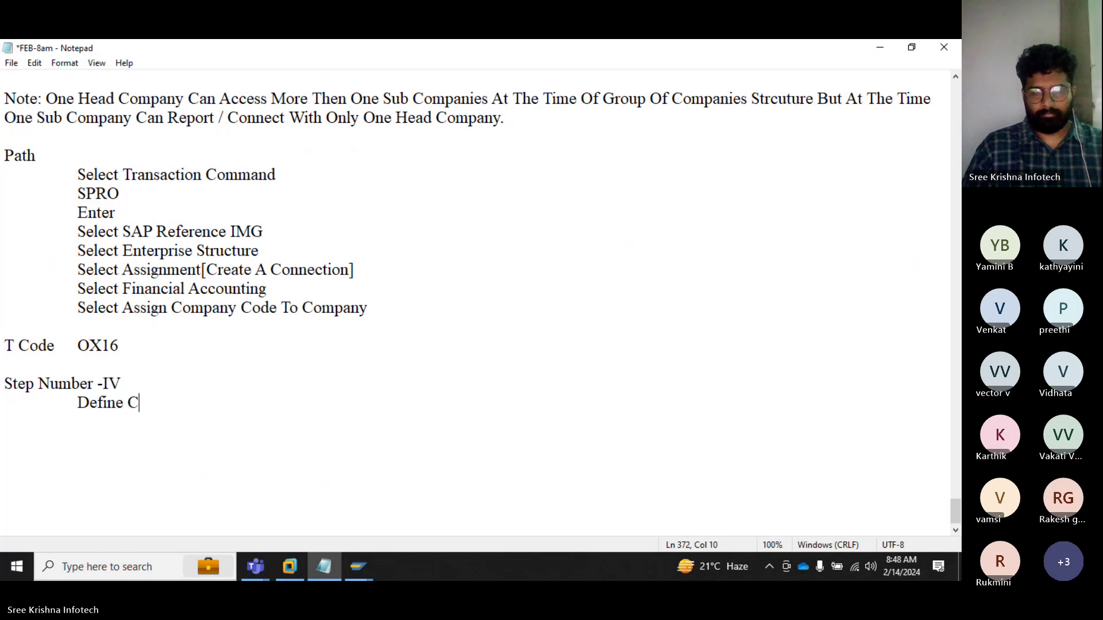
pyautogui.write('Busine')
pyautogui.press('BackSpace')
pyautogui.press('BackSpace')
pyautogui.press('BackSpace')
pyautogui.press('BackSpace')
pyautogui.press('BackSpace')
pyautogui.press('BackSpace')
pyautogui.press('BackSpace')
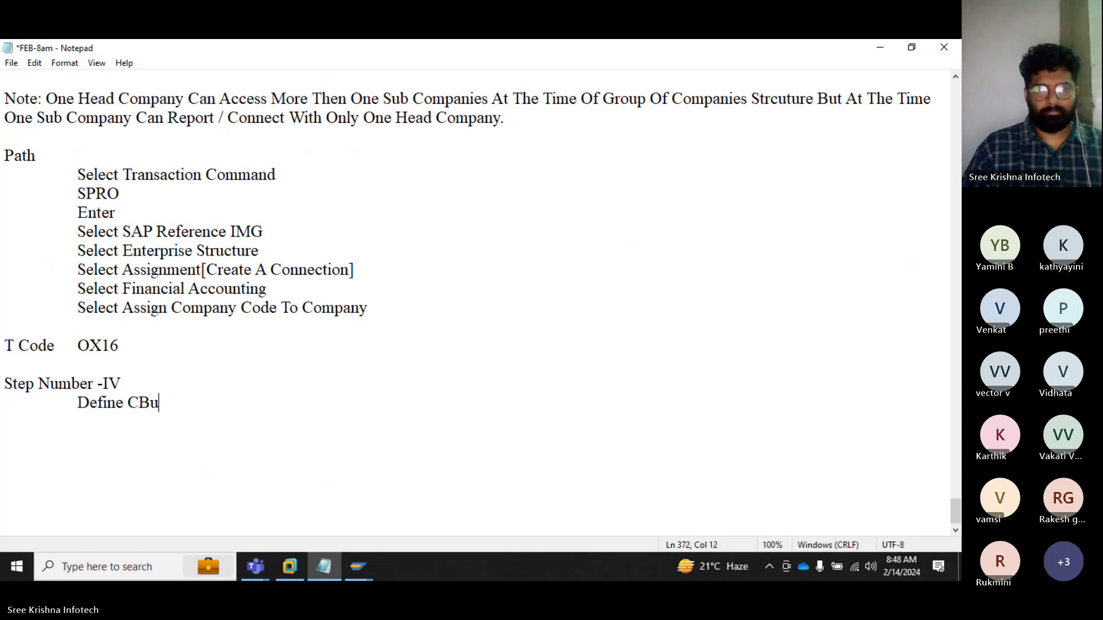
pyautogui.write('Busines')
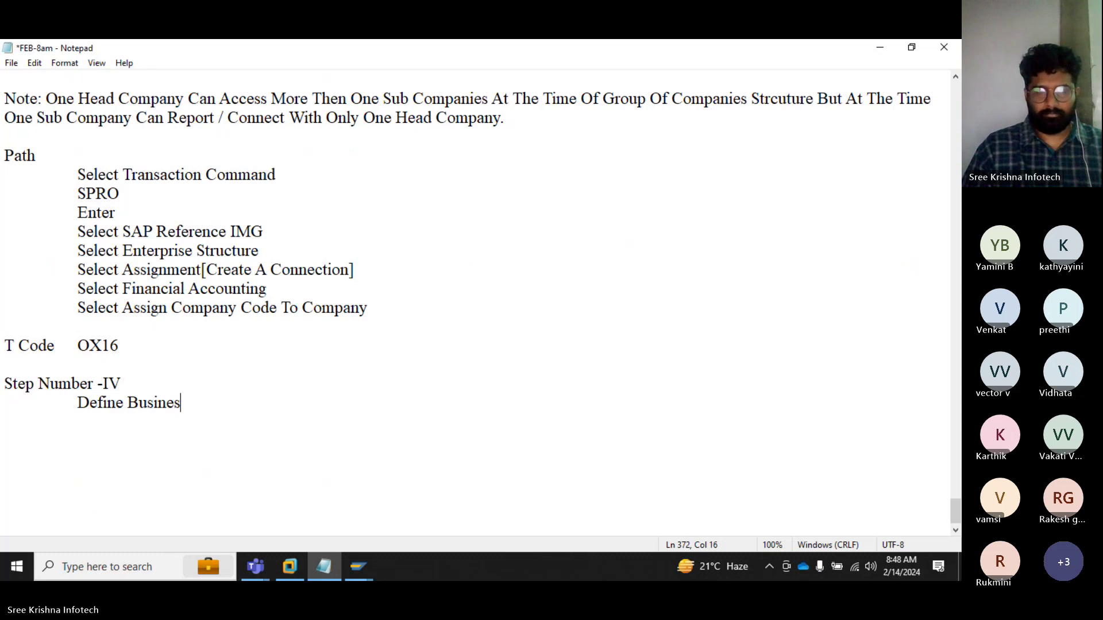
pyautogui.write('s Area')
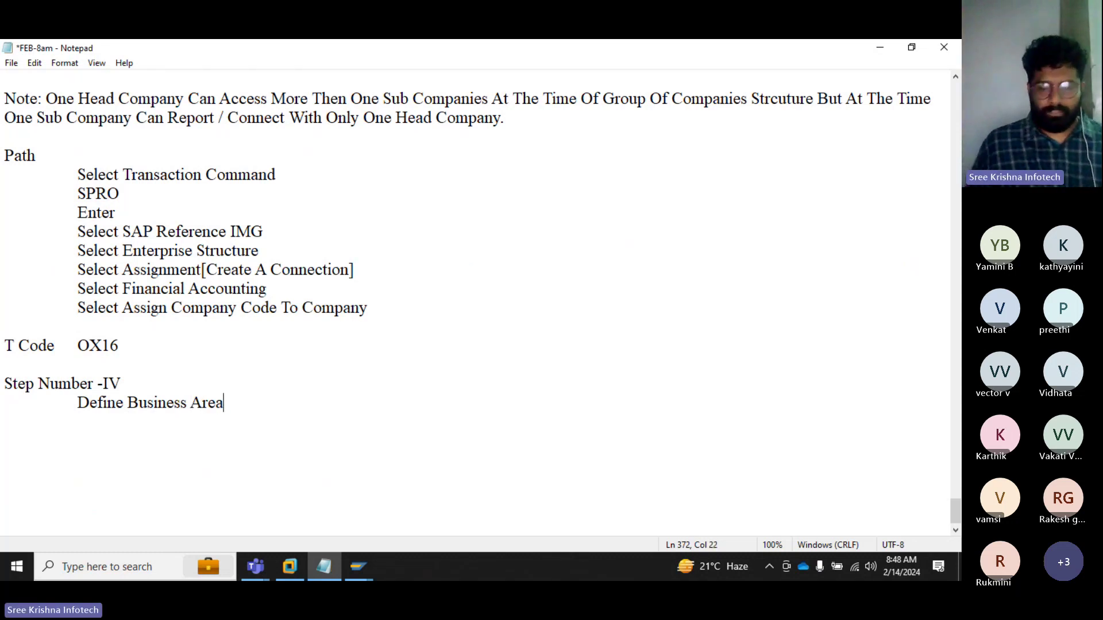
pyautogui.write('[Create ')
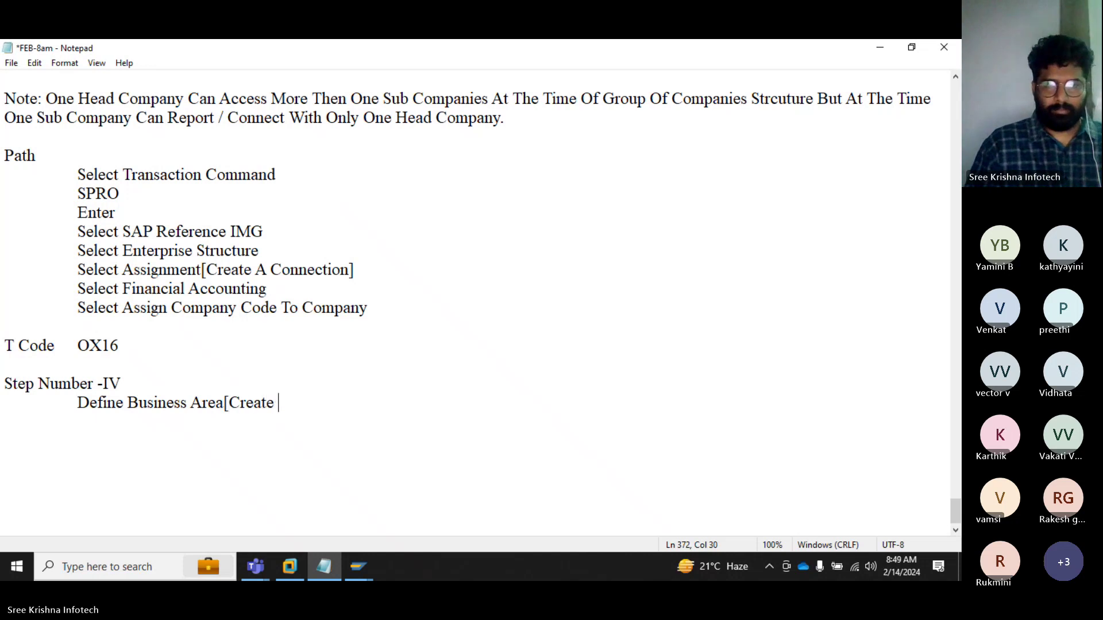
pyautogui.write('A Business A')
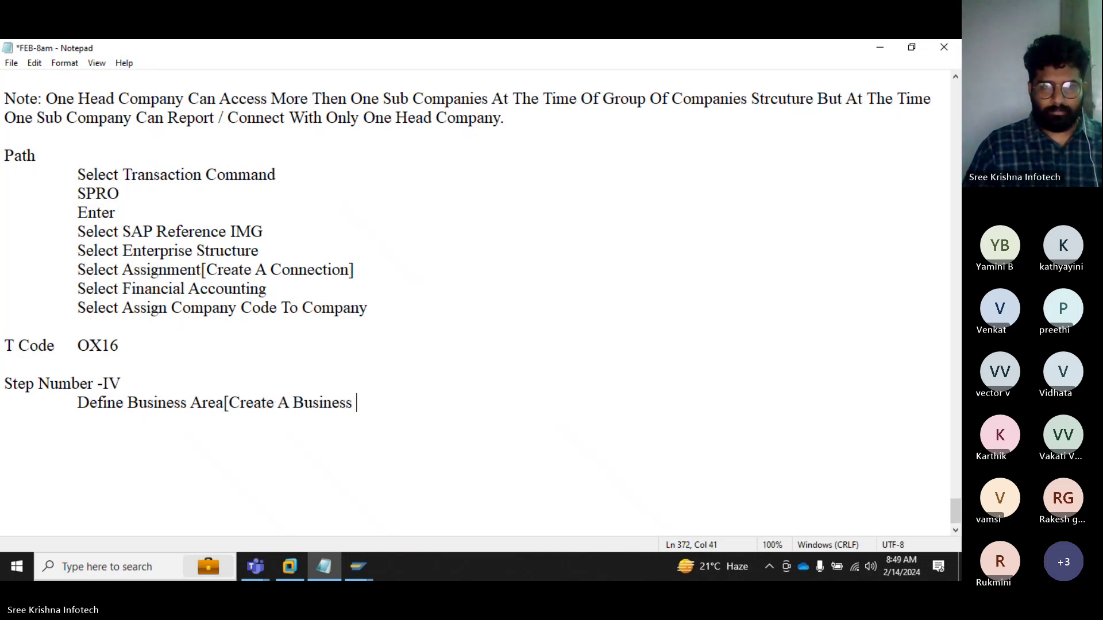
pyautogui.write('rea]')
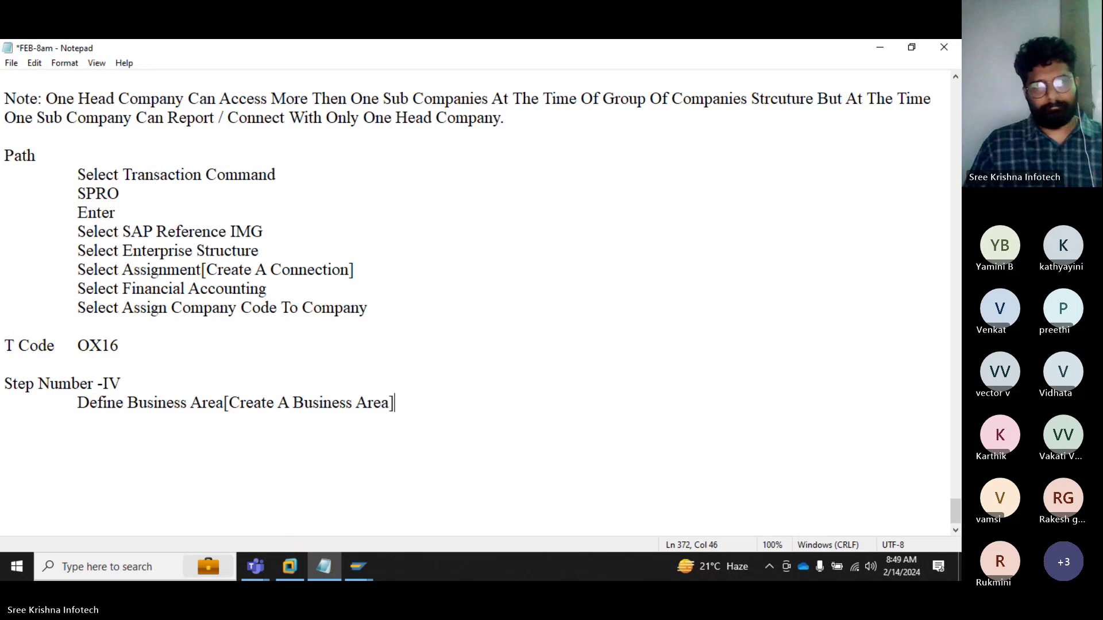
pyautogui.press('Return')
pyautogui.press('Return')
# Step: Add the note 'Note: We Can Use As A Location / Business Nature.'
pyautogui.write('Note')
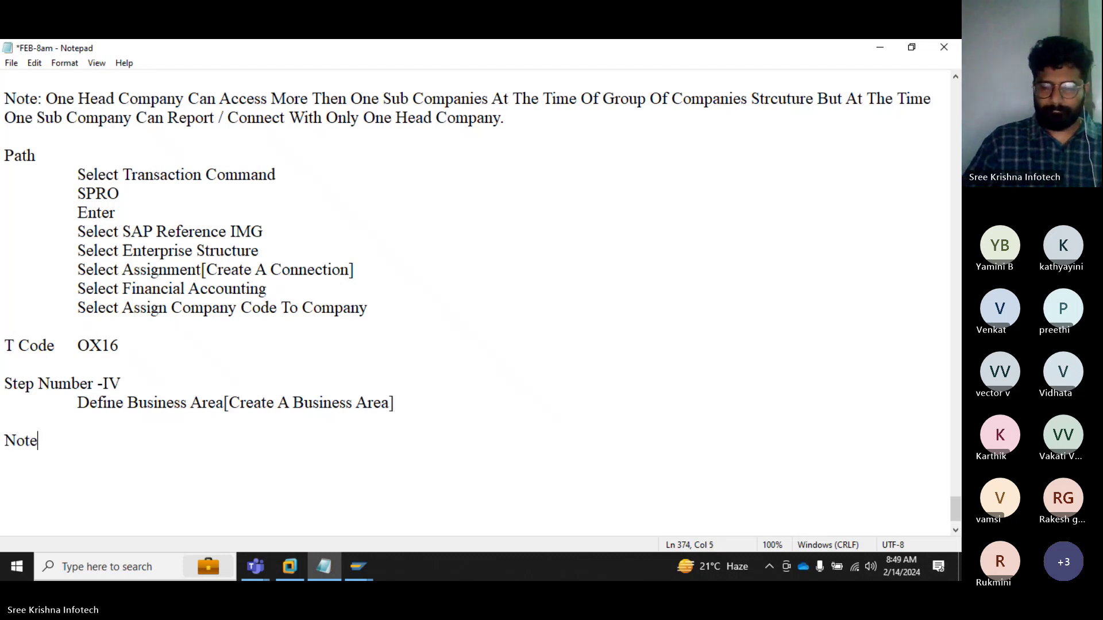
pyautogui.write(': We Ca')
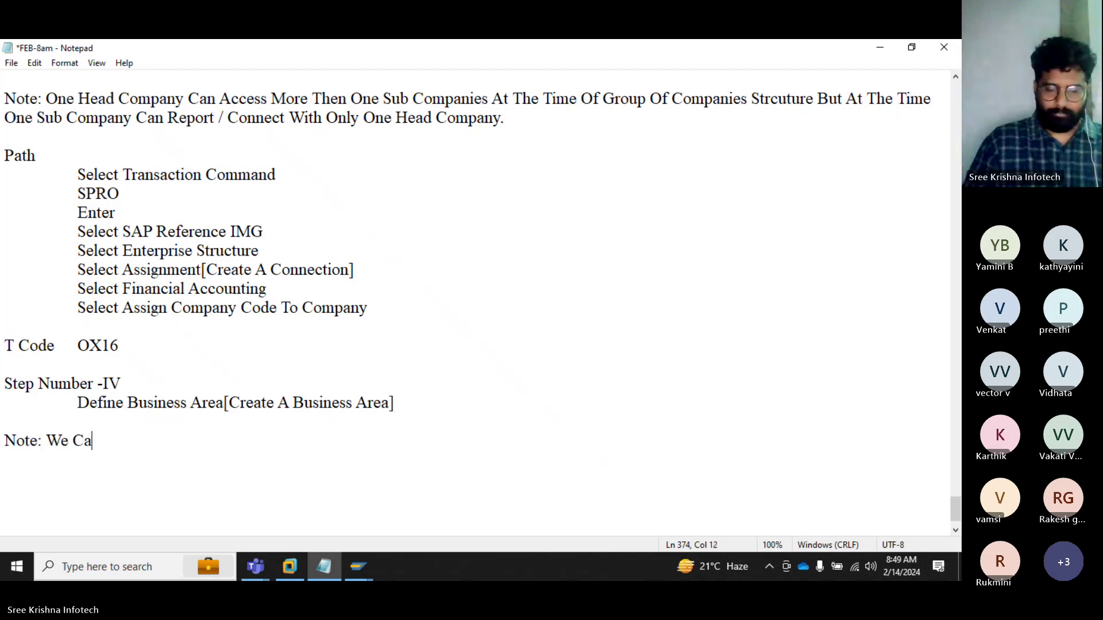
pyautogui.write('n Use ')
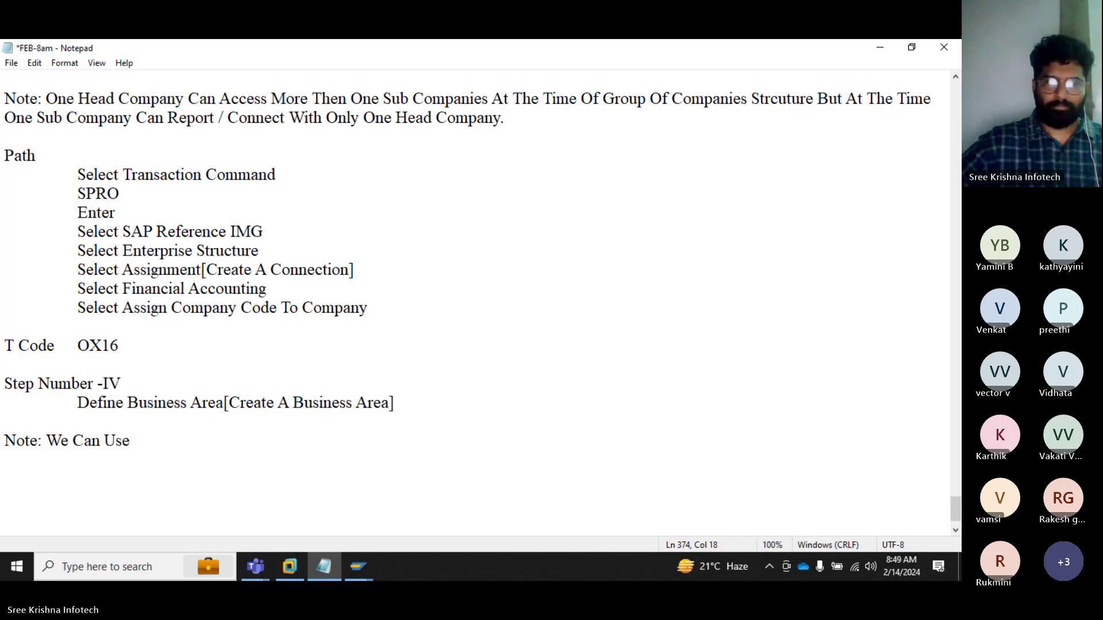
pyautogui.write('As A ')
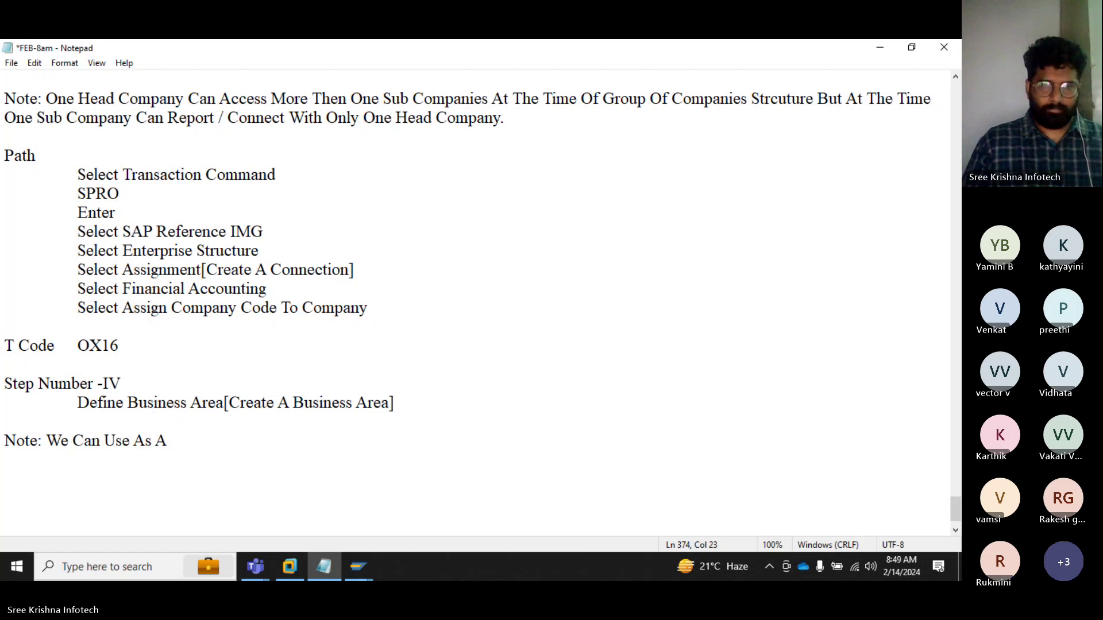
pyautogui.write('Location')
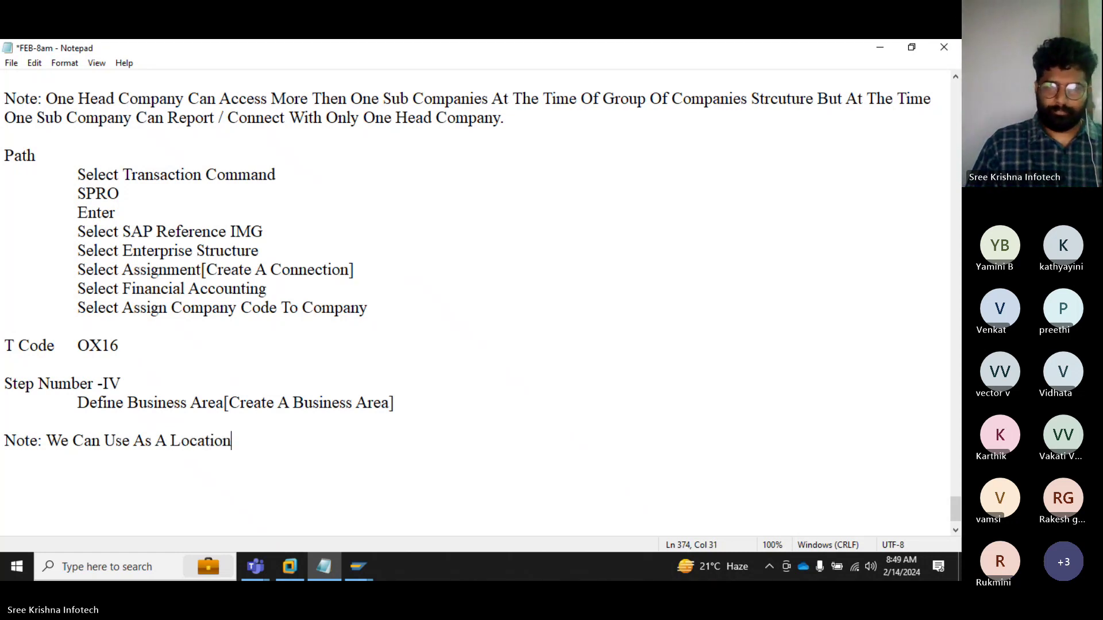
pyautogui.write(' /')
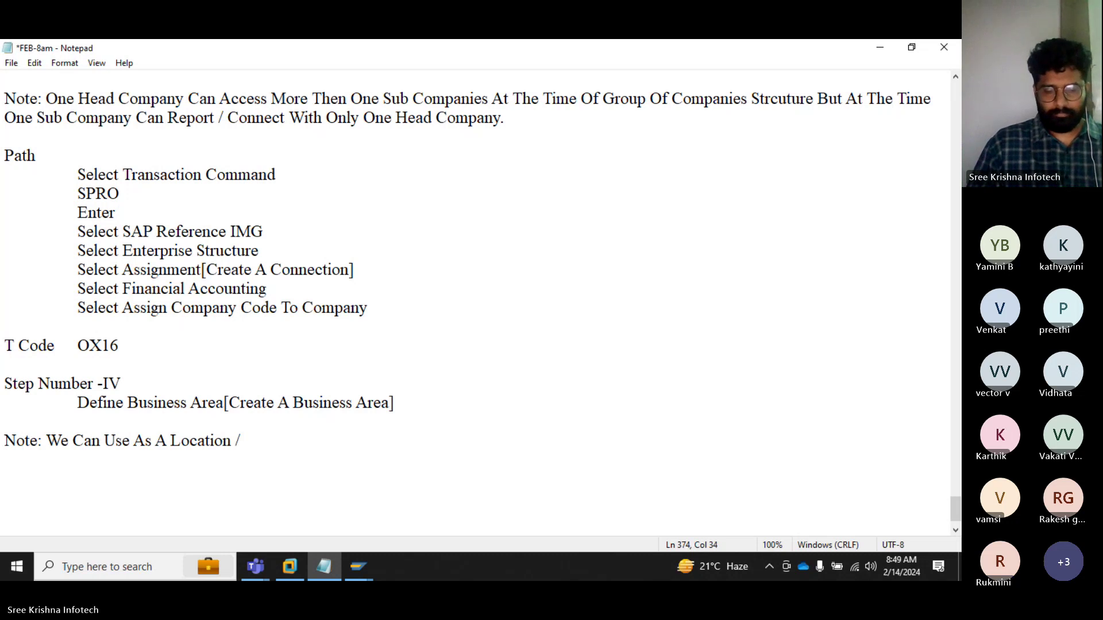
pyautogui.write(' Business AN')
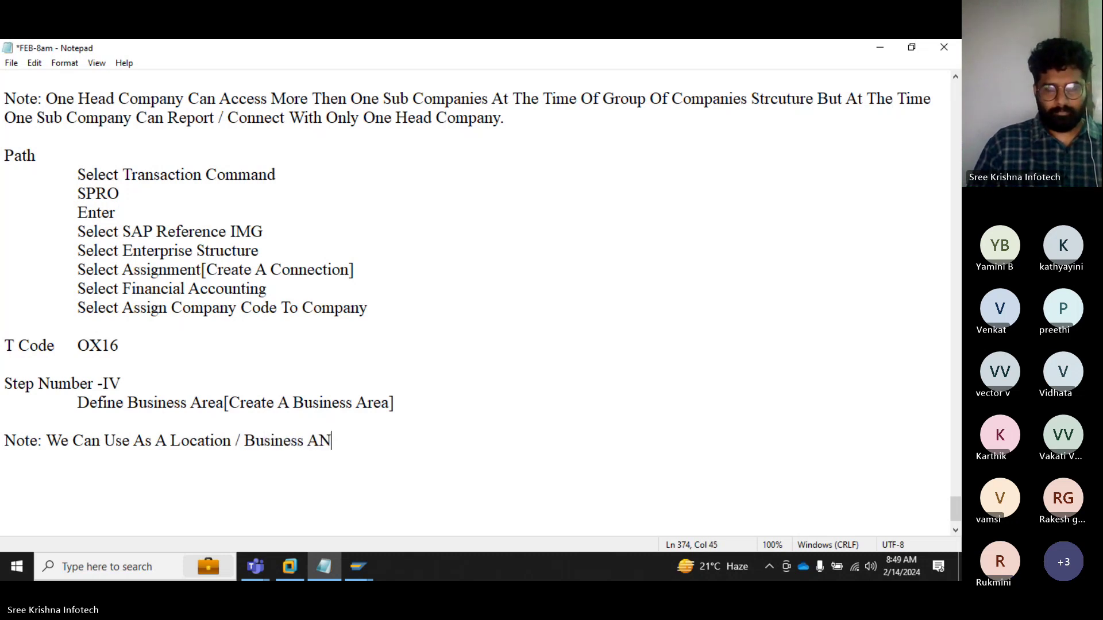
pyautogui.press('BackSpace')
pyautogui.press('BackSpace')
pyautogui.write('Nature')
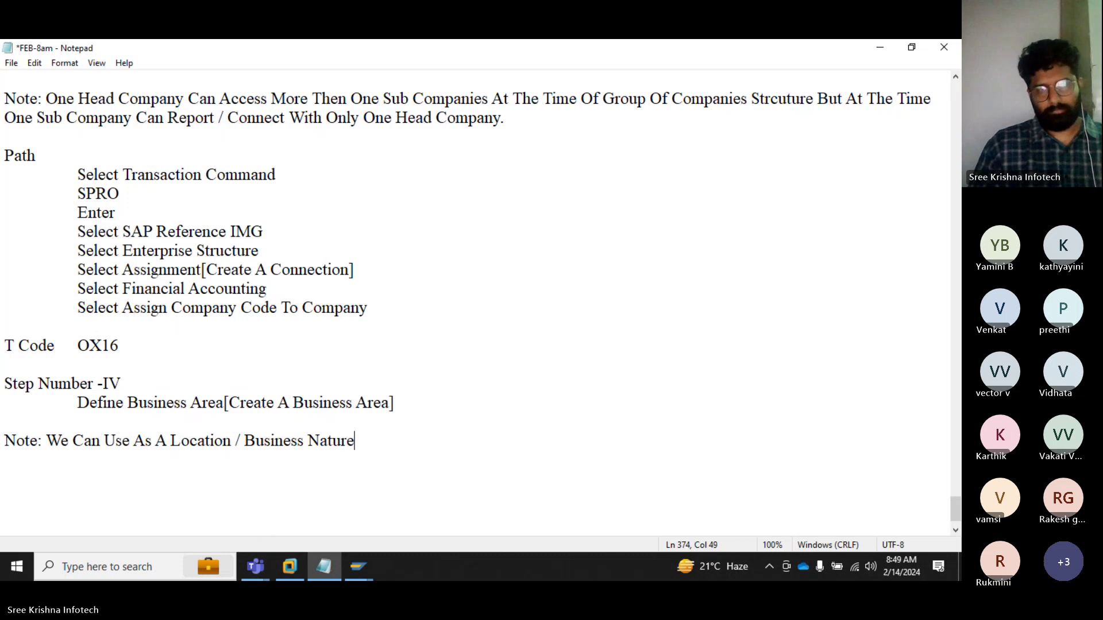
pyautogui.write('.')
# Step: Begin a 'For Example:' paragraph saying S2 is service/product based with only one type of product
pyautogui.press('Return')
pyautogui.press('Return')
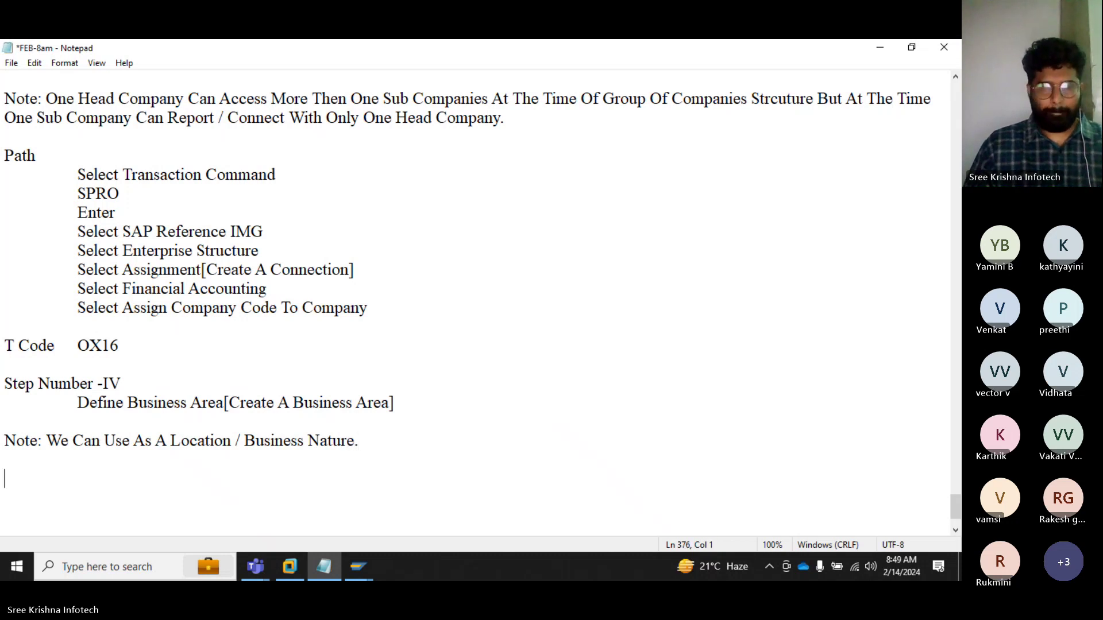
pyautogui.write('For Example:')
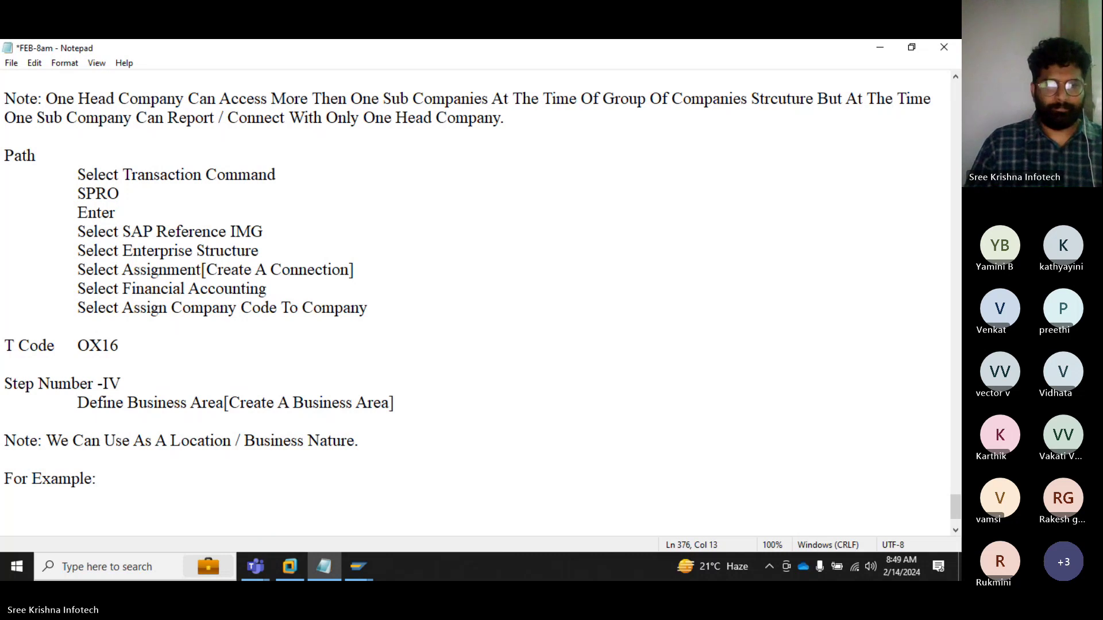
pyautogui.write(' \tS2 ')
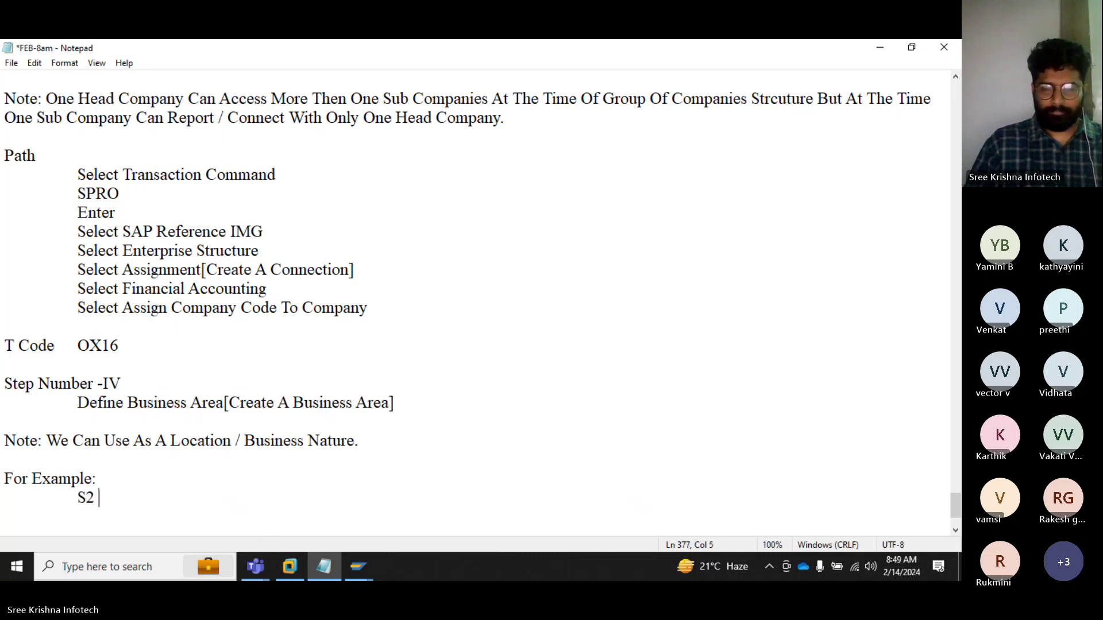
pyautogui.write('Is Working ')
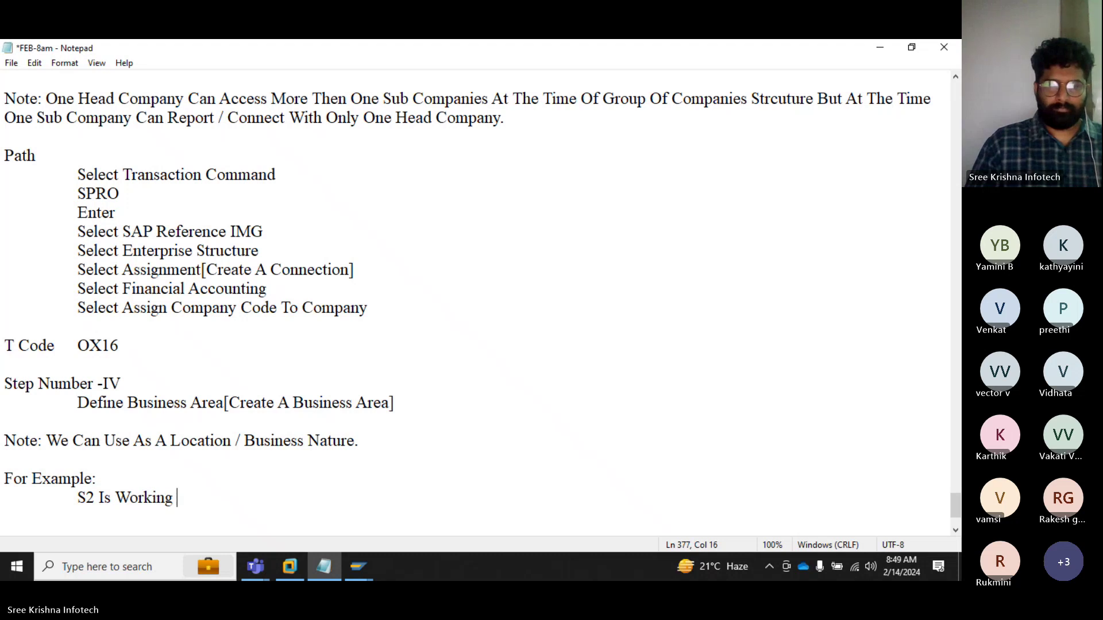
pyautogui.write('One On')
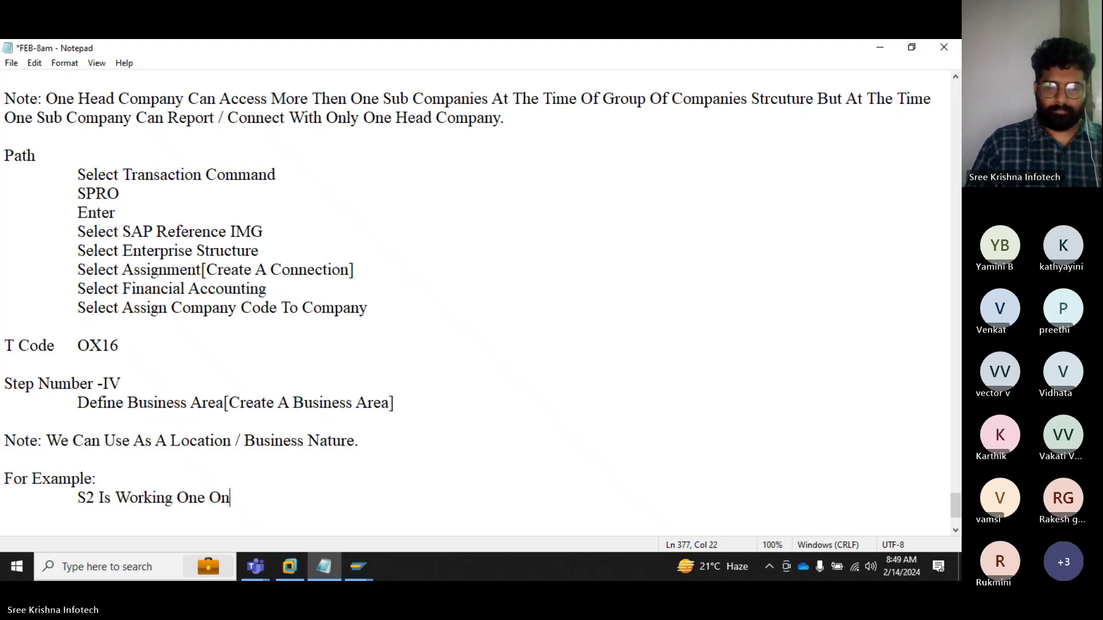
pyautogui.write('ly One')
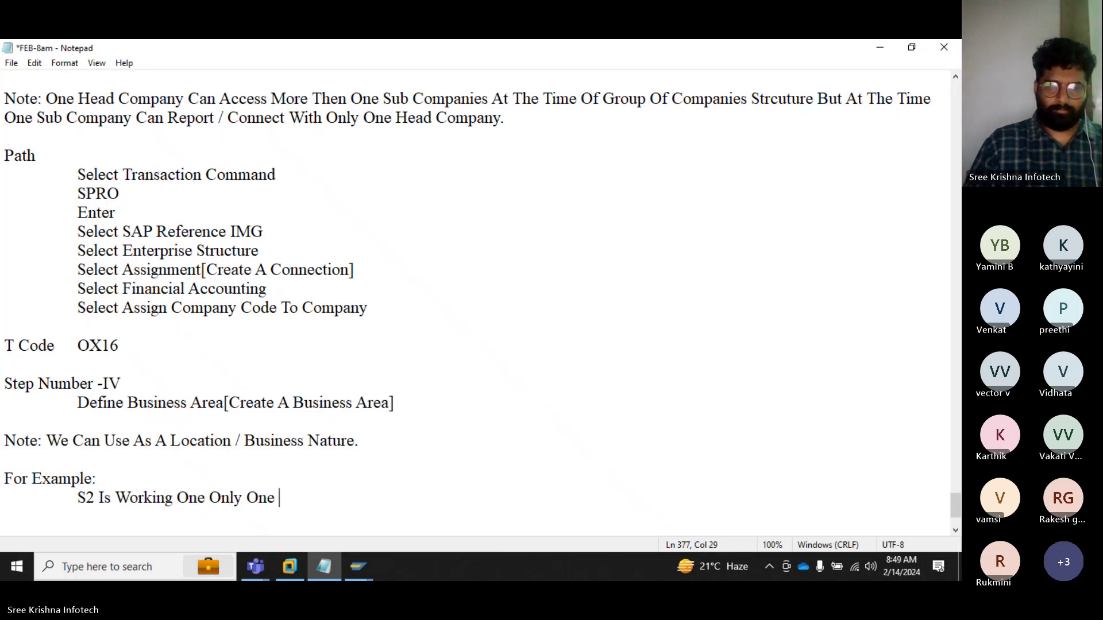
pyautogui.press('BackSpace')
pyautogui.press('BackSpace')
pyautogui.press('BackSpace')
pyautogui.press('BackSpace')
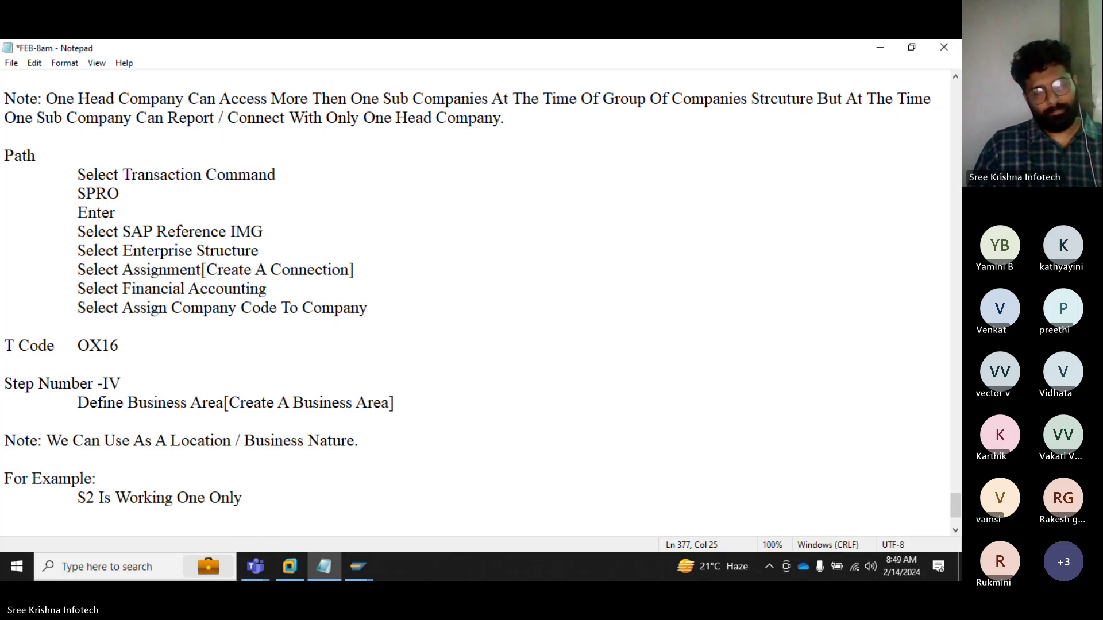
pyautogui.write('S')
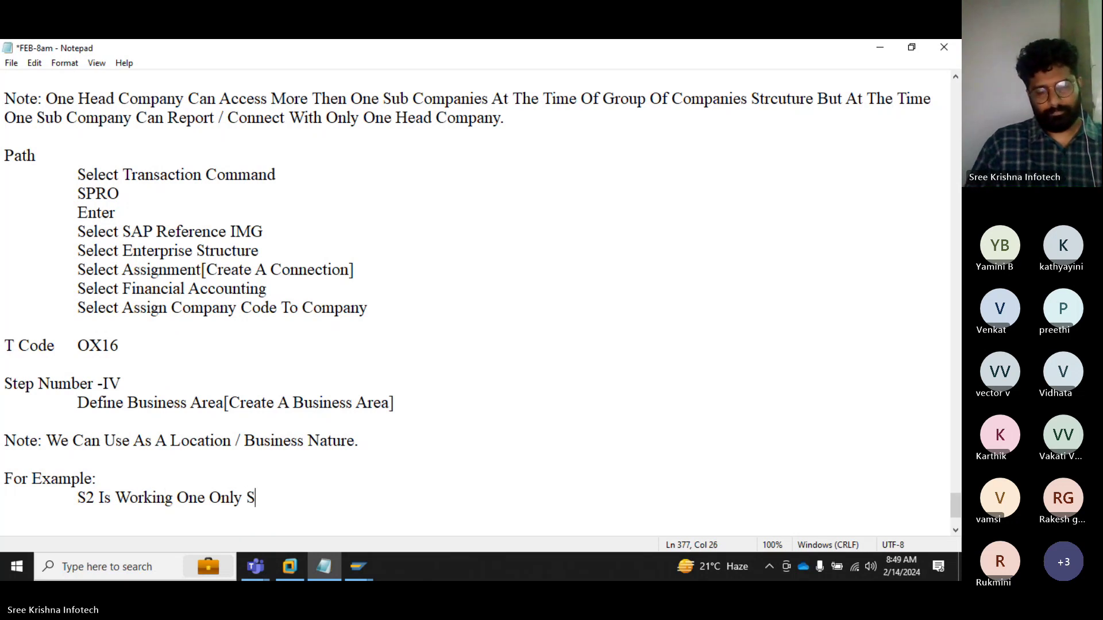
pyautogui.write('ervice a')
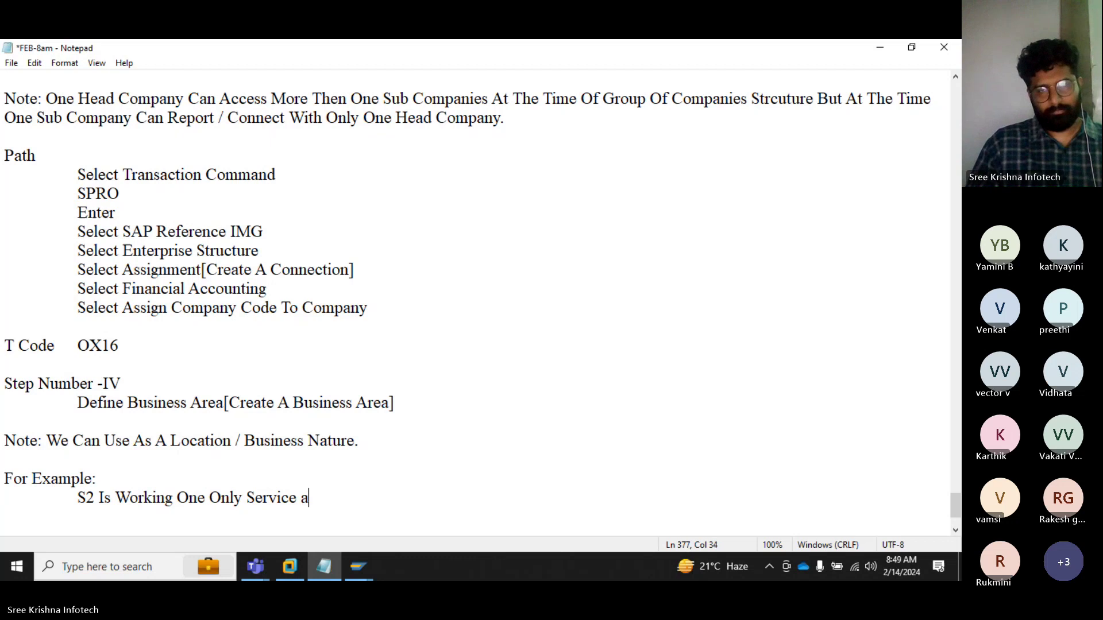
pyautogui.press('BackSpace')
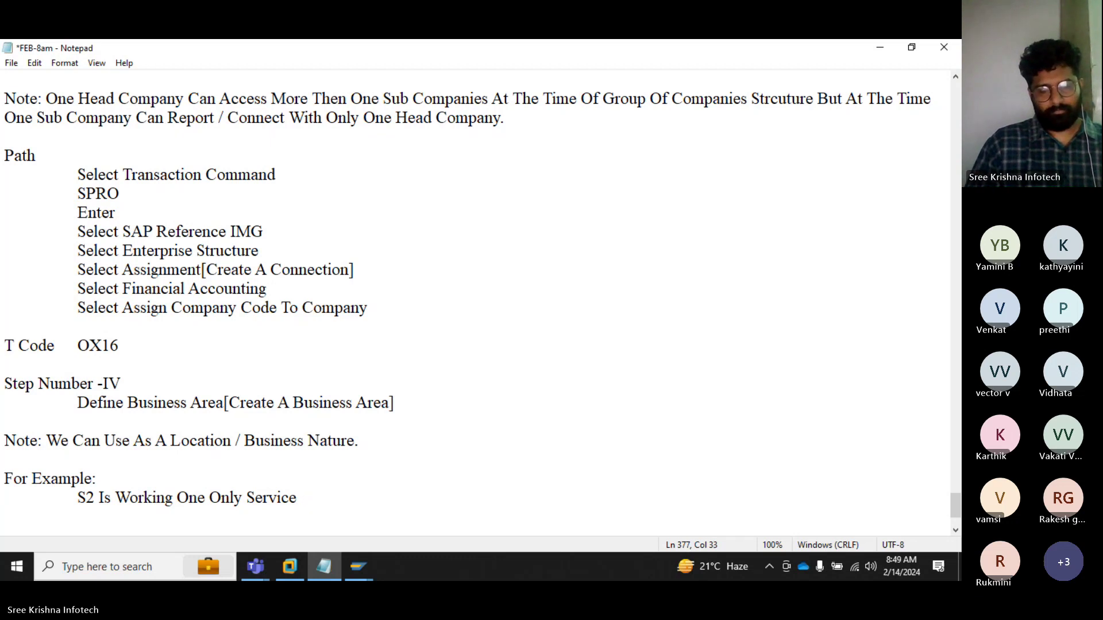
pyautogui.write('Based / ')
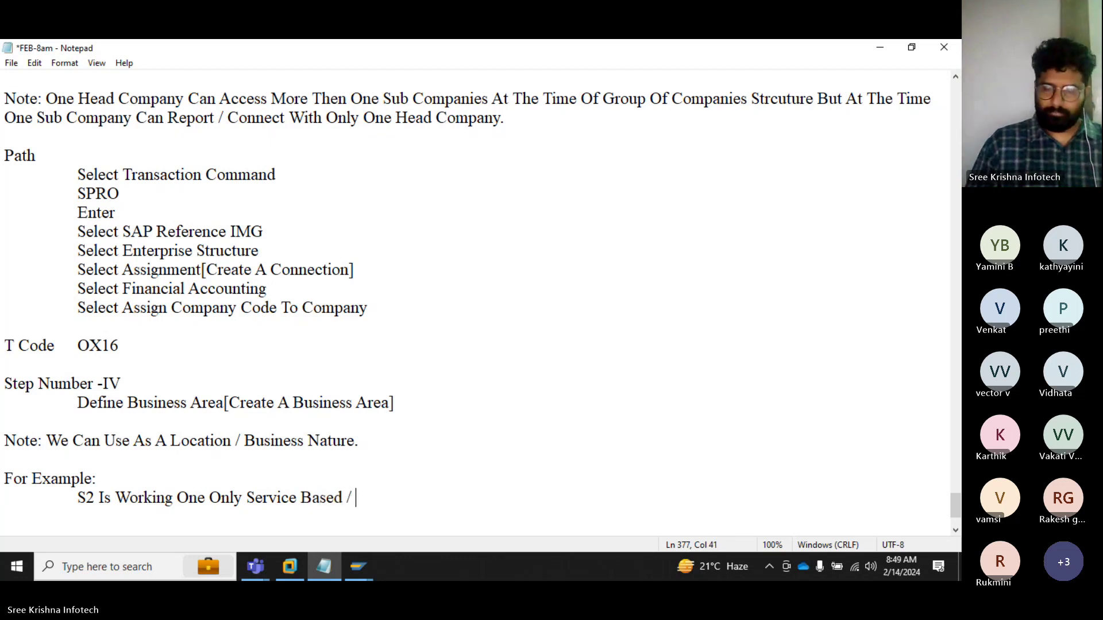
pyautogui.write('Product Bas')
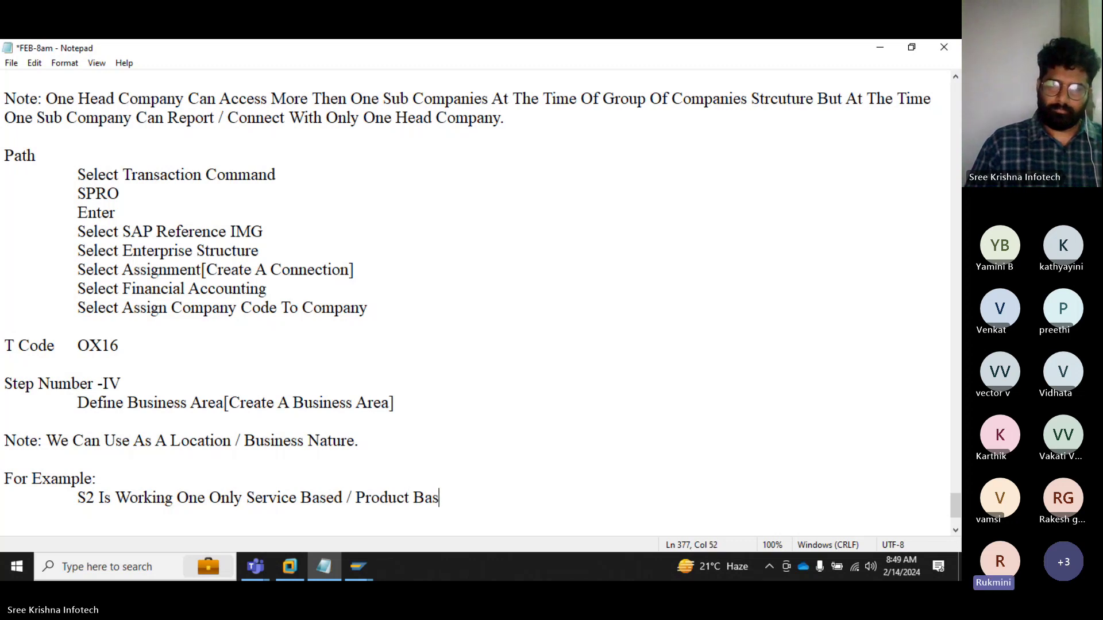
pyautogui.write('ed But We ')
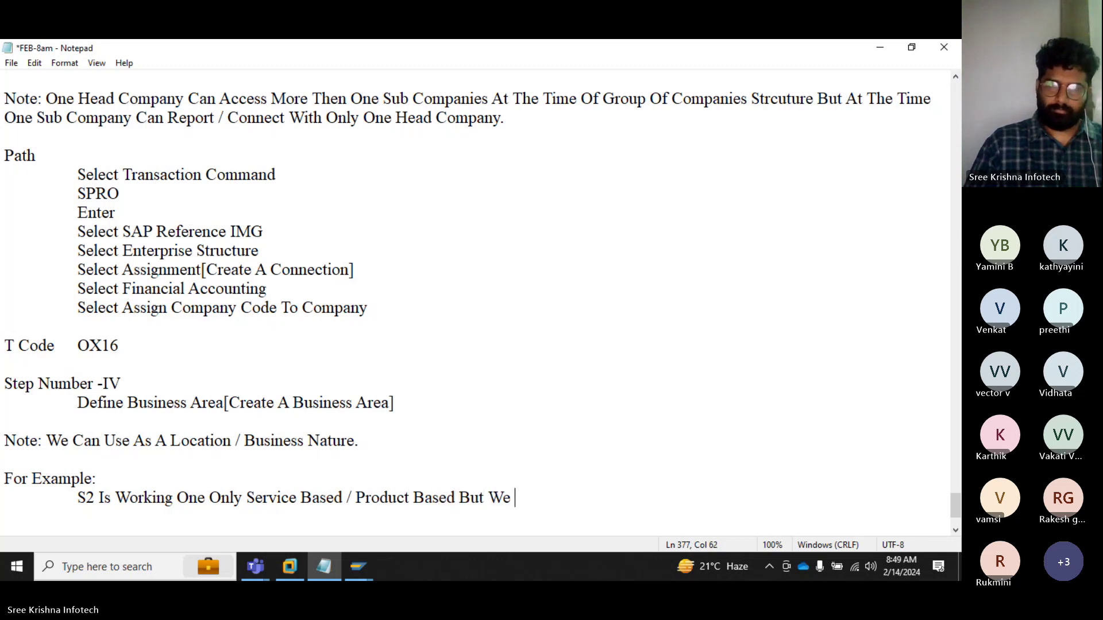
pyautogui.write('Ahve')
pyautogui.press('BackSpace')
pyautogui.press('BackSpace')
pyautogui.press('BackSpace')
pyautogui.press('BackSpace')
pyautogui.press('BackSpace')
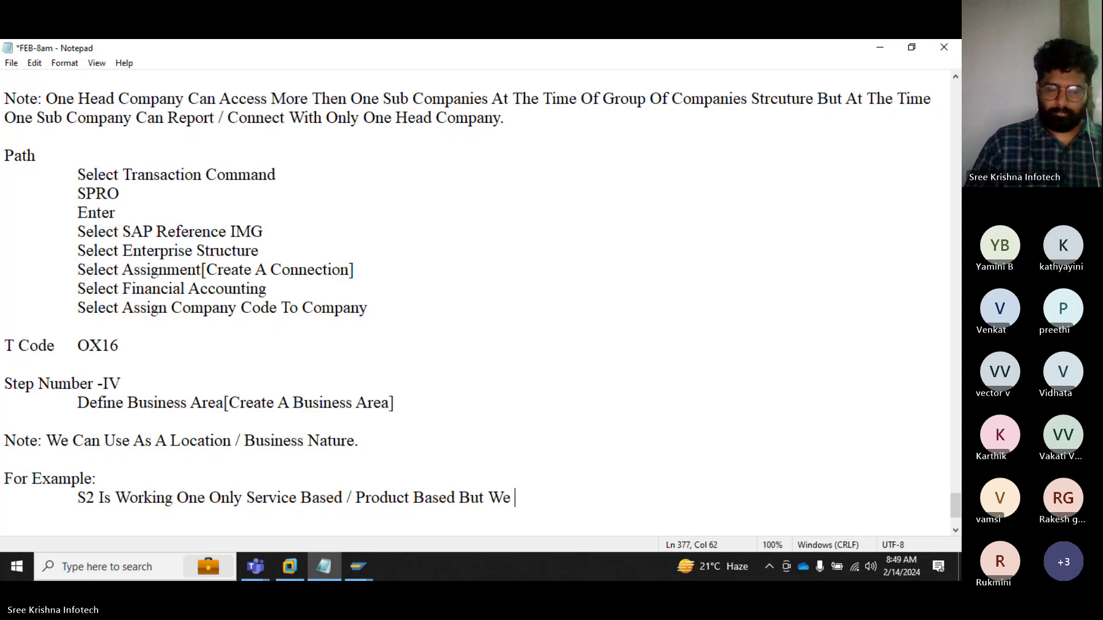
pyautogui.write('Have A Only In')
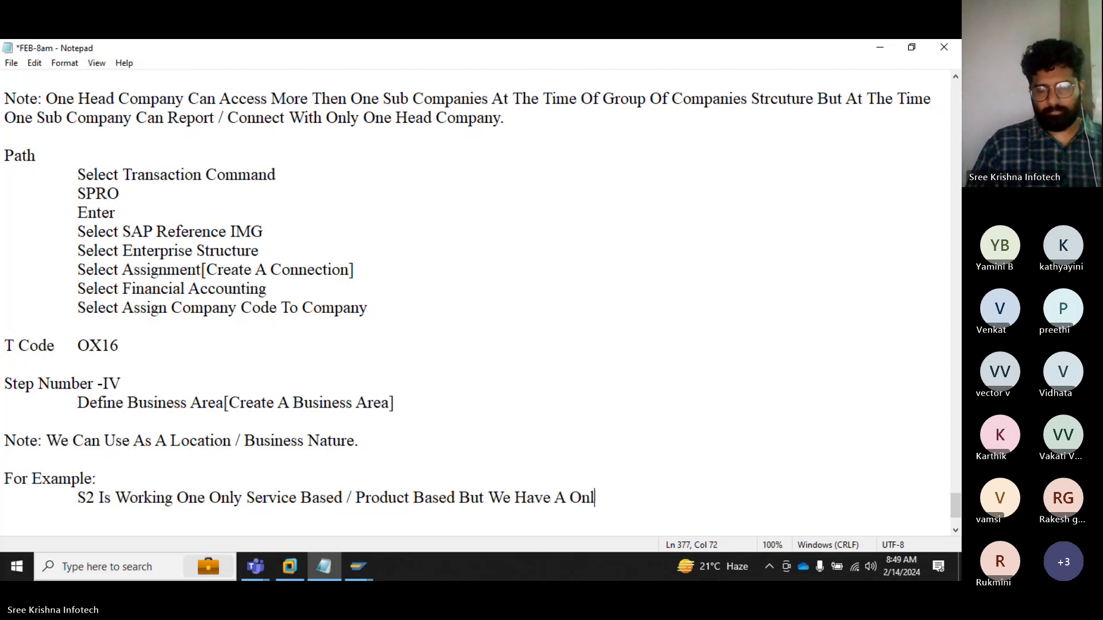
pyautogui.press('BackSpace')
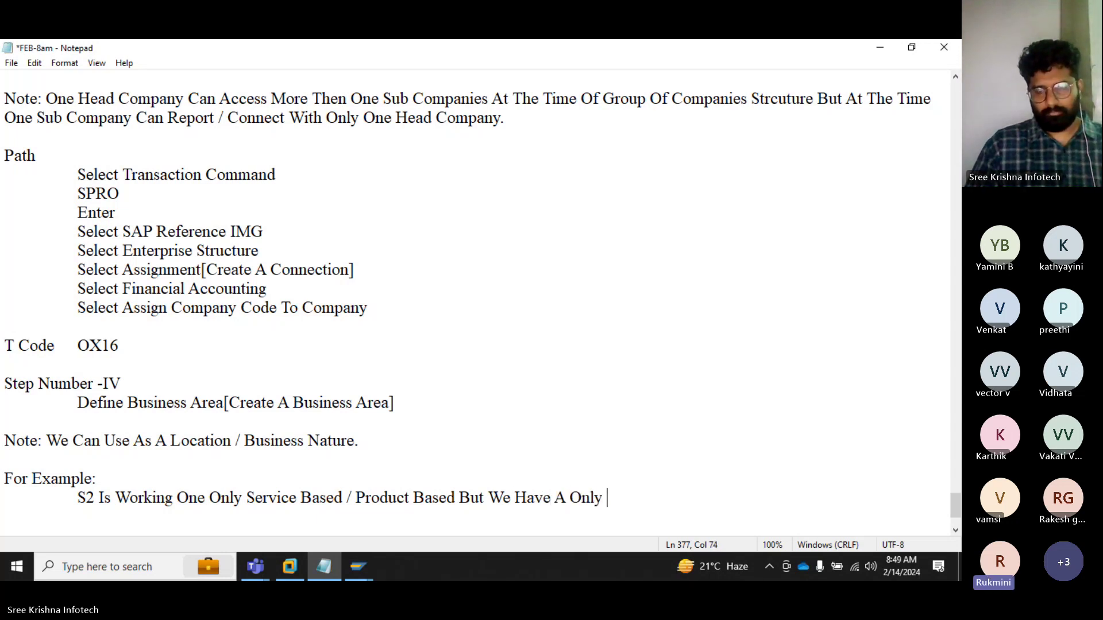
pyautogui.write('One Tyoe')
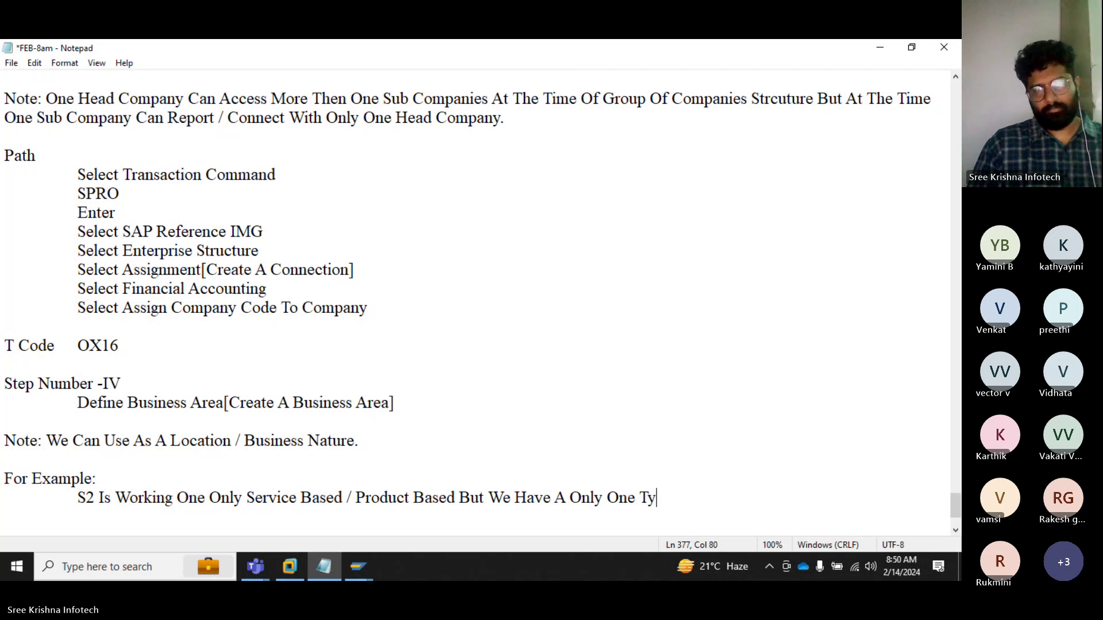
pyautogui.press('BackSpace')
pyautogui.write('oe')
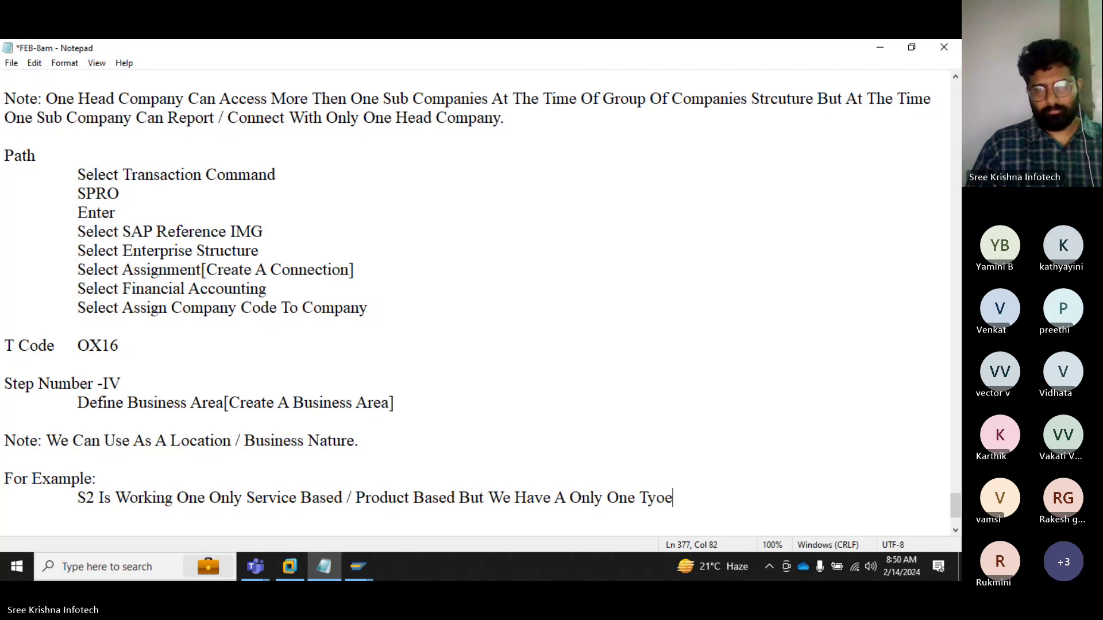
pyautogui.press('BackSpace')
pyautogui.press('BackSpace')
pyautogui.write('pe Of The pr')
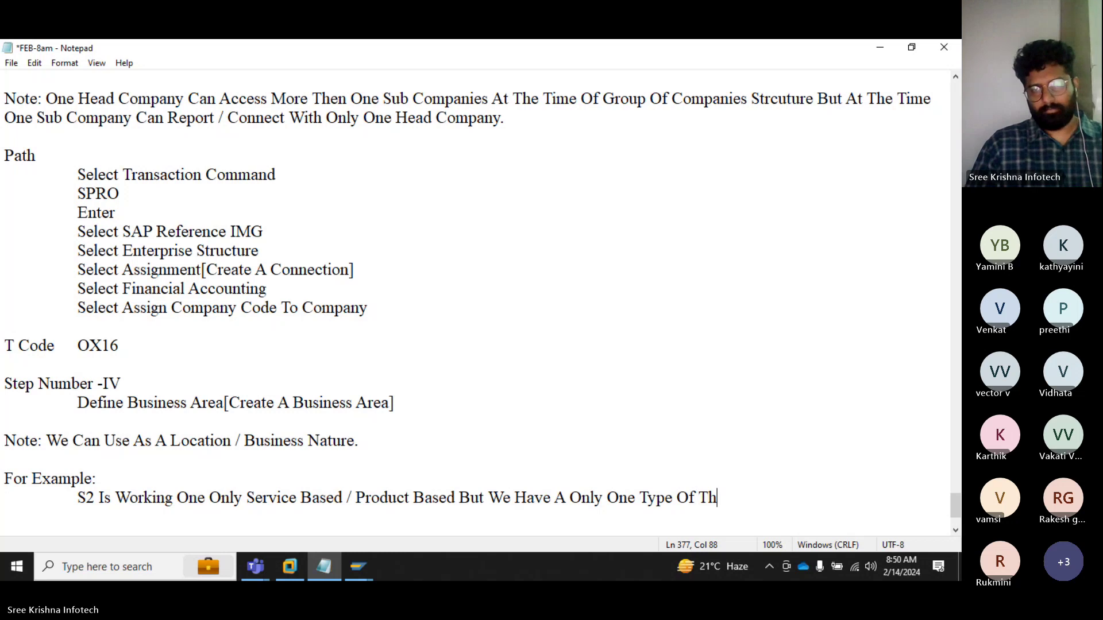
pyautogui.press('BackSpace')
pyautogui.press('BackSpace')
pyautogui.write('Prpduc')
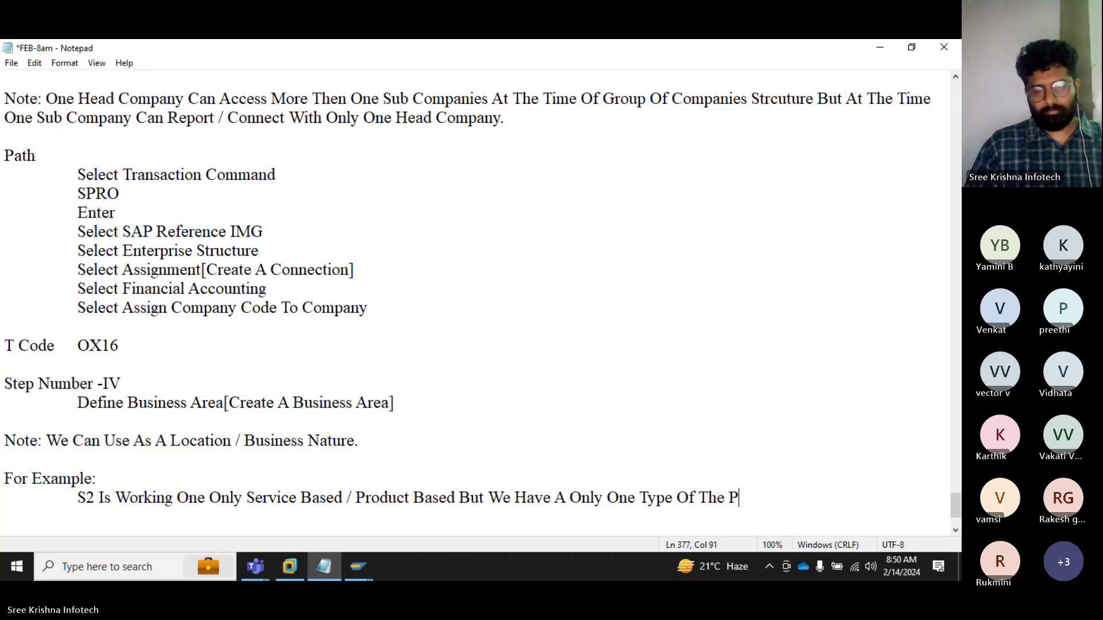
pyautogui.write('t')
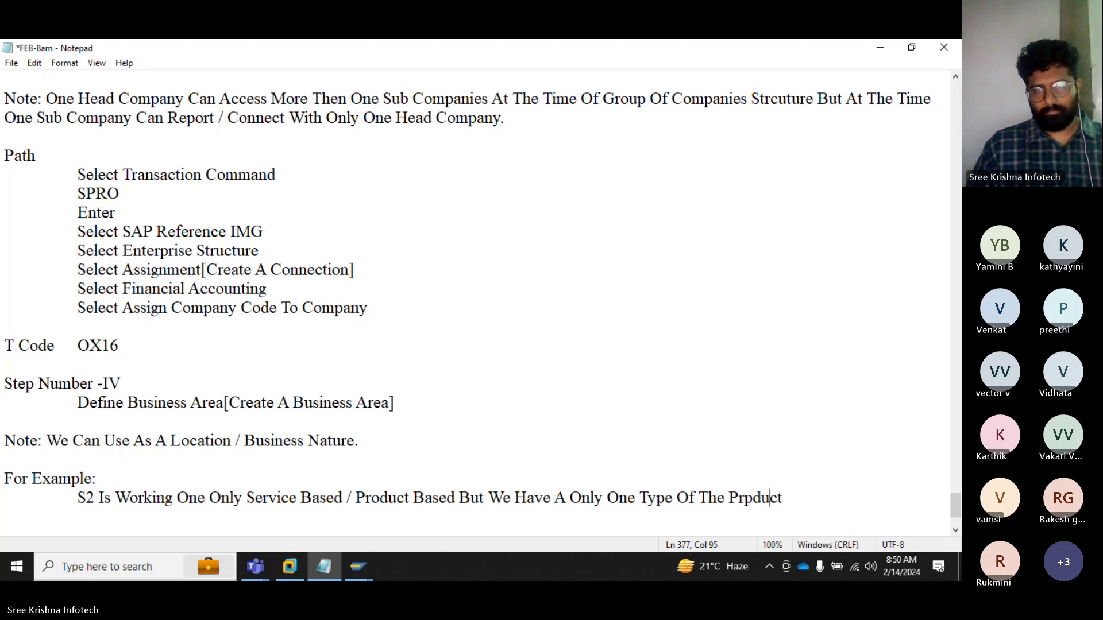
pyautogui.press('Left')
pyautogui.press('Left')
pyautogui.press('Left')
pyautogui.press('Delete')
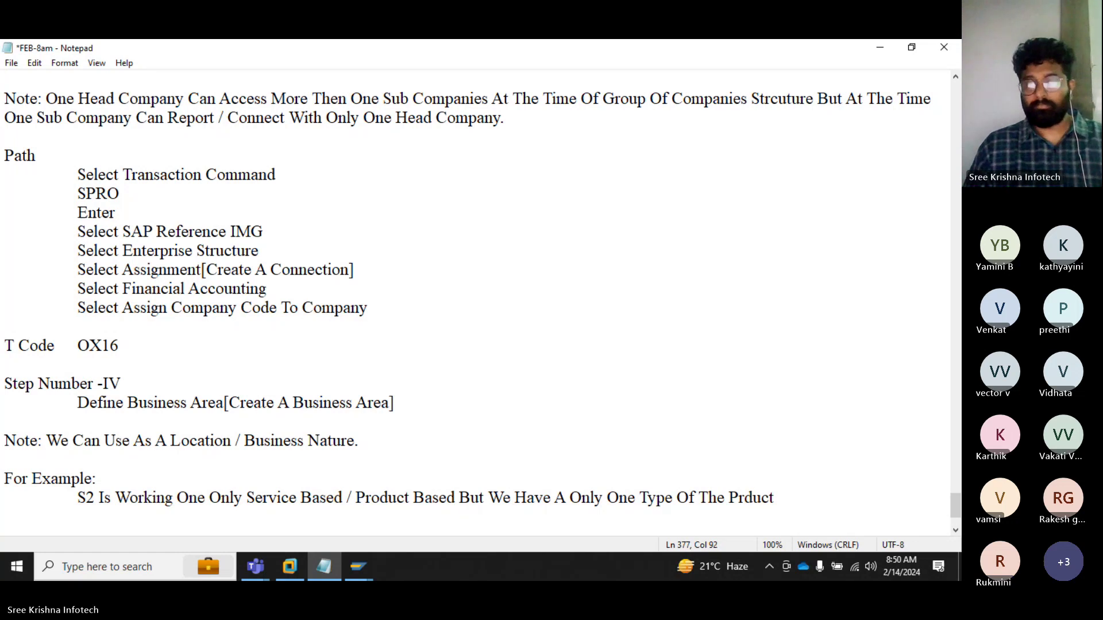
pyautogui.write('o')
# Step: Continue: record per business location for individual track records, otherwise operate from the regional office
pyautogui.press('End')
pyautogui.write('Then')
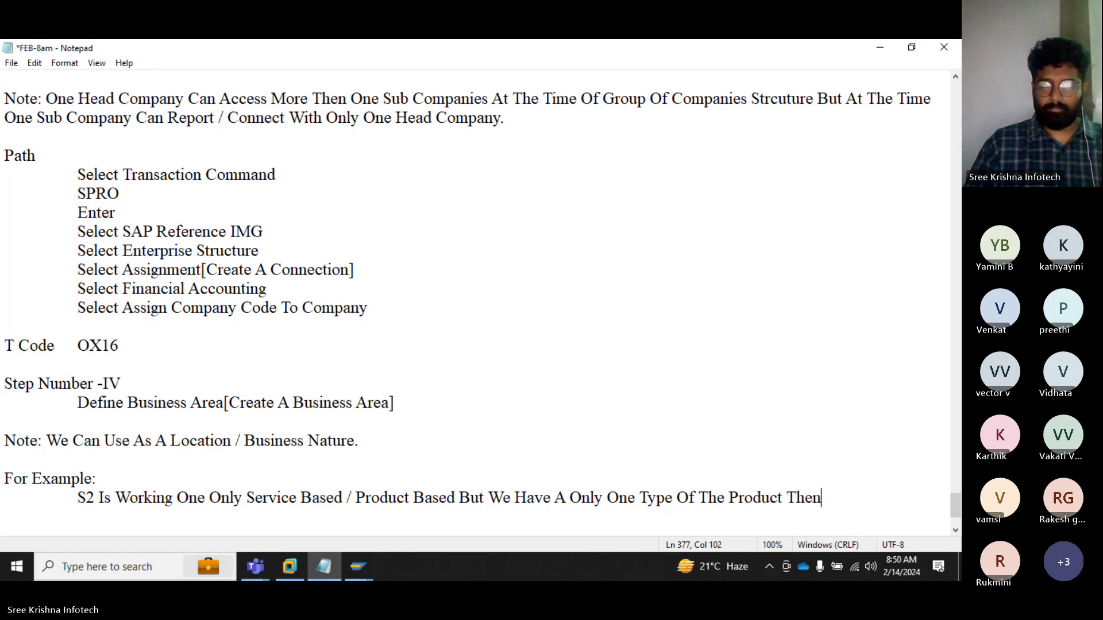
pyautogui.write(' Will Use')
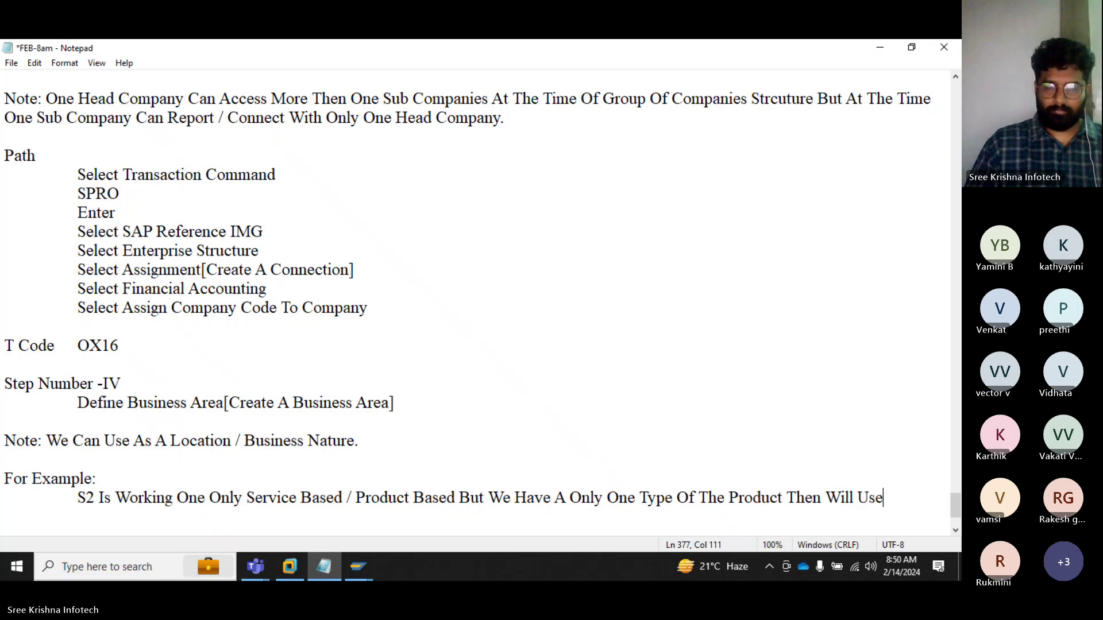
pyautogui.write(' A')
pyautogui.press('BackSpace')
pyautogui.write('Our ')
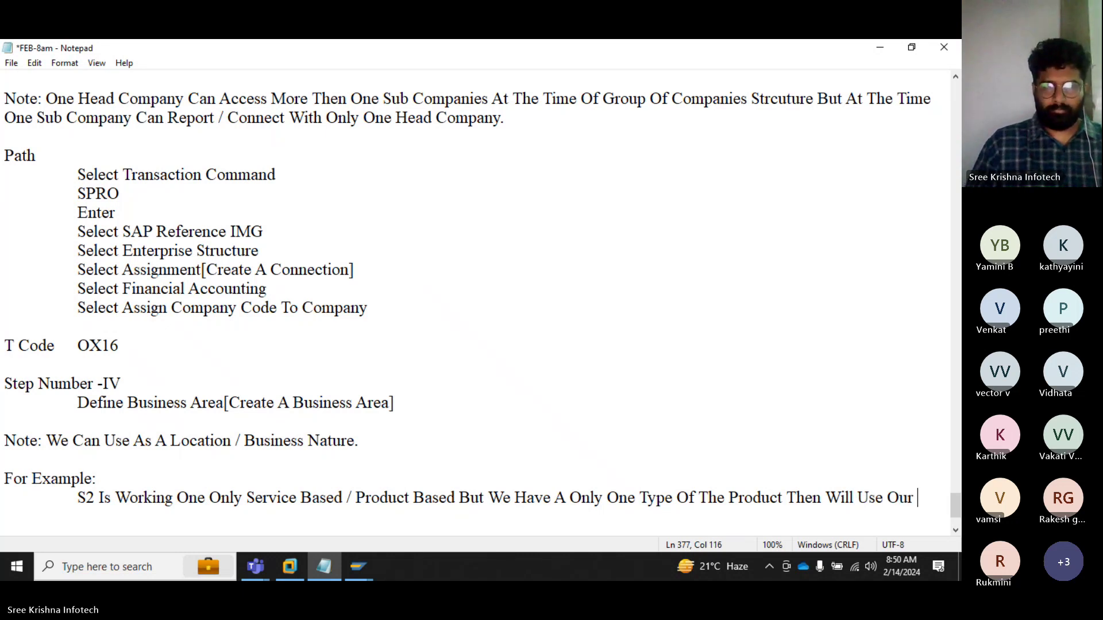
pyautogui.write('rec')
pyautogui.press('BackSpace')
pyautogui.press('BackSpace')
pyautogui.write('Recor')
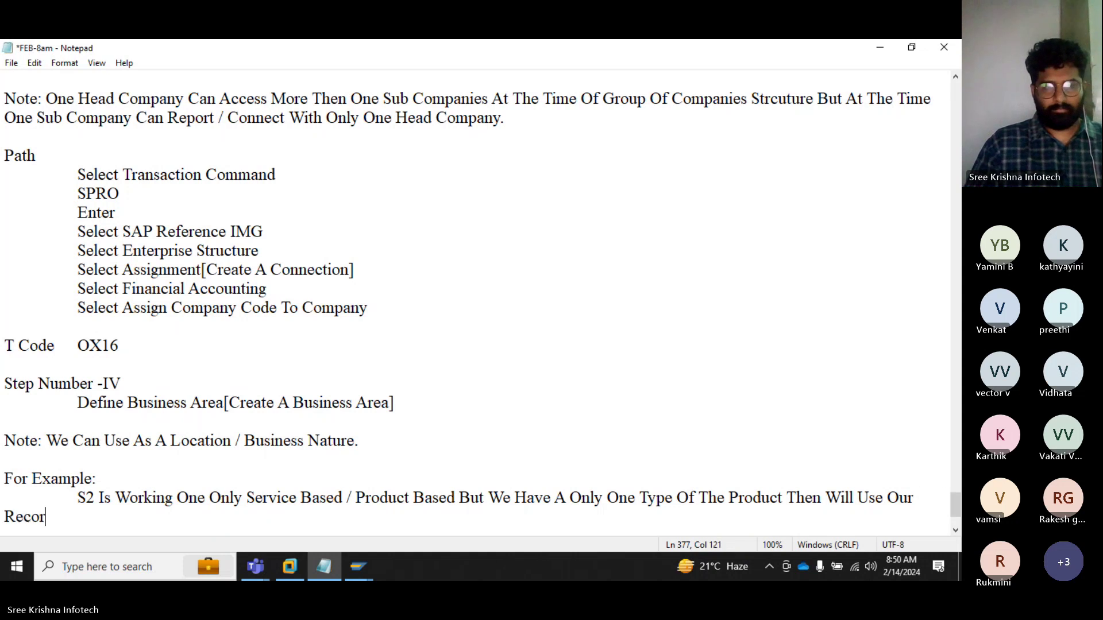
pyautogui.write('ding As ')
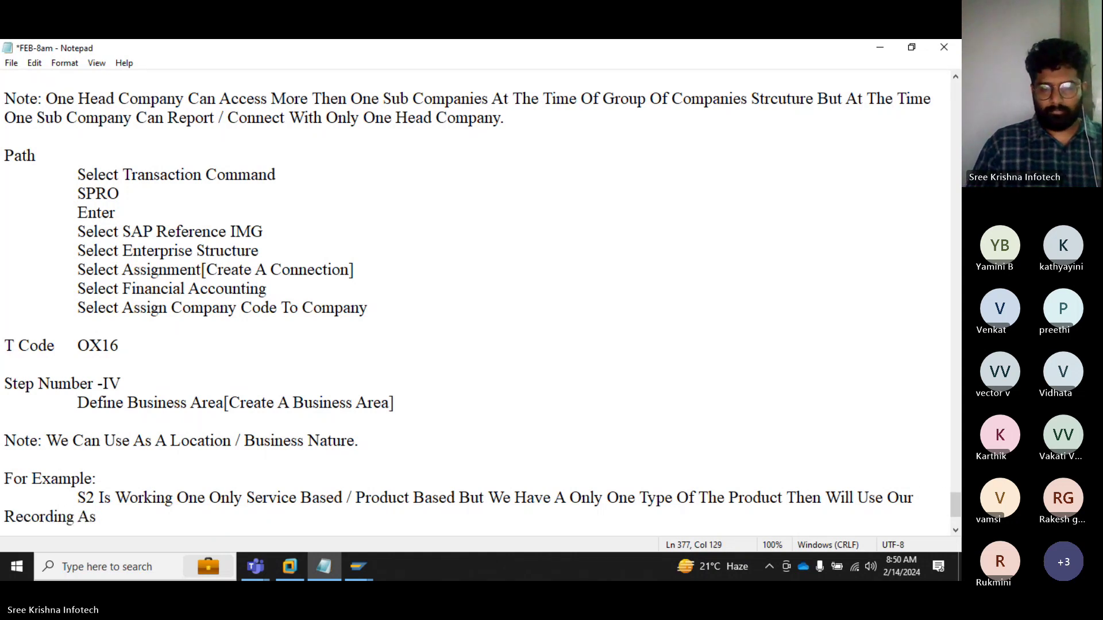
pyautogui.write('Per Busines')
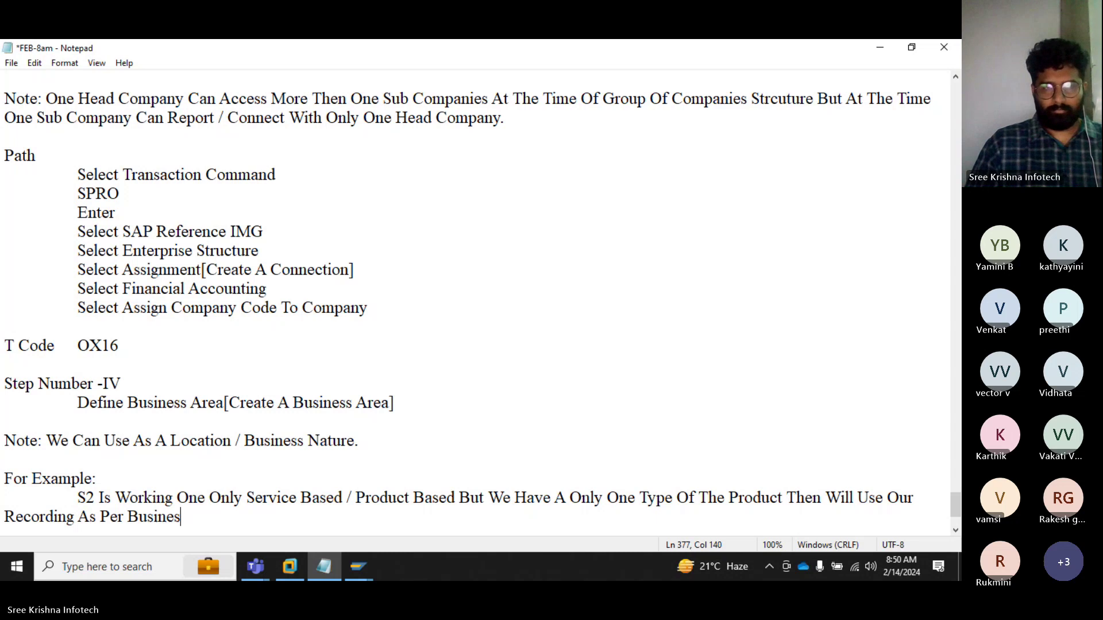
pyautogui.write('s Loca')
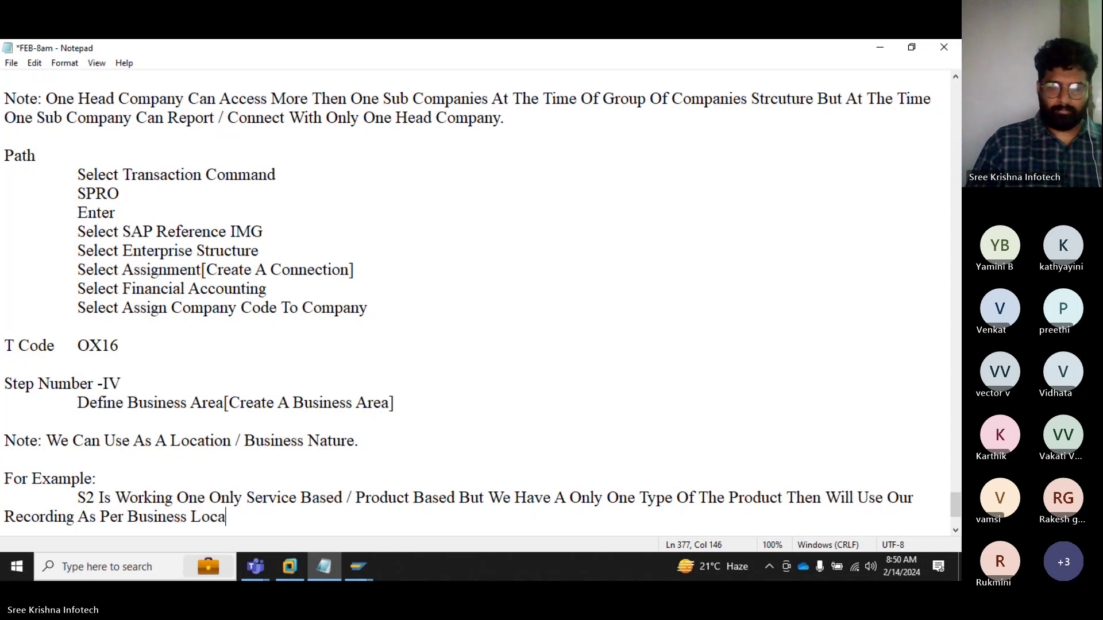
pyautogui.write('tion To')
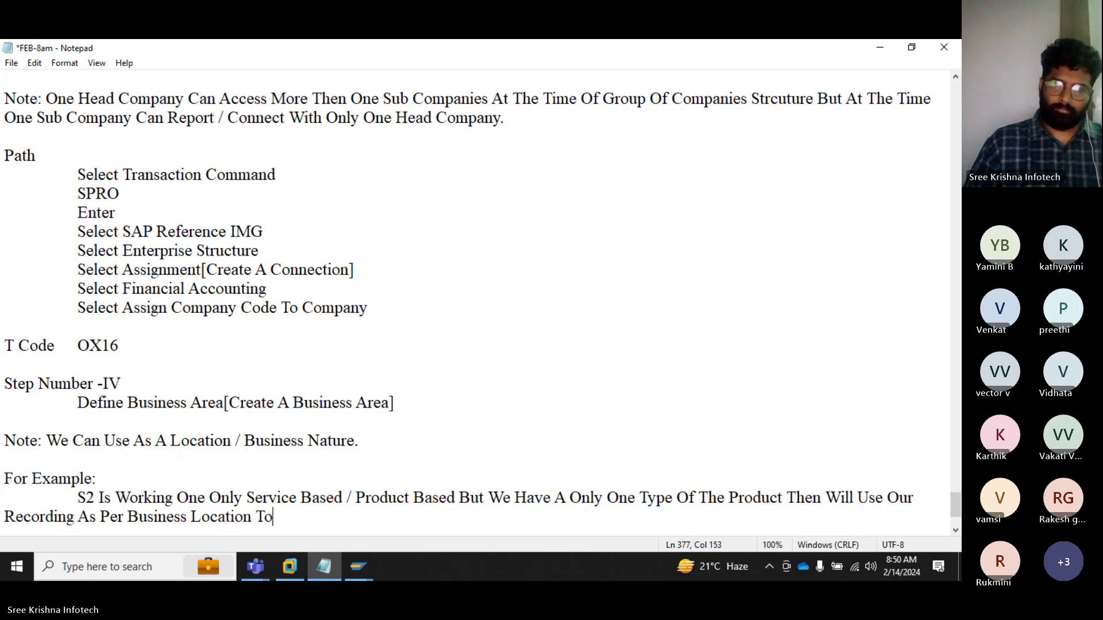
pyautogui.write(' Maintain')
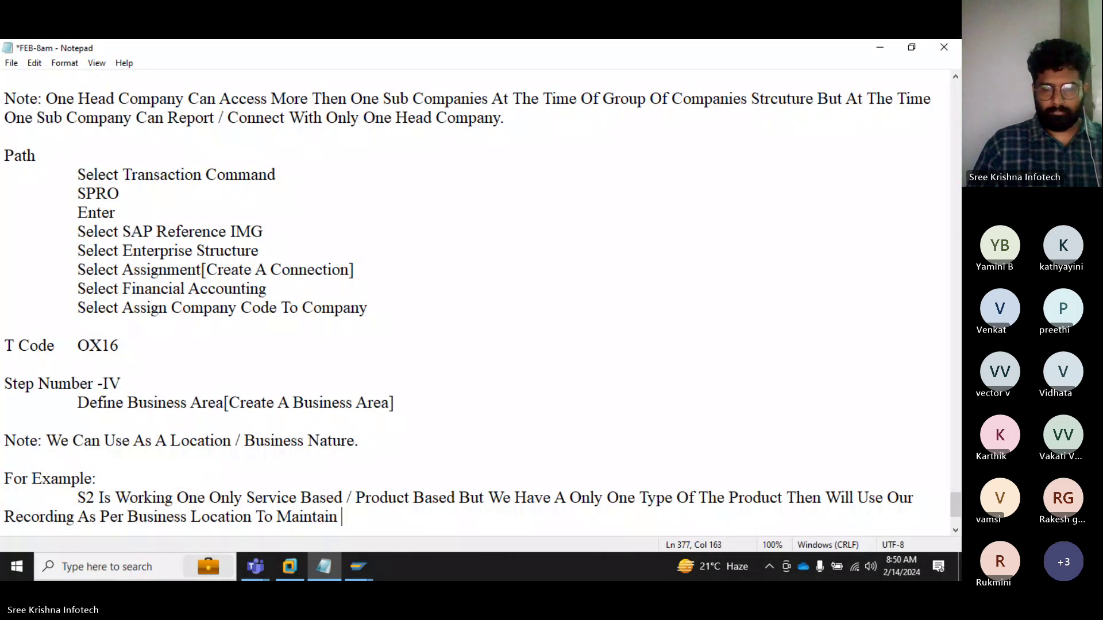
pyautogui.write(' Individ')
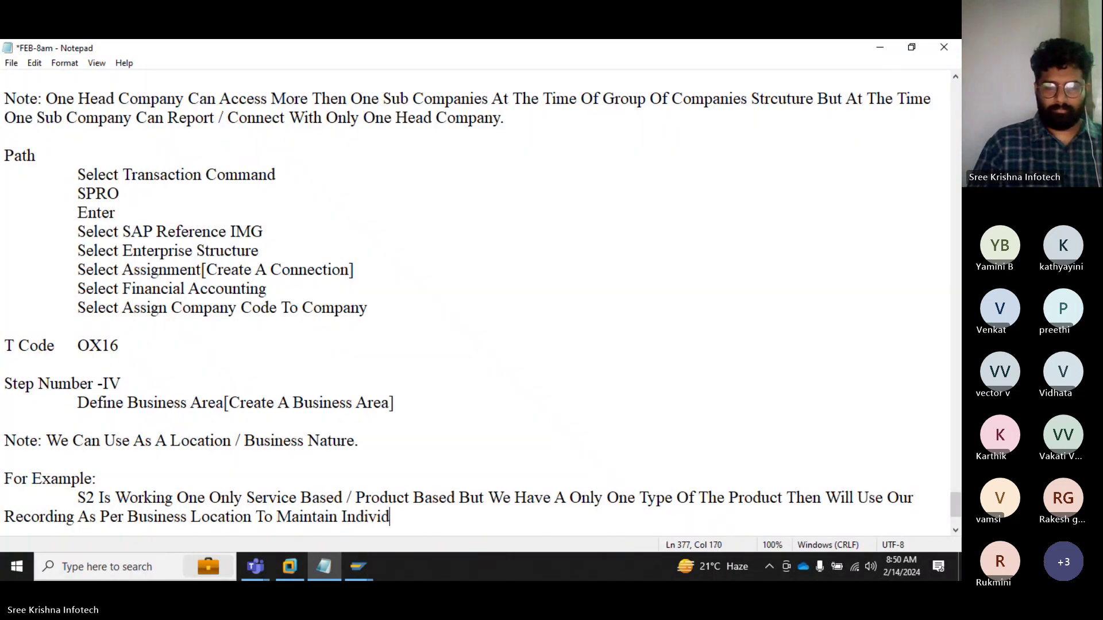
pyautogui.write('ual Tra')
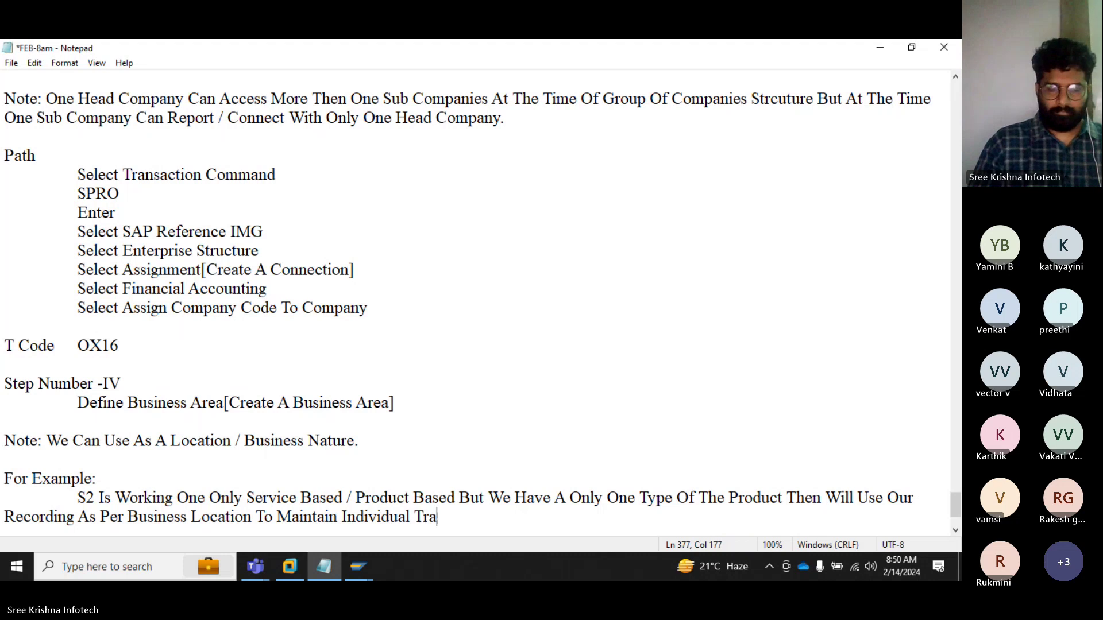
pyautogui.write('ck Recor')
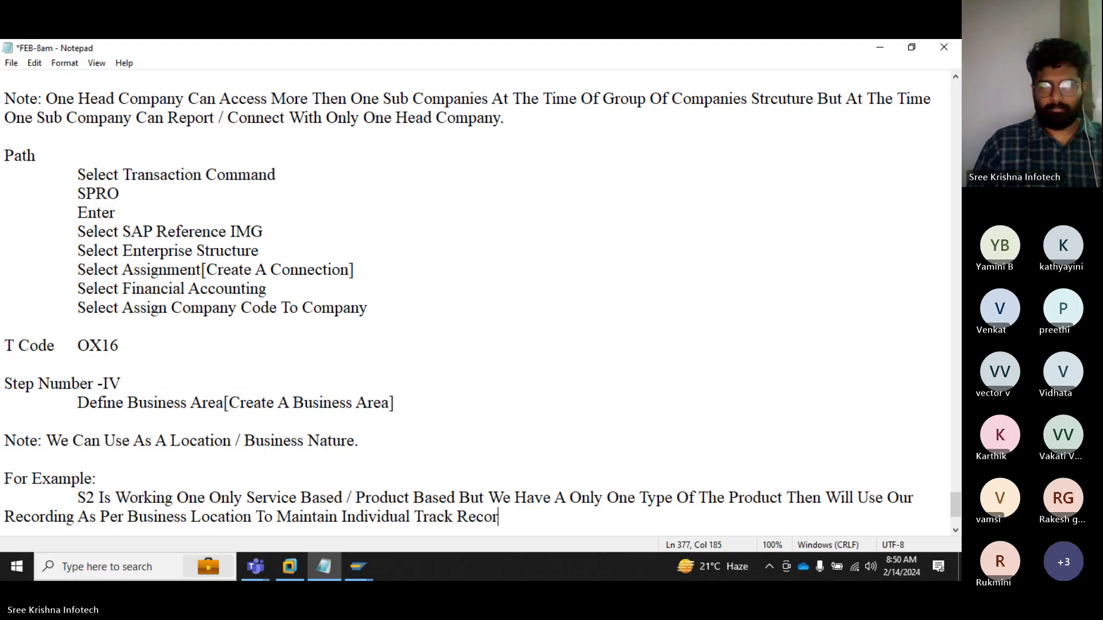
pyautogui.write('d ')
pyautogui.write('Other')
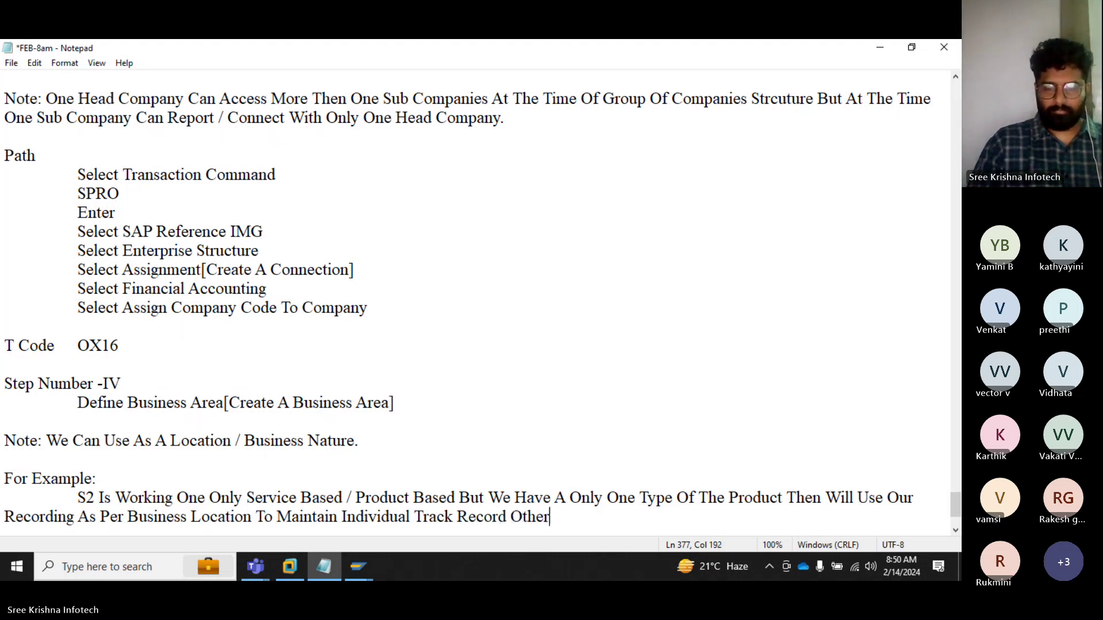
pyautogui.write('wise We have')
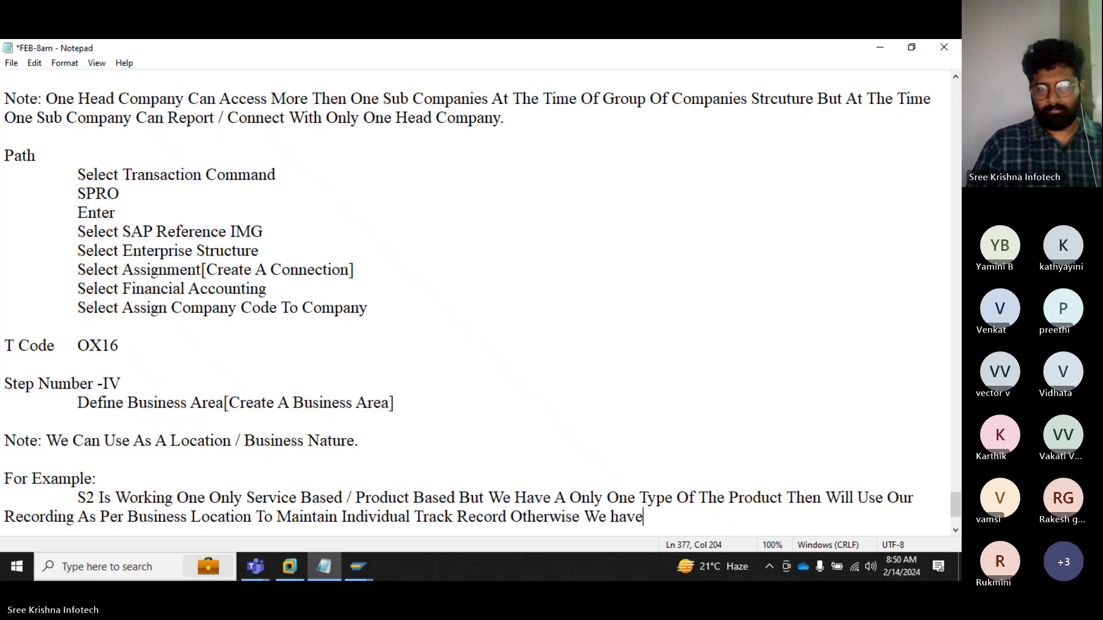
pyautogui.press('BackSpace')
pyautogui.press('BackSpace')
pyautogui.press('BackSpace')
pyautogui.write('Have ')
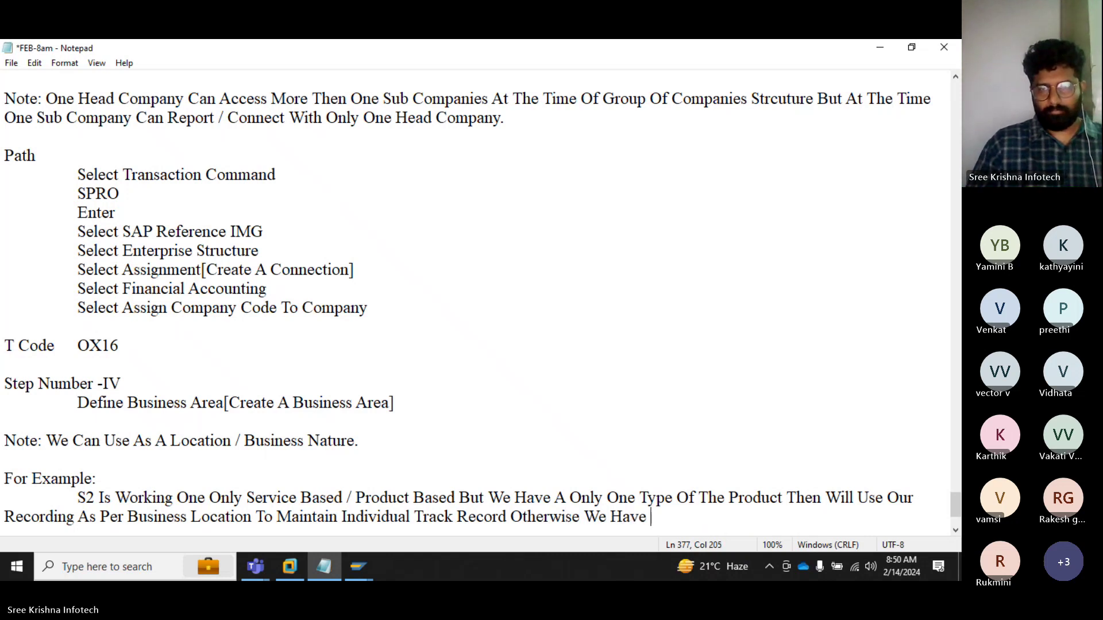
pyautogui.write('Busines')
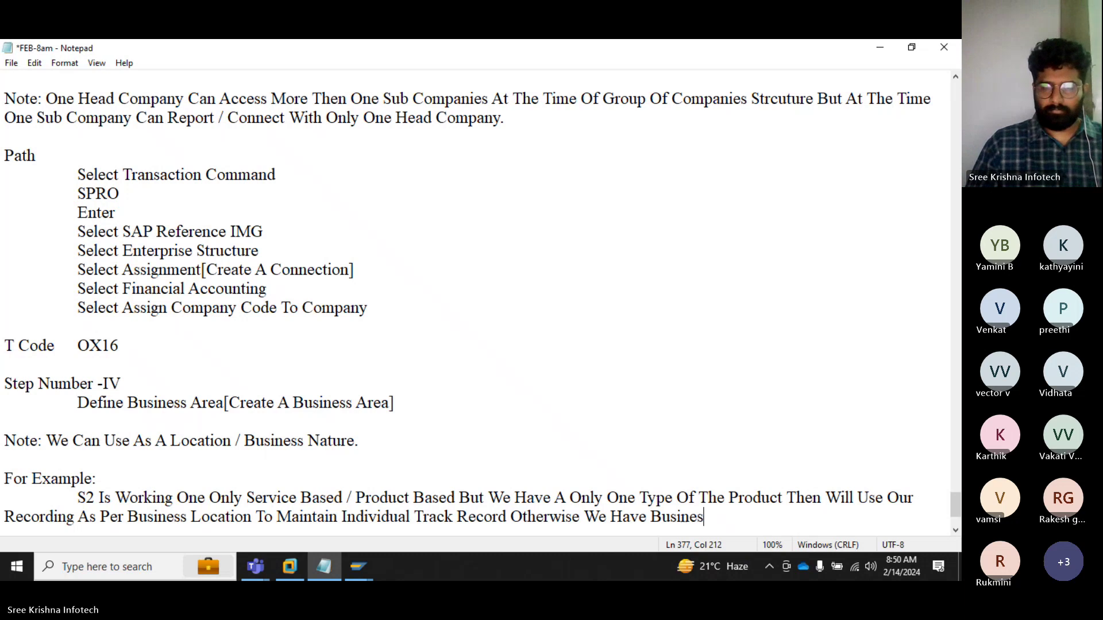
pyautogui.write('s Operart')
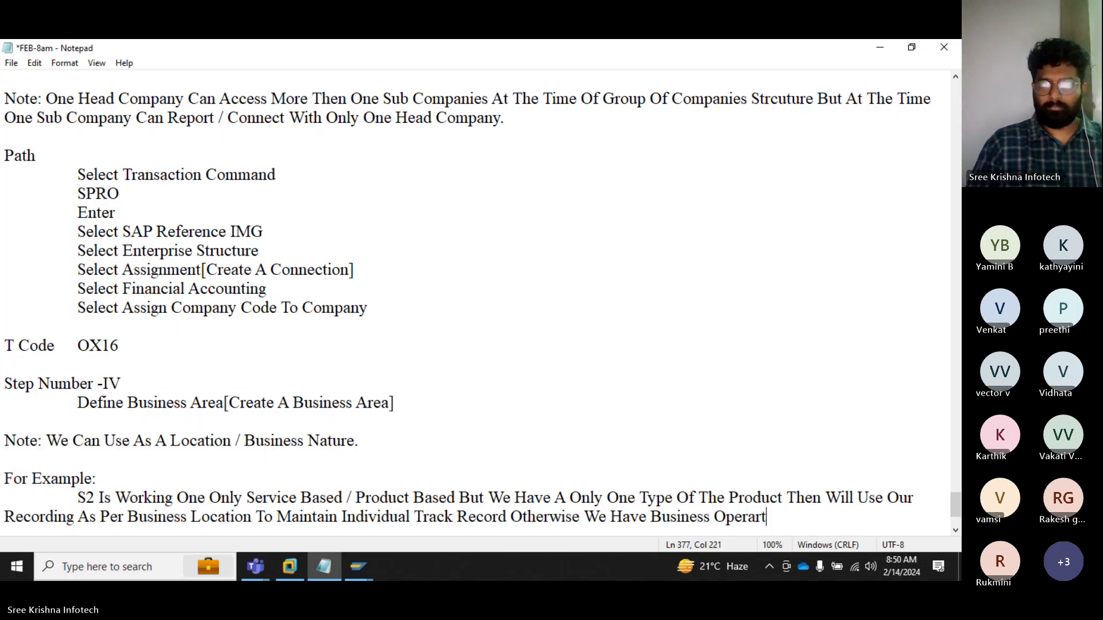
pyautogui.press('BackSpace')
pyautogui.press('BackSpace')
pyautogui.write('tion')
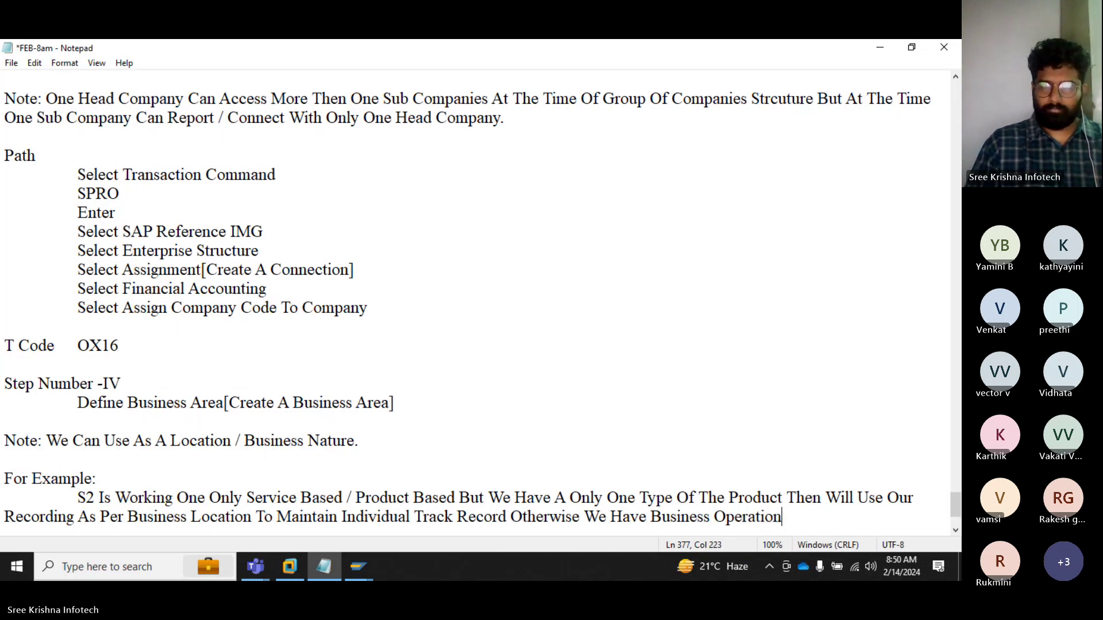
pyautogui.write('al Fr')
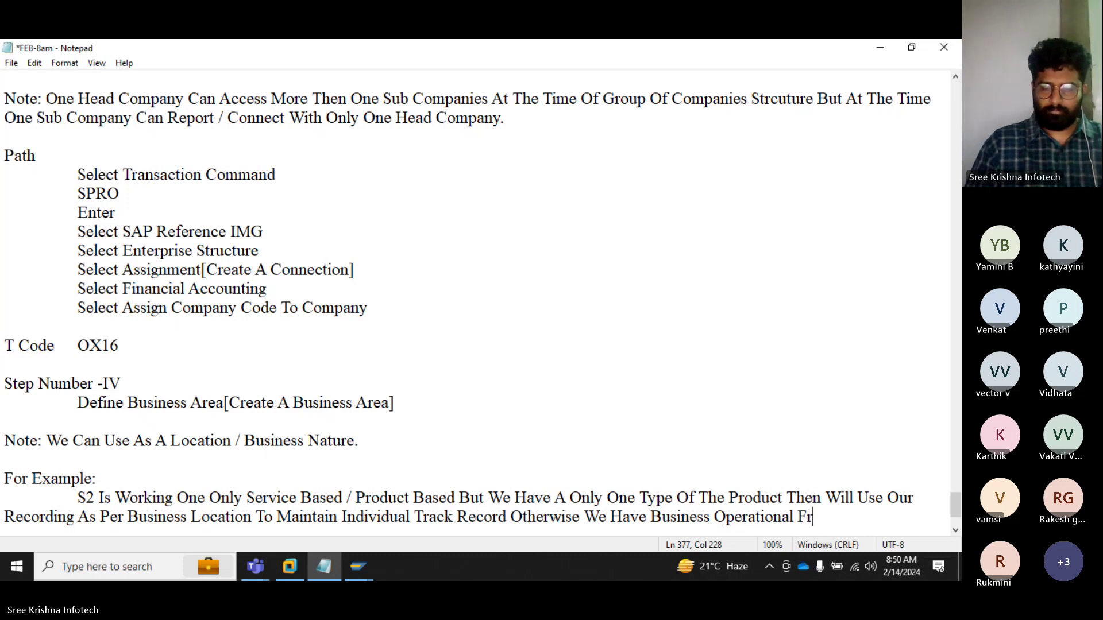
pyautogui.write('om Regional')
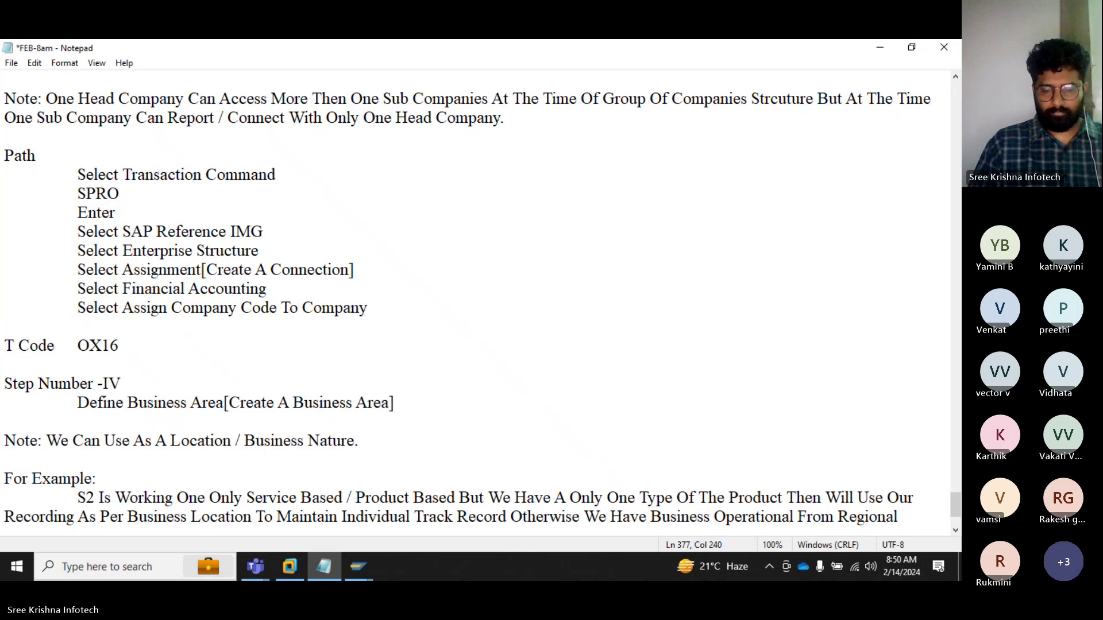
pyautogui.write(' Office B')
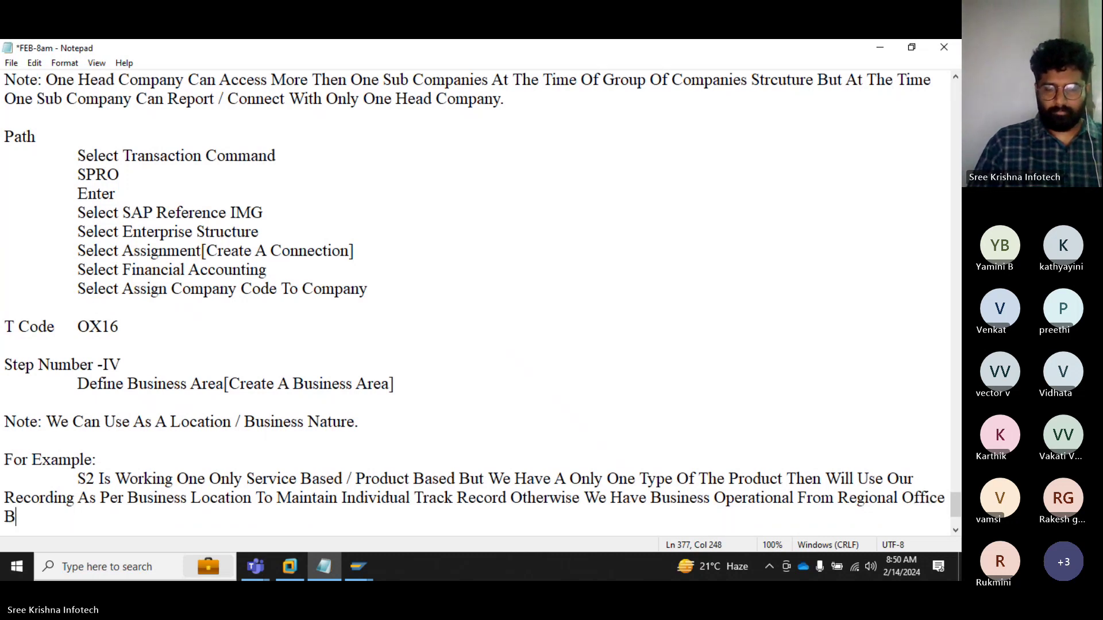
pyautogui.write('ut We Have ')
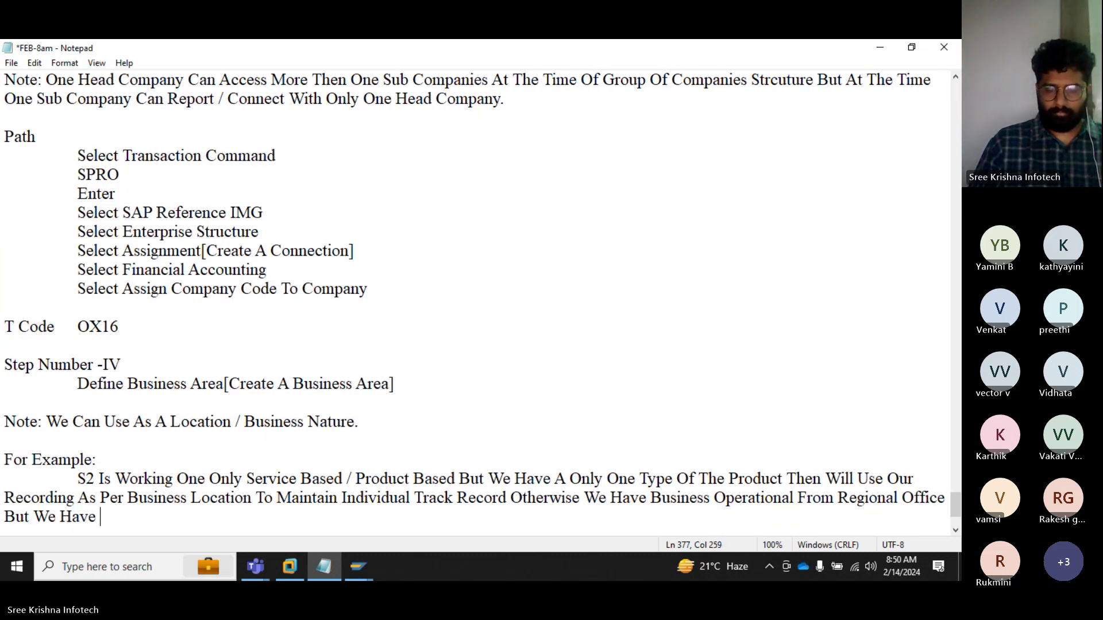
pyautogui.write('More Then ')
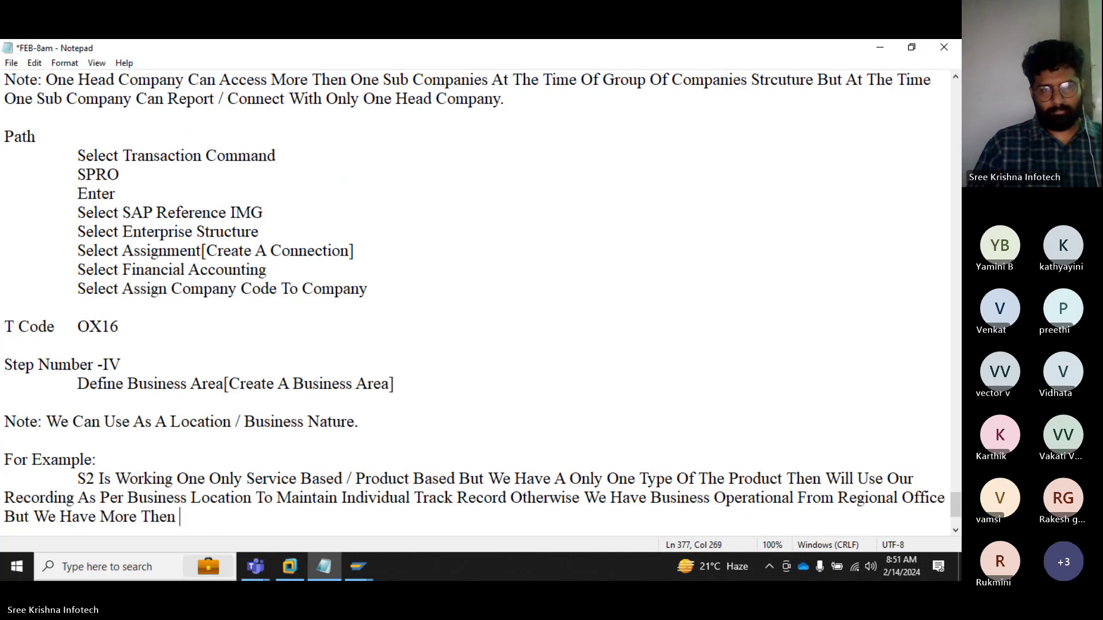
pyautogui.write('One ')
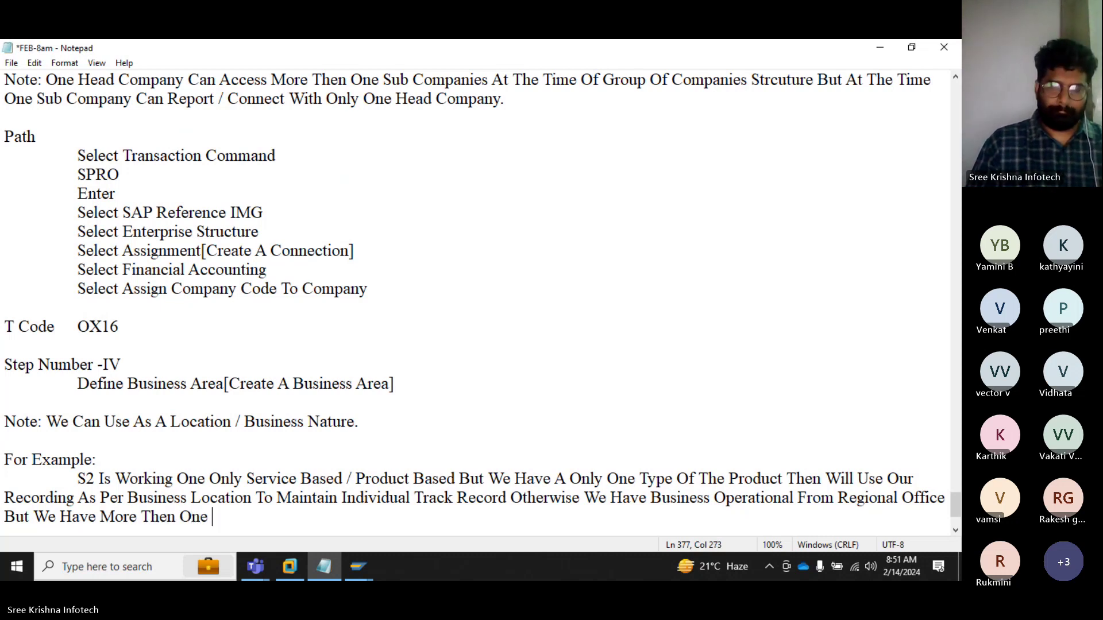
pyautogui.write('Peroduct')
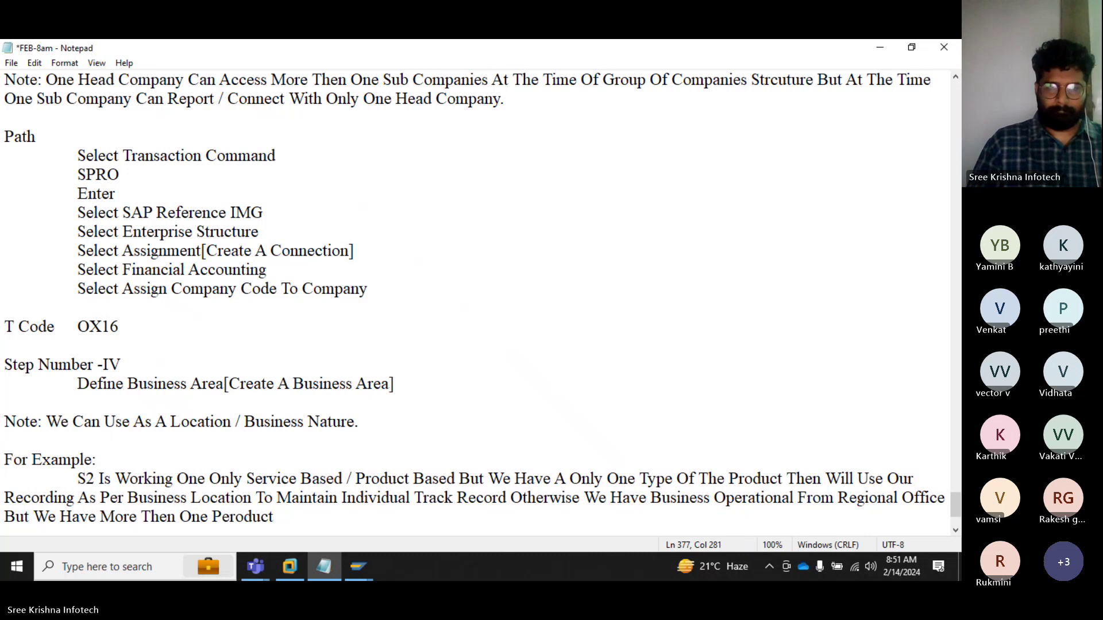
# Step: Finish with using business areas product-wise 'To Generate The Individual Report'
pyautogui.press('BackSpace')
pyautogui.press('BackSpace')
pyautogui.press('BackSpace')
pyautogui.press('BackSpace')
pyautogui.press('BackSpace')
pyautogui.press('BackSpace')
pyautogui.press('BackSpace')
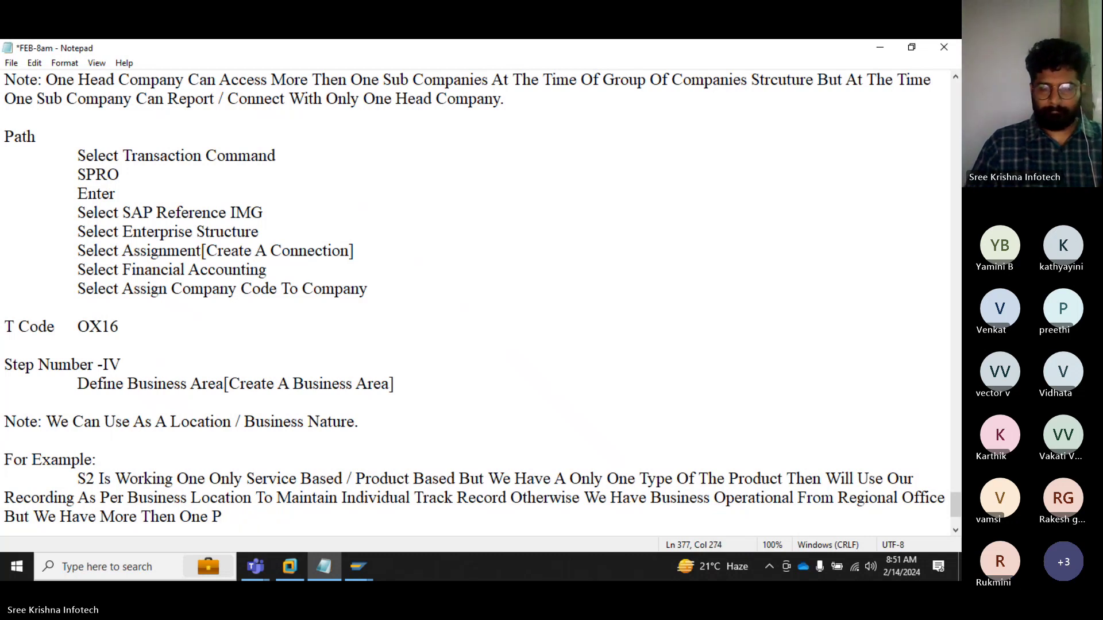
pyautogui.write('roduct Wil')
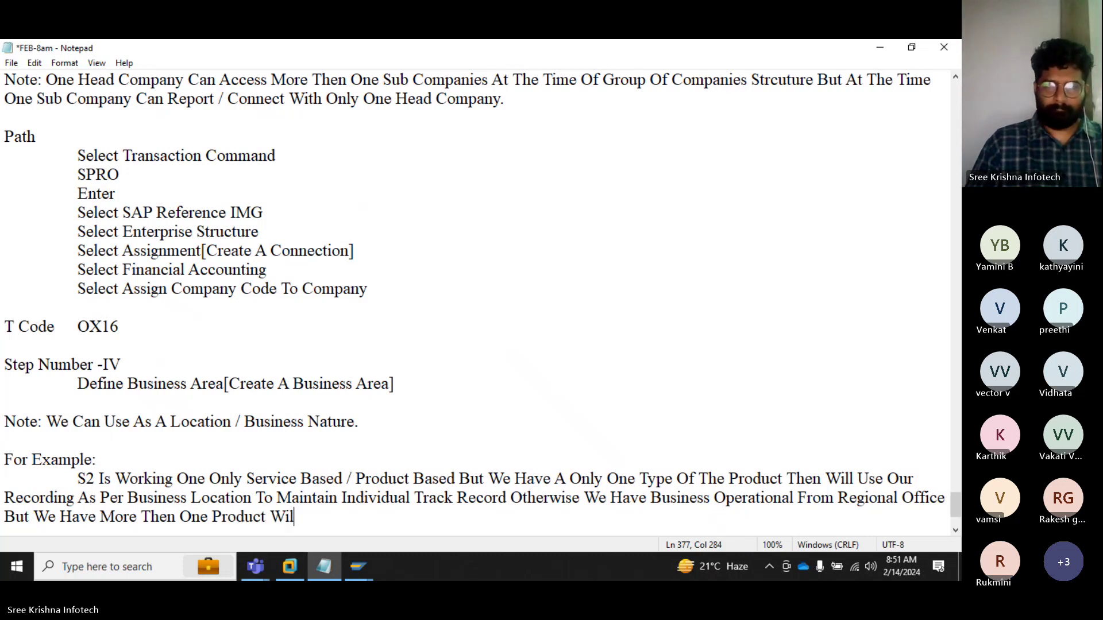
pyautogui.write('l Use')
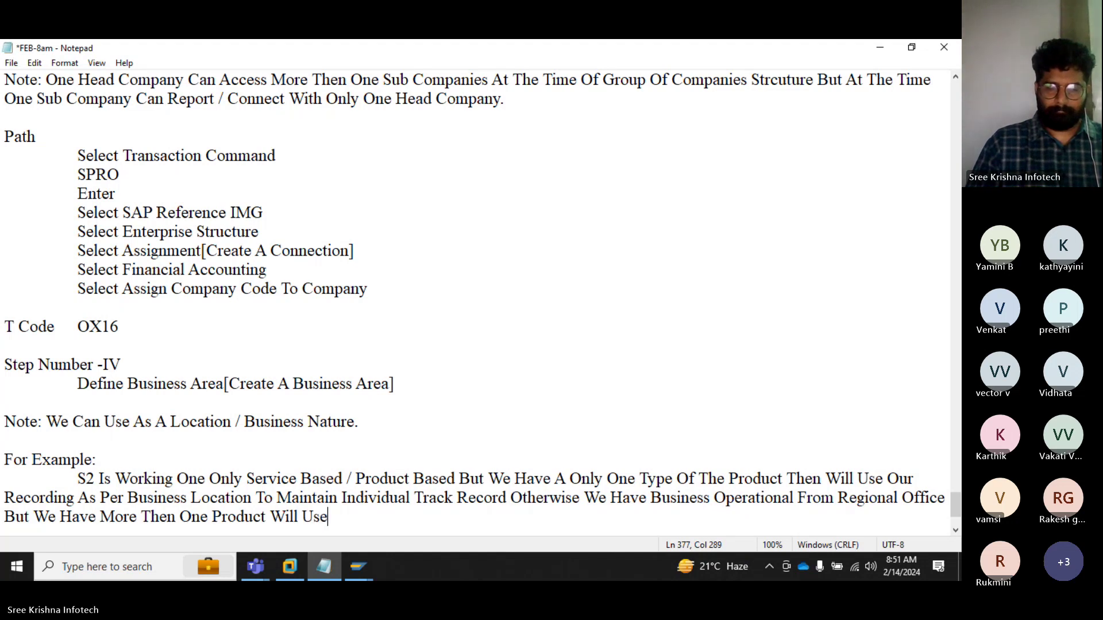
pyautogui.write(' BUsiness ')
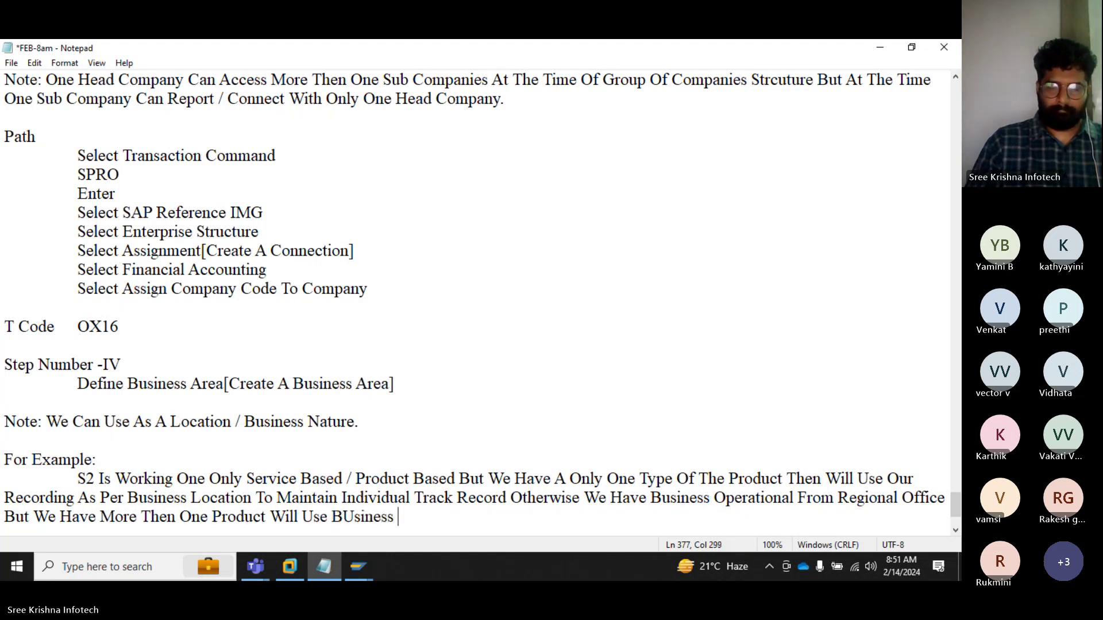
pyautogui.write('Are A')
pyautogui.write('s A Proc')
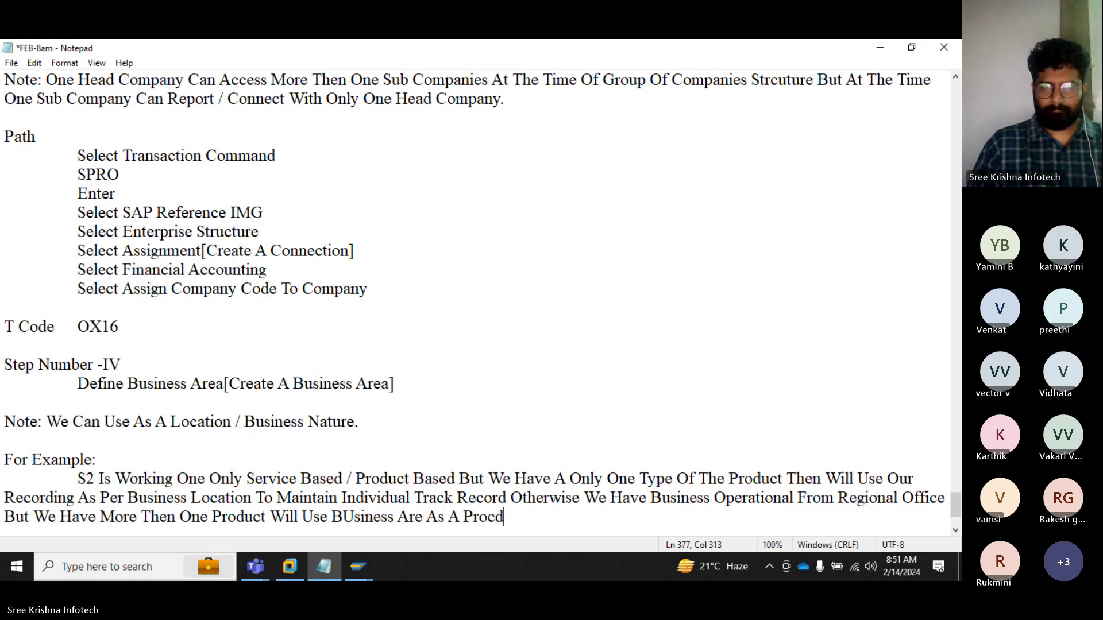
pyautogui.write('d')
pyautogui.press('BackSpace')
pyautogui.press('BackSpace')
pyautogui.write('duct ')
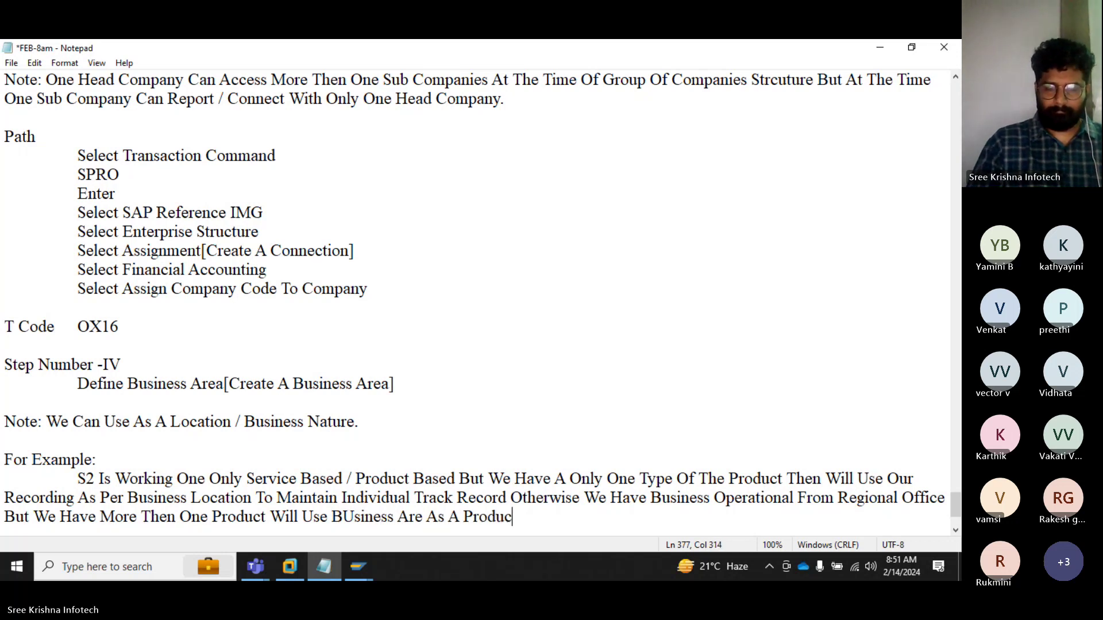
pyautogui.write('Wise T')
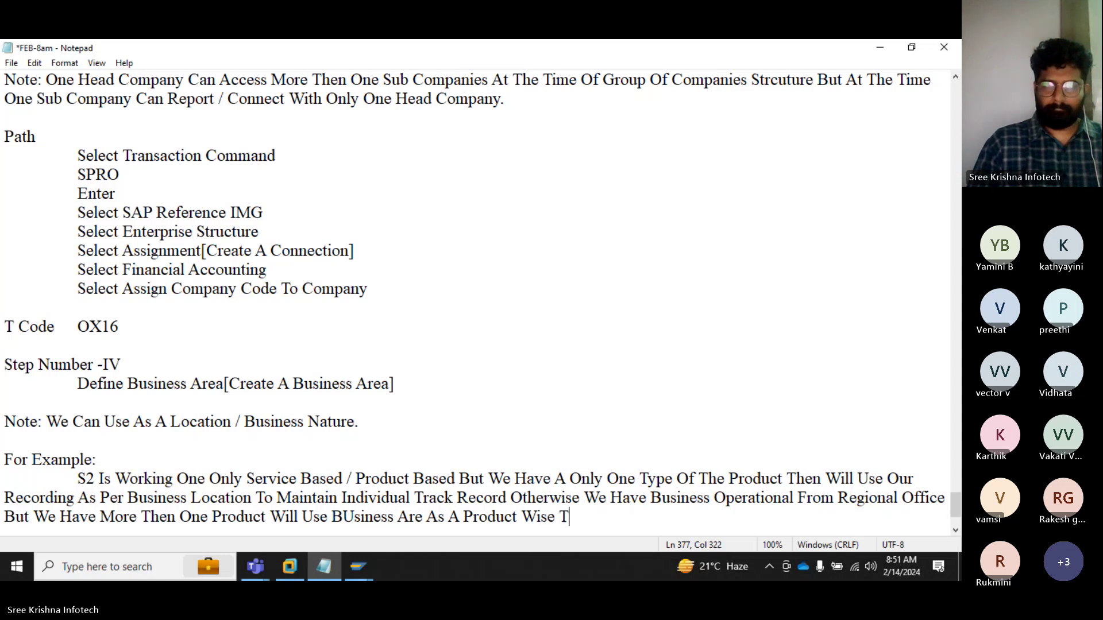
pyautogui.write('o Gene')
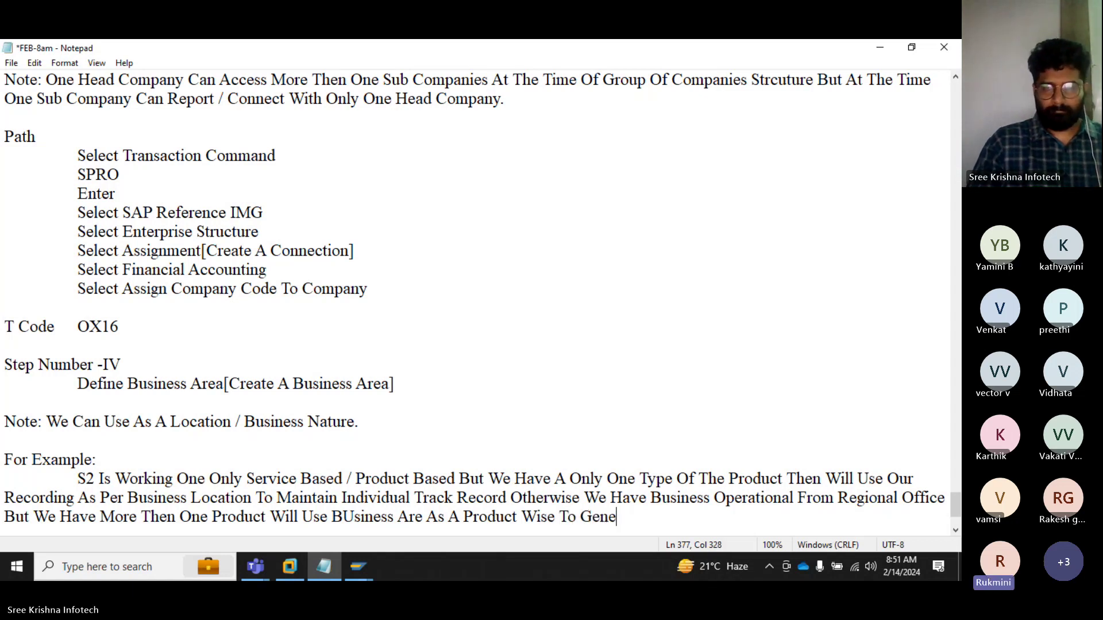
pyautogui.write('rate The ')
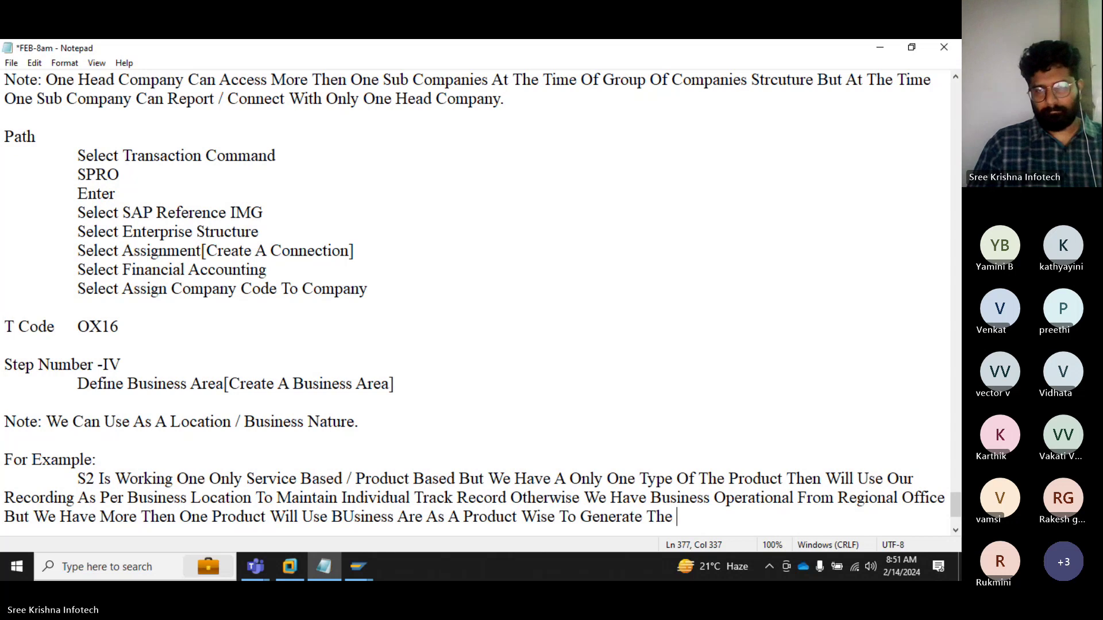
pyautogui.write('Indivi')
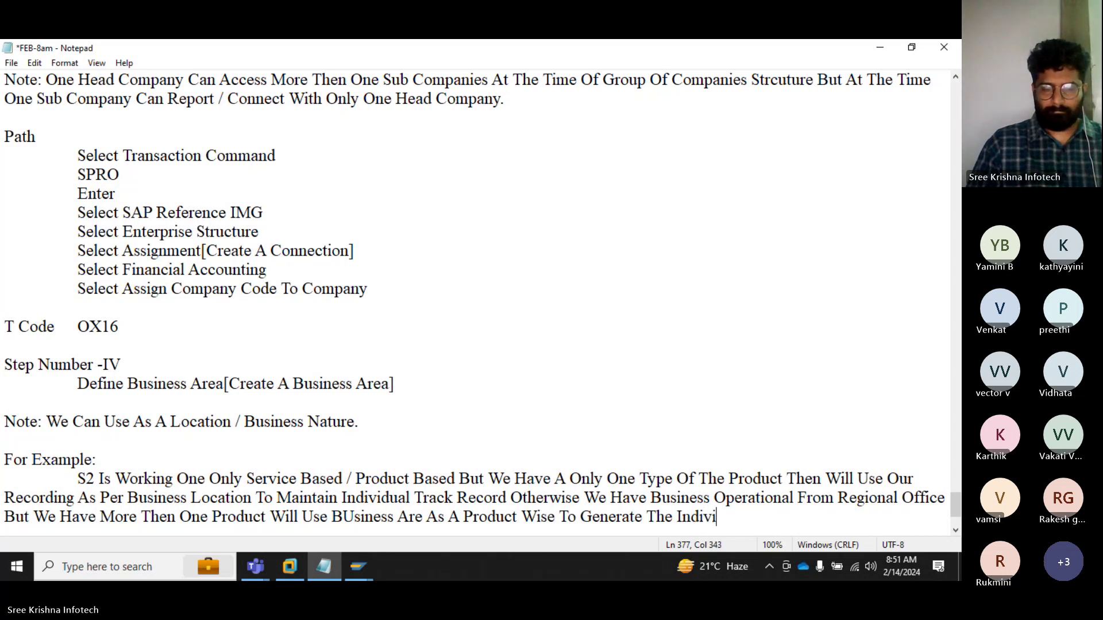
pyautogui.write('dual Report')
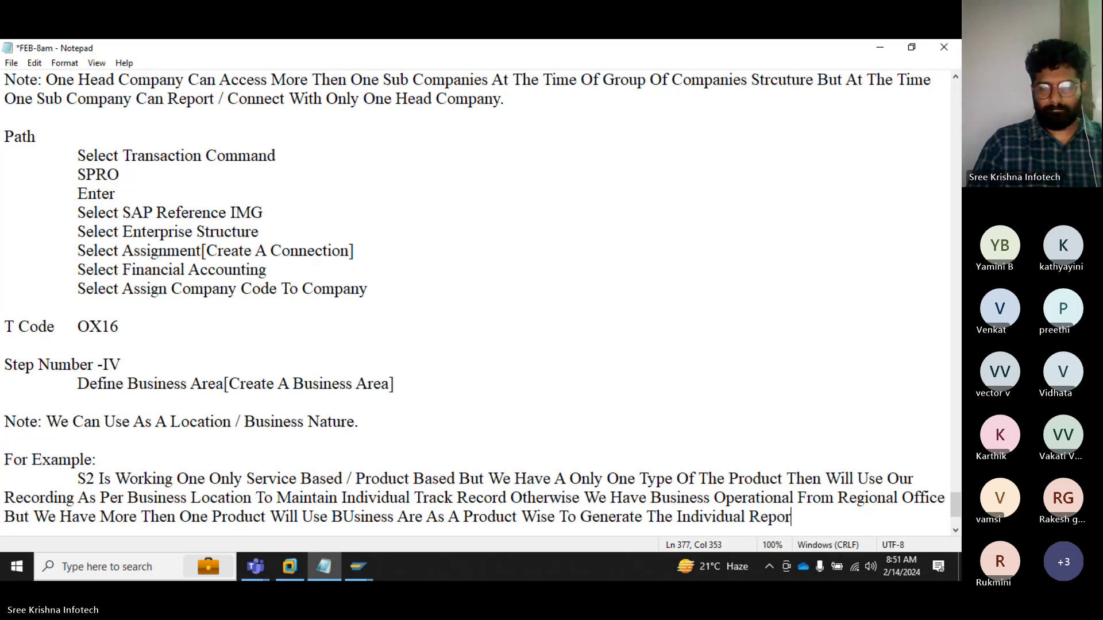
# Step: Correct 'BUsiness' to 'Business' and add a new line after the example
pyautogui.press('Left')
pyautogui.press('Left')
pyautogui.press('Left')
pyautogui.press('Left')
pyautogui.press('Left')
pyautogui.press('Left')
pyautogui.press('Left')
pyautogui.press('Left')
pyautogui.press('Left')
pyautogui.press('Left')
pyautogui.press('Left')
pyautogui.press('Left')
pyautogui.press('Left')
pyautogui.press('Left')
pyautogui.press('Left')
pyautogui.press('Left')
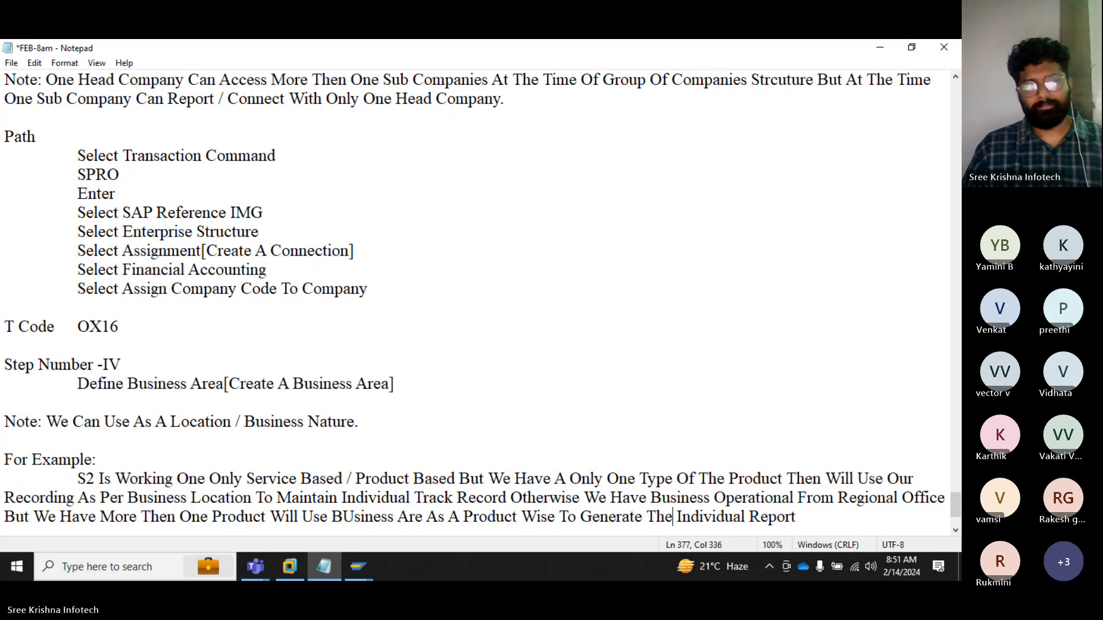
pyautogui.press('Left')
pyautogui.press('Left')
pyautogui.press('Left')
pyautogui.press('Left')
pyautogui.press('Left')
pyautogui.press('Left')
pyautogui.press('Left')
pyautogui.press('Left')
pyautogui.press('Left')
pyautogui.press('Left')
pyautogui.press('Left')
pyautogui.press('Left')
pyautogui.press('Left')
pyautogui.press('Left')
pyautogui.press('Left')
pyautogui.press('Left')
pyautogui.press('Left')
pyautogui.press('Left')
pyautogui.press('Left')
pyautogui.press('Left')
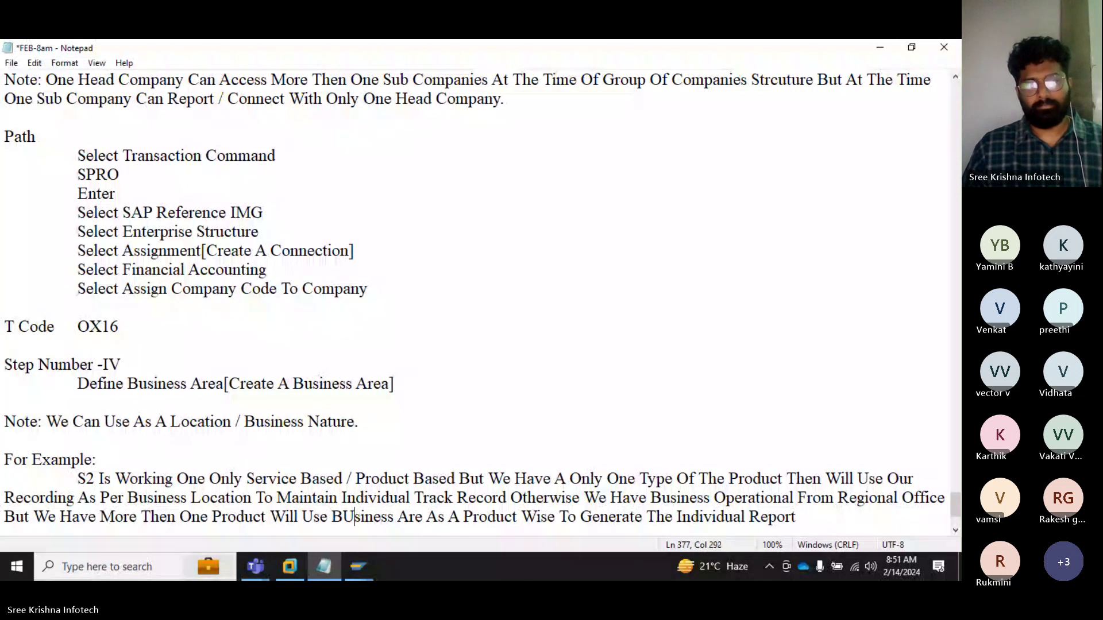
pyautogui.hotkey('shift', 'Left')
pyautogui.write('u')
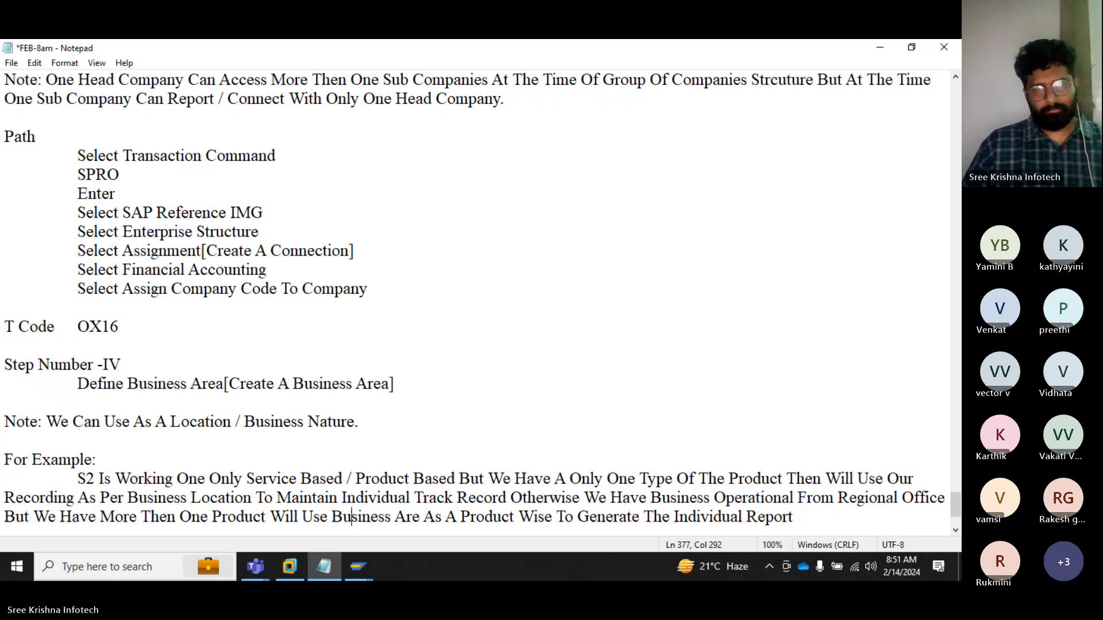
pyautogui.press('Right')
pyautogui.press('Right')
pyautogui.press('Right')
pyautogui.press('Right')
pyautogui.press('Right')
pyautogui.press('Right')
pyautogui.press('Right')
pyautogui.press('Right')
pyautogui.press('Right')
pyautogui.press('Right')
pyautogui.press('Right')
pyautogui.press('Right')
pyautogui.press('Right')
pyautogui.press('Right')
pyautogui.press('Right')
pyautogui.press('Right')
pyautogui.press('Right')
pyautogui.press('Right')
pyautogui.press('Right')
pyautogui.press('Right')
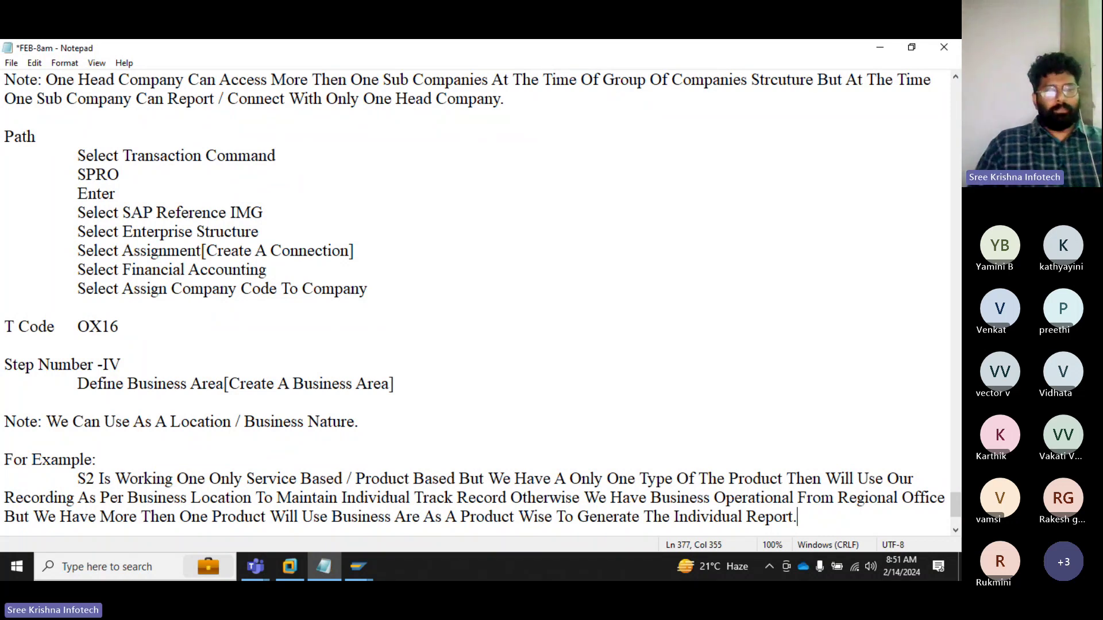
pyautogui.press('Return')
pyautogui.press('Return')
# Step: Type 'Sree Krishna Infotech' with 'Bharat Petrol' tabbed to the right on the same line
pyautogui.write('S')
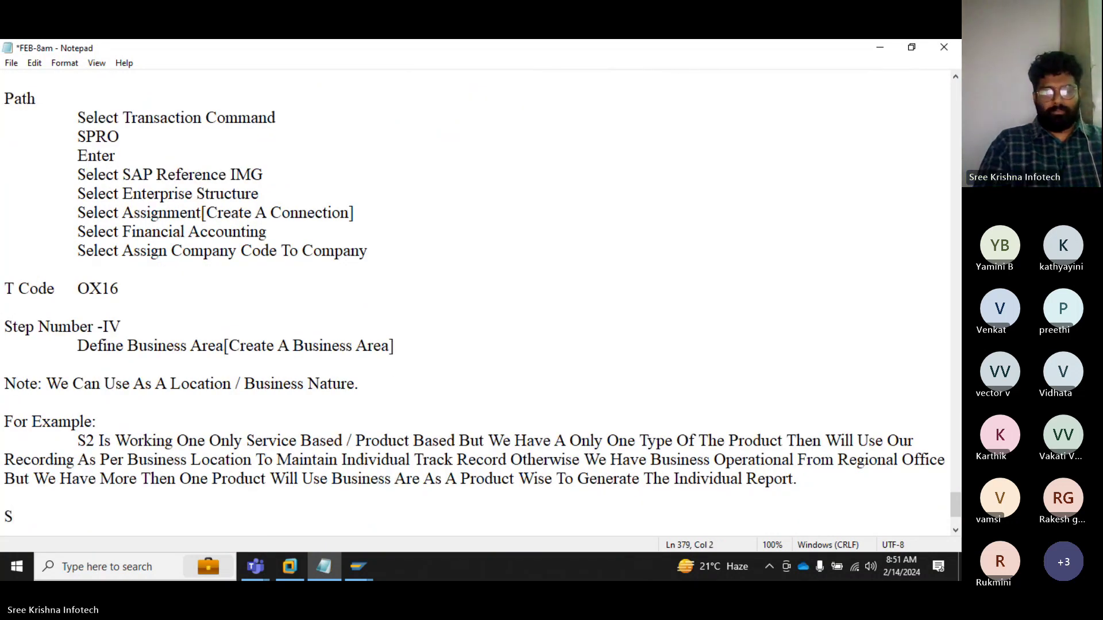
pyautogui.write('Rea')
pyautogui.press('BackSpace')
pyautogui.press('BackSpace')
pyautogui.press('BackSpace')
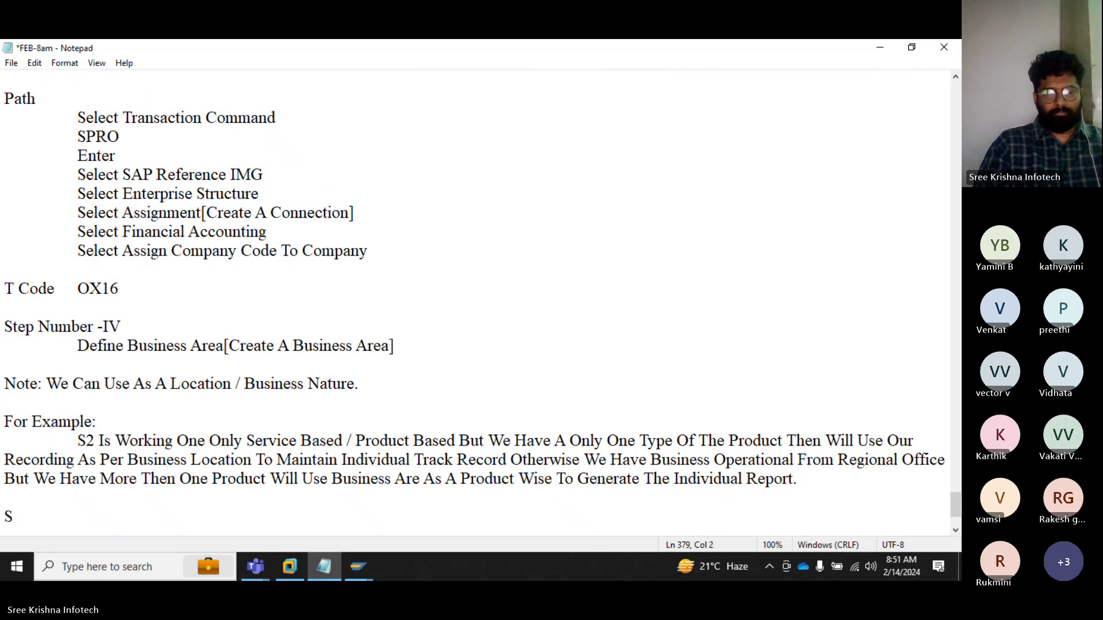
pyautogui.write('ree Kris')
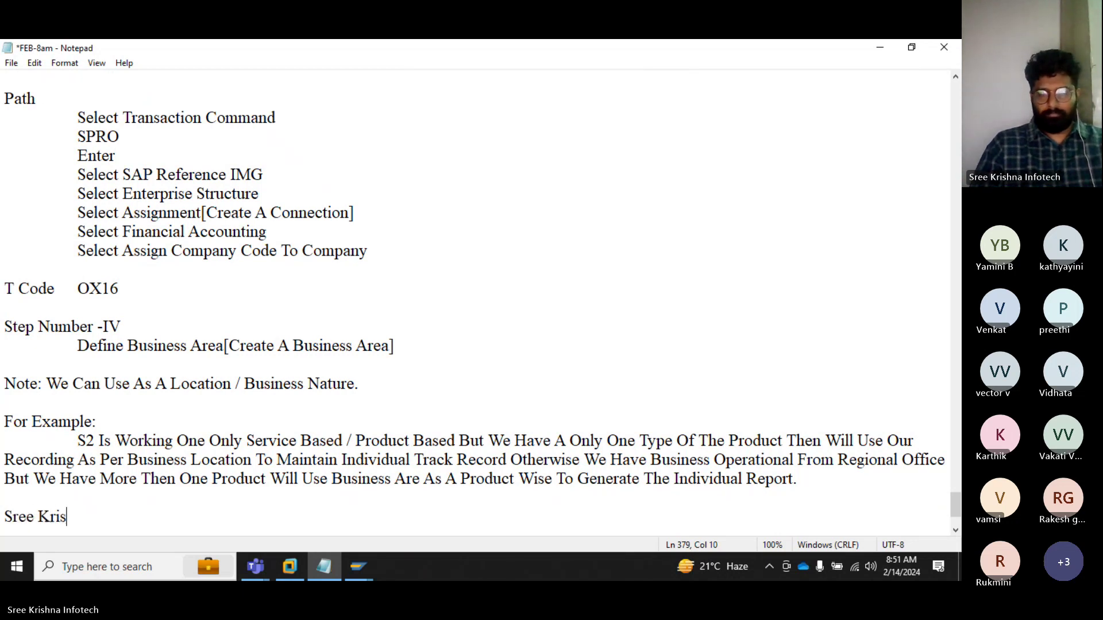
pyautogui.write('hna Info')
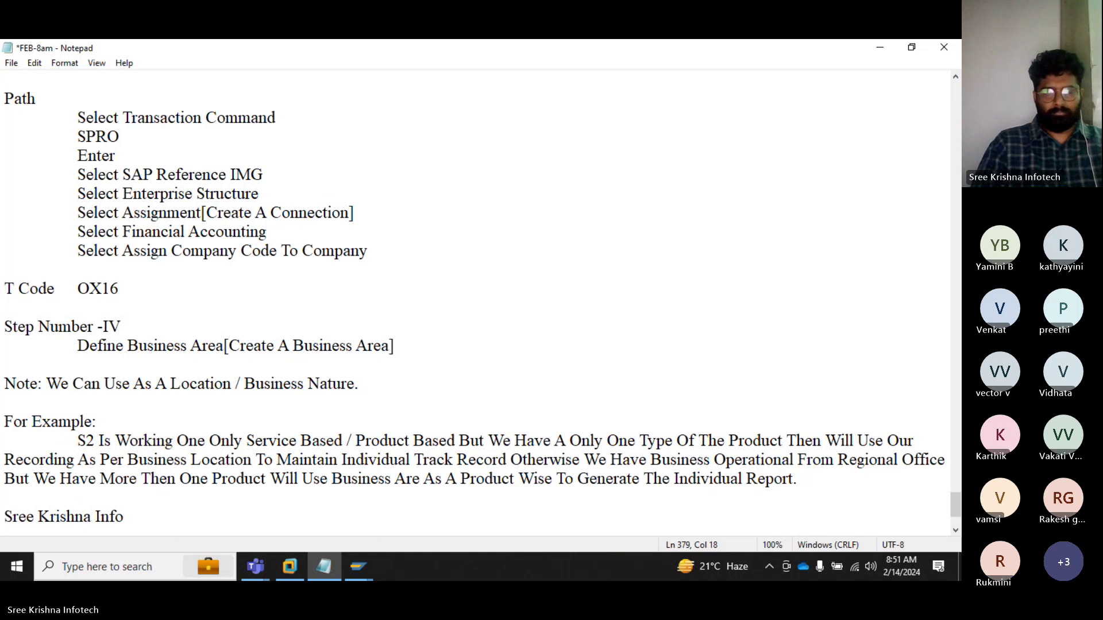
pyautogui.write('tech')
pyautogui.press('Tab')
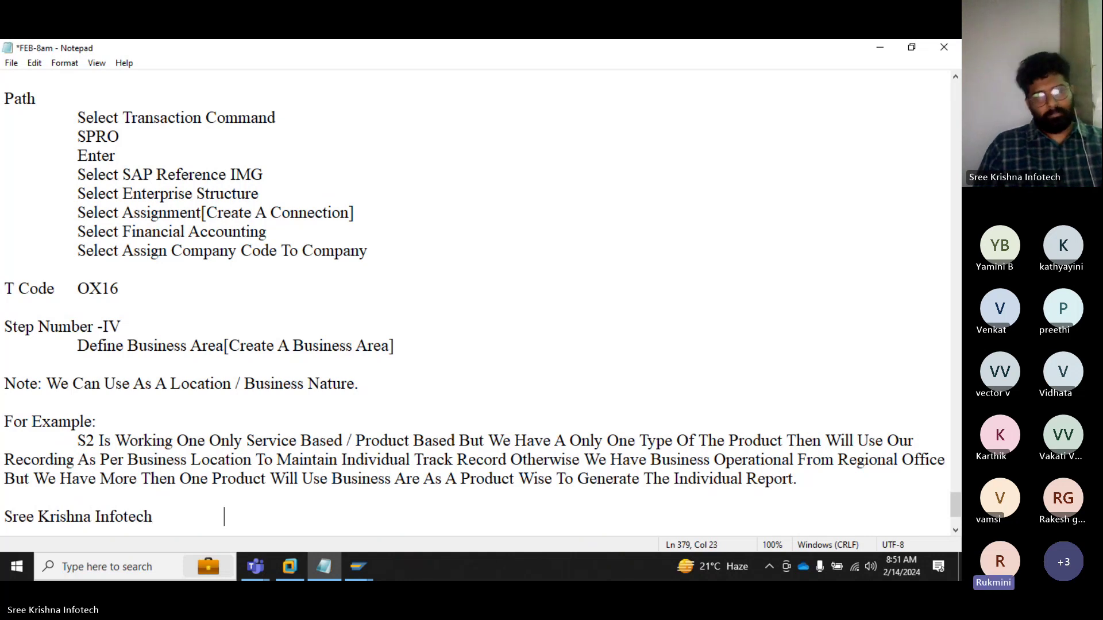
pyautogui.press('Tab')
pyautogui.press('Tab')
pyautogui.press('Tab')
pyautogui.press('Tab')
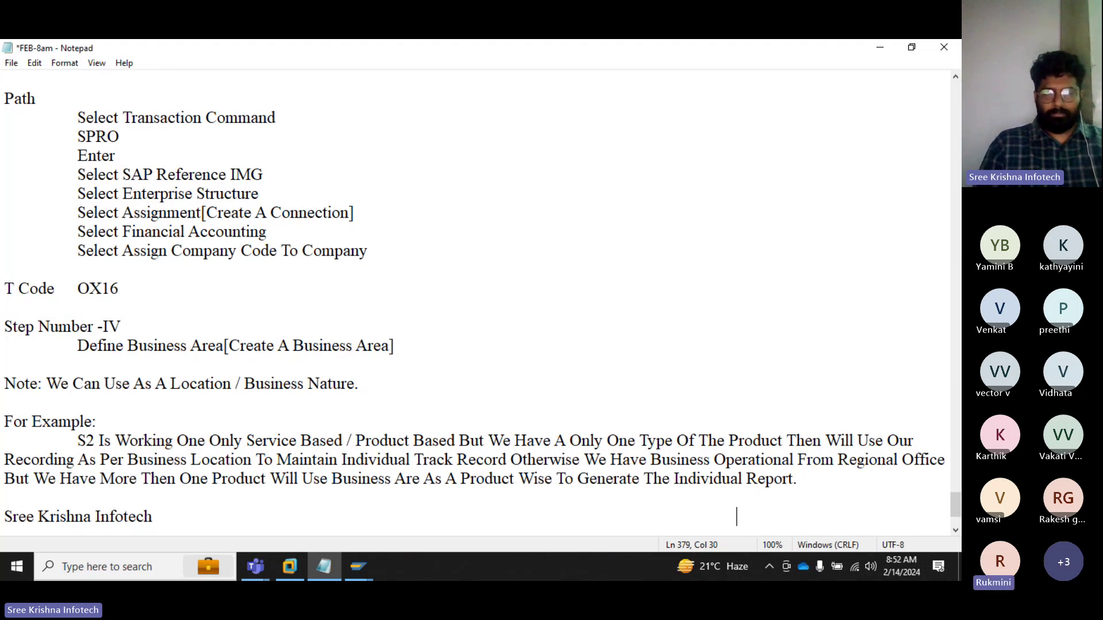
pyautogui.write('Bharat')
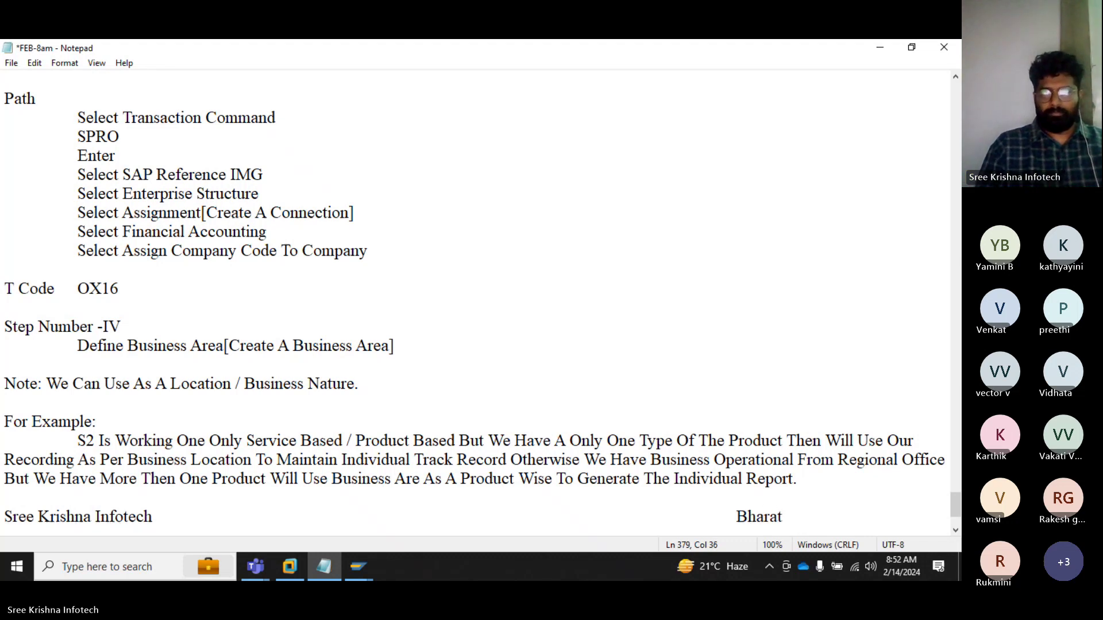
pyautogui.write(' Pet')
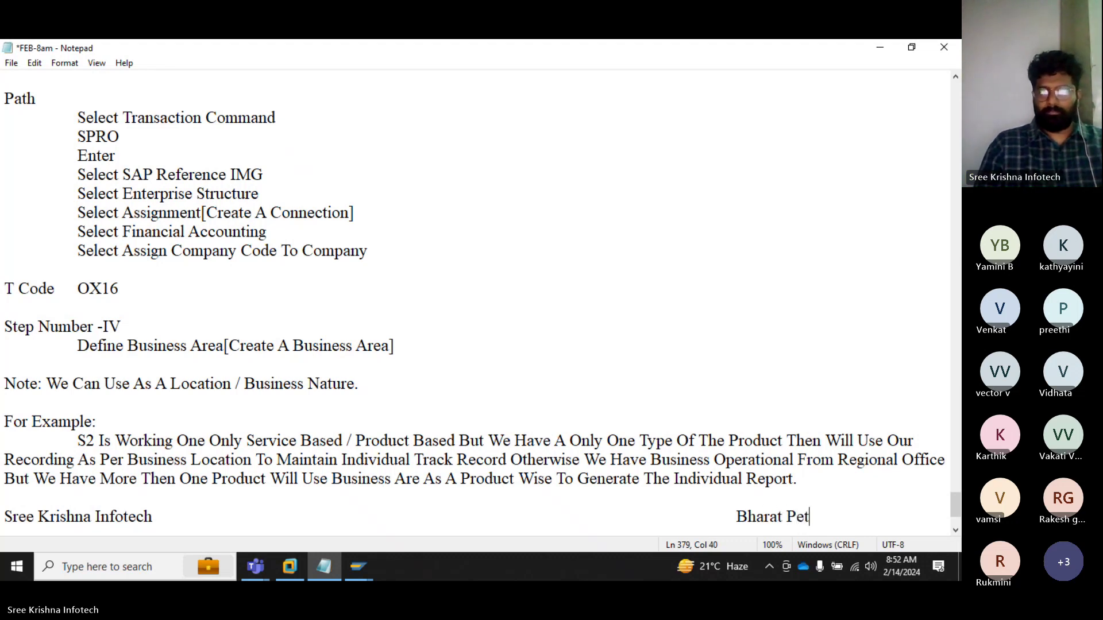
pyautogui.write('rol')
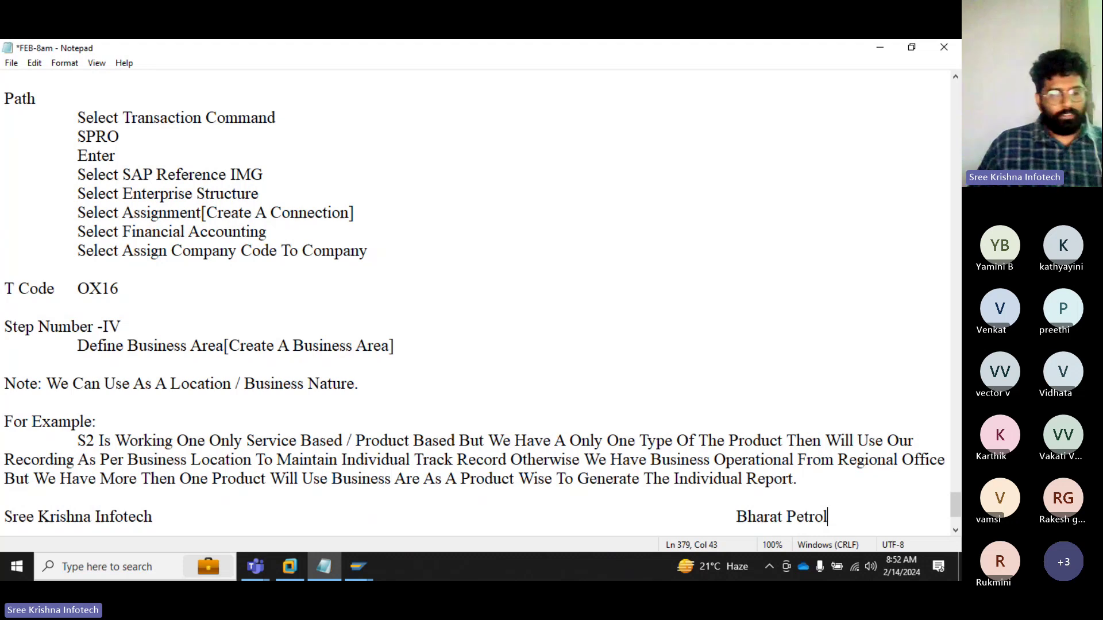
# Step: List business area codes 0001-, 0002- and 0003 on indented lines beneath Bharat Petrol
pyautogui.press('Return')
pyautogui.press('Tab')
pyautogui.press('Tab')
pyautogui.press('Tab')
pyautogui.press('Tab')
pyautogui.press('Tab')
pyautogui.press('Tab')
pyautogui.press('Tab')
pyautogui.press('Tab')
pyautogui.press('Tab')
pyautogui.press('Tab')
pyautogui.press('Tab')
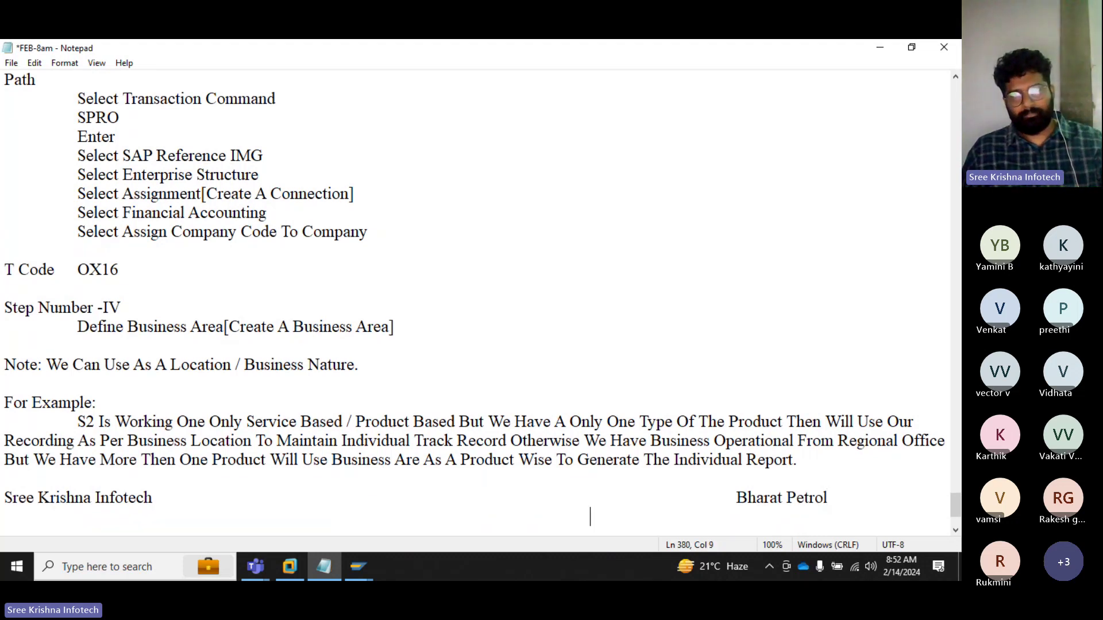
pyautogui.write('0001')
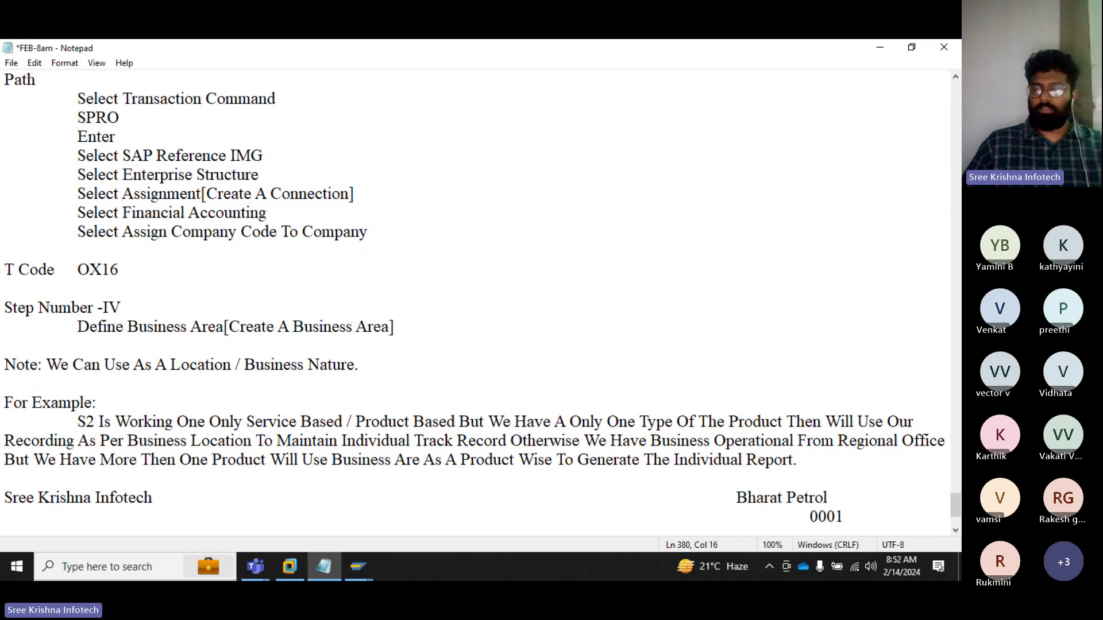
pyautogui.write('-')
pyautogui.press('Return')
pyautogui.press('Tab')
pyautogui.press('Tab')
pyautogui.press('Tab')
pyautogui.press('Tab')
pyautogui.press('Tab')
pyautogui.press('Tab')
pyautogui.press('Tab')
pyautogui.press('Tab')
pyautogui.press('Tab')
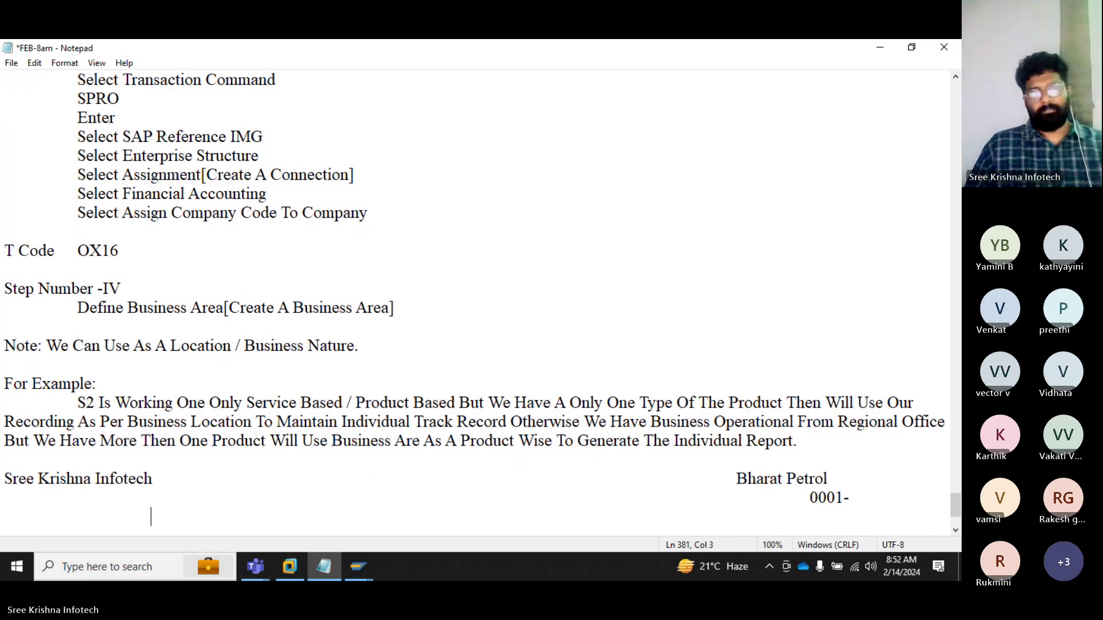
pyautogui.press('Tab')
pyautogui.press('Tab')
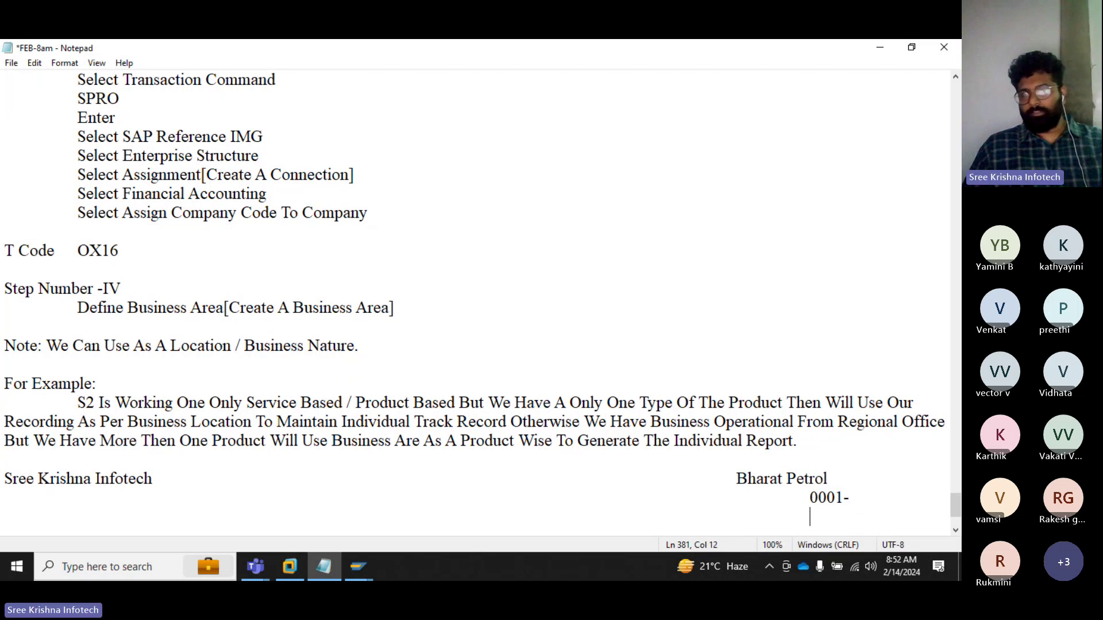
pyautogui.write('0002-')
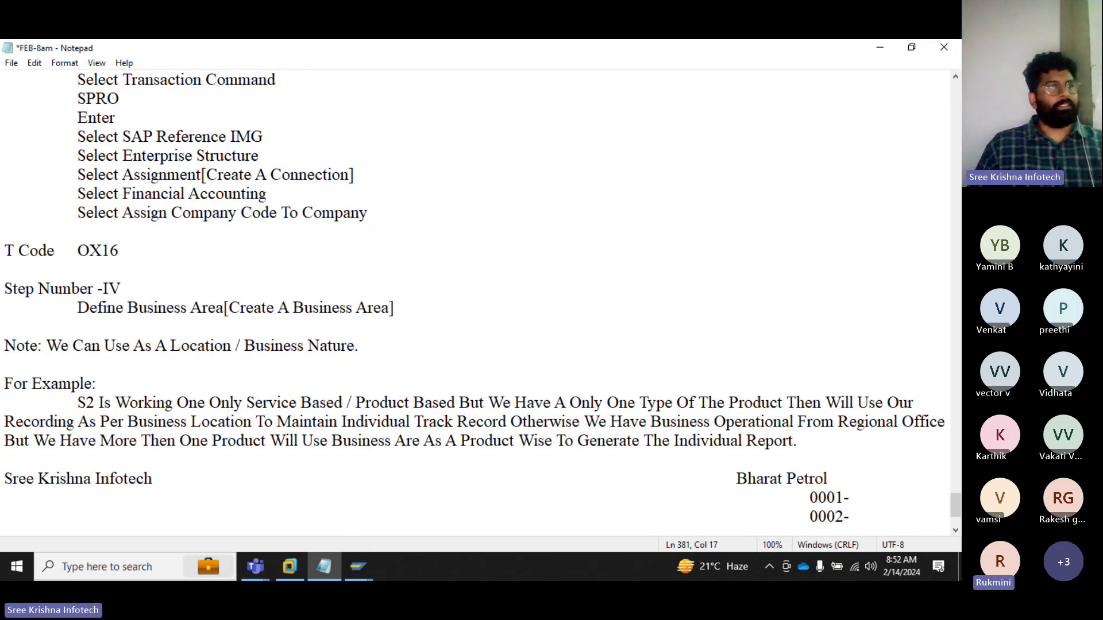
pyautogui.press('Return')
pyautogui.press('Tab')
pyautogui.press('Tab')
pyautogui.press('Tab')
pyautogui.press('Tab')
pyautogui.press('Tab')
pyautogui.press('Tab')
pyautogui.press('Tab')
pyautogui.press('Tab')
pyautogui.press('Tab')
pyautogui.press('Tab')
pyautogui.press('Tab')
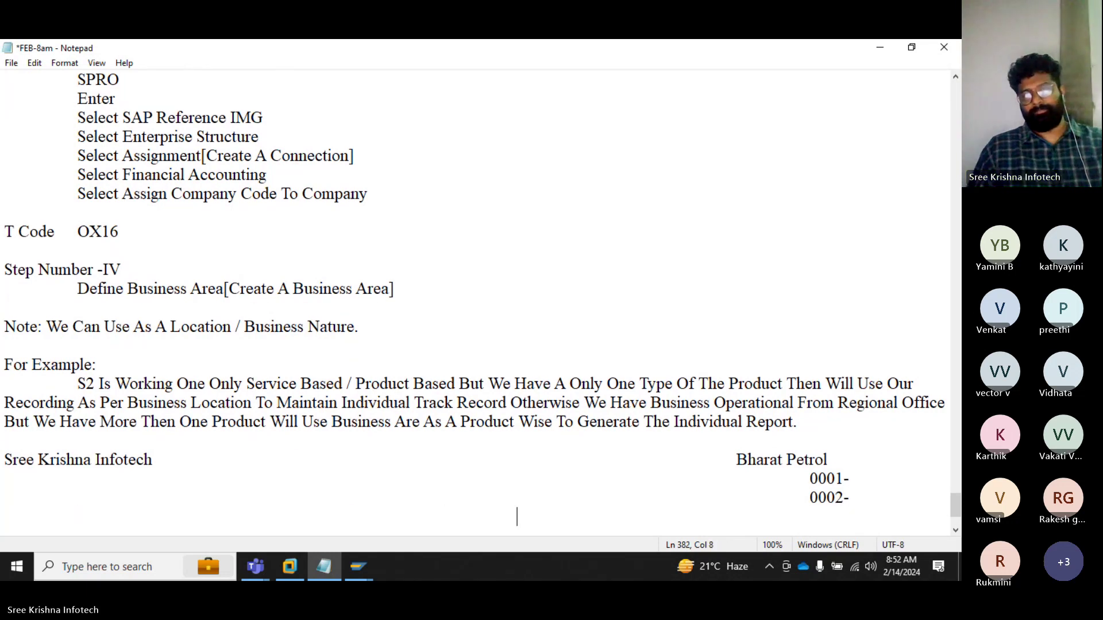
pyautogui.write('0003-')
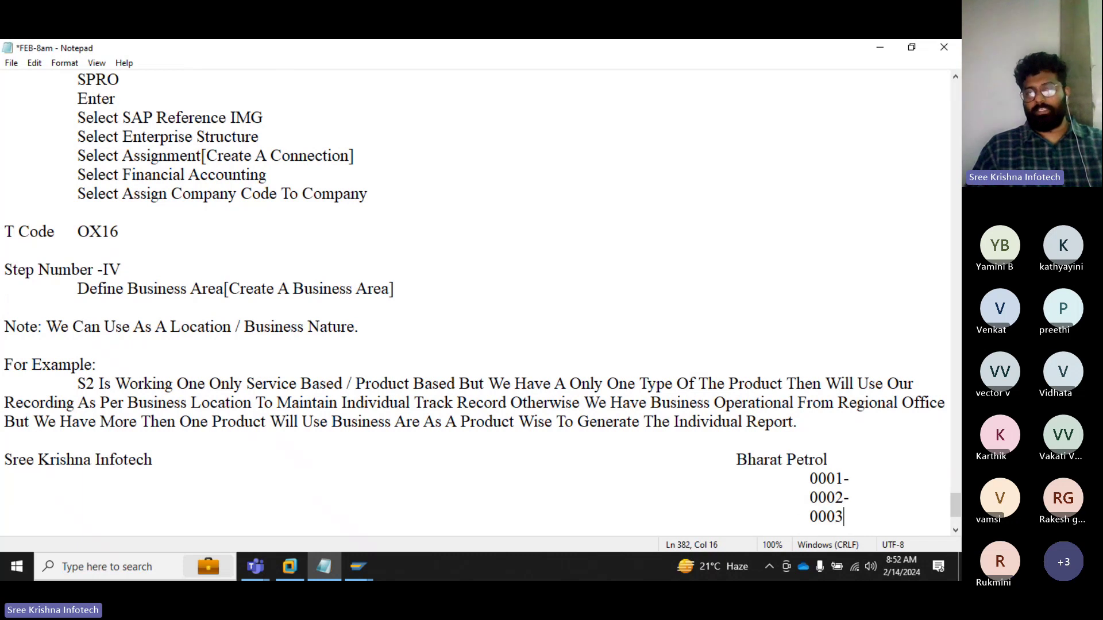
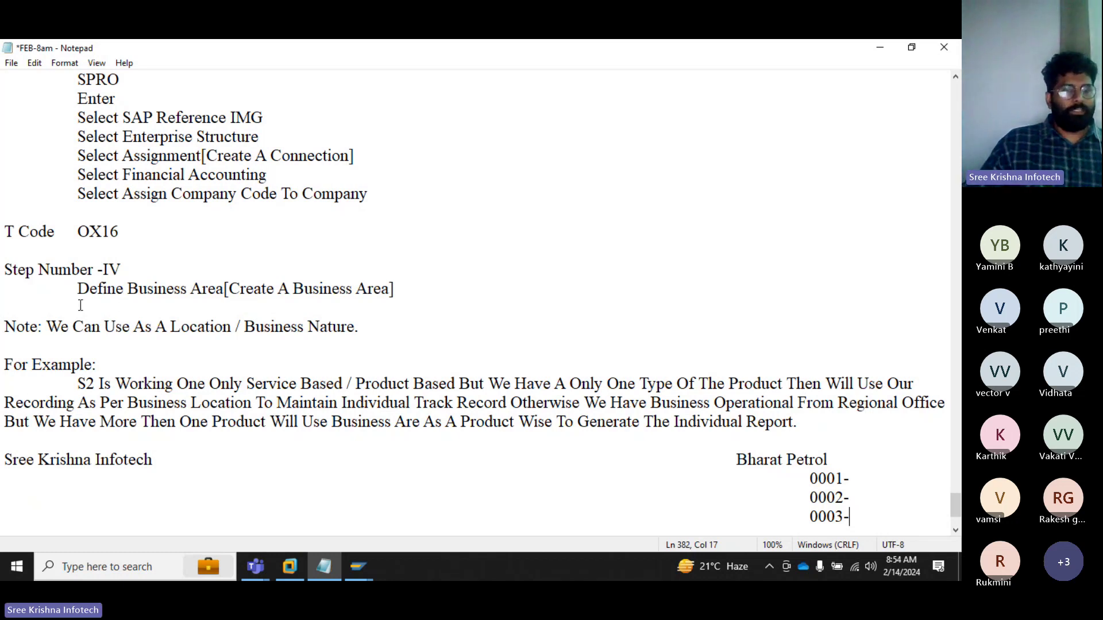
# Step: Add indented lines 'SAP FICO' and 'S/4 Hana Finance' under Sree Krishna Infotech
pyautogui.click(167, 464)
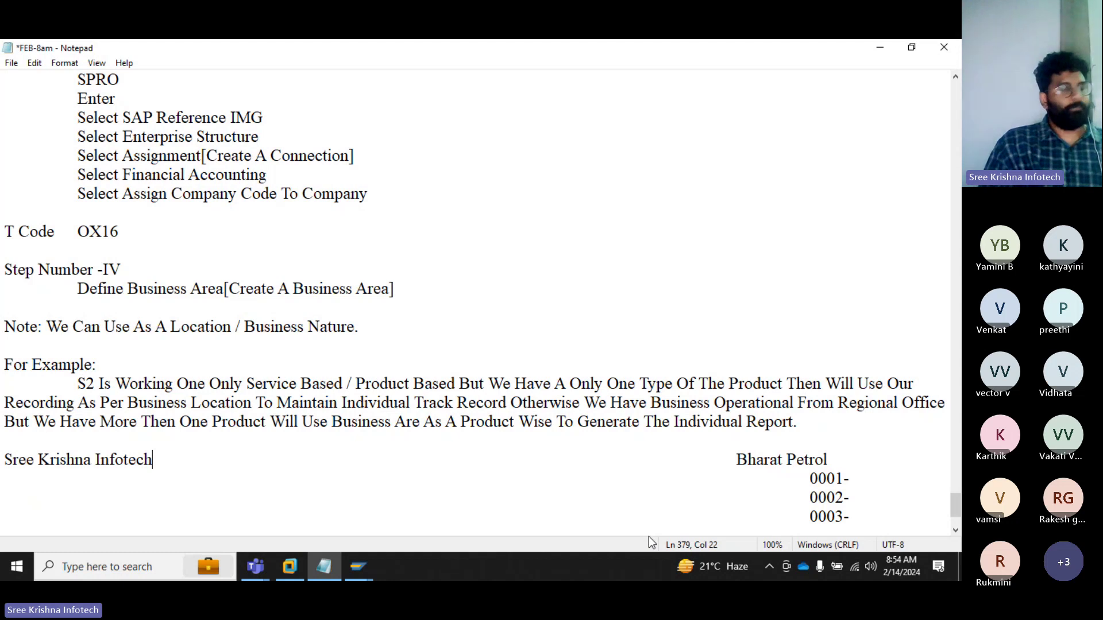
pyautogui.press('Return')
pyautogui.press('Tab')
pyautogui.write('SAP FICO')
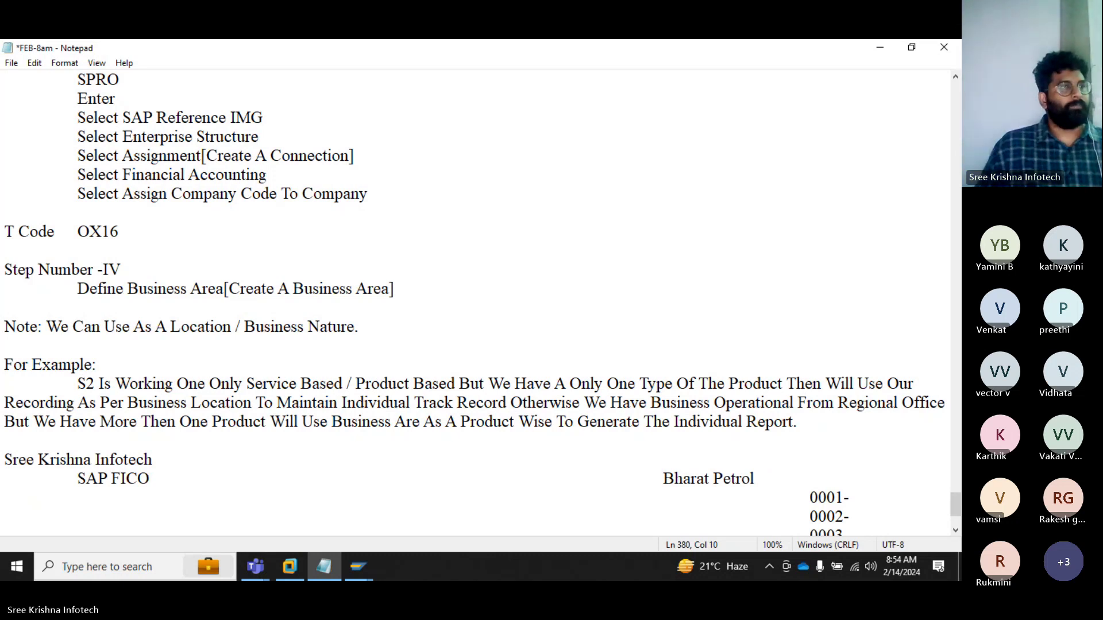
pyautogui.press('Return')
pyautogui.press('Tab')
pyautogui.press('Tab')
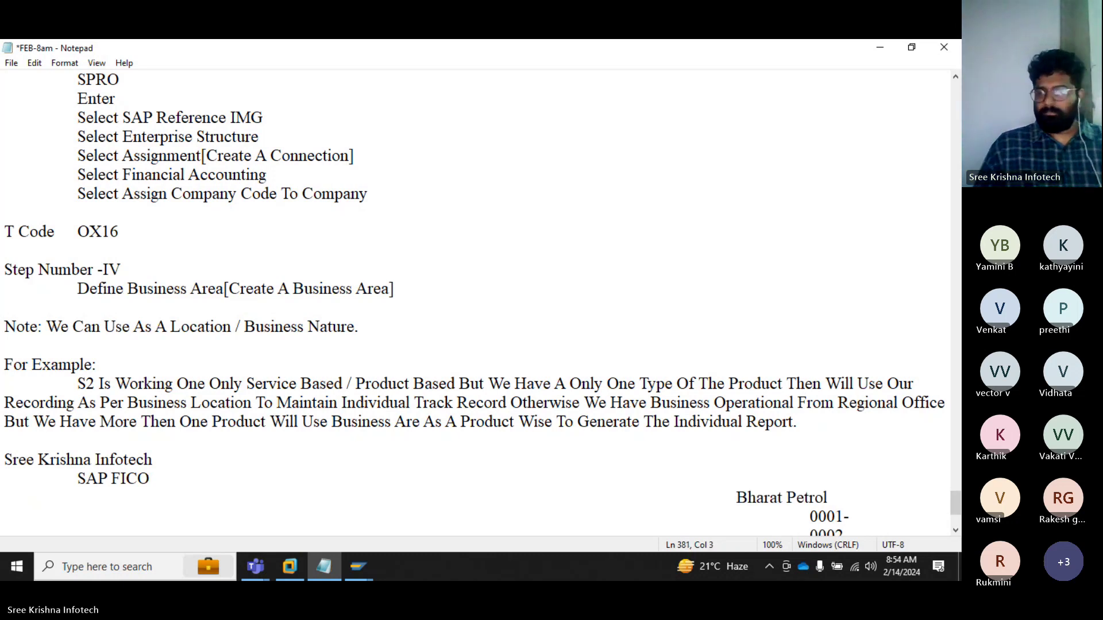
pyautogui.press('BackSpace')
pyautogui.write('S/4 Hana ')
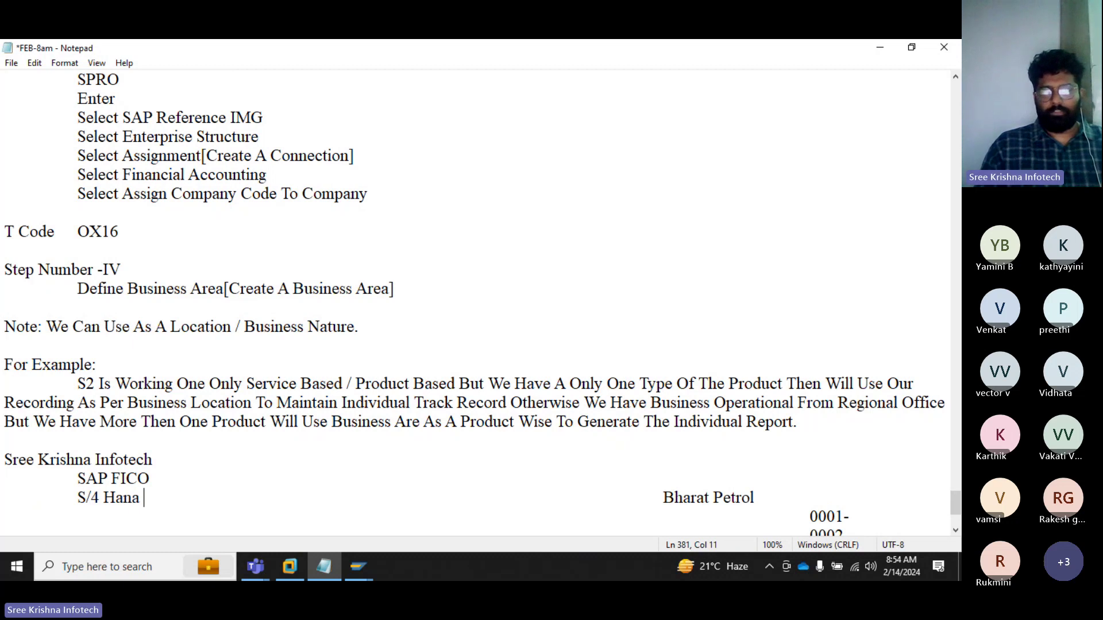
pyautogui.write('Finance')
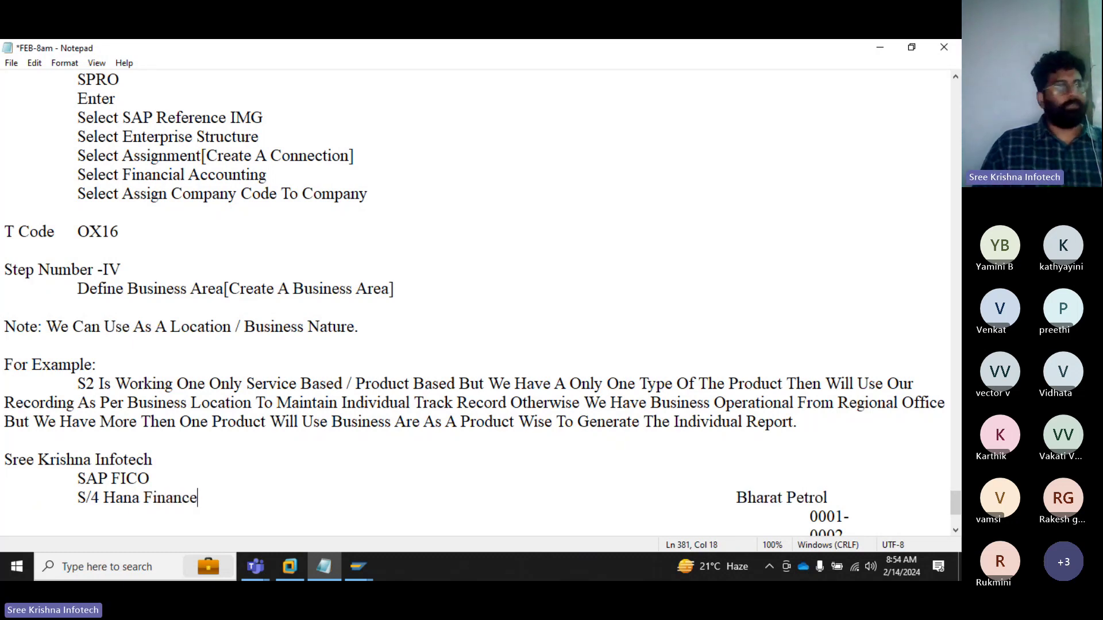
# Step: Add indented lines 'Project' and 'Enduser' below S/4 Hana Finance
pyautogui.press('Return')
pyautogui.press('Tab')
pyautogui.press('Tab')
pyautogui.press('BackSpace')
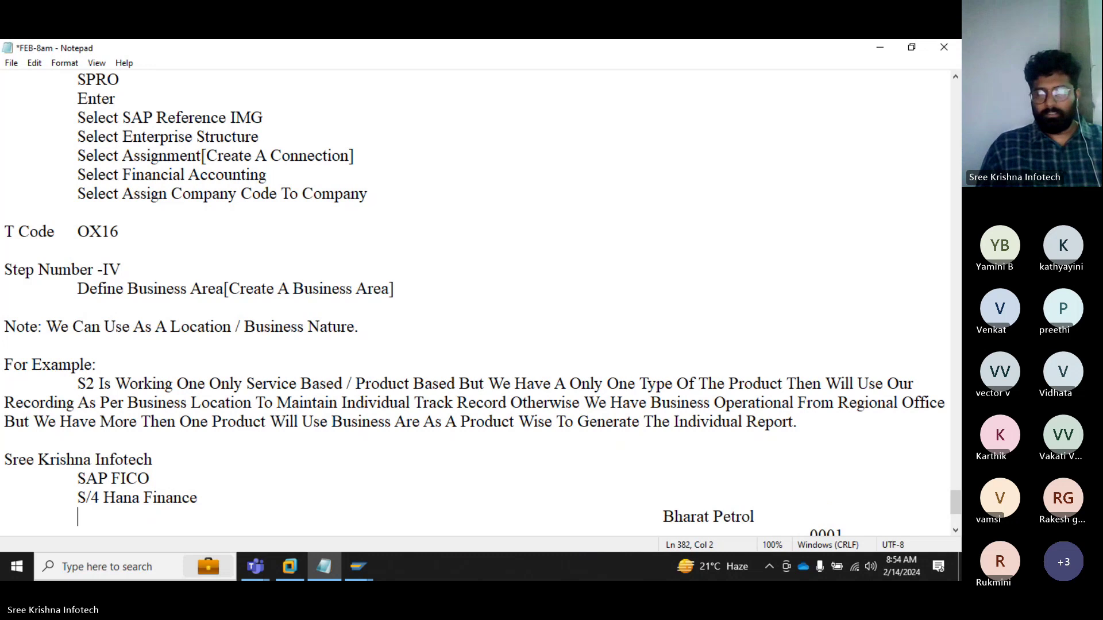
pyautogui.write('Project')
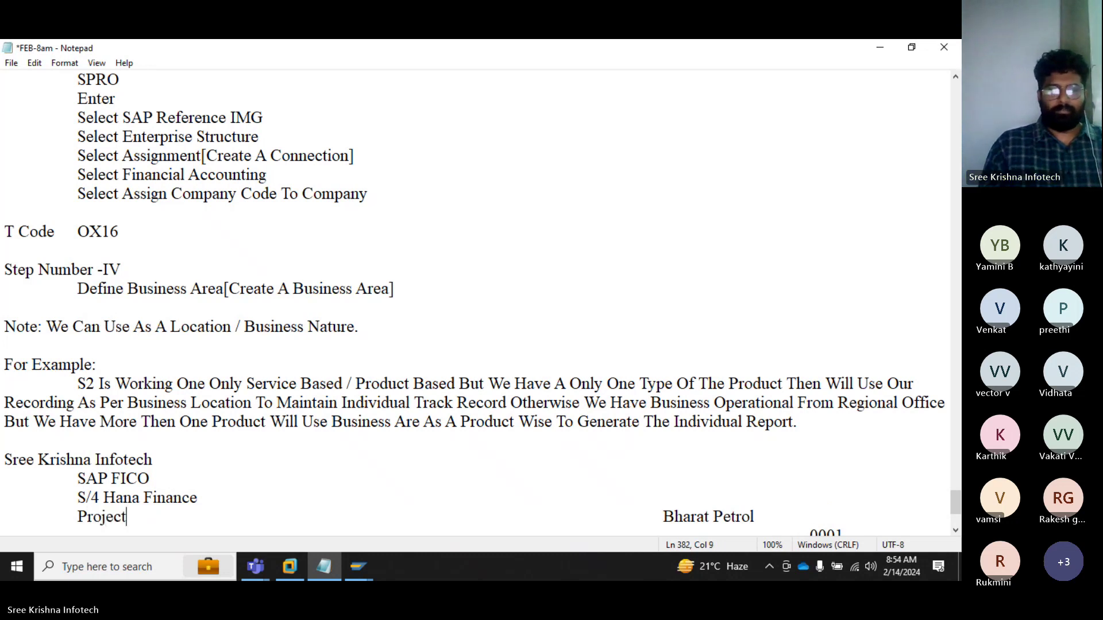
pyautogui.press('Return')
pyautogui.press('Tab')
pyautogui.write('Enduse')
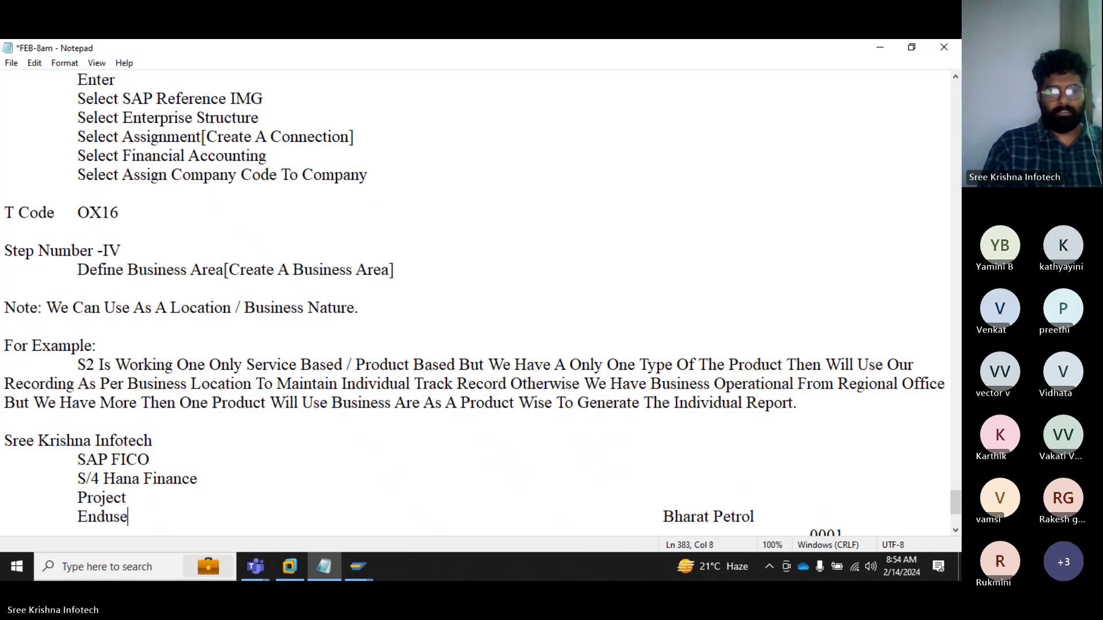
pyautogui.write('r')
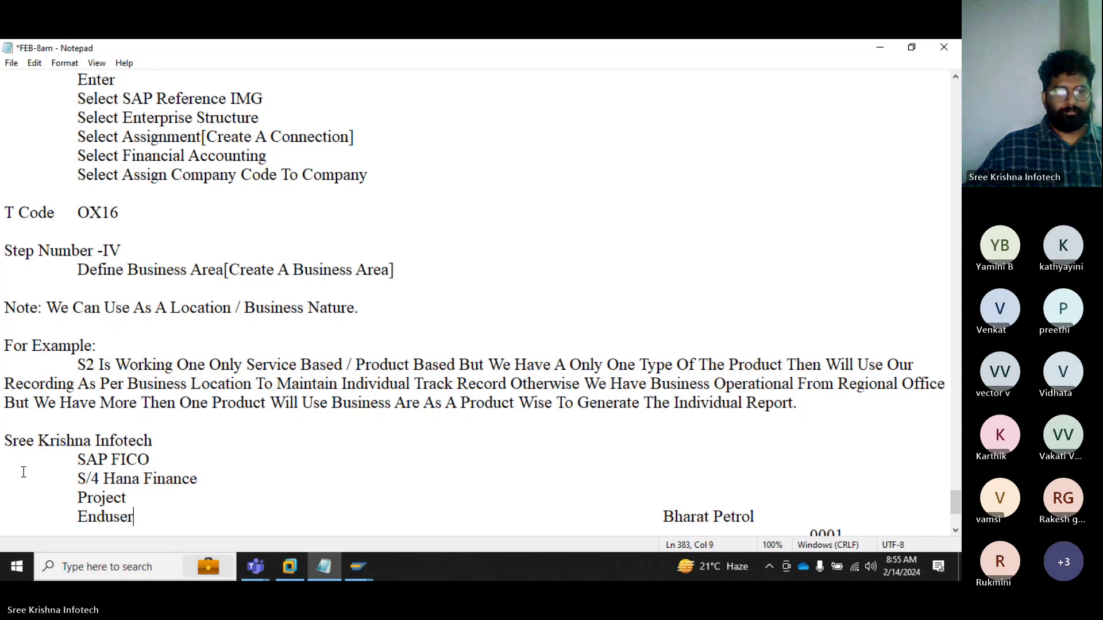
# Step: Delete the Sree Krishna Infotech example block and start a 'Path' heading after the example paragraph
pyautogui.moveTo(6, 440); pyautogui.dragTo(3, 517)
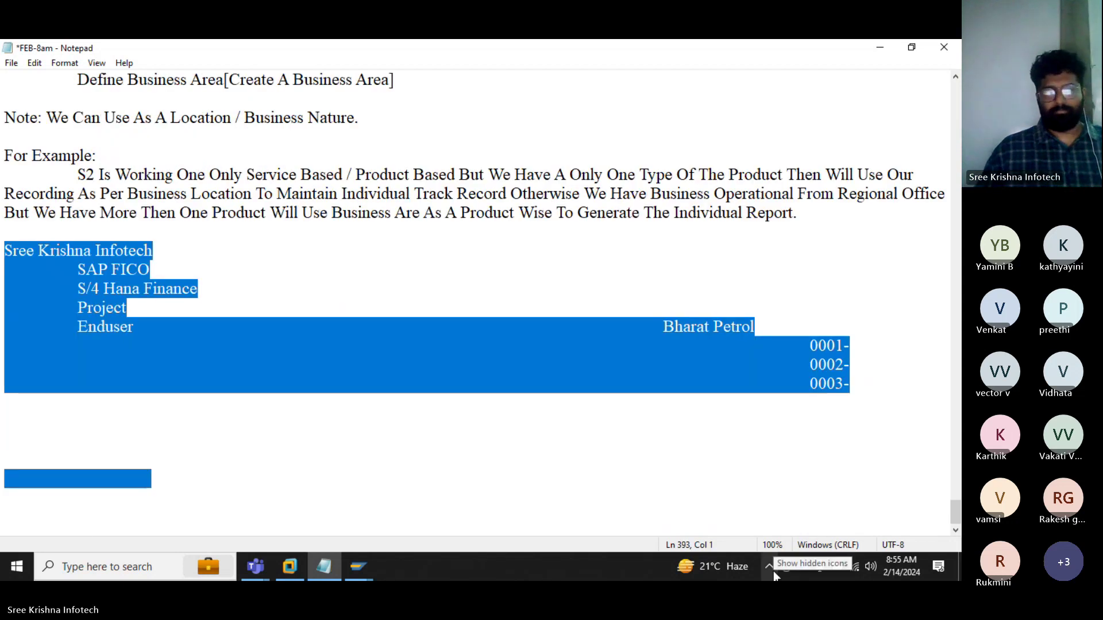
pyautogui.press('BackSpace')
pyautogui.click(370, 386)
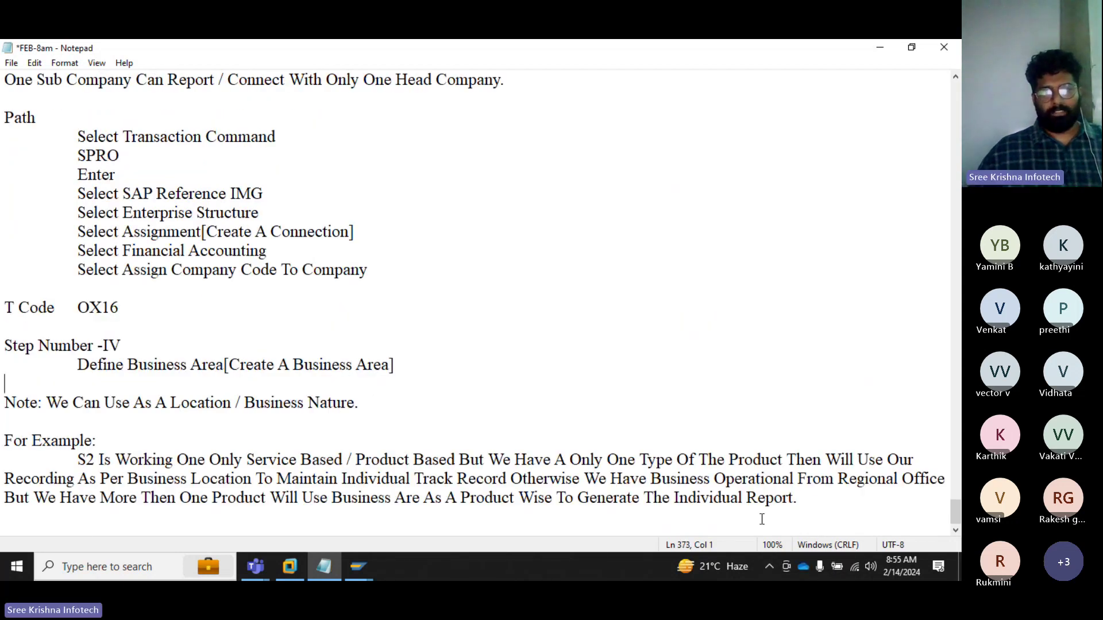
pyautogui.click(812, 501)
pyautogui.press('Return')
pyautogui.press('Return')
pyautogui.press('Return')
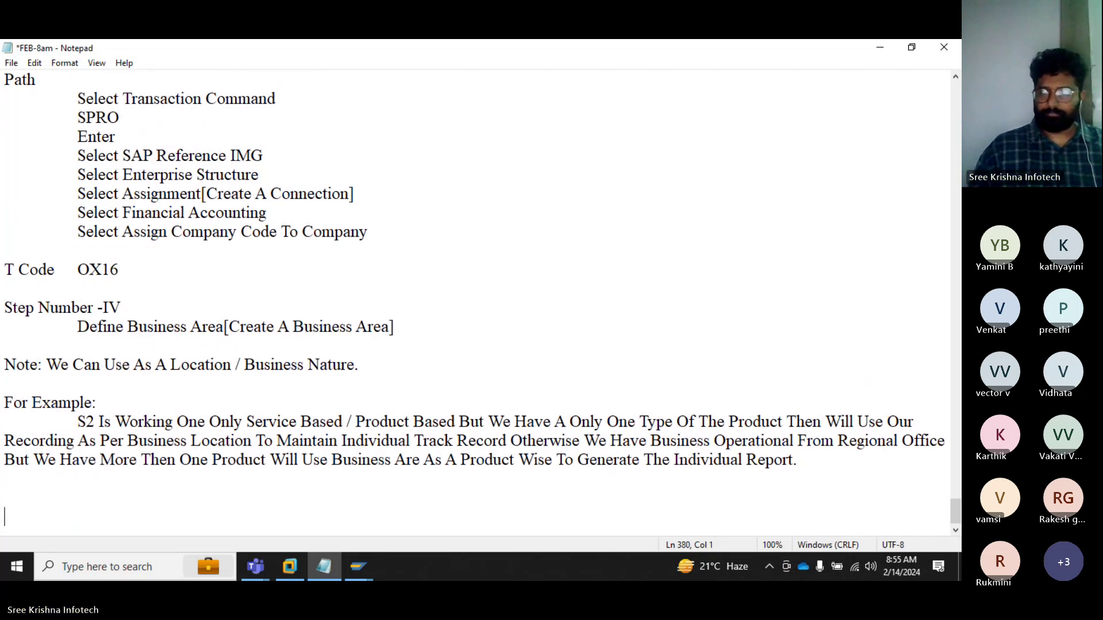
pyautogui.write('Path')
# Step: List indented path lines 'Select Transaction Command', 'SPRO' and 'Enter' under Path
pyautogui.press('Return')
pyautogui.press('Tab')
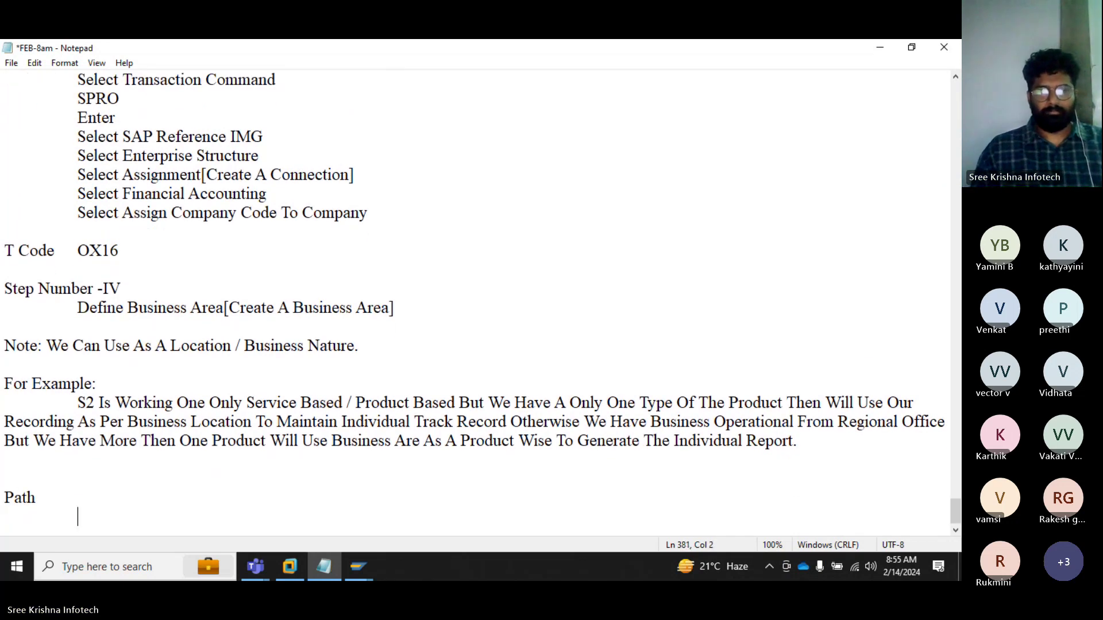
pyautogui.write('Select ')
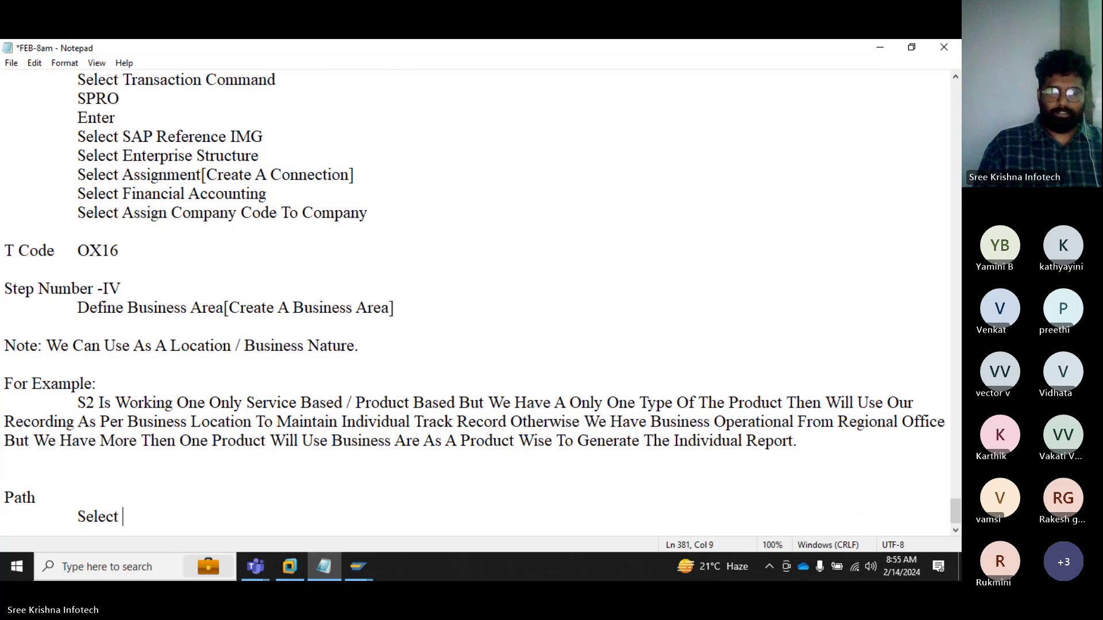
pyautogui.write('Transact')
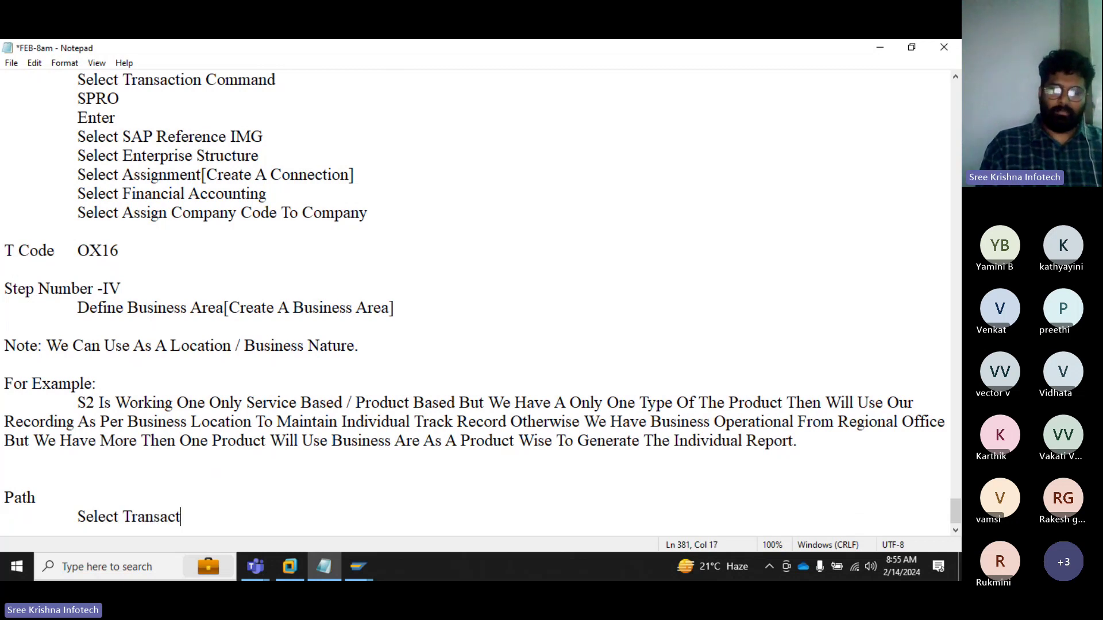
pyautogui.write('ion Command')
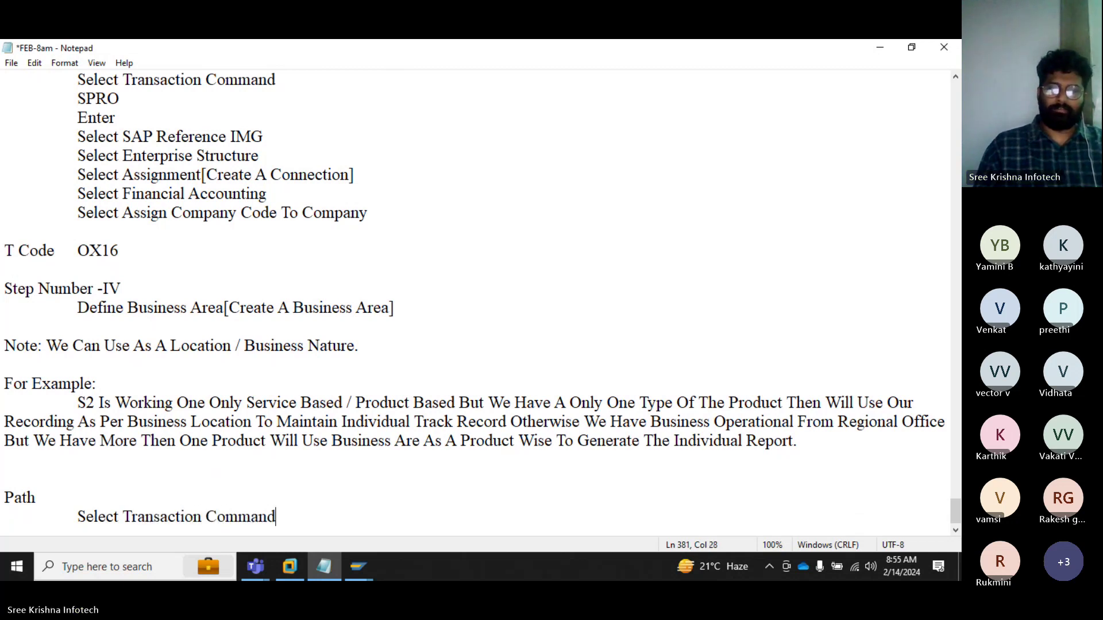
pyautogui.press('Return')
pyautogui.press('Tab')
pyautogui.write('SPRO')
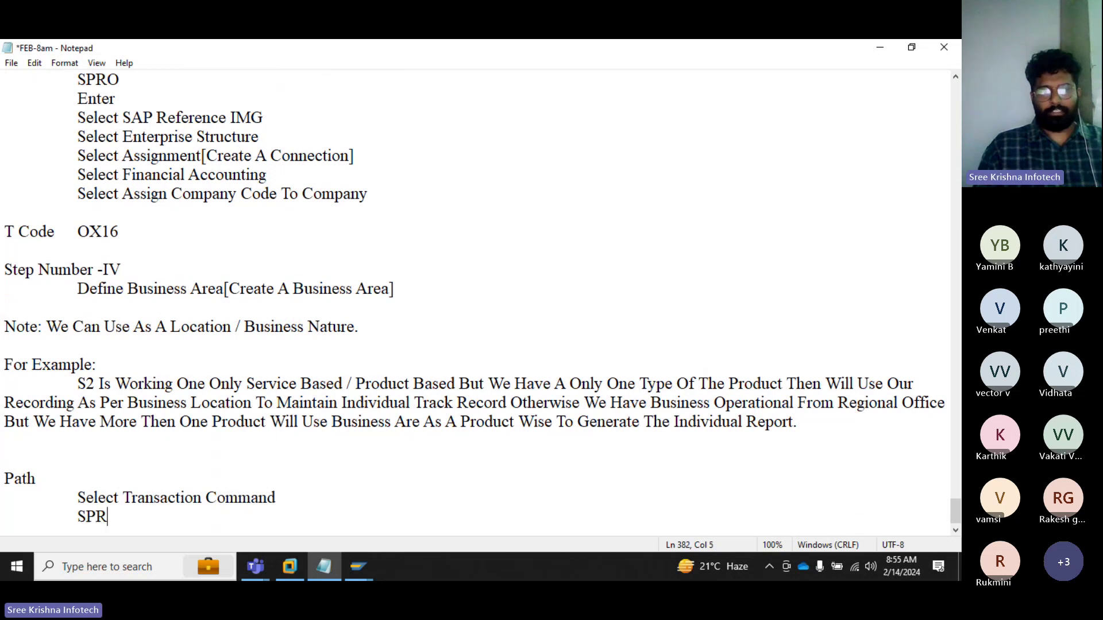
pyautogui.press('Return')
pyautogui.press('Tab')
pyautogui.write('Enter')
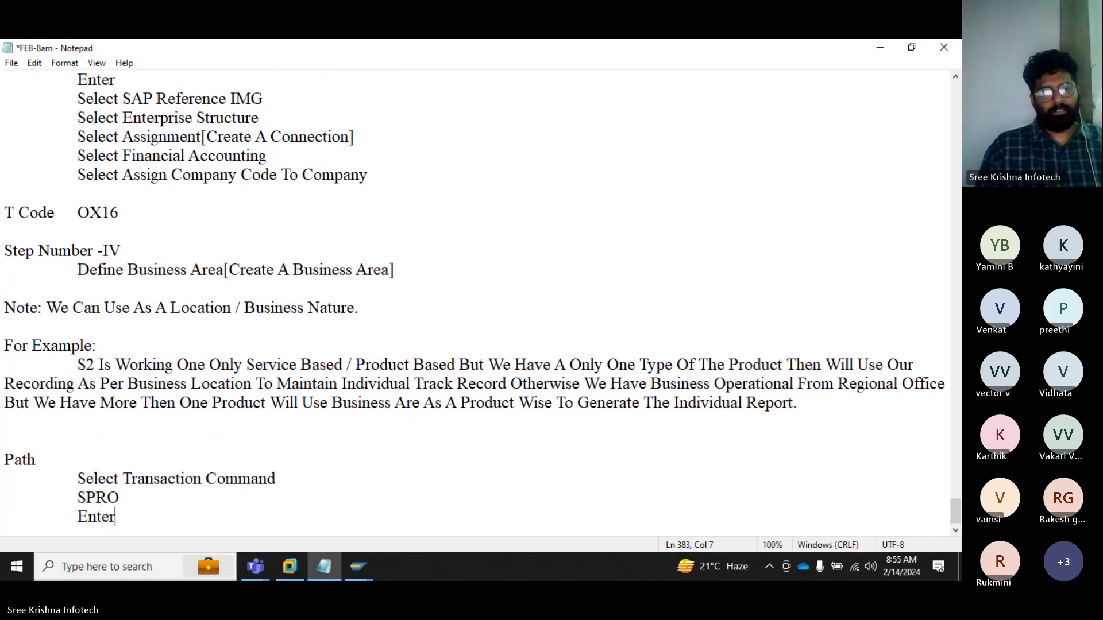
# Step: Add indented path lines 'SAP Reference IMG' and 'Select Enterprise Structure'
pyautogui.press('Return')
pyautogui.press('Tab')
pyautogui.write('SA')
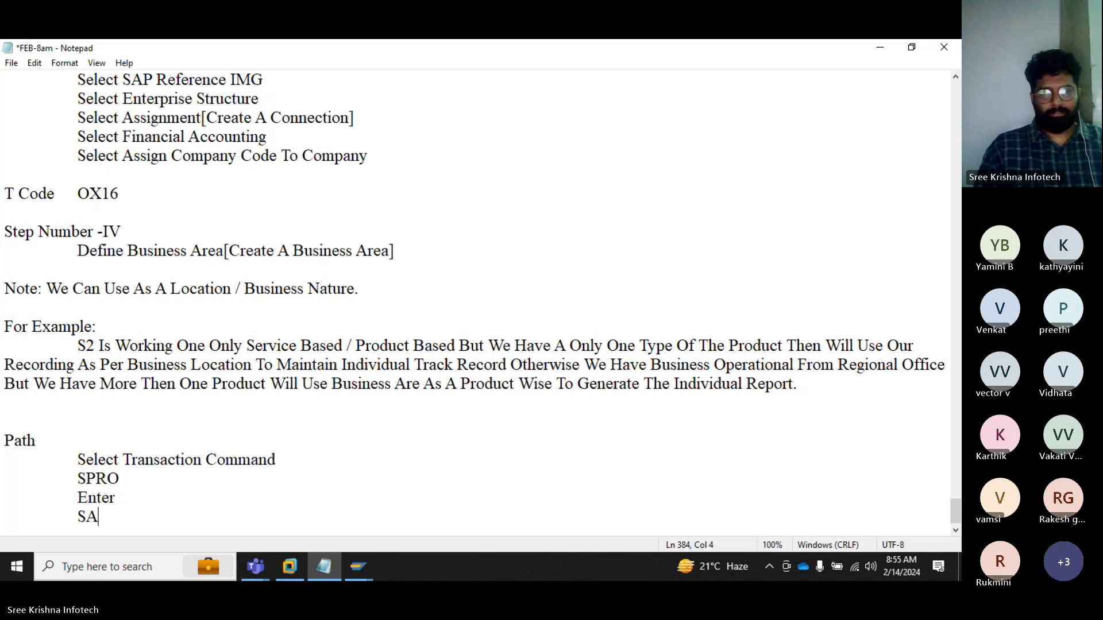
pyautogui.write('P Referenc')
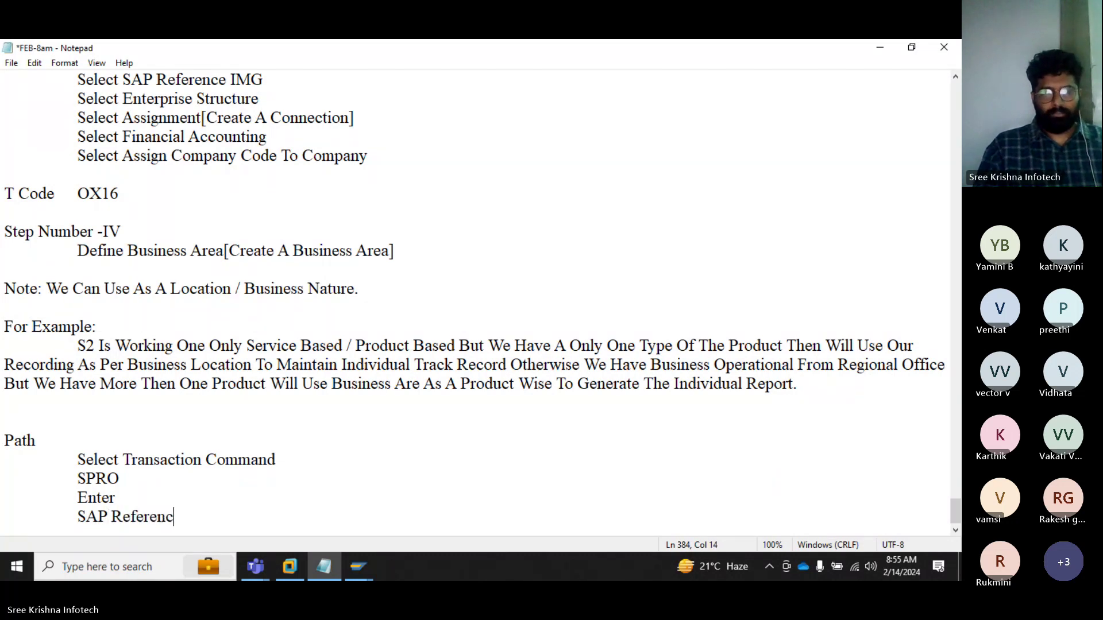
pyautogui.write('e IMG')
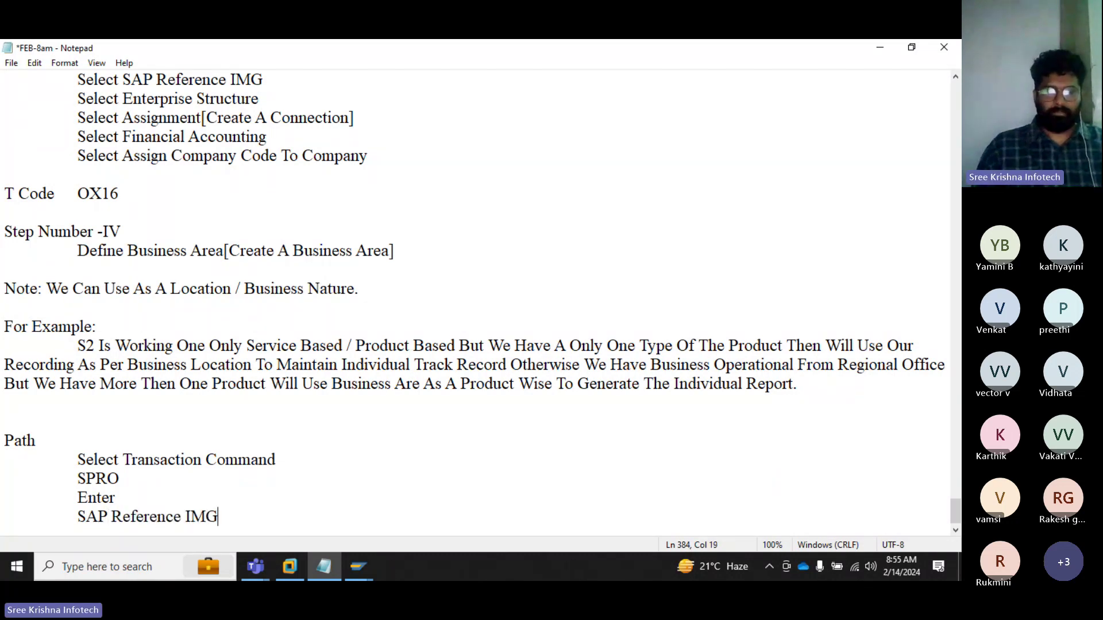
pyautogui.press('Return')
pyautogui.press('Tab')
pyautogui.write('Select ')
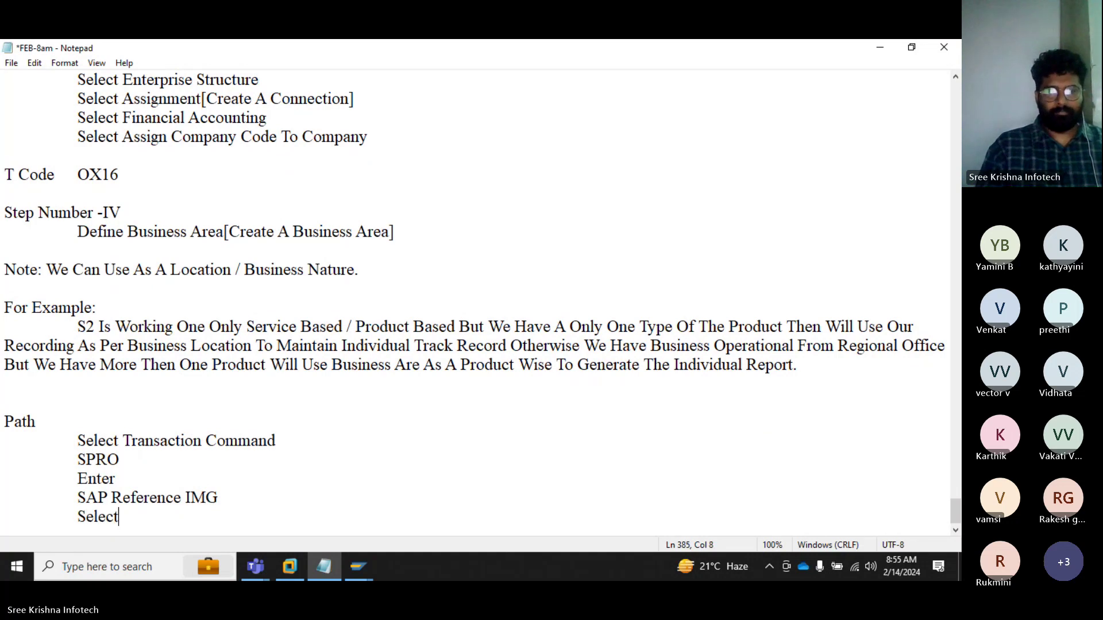
pyautogui.write('Enter')
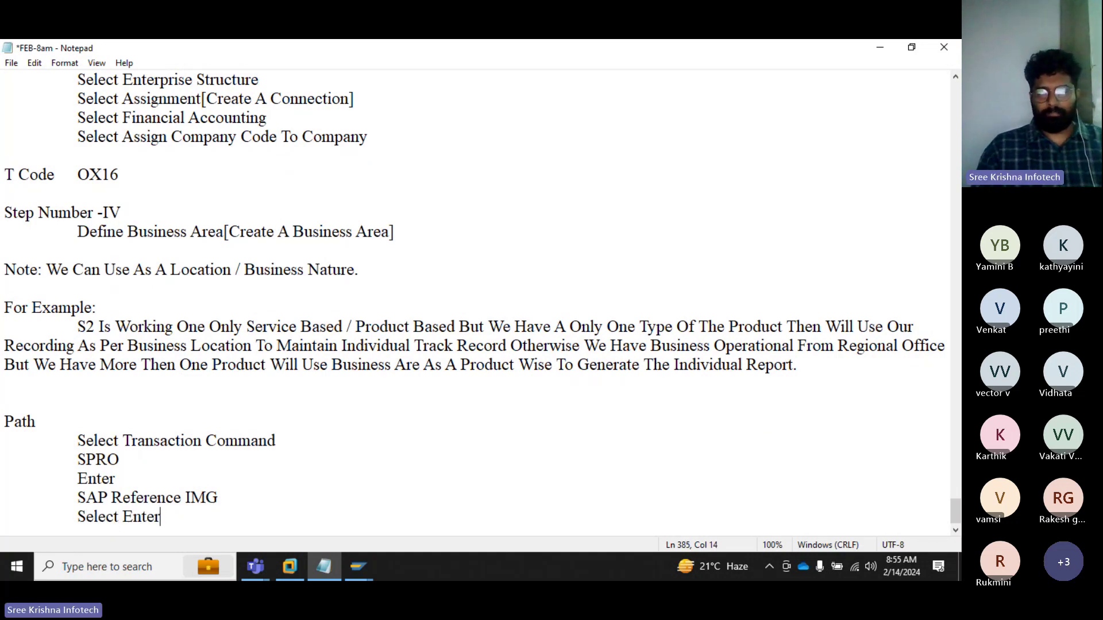
pyautogui.write('prise Stru')
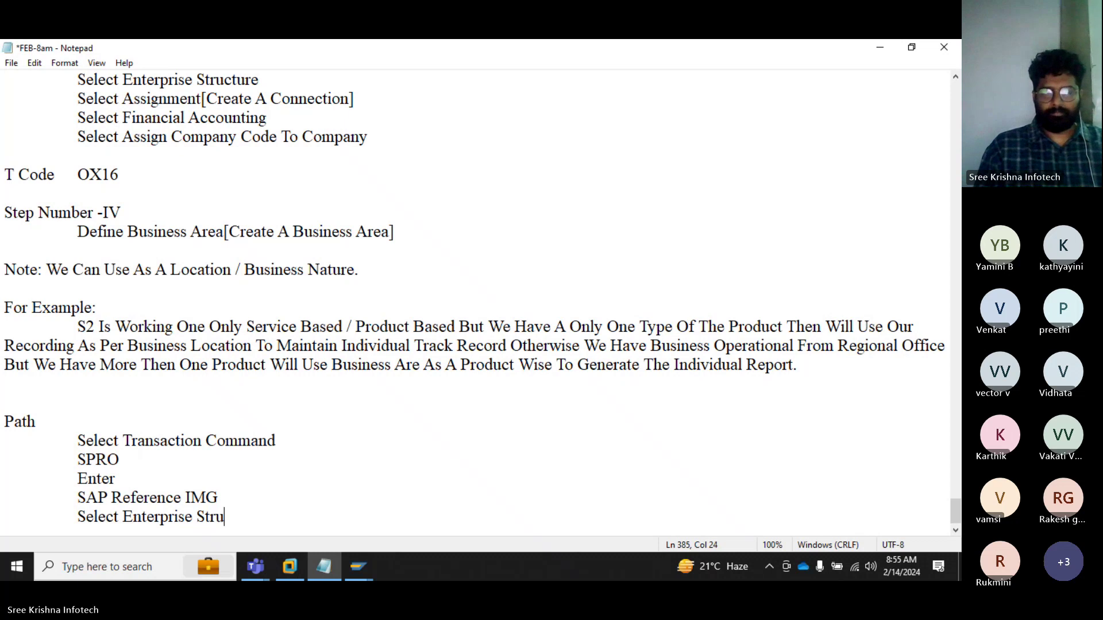
pyautogui.write('cture')
# Step: Add the path line 'Select Definition', correcting its misspelling
pyautogui.press('Return')
pyautogui.press('Tab')
pyautogui.write('Se')
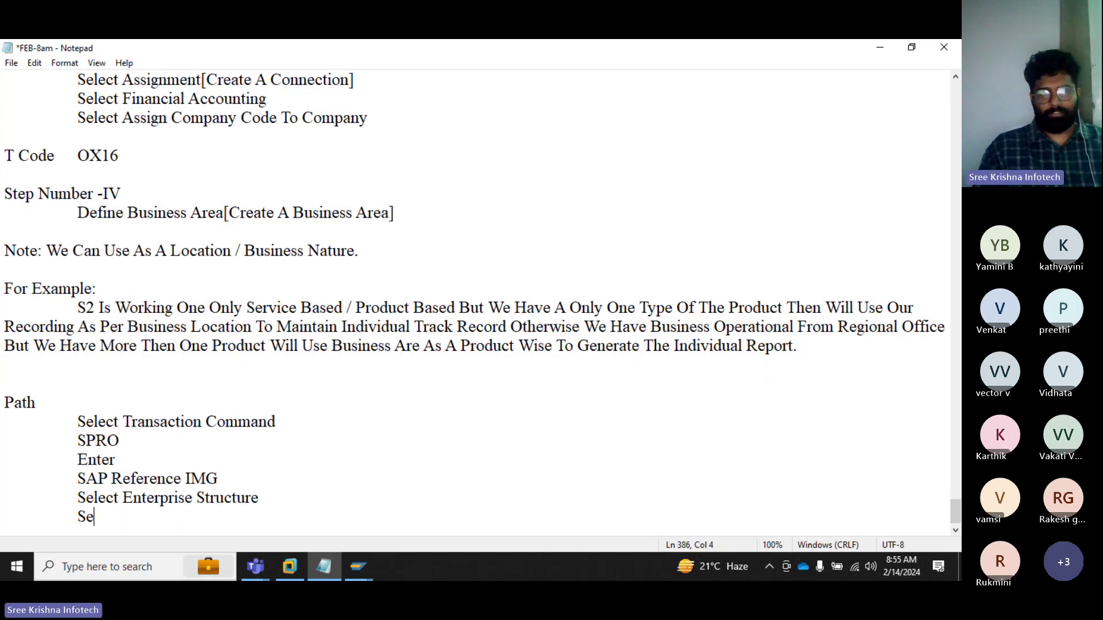
pyautogui.write('lect ')
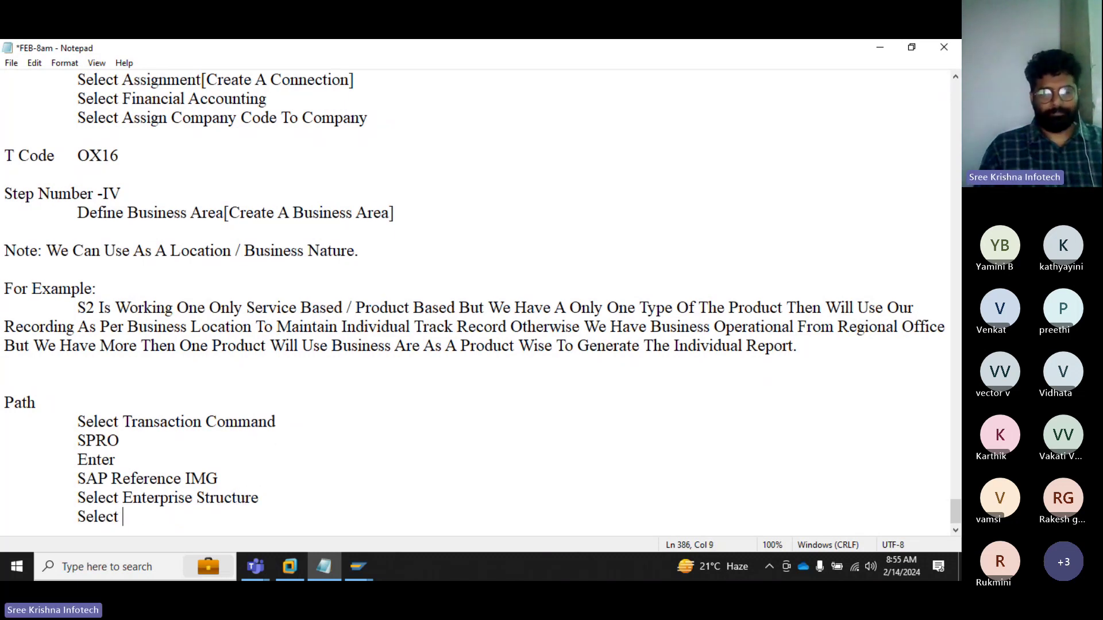
pyautogui.write('Defio')
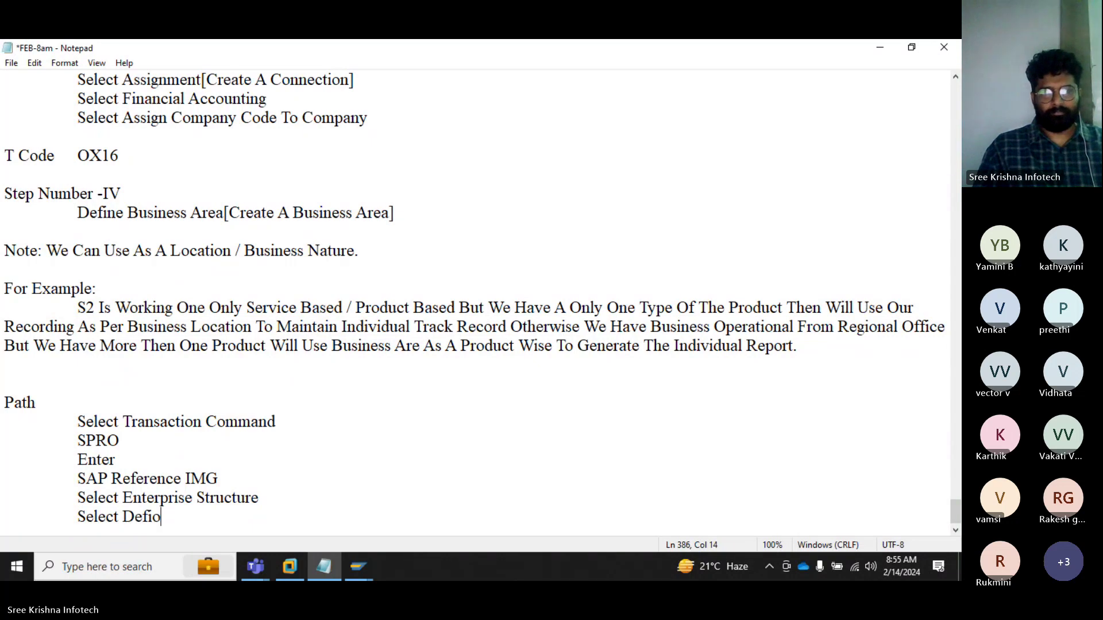
pyautogui.press('BackSpace')
pyautogui.write('nistion')
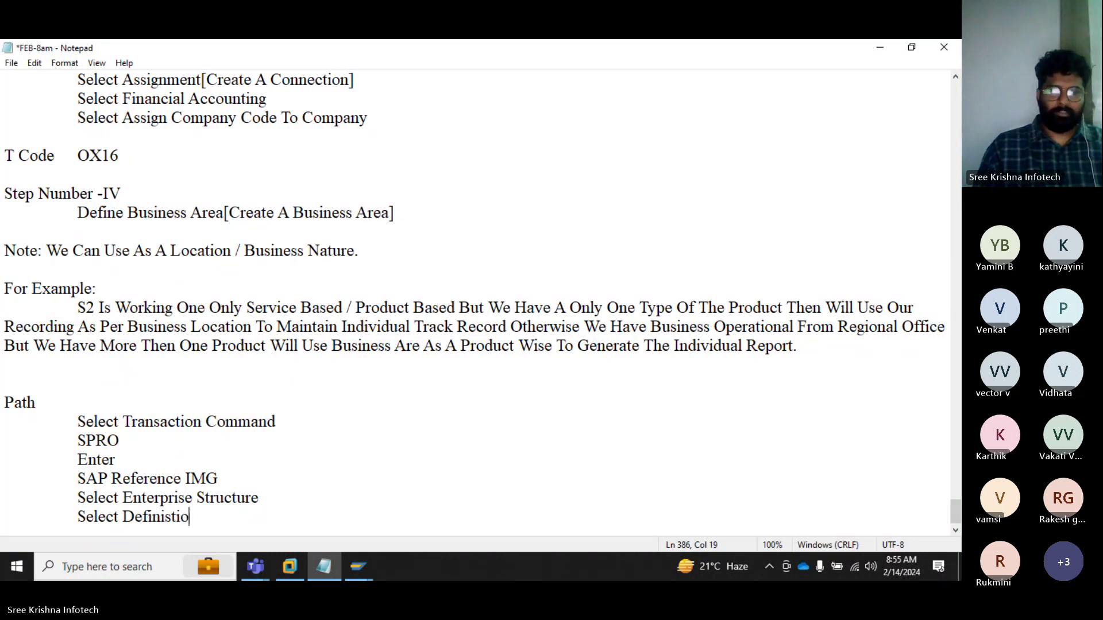
pyautogui.press('Return')
pyautogui.press('Tab')
pyautogui.press('BackSpace')
pyautogui.press('BackSpace')
pyautogui.press('Left')
pyautogui.press('Left')
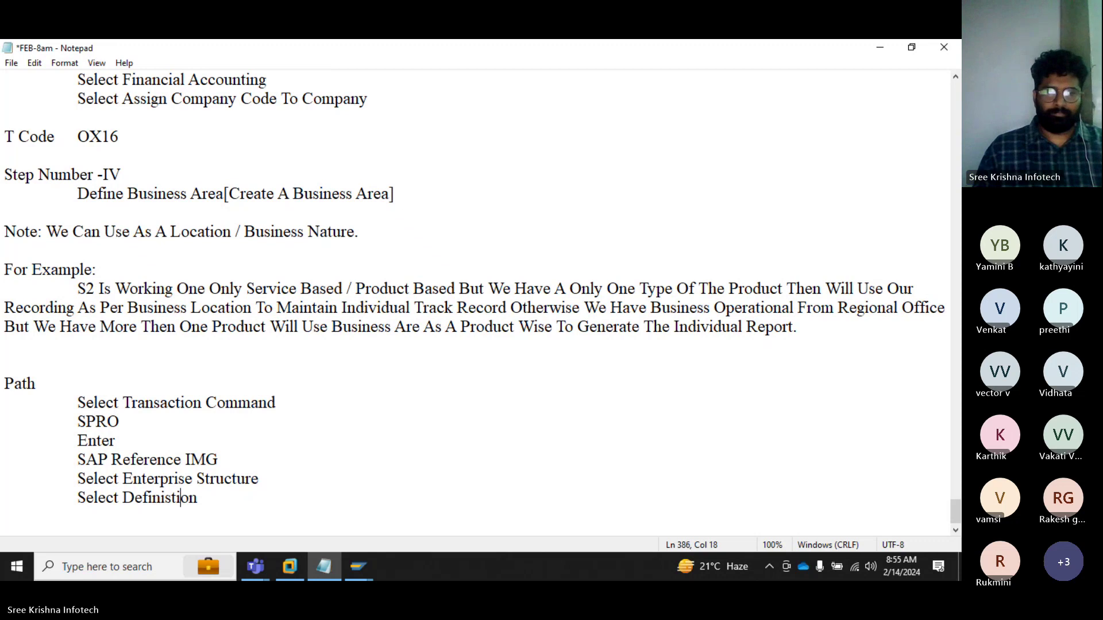
pyautogui.press('Left')
pyautogui.press('BackSpace')
pyautogui.press('End')
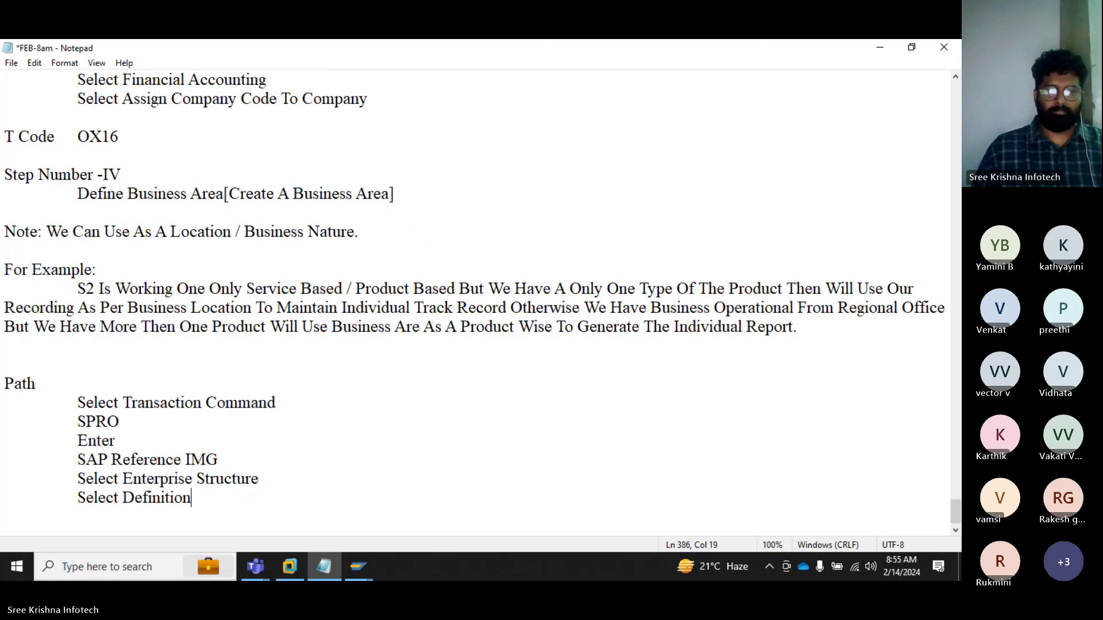
# Step: Add path lines 'Select Financial Accounting' and 'Select Define Business Area'
pyautogui.press('Return')
pyautogui.press('Tab')
pyautogui.write('Se;ec')
pyautogui.press('BackSpace')
pyautogui.press('BackSpace')
pyautogui.press('BackSpace')
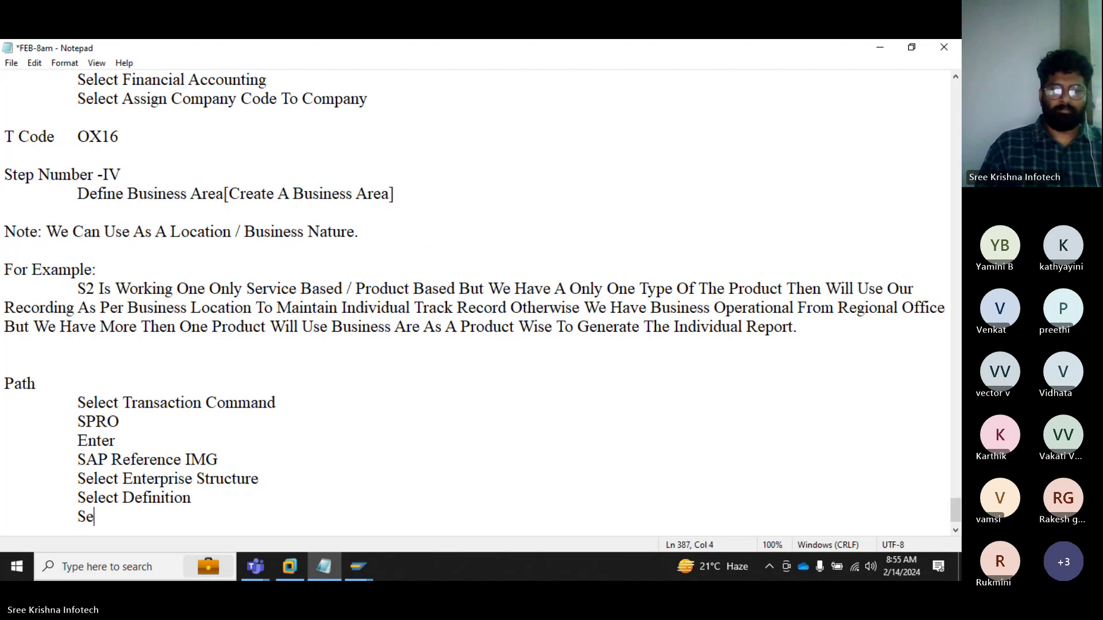
pyautogui.write('lect')
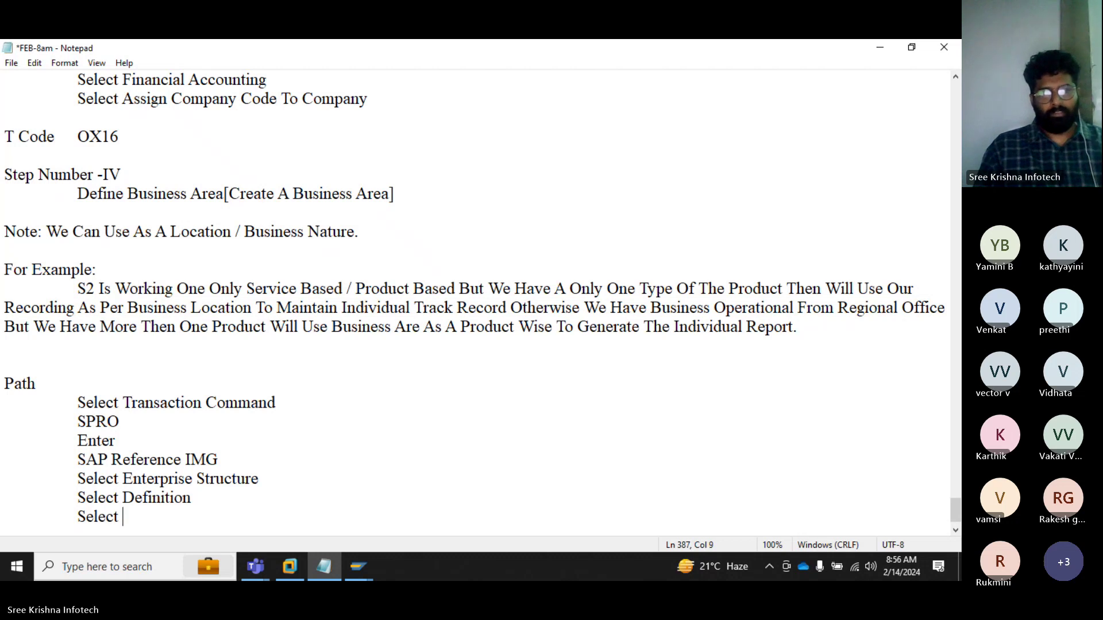
pyautogui.write(' Financi')
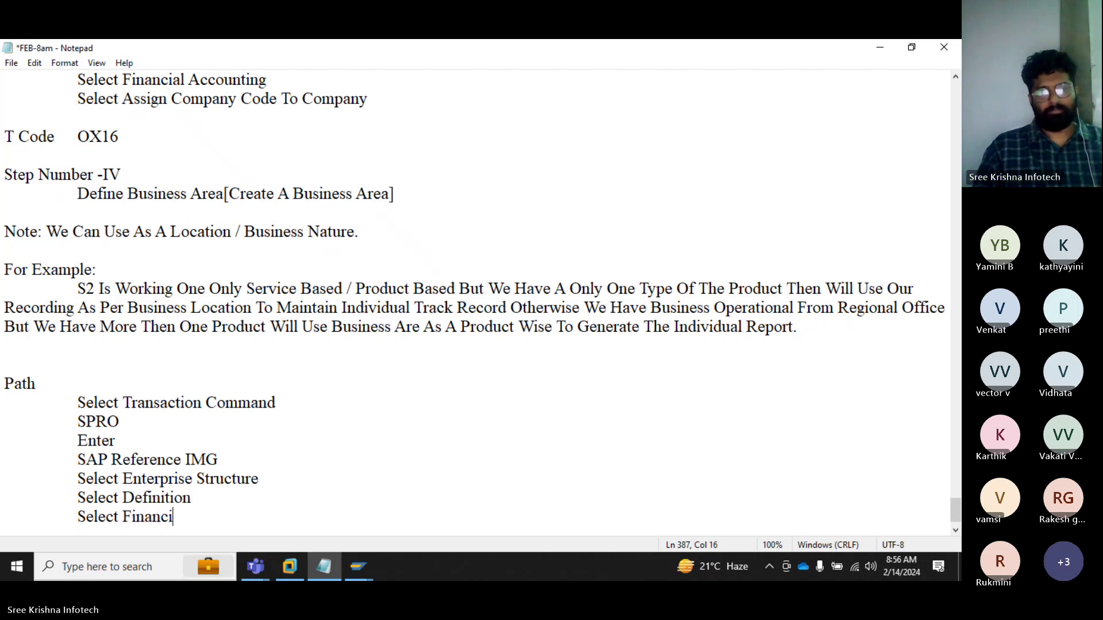
pyautogui.write('al Accounting')
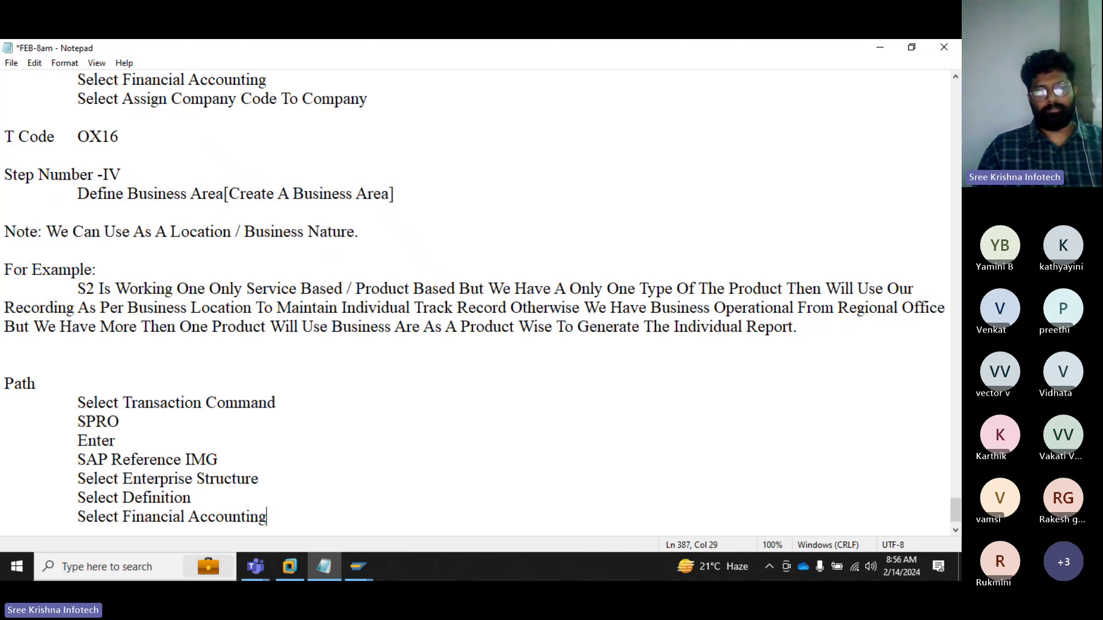
pyautogui.press('Return')
pyautogui.press('Tab')
pyautogui.write('Selec')
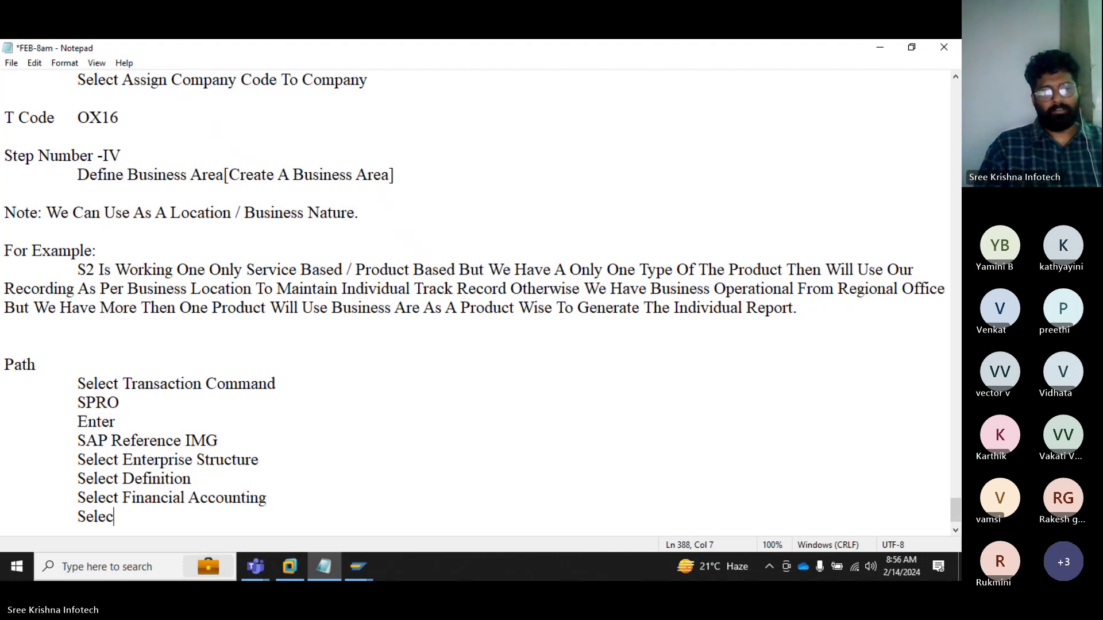
pyautogui.write('t Define ')
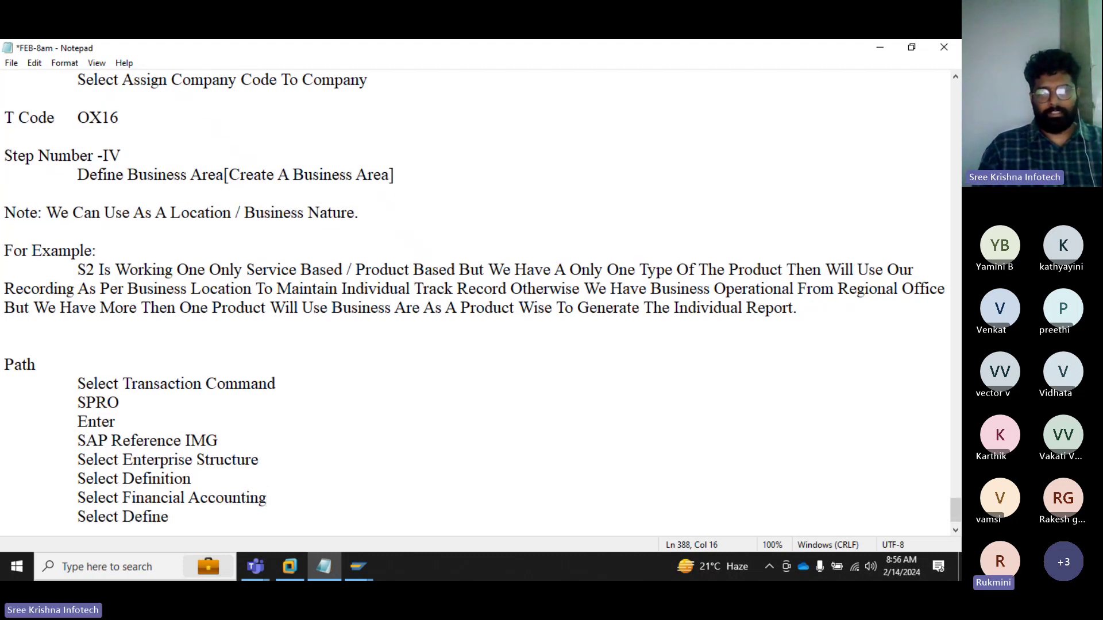
pyautogui.write('Business A')
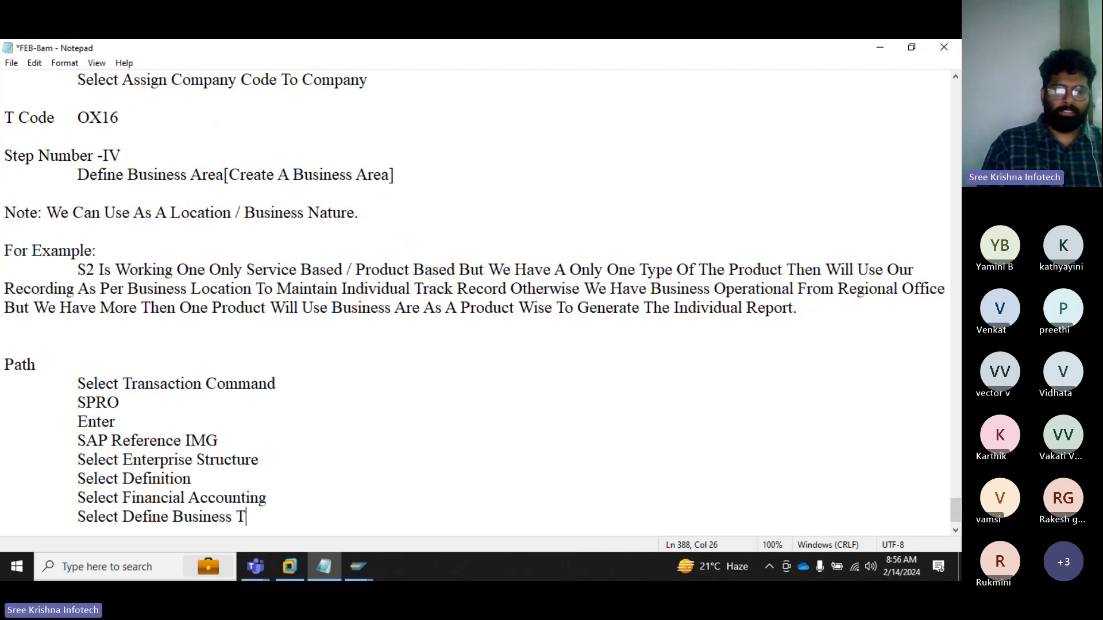
pyautogui.press('BackSpace')
pyautogui.write('Area')
# Step: Note 'T Code' with the value OX03 below the path
pyautogui.press('Return')
pyautogui.press('Return')
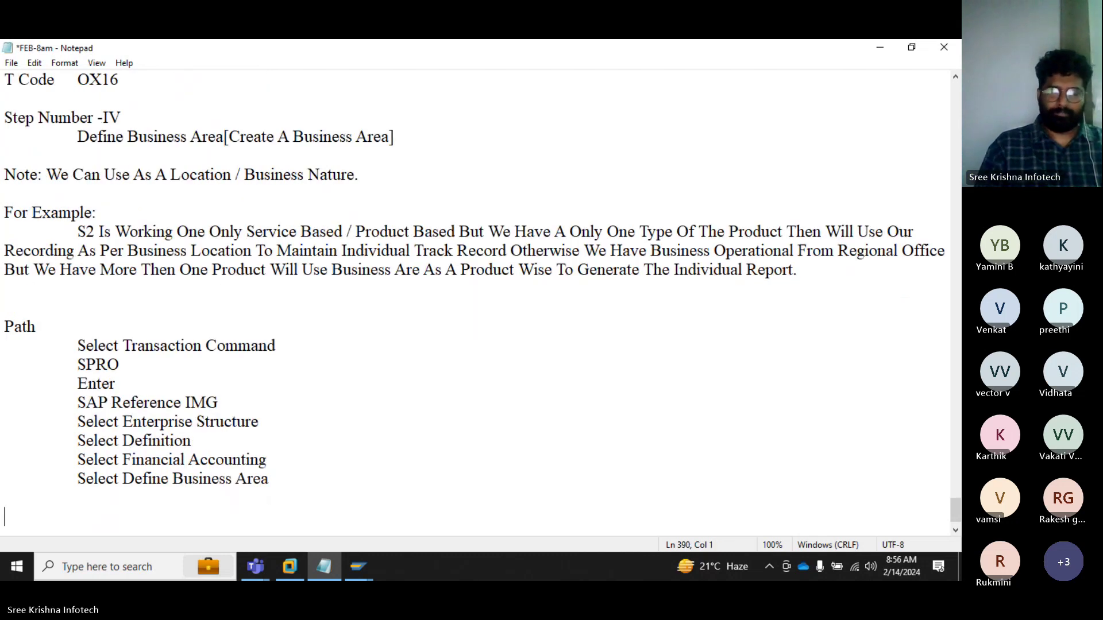
pyautogui.write('T Codfe')
pyautogui.press('Tab')
pyautogui.press('BackSpace')
pyautogui.press('BackSpace')
pyautogui.press('BackSpace')
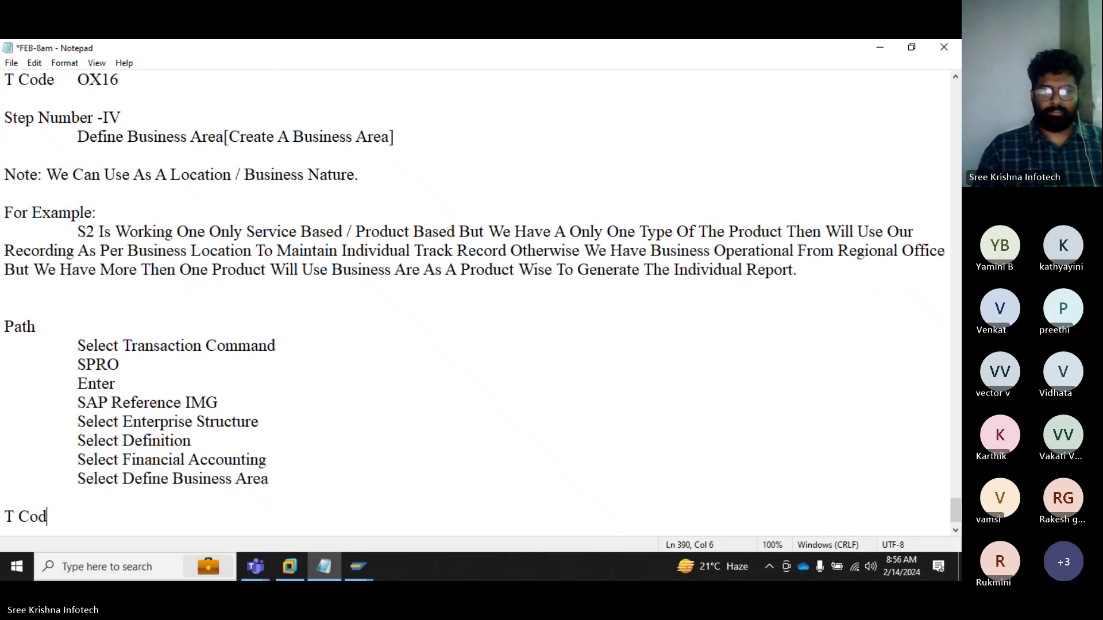
pyautogui.press('BackSpace')
pyautogui.write('de')
pyautogui.press('Tab')
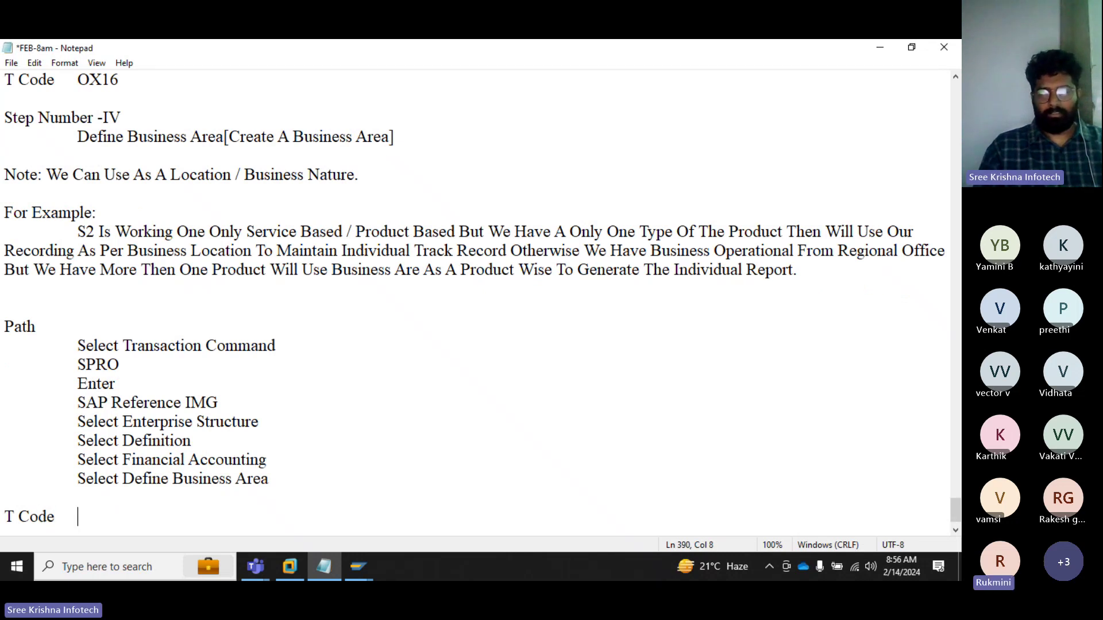
pyautogui.write('OX03')
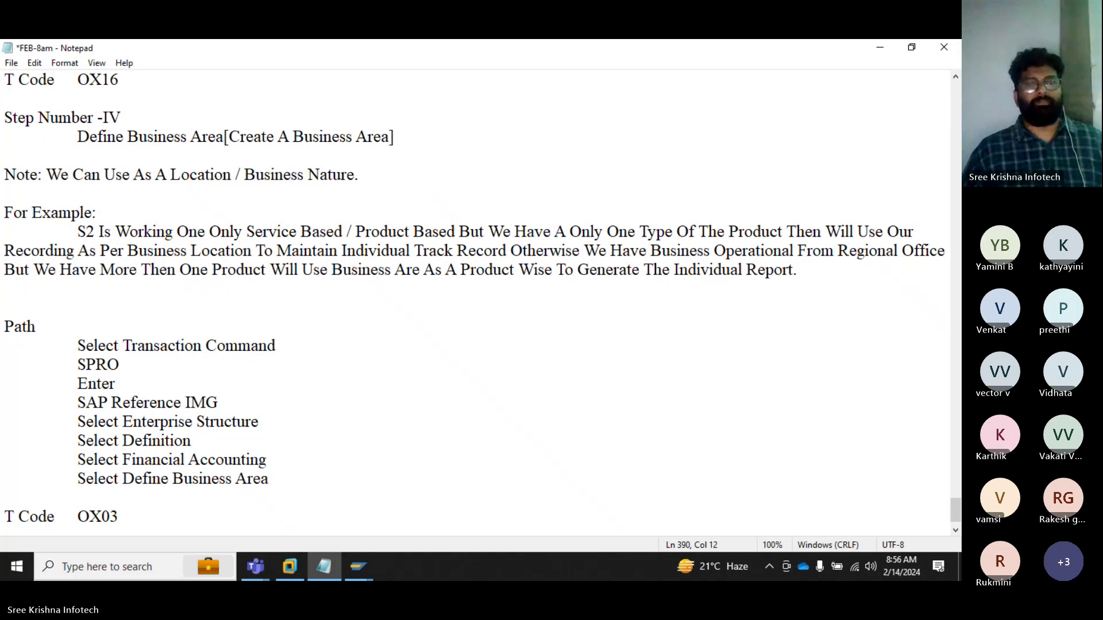
pyautogui.press('Return')
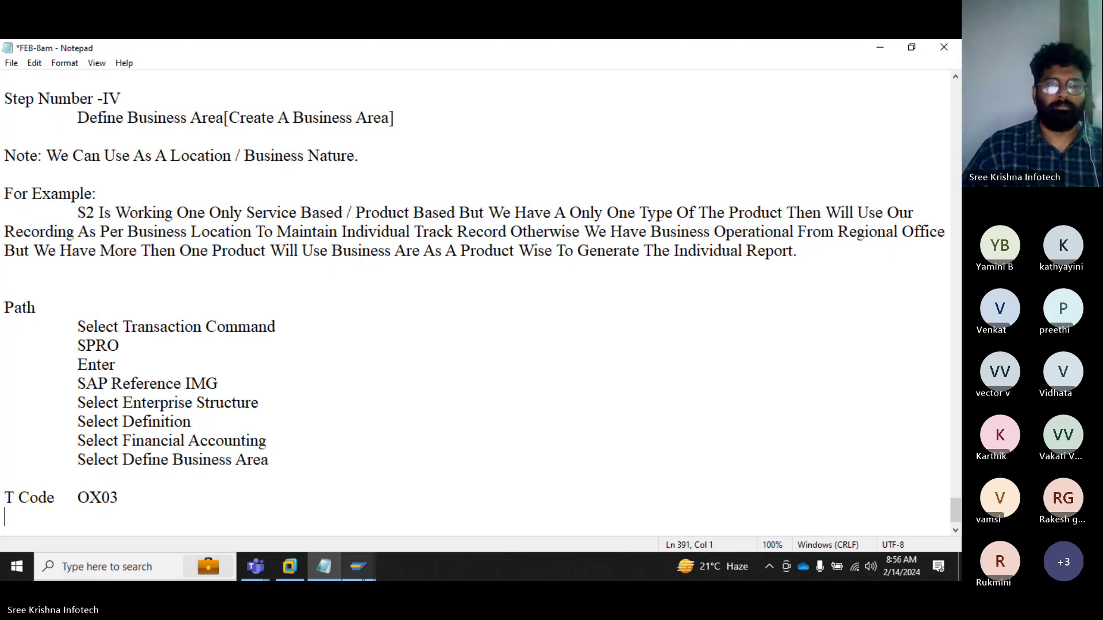
pyautogui.click(359, 568)
# Step: In the Display IMG, expand Definition > Financial Accounting and run Define Business Area
pyautogui.click(413, 529)
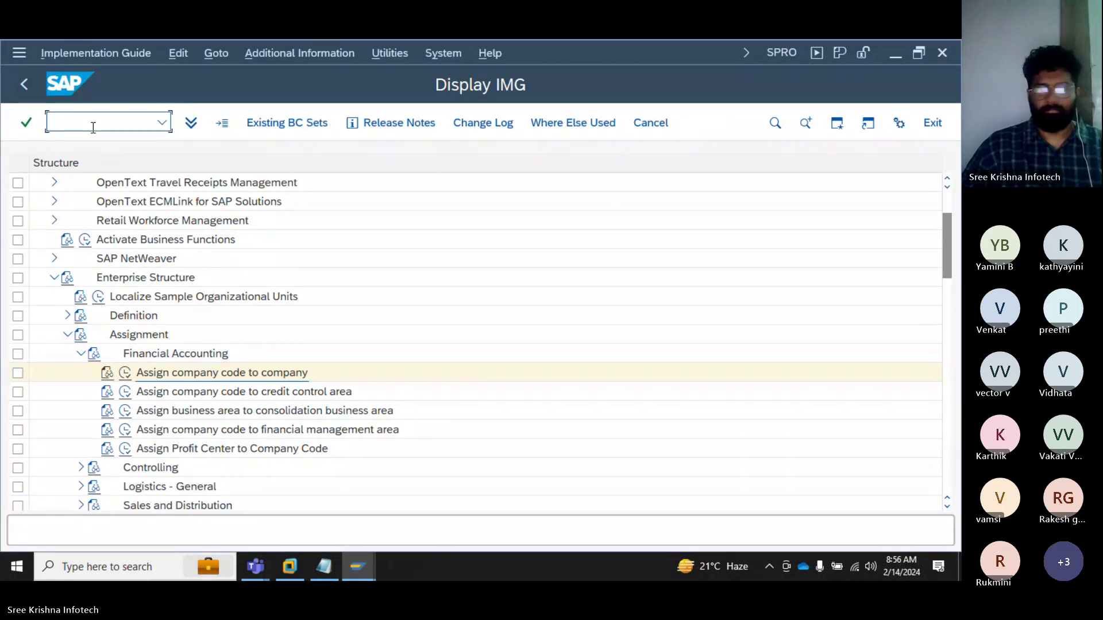
pyautogui.click(81, 355)
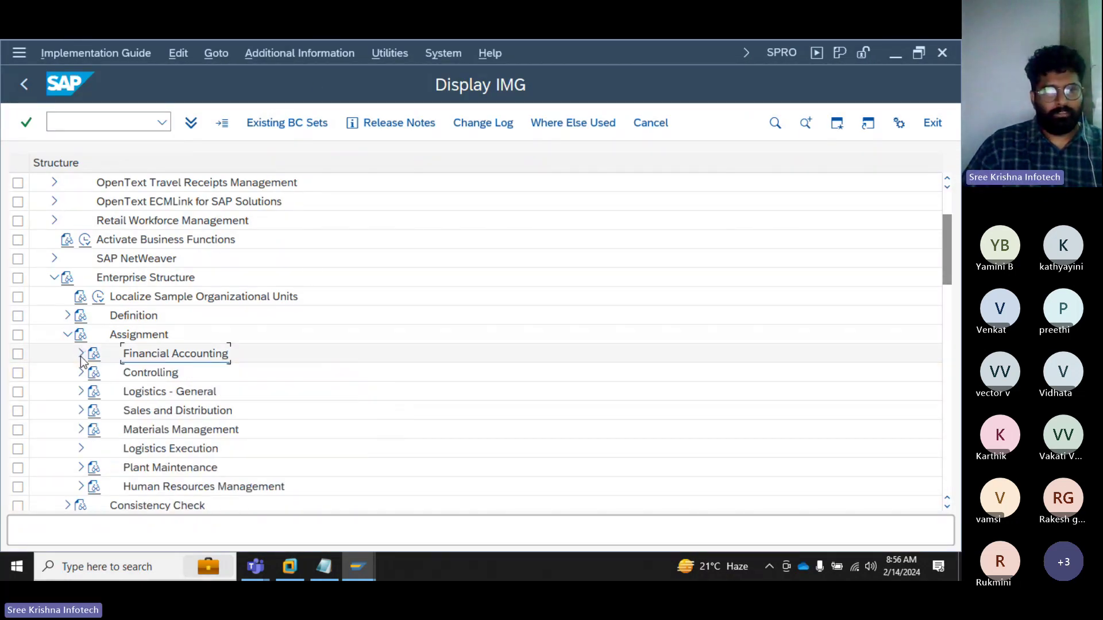
pyautogui.click(67, 335)
pyautogui.click(66, 316)
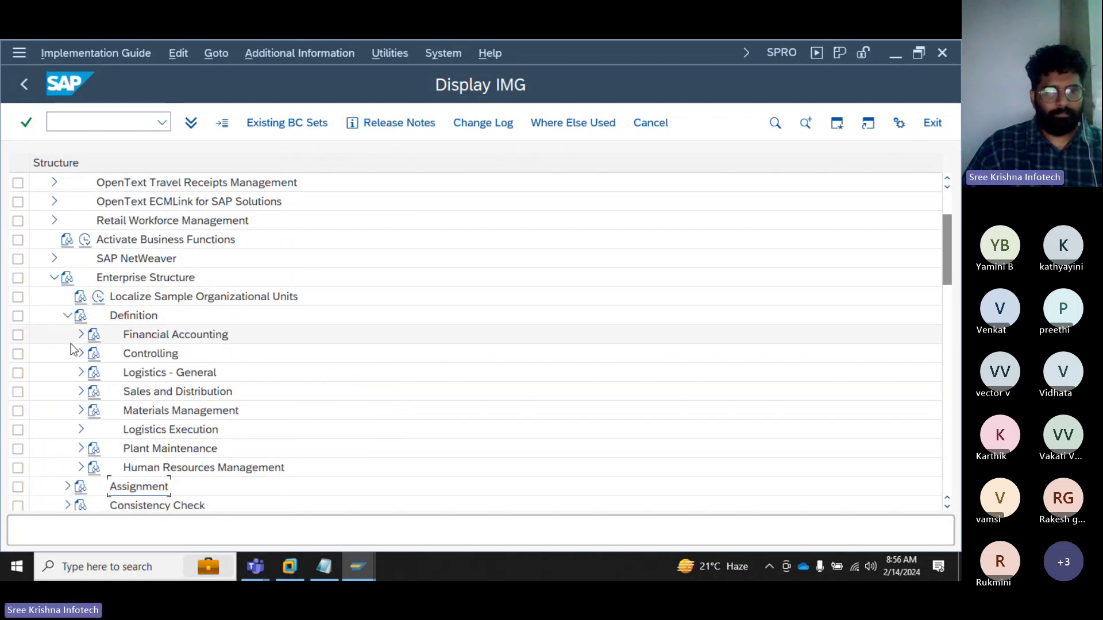
pyautogui.click(81, 335)
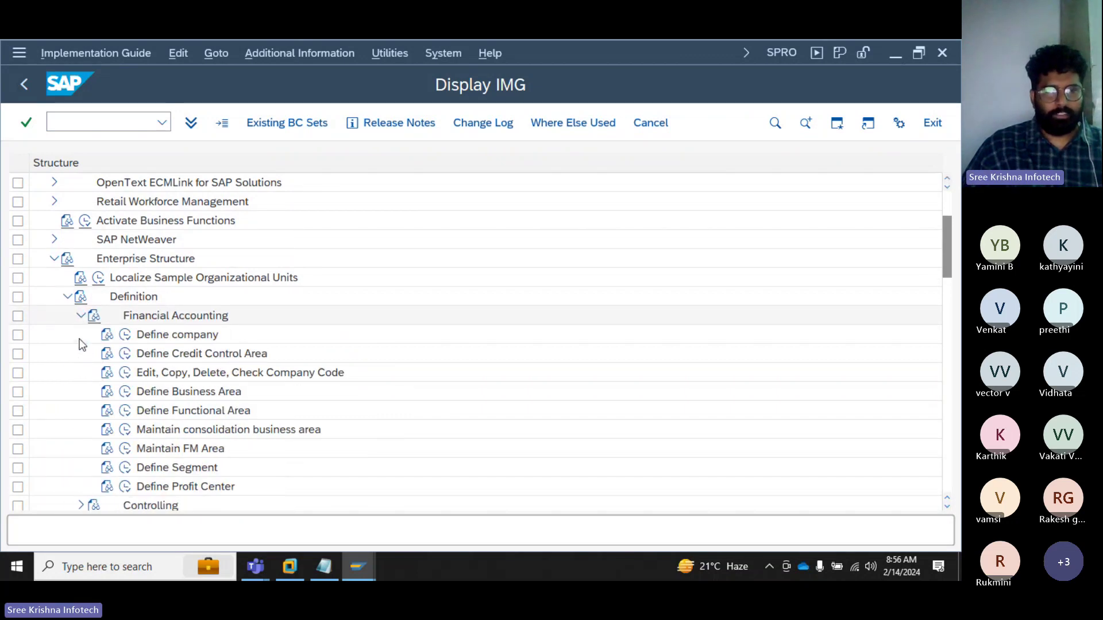
pyautogui.click(160, 395)
pyautogui.press('ctrl')
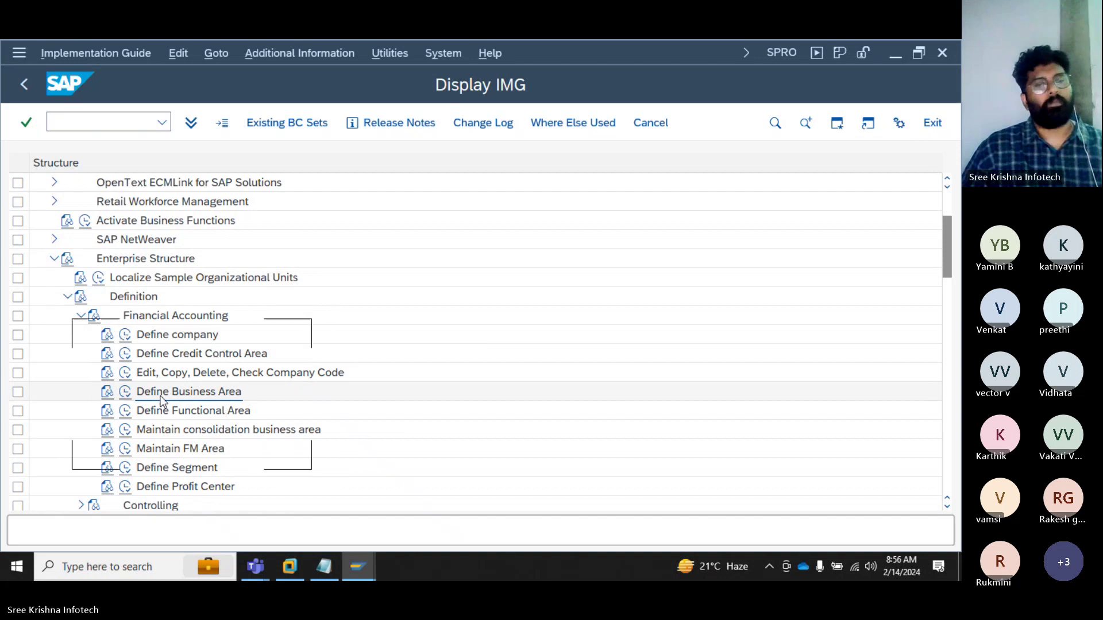
pyautogui.click(126, 393)
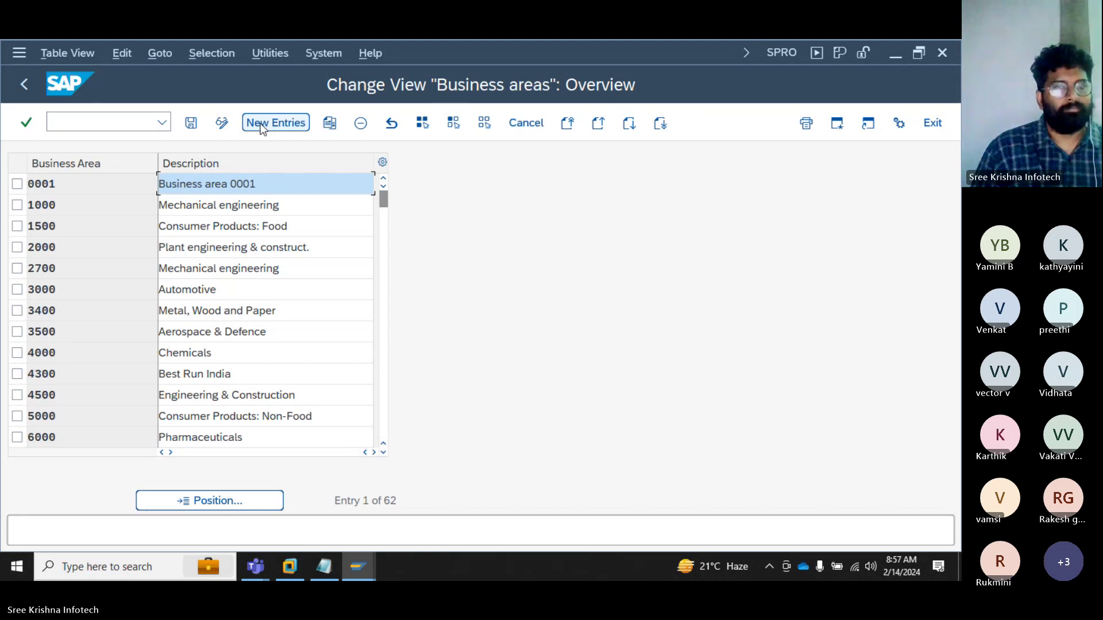
# Step: Add business areas S2H (Hyderabad Business Area-S2) and S2B (Banglore Business Area-S2)
pyautogui.click(260, 128)
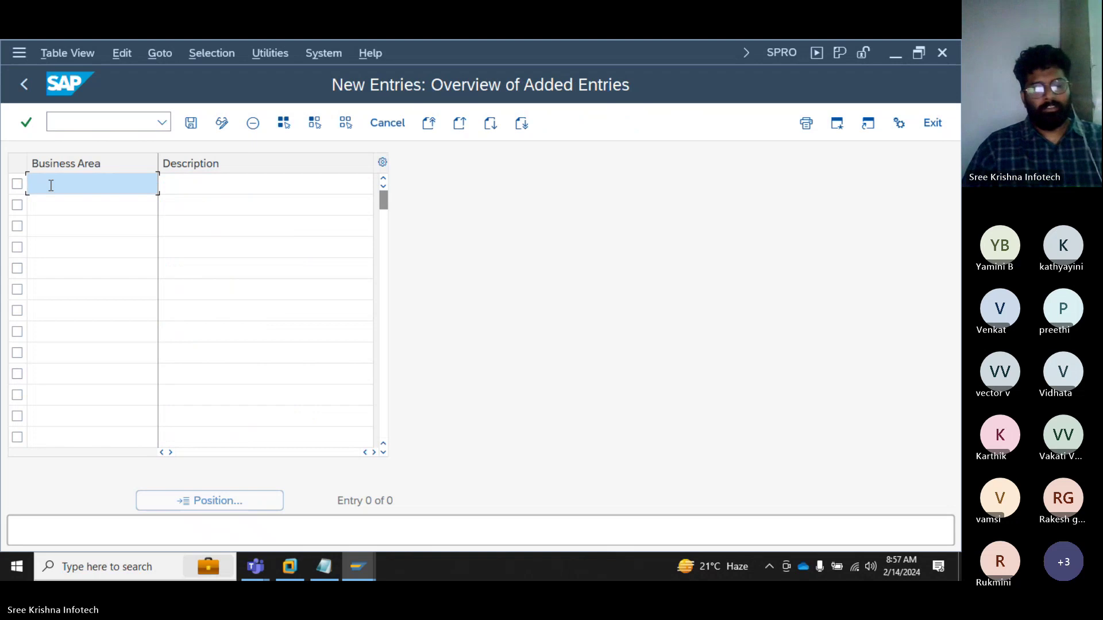
pyautogui.write('S2')
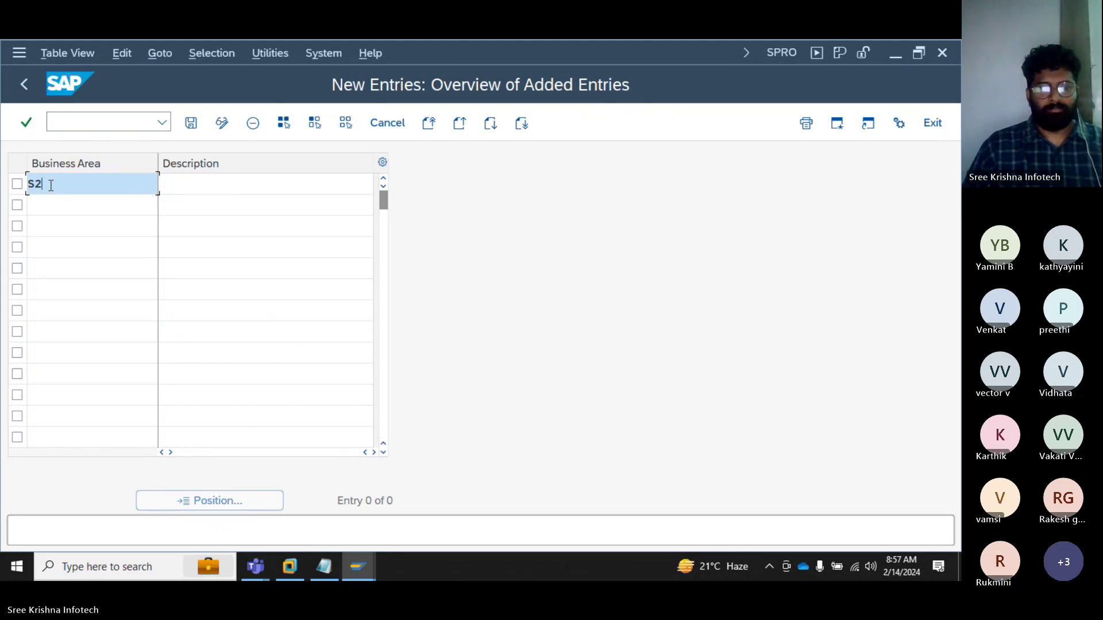
pyautogui.write('H')
pyautogui.press('Tab')
pyautogui.write('H')
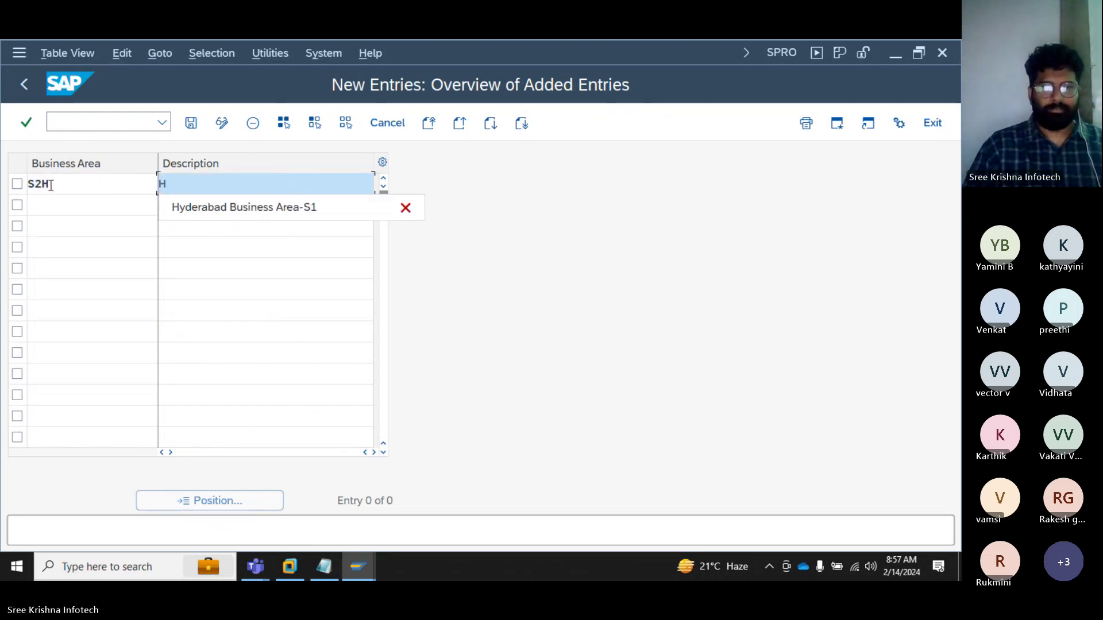
pyautogui.press('Down')
pyautogui.press('BackSpace')
pyautogui.write('2')
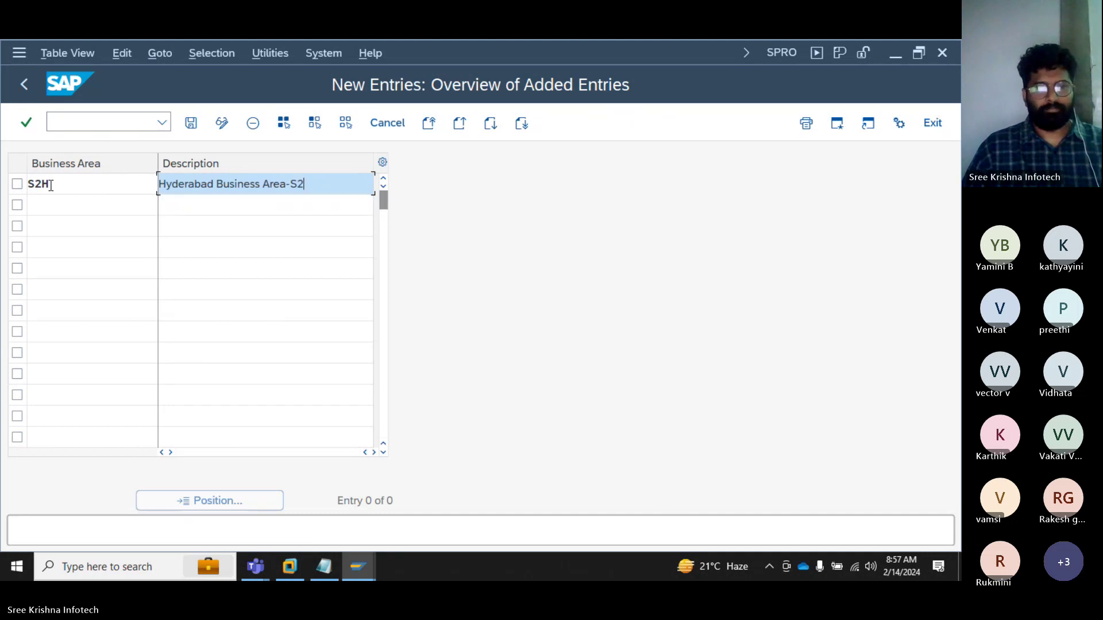
pyautogui.press('Tab')
pyautogui.write('S2')
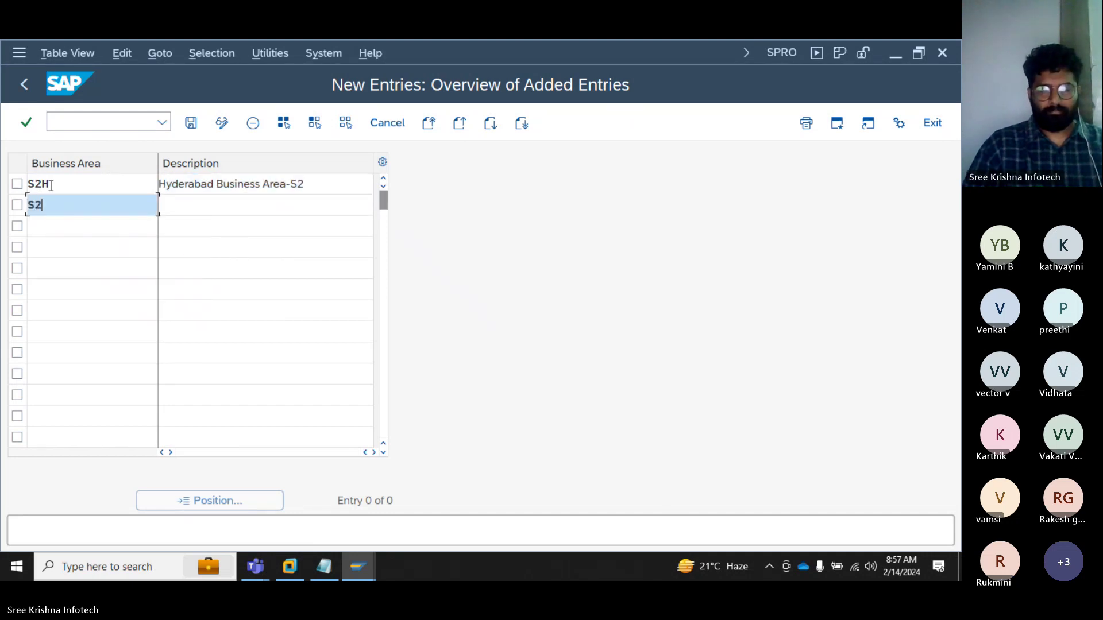
pyautogui.write('B')
pyautogui.press('Tab')
pyautogui.write('B')
pyautogui.press('Down')
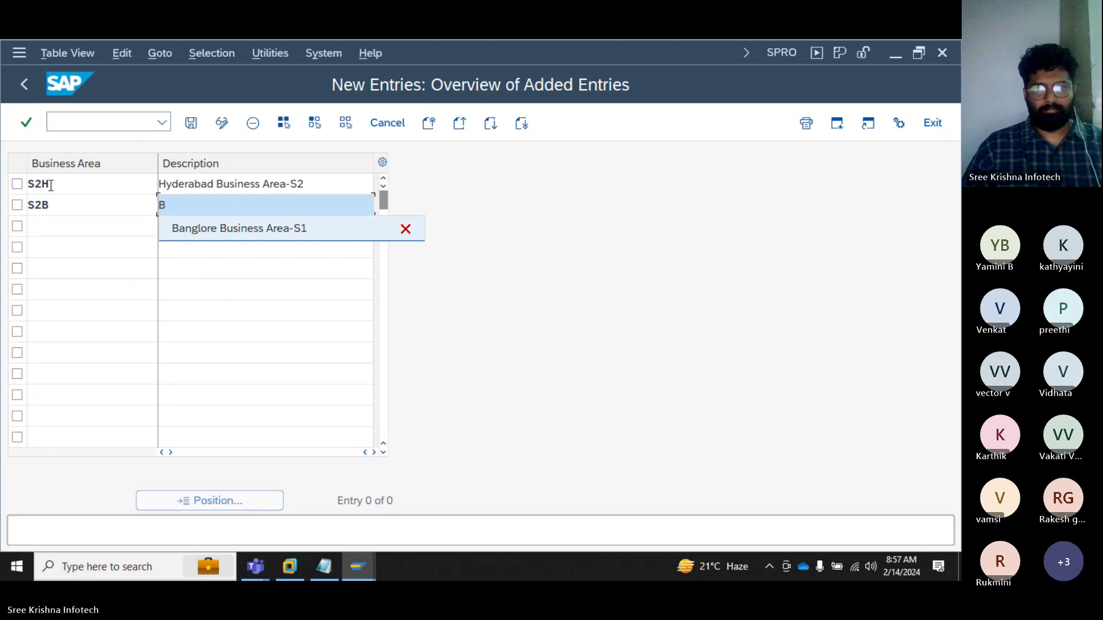
pyautogui.press('BackSpace')
pyautogui.write('2')
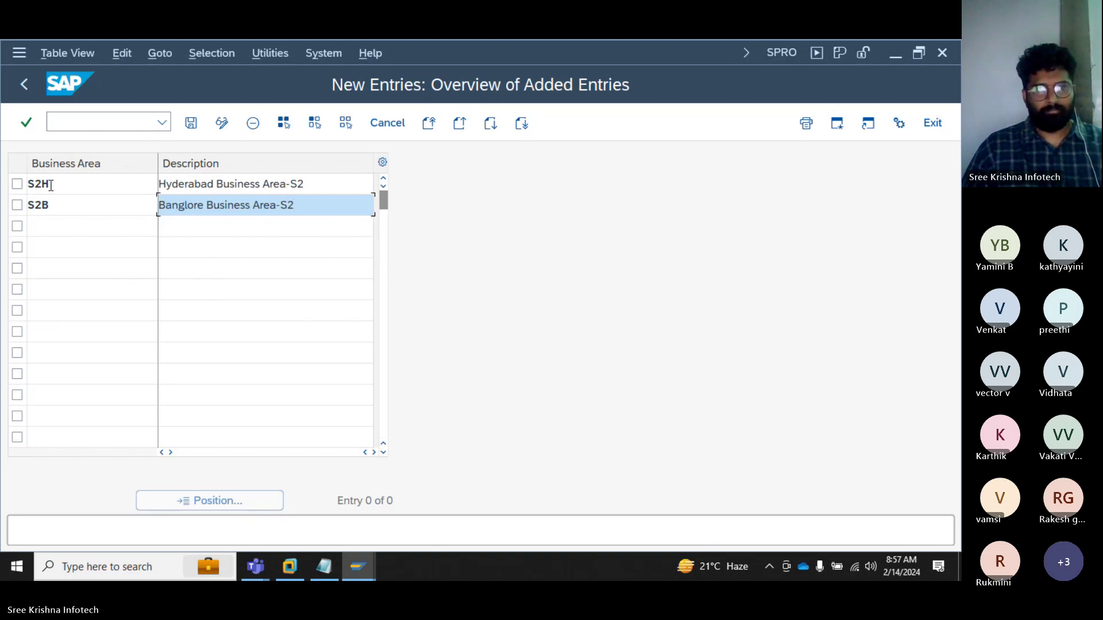
# Step: Add S2D (Delhi Business Area-S2) and S2M (Mumbai Business Area-S2), then validate the entries
pyautogui.press('Tab')
pyautogui.write('S2')
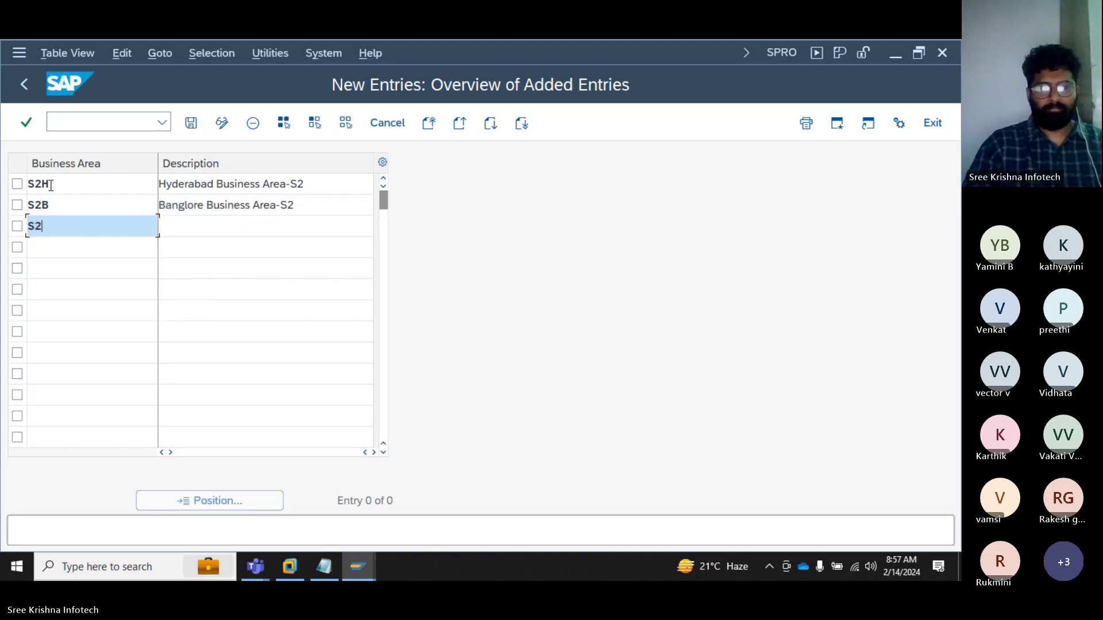
pyautogui.write('D')
pyautogui.press('Tab')
pyautogui.write('D')
pyautogui.press('Down')
pyautogui.press('Return')
pyautogui.press('BackSpace')
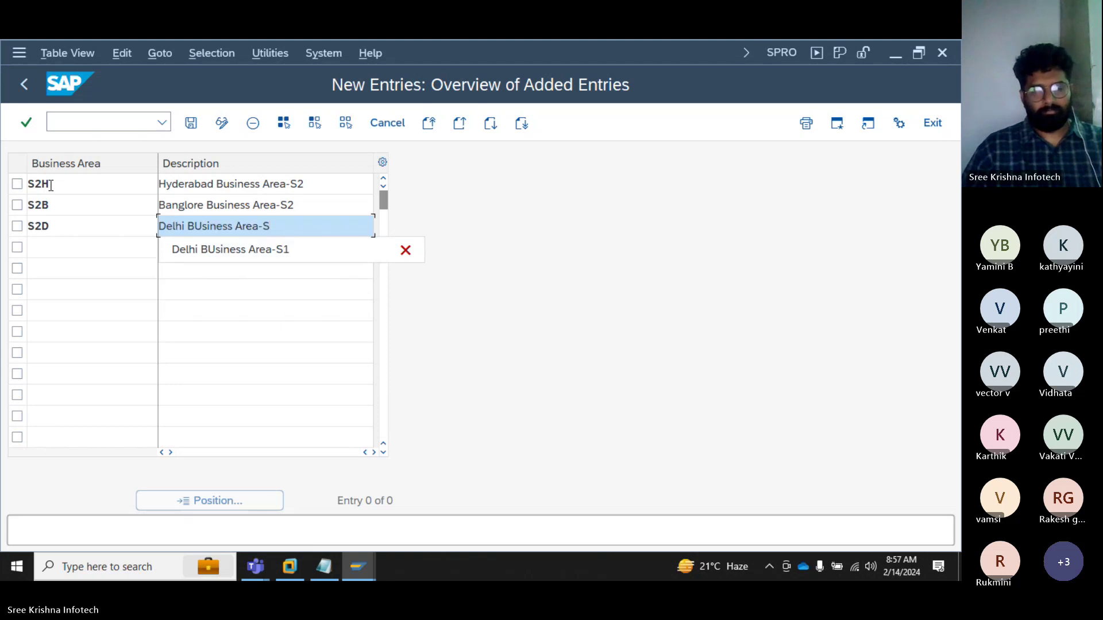
pyautogui.write('2')
pyautogui.press('Tab')
pyautogui.write('S2M')
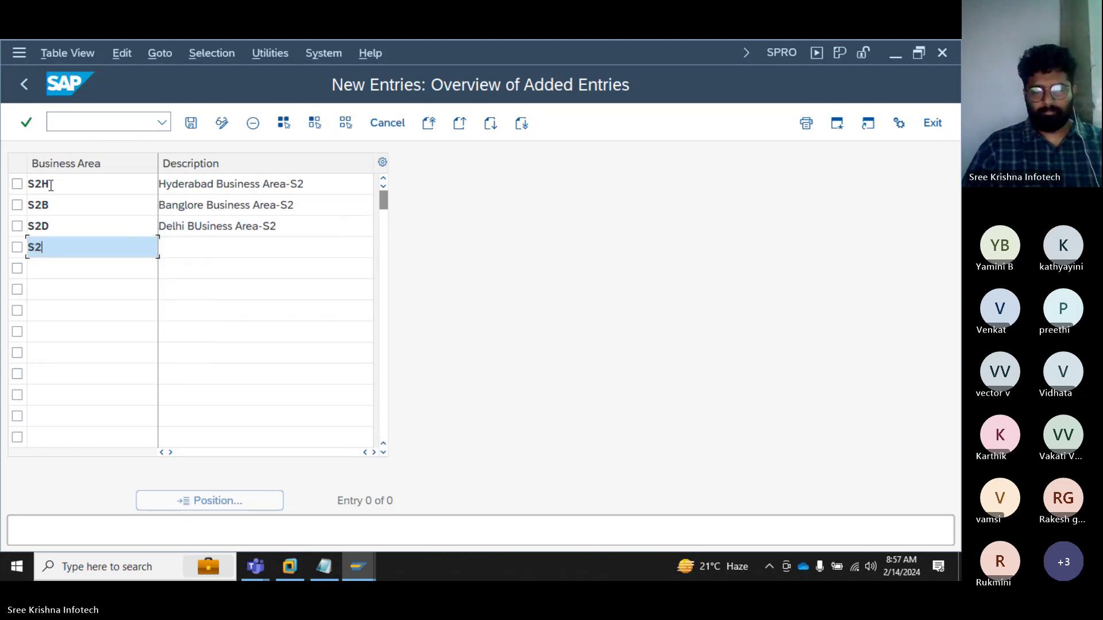
pyautogui.press('Tab')
pyautogui.write('M')
pyautogui.press('Down')
pyautogui.press('Return')
pyautogui.press('BackSpace')
pyautogui.press('BackSpace')
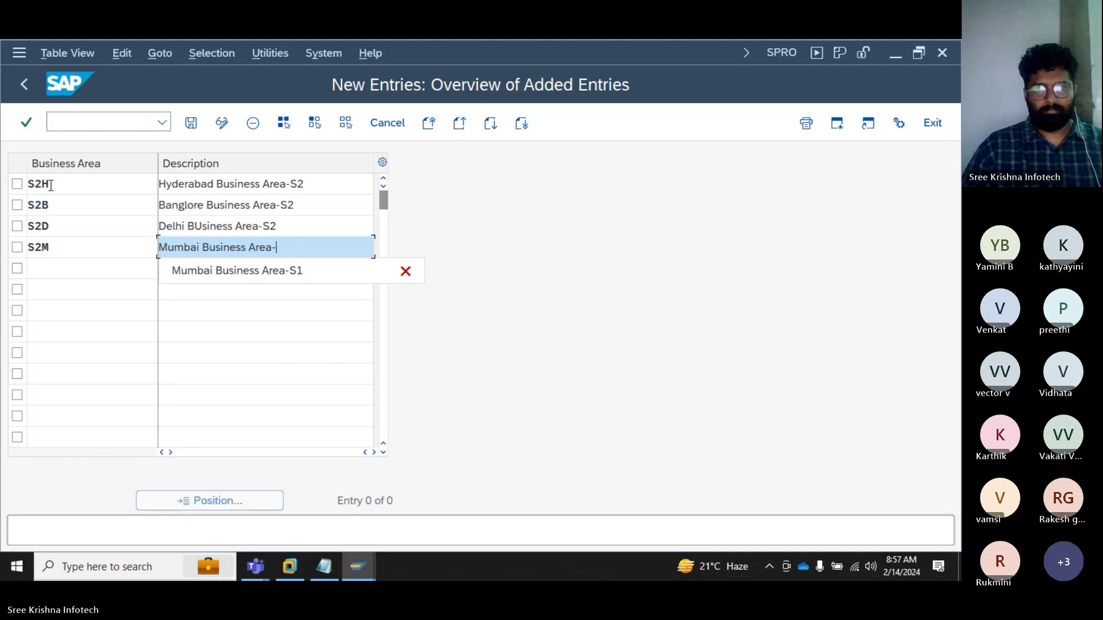
pyautogui.write('S2')
pyautogui.press('Return')
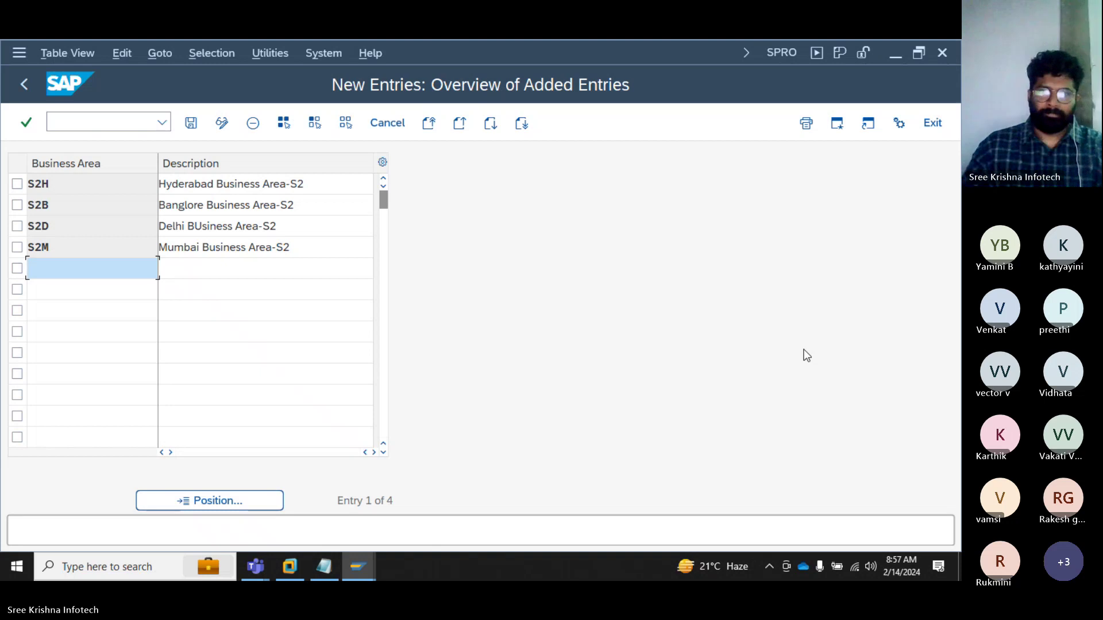
# Step: Fix 'BUsiness' to 'Business' in the S2D description and confirm the entries
pyautogui.click(195, 226)
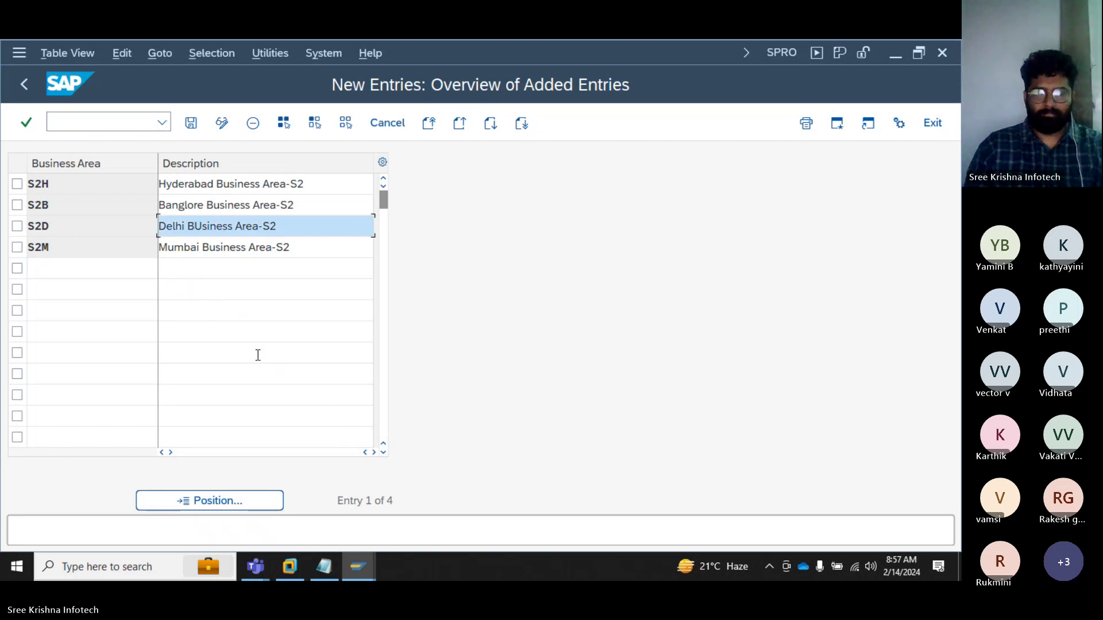
pyautogui.press('Delete')
pyautogui.write('u')
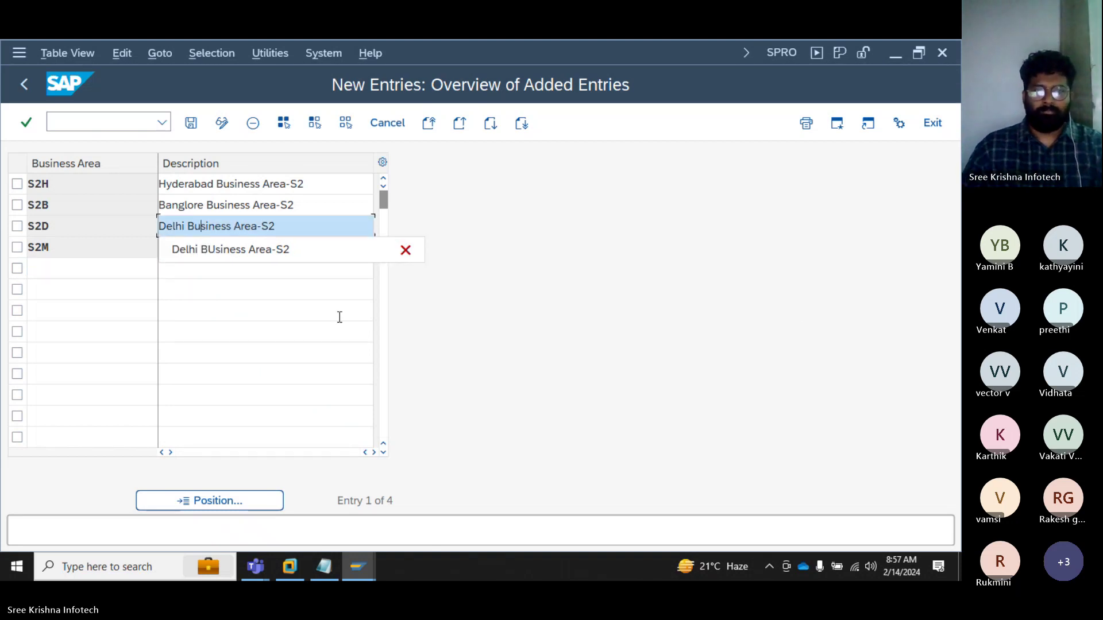
pyautogui.click(509, 219)
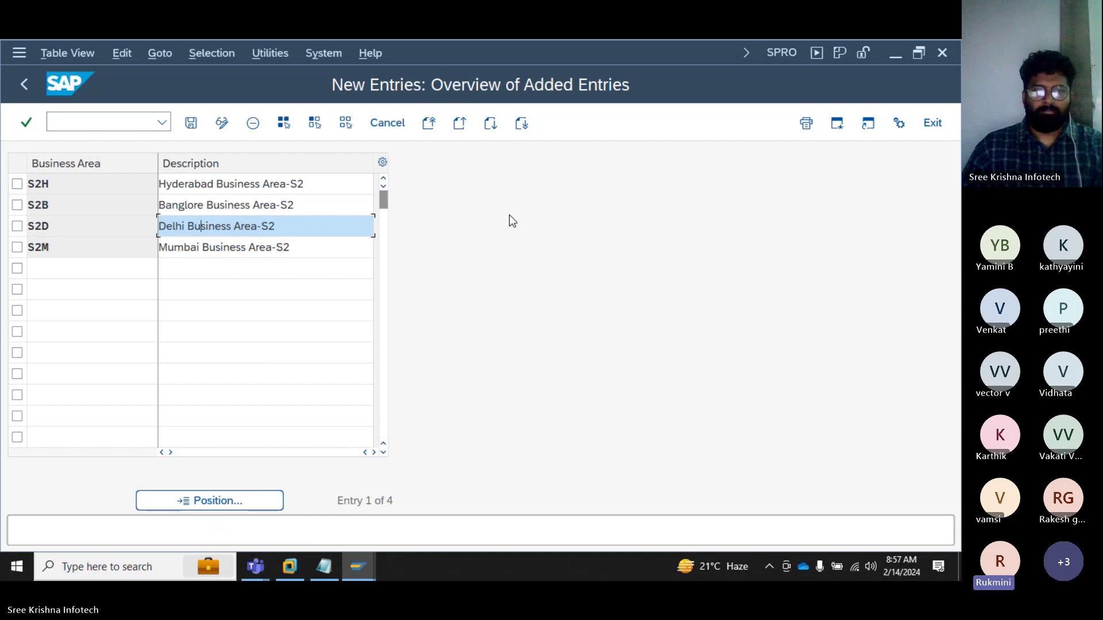
pyautogui.click(330, 248)
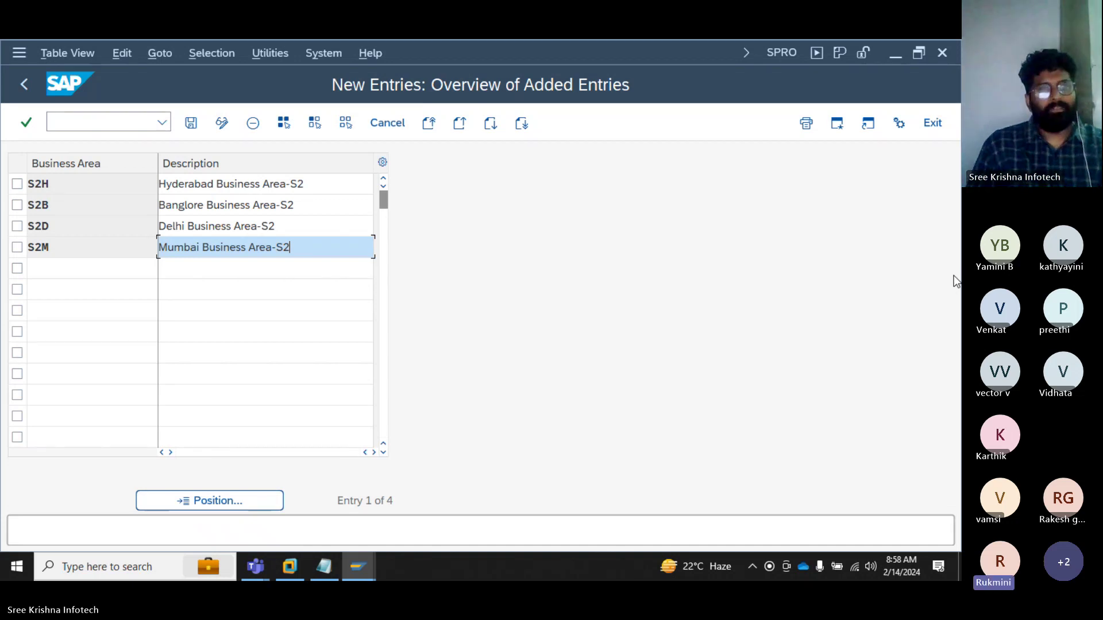
pyautogui.press('Tab')
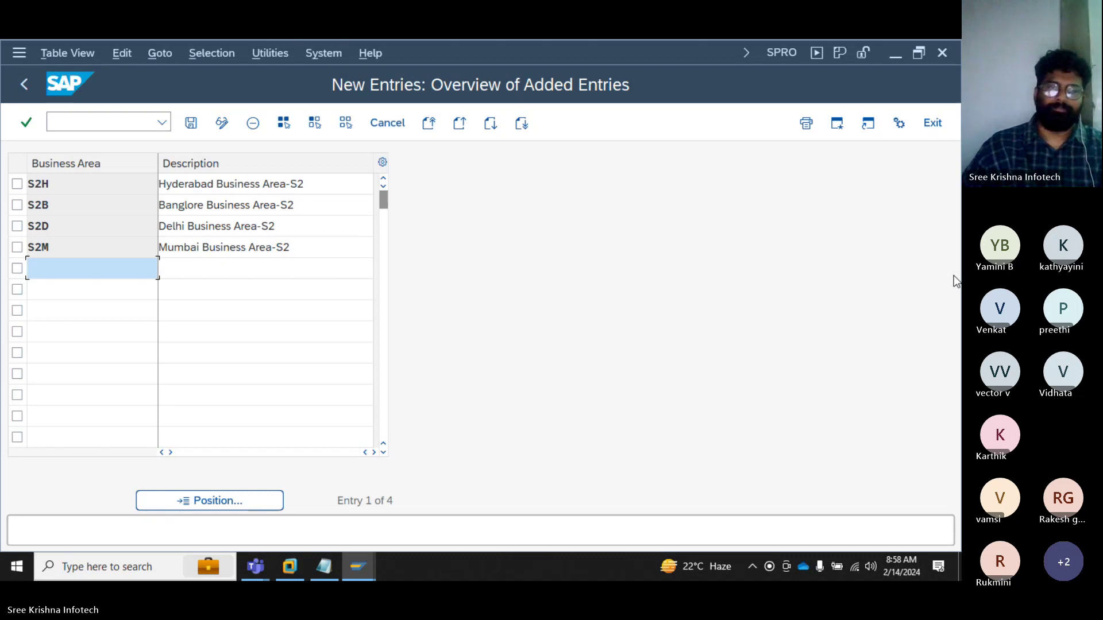
# Step: Save the S2H, S2B, S2D and S2M business areas under the customizing request
pyautogui.click(193, 131)
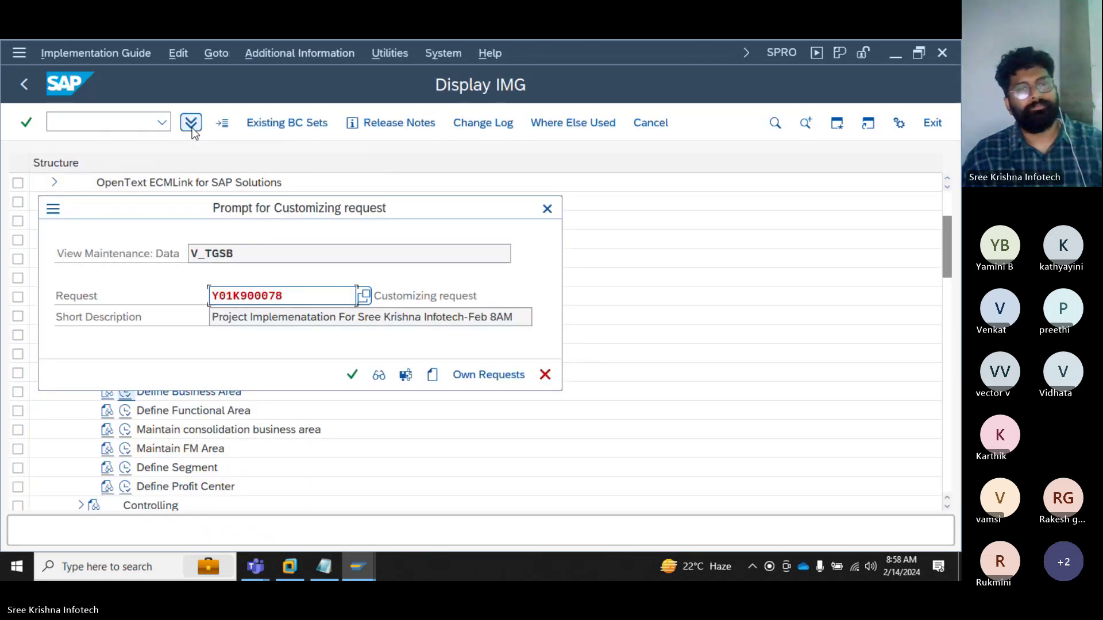
pyautogui.click(353, 374)
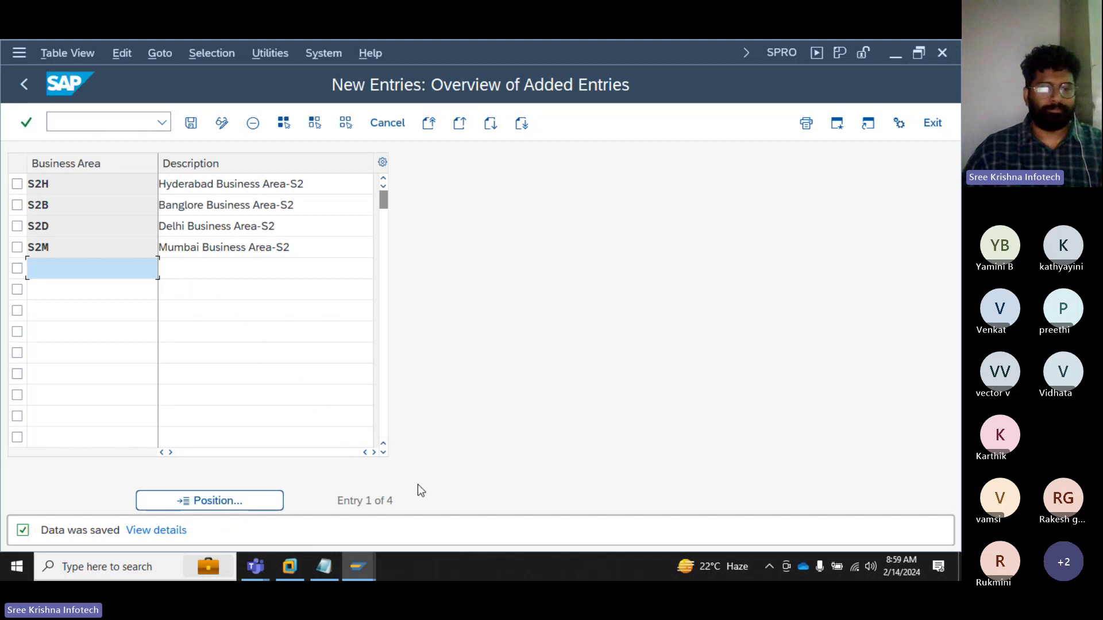
# Step: Add a dashed divider below T Code OX03 with tabbed 'VEG' and 'Non VEG' headings
pyautogui.click(323, 569)
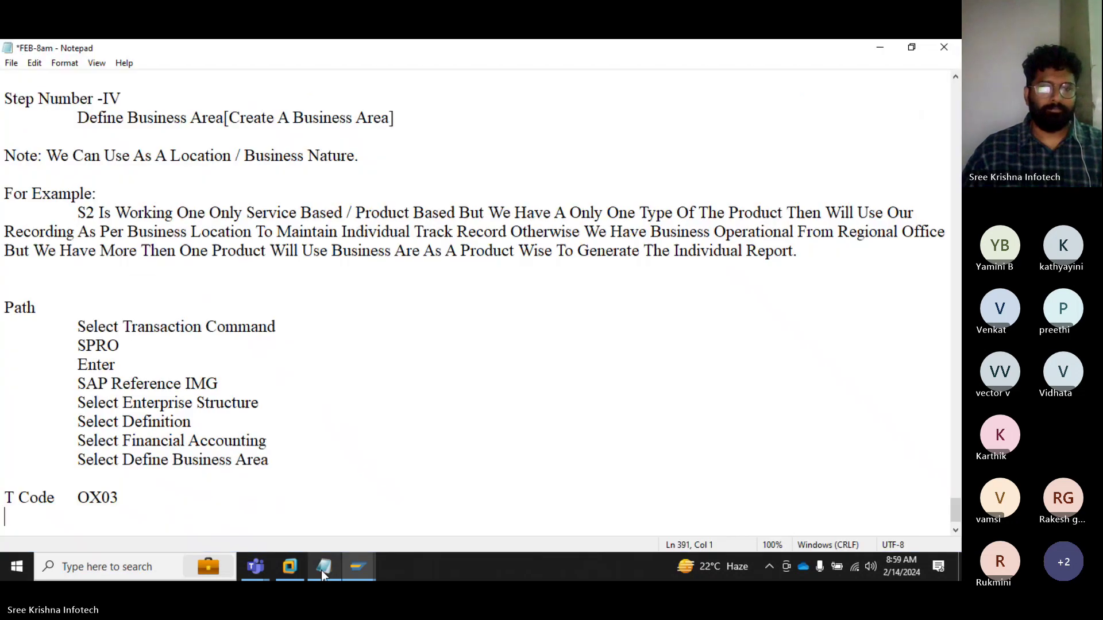
pyautogui.click(159, 509)
pyautogui.write('--------------------')
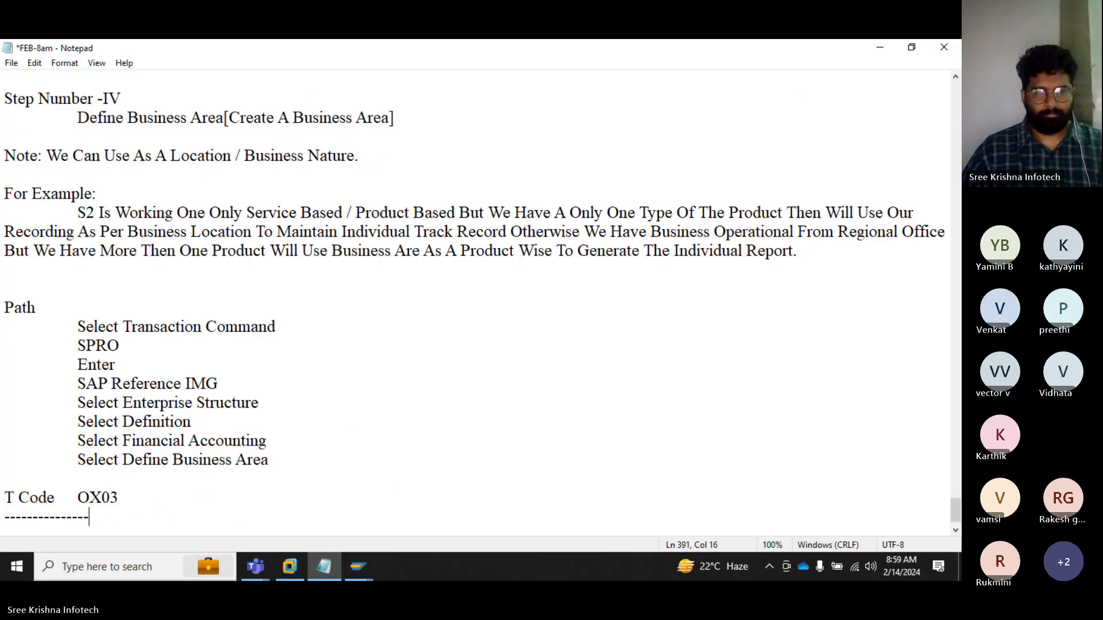
pyautogui.press('Return')
pyautogui.press('Return')
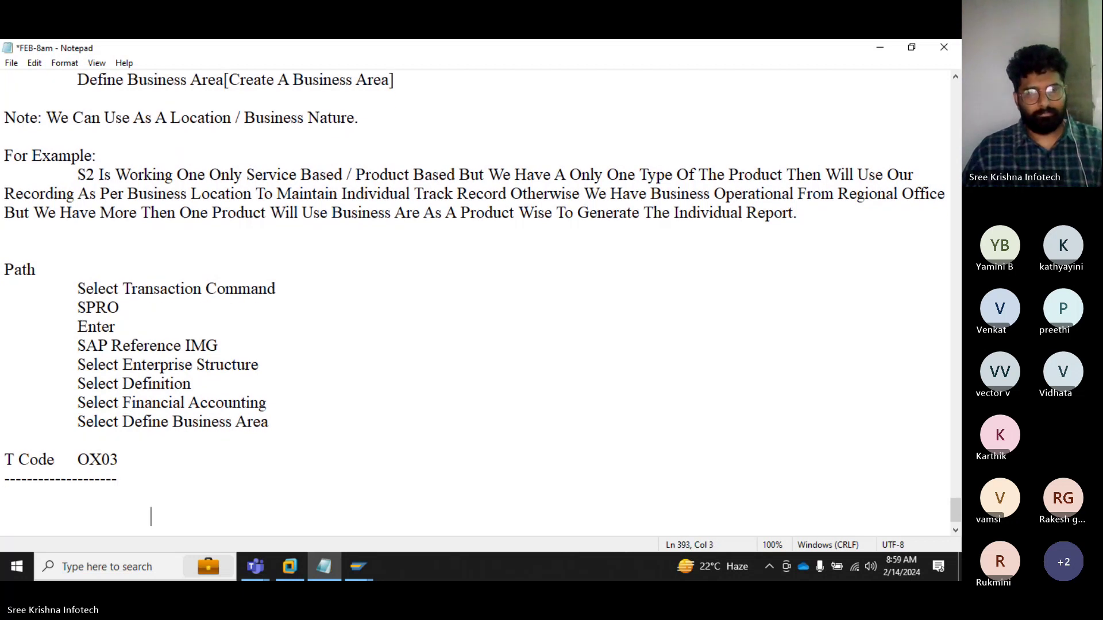
pyautogui.press('Tab')
pyautogui.press('Tab')
pyautogui.press('Tab')
pyautogui.write('VEG')
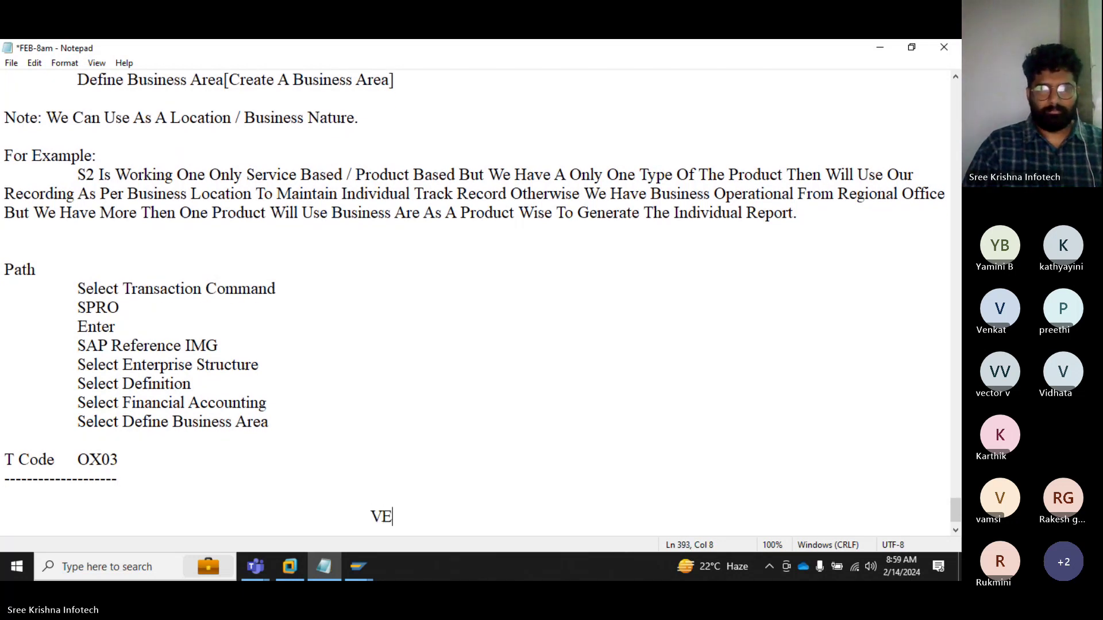
pyautogui.press('Tab')
pyautogui.press('Tab')
pyautogui.press('Tab')
pyautogui.write('Non E')
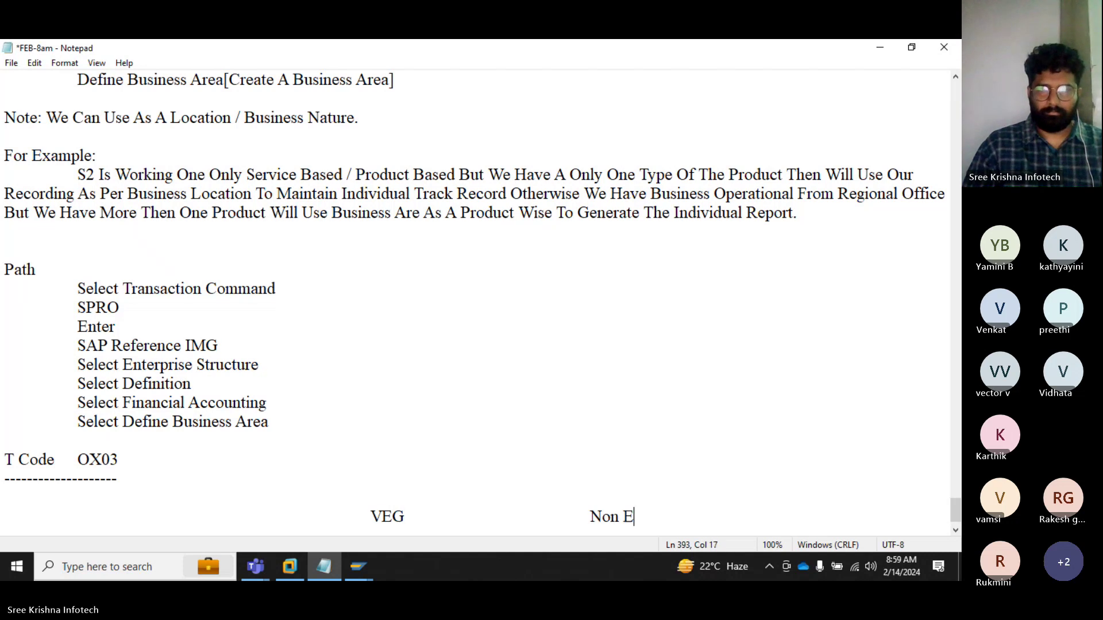
pyautogui.press('BackSpace')
pyautogui.write('VEG')
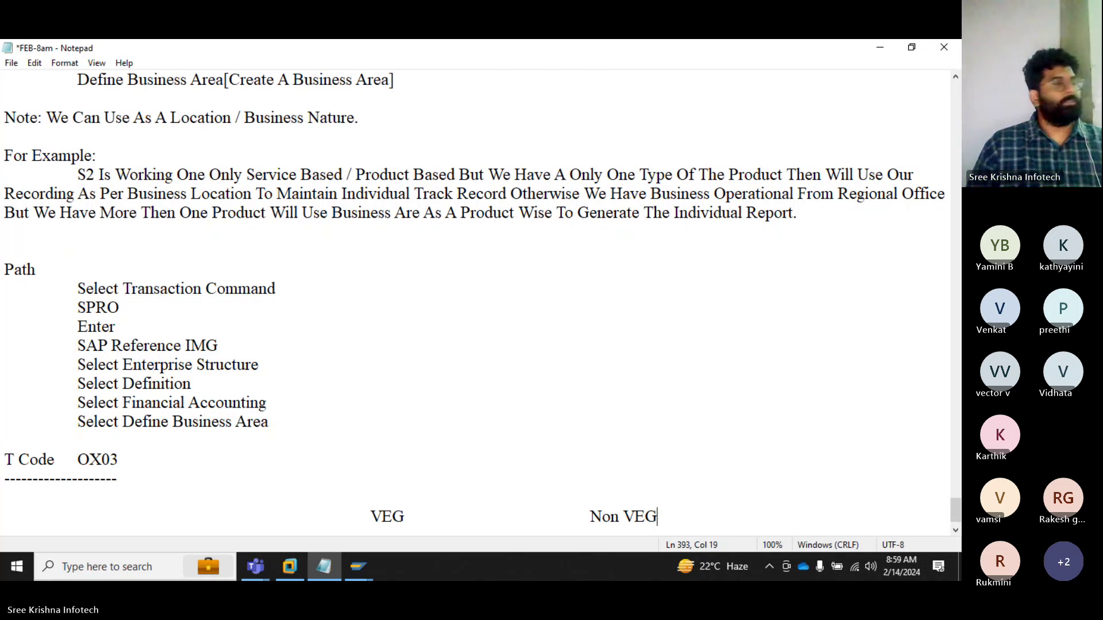
# Step: Fill rows of asterisks under the VEG and Non VEG columns
pyautogui.press('Return')
pyautogui.press('Tab')
pyautogui.press('Tab')
pyautogui.press('Tab')
pyautogui.press('Tab')
pyautogui.press('Tab')
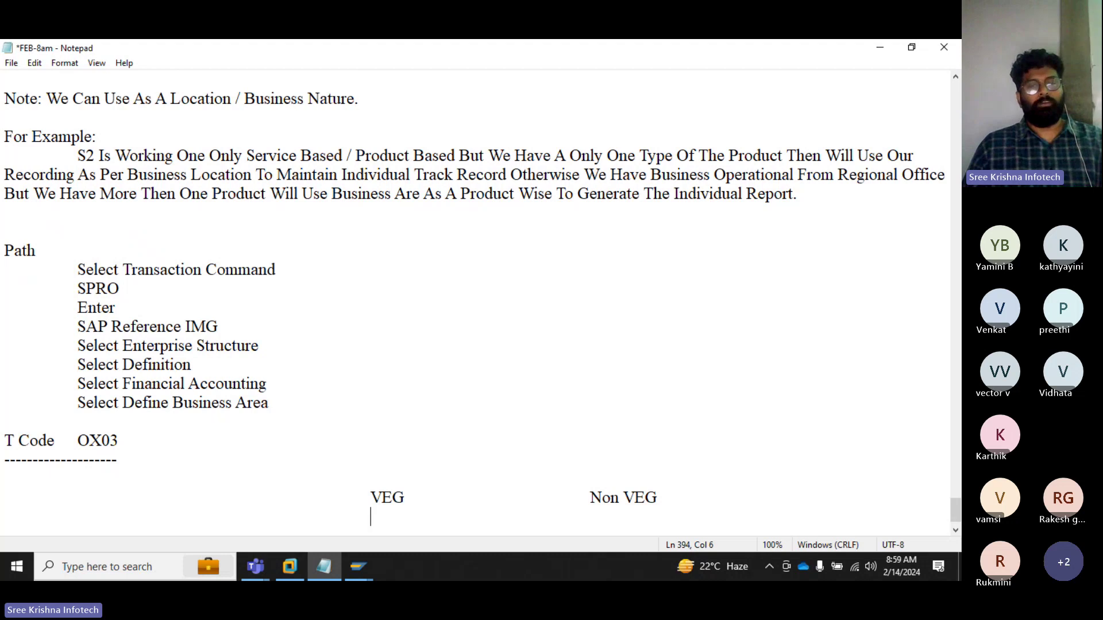
pyautogui.write('*')
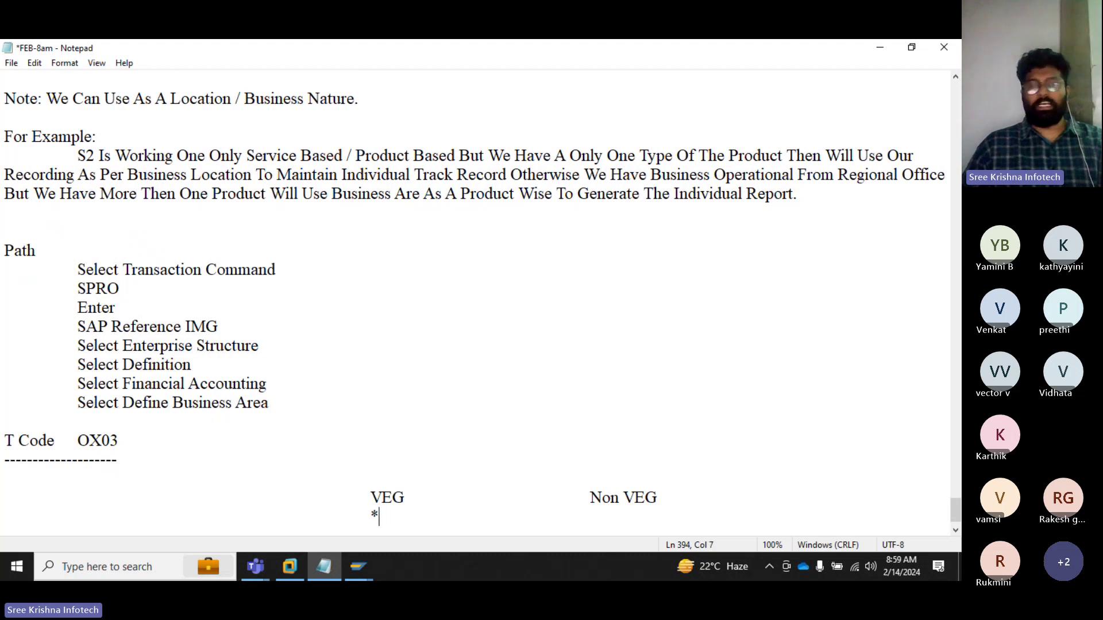
pyautogui.press('Tab')
pyautogui.press('Tab')
pyautogui.press('Tab')
pyautogui.press('Tab')
pyautogui.write('*')
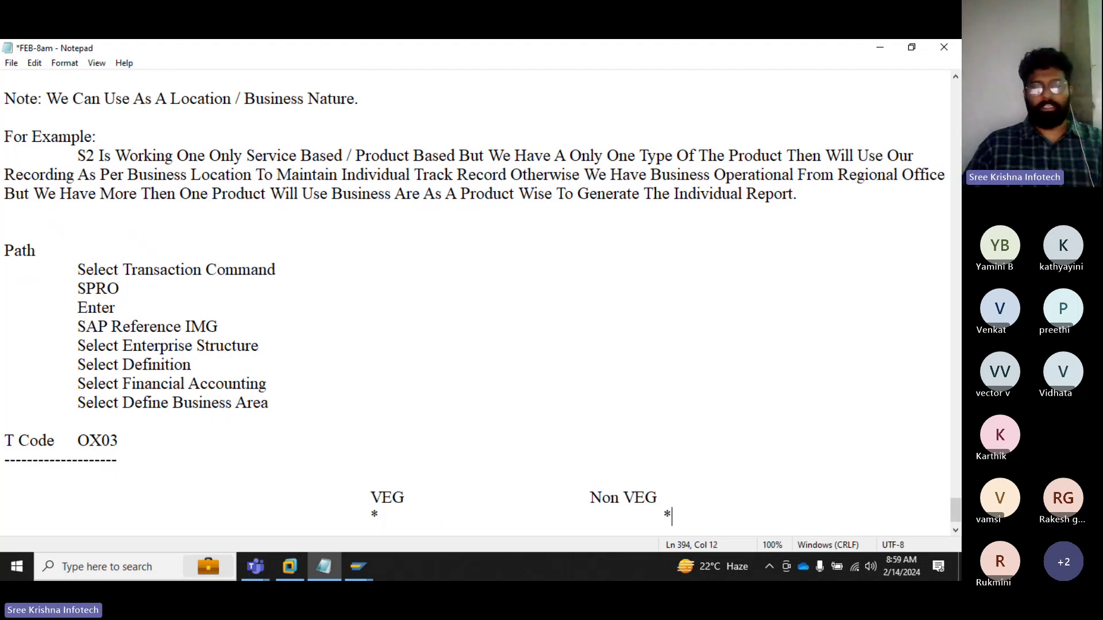
pyautogui.press('Return')
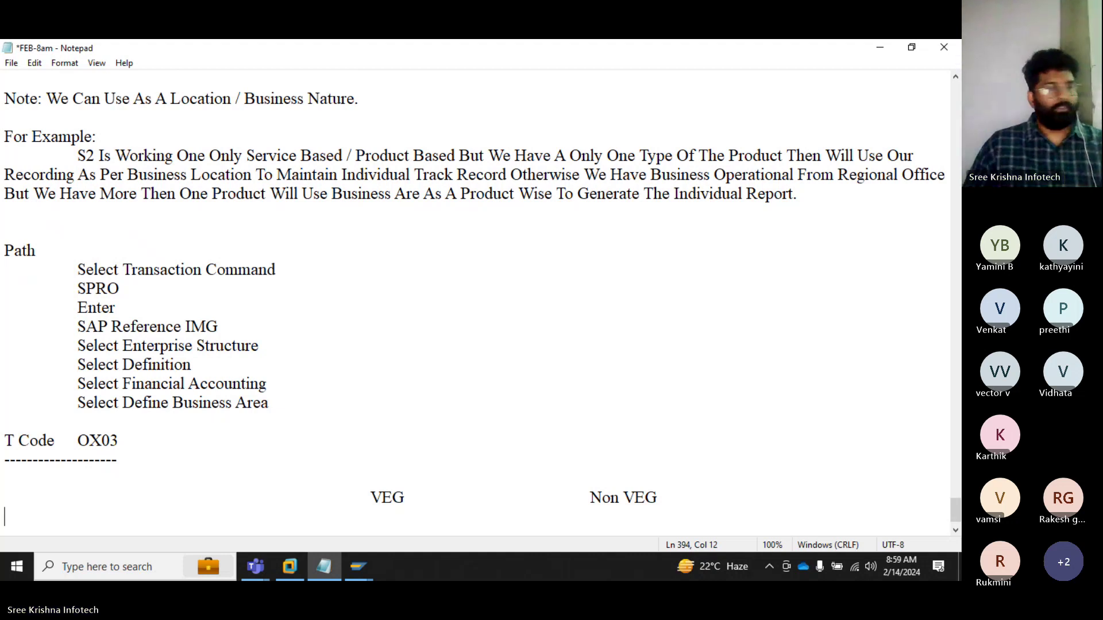
pyautogui.press('Tab')
pyautogui.press('Tab')
pyautogui.press('Tab')
pyautogui.press('Tab')
pyautogui.press('Tab')
pyautogui.write('*')
pyautogui.press('Tab')
pyautogui.press('Tab')
pyautogui.press('Tab')
pyautogui.press('Tab')
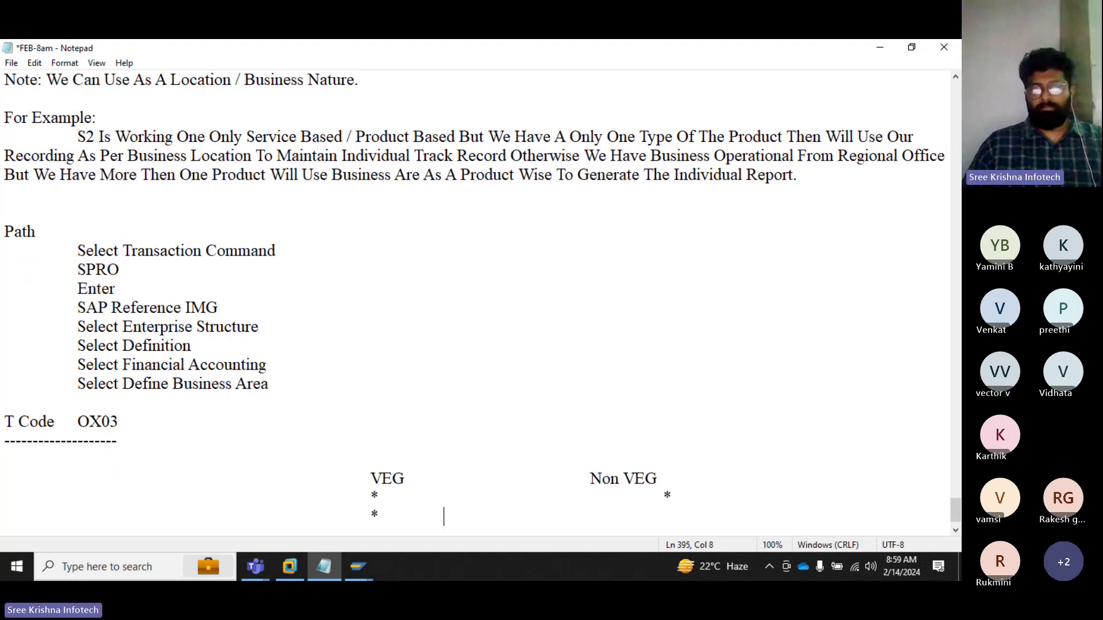
pyautogui.write('*')
pyautogui.press('Return')
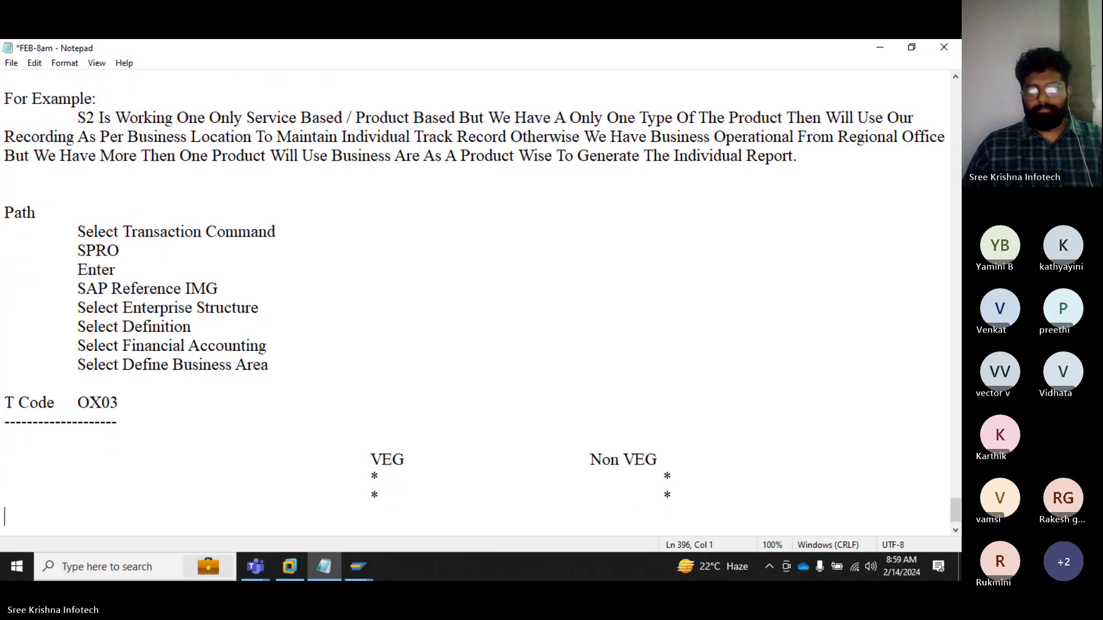
pyautogui.press('Tab')
pyautogui.press('Tab')
pyautogui.press('Tab')
pyautogui.press('Tab')
pyautogui.press('Tab')
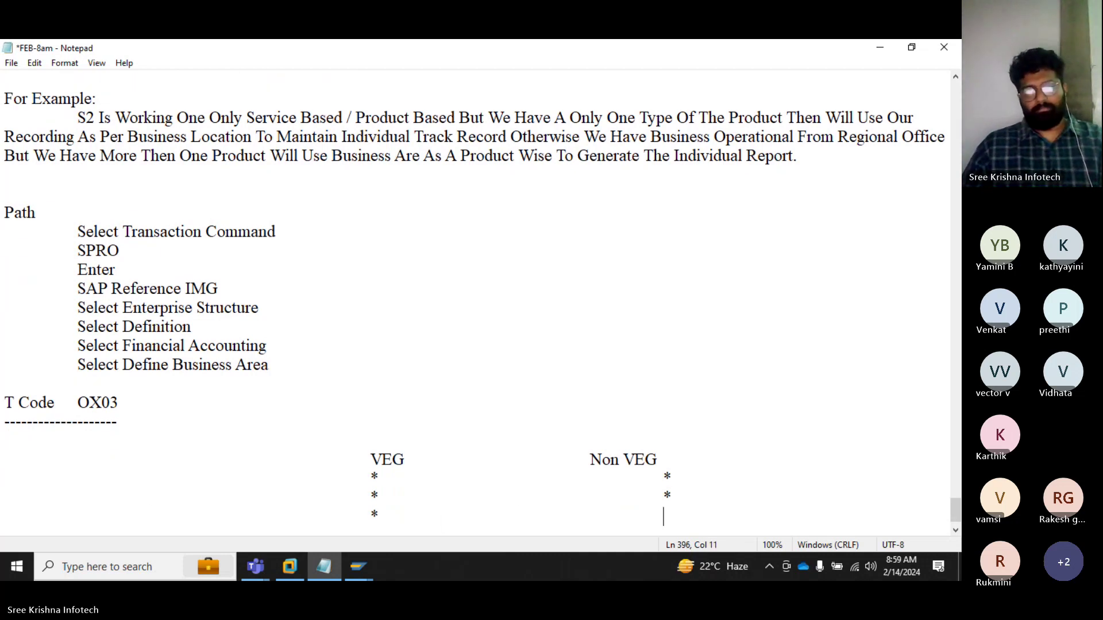
pyautogui.write('*')
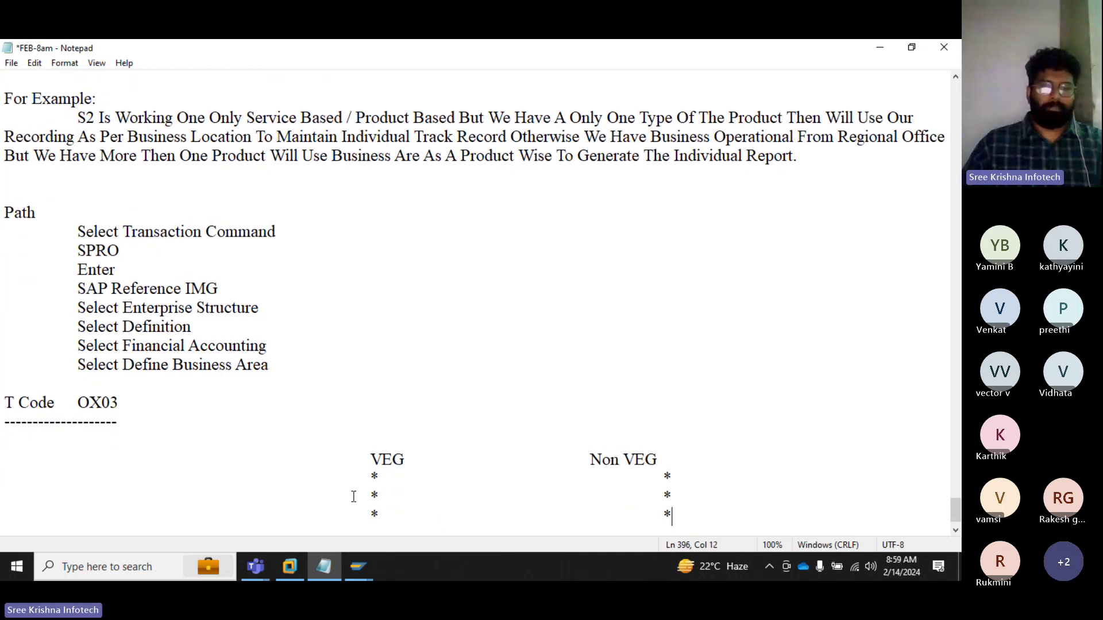
pyautogui.moveTo(382, 495); pyautogui.dragTo(352, 497)
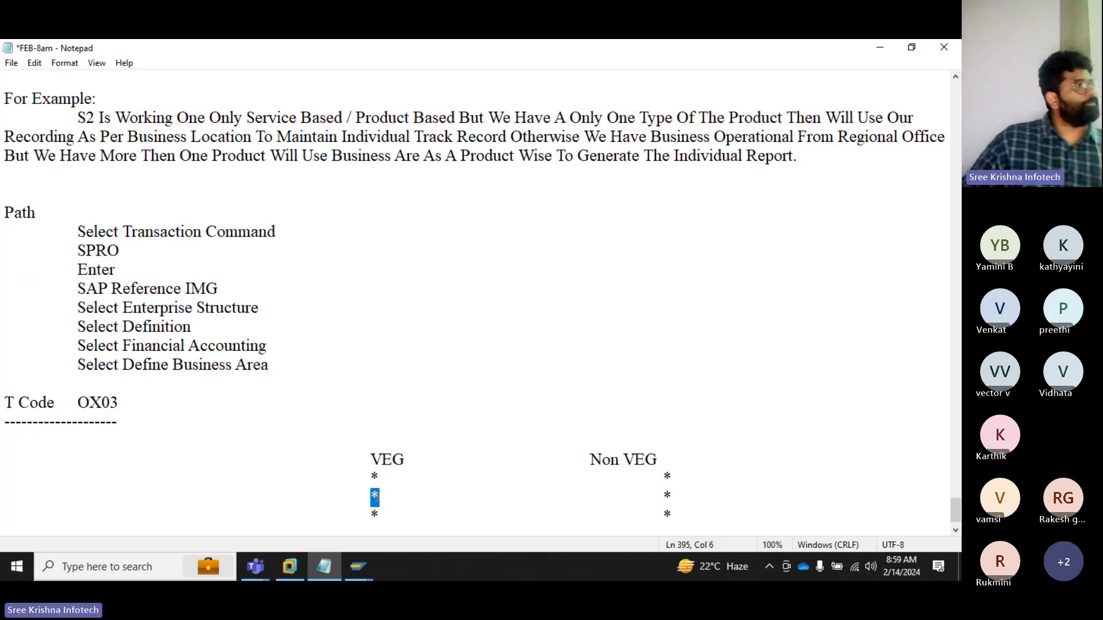
pyautogui.click(382, 499)
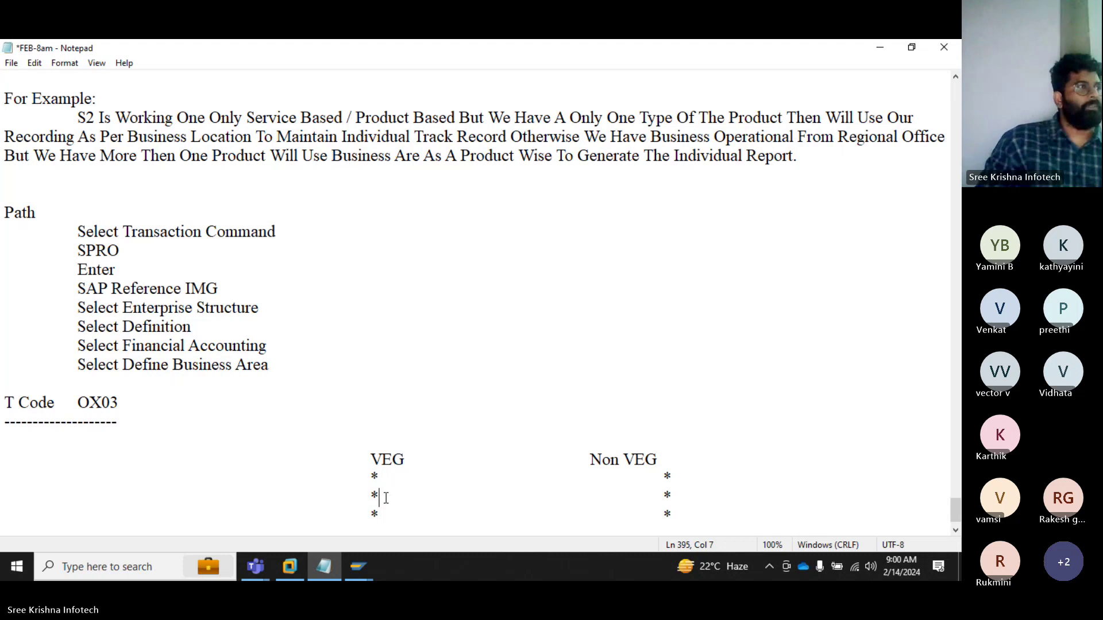
pyautogui.moveTo(657, 513); pyautogui.dragTo(677, 514)
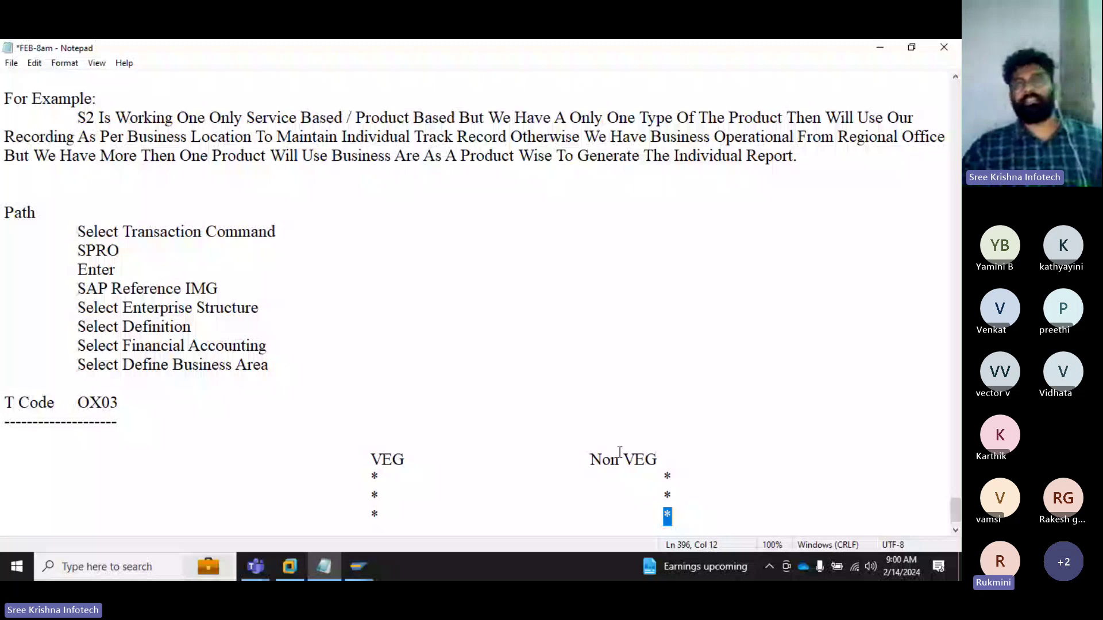
pyautogui.moveTo(372, 476); pyautogui.dragTo(704, 482)
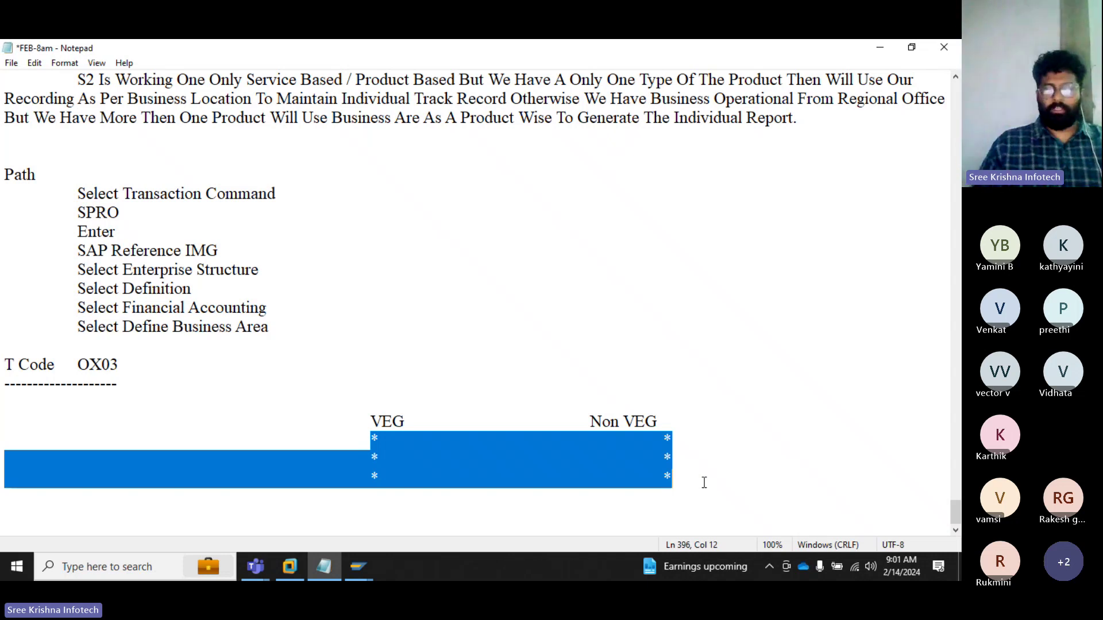
# Step: Delete the VEG/Non VEG asterisk rows and extend the dashed divider by two dashes
pyautogui.press('BackSpace')
pyautogui.press('BackSpace')
pyautogui.press('BackSpace')
pyautogui.press('BackSpace')
pyautogui.press('BackSpace')
pyautogui.press('BackSpace')
pyautogui.press('BackSpace')
pyautogui.press('BackSpace')
pyautogui.press('BackSpace')
pyautogui.press('BackSpace')
pyautogui.press('BackSpace')
pyautogui.press('BackSpace')
pyautogui.press('BackSpace')
pyautogui.press('BackSpace')
pyautogui.press('BackSpace')
pyautogui.press('BackSpace')
pyautogui.press('BackSpace')
pyautogui.press('BackSpace')
pyautogui.press('BackSpace')
pyautogui.press('BackSpace')
pyautogui.press('BackSpace')
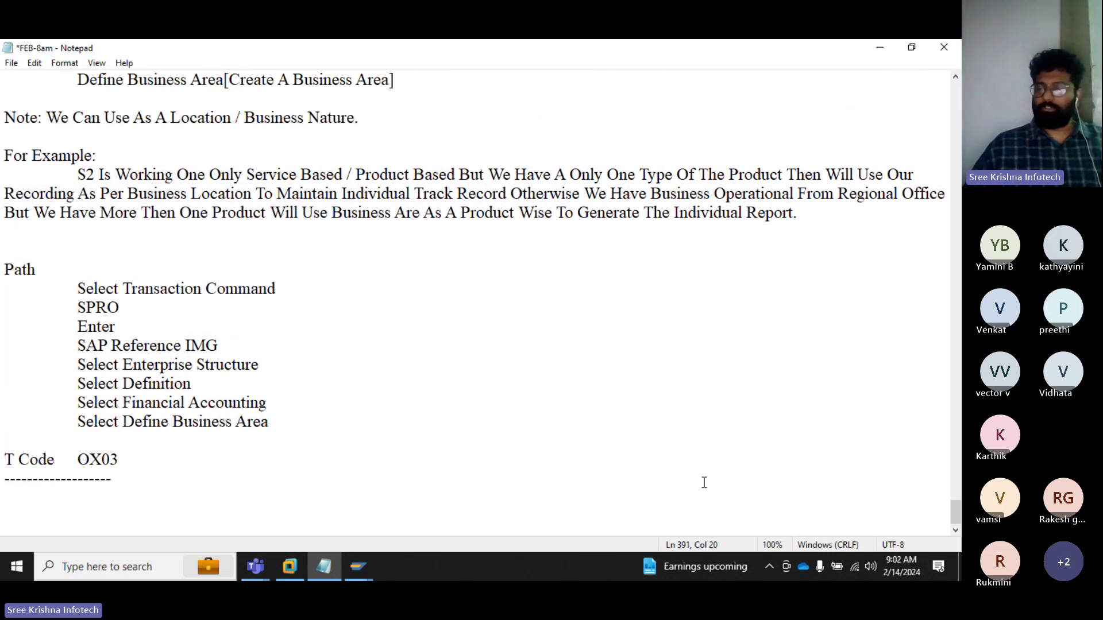
pyautogui.write('--')
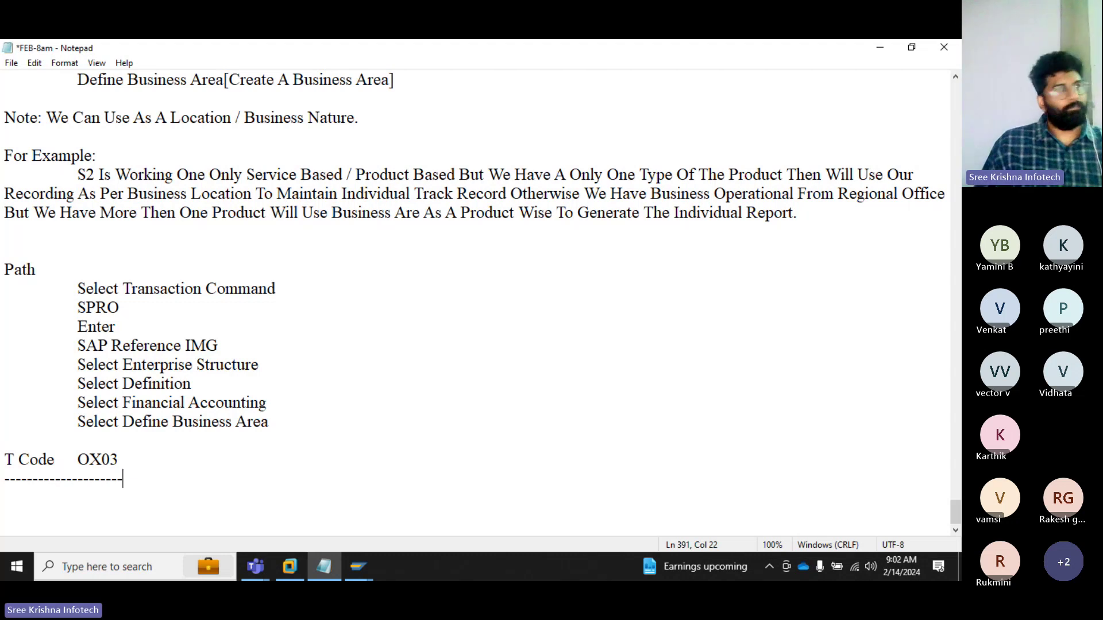
# Step: Spotlight the organizer's own video for everyone in the Teams meeting, then return to Notepad
pyautogui.click(253, 564)
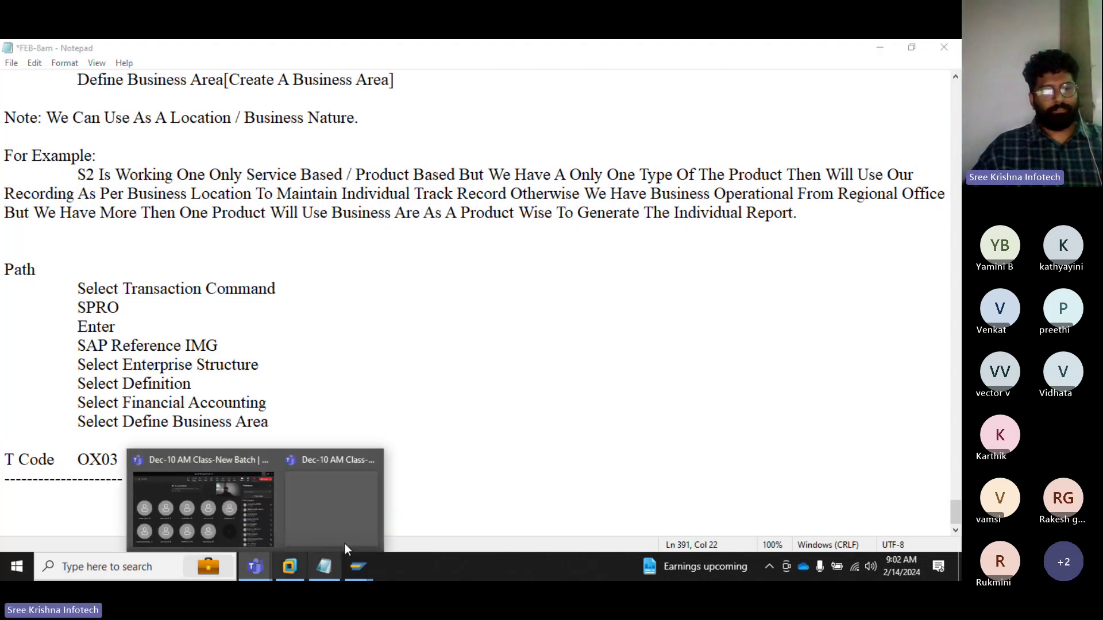
pyautogui.click(170, 462)
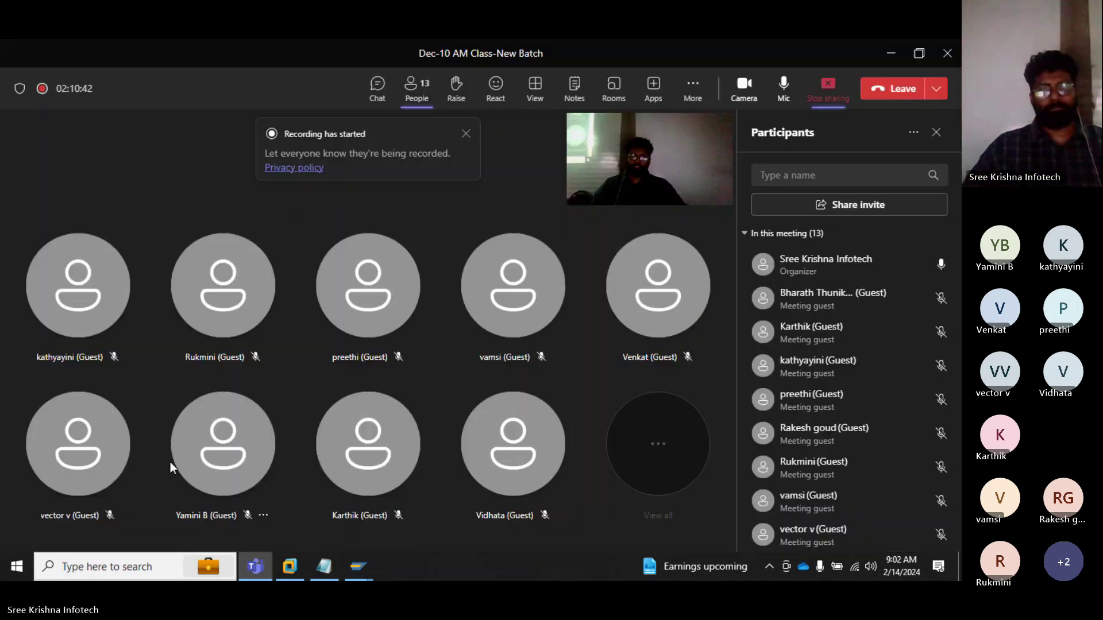
pyautogui.click(583, 192)
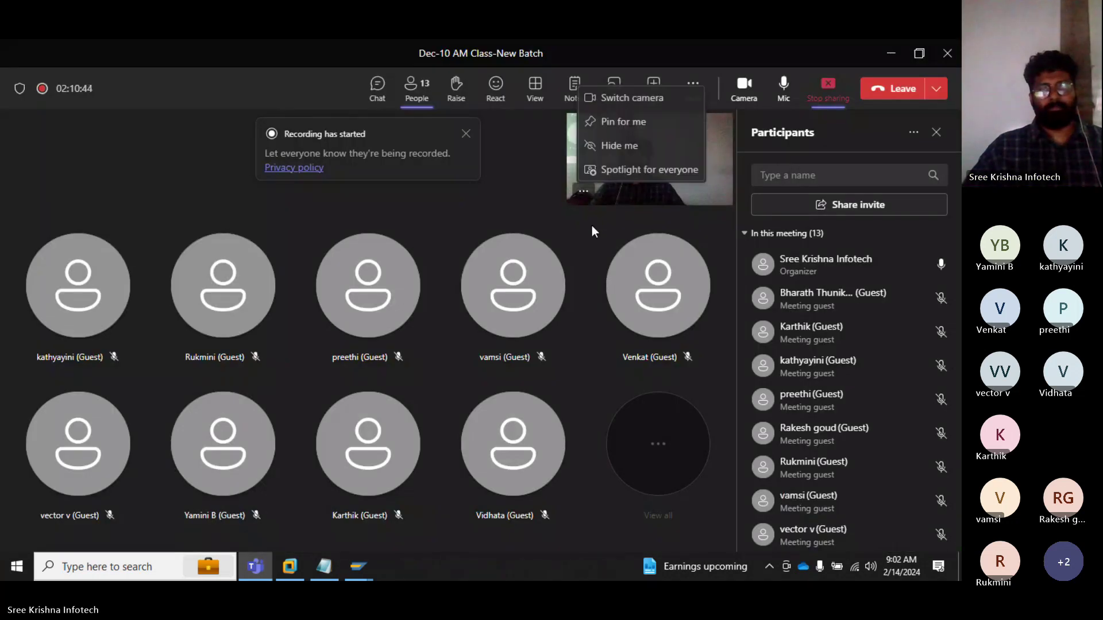
pyautogui.click(605, 176)
pyautogui.click(547, 324)
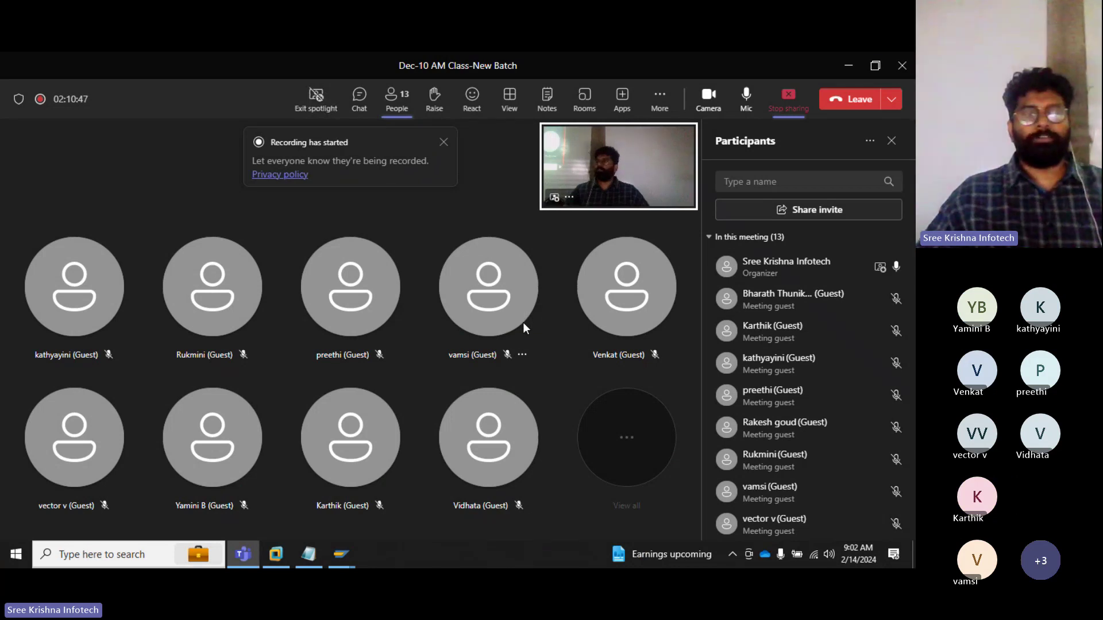
pyautogui.moveTo(342, 555)
pyautogui.click(345, 494)
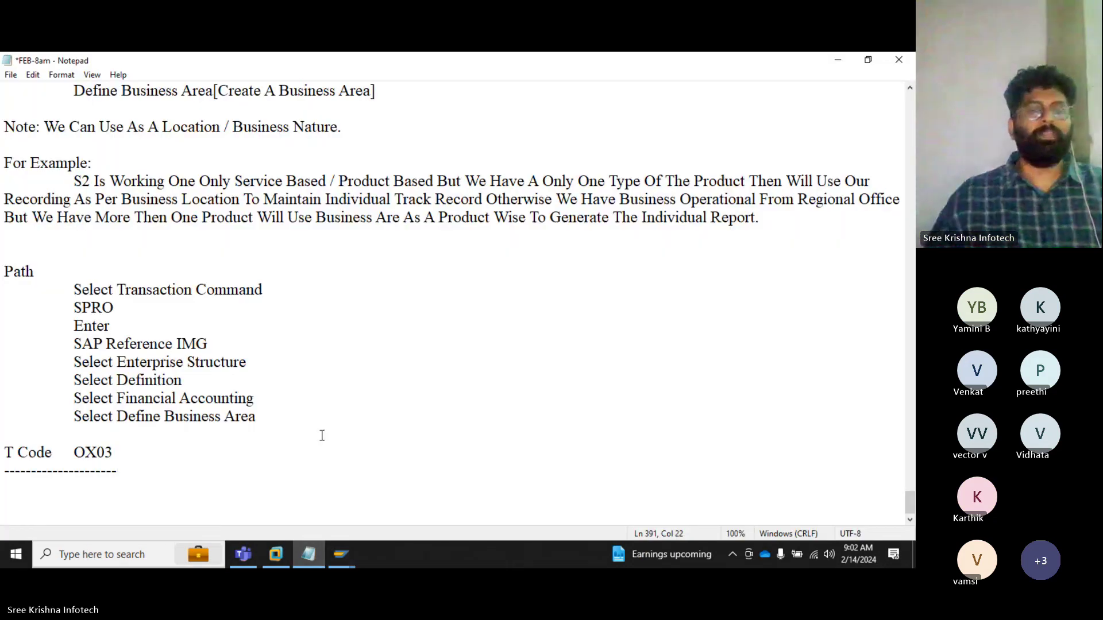
# Step: Add a Laptop example with indented spec lines '250 GB HD' and '8+ Ram'
pyautogui.press('Return')
pyautogui.press('Return')
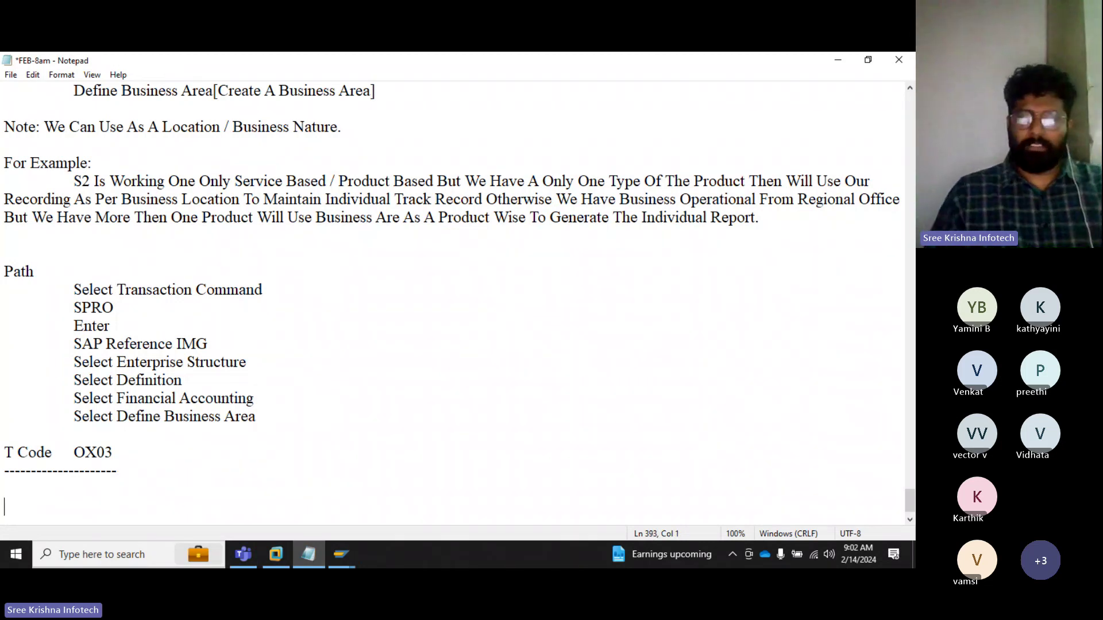
pyautogui.write('Lap')
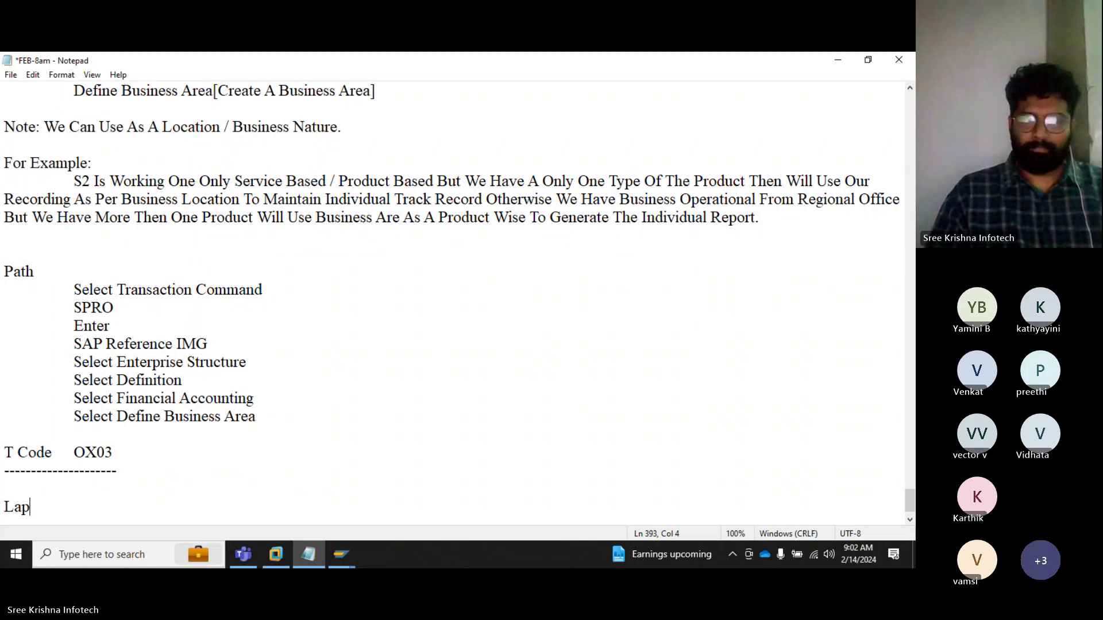
pyautogui.write('top')
pyautogui.press('Return')
pyautogui.press('Tab')
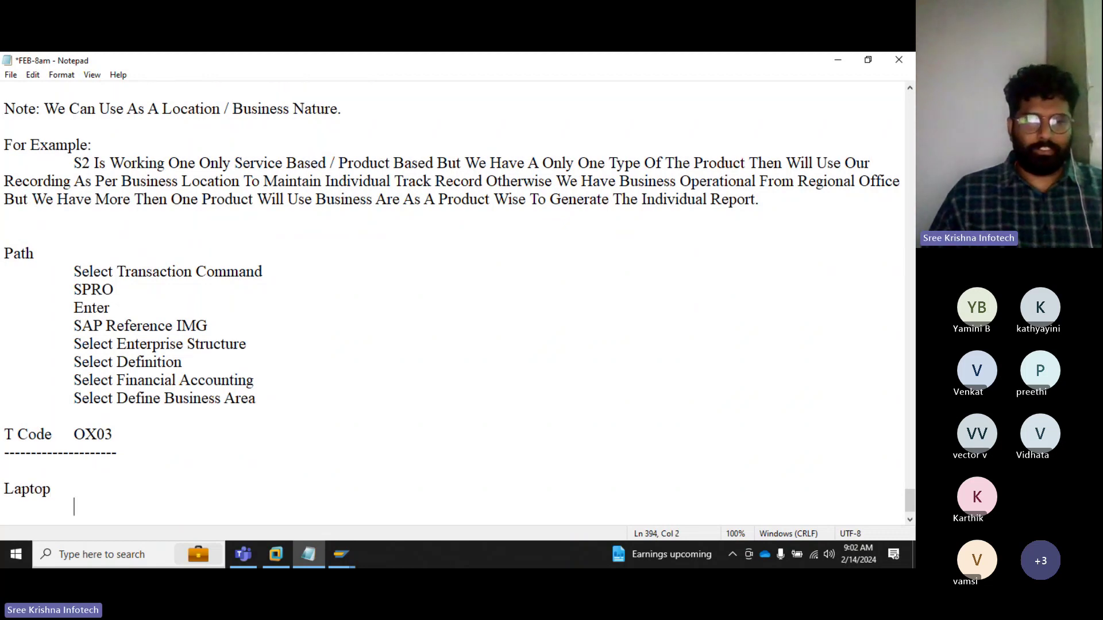
pyautogui.write('2')
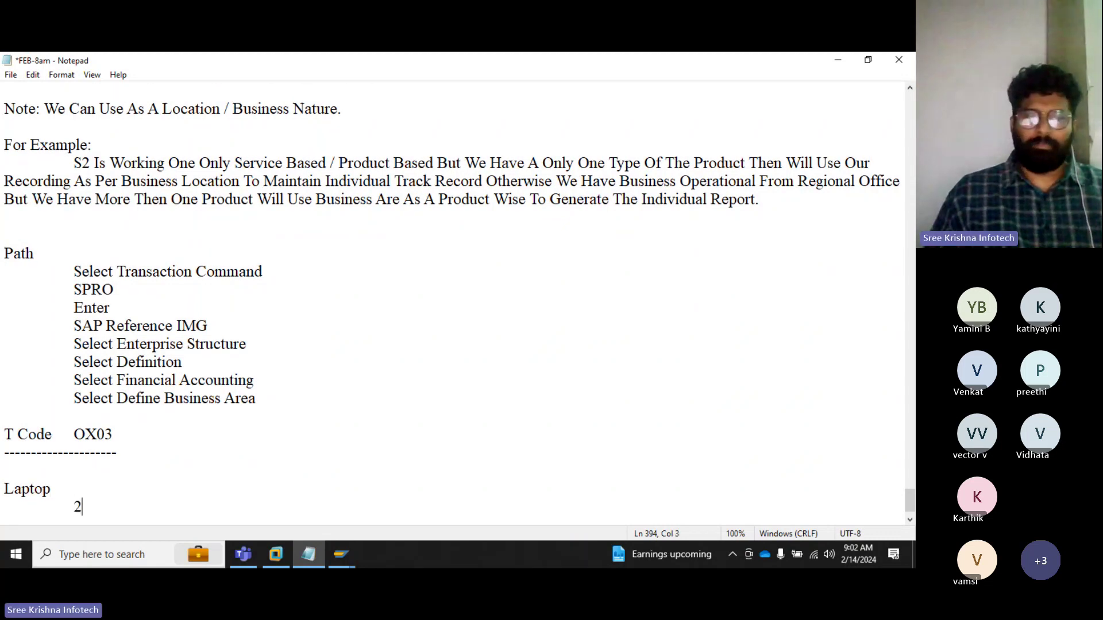
pyautogui.write('50 GB ')
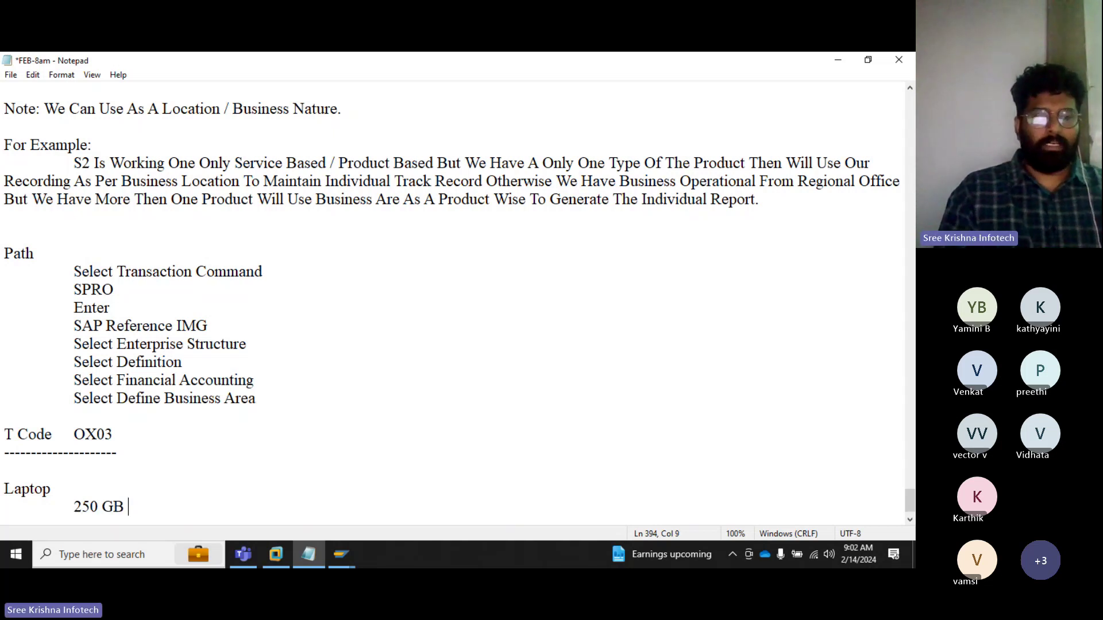
pyautogui.write('HD')
pyautogui.press('Return')
pyautogui.press('Tab')
pyautogui.press('Tab')
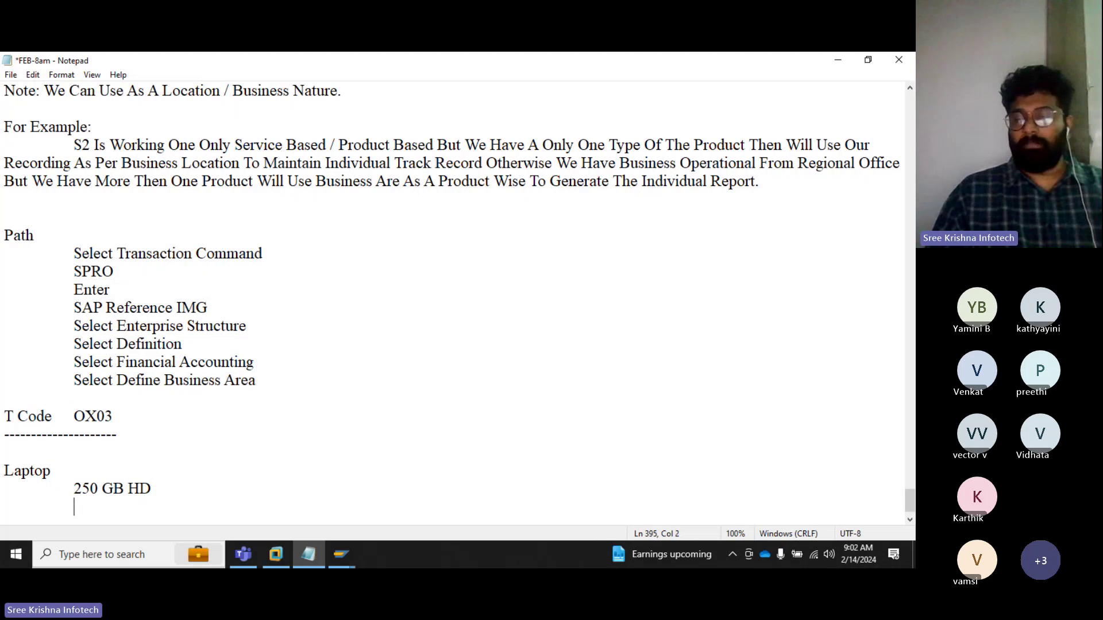
pyautogui.write('8+ Ram')
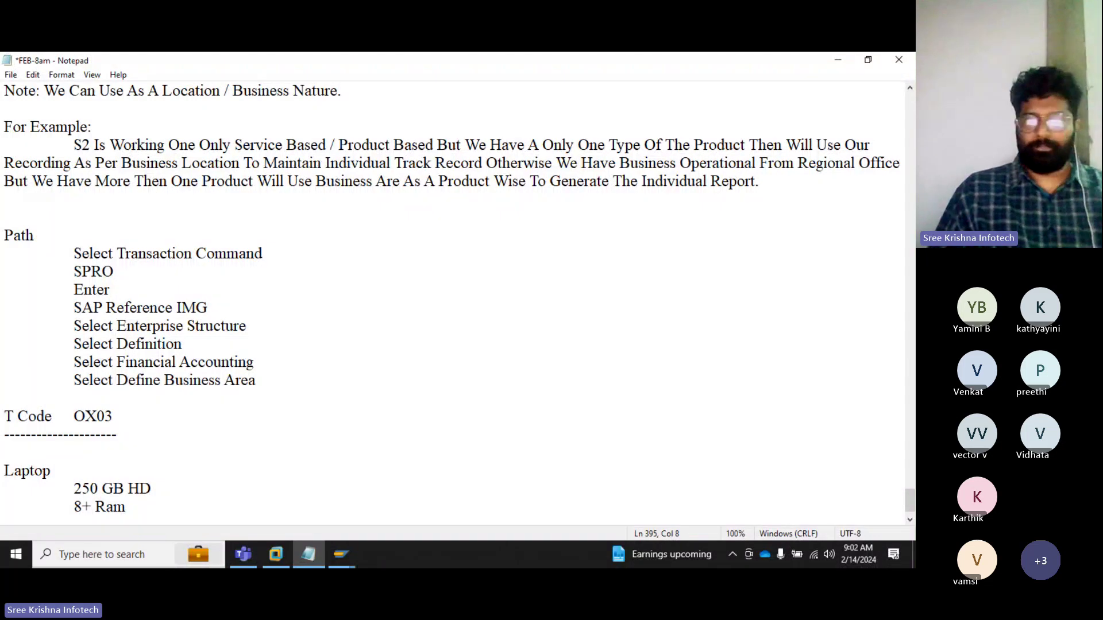
# Step: Erase the laptop example lines and bring up the Teams meeting's More options
pyautogui.press('BackSpace')
pyautogui.press('BackSpace')
pyautogui.press('BackSpace')
pyautogui.press('BackSpace')
pyautogui.press('BackSpace')
pyautogui.press('BackSpace')
pyautogui.press('BackSpace')
pyautogui.press('BackSpace')
pyautogui.press('BackSpace')
pyautogui.press('BackSpace')
pyautogui.press('BackSpace')
pyautogui.press('BackSpace')
pyautogui.press('BackSpace')
pyautogui.press('BackSpace')
pyautogui.press('BackSpace')
pyautogui.press('BackSpace')
pyautogui.press('BackSpace')
pyautogui.press('BackSpace')
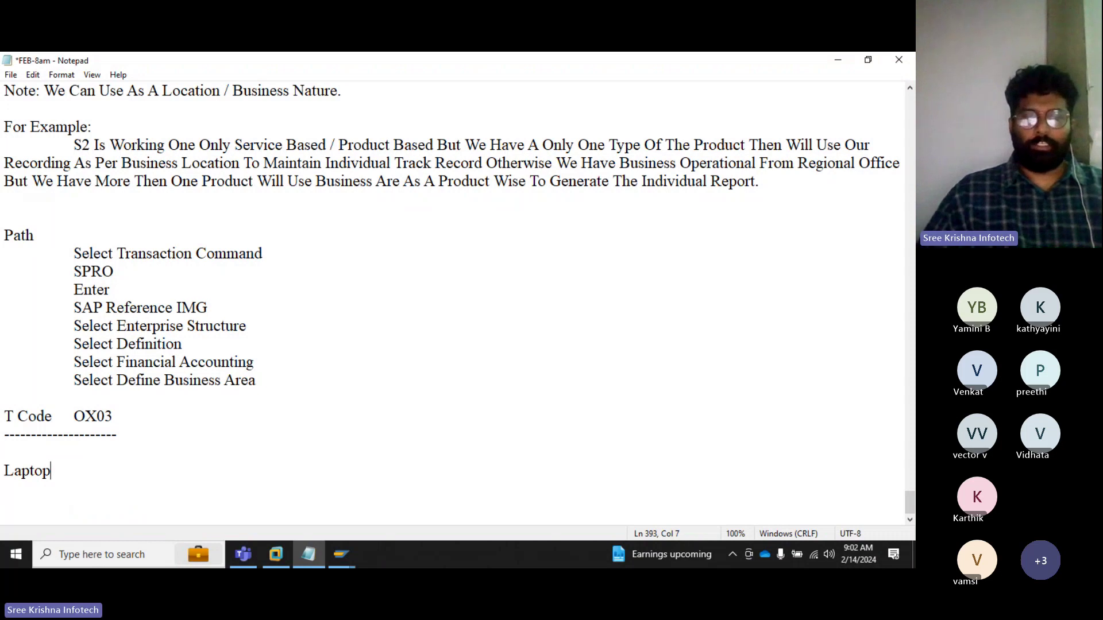
pyautogui.press('BackSpace')
pyautogui.press('BackSpace')
pyautogui.press('BackSpace')
pyautogui.press('BackSpace')
pyautogui.press('BackSpace')
pyautogui.press('BackSpace')
pyautogui.press('BackSpace')
pyautogui.click(243, 554)
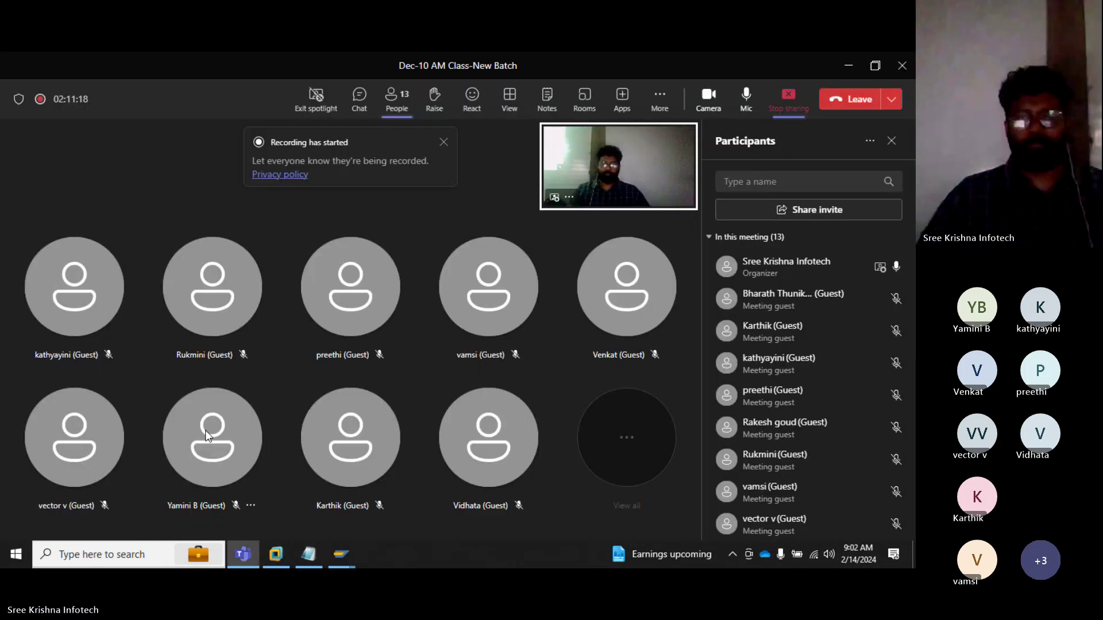
pyautogui.click(661, 99)
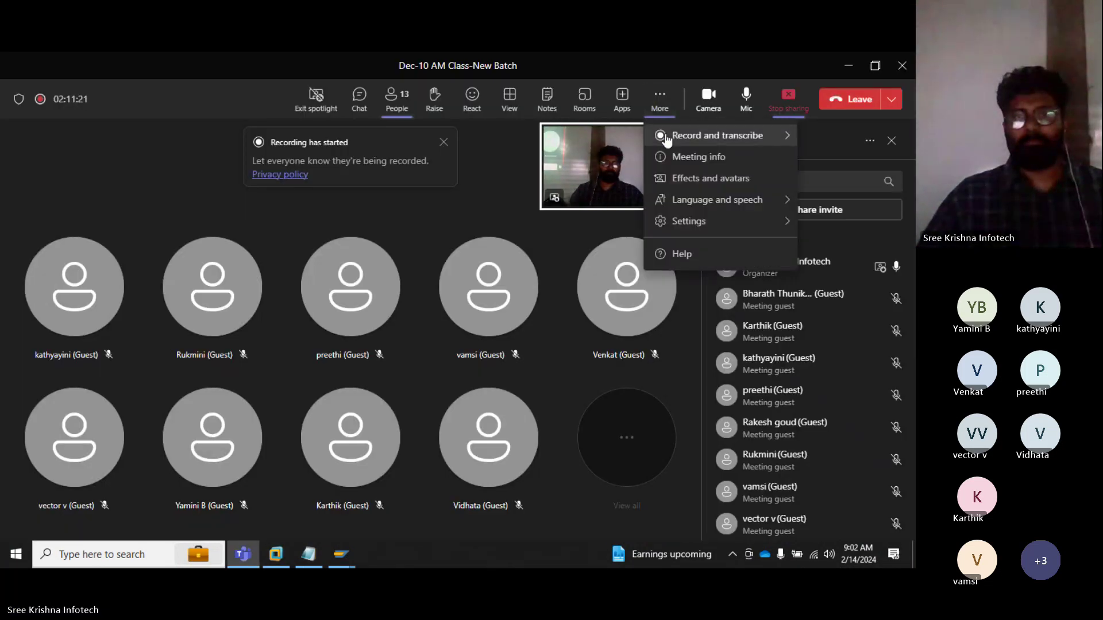